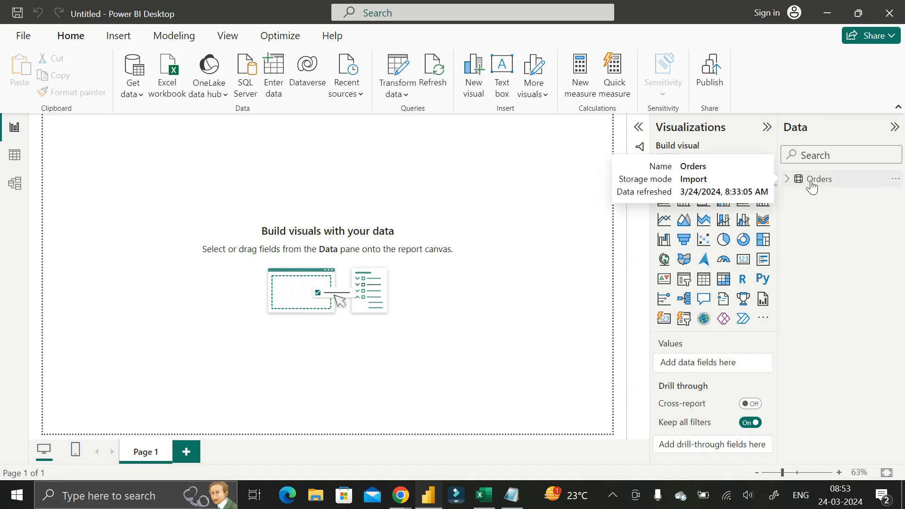
Open the Orders table in the Power Query Editor to transform its data.
left_click(896, 180)
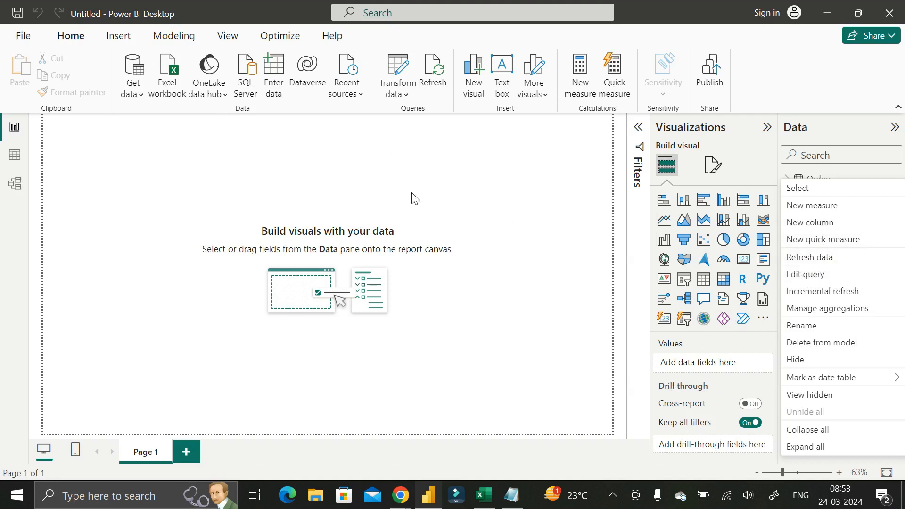
left_click(462, 174)
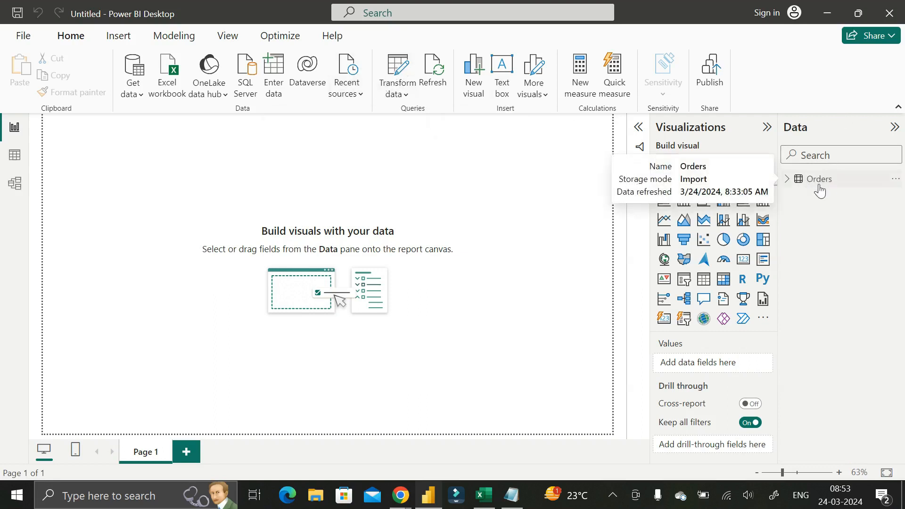
left_click(398, 70)
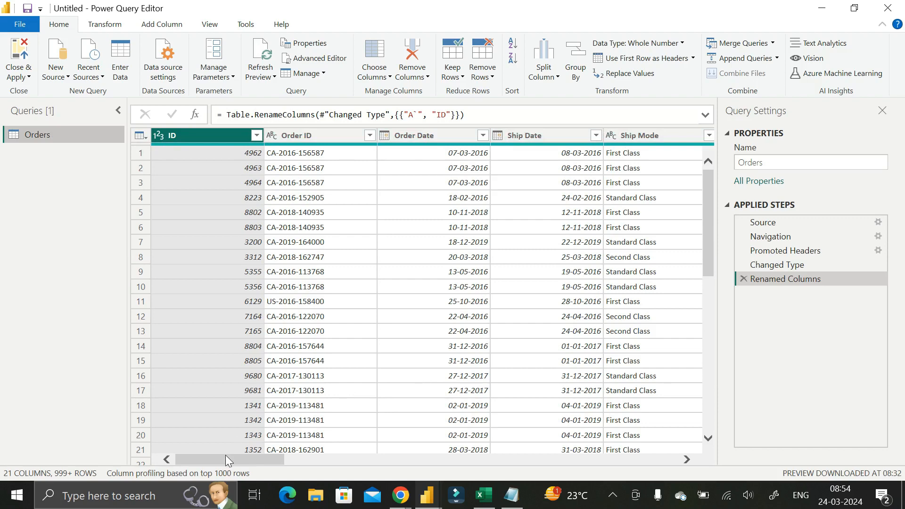
Examine the Orders query's columns through Profit, the data type choices for Discount, and the rows of the table.
left_click_drag(226, 456, 148, 432)
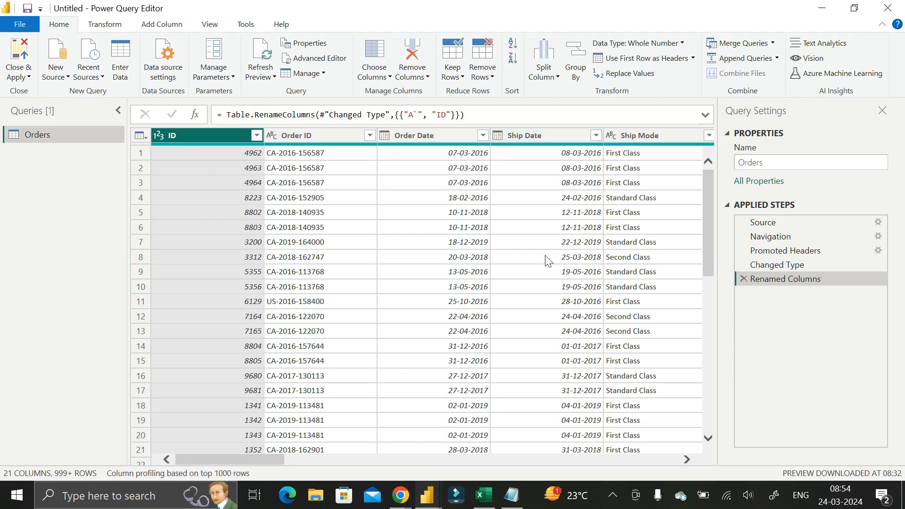
left_click_drag(259, 456, 308, 457)
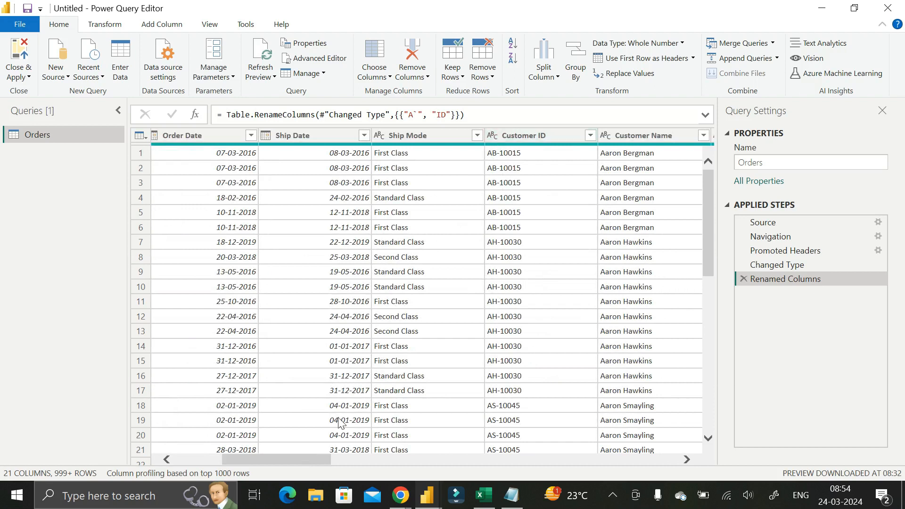
left_click_drag(298, 458, 630, 479)
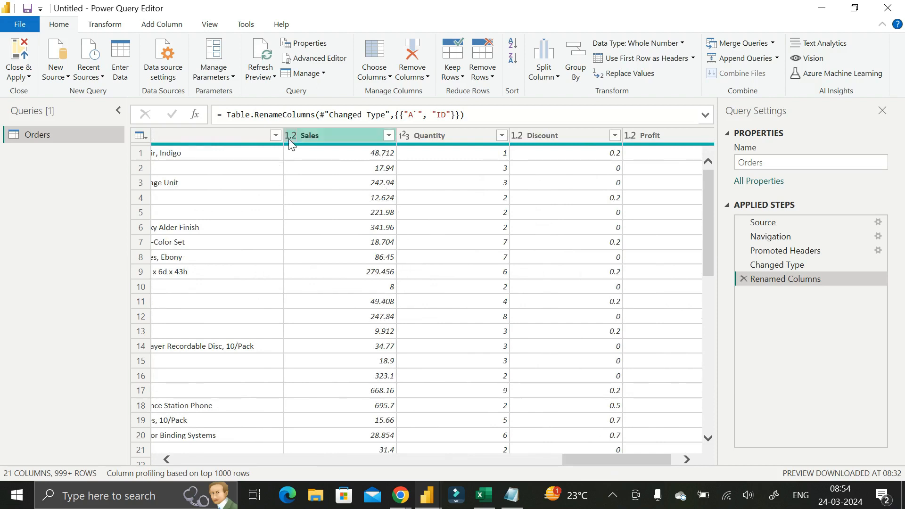
left_click_drag(581, 463, 588, 459)
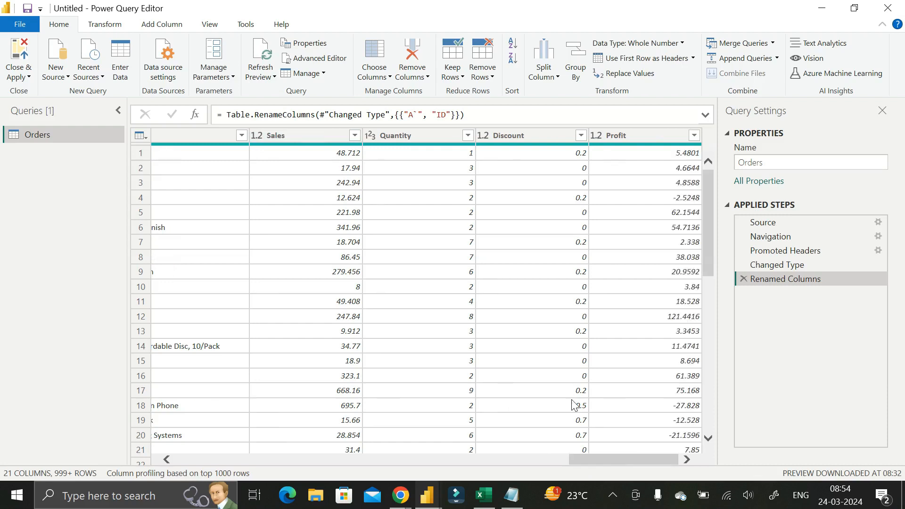
left_click(482, 135)
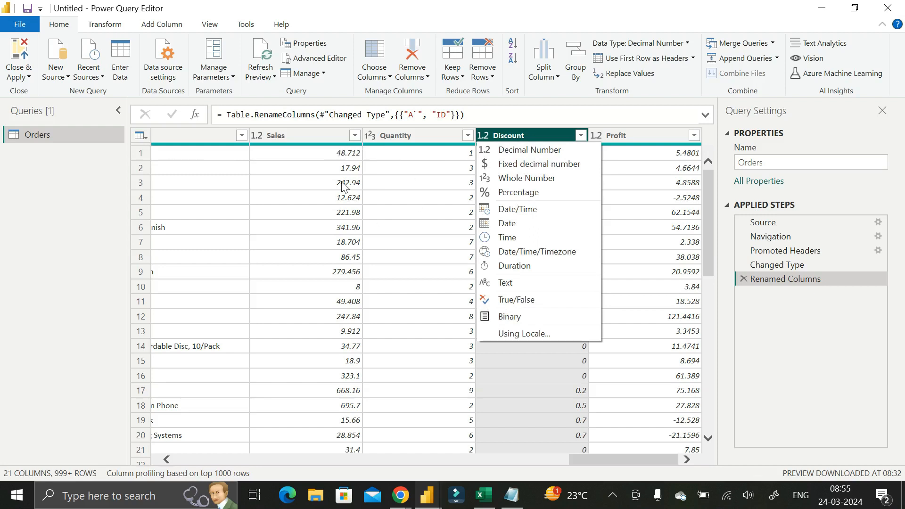
left_click(86, 173)
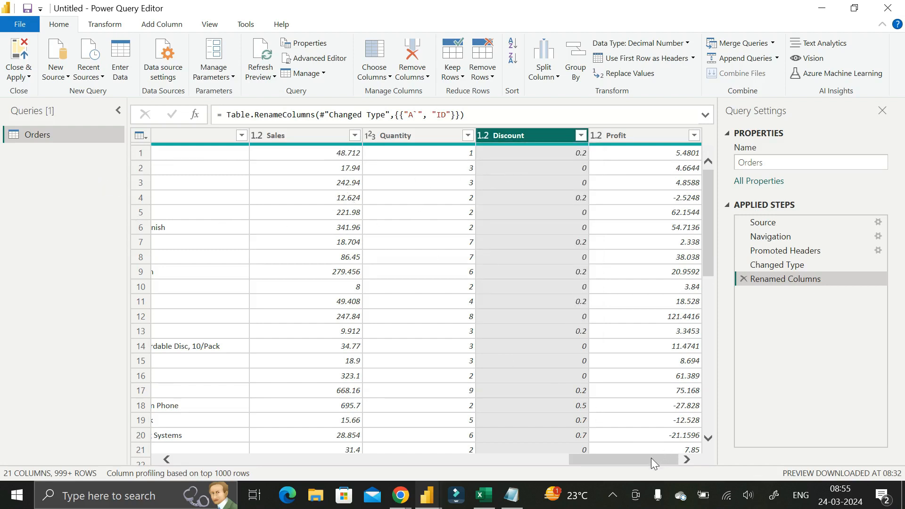
left_click_drag(652, 465, 218, 438)
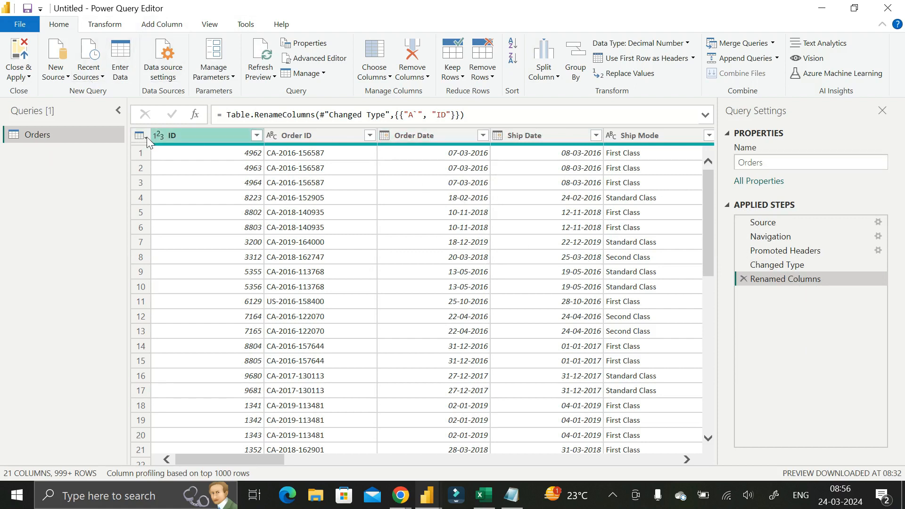
double_click(51, 136)
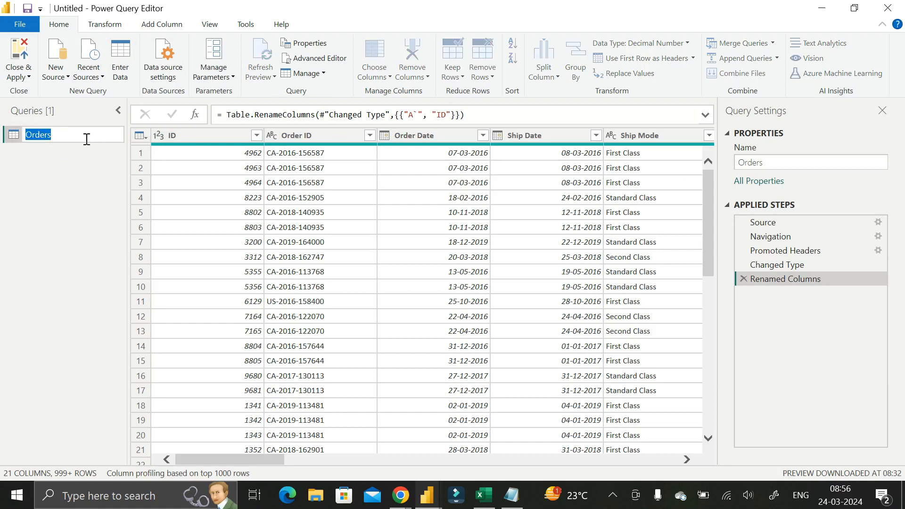
left_click(96, 176)
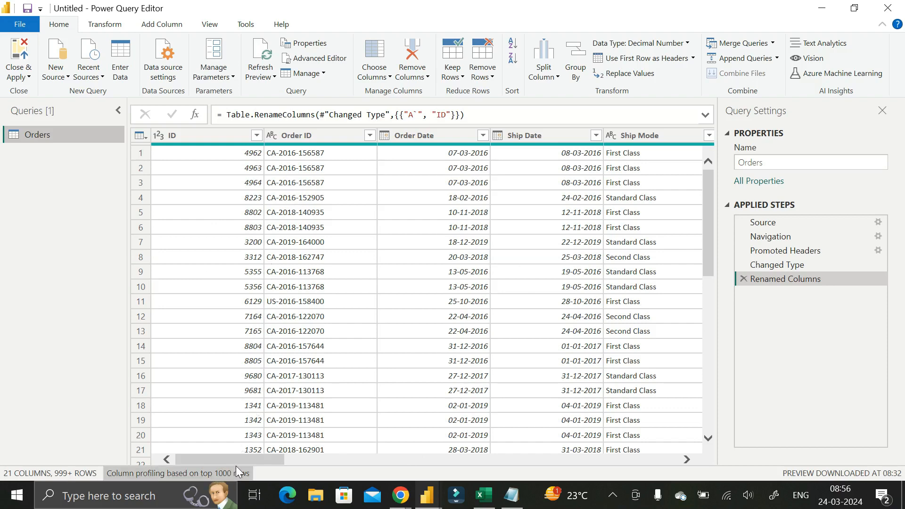
scroll(434, 257, "down", 6)
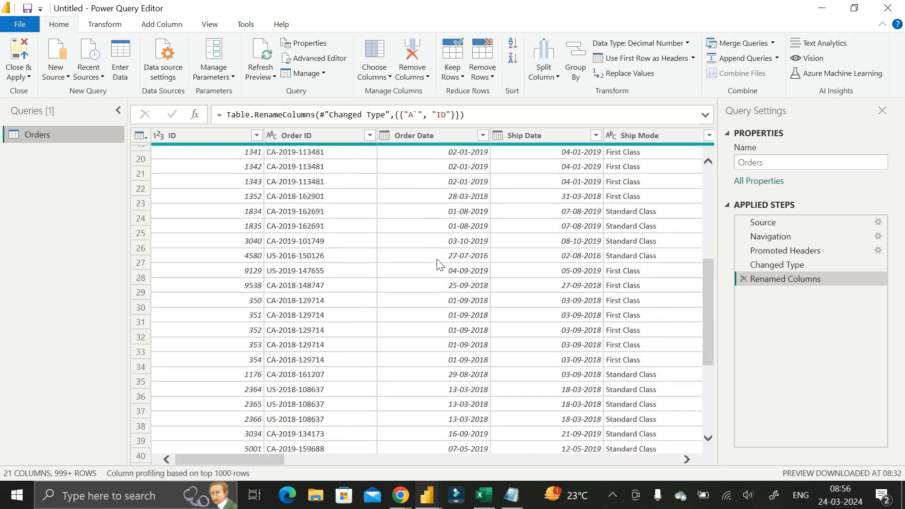
scroll(438, 264, "up", 6)
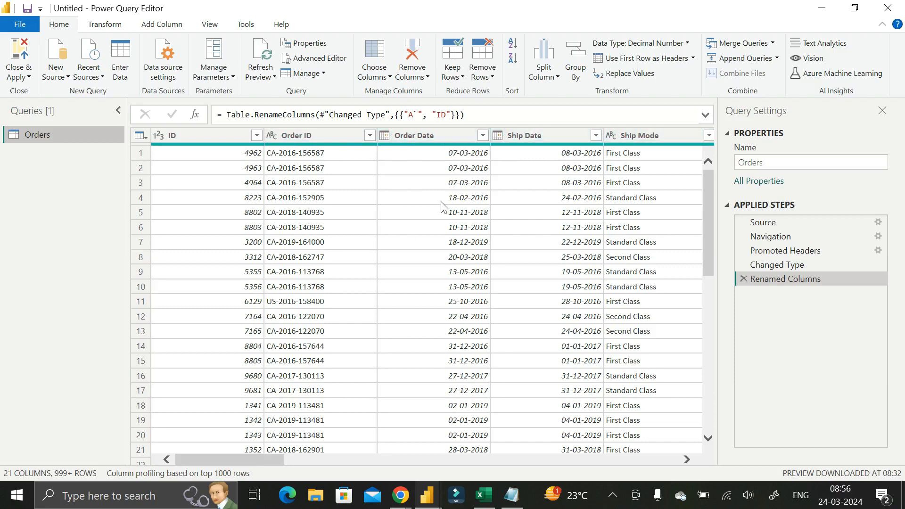
scroll(453, 243, "down", 1)
scroll(456, 246, "up", 1)
Try building a custom column formula from the Customer ID and Country/Region columns, and discard it.
left_click(156, 27)
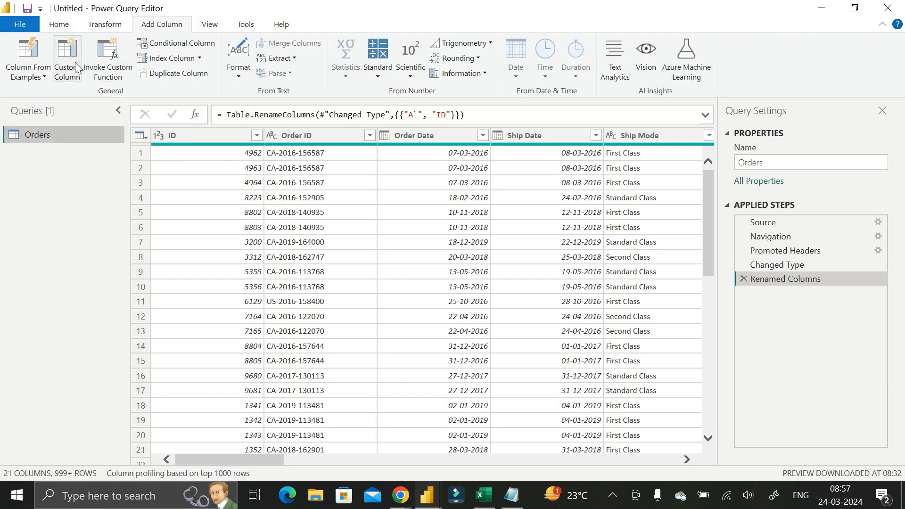
left_click(66, 73)
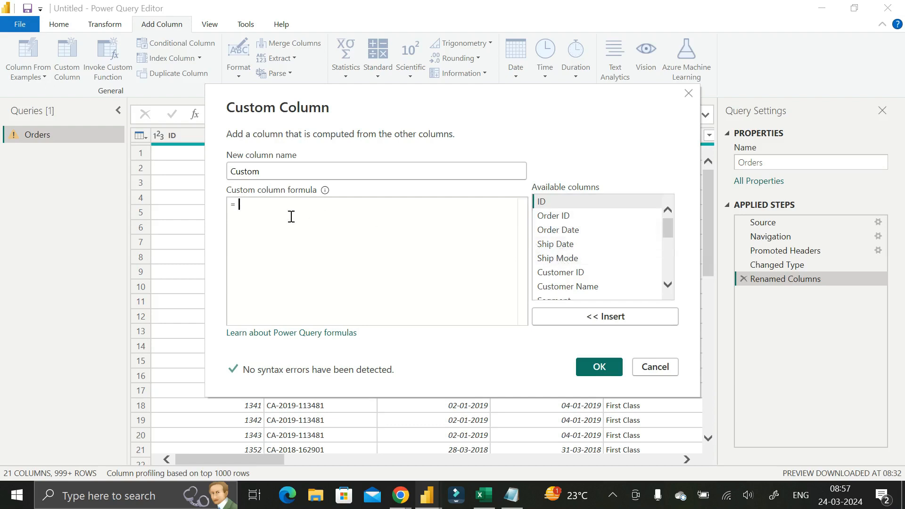
scroll(593, 253, "down", 2)
scroll(592, 255, "down", 1)
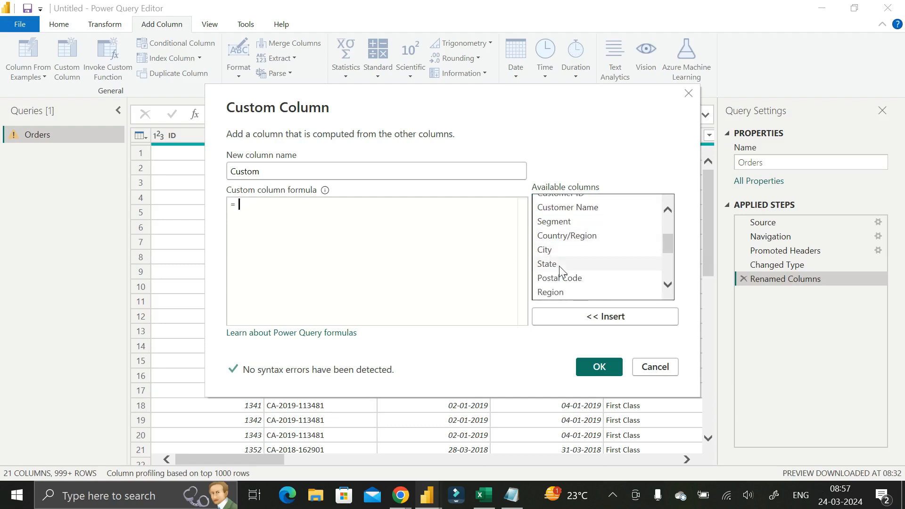
scroll(560, 270, "up", 2)
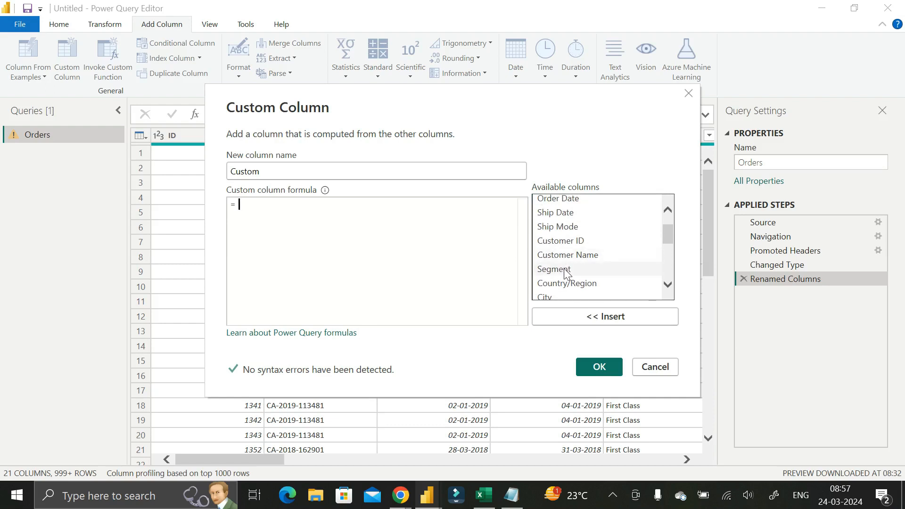
double_click(560, 241)
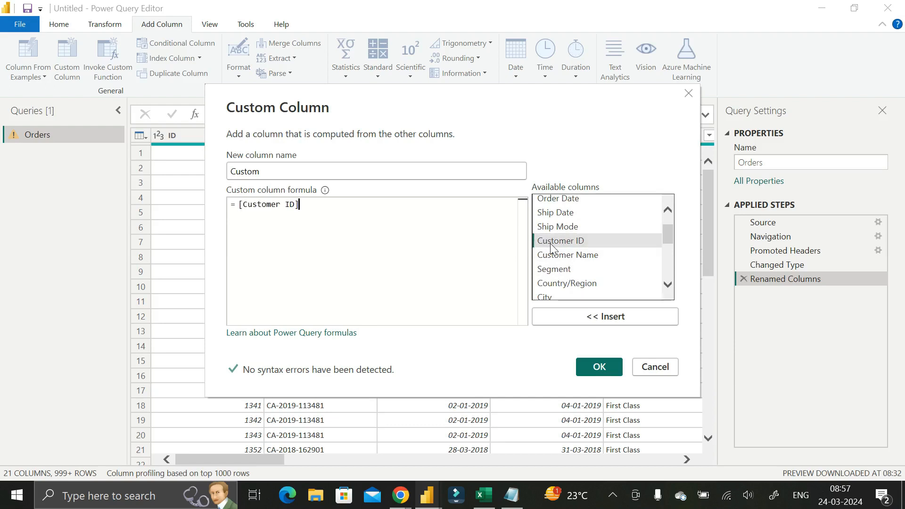
left_click(587, 284)
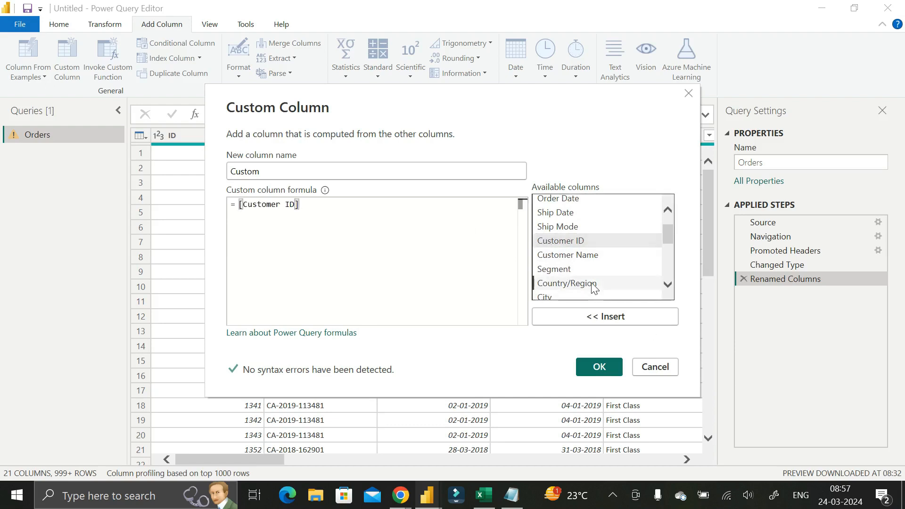
left_click(607, 318)
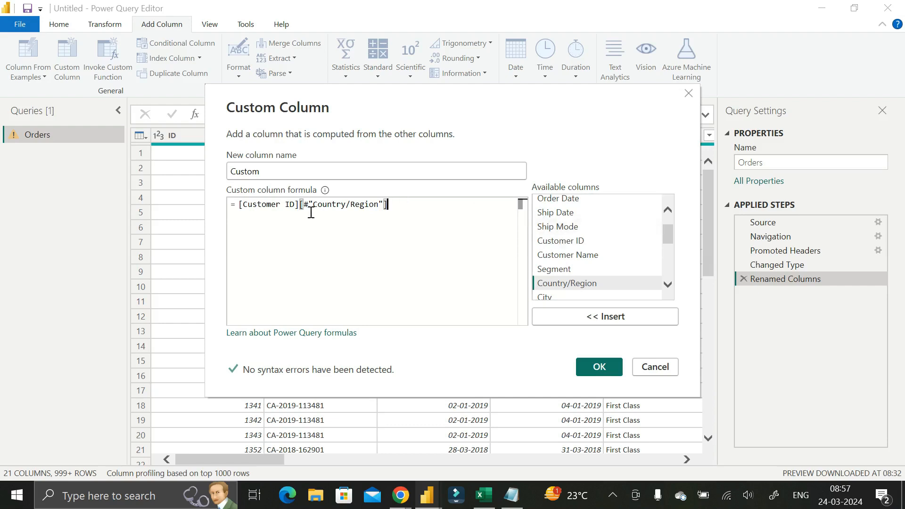
left_click_drag(272, 171, 228, 172)
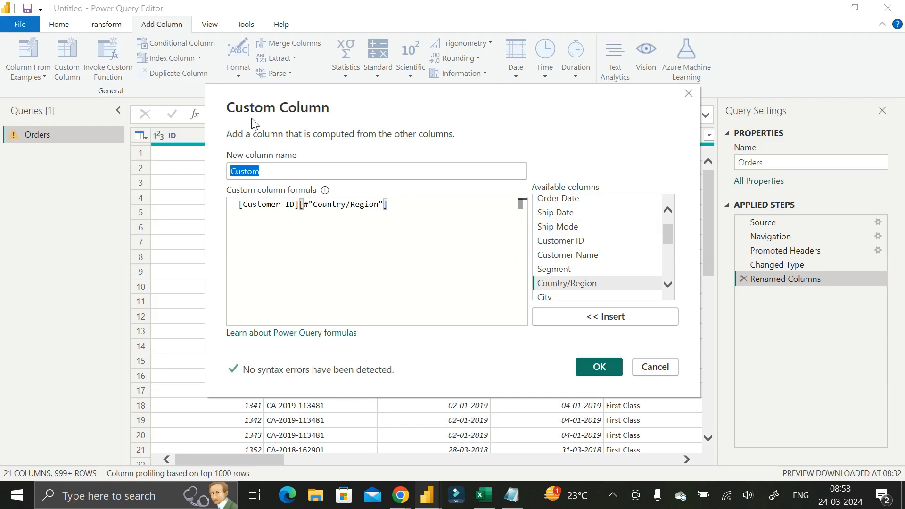
left_click(659, 371)
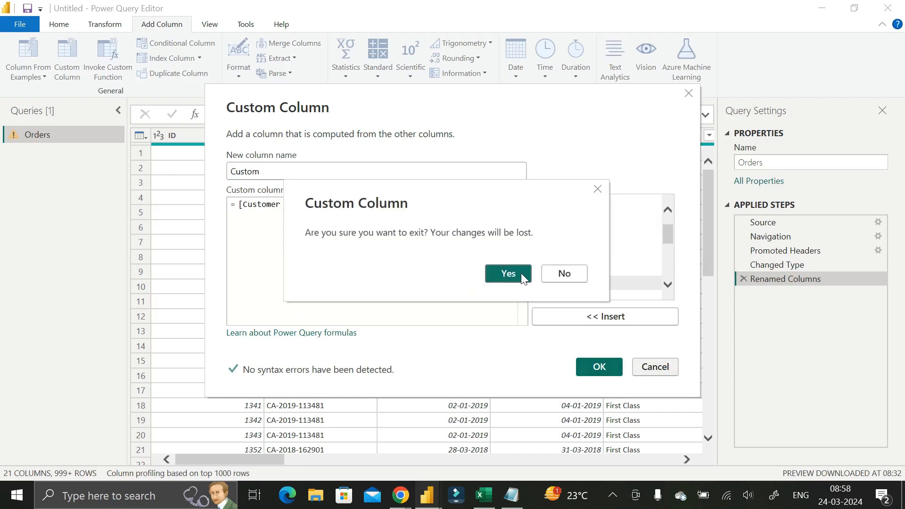
left_click(522, 274)
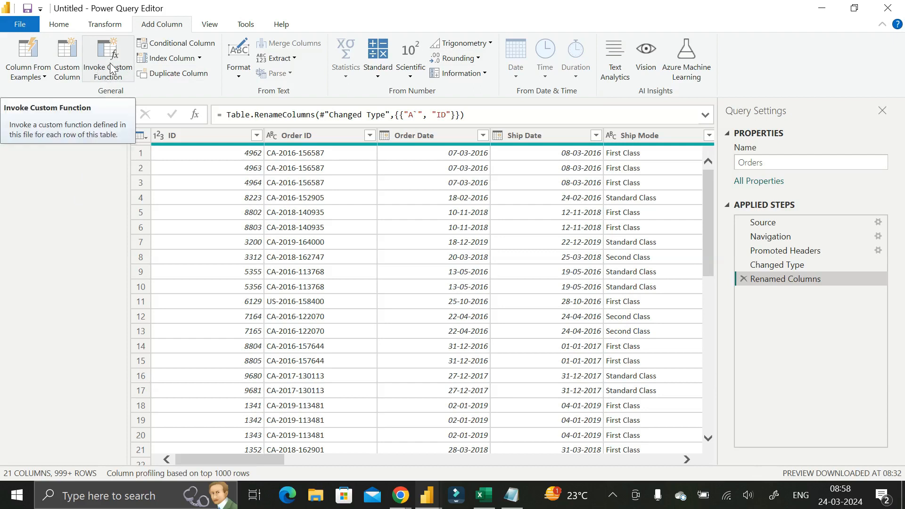
Try starting a conditional column with an added Else If clause, and cancel it.
left_click(177, 44)
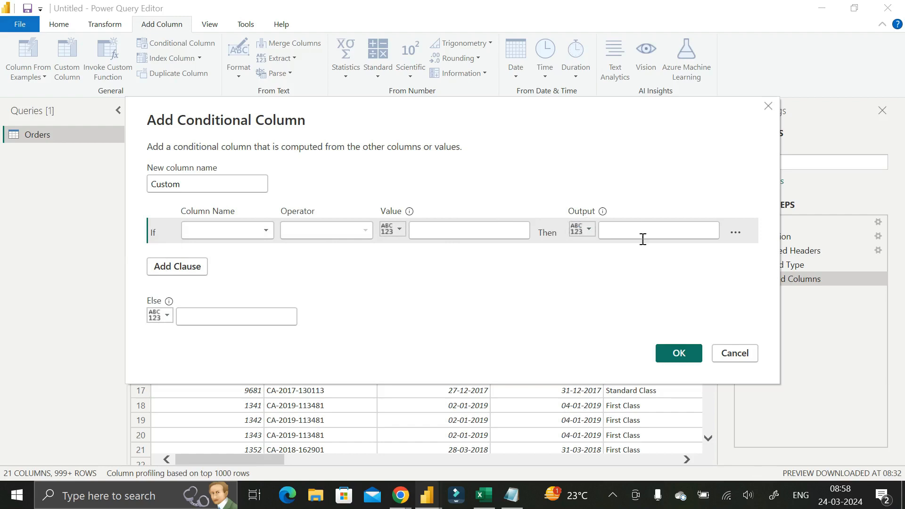
left_click(177, 266)
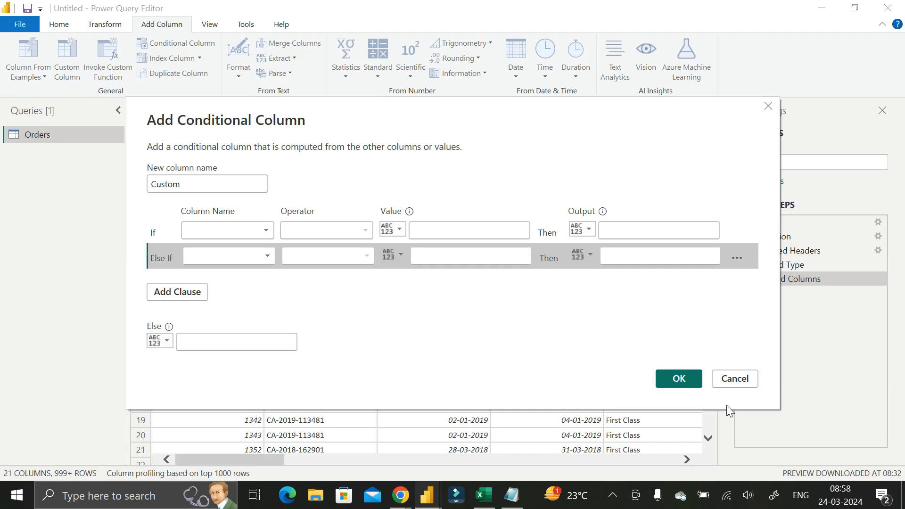
left_click(733, 379)
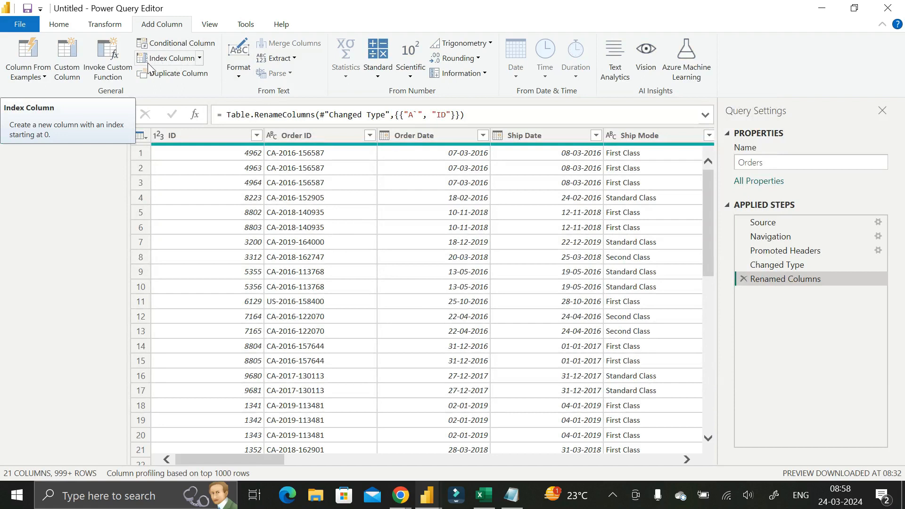
Look at the index column choices, including the custom starting index and increment settings, without adding one.
left_click(200, 57)
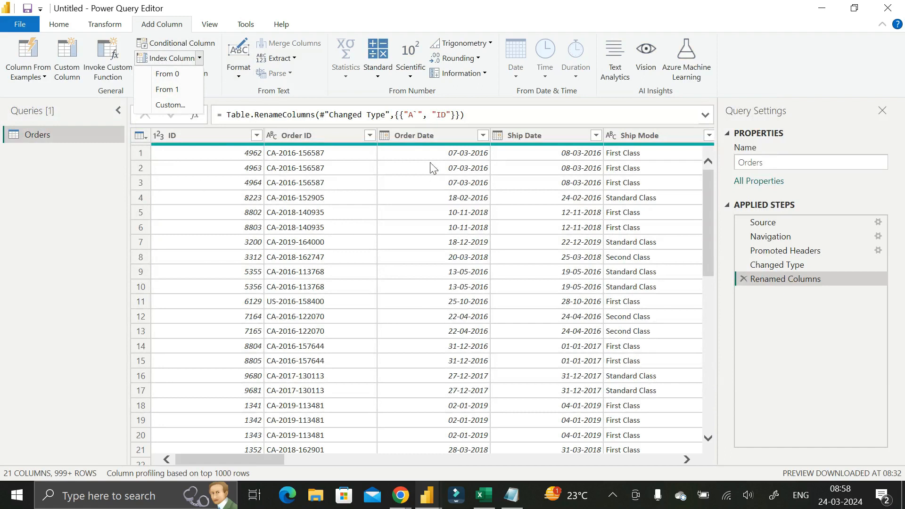
left_click(63, 197)
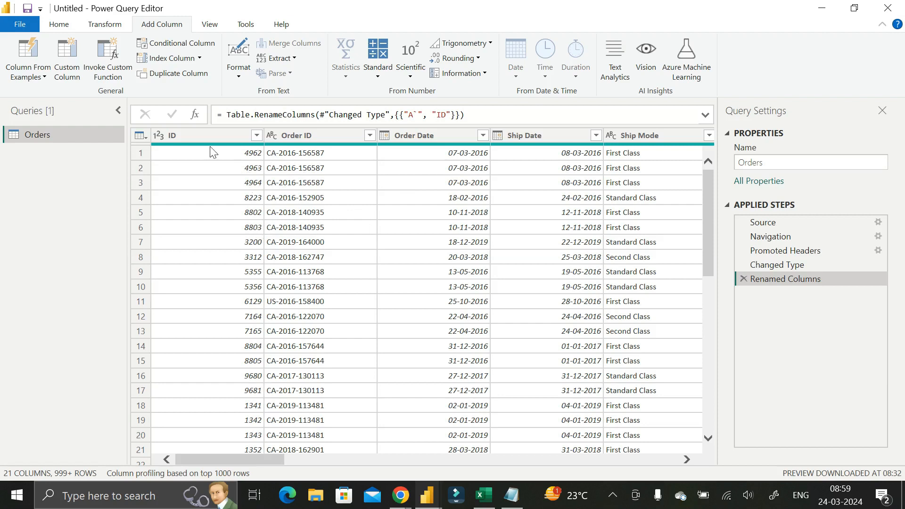
left_click(200, 58)
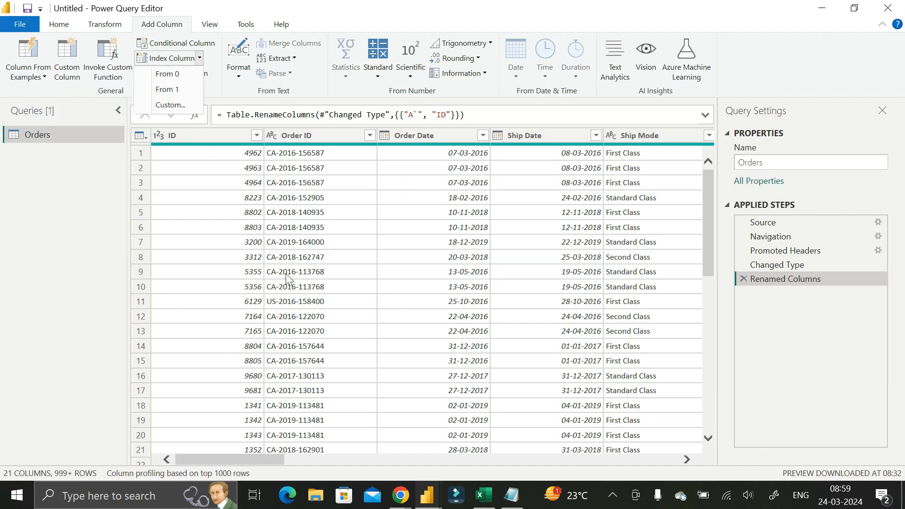
left_click(173, 105)
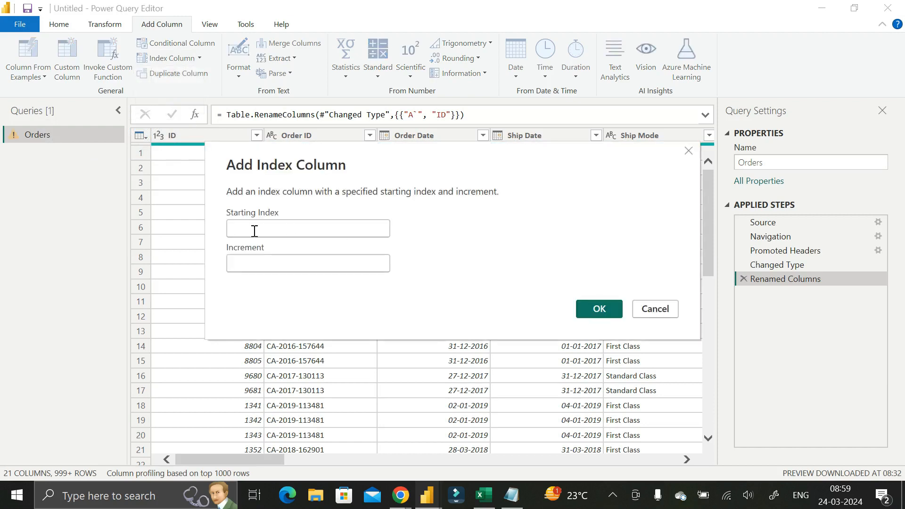
left_click(256, 264)
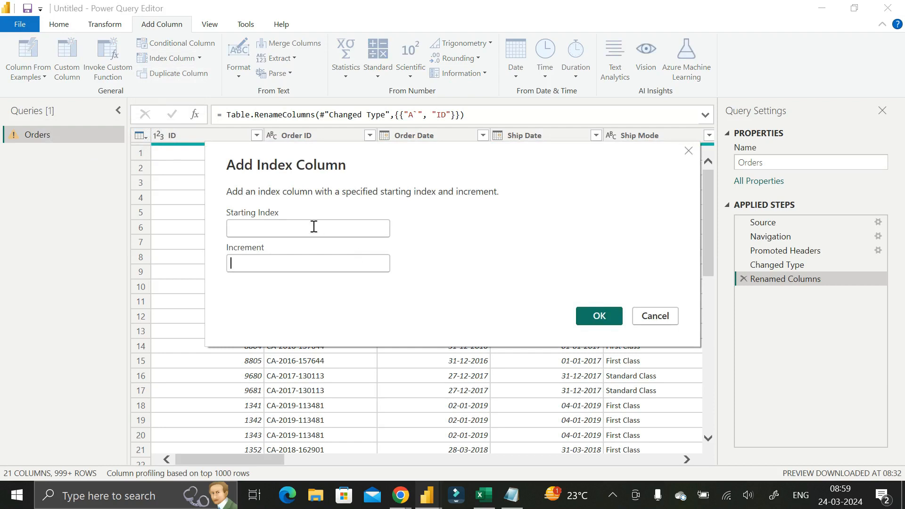
left_click(639, 316)
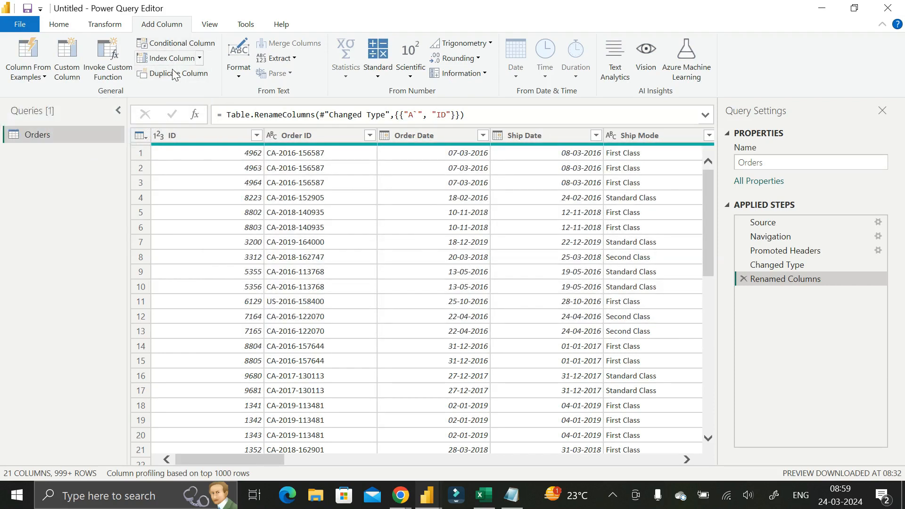
Look at the operations available for the Order ID column, including duplication, and view the table's last columns.
left_click(307, 135)
right_click(307, 135)
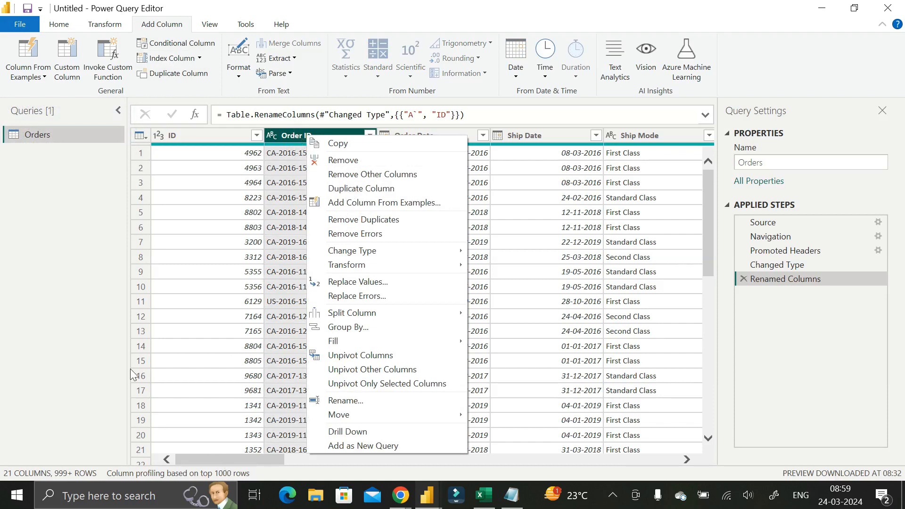
left_click(207, 463)
left_click_drag(214, 457, 682, 460)
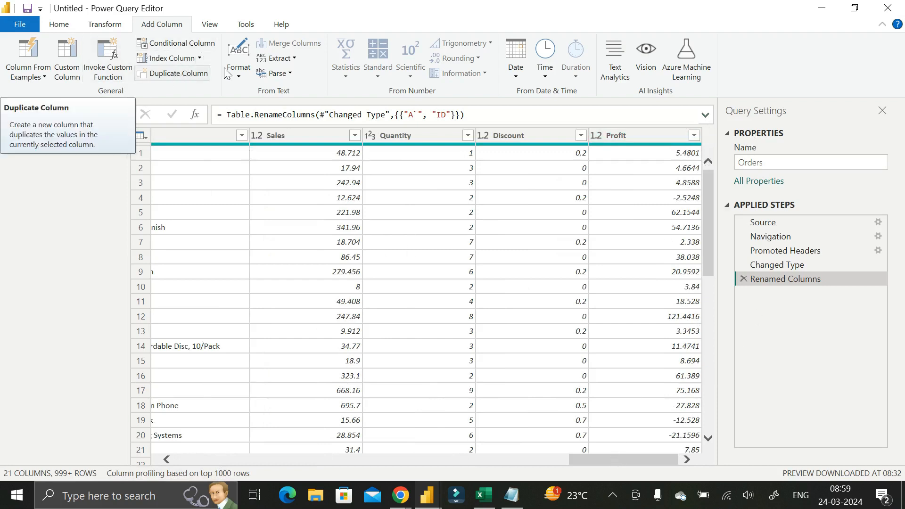
Look at the text column options for formatting, extracting characters, and parsing XML or JSON, without applying any.
left_click(239, 78)
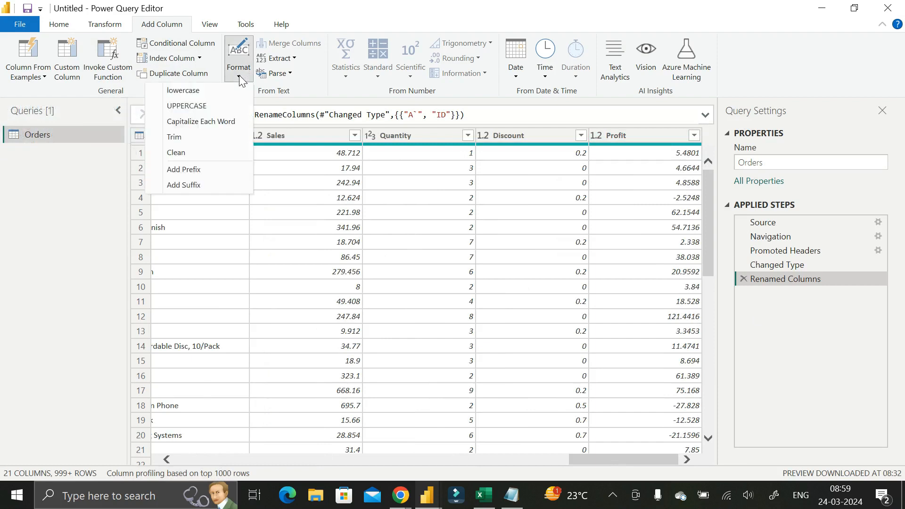
left_click(76, 175)
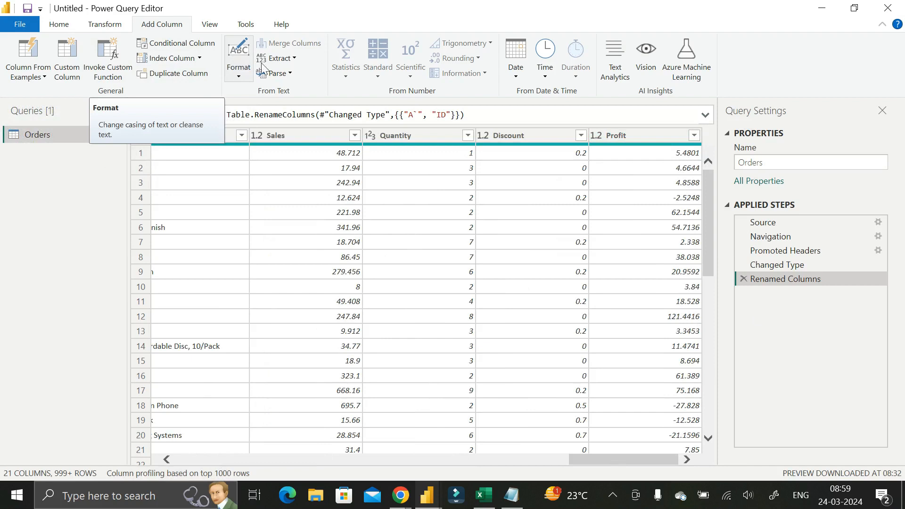
left_click(294, 58)
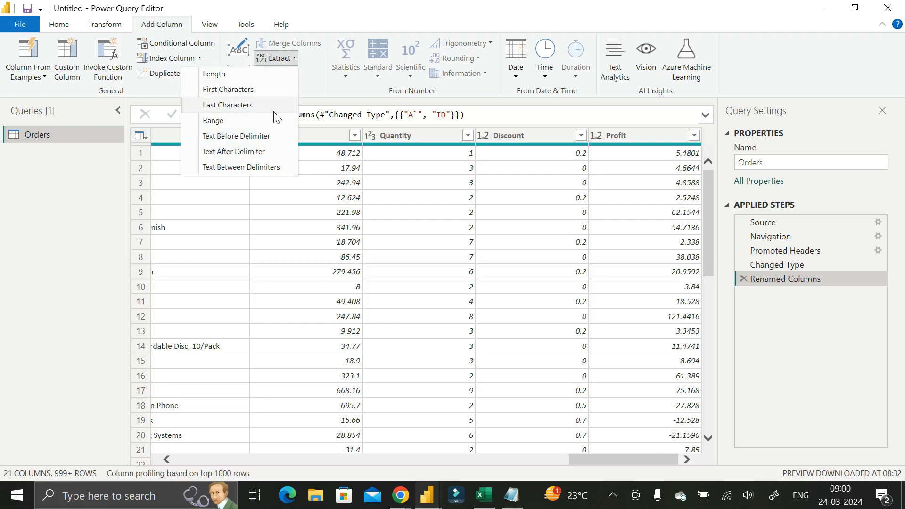
left_click(69, 175)
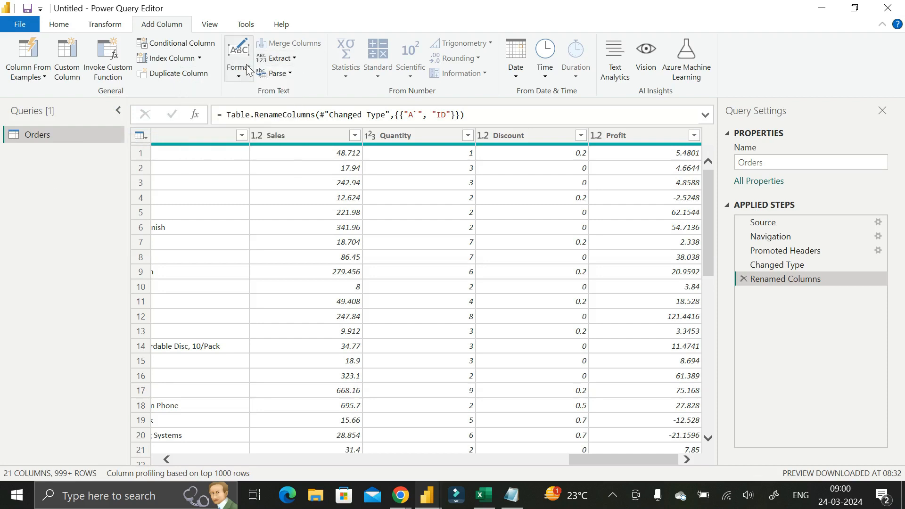
left_click(287, 75)
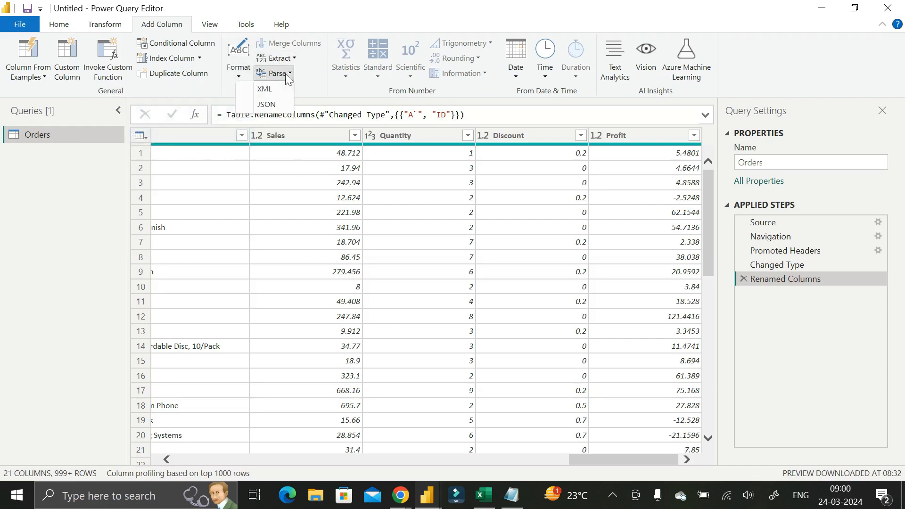
left_click(285, 75)
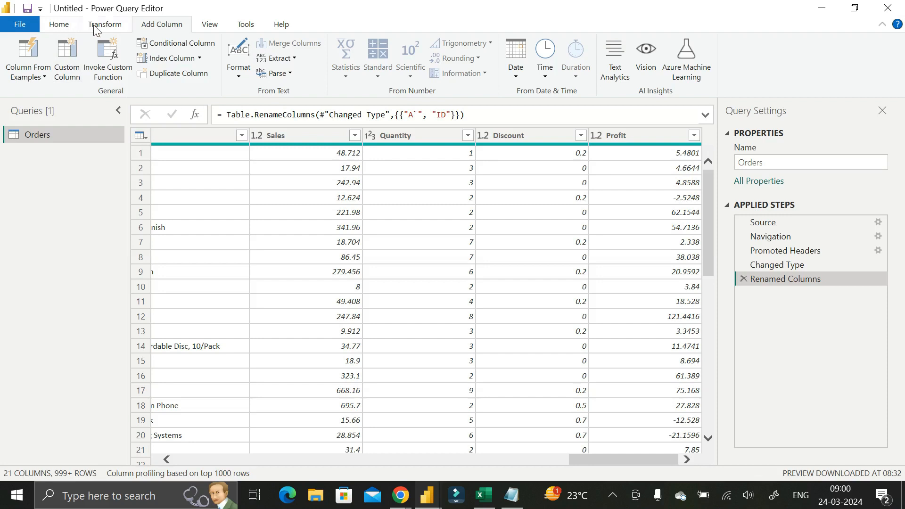
Look at the new source types available for bringing more data into the query editor.
left_click(63, 25)
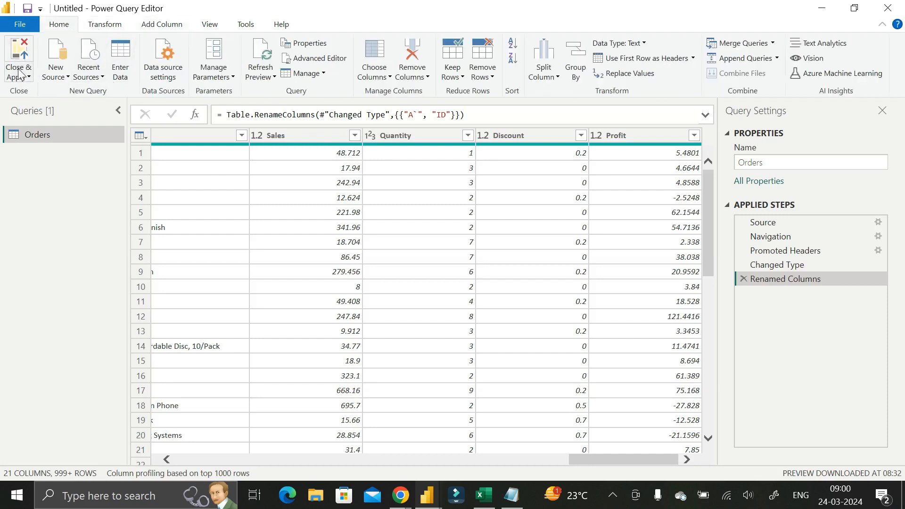
left_click_drag(601, 459, 189, 460)
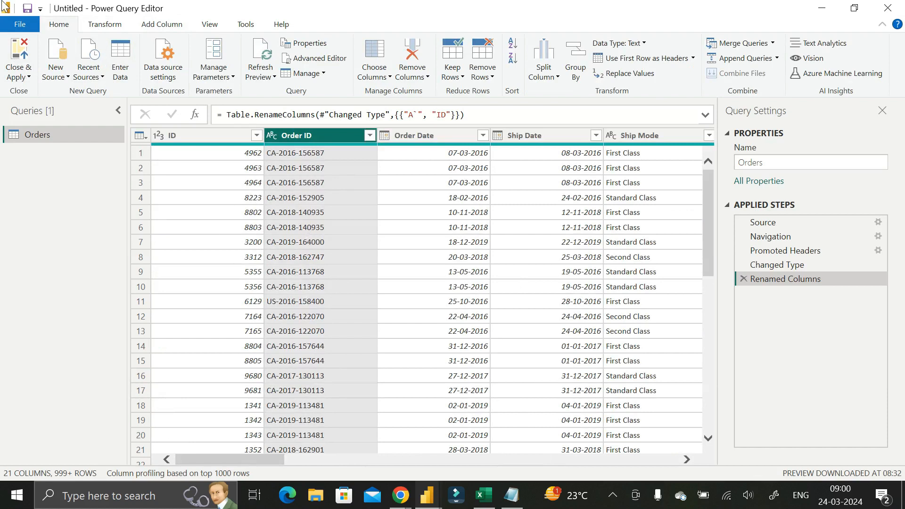
left_click(67, 81)
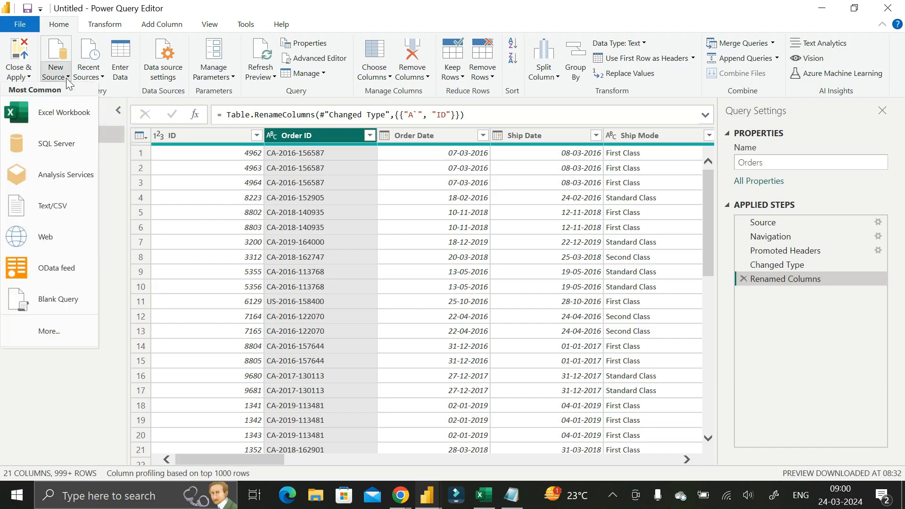
left_click(47, 375)
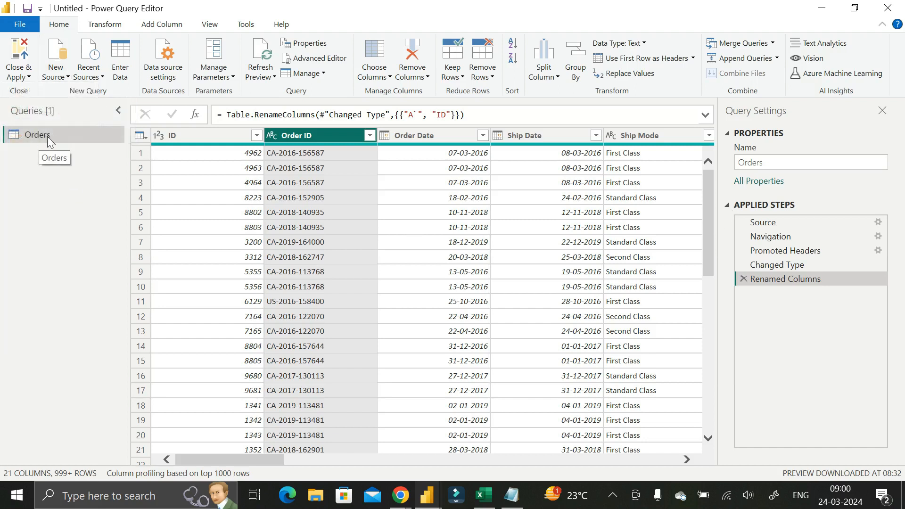
left_click(66, 81)
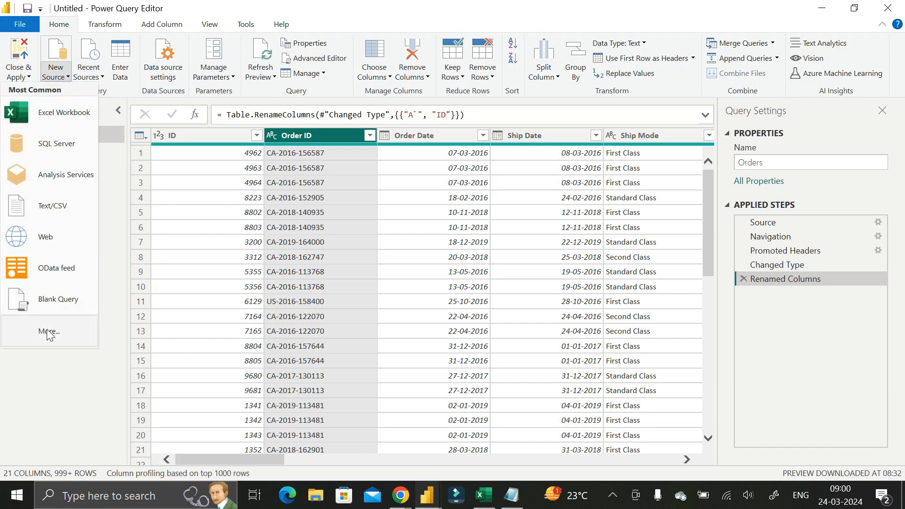
left_click(47, 377)
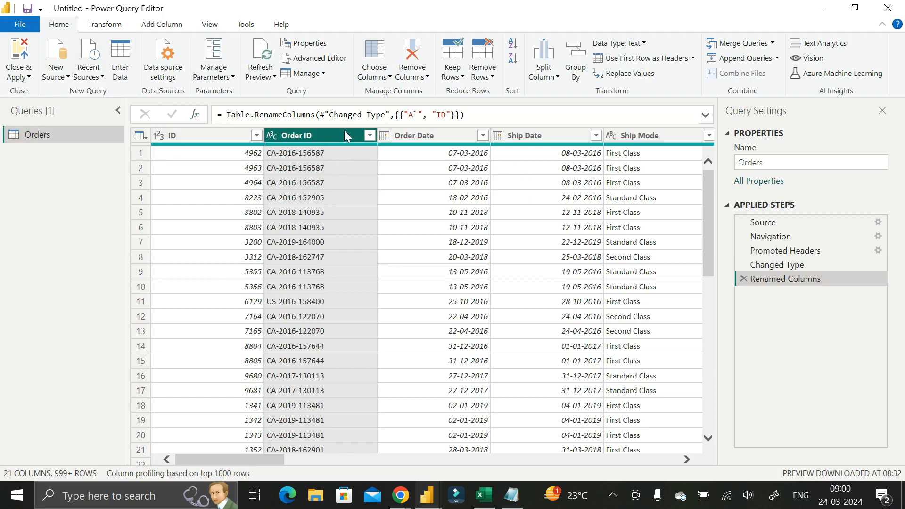
Look at the recent and new source choices, and review the current file's data source settings.
left_click(104, 77)
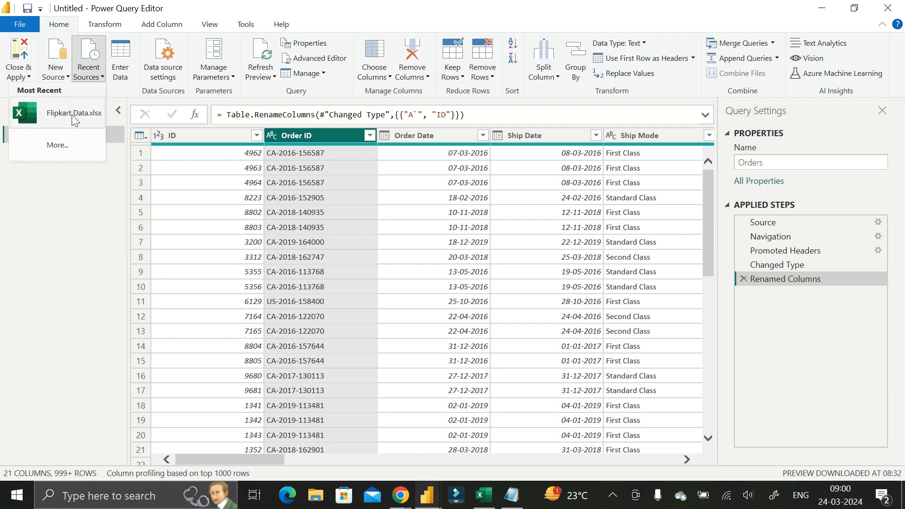
left_click(83, 211)
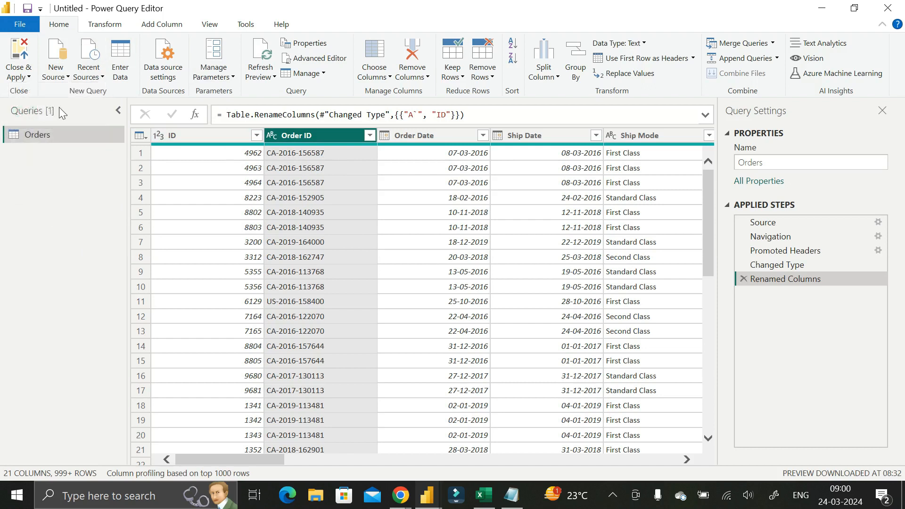
left_click(57, 75)
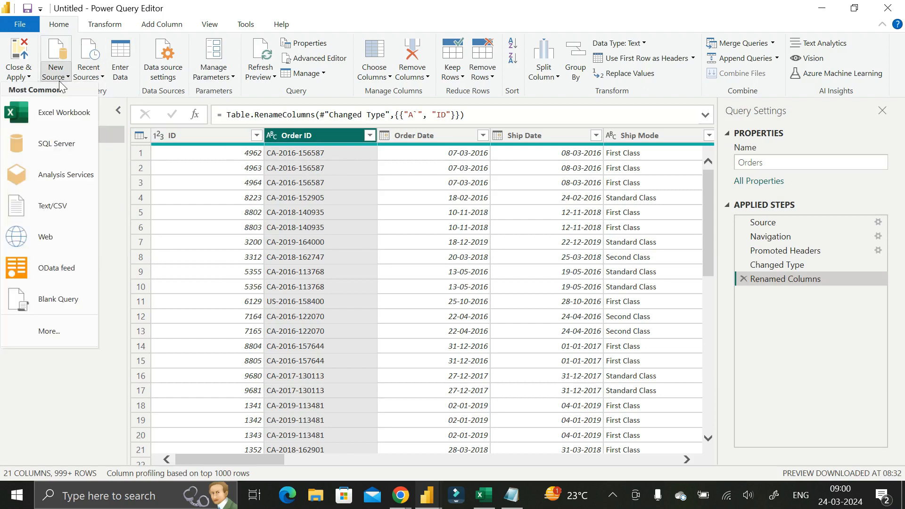
left_click(109, 166)
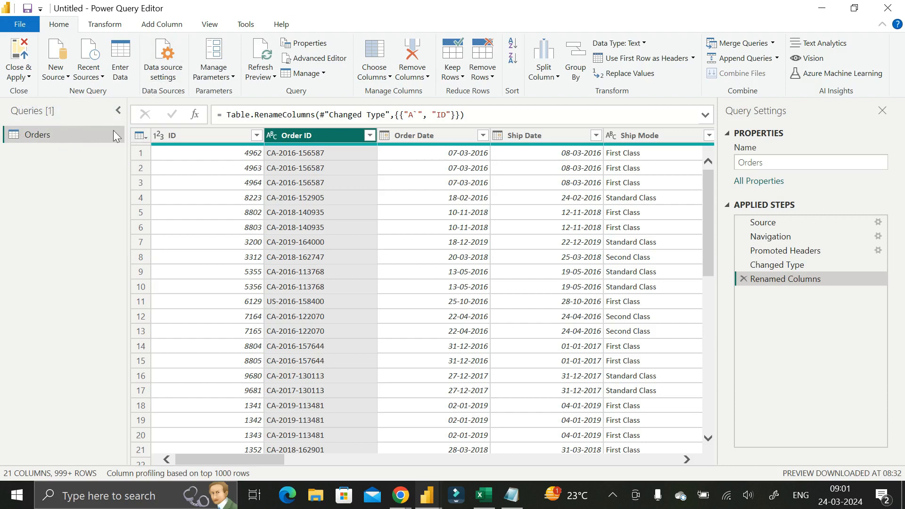
left_click(162, 79)
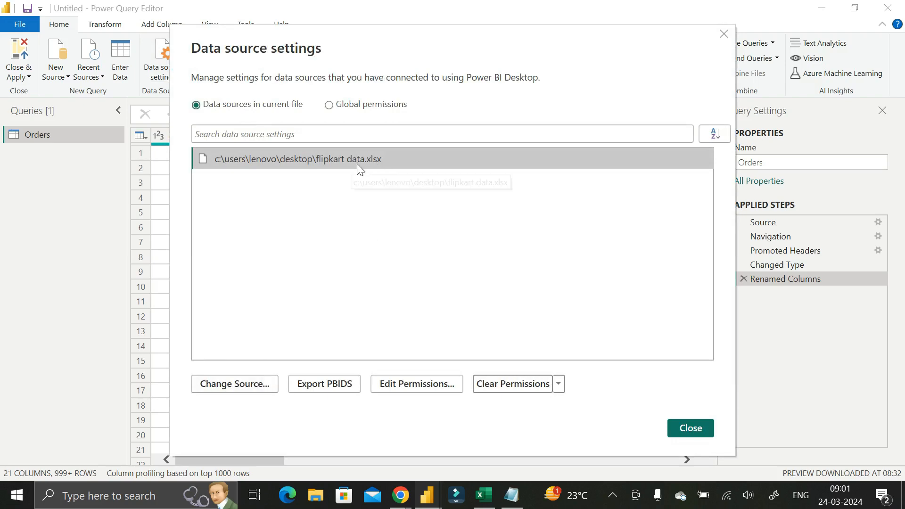
left_click(724, 34)
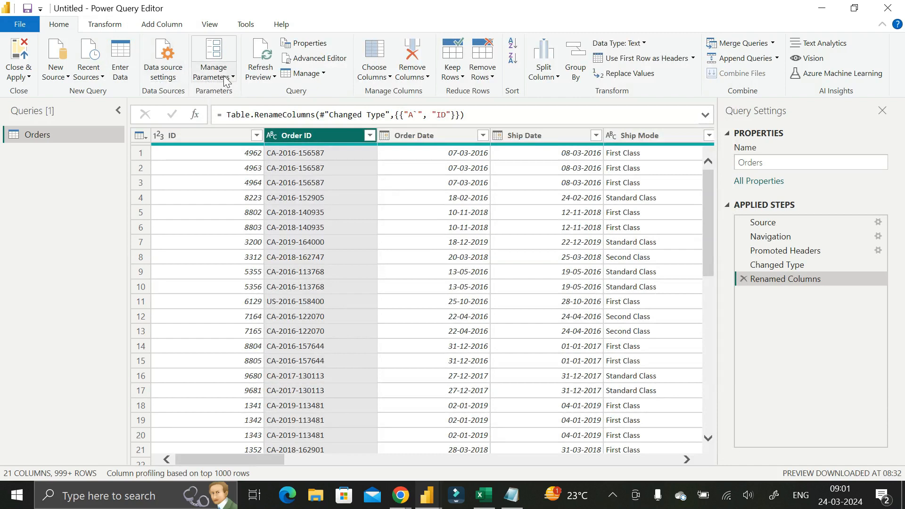
Look at the preview refresh options for the Orders query, including Refresh All, without running a refresh.
left_click(274, 77)
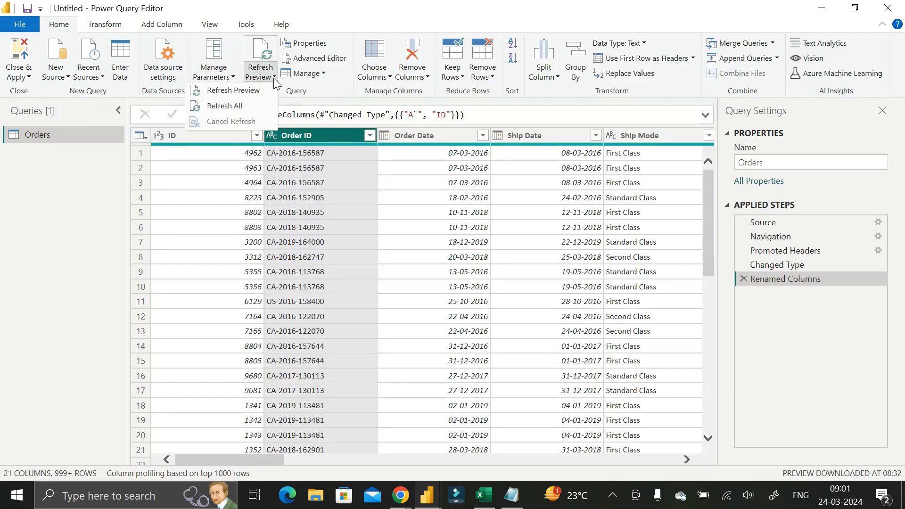
left_click(86, 167)
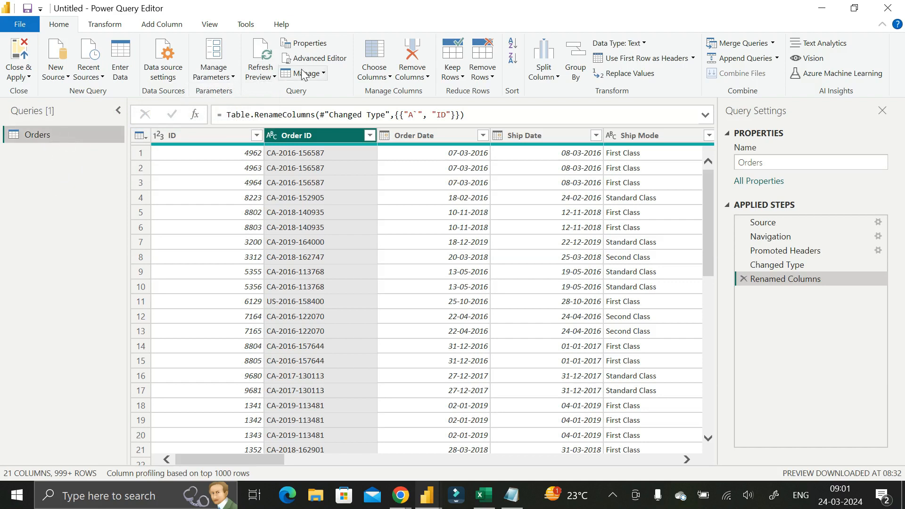
left_click(273, 78)
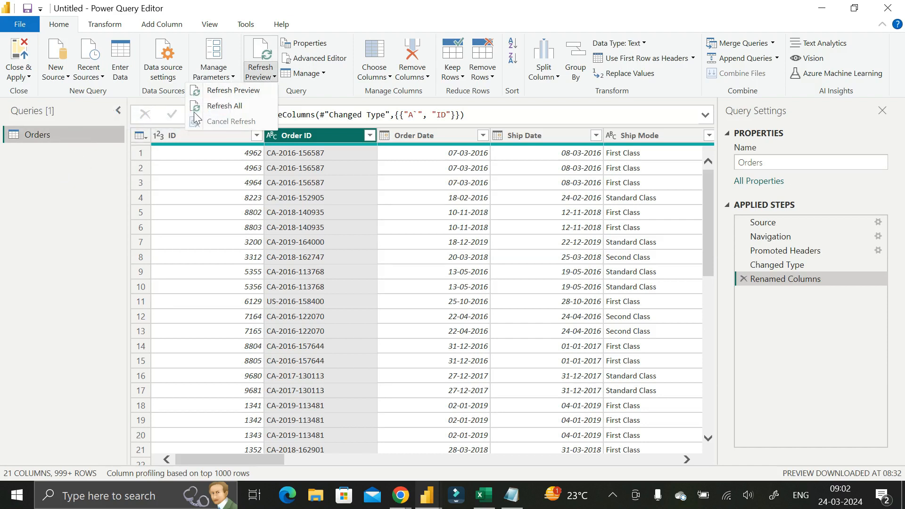
left_click(75, 169)
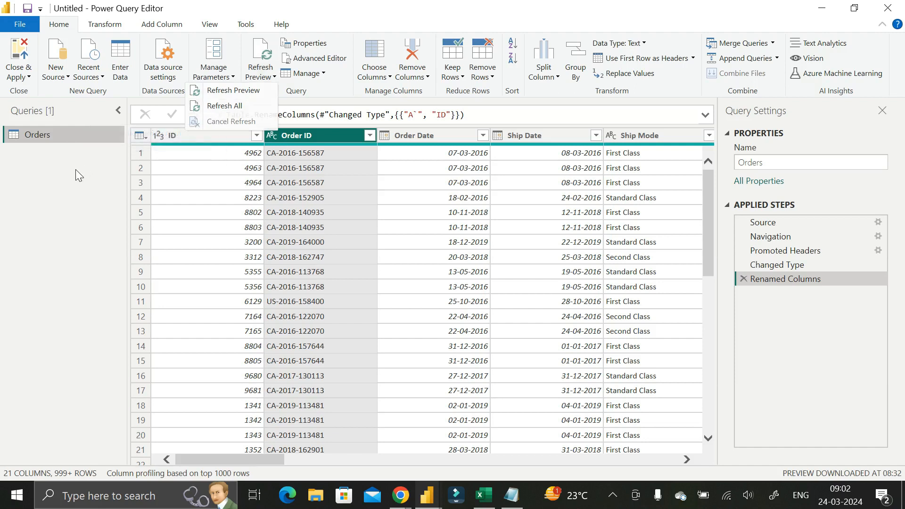
left_click(274, 74)
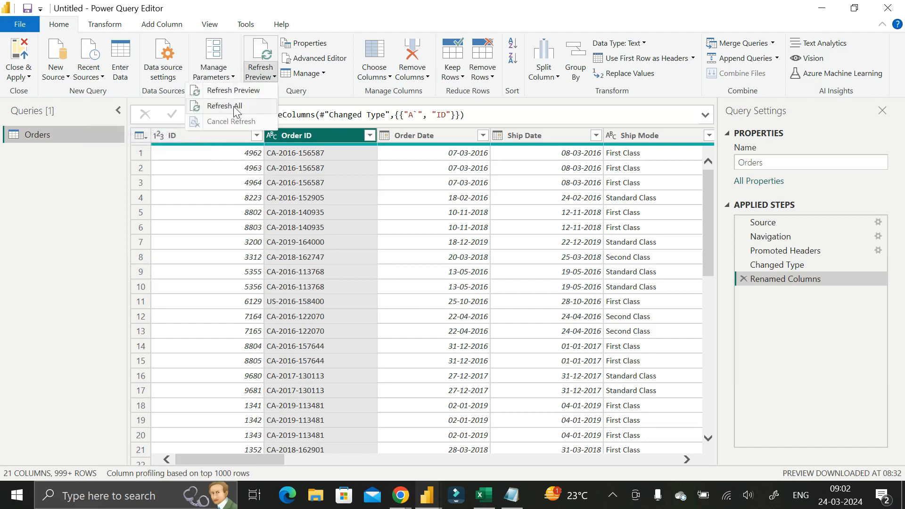
left_click(92, 173)
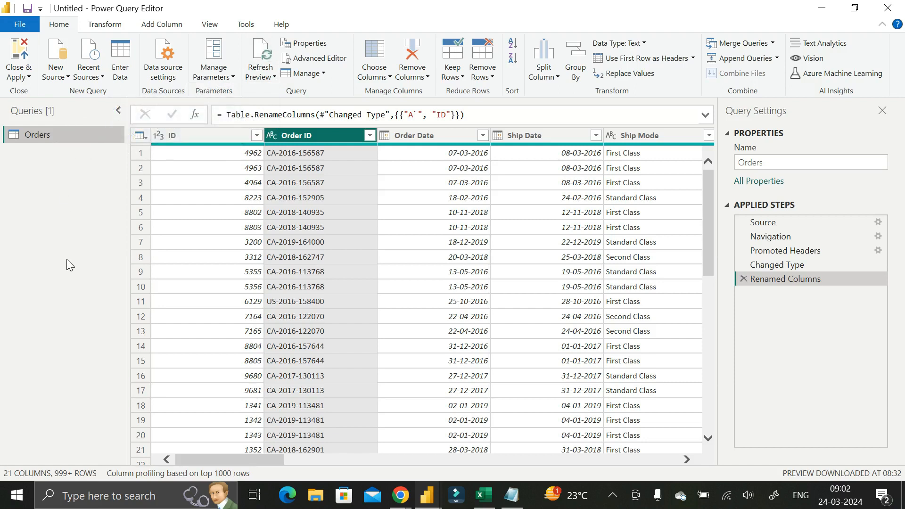
left_click(272, 78)
left_click(271, 78)
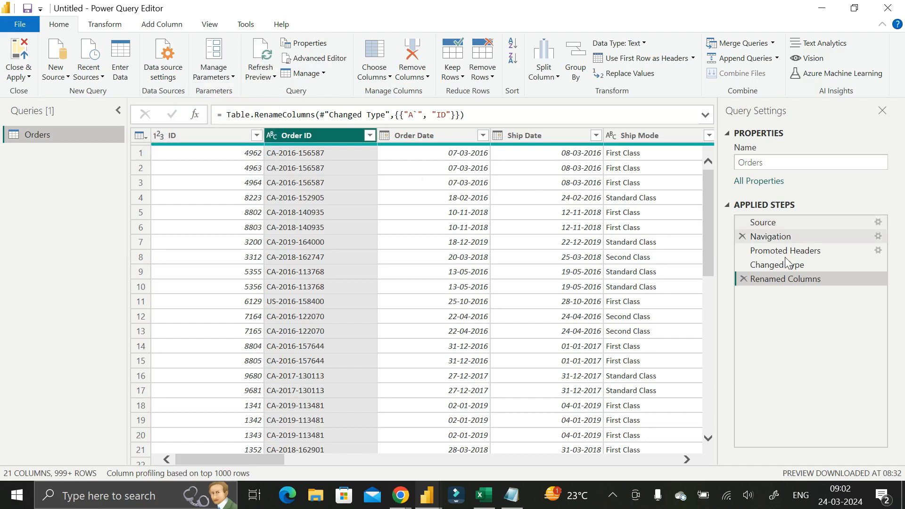
Examine the full M code of the Orders query in the Advanced Editor, and leave without changing it.
left_click(317, 58)
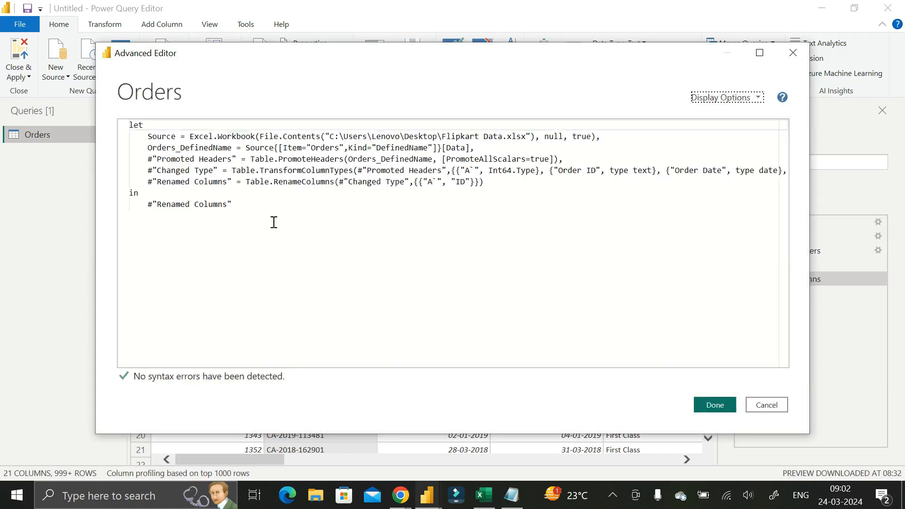
left_click_drag(240, 204, 126, 129)
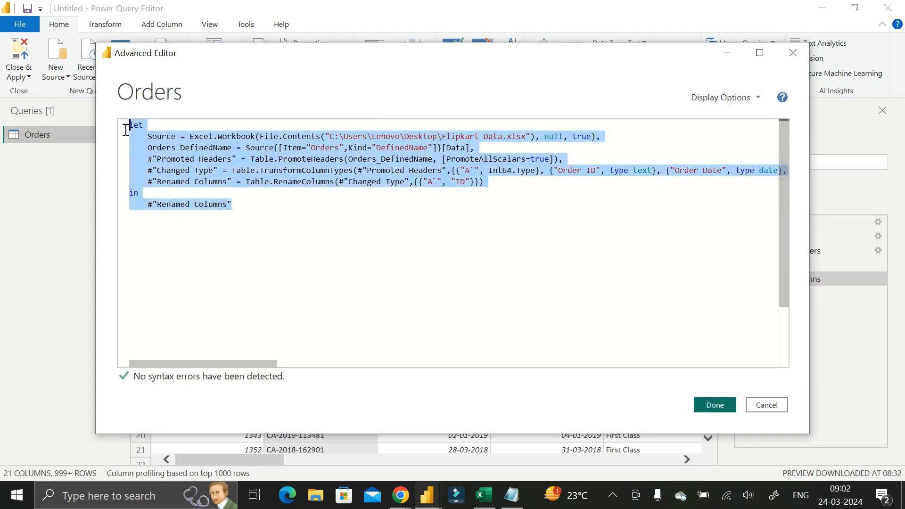
left_click(245, 203)
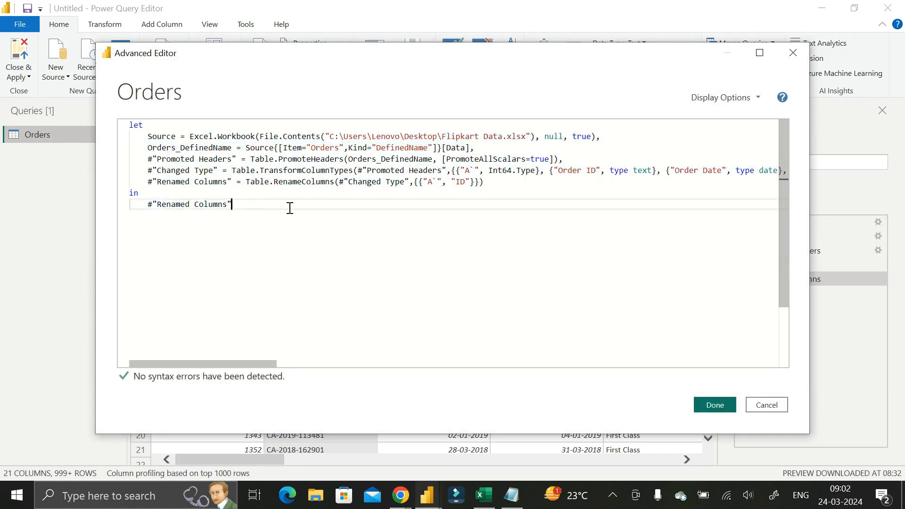
left_click_drag(234, 205, 128, 126)
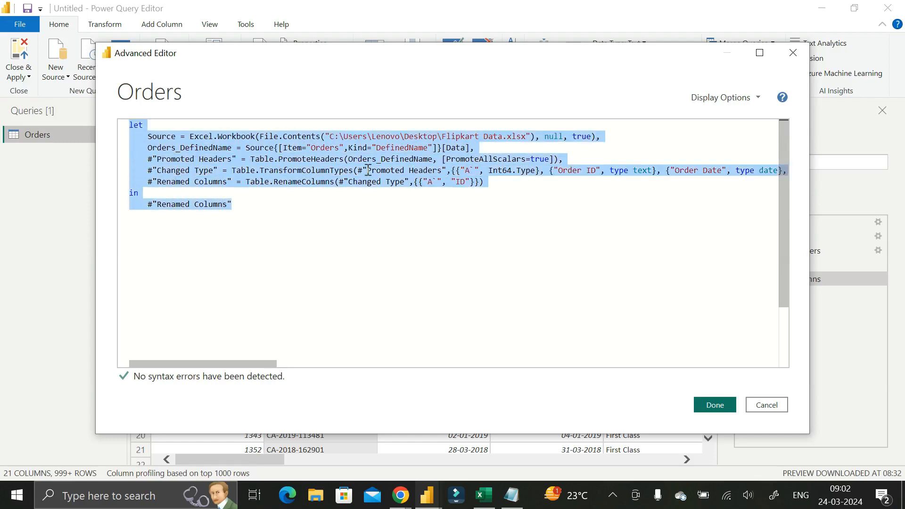
left_click(767, 402)
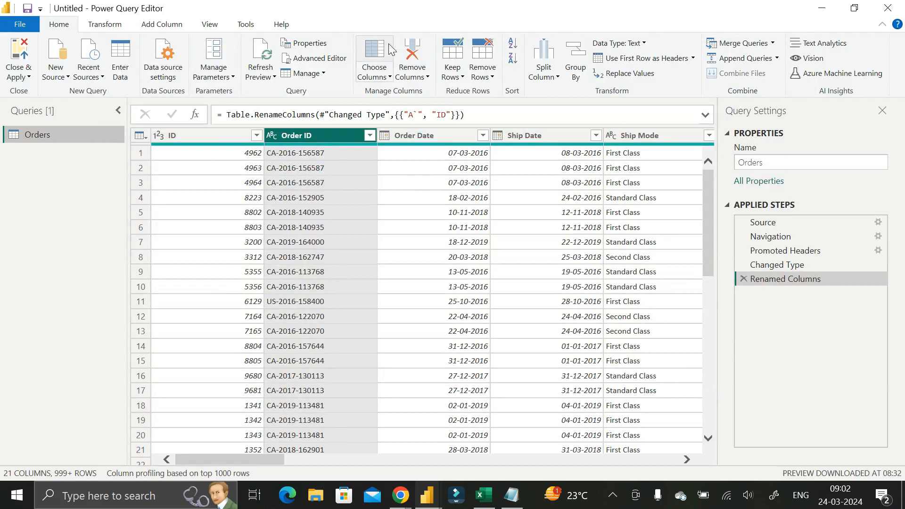
Look at the query management options and the Order ID column's operations, including duplication, without applying any.
left_click(321, 75)
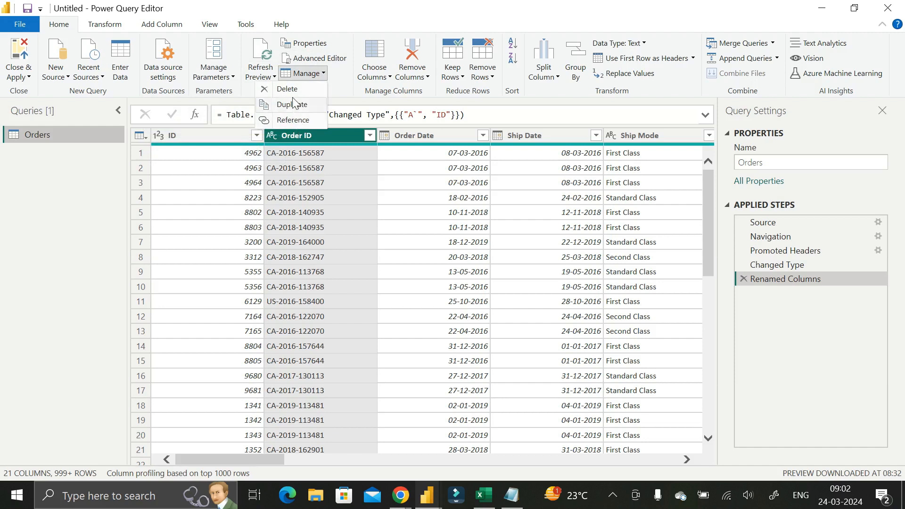
left_click(302, 139)
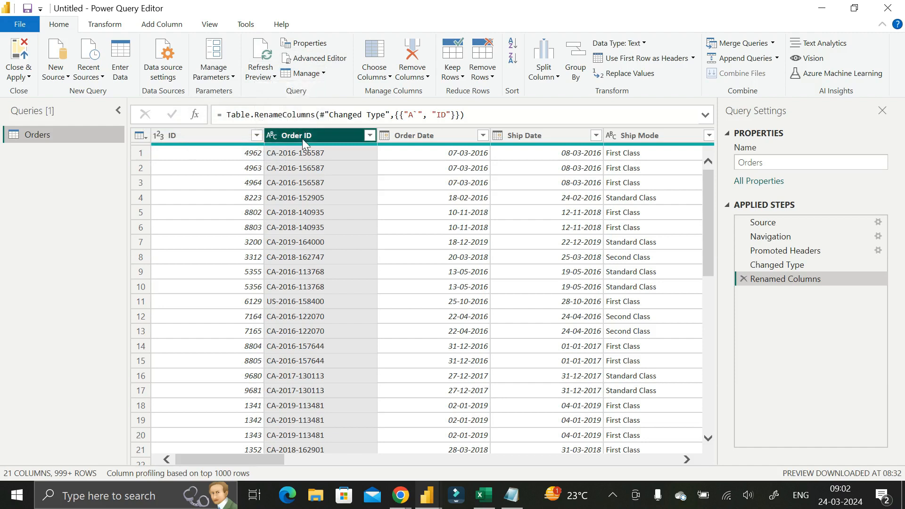
right_click(301, 134)
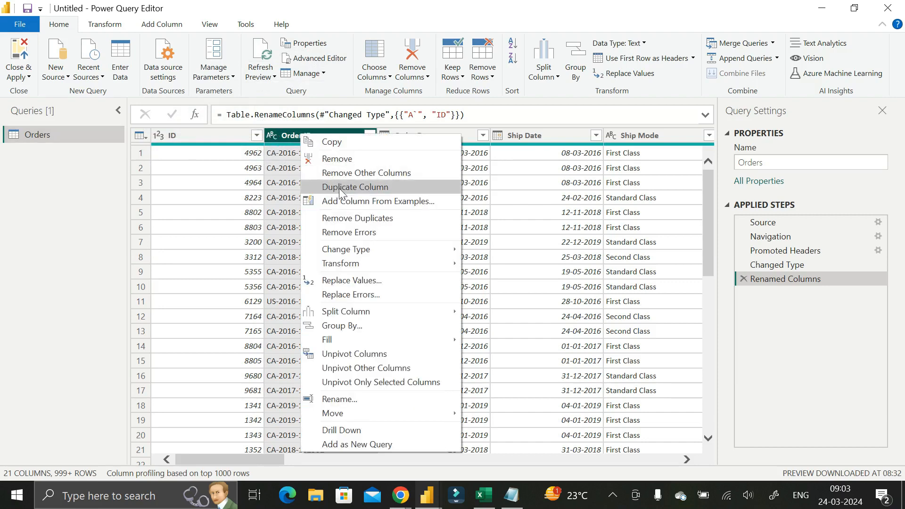
left_click(84, 165)
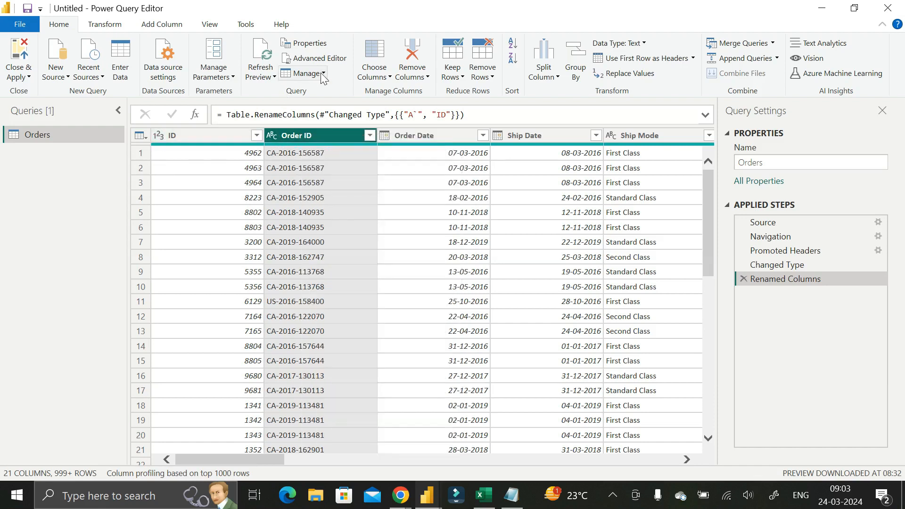
Use Choose Columns to exclude Order ID from the Orders table while keeping all other columns.
left_click(390, 78)
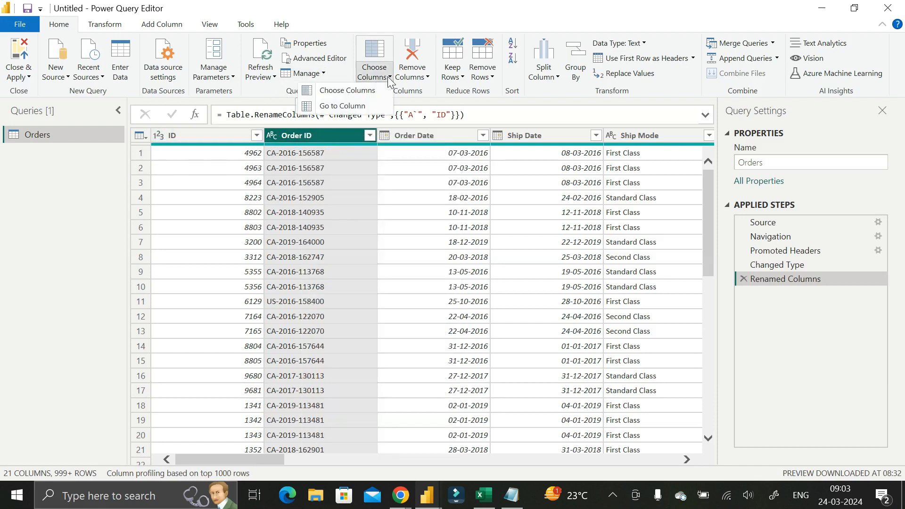
left_click(349, 94)
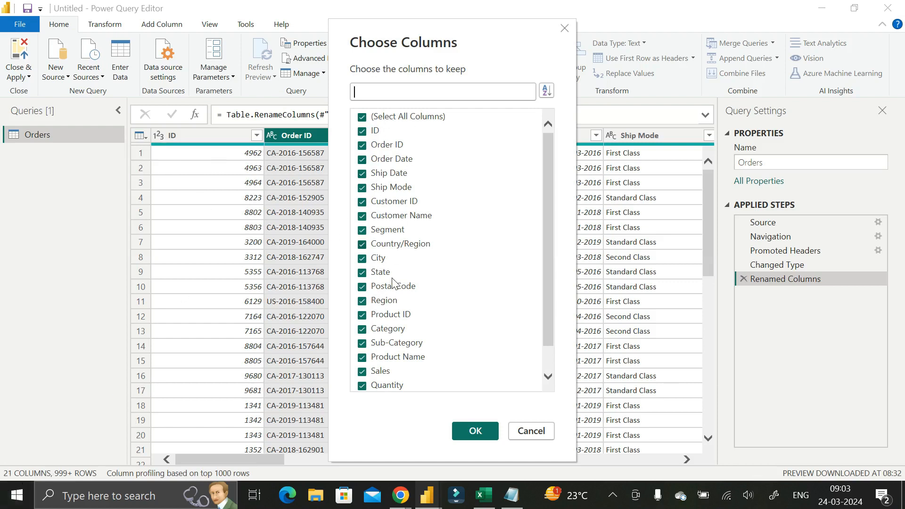
mouse_move(549, 139)
left_mouse_down()
mouse_move(558, 195)
mouse_move(551, 126)
left_mouse_up()
left_click(362, 145)
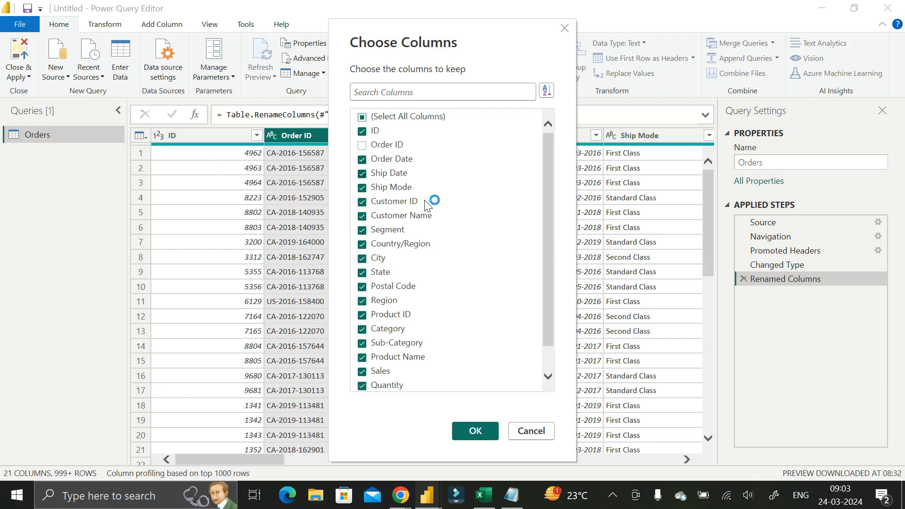
left_click(473, 431)
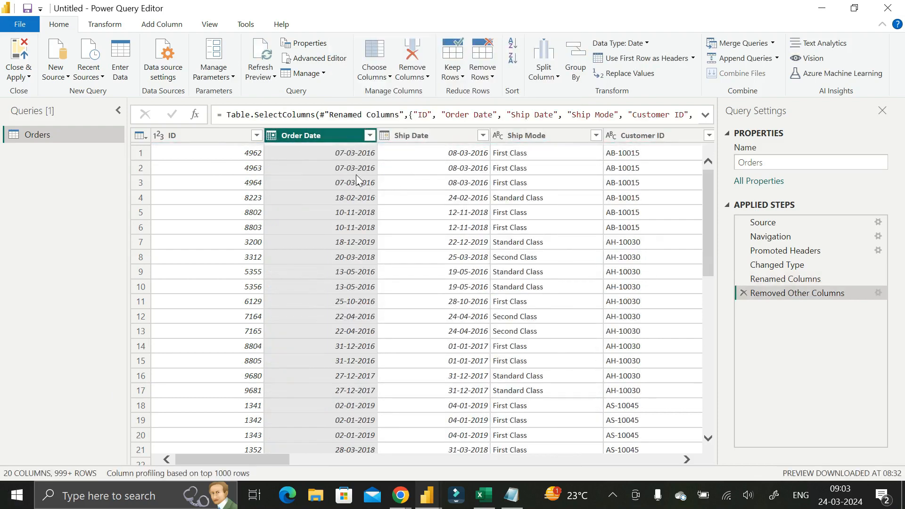
Reopen the column choice for the Orders table and include Order ID among the kept columns again.
left_click(406, 138)
left_click(330, 139)
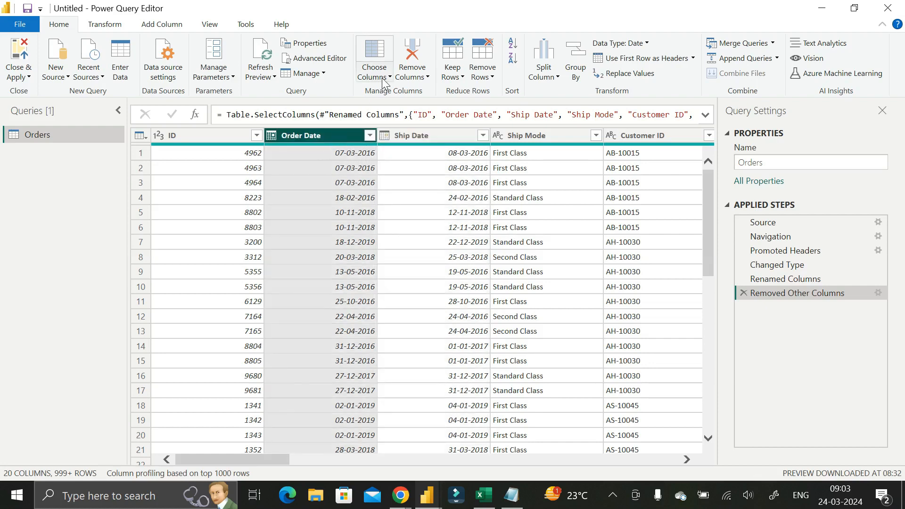
left_click(375, 75)
left_click(350, 92)
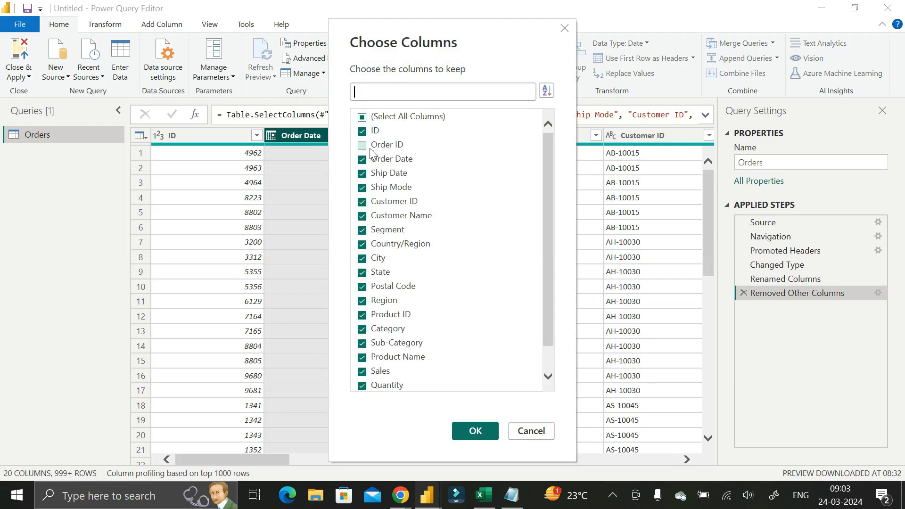
left_click_drag(446, 28, 491, 26)
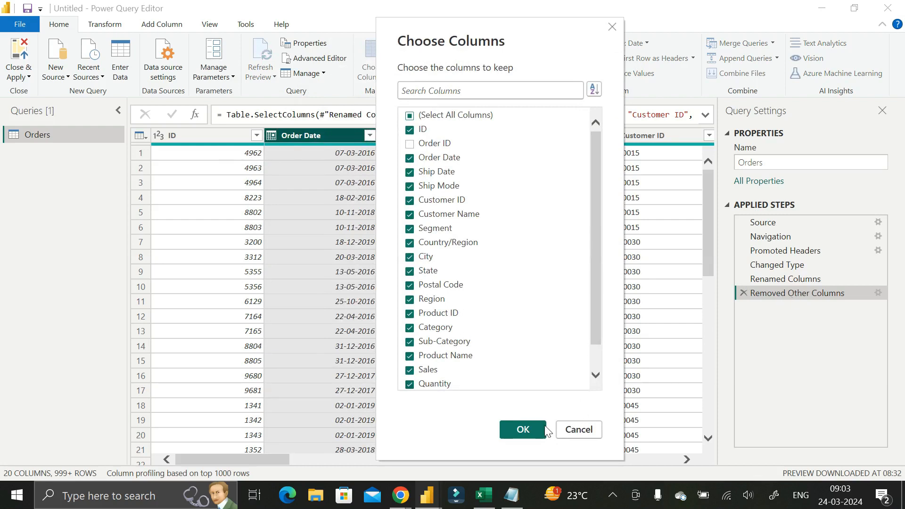
left_click(410, 145)
left_click(521, 430)
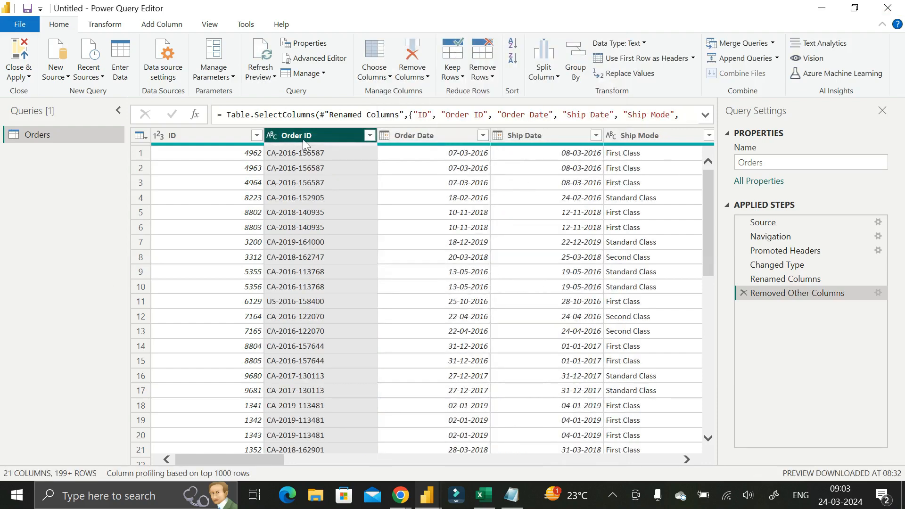
Use Go to Column to jump to the Profit column of the Orders table.
left_click(388, 77)
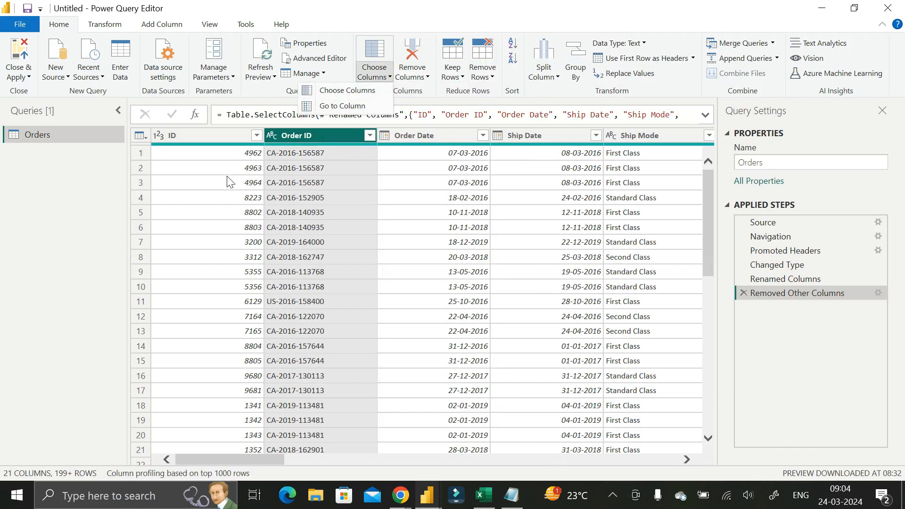
left_click(70, 365)
left_click_drag(250, 460, 196, 460)
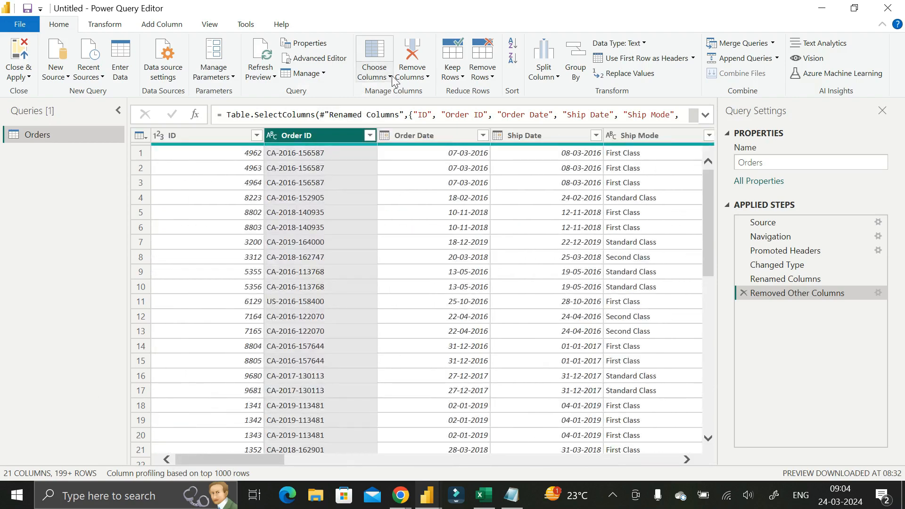
left_click(391, 78)
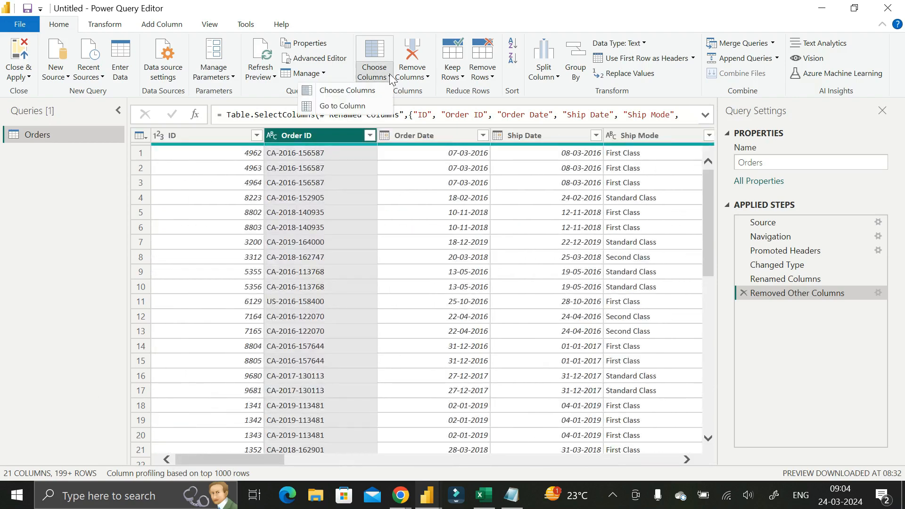
left_click(357, 106)
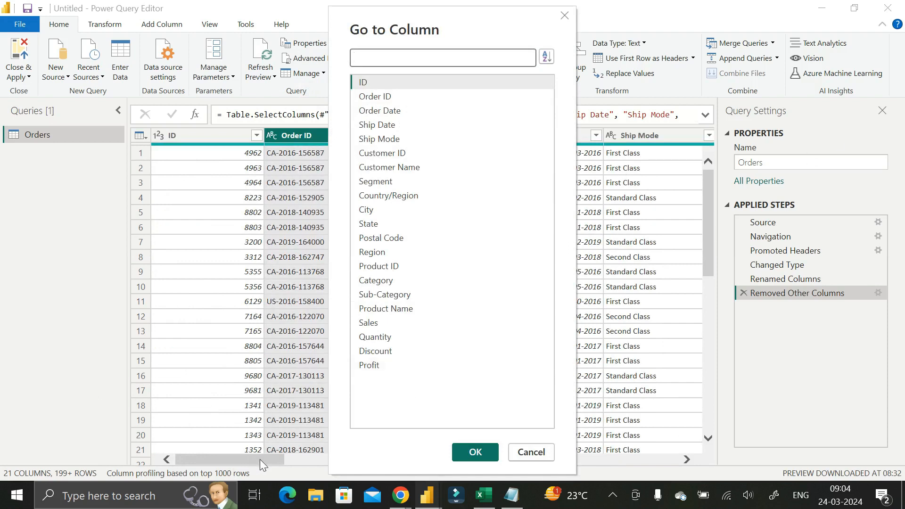
left_click(380, 365)
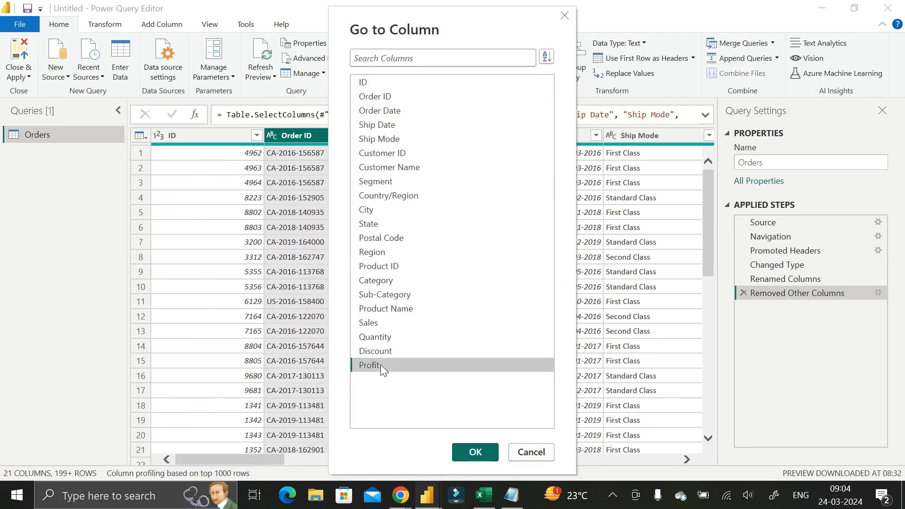
left_click(476, 452)
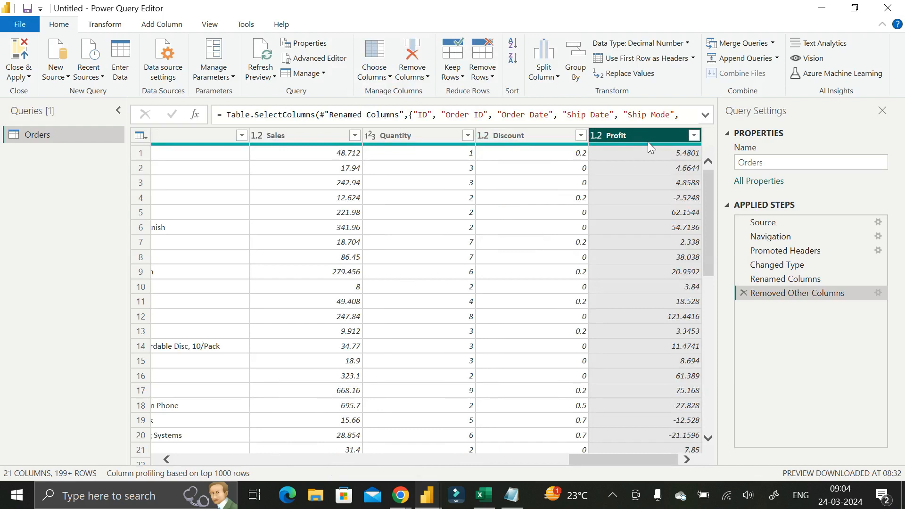
Look at the removal and other operations offered for Discount alone and for Discount and Profit together, without applying any.
left_click(380, 79)
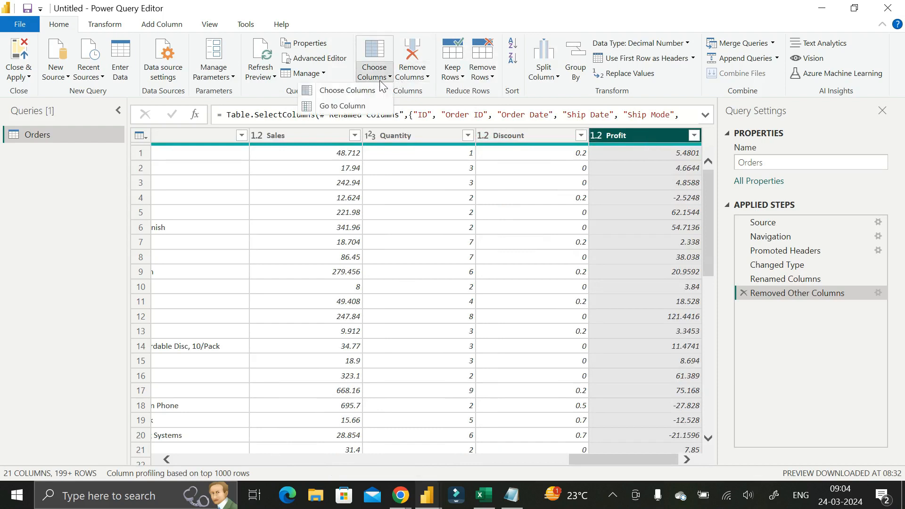
left_click(392, 75)
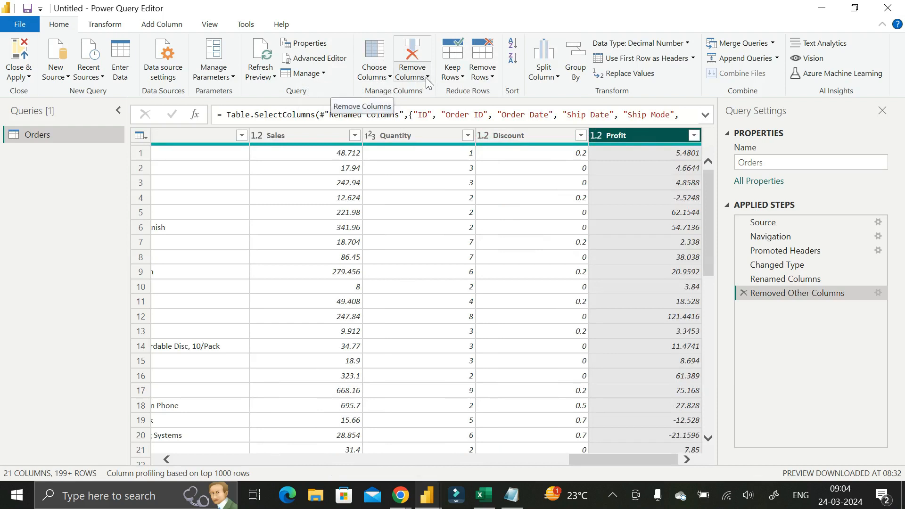
left_click(512, 138)
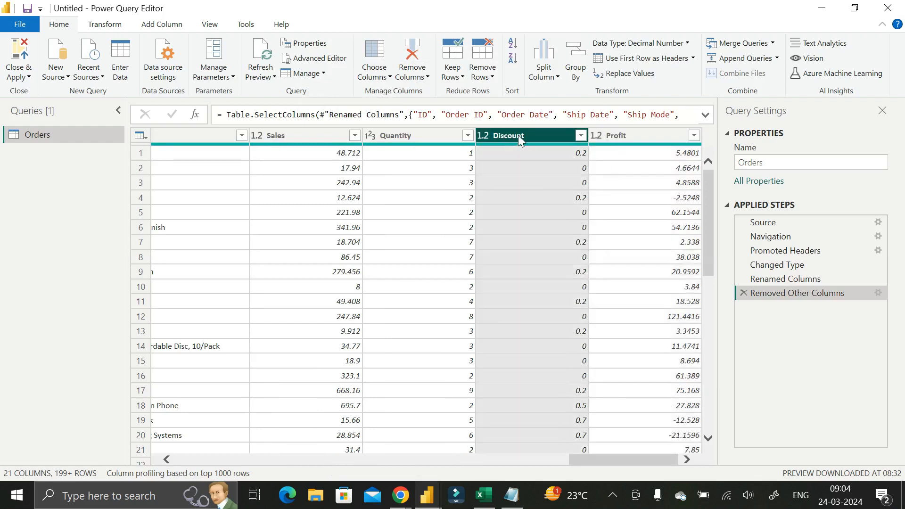
right_click(516, 140)
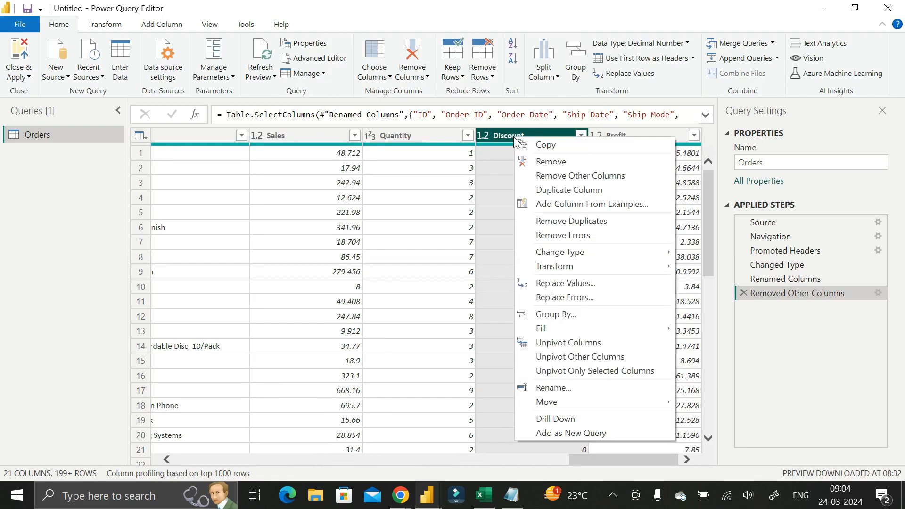
left_click(506, 135)
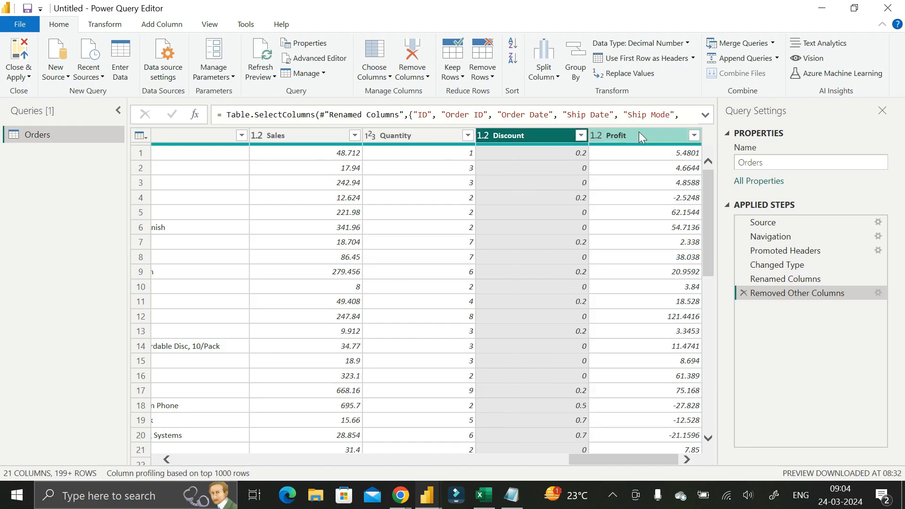
left_click(620, 138, "ctrl")
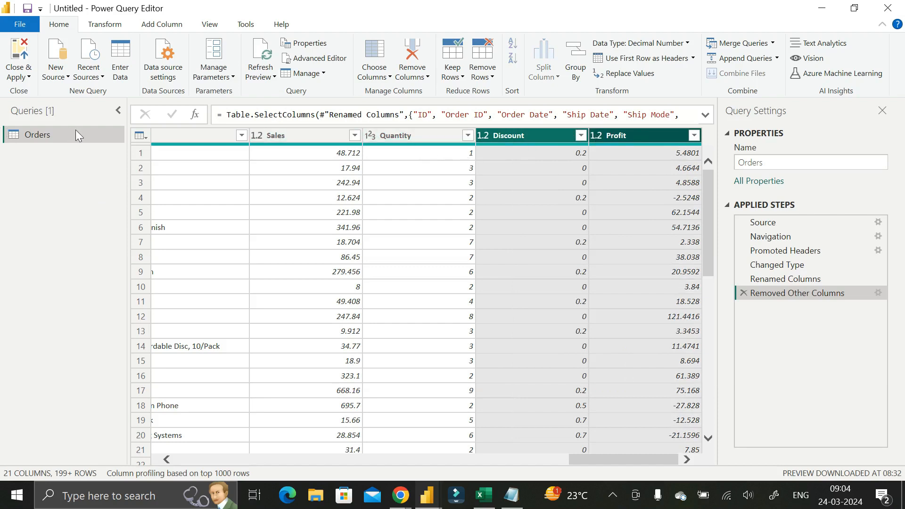
right_click(521, 134)
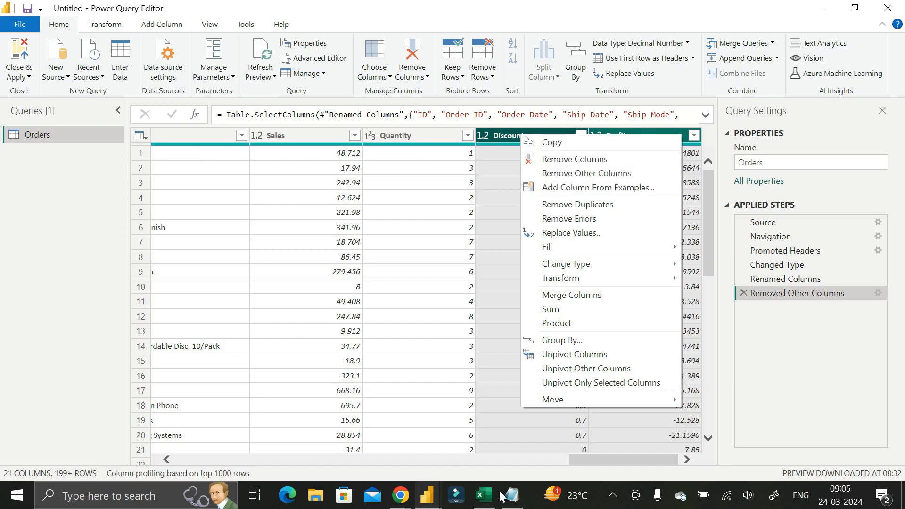
mouse_move(494, 498)
left_click(72, 184)
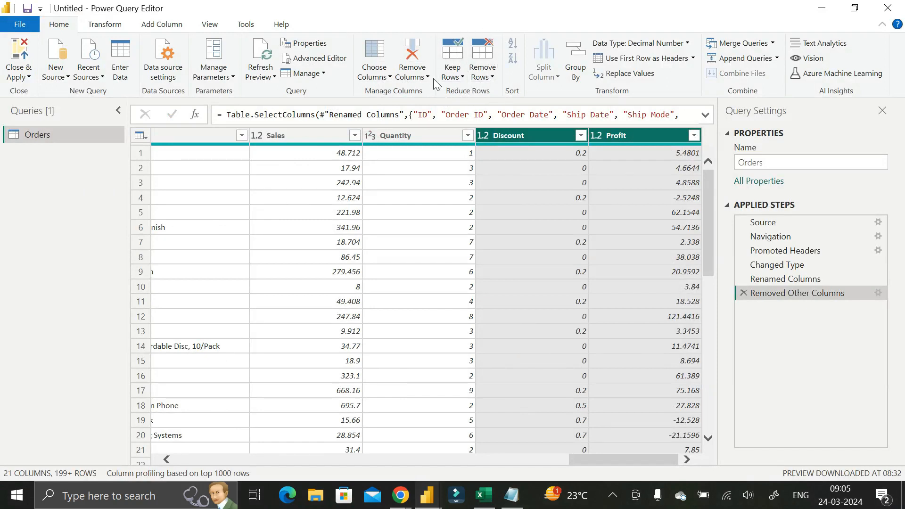
Compare the Keep Rows and Remove Rows options, including those for duplicates and errors, without applying any.
left_click(463, 75)
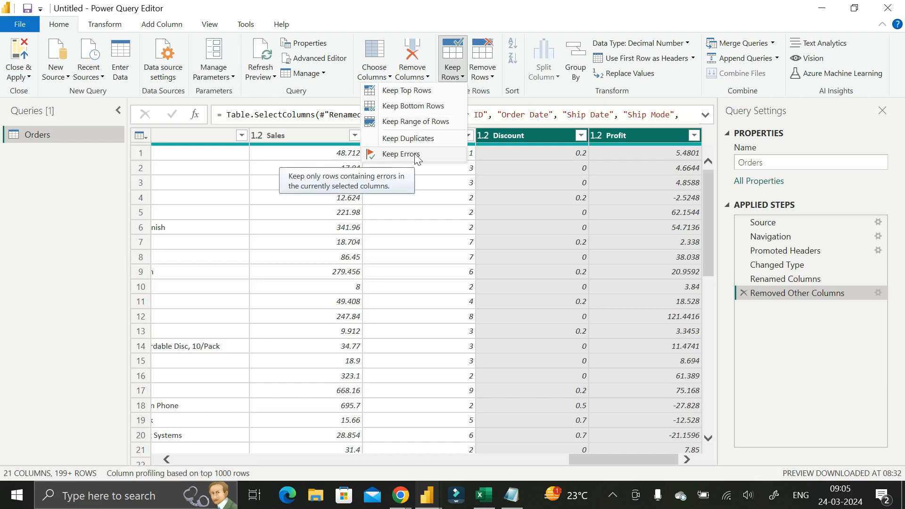
left_click(492, 80)
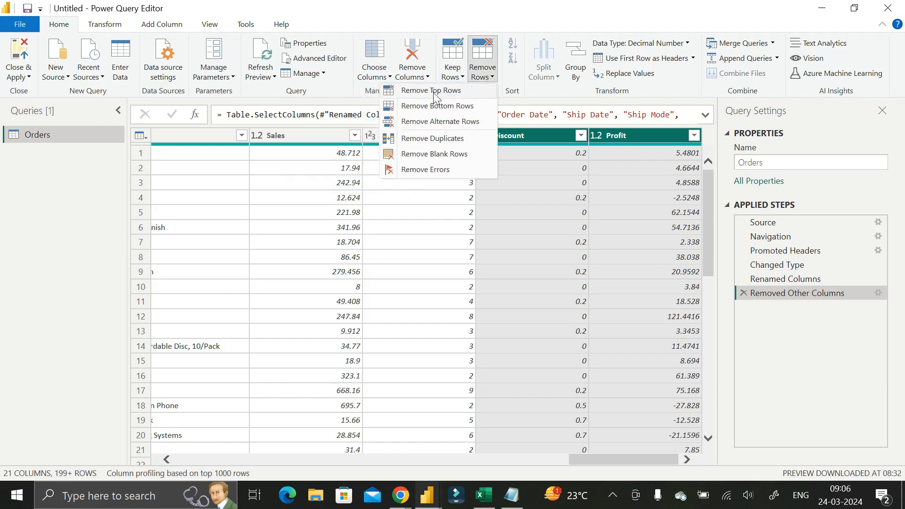
left_click(461, 80)
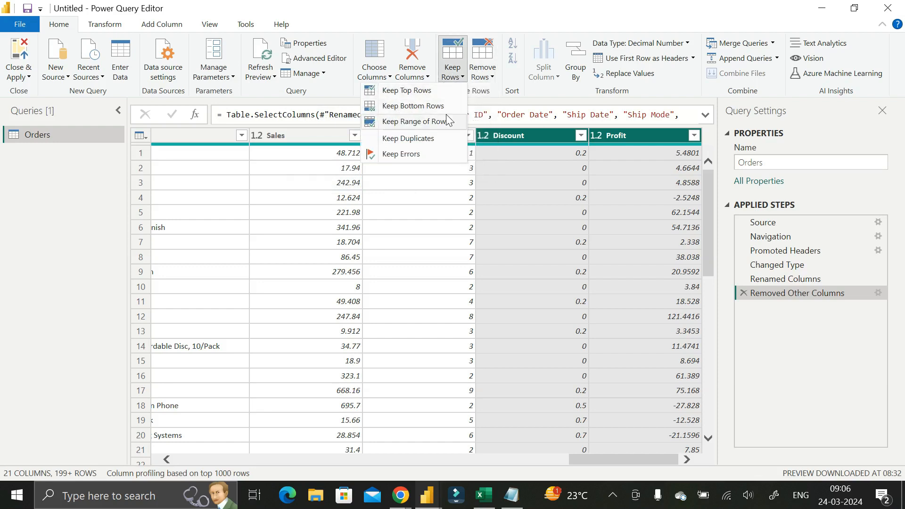
left_click(486, 77)
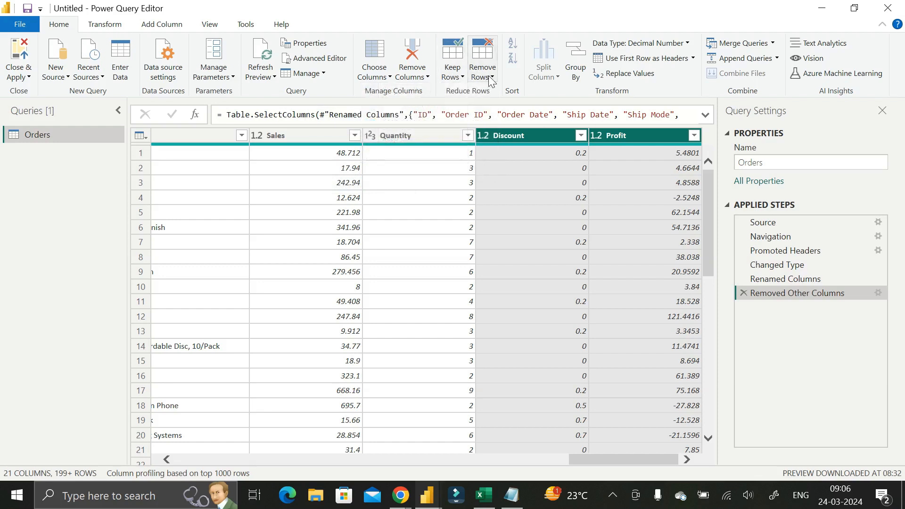
left_click(491, 81)
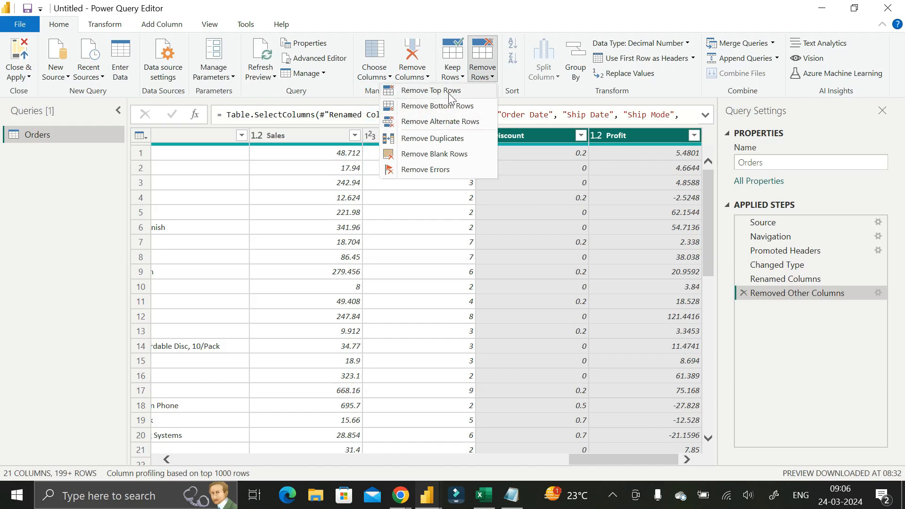
left_click(486, 79)
left_click(462, 80)
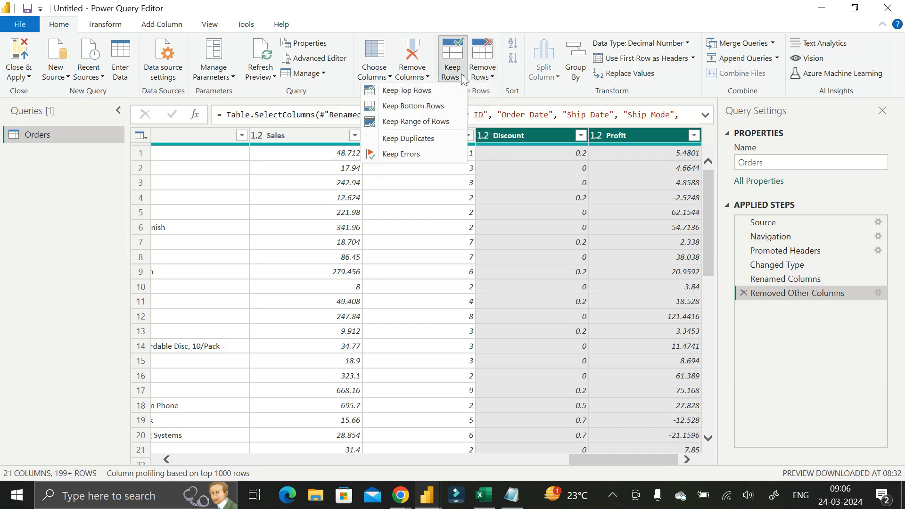
left_click(491, 81)
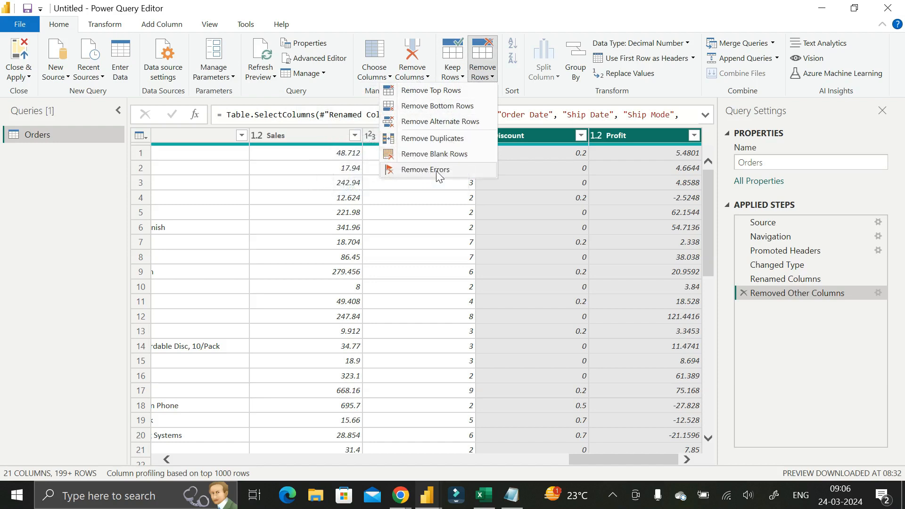
left_click(493, 77)
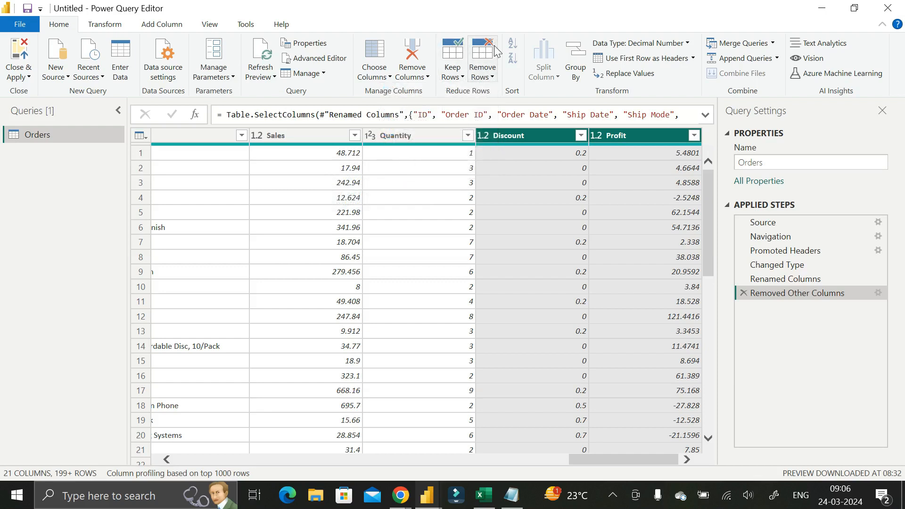
Sort the Orders table by the Quantity column in ascending order and review the sorted rows.
left_click(407, 133)
left_click(516, 133)
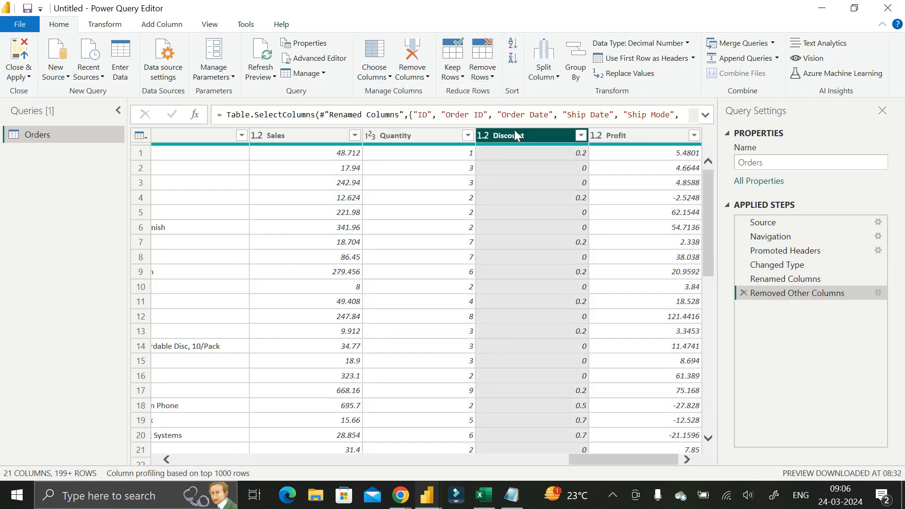
left_click(211, 136)
left_click(448, 138)
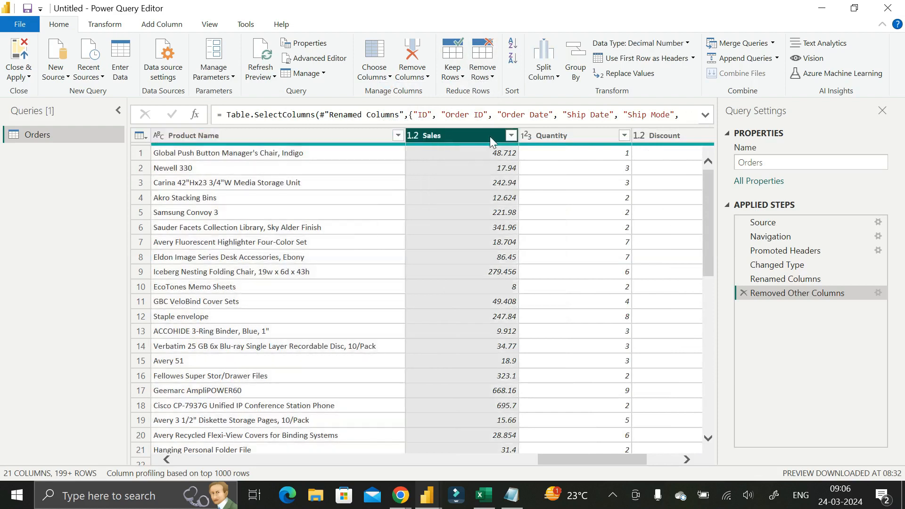
left_click(549, 136)
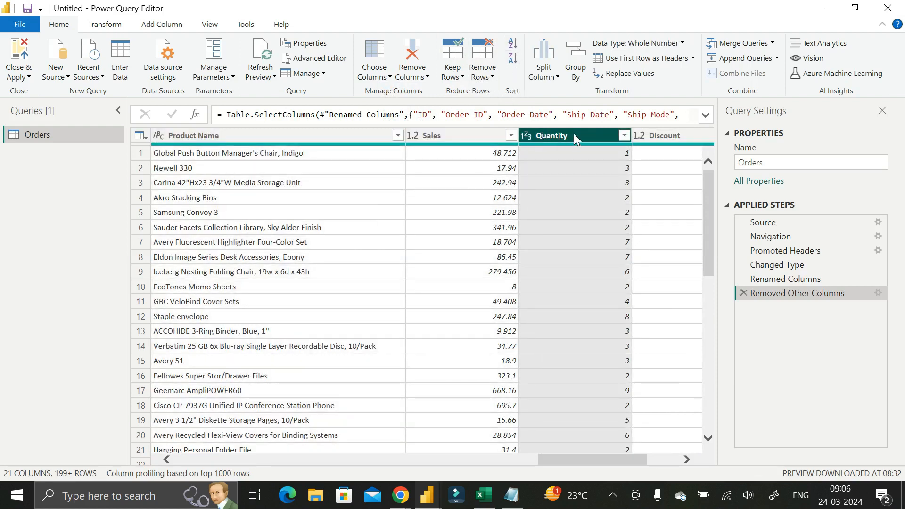
left_click(513, 43)
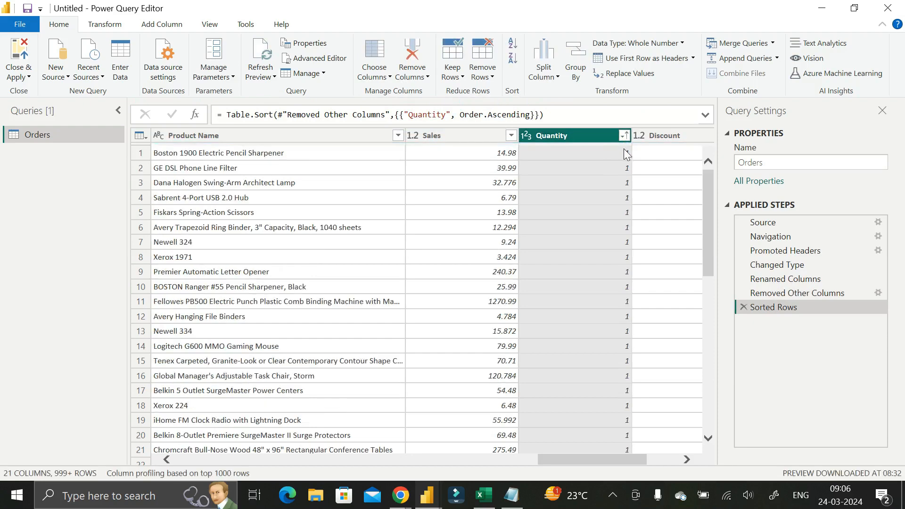
scroll(616, 248, "down", 7)
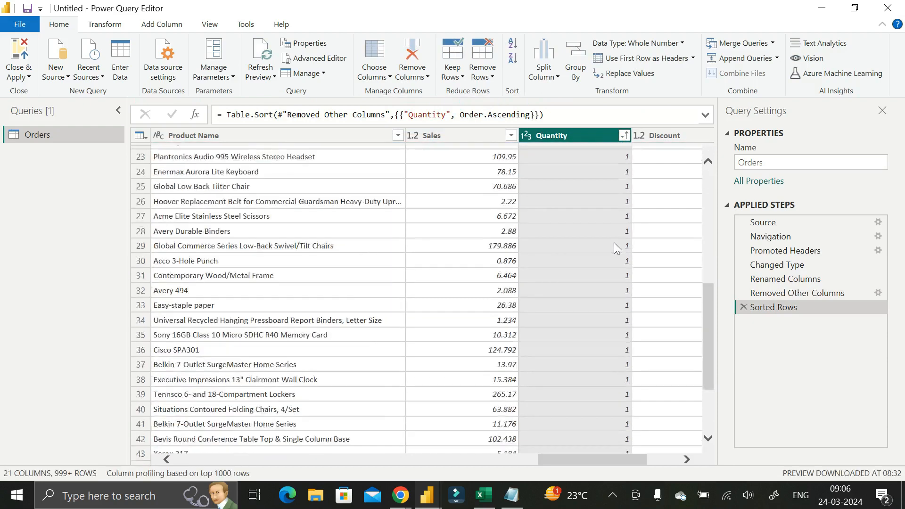
Review the remaining rows of the ascending Quantity sort and re-sort the Orders table by Quantity in descending order.
scroll(618, 247, "down", 2)
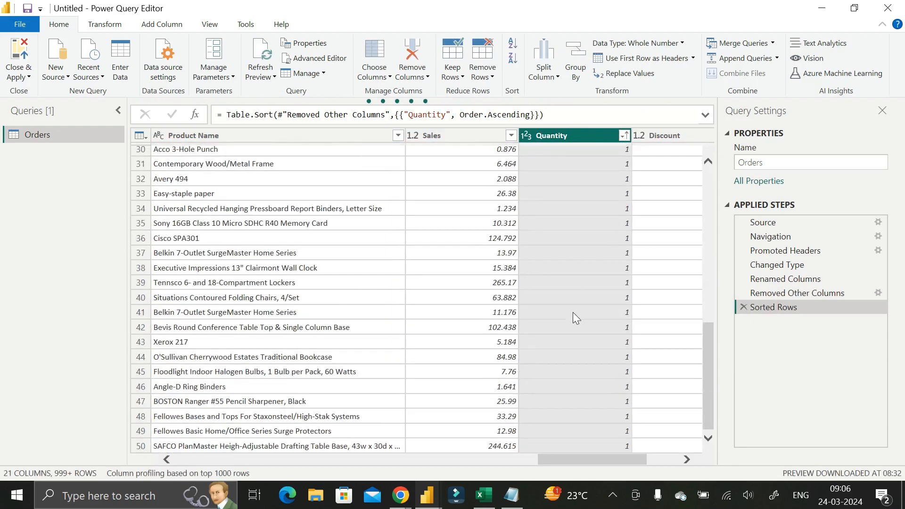
scroll(585, 333, "down", 17)
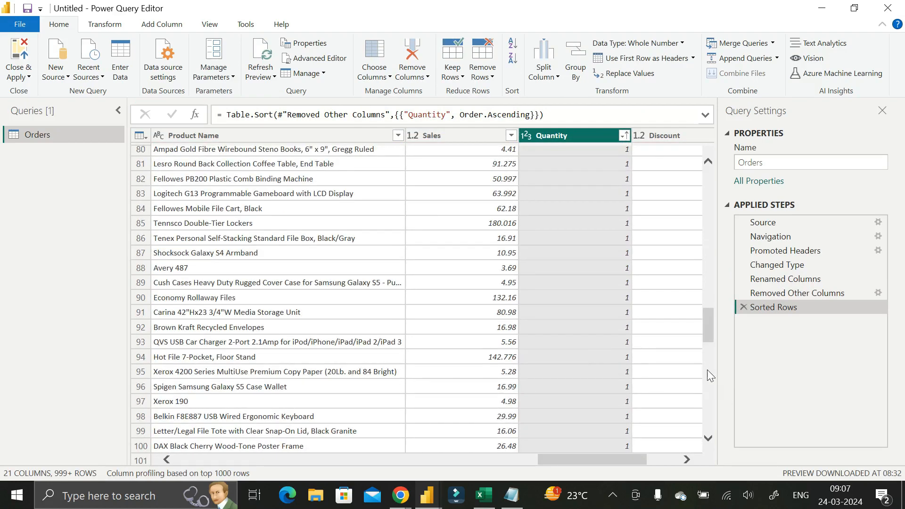
left_click_drag(709, 323, 700, 166)
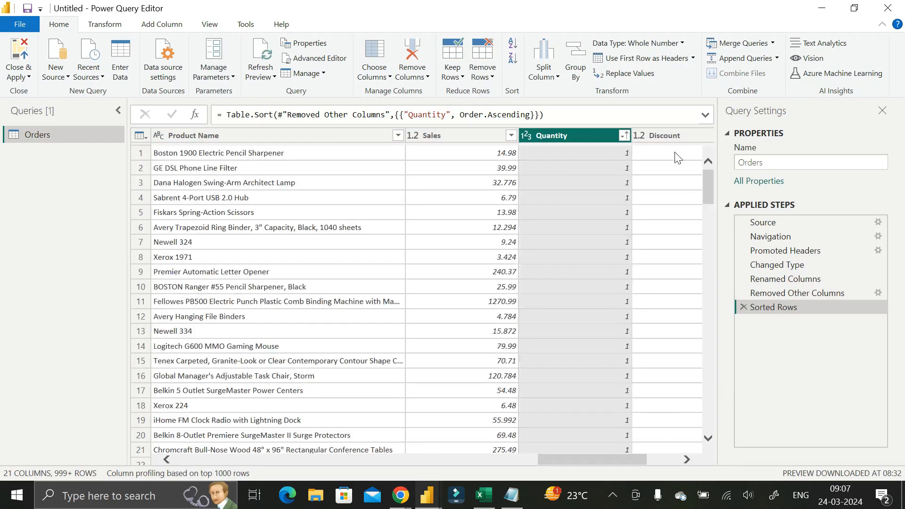
left_click(513, 59)
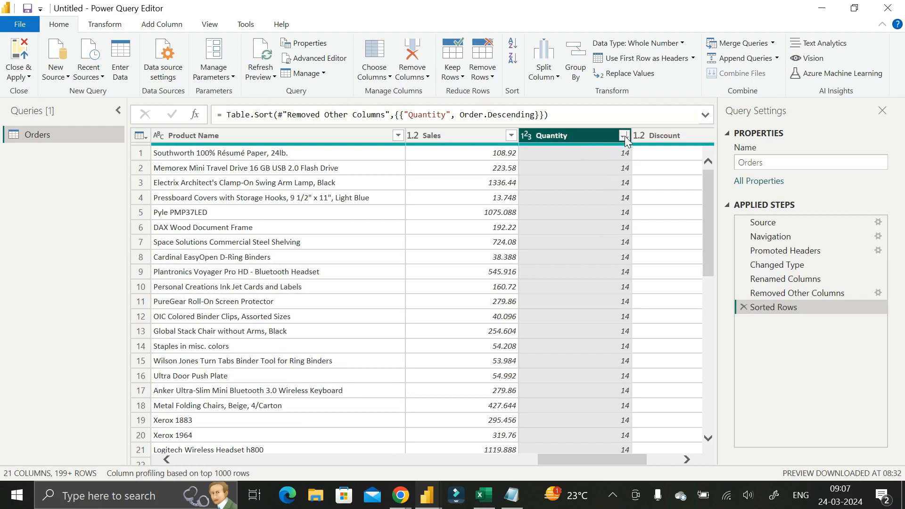
Clear the sort on the Quantity column to restore the original row order.
left_click(625, 136)
left_click(624, 136)
left_click(624, 136)
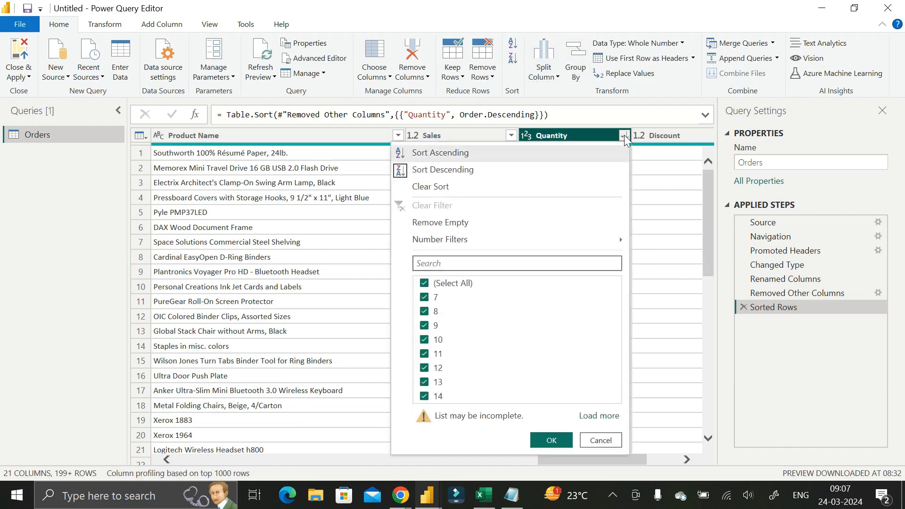
left_click(442, 188)
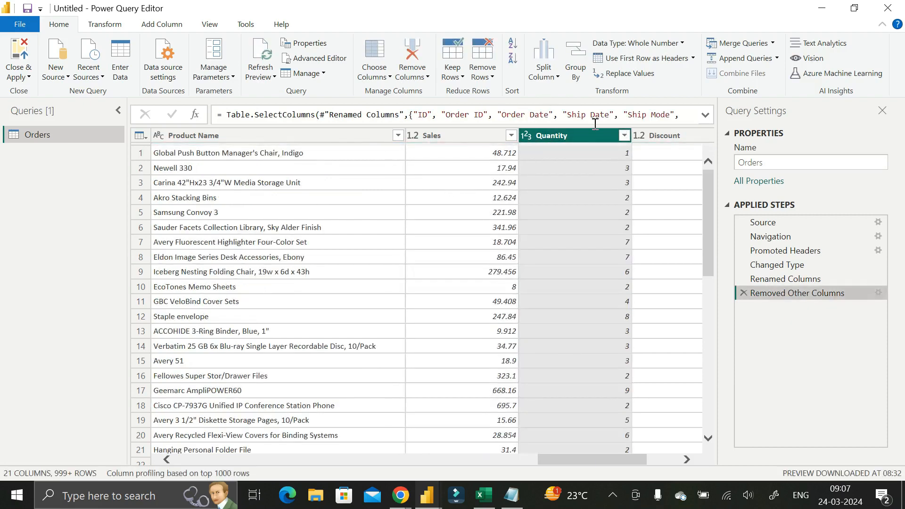
Sort the Quantity column in descending order once more and clear that sort again.
left_click(513, 59)
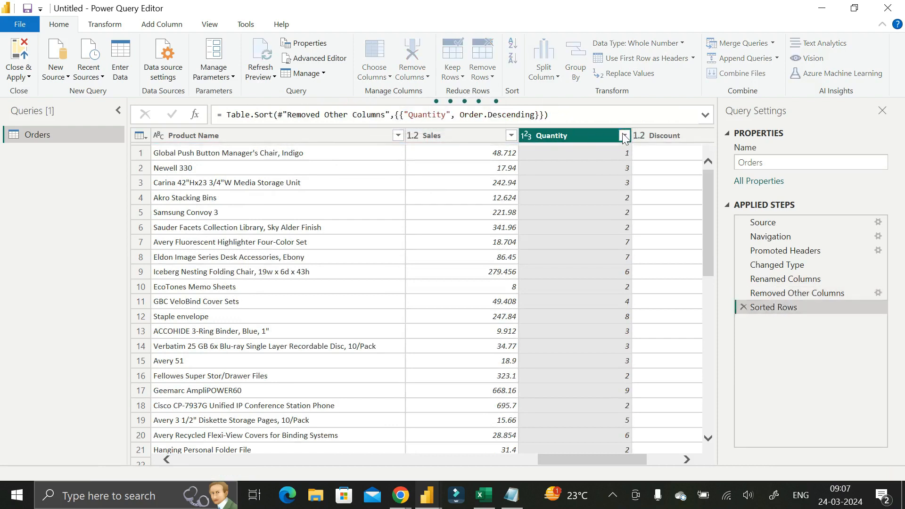
left_click(624, 136)
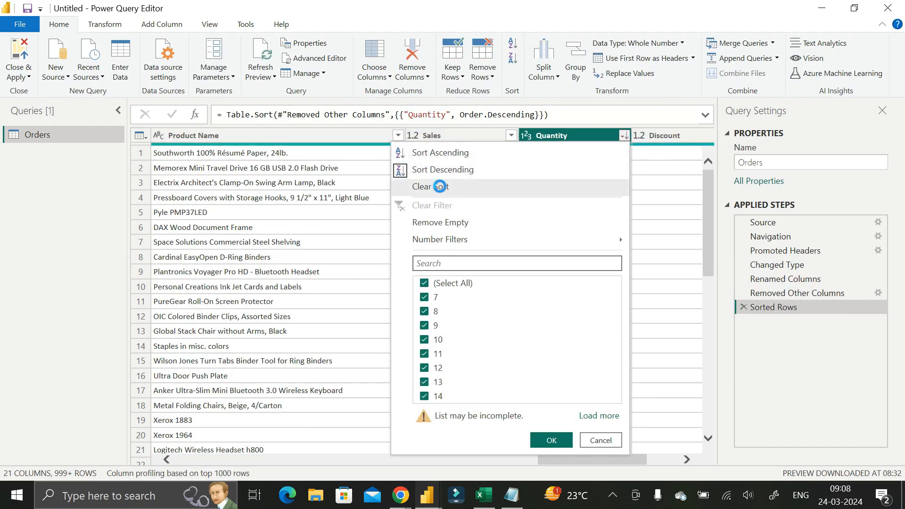
left_click(442, 188)
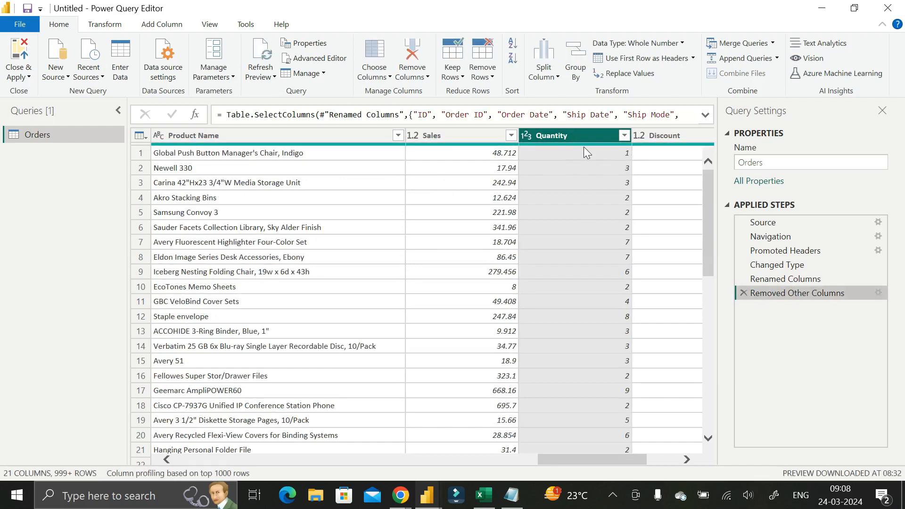
Look at the Split Column options, such as by delimiter, number of characters and positions, alongside the Product ID values, without applying any.
left_click(557, 78)
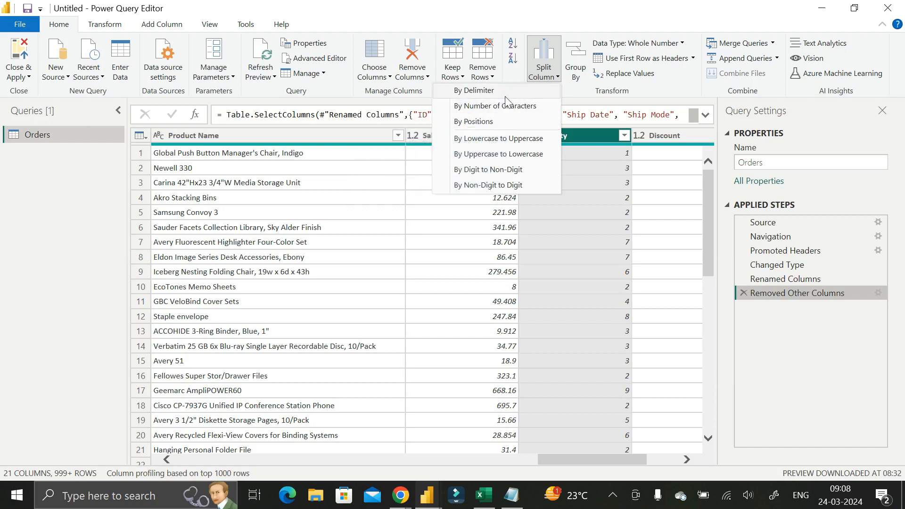
left_click(538, 15)
left_click_drag(604, 461, 480, 463)
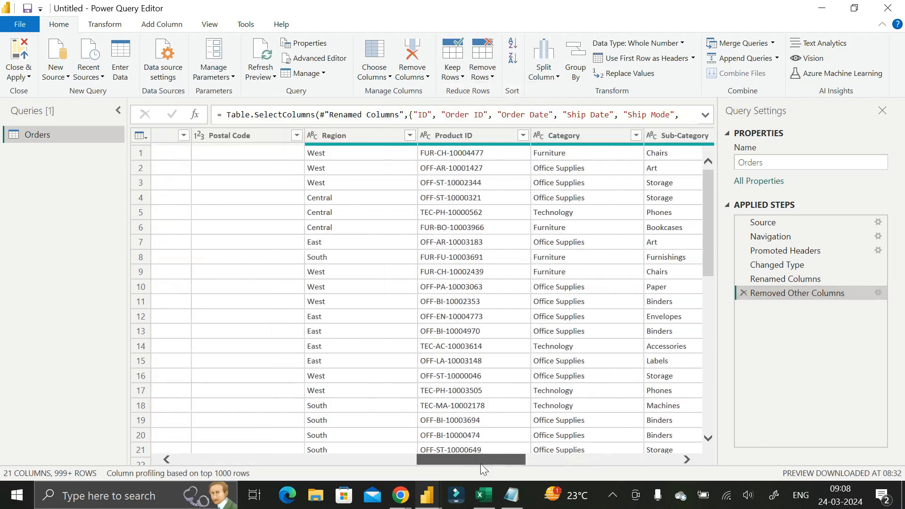
left_click(549, 83)
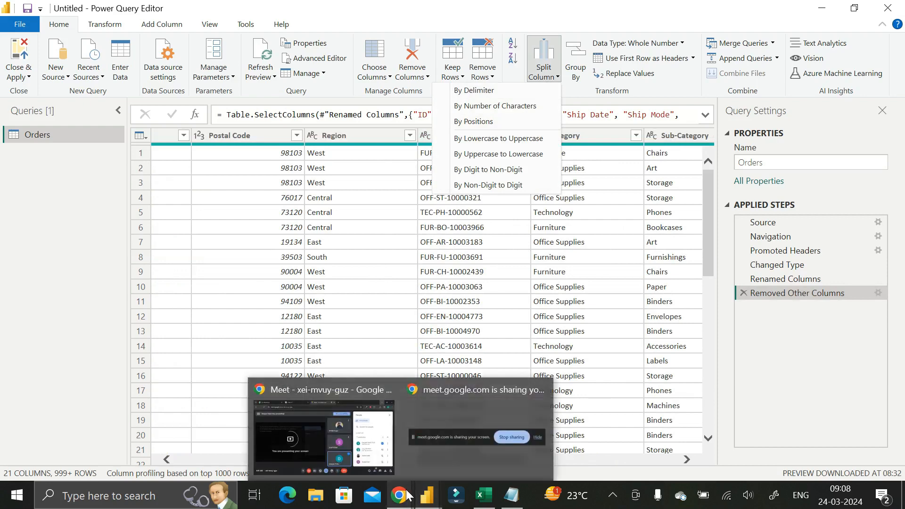
left_click(545, 6)
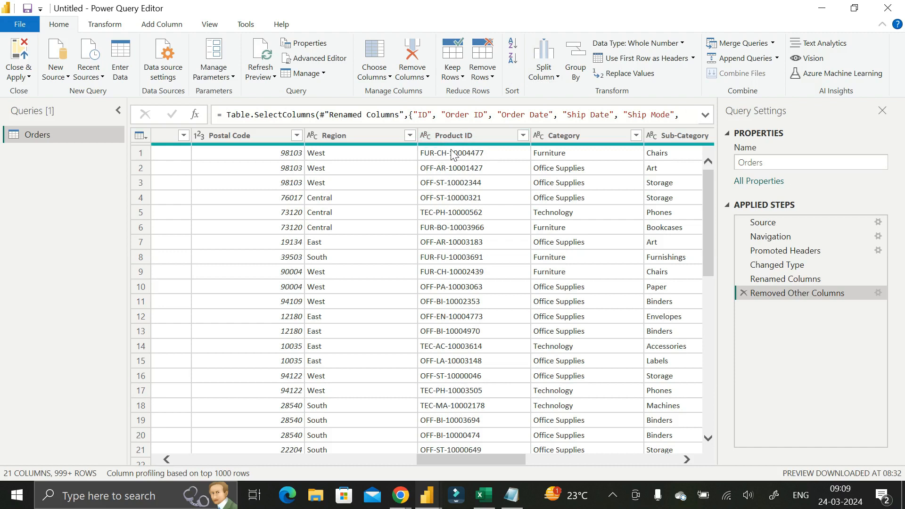
left_click(556, 78)
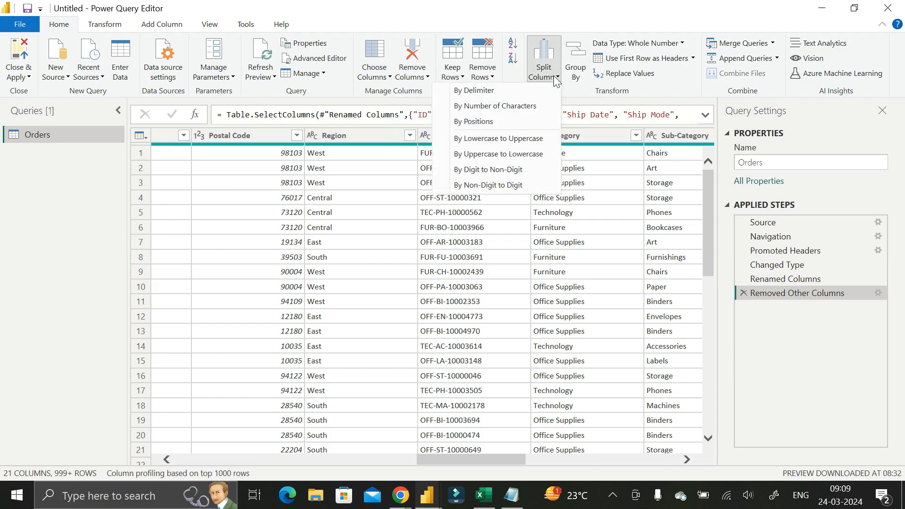
left_click(558, 82)
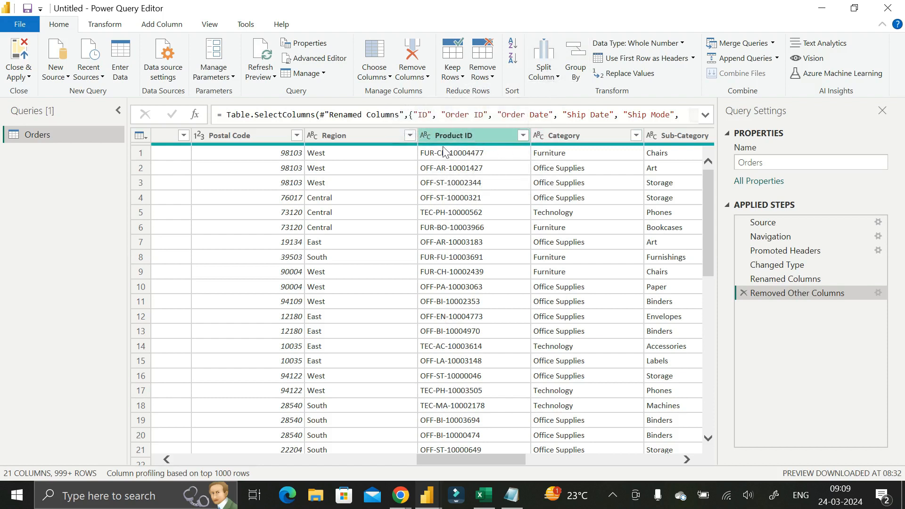
Move the Product ID column between Sub-Category and Product Name.
left_click(453, 136)
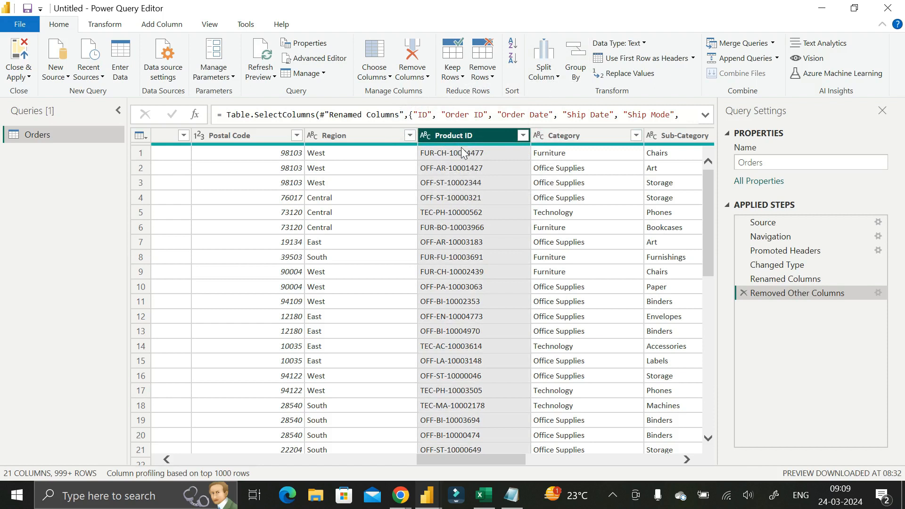
left_click_drag(461, 135, 682, 136)
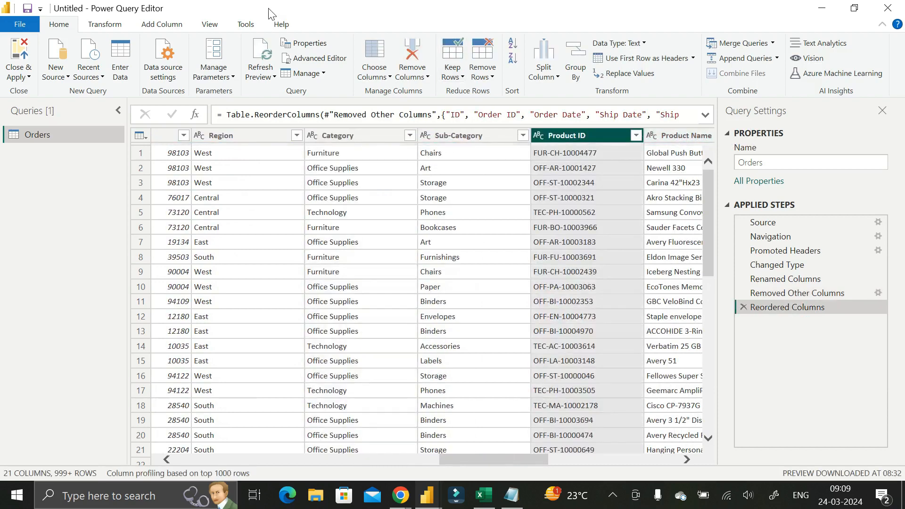
Look through the query management, transform and add-column commands available for the Product ID column without applying any.
left_click(251, 45)
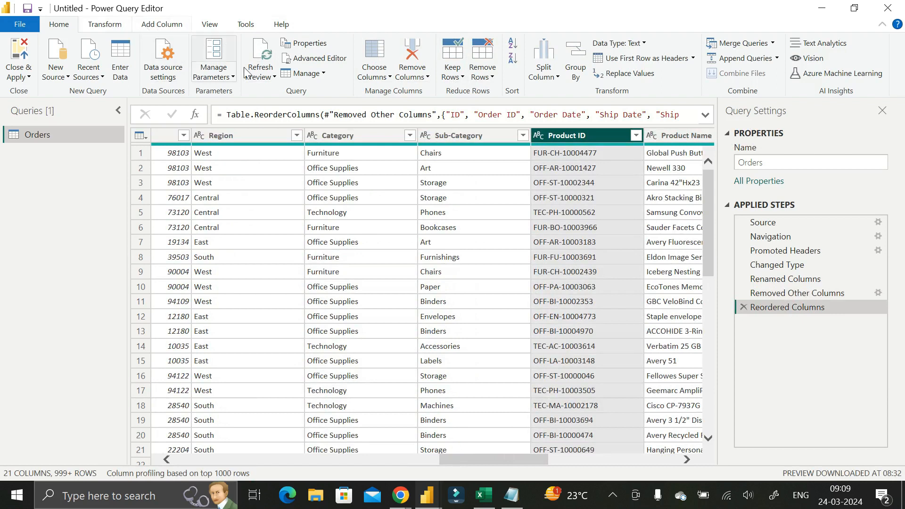
left_click(314, 76)
left_click(313, 76)
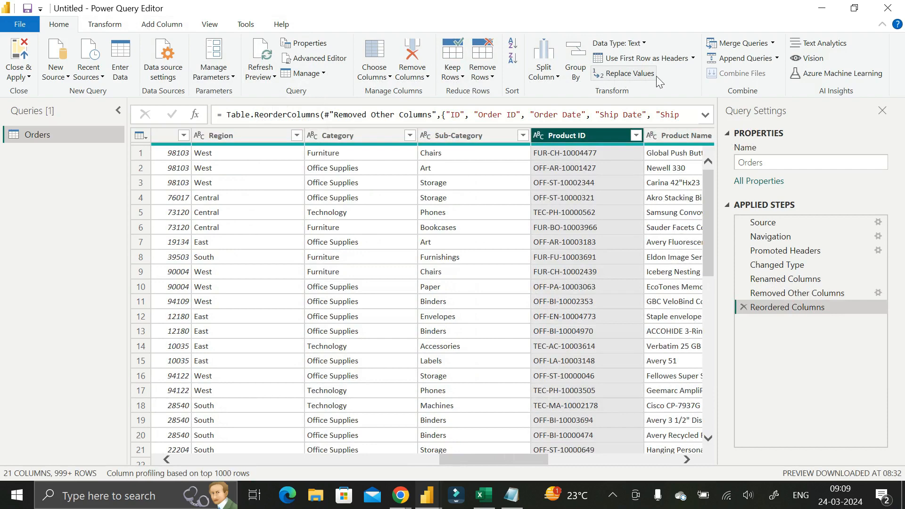
left_click(108, 27)
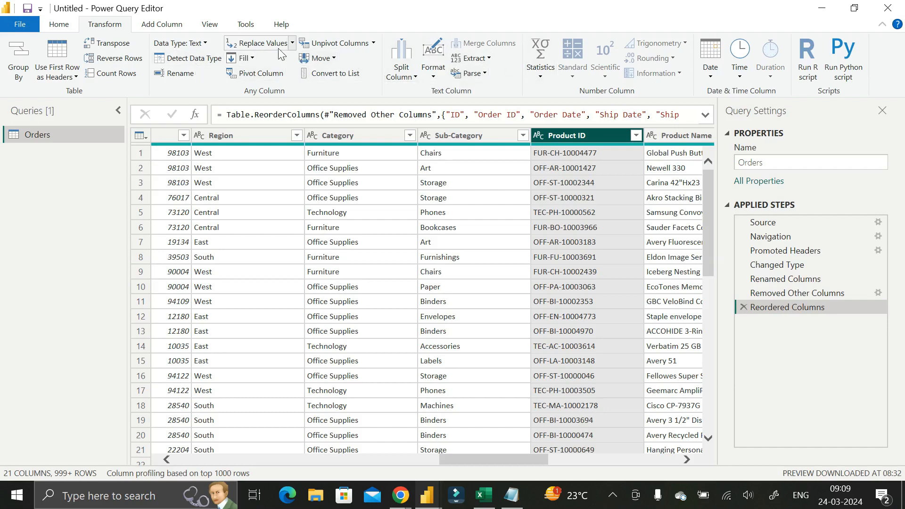
left_click(163, 25)
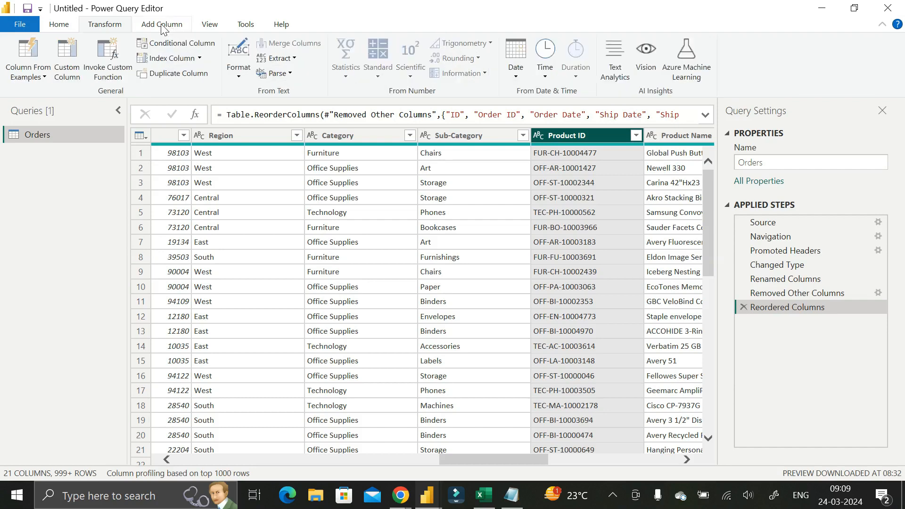
left_click(108, 24)
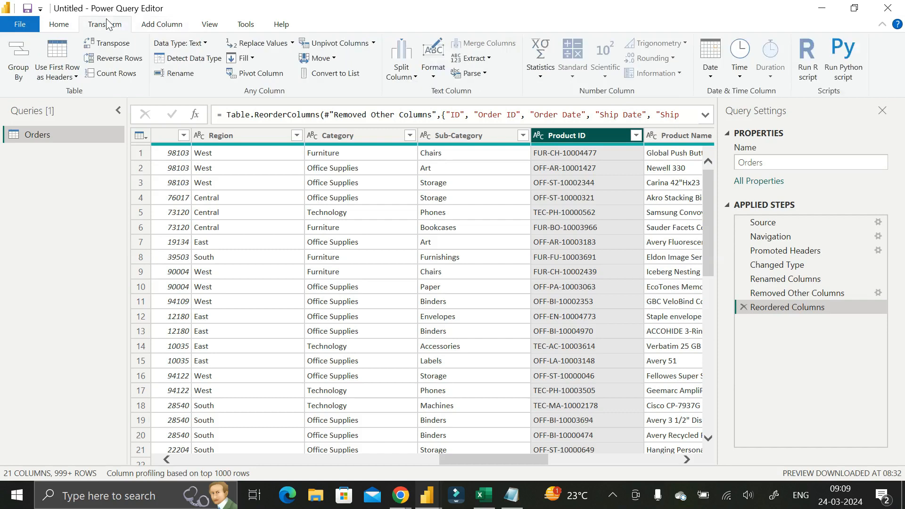
left_click(65, 29)
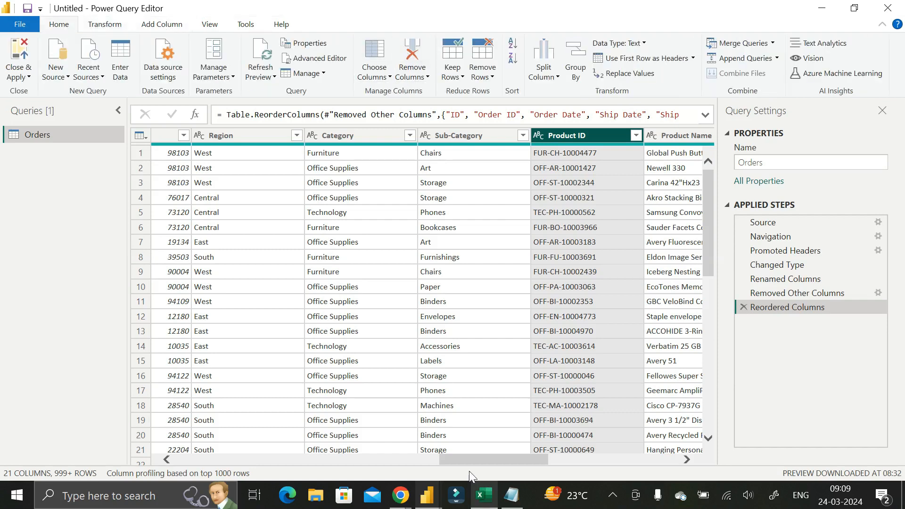
Move the Product ID column to the end of the Orders table.
left_click_drag(477, 461, 522, 457)
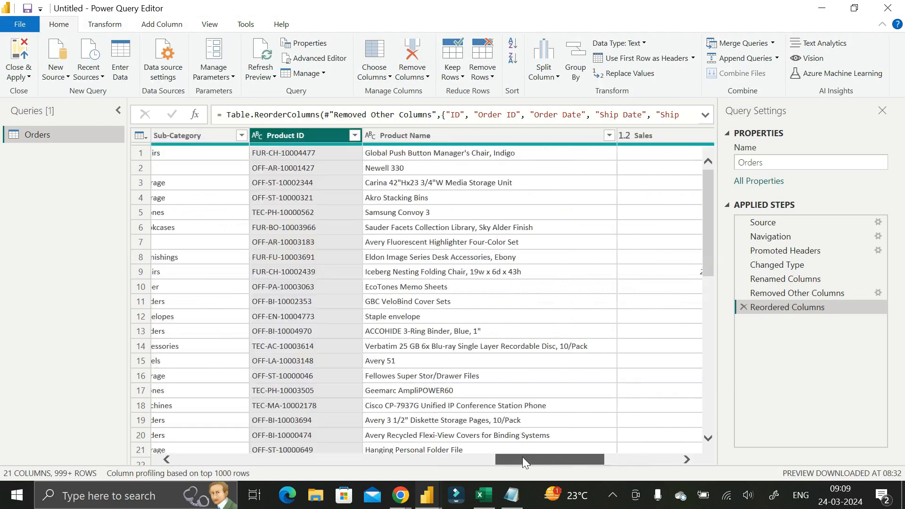
left_click_drag(291, 133, 478, 140)
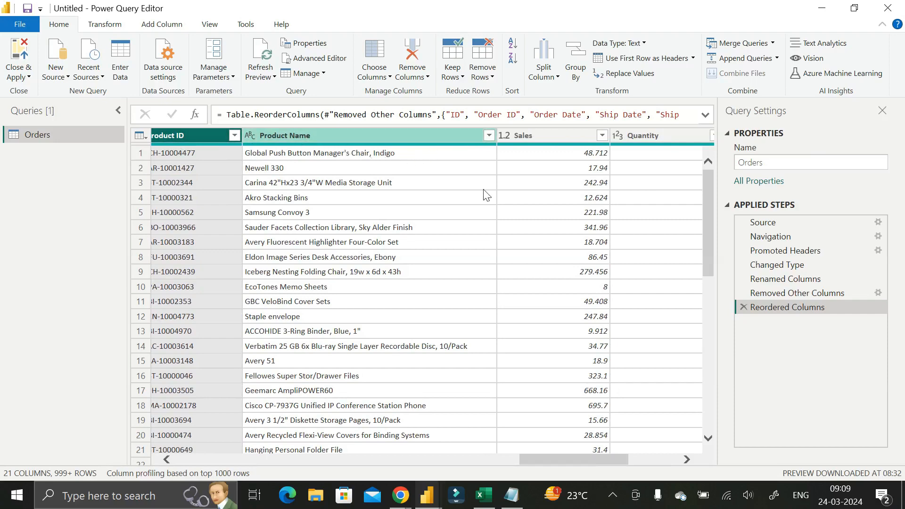
left_click_drag(576, 457, 534, 457)
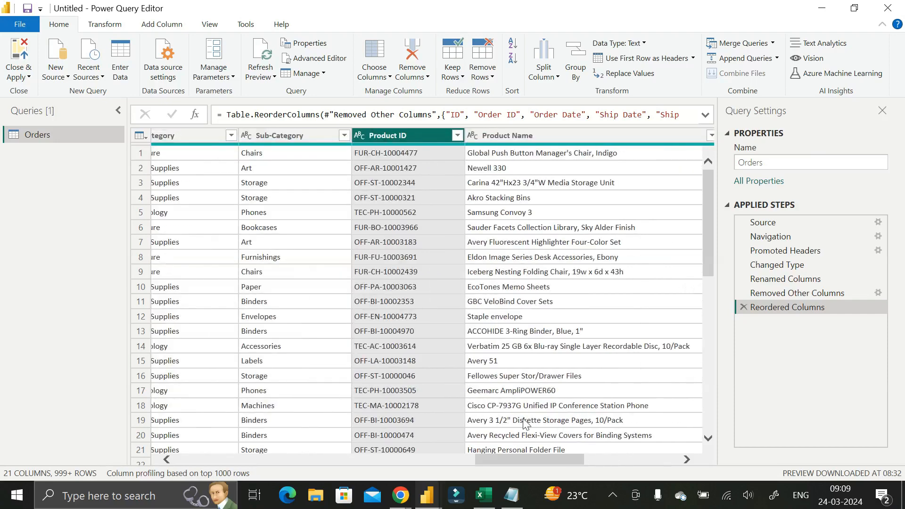
right_click(400, 136)
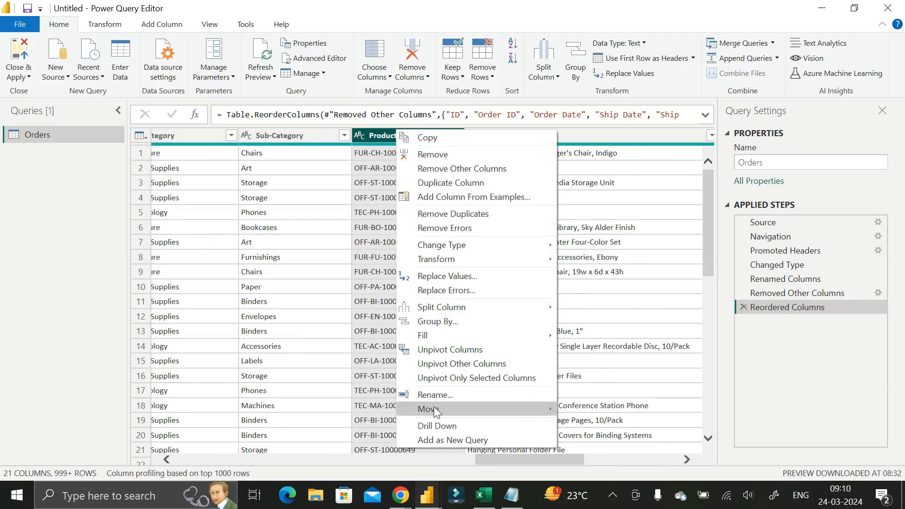
mouse_move(461, 415)
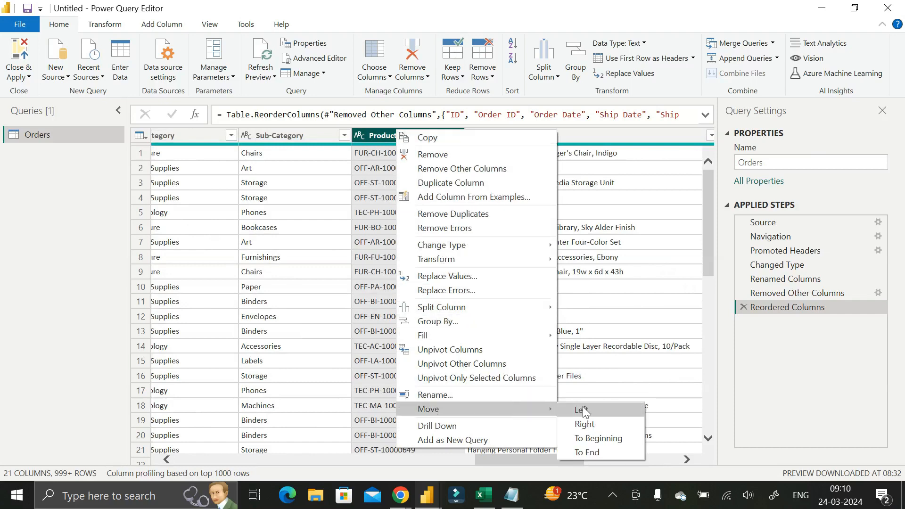
left_click(587, 453)
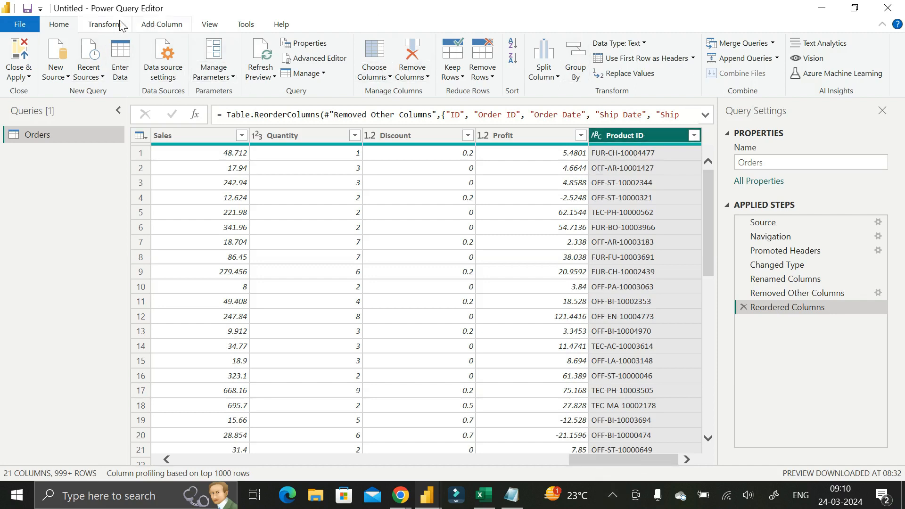
Compare the home, transform, add-column and view commands, including where Split Column is offered, without applying any.
left_click(96, 29)
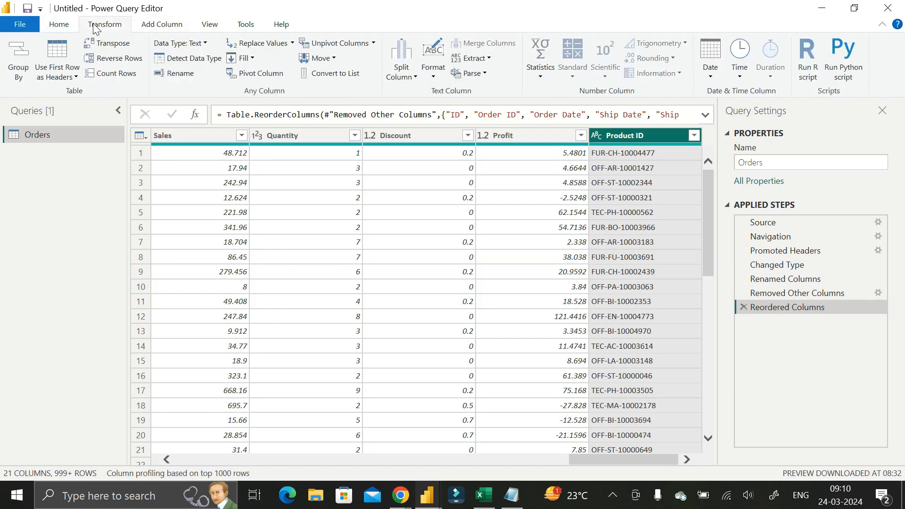
left_click(60, 25)
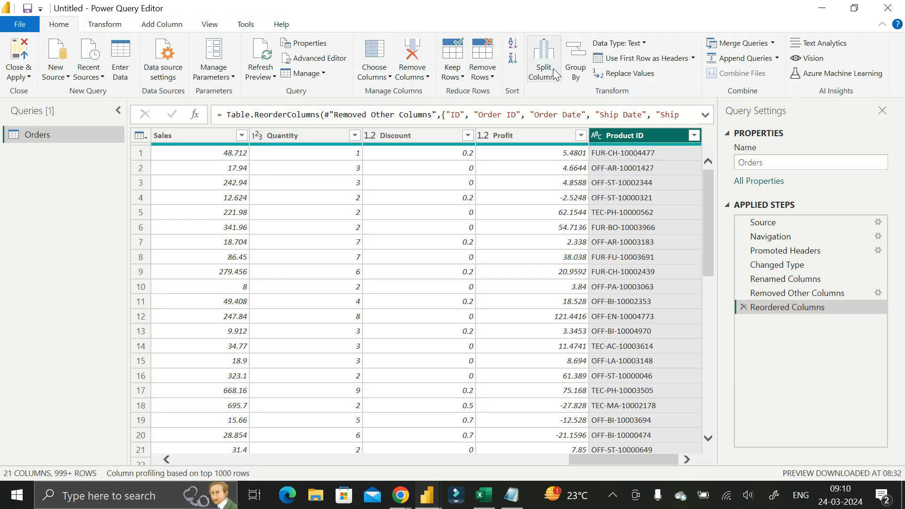
left_click(109, 26)
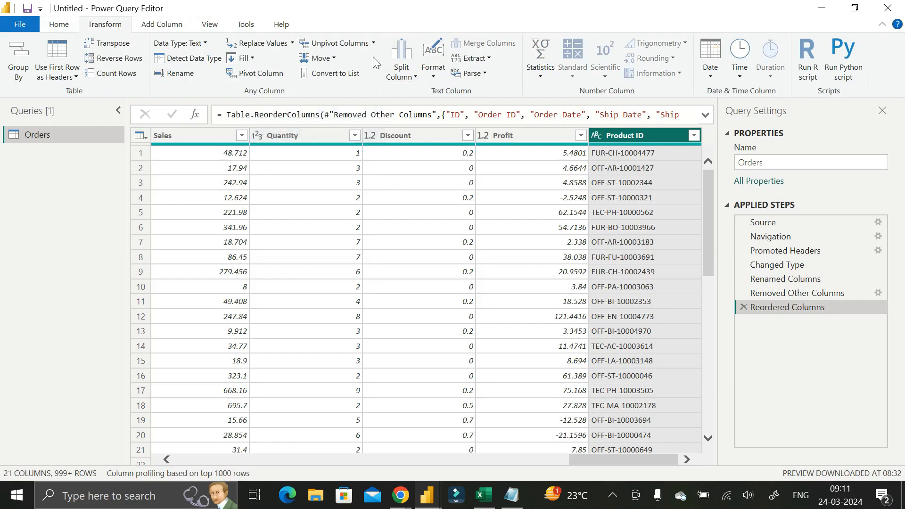
left_click(66, 26)
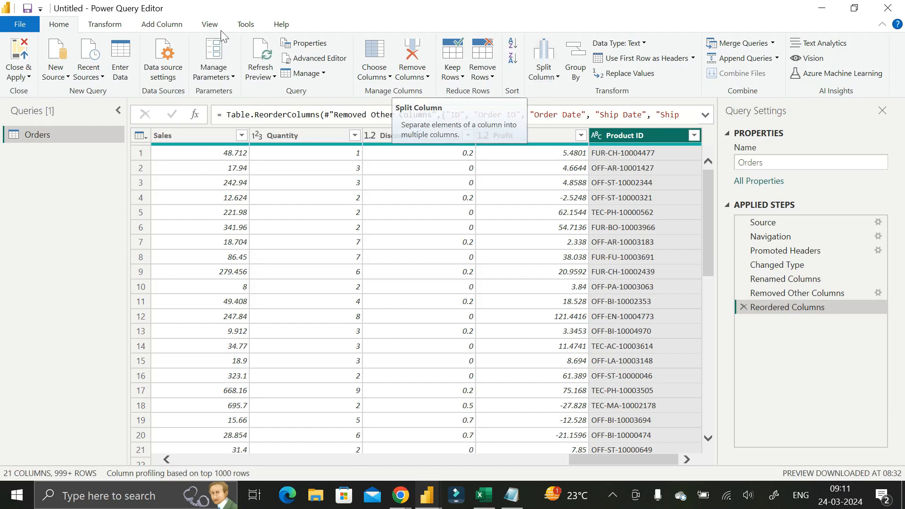
left_click(101, 30)
left_click(155, 26)
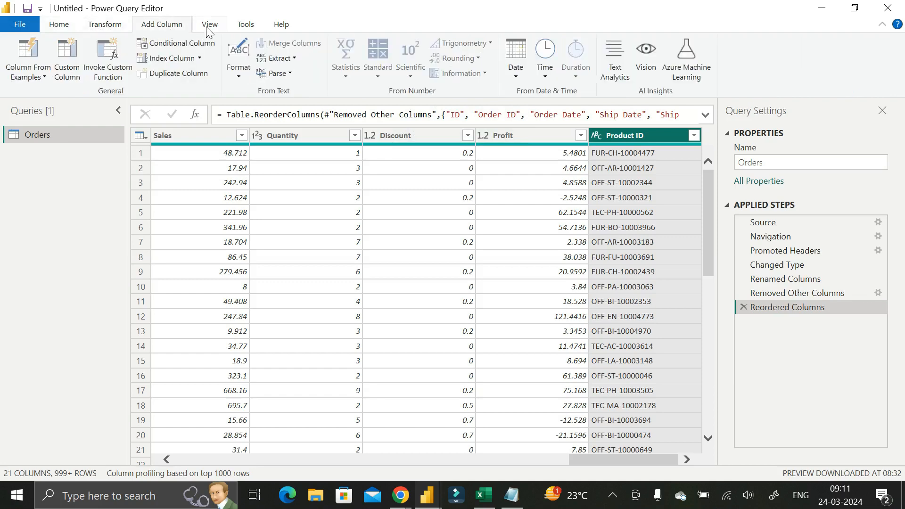
left_click(207, 26)
left_click(117, 25)
left_click(61, 25)
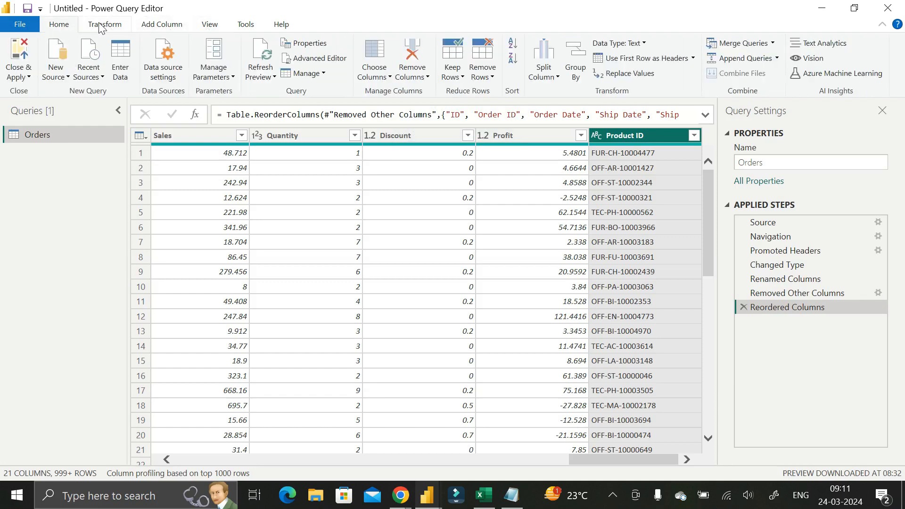
Review the Split Column methods offered for the Product ID column among the home and transform commands.
left_click(100, 26)
left_click(67, 24)
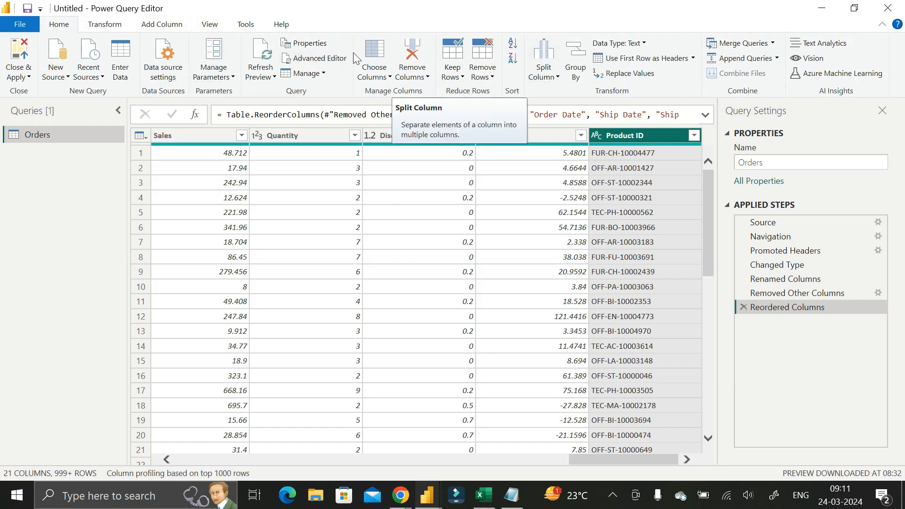
left_click(105, 25)
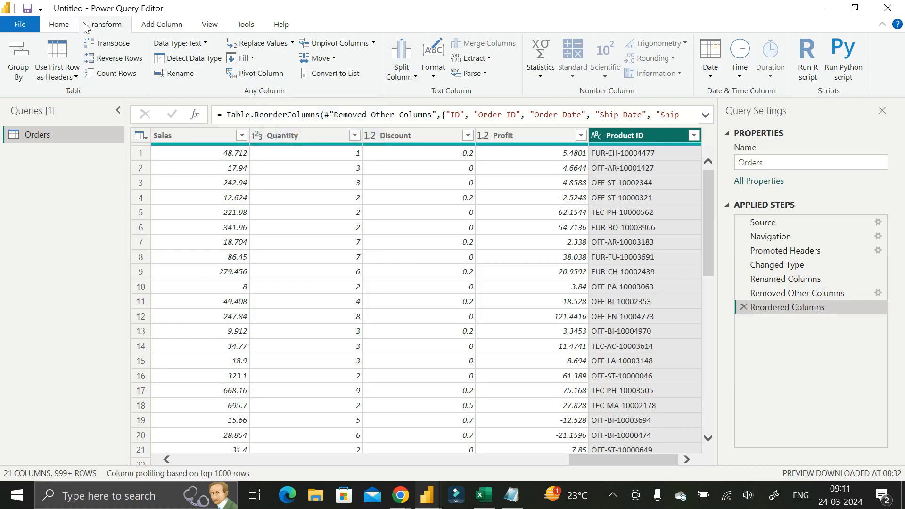
left_click(62, 24)
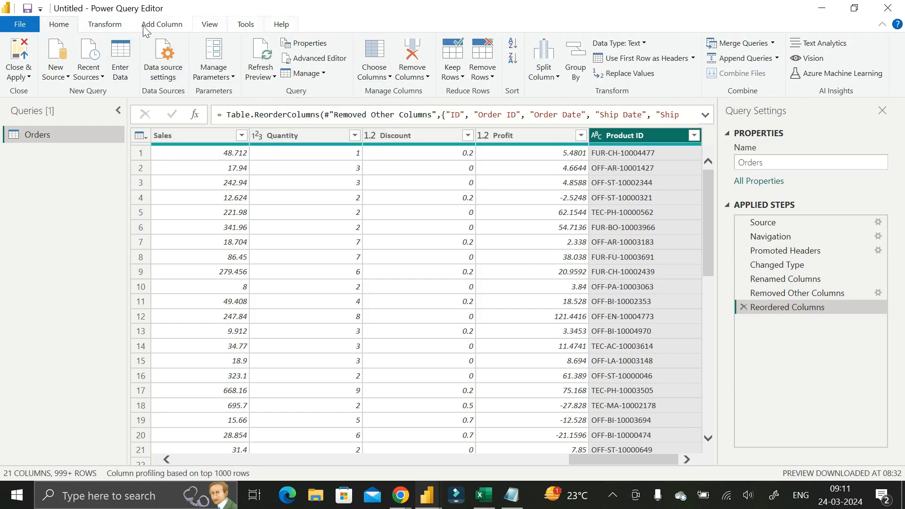
left_click(106, 27)
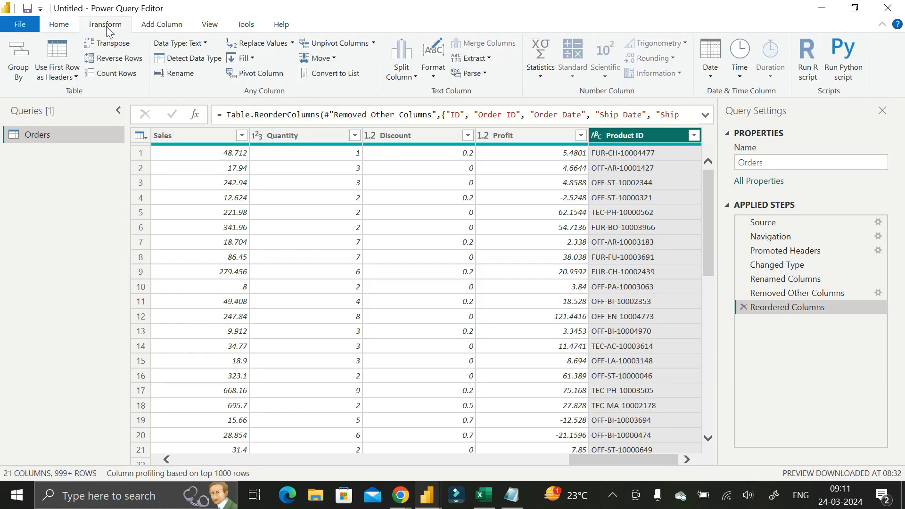
left_click(411, 77)
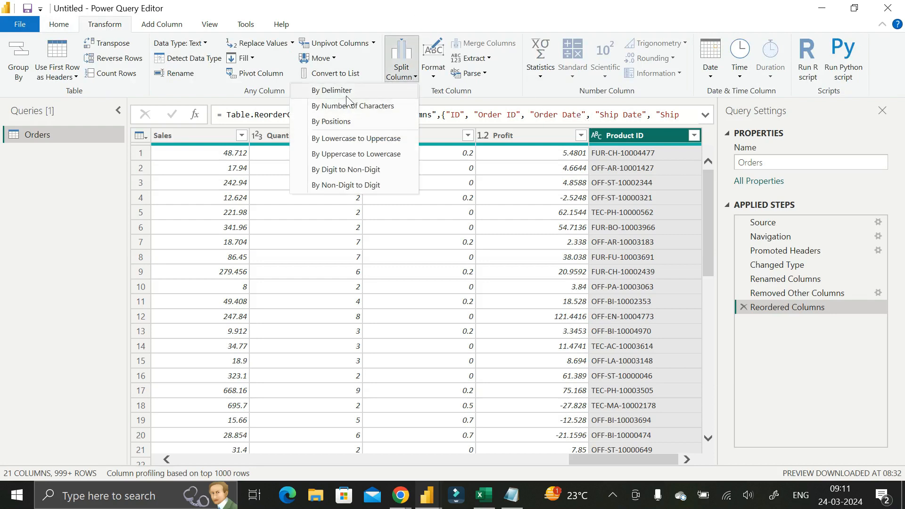
left_click(402, 20)
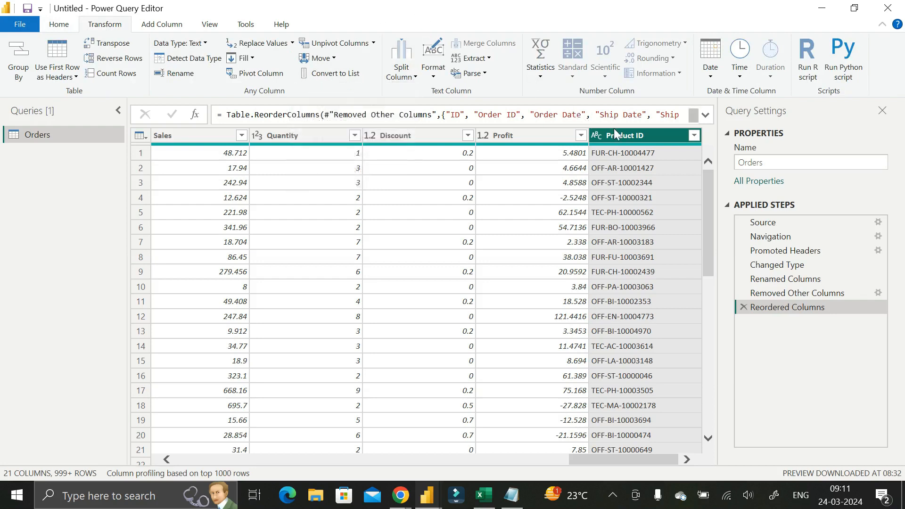
left_click(416, 79)
left_click(358, 92)
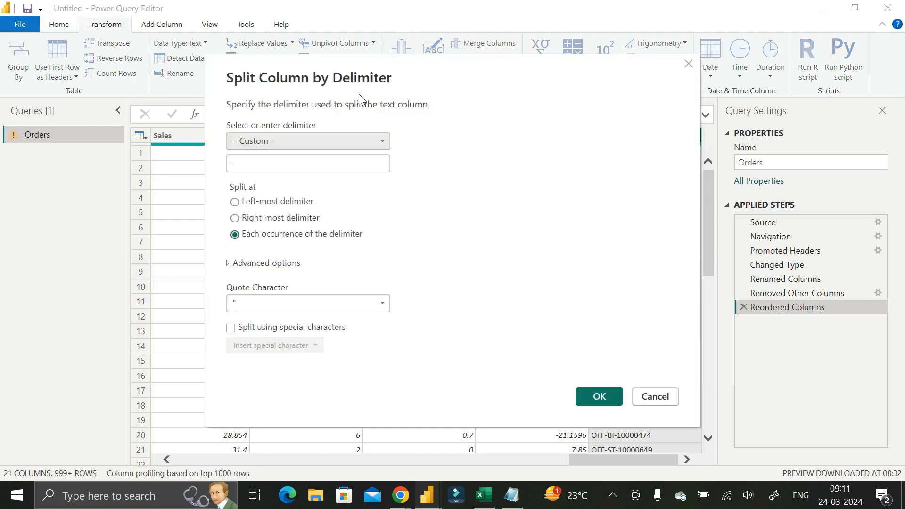
left_click_drag(467, 73, 344, 120)
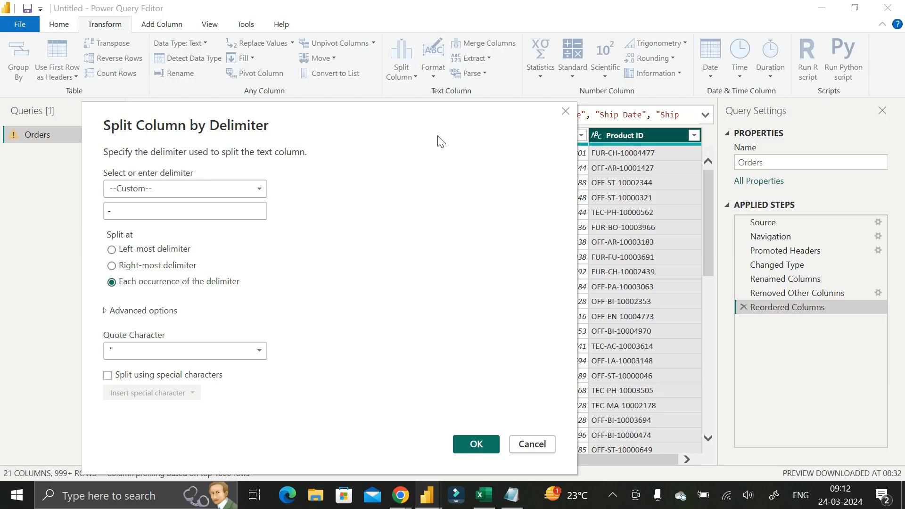
left_click_drag(377, 120, 371, 86)
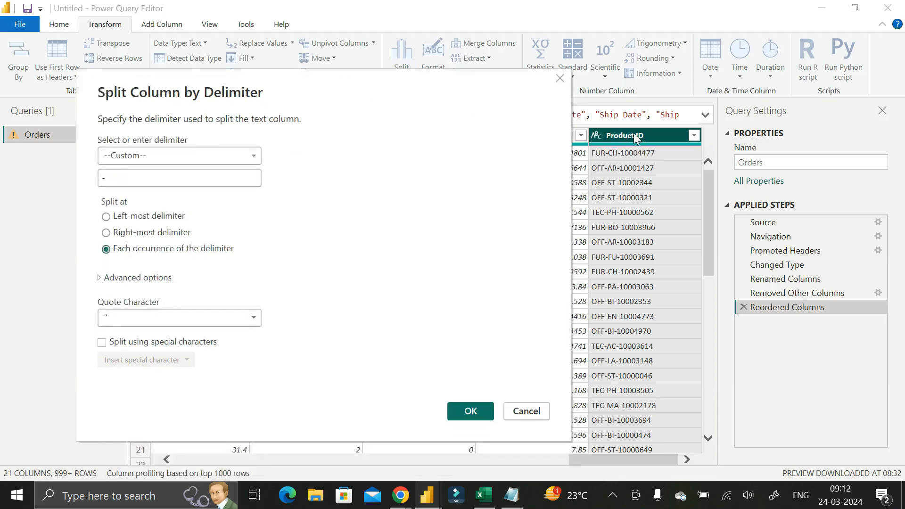
left_click(561, 79)
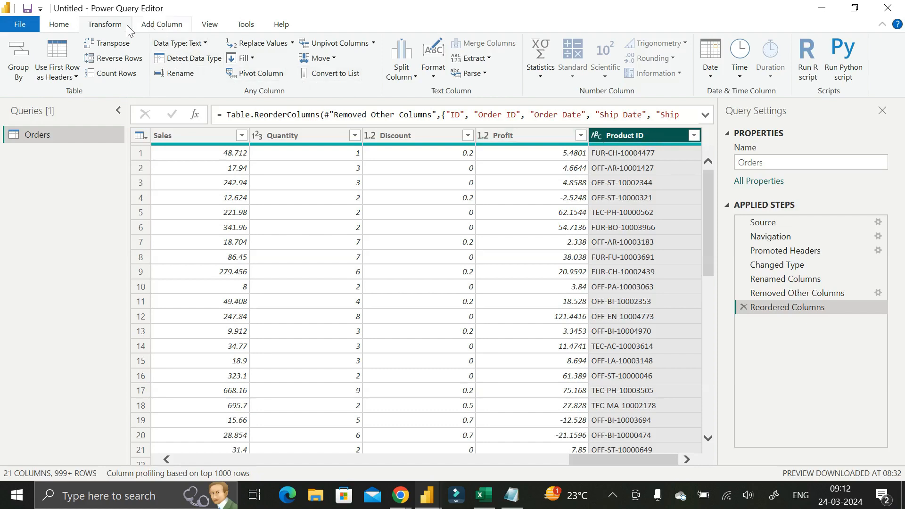
Split the Product ID column by the custom delimiter "-" at each occurrence of the delimiter.
left_click(415, 77)
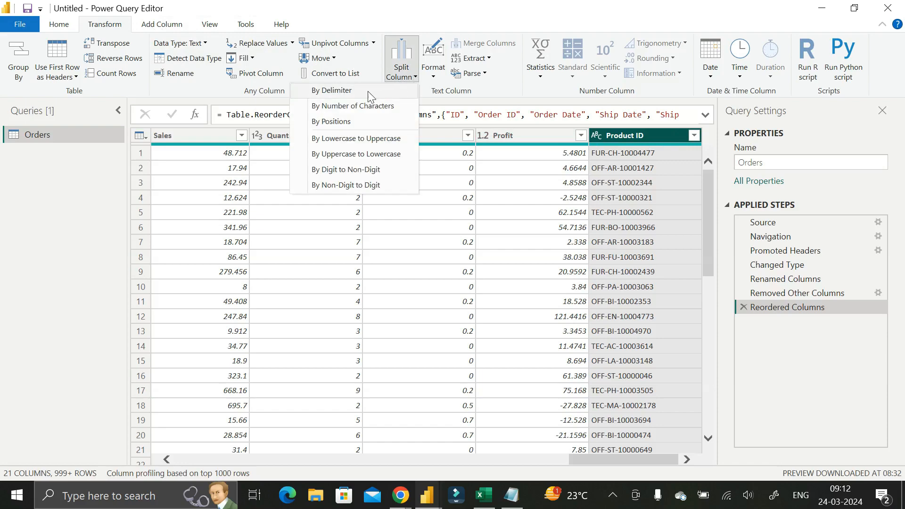
left_click(352, 93)
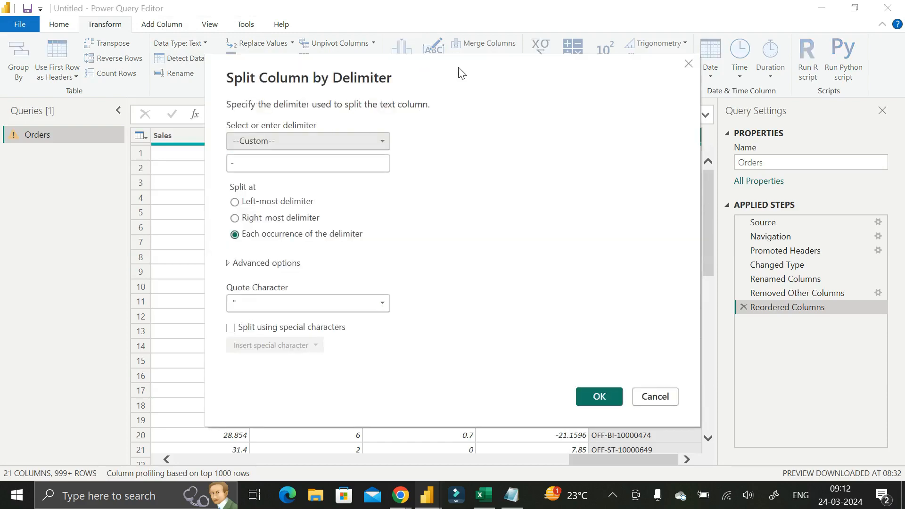
left_click_drag(372, 79, 329, 89)
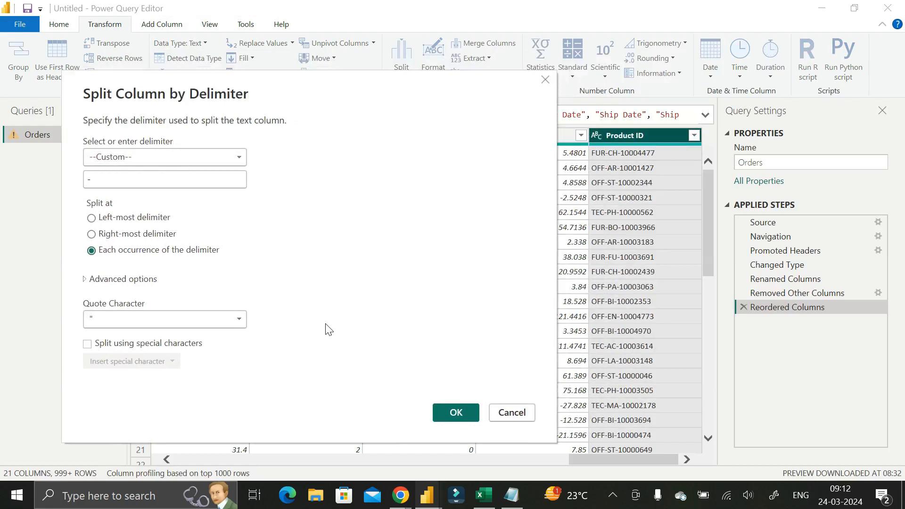
left_click(153, 158)
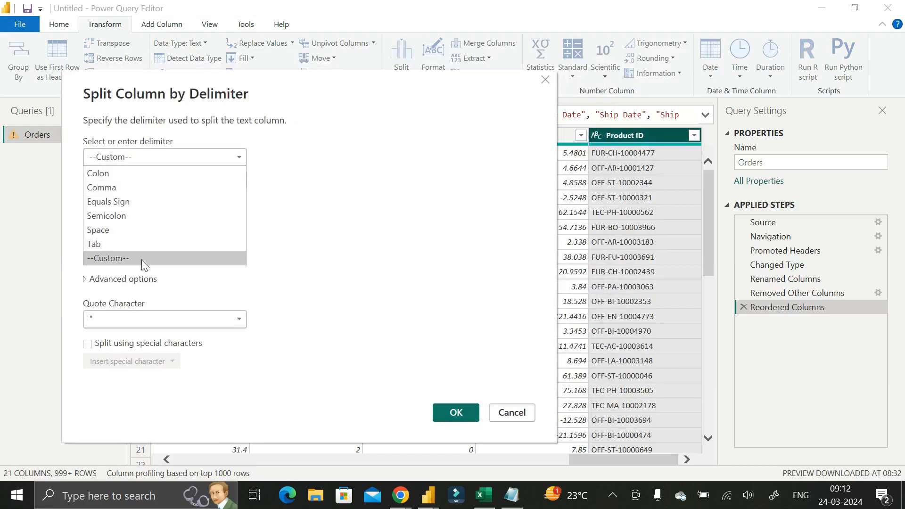
left_click(128, 259)
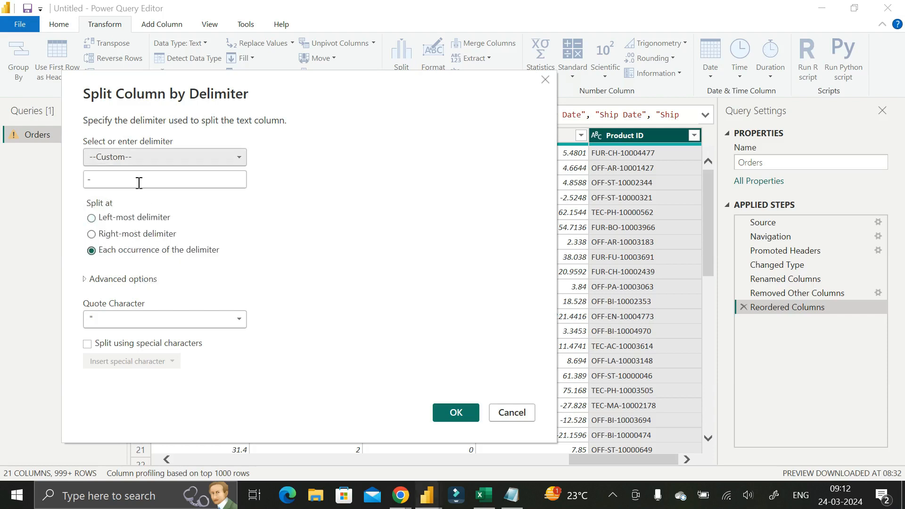
double_click(104, 179)
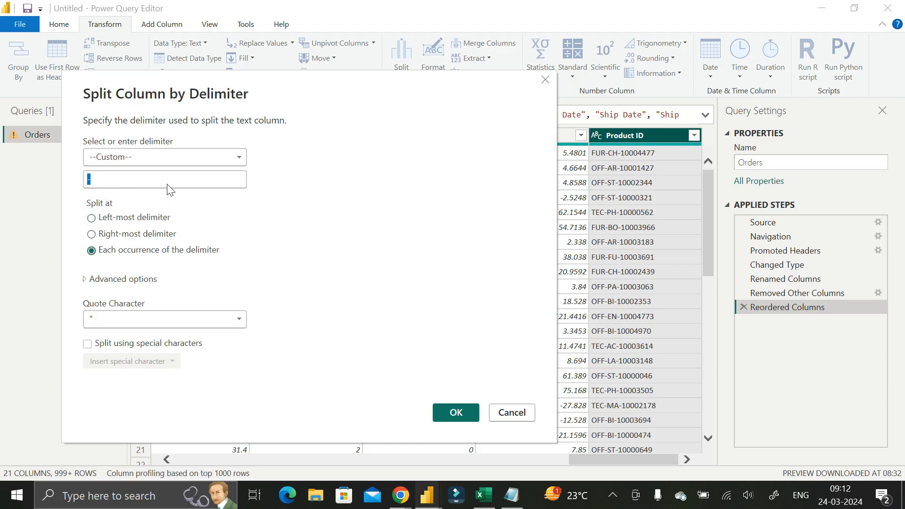
left_click(119, 185)
left_click(456, 414)
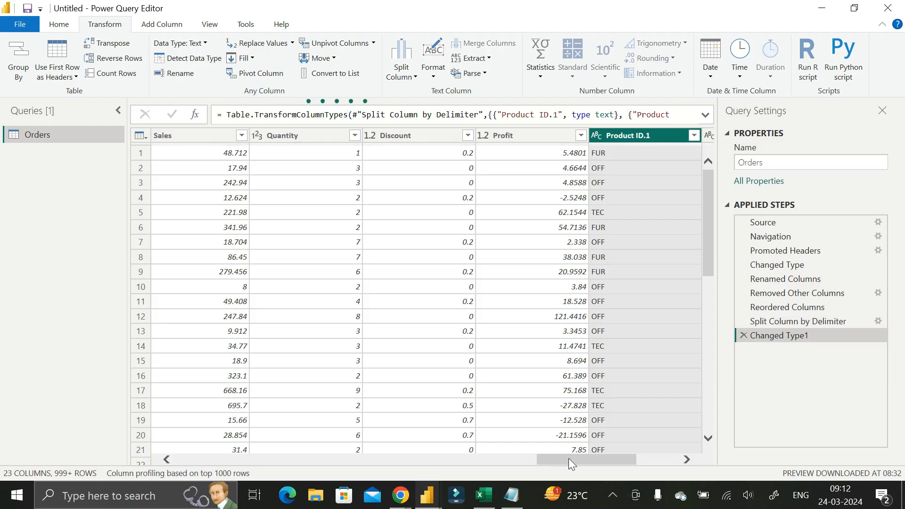
Remove the Product ID.2 column from the Orders table.
left_click_drag(568, 458, 625, 467)
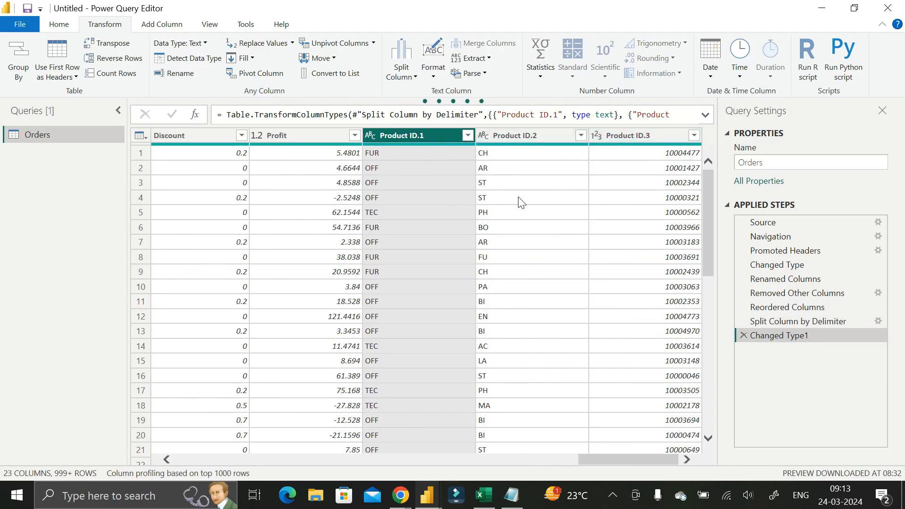
left_click(522, 134)
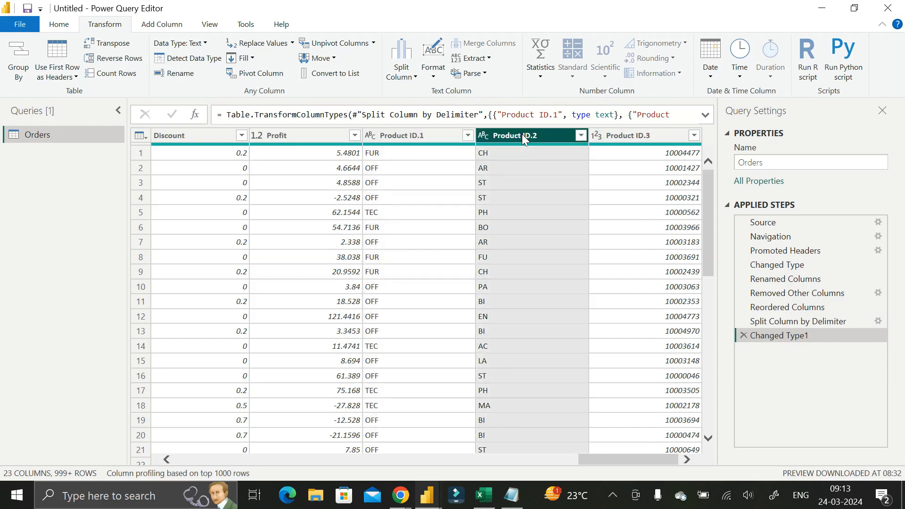
right_click(522, 134)
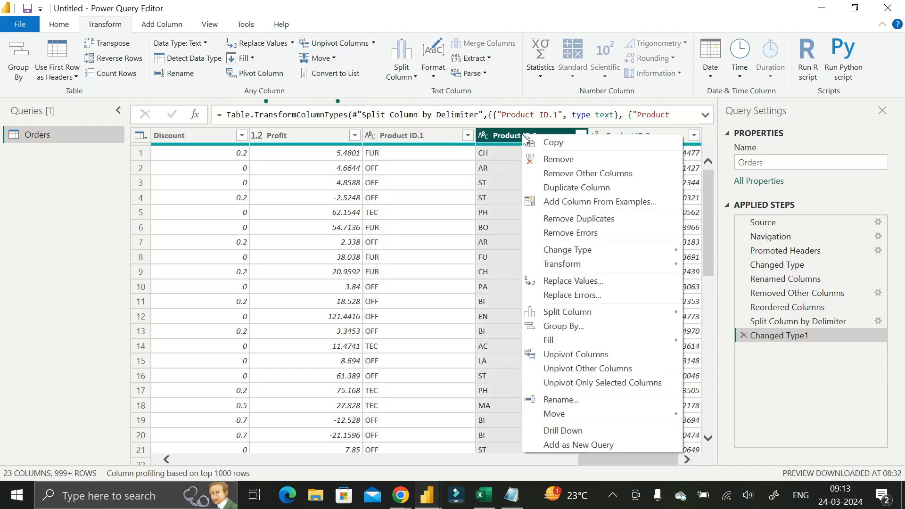
left_click(560, 159)
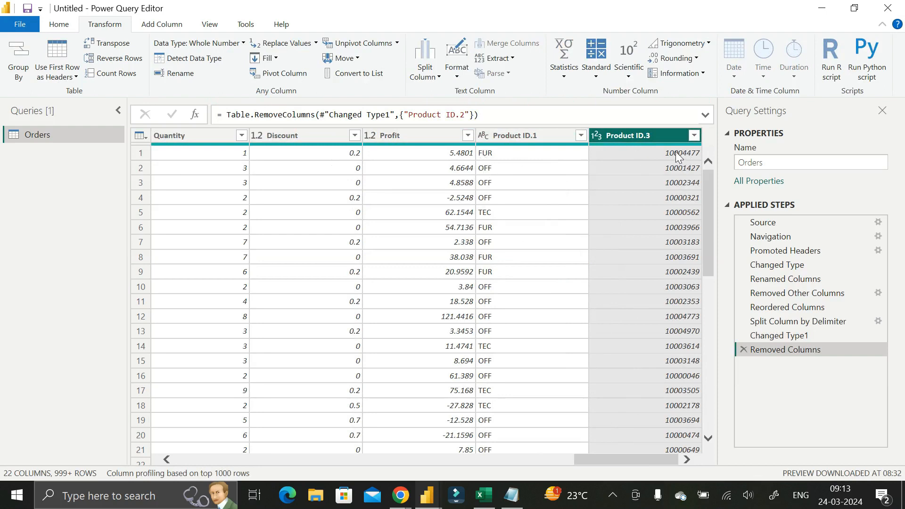
left_click(543, 138)
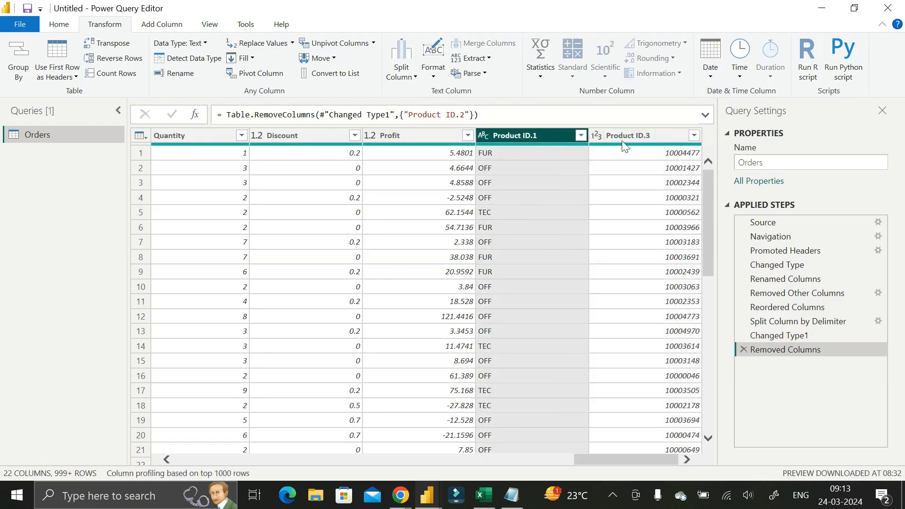
left_click(629, 138)
left_click(550, 133)
left_click(623, 135)
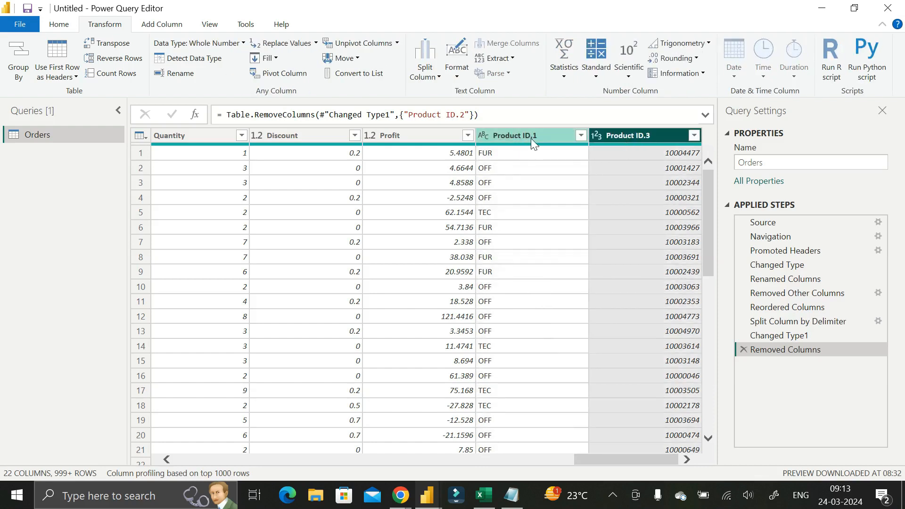
left_click(523, 135)
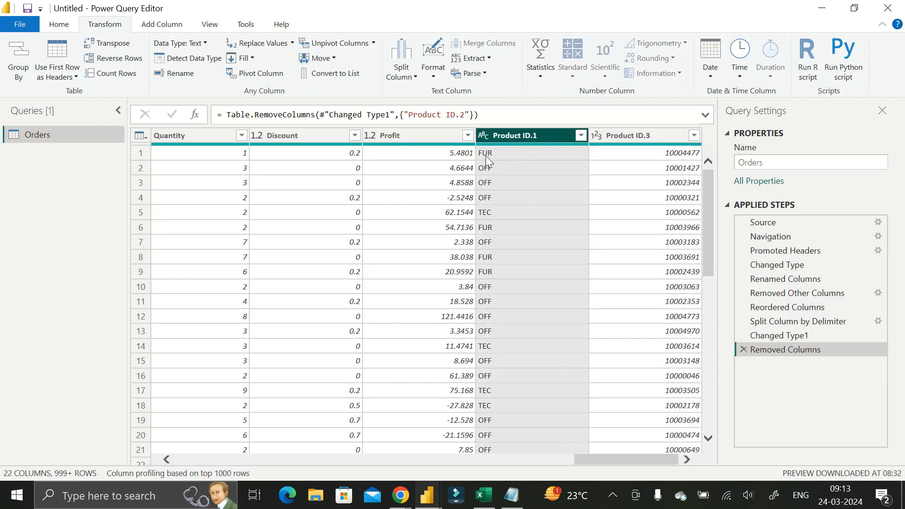
left_click(641, 136, "ctrl")
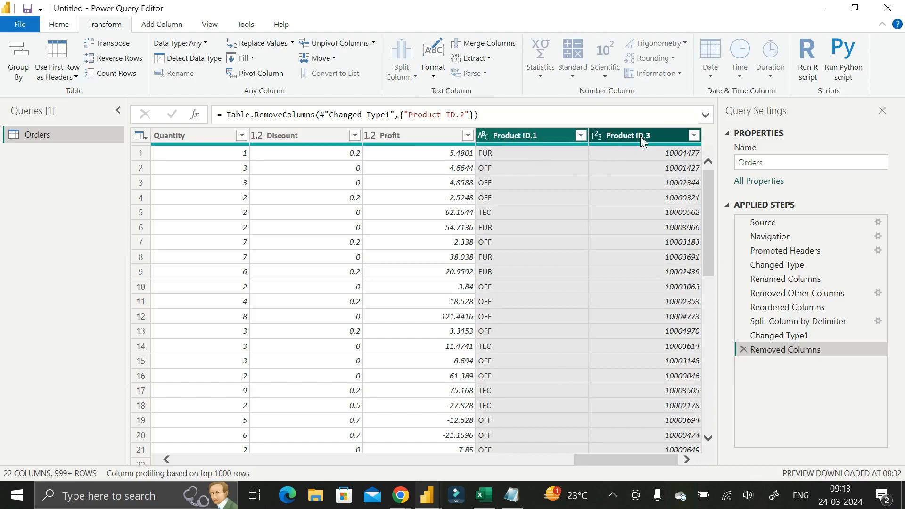
left_click_drag(640, 136, 618, 140)
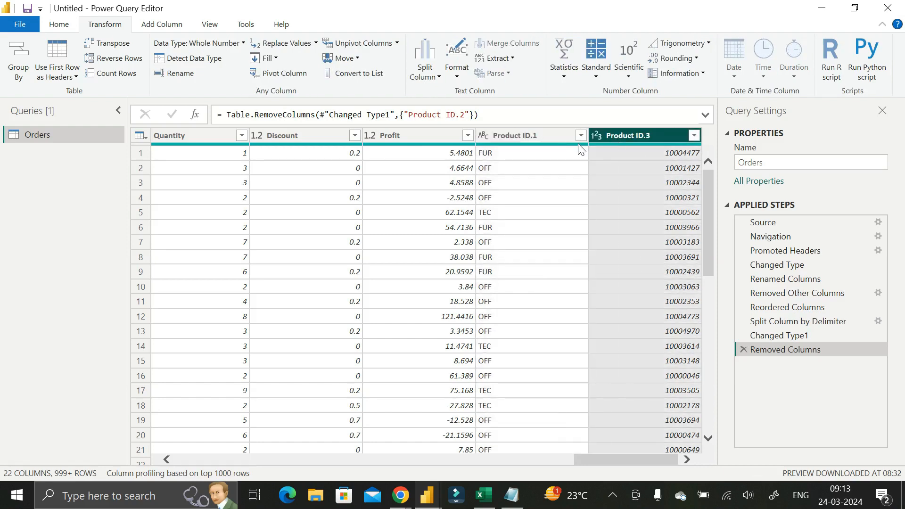
left_click(534, 135)
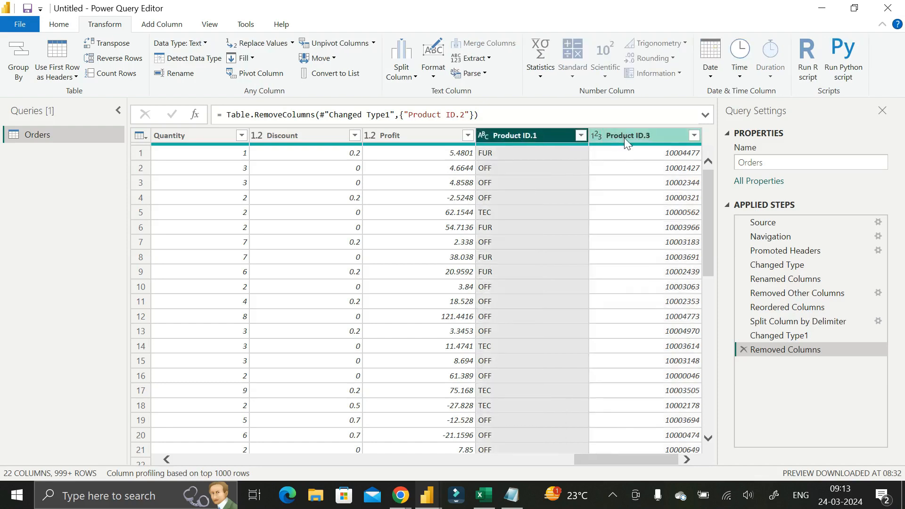
left_click(624, 137)
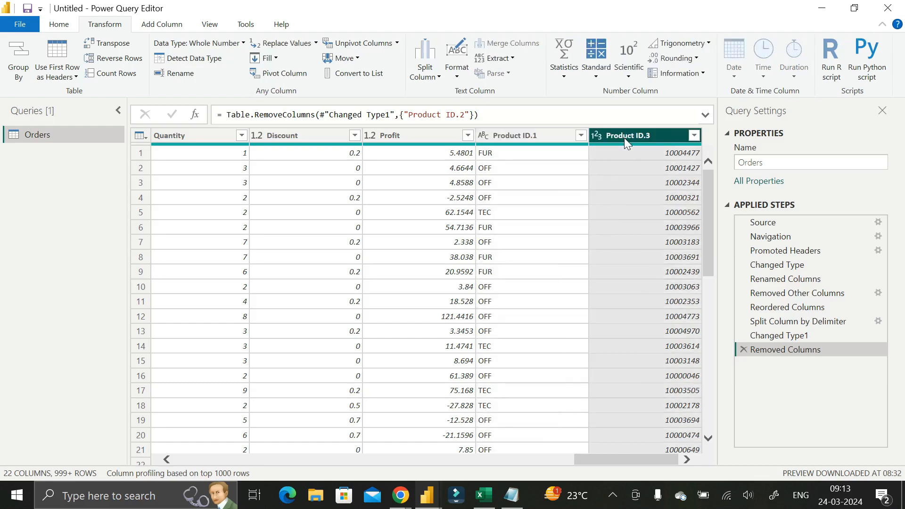
Merge the Product ID.1 and Product ID.3 columns into one column named Merged, using the custom separator "-".
left_click(530, 135)
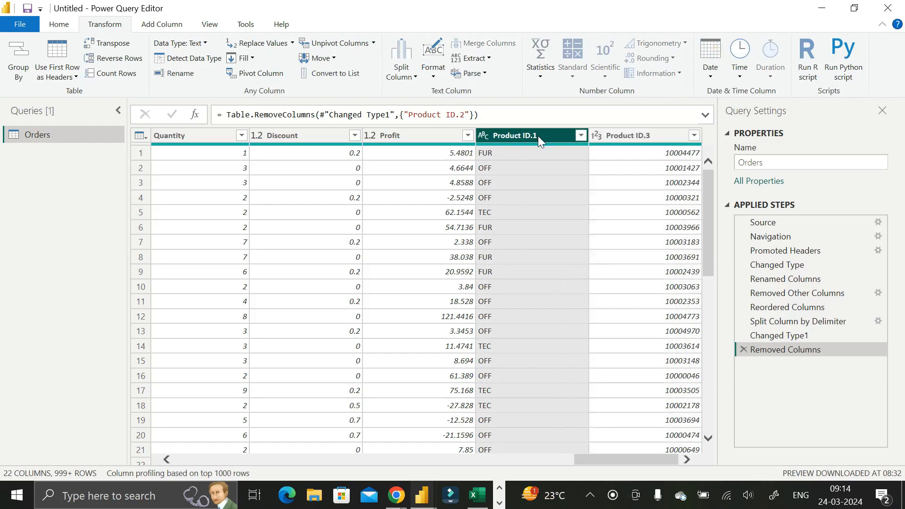
left_click(624, 134, "ctrl")
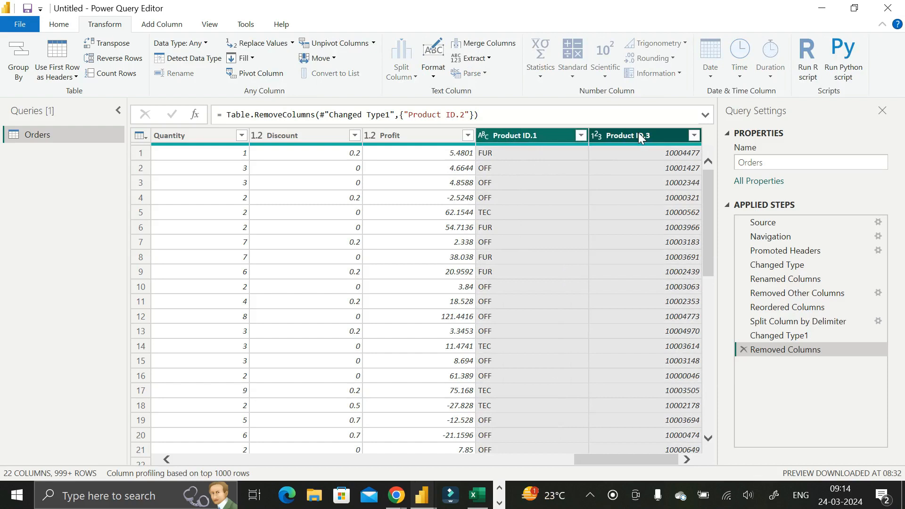
right_click(639, 134)
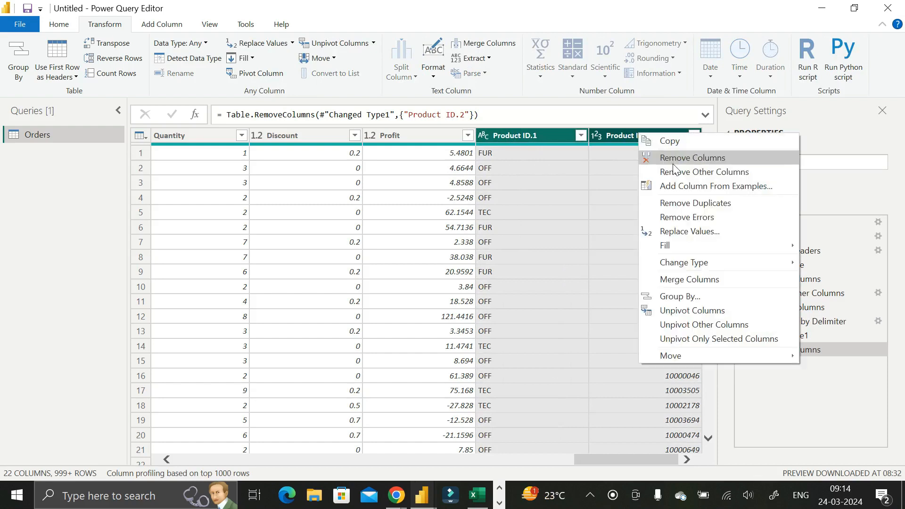
left_click(676, 281)
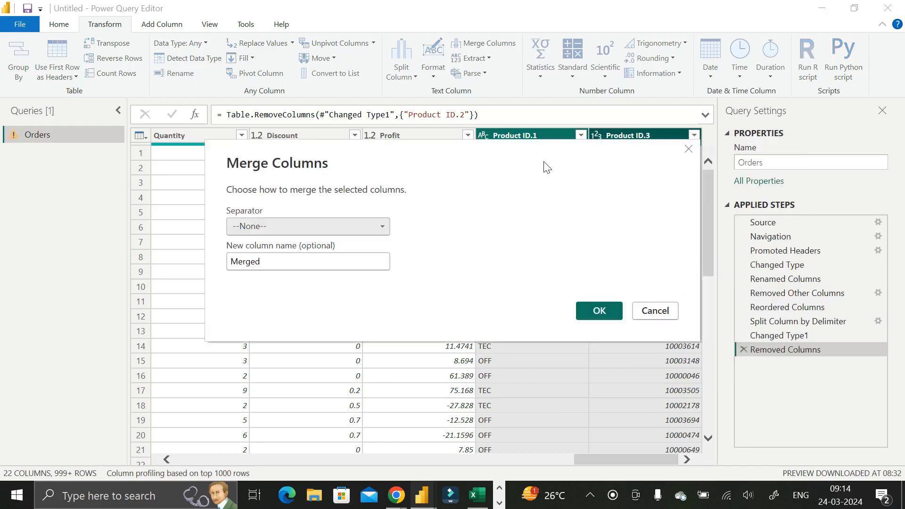
left_click_drag(543, 162, 496, 187)
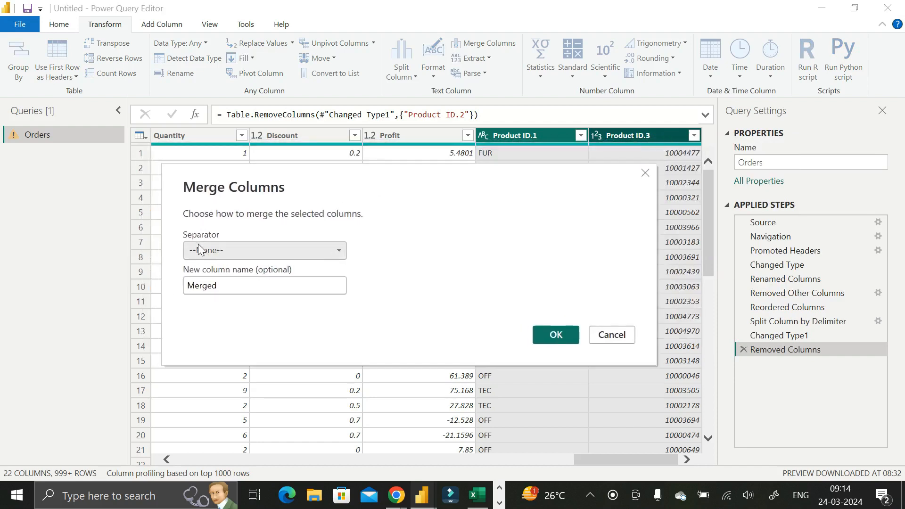
left_click(238, 254)
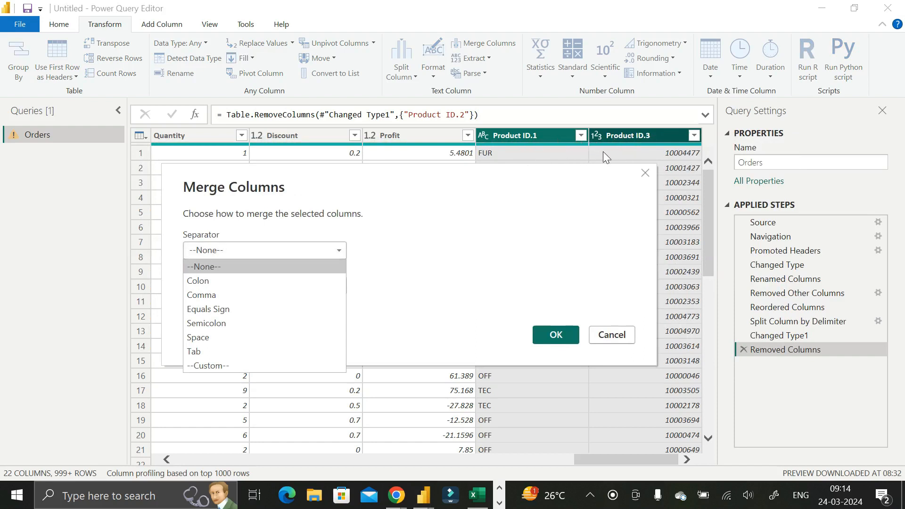
left_click(216, 366)
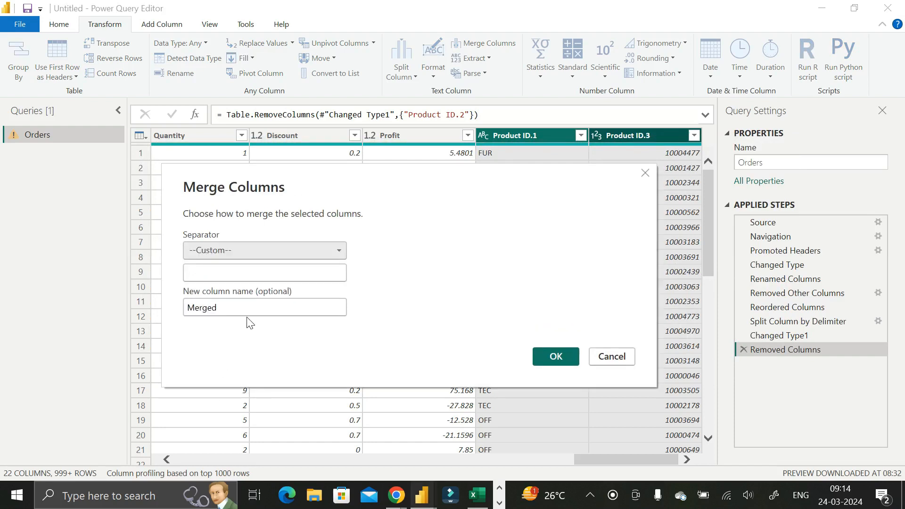
left_click(236, 273)
type("-")
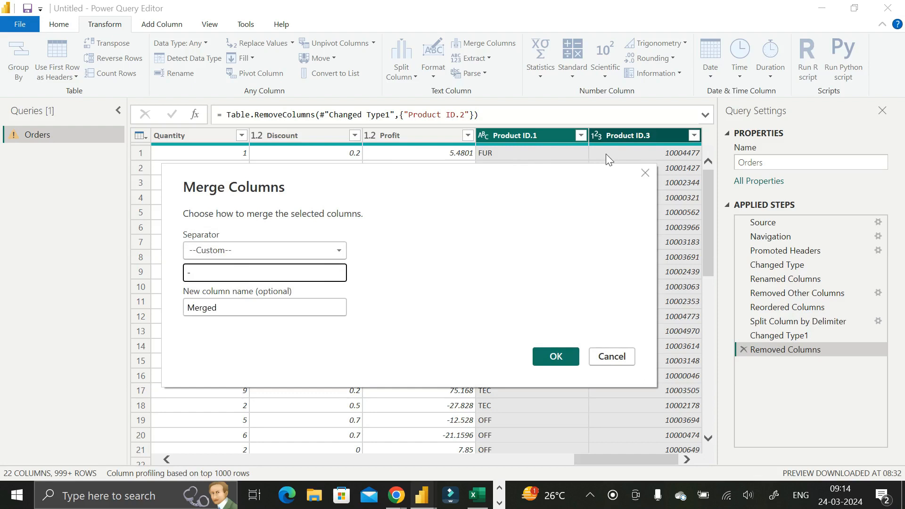
double_click(194, 273)
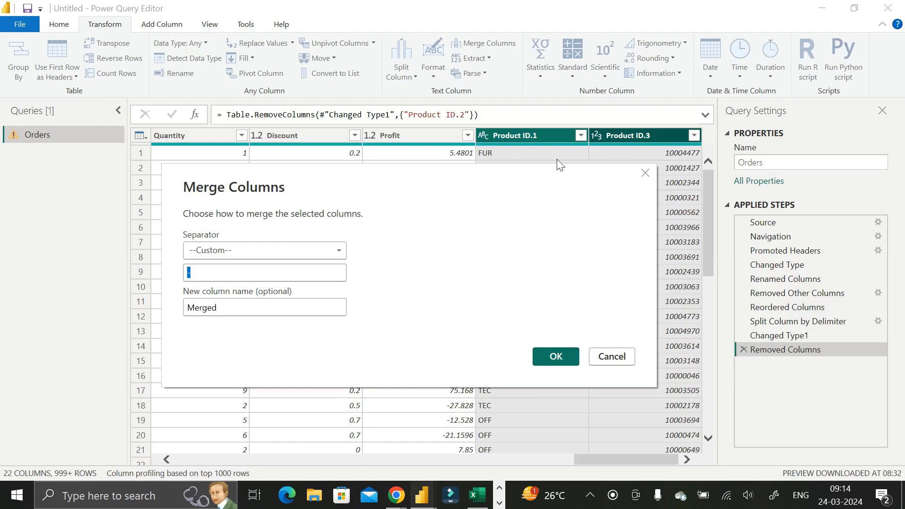
left_click(190, 274)
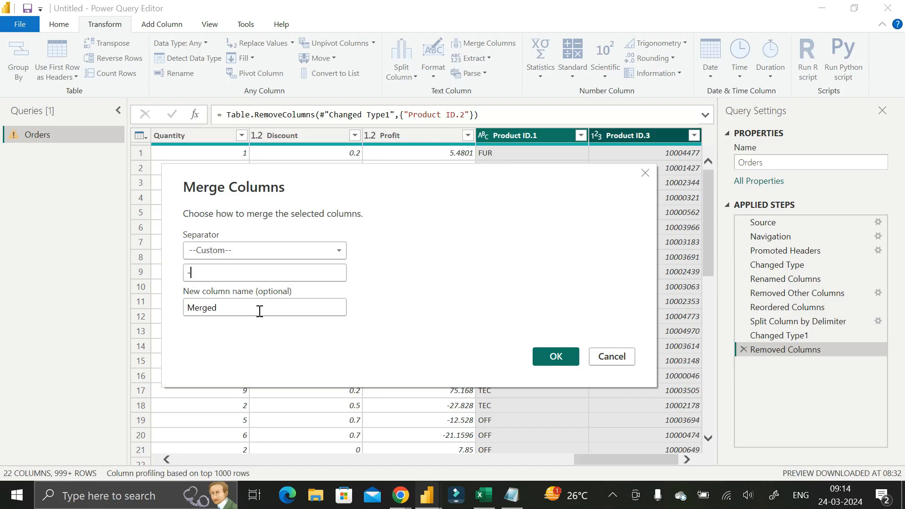
left_click(557, 357)
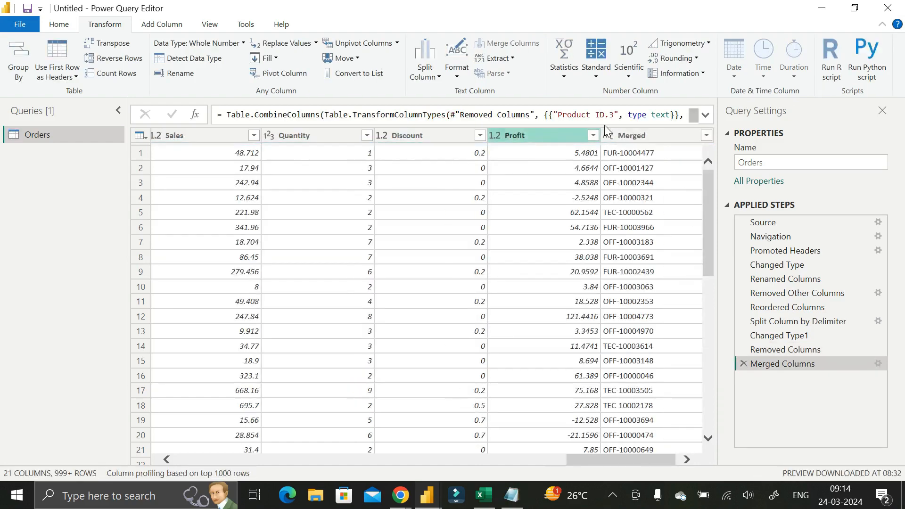
Compare the product ID values at the Split Column by Delimiter, Reordered Columns and Merged Columns applied steps.
left_click_drag(603, 460, 630, 459)
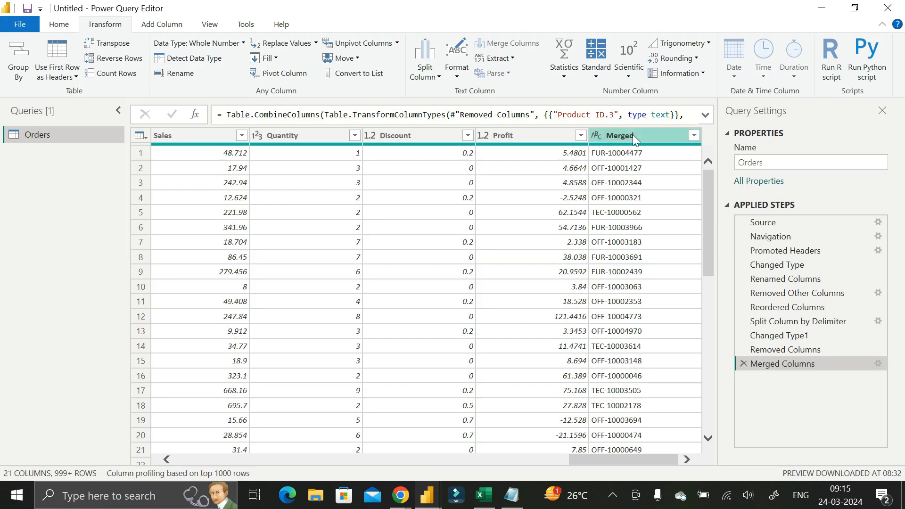
left_click(782, 324)
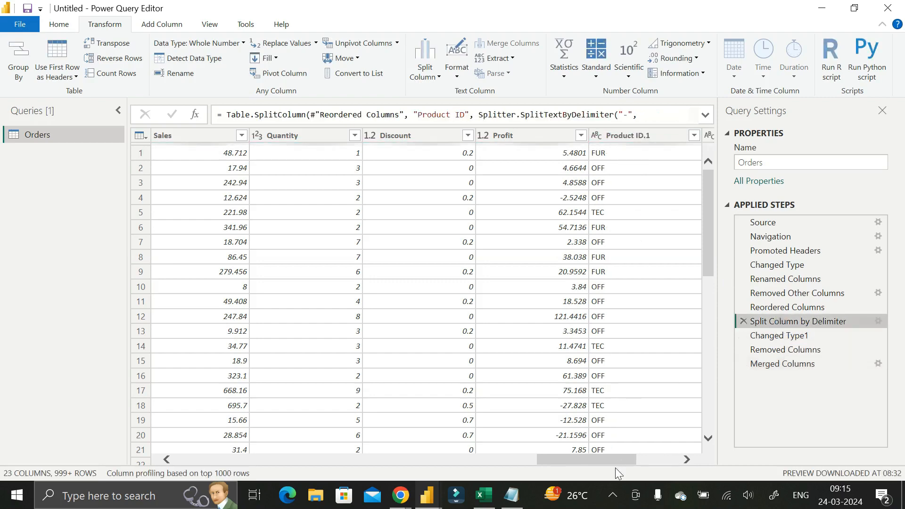
left_click(638, 461)
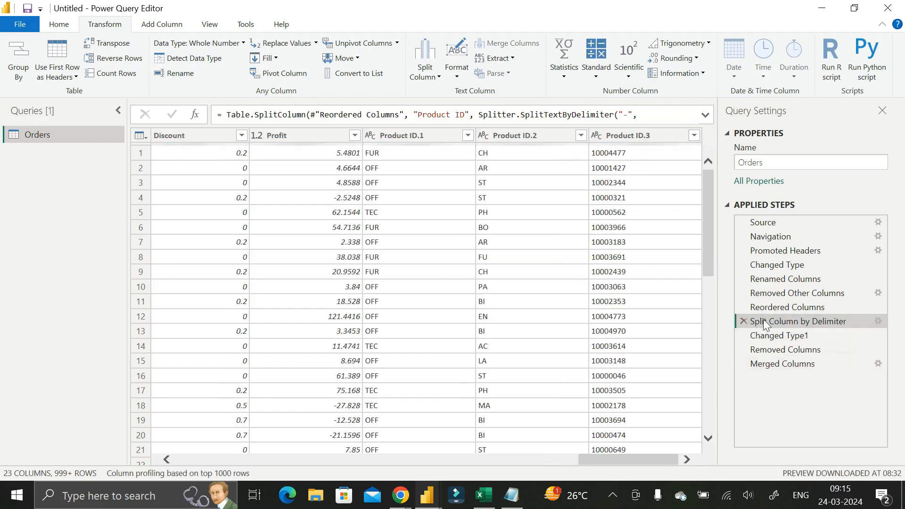
left_click(768, 309)
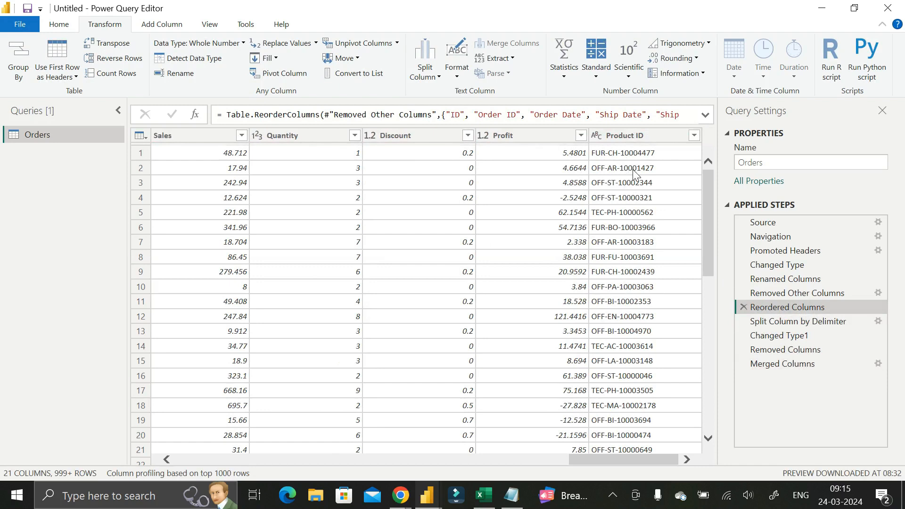
left_click(627, 138)
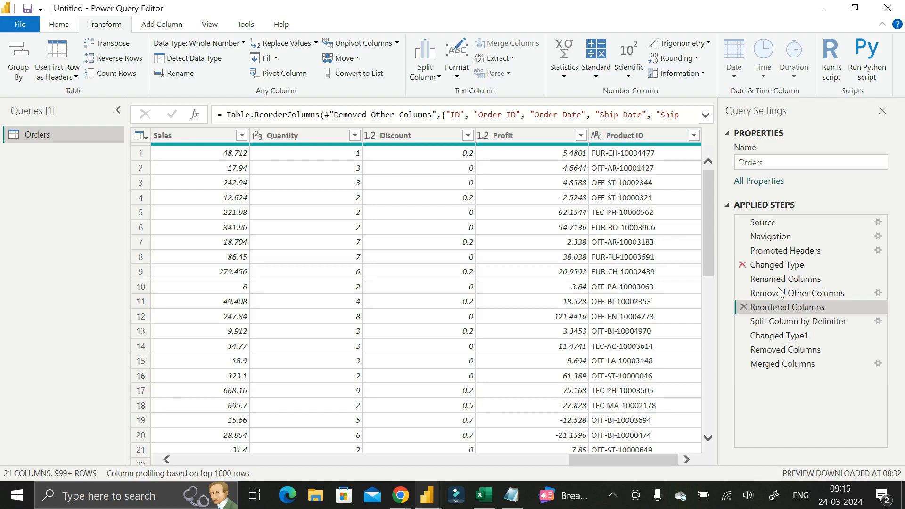
left_click(627, 137)
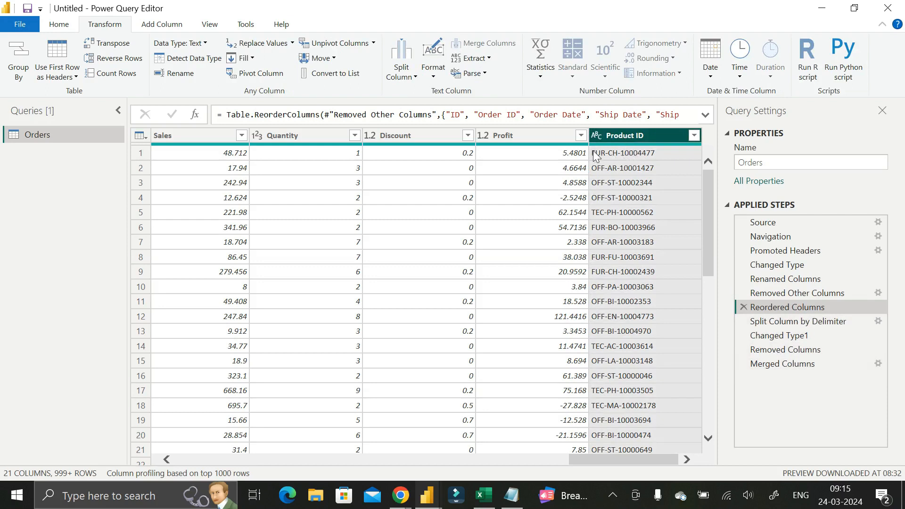
left_click(778, 366)
left_click_drag(666, 463, 669, 463)
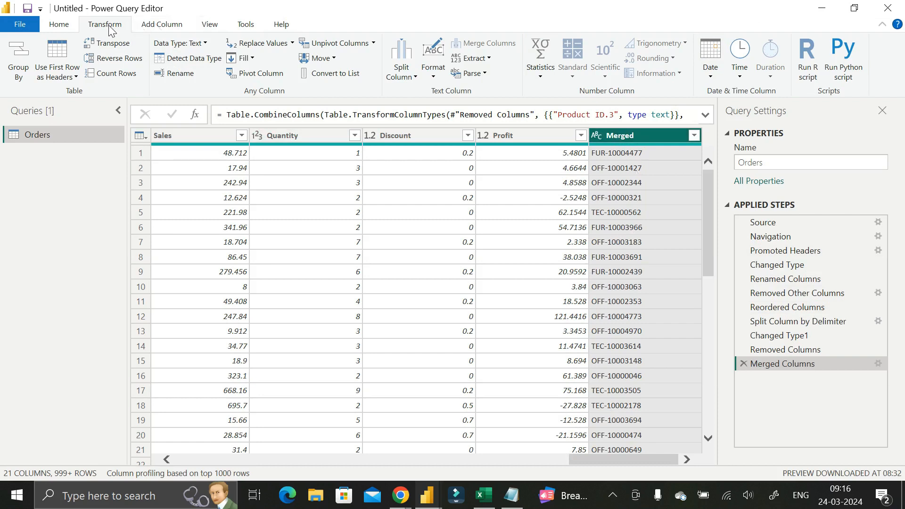
Review the Split Column methods and check whether Merge Columns is available for Profit or Quantity alone and for both selected together.
left_click(408, 79)
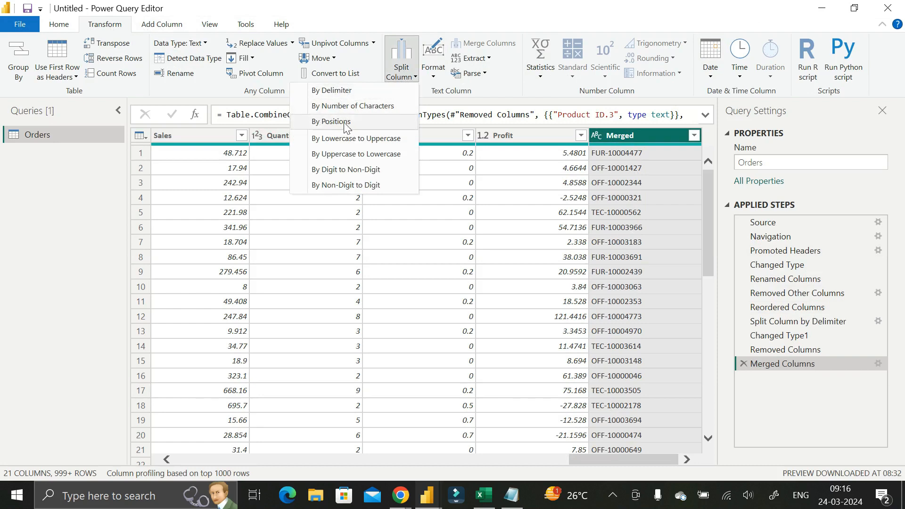
left_click(397, 22)
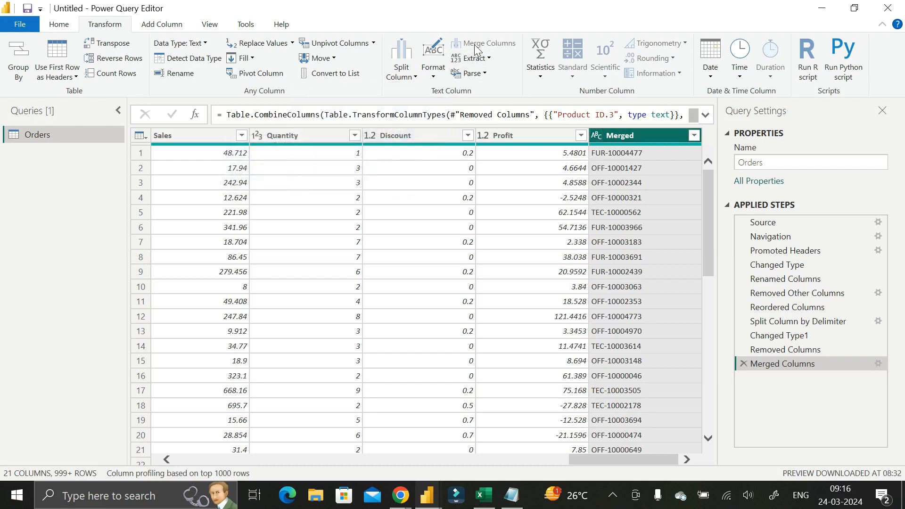
left_click(513, 135)
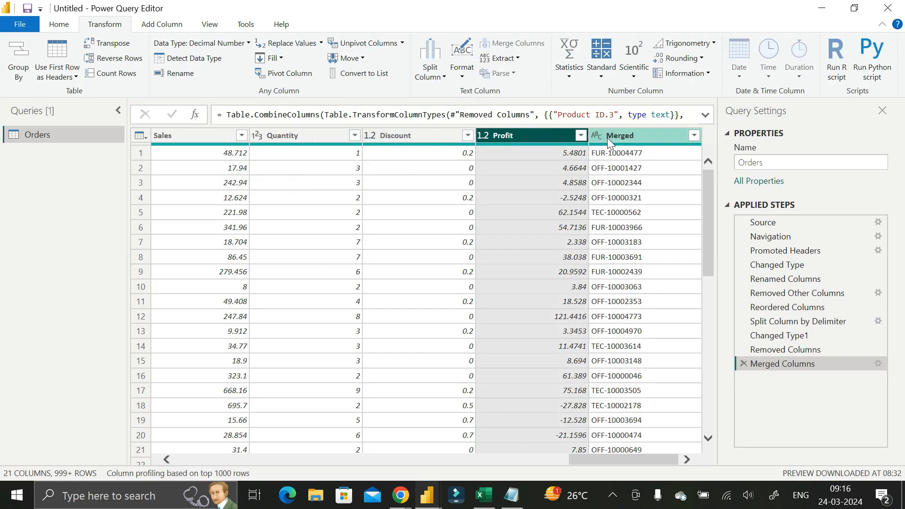
left_click(323, 134, "ctrl")
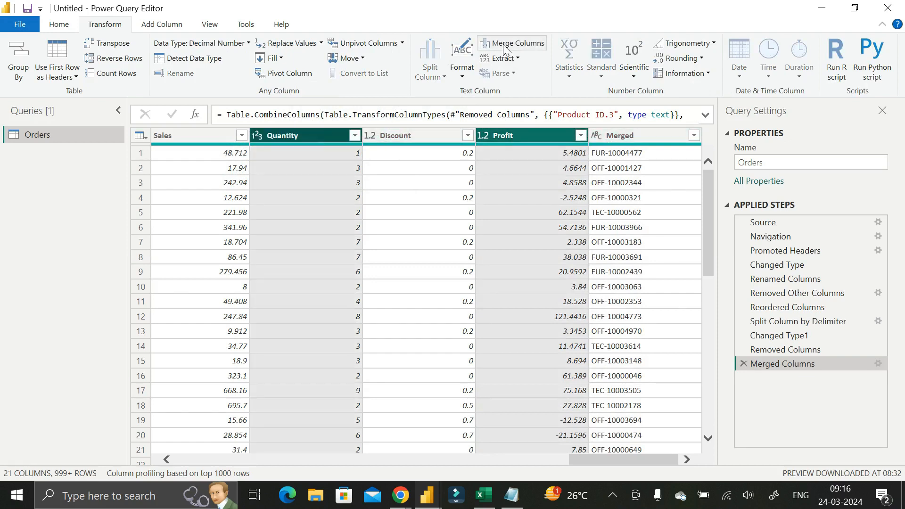
left_click(318, 135)
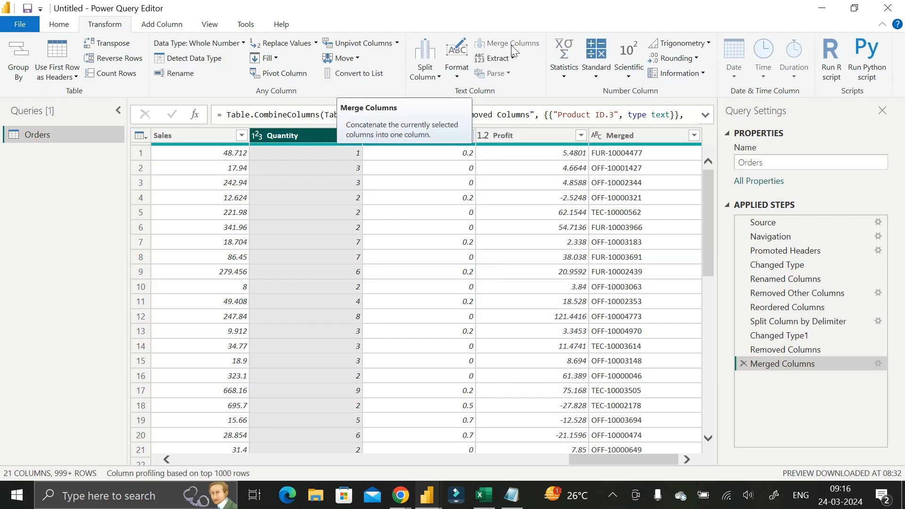
left_click(532, 137, "ctrl")
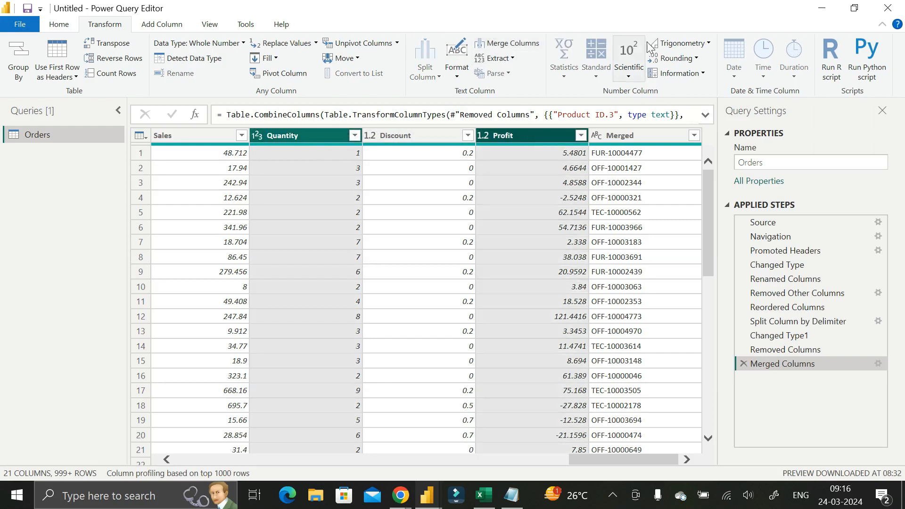
left_click(522, 133)
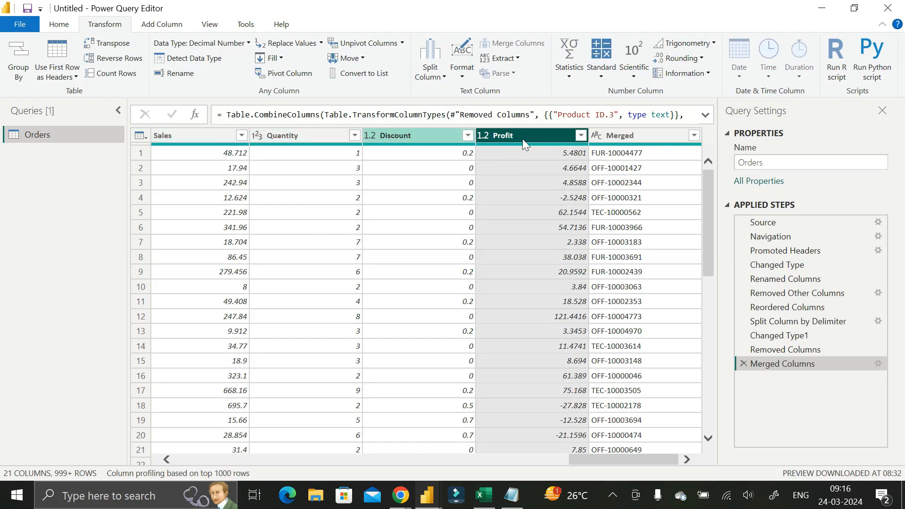
left_click(641, 135)
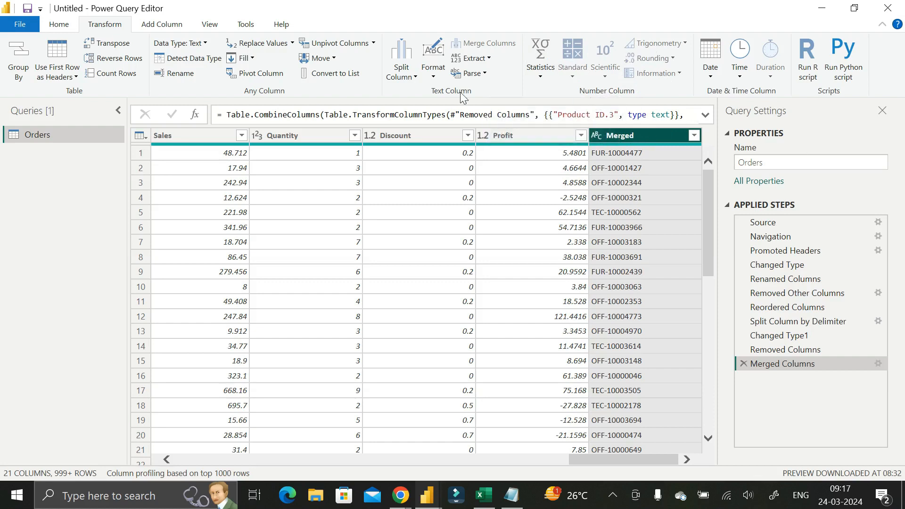
Compare where Split Column, Merge Columns and Group By are offered among the home and transform commands.
left_click(64, 27)
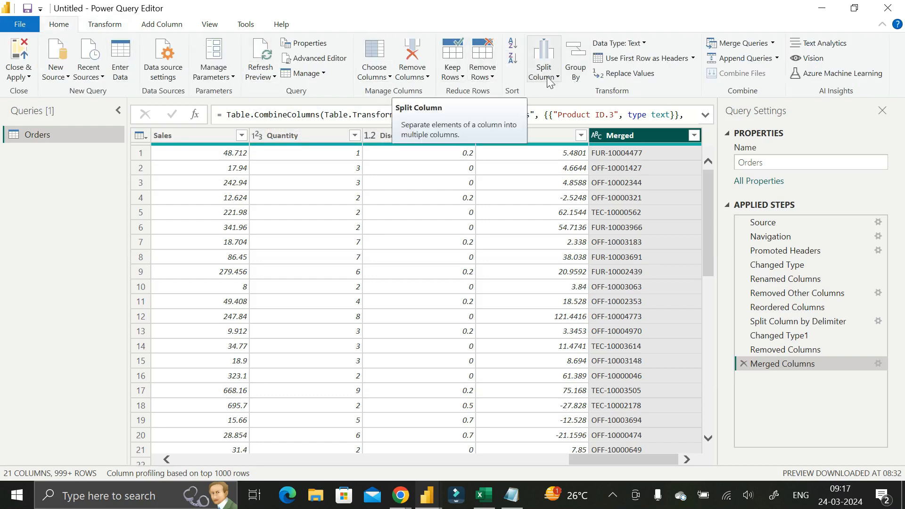
left_click(105, 26)
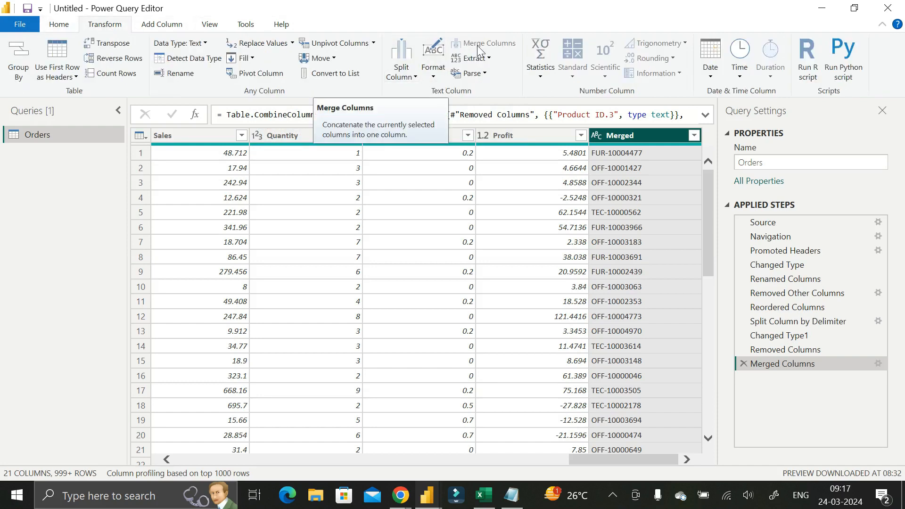
left_click(60, 27)
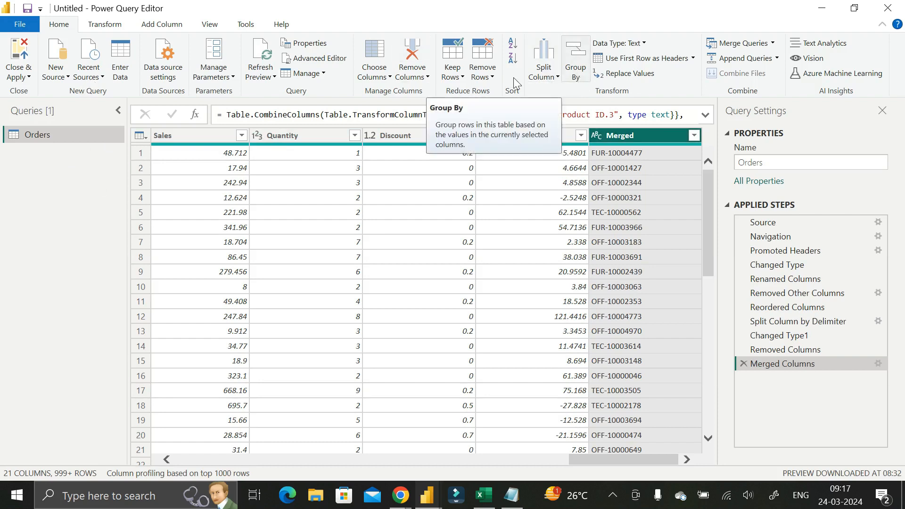
Start a manually entered table with two columns named Product and Sales.
left_click(121, 60)
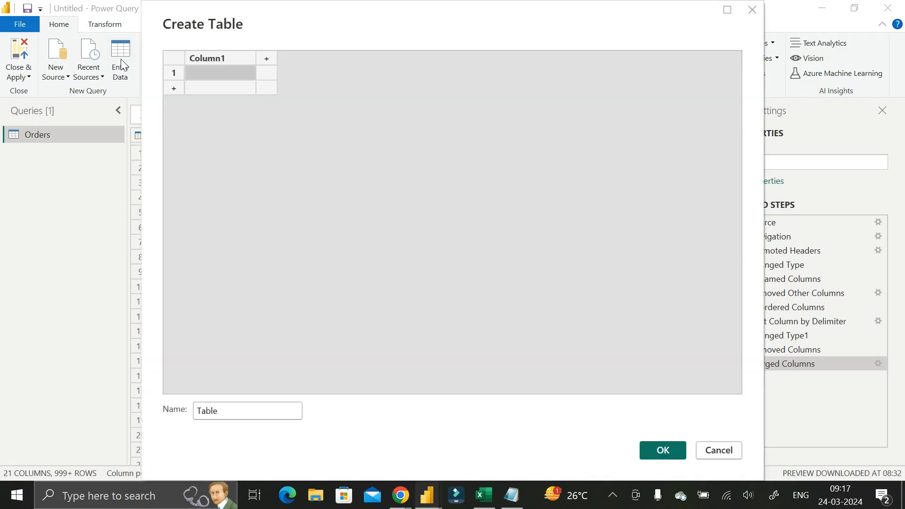
left_click_drag(347, 35, 353, 153)
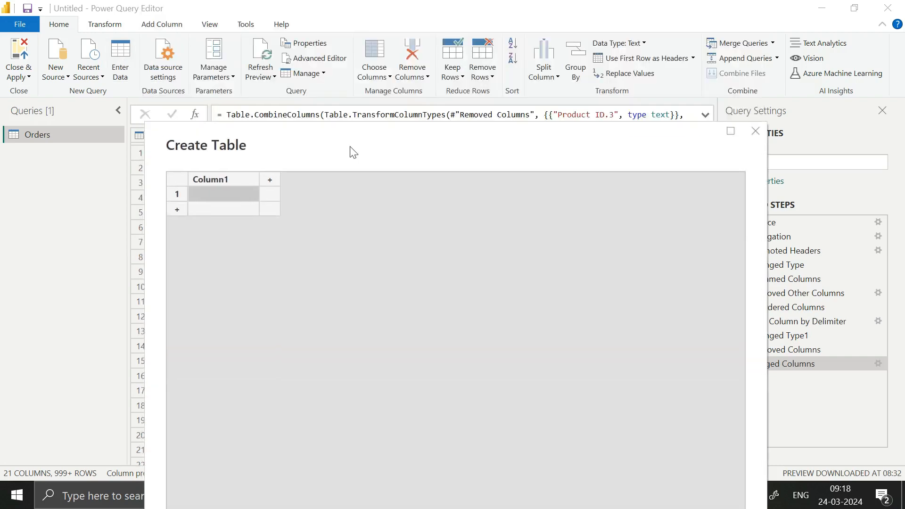
double_click(219, 180)
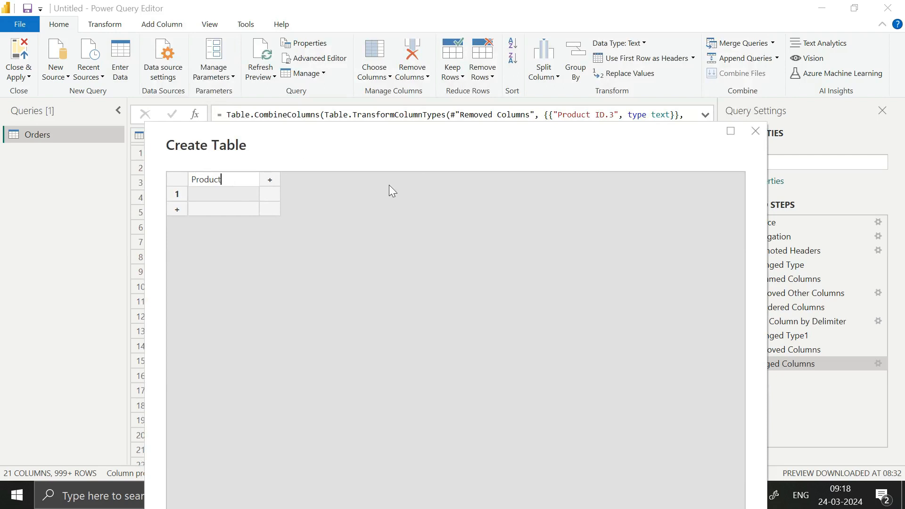
left_click(270, 182)
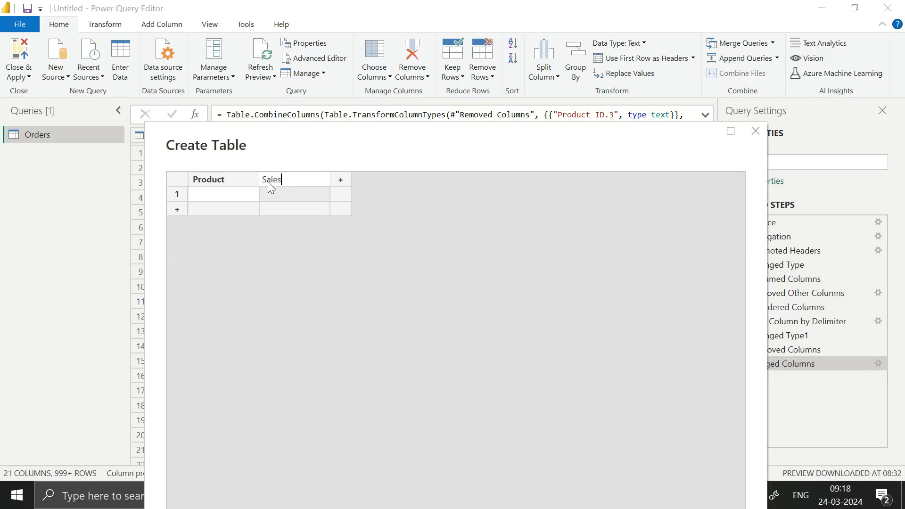
type("Sales")
key("Return")
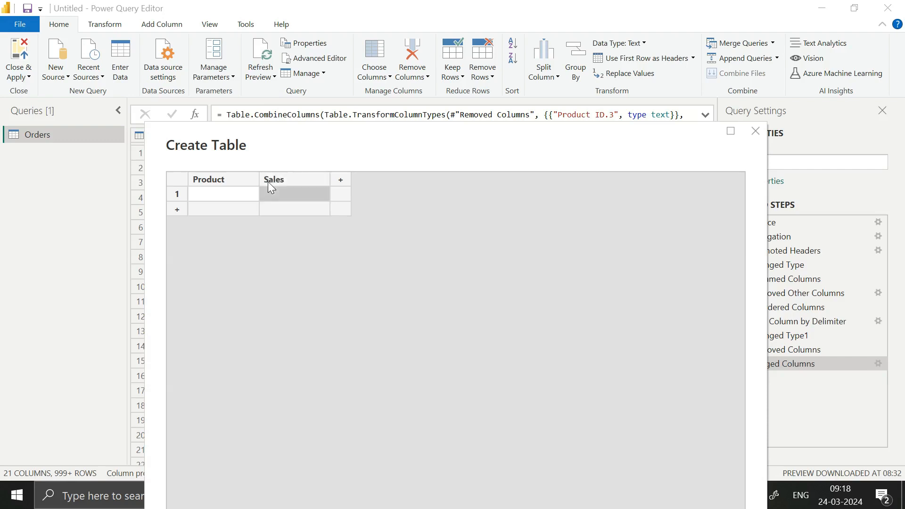
Fill the Product column's seven rows with A, B, C, A, B, B and B.
left_click(207, 196)
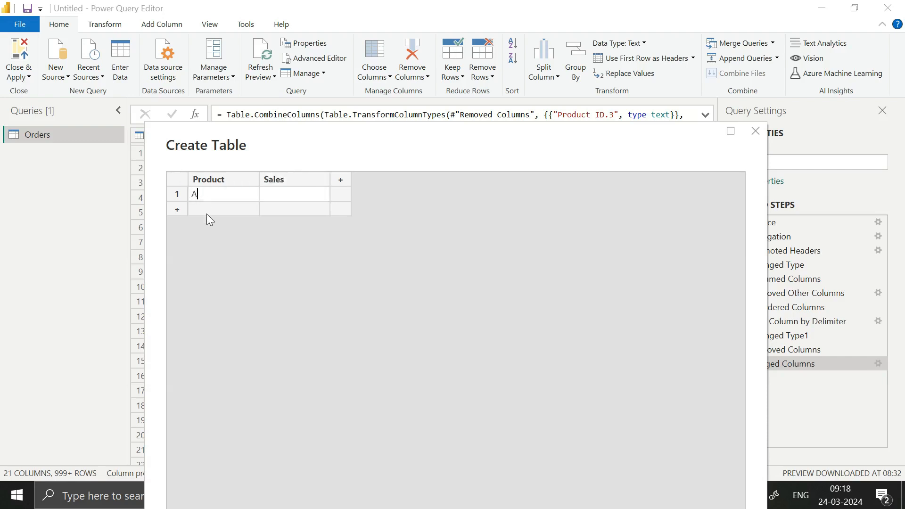
type("A")
left_click(208, 212)
type("B")
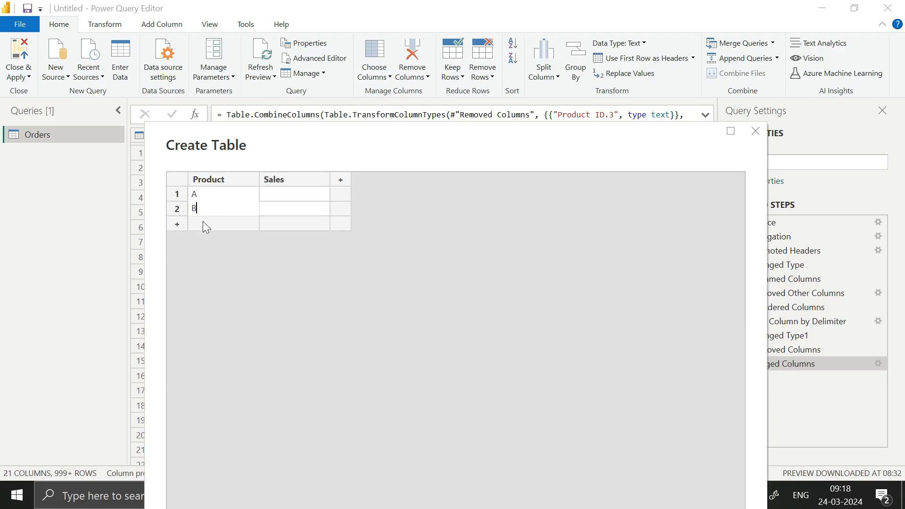
left_click(202, 221)
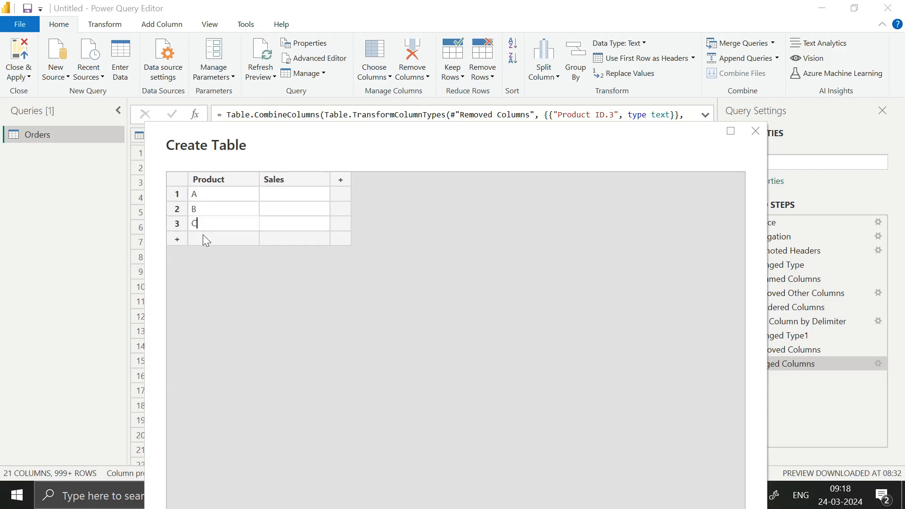
left_click(206, 239)
type("A")
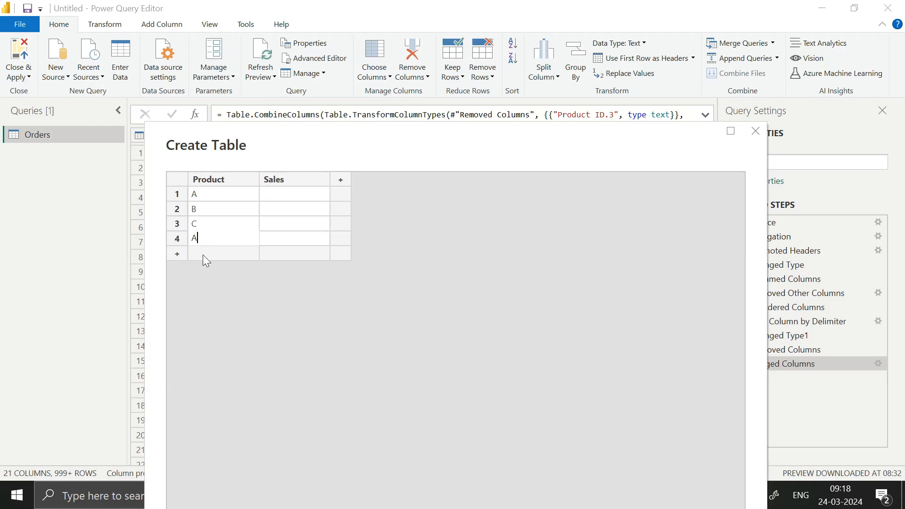
left_click(202, 255)
type("B")
left_click(201, 268)
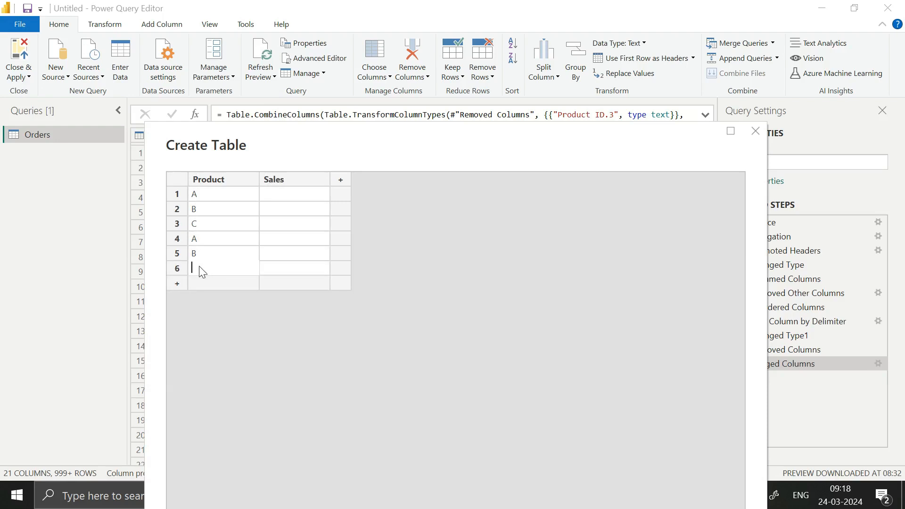
type("B")
left_click(201, 286)
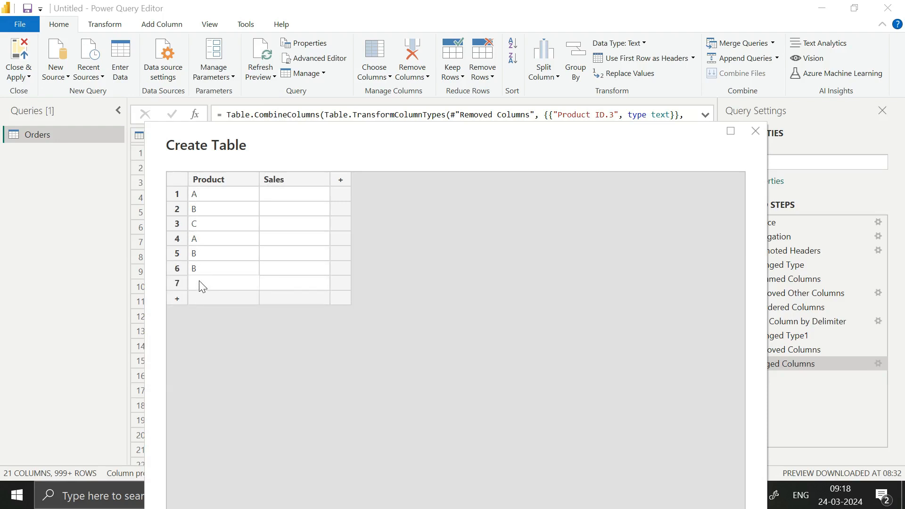
type("B")
Fill the Sales column's seven rows with 1000, 3000, 200, 500, 1500, 350 and 100.
left_click(296, 194)
type("1000")
key("Return")
type("3000")
key("Return")
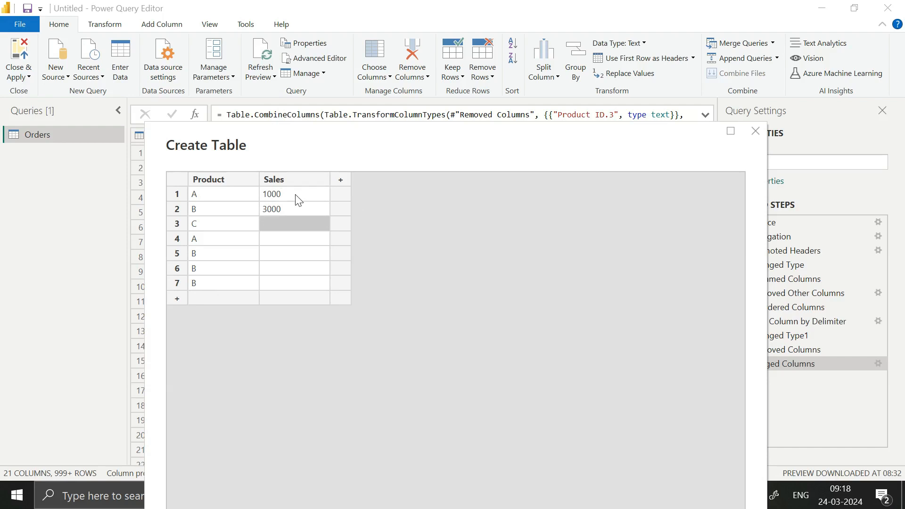
type("200")
key("Return")
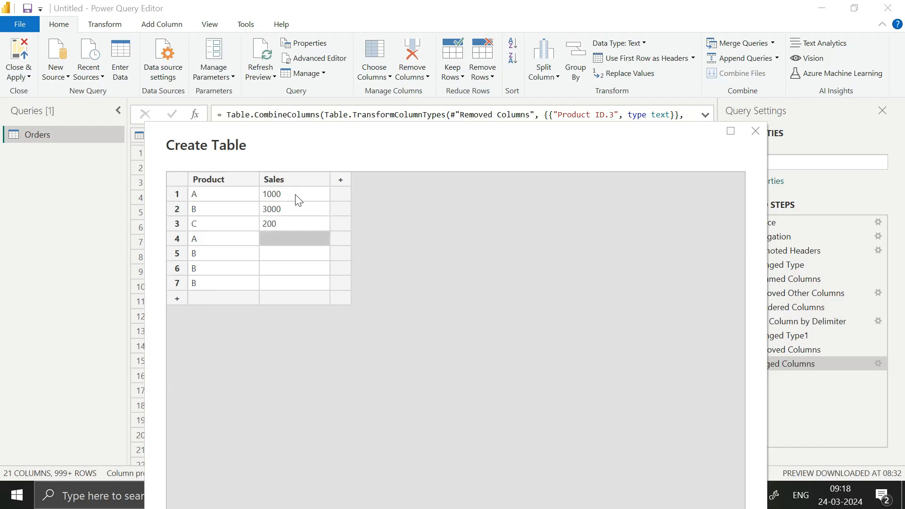
type("500")
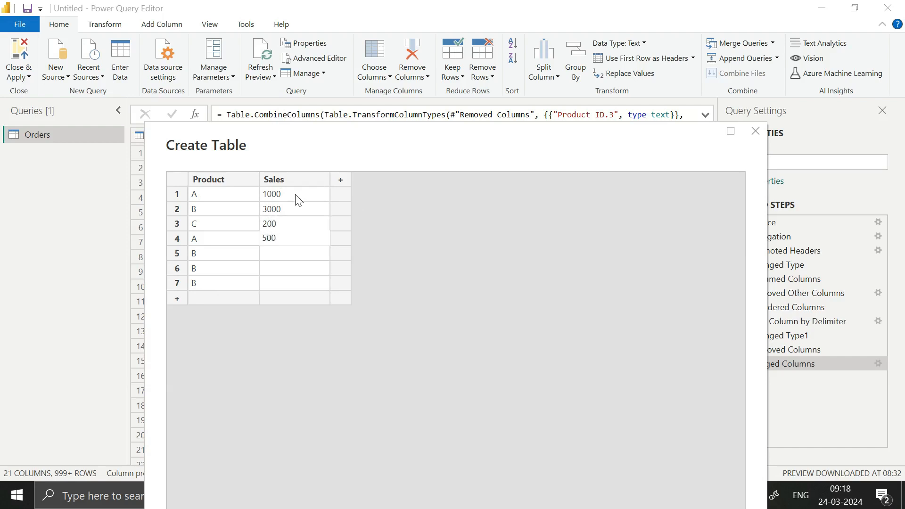
key("Return")
type("1500")
key("Return")
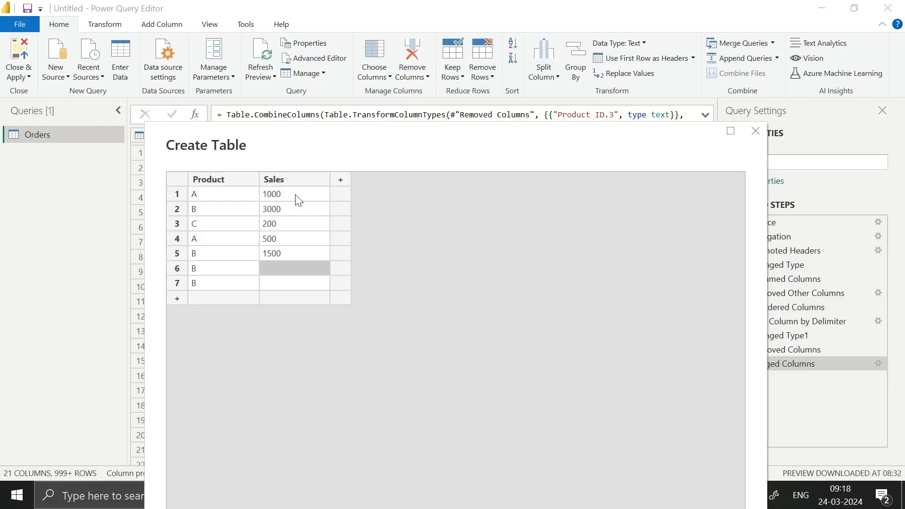
type("3")
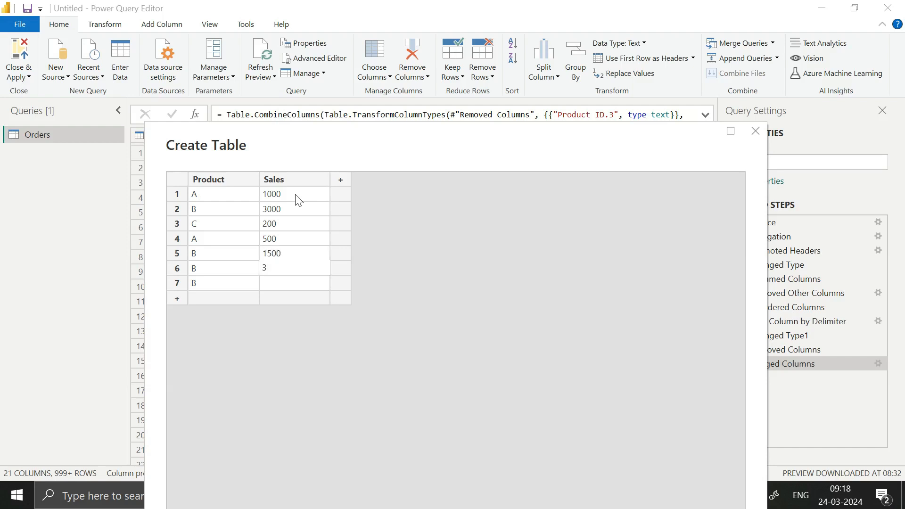
type("50")
key("Return")
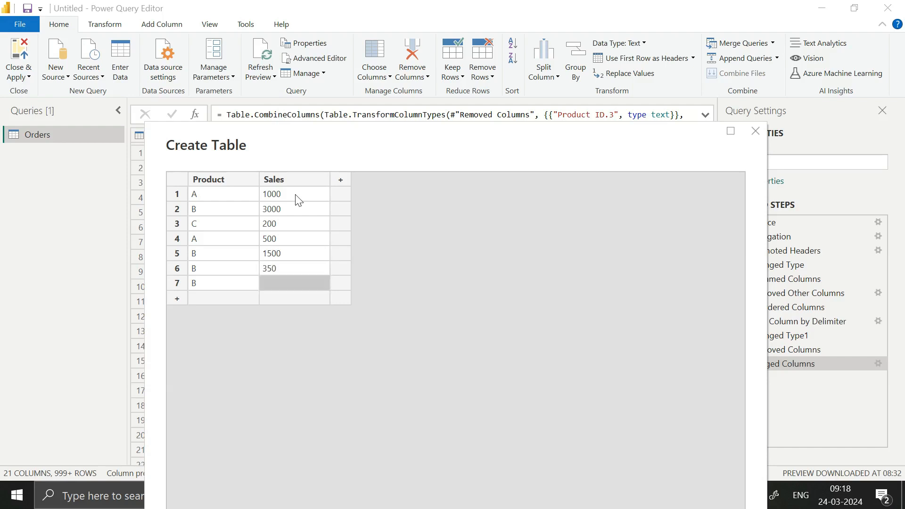
type("100")
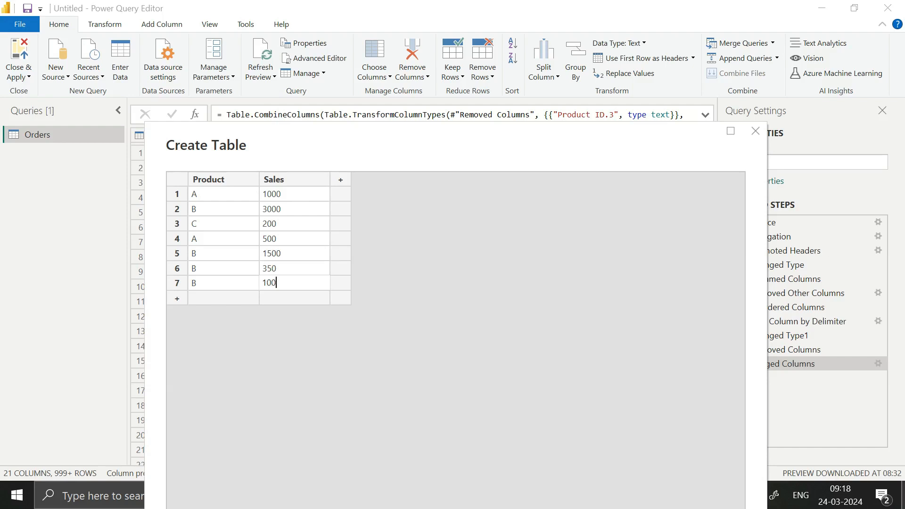
Name the new table Usage Of Group and create it.
left_click_drag(486, 141, 489, 66)
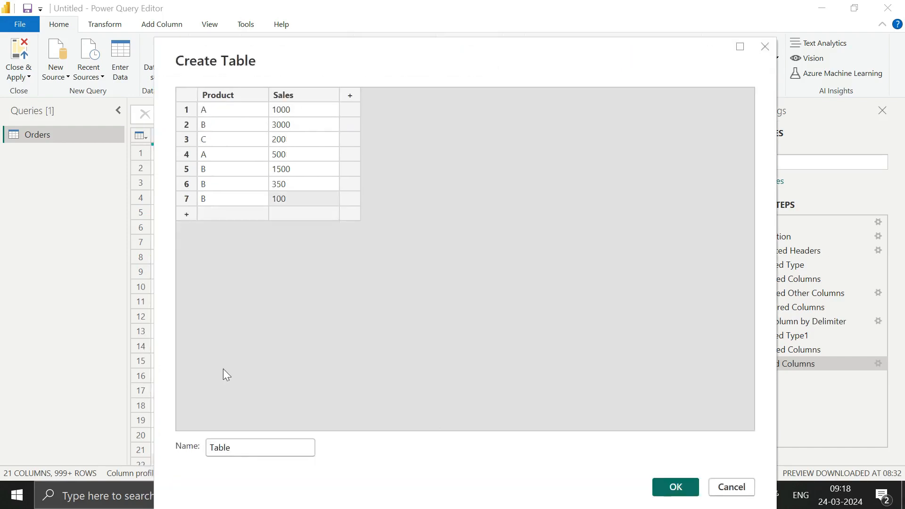
left_click_drag(226, 447, 202, 447)
type("gROUP")
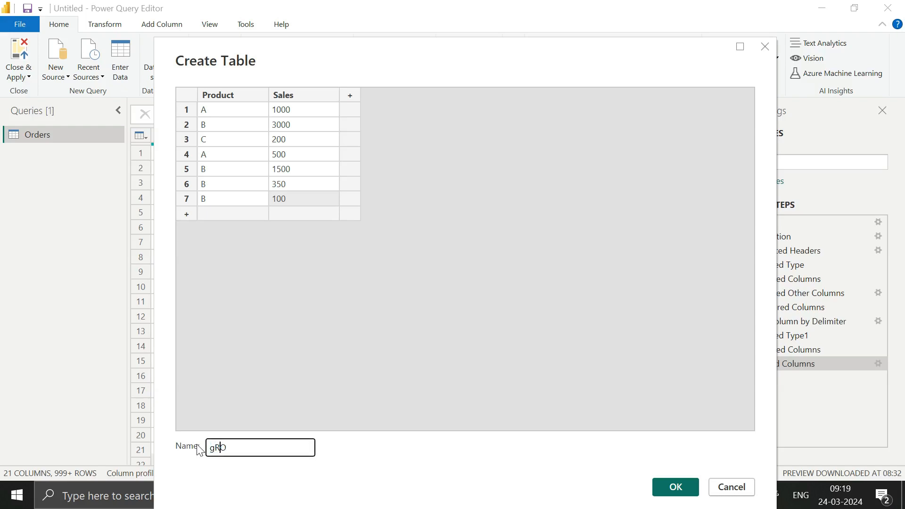
key("BackSpace")
key("BackSpace")
key("BackSpace")
key("BackSpace")
key("BackSpace")
type("Usage Of Group")
key("Return")
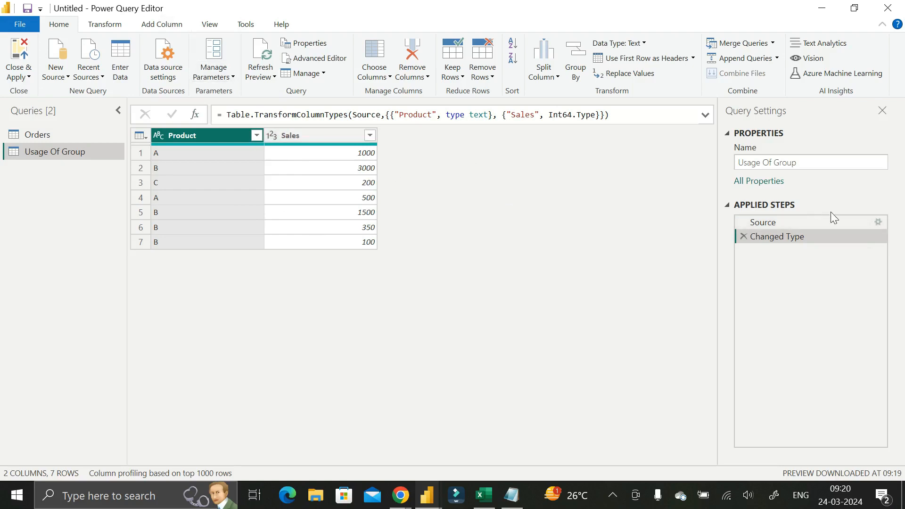
Reopen the Usage Of Group source table and add a third column with East in rows 1 to 3.
left_click(877, 223)
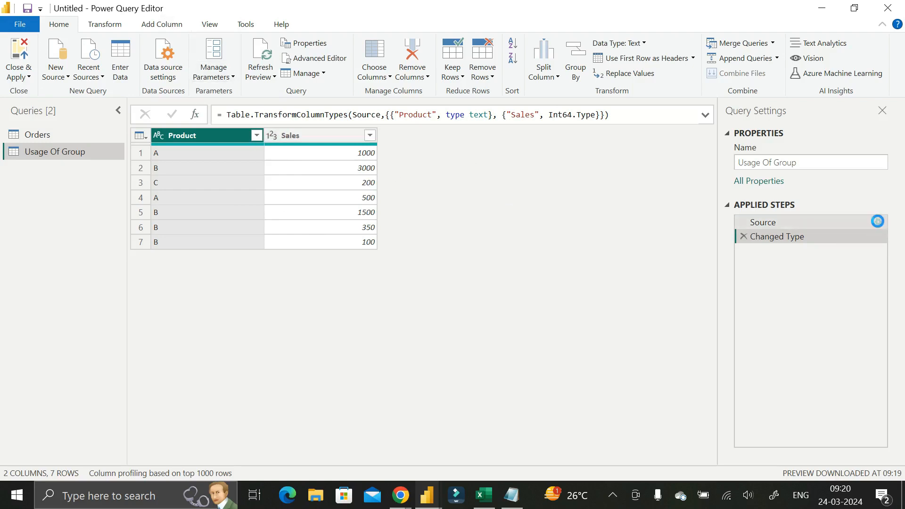
left_click(875, 223)
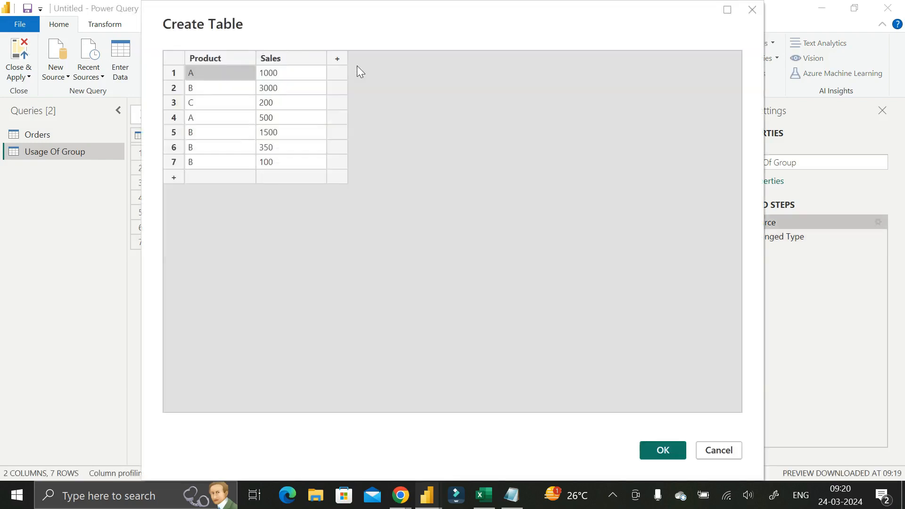
left_click(338, 58)
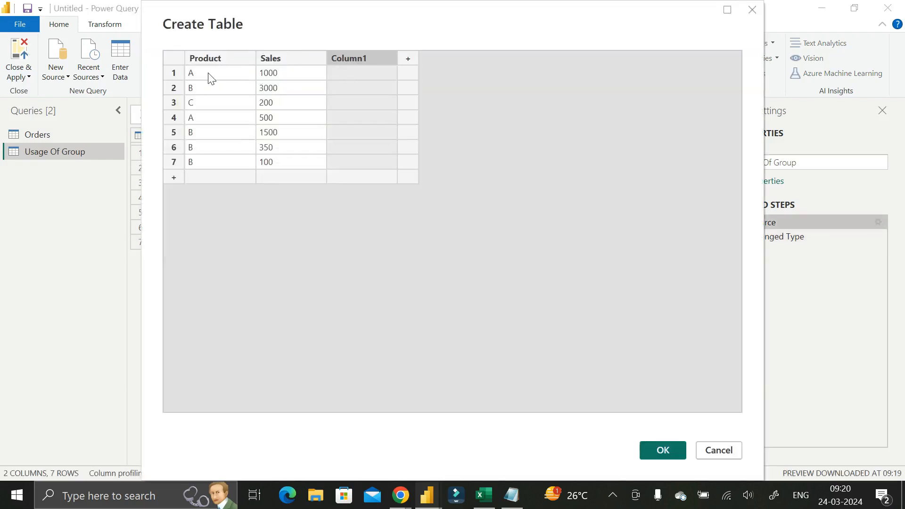
left_click(341, 72)
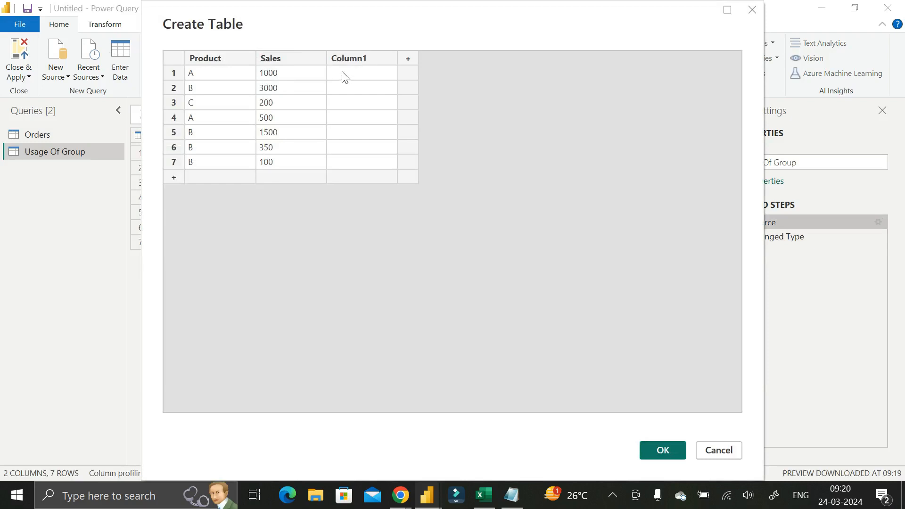
type("East")
key("Return")
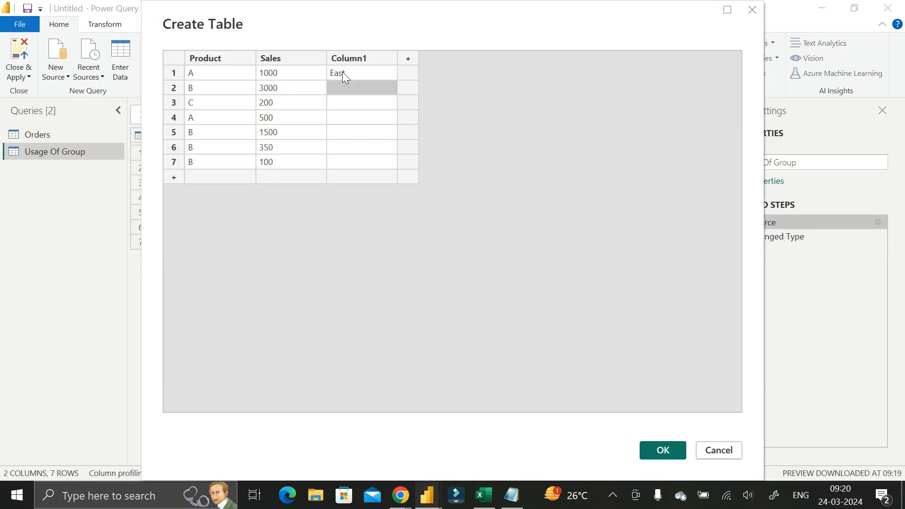
type("East")
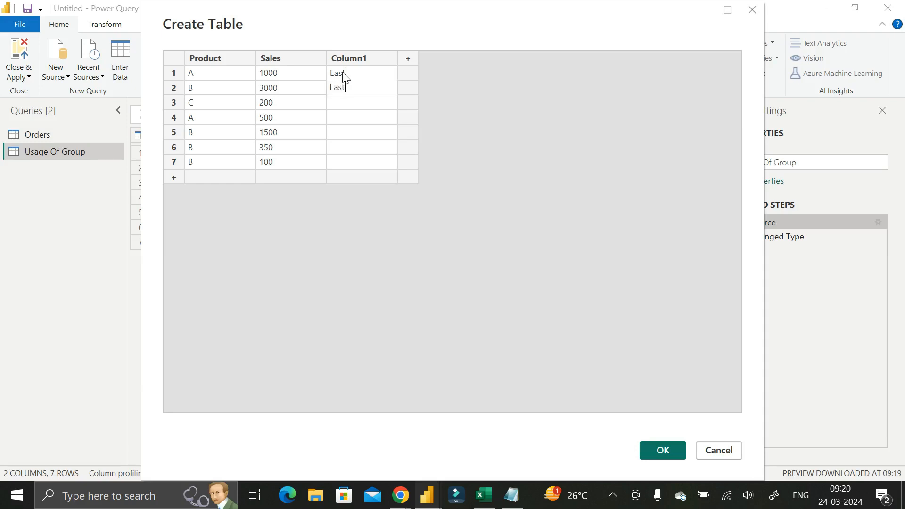
key("Return")
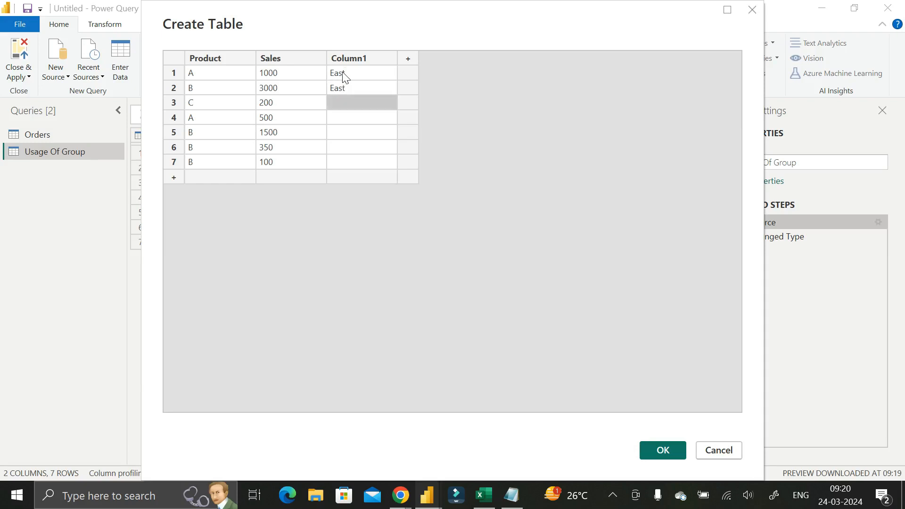
type("East")
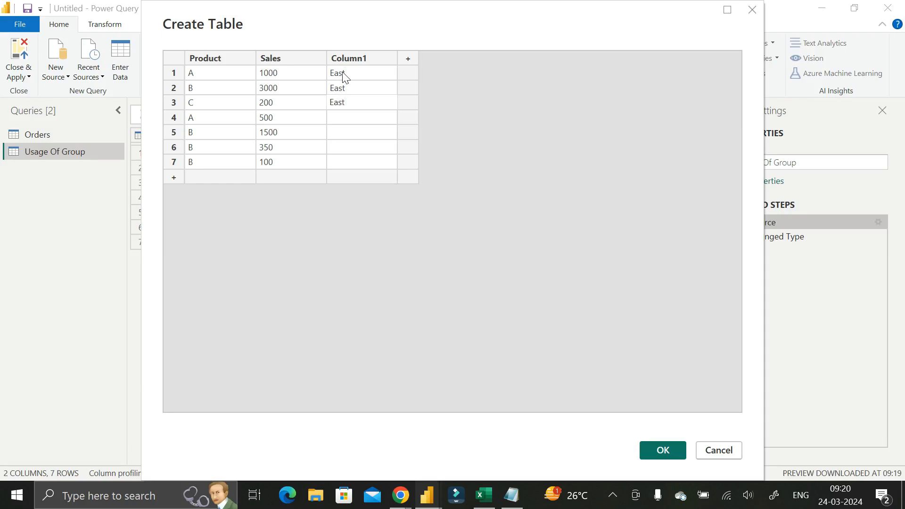
key("Return")
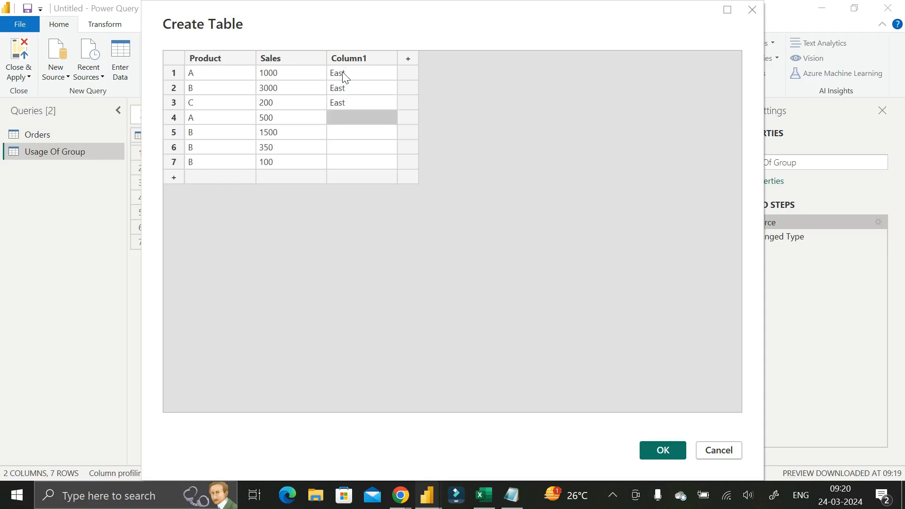
Fill rows 4 to 7 of the third column with West, North, South and East, and apply the table changes.
type("West")
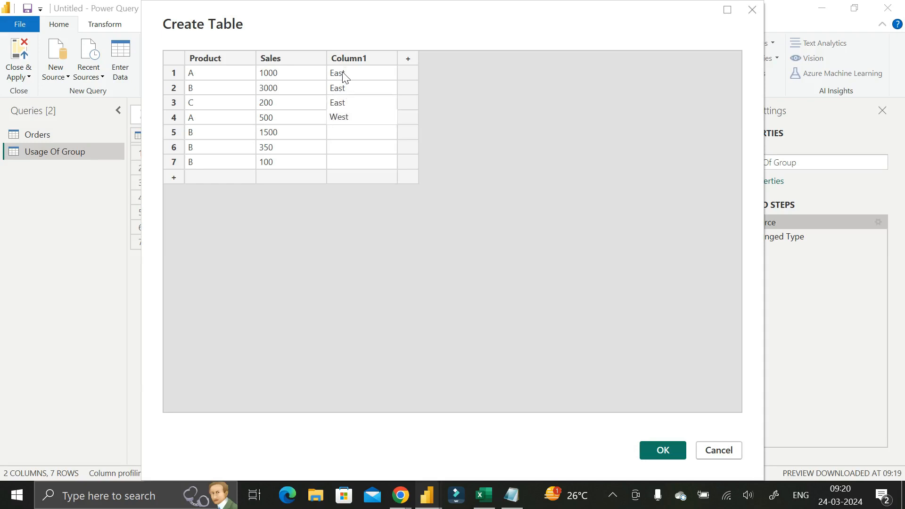
key("Return")
key("Down")
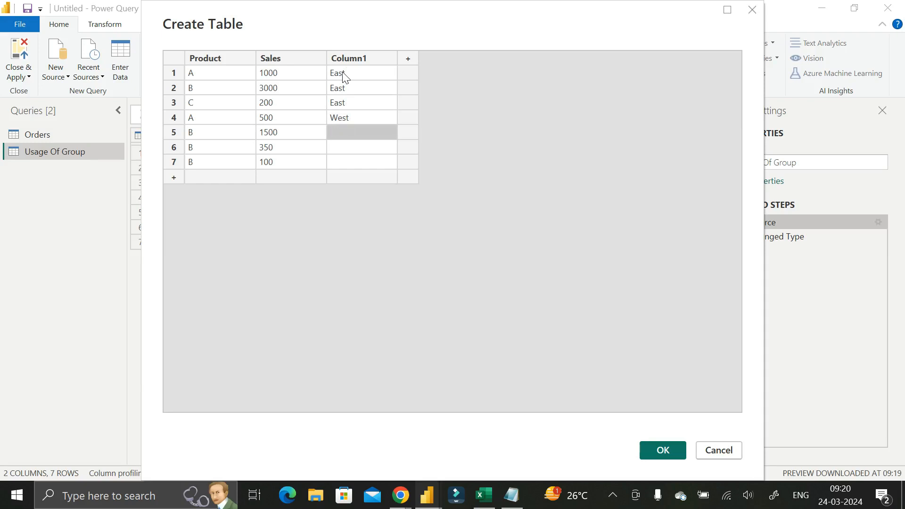
type("North")
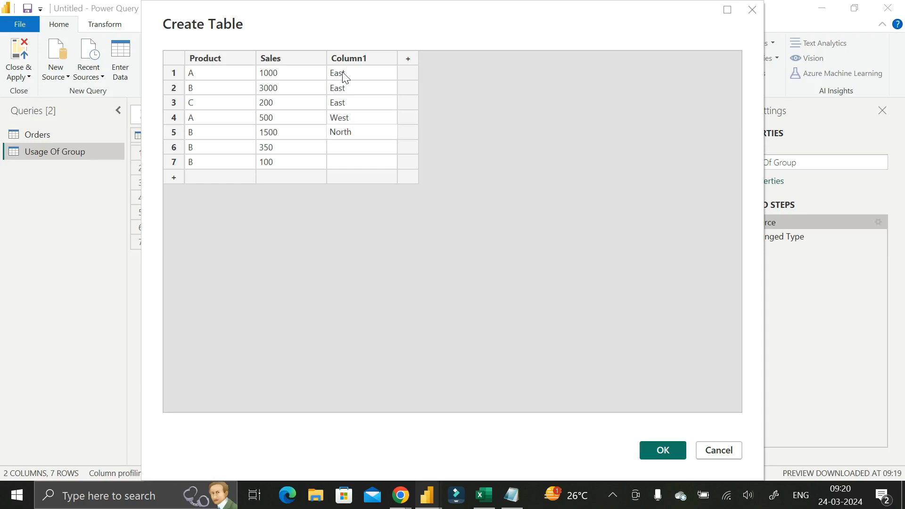
key("Return")
type("South")
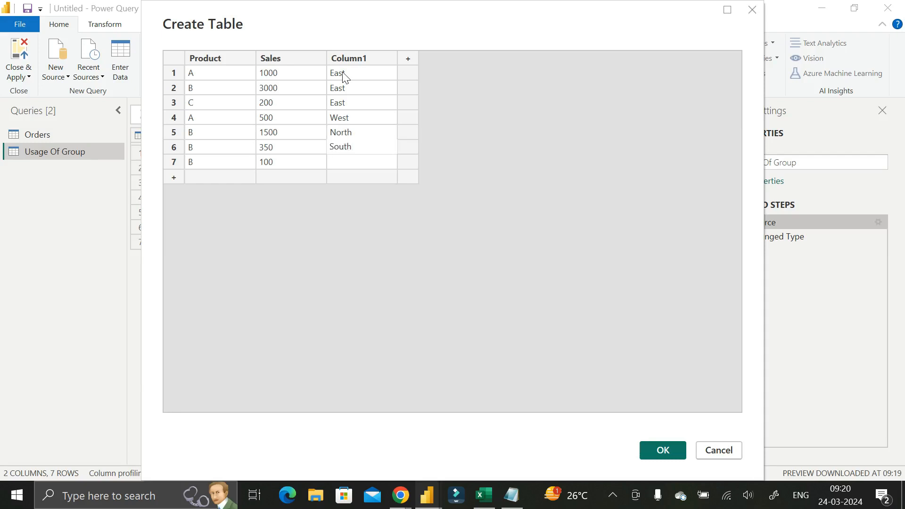
key("Return")
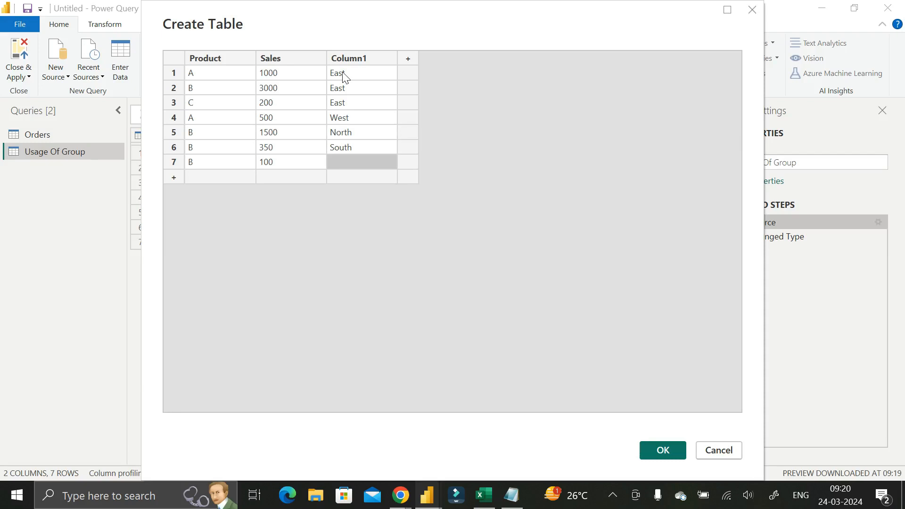
type("eAS")
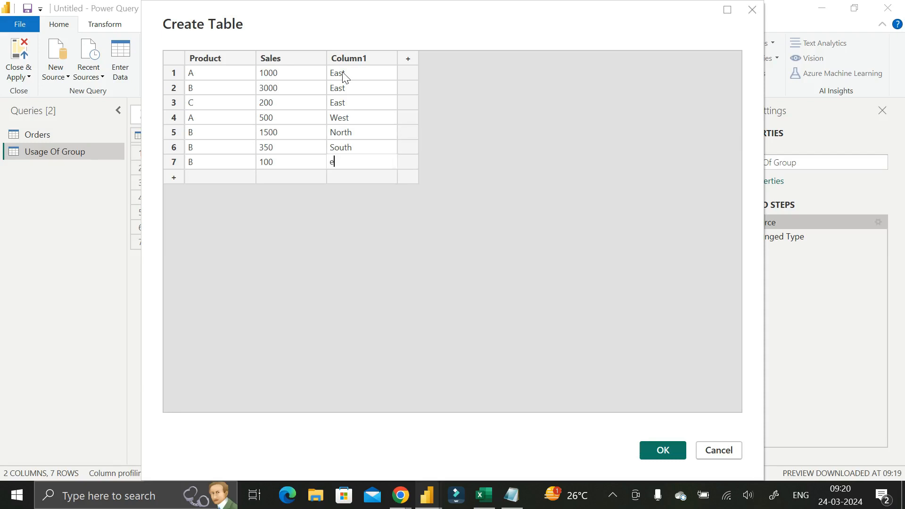
key("BackSpace")
key("BackSpace")
key("BackSpace")
type("East")
left_click(660, 451)
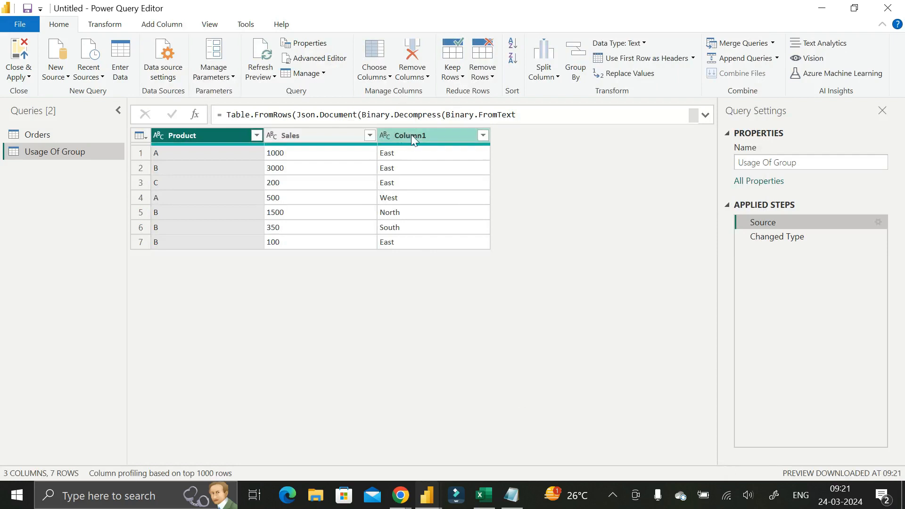
Rename the third column Region, inserting the rename as an intermediate step after Source.
double_click(415, 136)
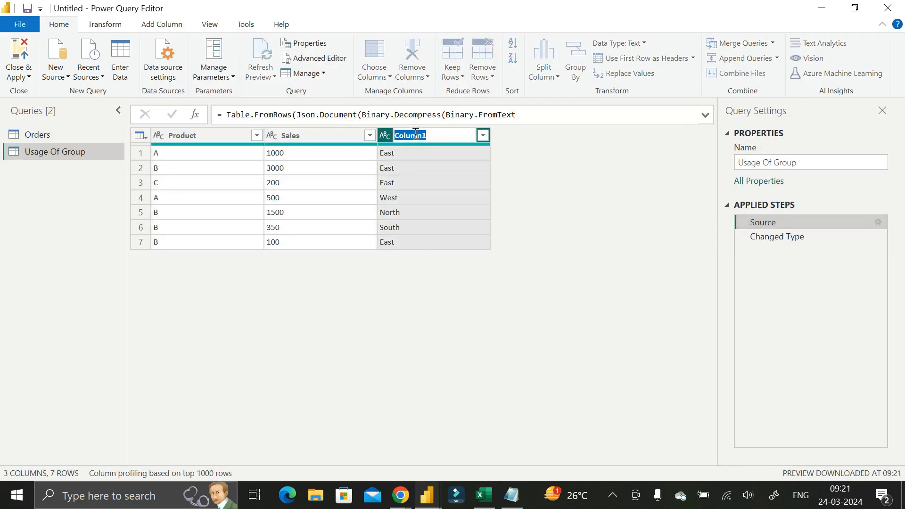
type("Region")
key("Return")
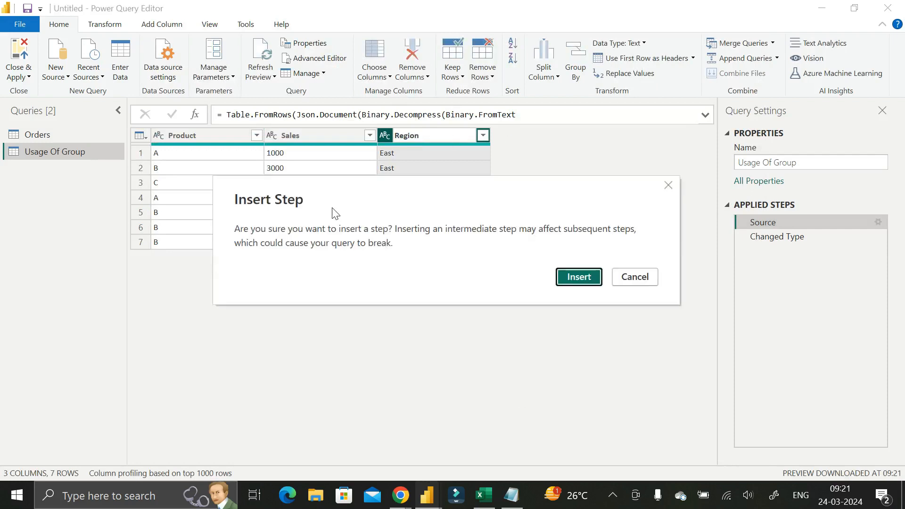
left_click(585, 278)
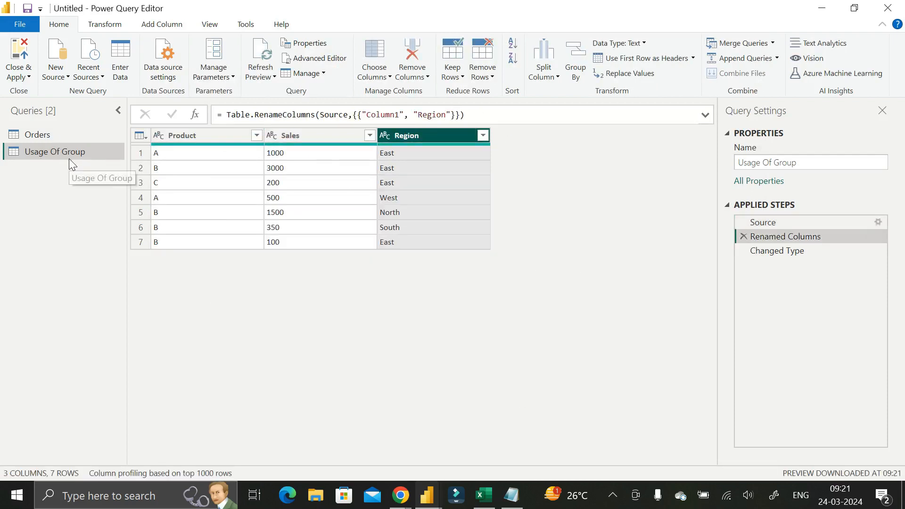
Move the Region column before Product, inserting the reorder as an intermediate step after Renamed Columns.
left_click_drag(420, 137, 197, 143)
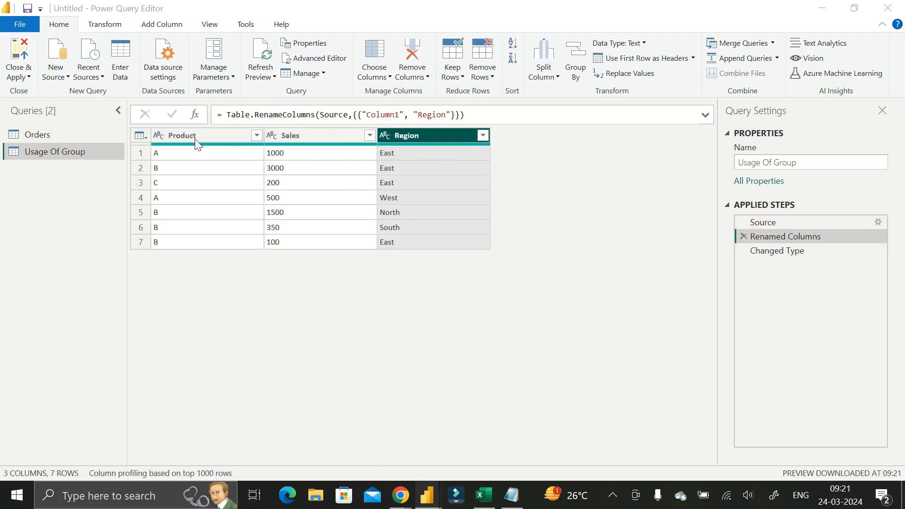
left_click(587, 278)
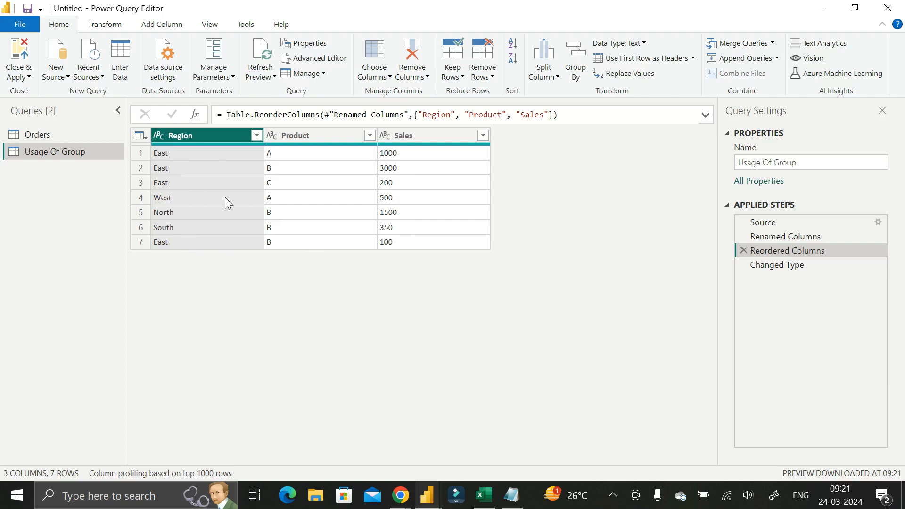
left_click(43, 152)
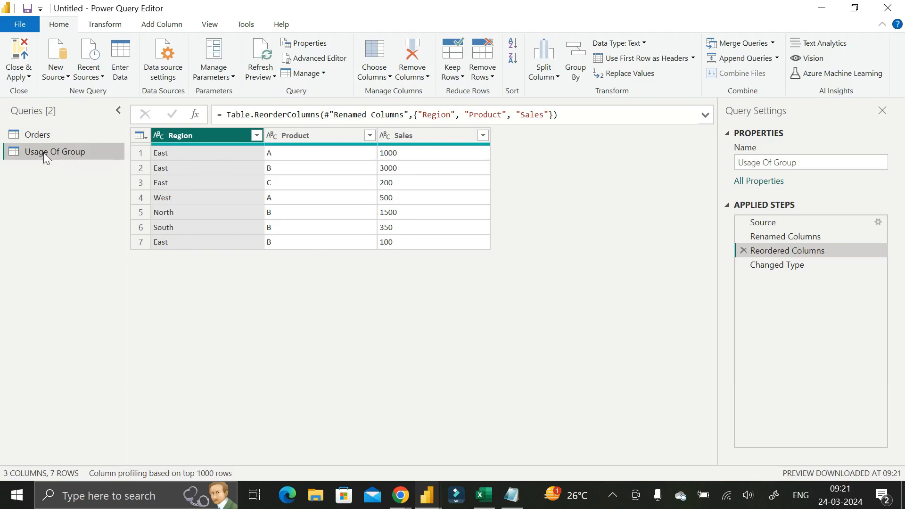
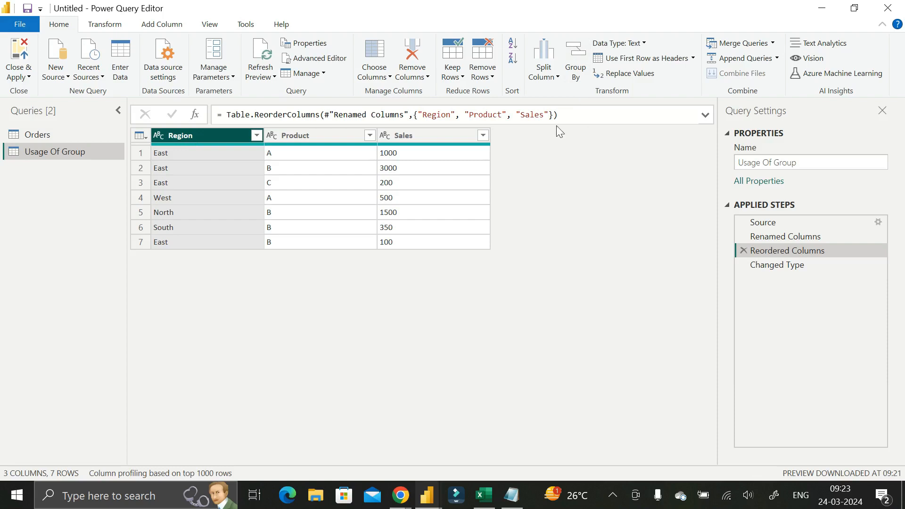
left_click(96, 28)
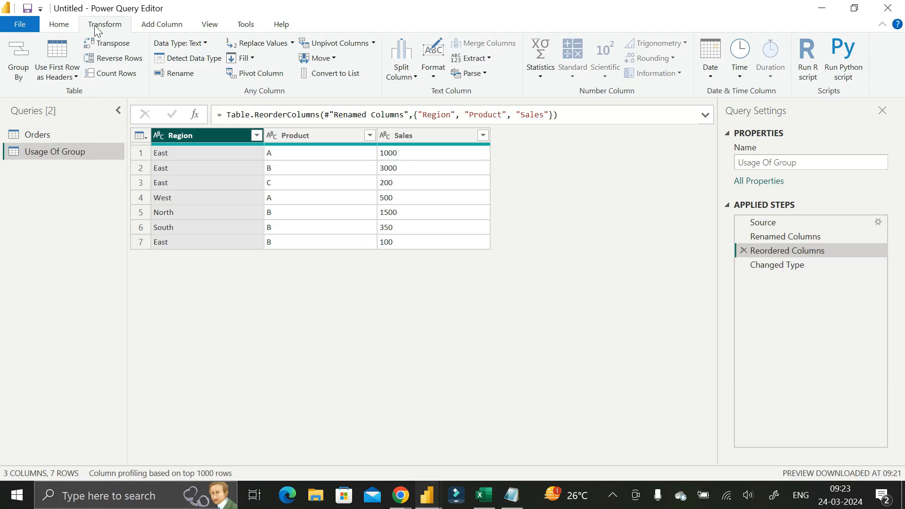
left_click(57, 26)
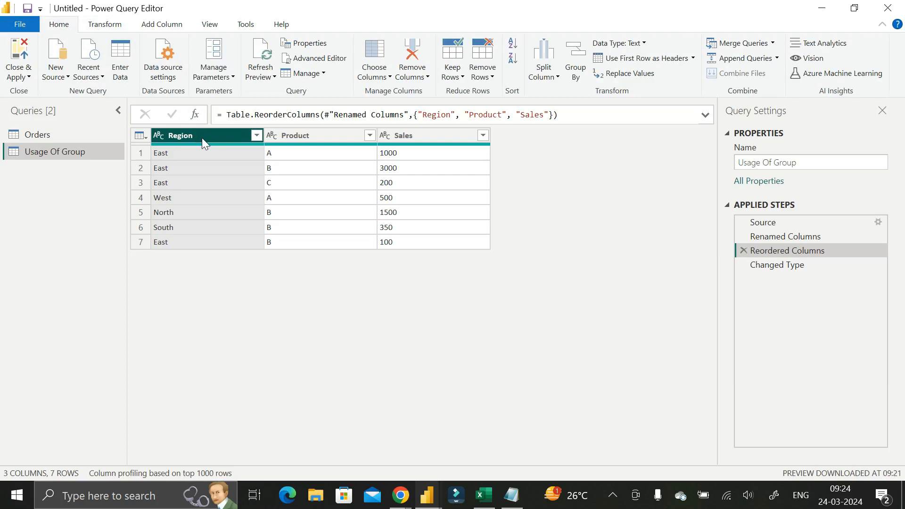
left_click(576, 71)
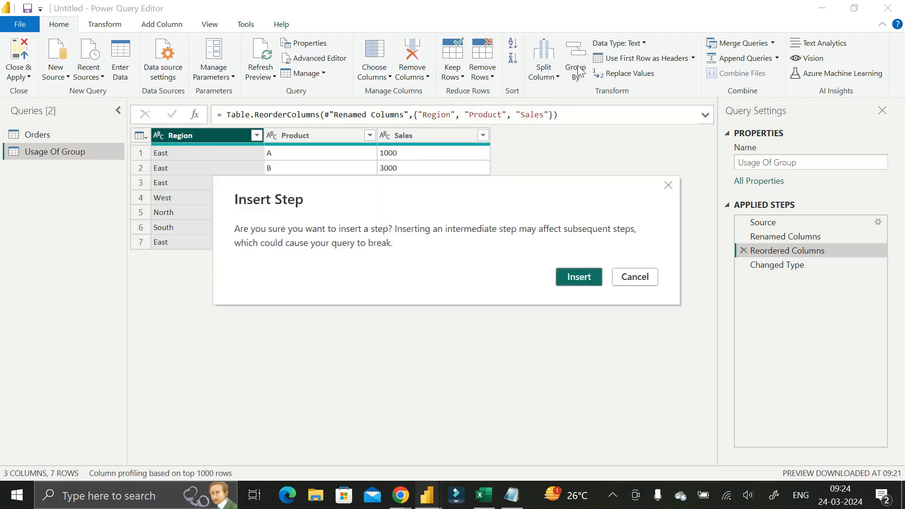
left_click(669, 185)
From the Changed Type step, start a basic Group By on Region and name the new column Total Sales.
left_click(791, 266)
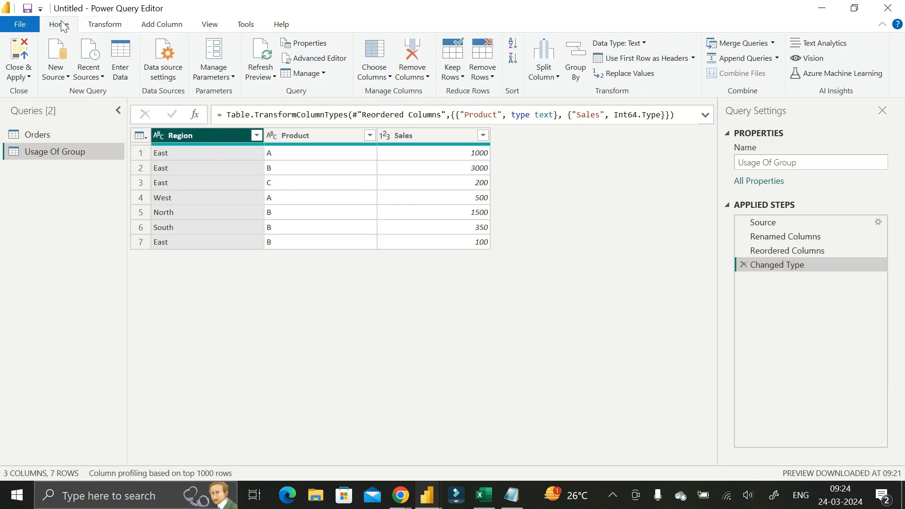
left_click(581, 63)
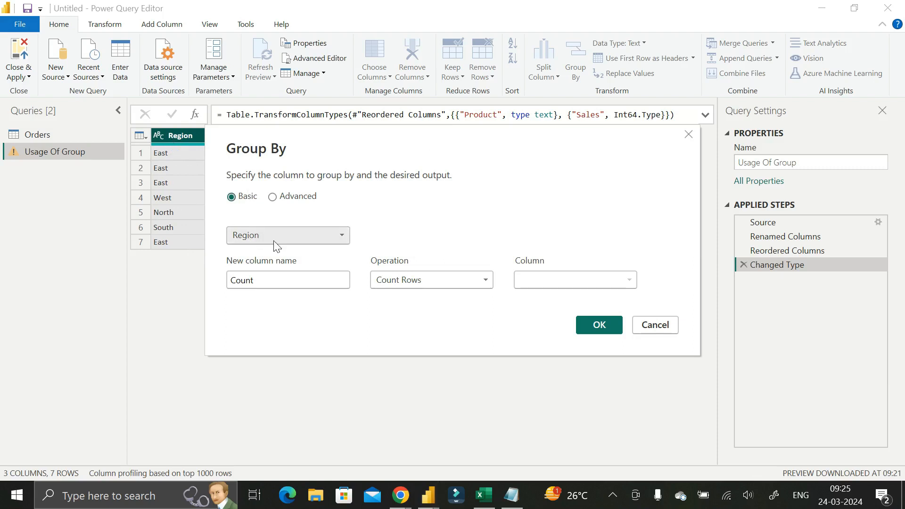
left_click(340, 235)
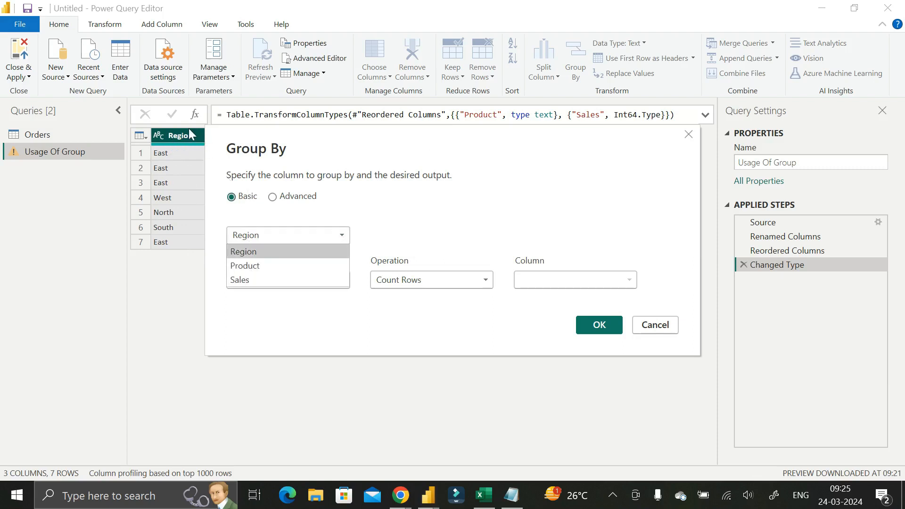
left_click(253, 252)
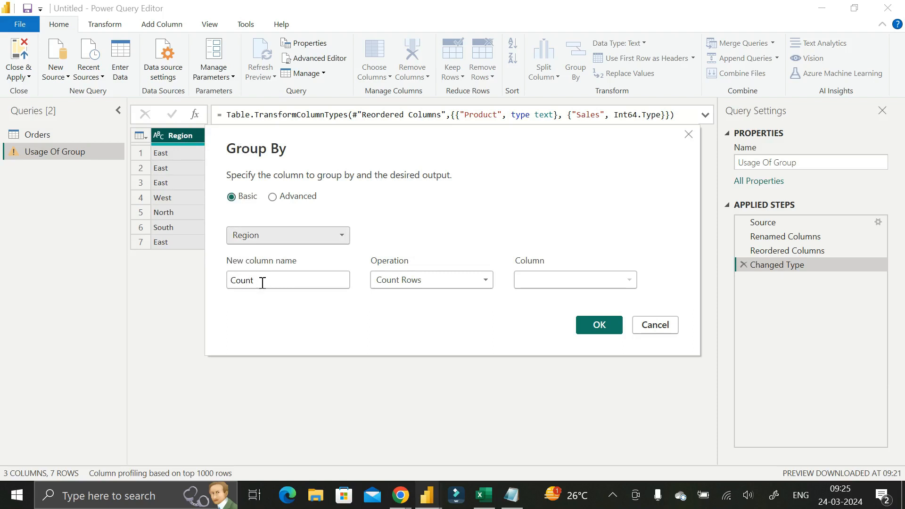
left_click_drag(263, 283, 229, 282)
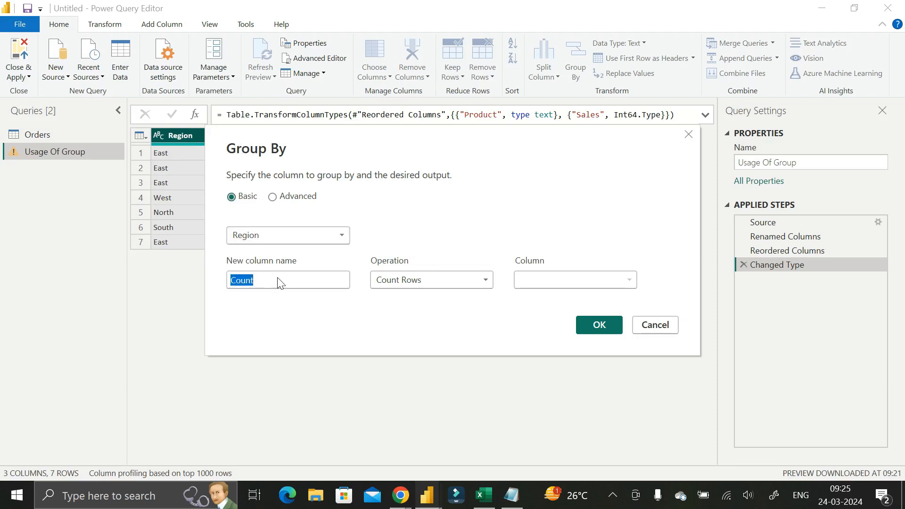
type("To")
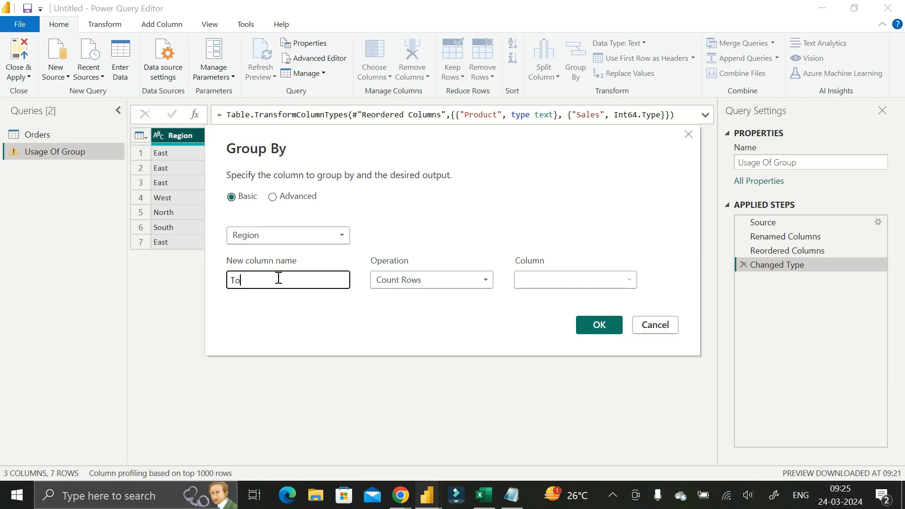
type("tal Sales")
Set the grouping's operation to Sum on the Sales column.
left_click(448, 280)
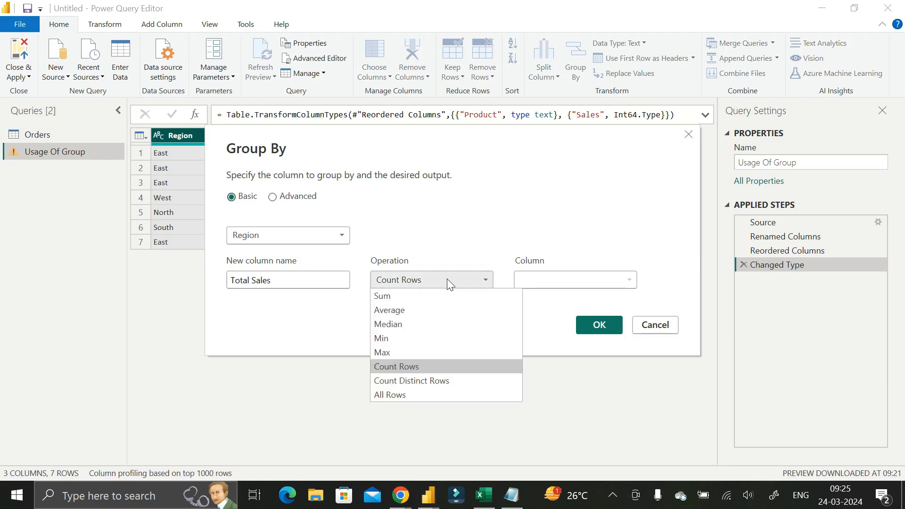
left_click(401, 295)
left_click(564, 280)
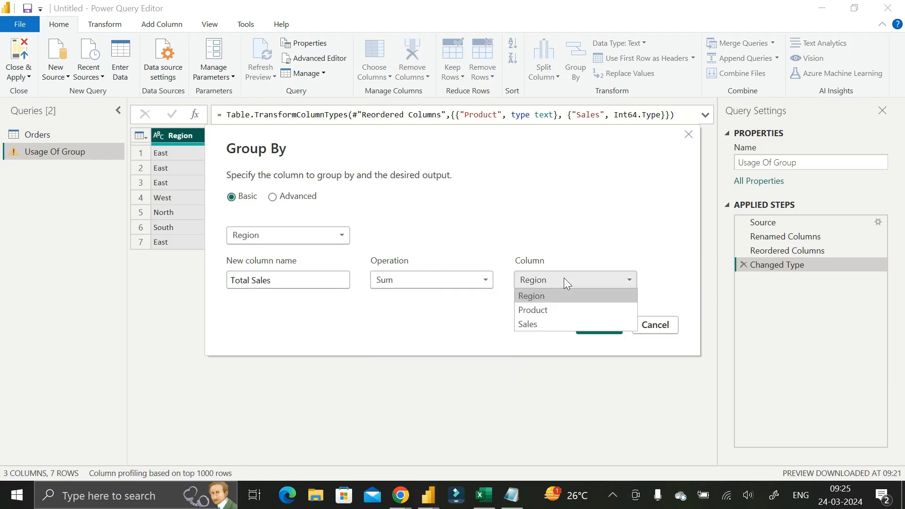
left_click(555, 325)
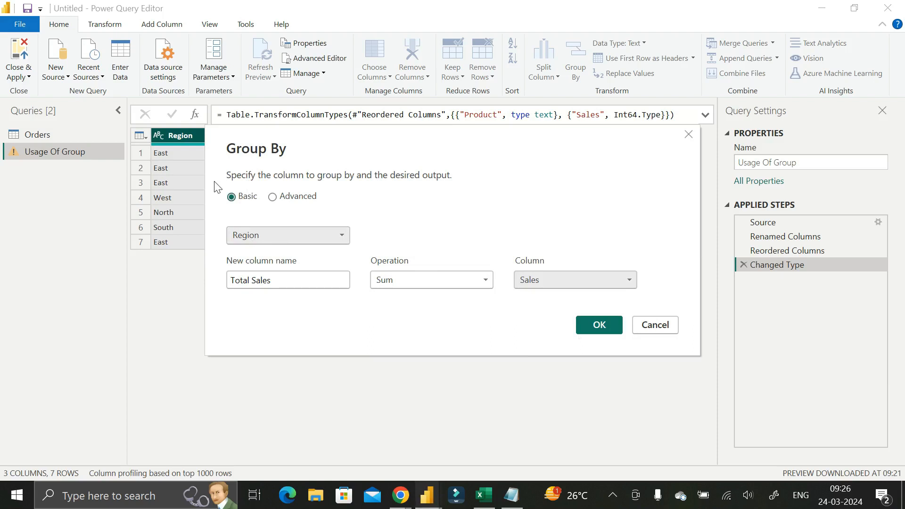
Review the grouping column choices, keep Region, and apply the Total Sales grouping.
left_click(274, 239)
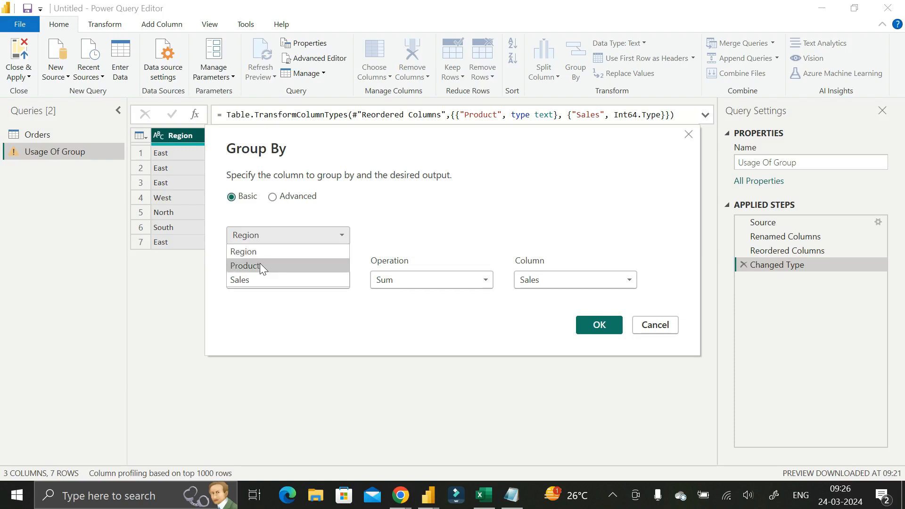
left_click(399, 223)
left_click(257, 236)
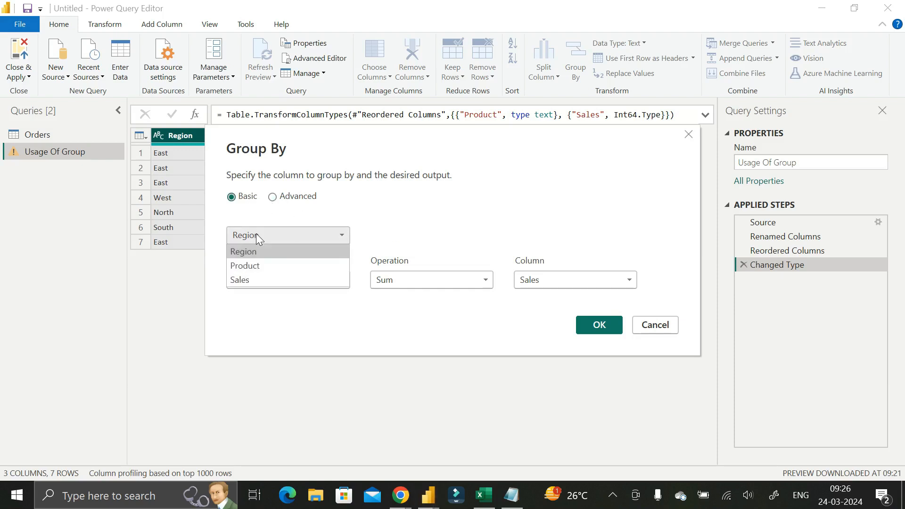
left_click(255, 251)
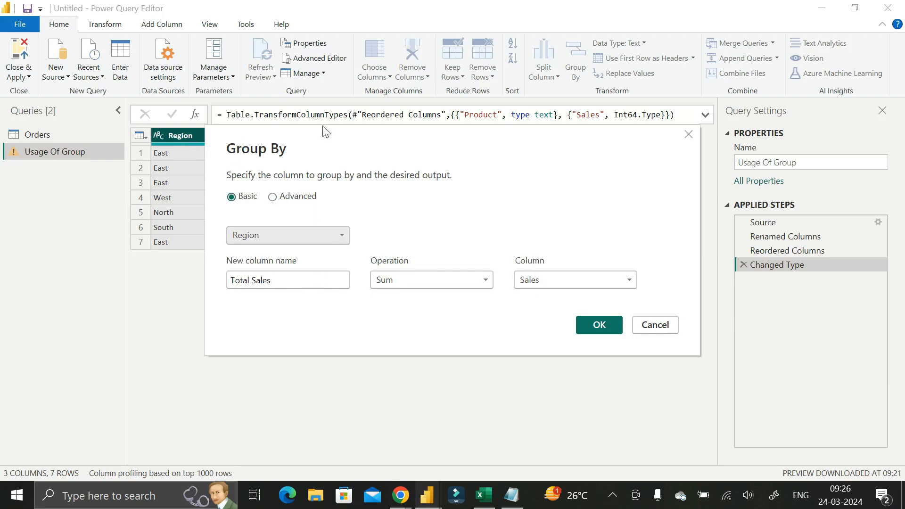
left_click(567, 276)
left_click(567, 276)
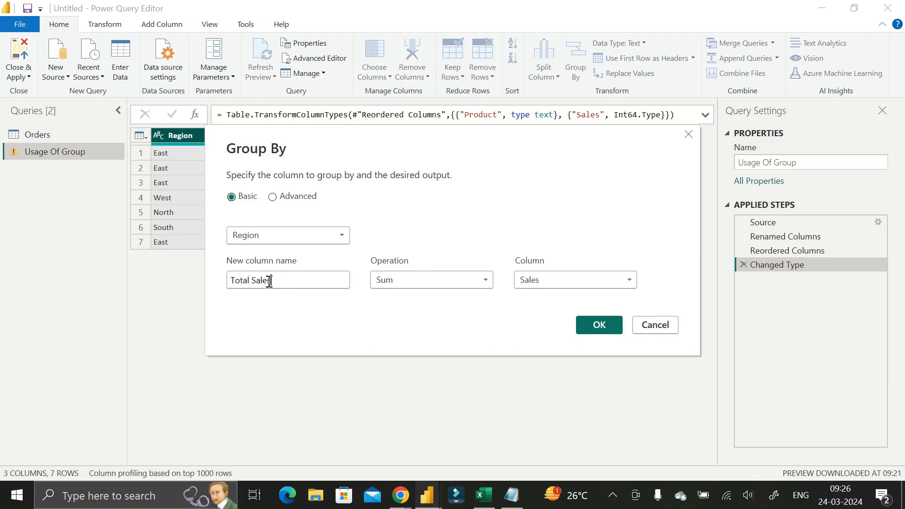
left_click_drag(274, 280, 230, 280)
left_click(296, 284)
left_click(317, 278)
left_click(598, 326)
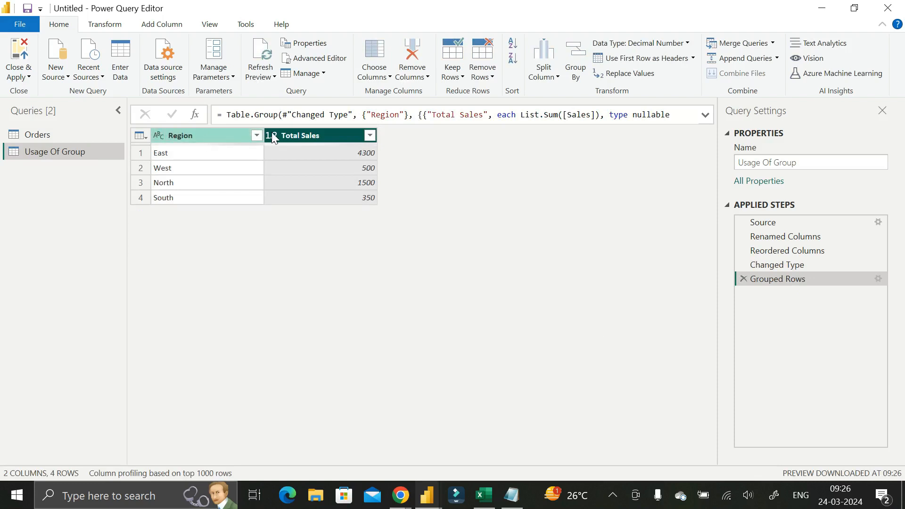
Compare the ungrouped rows at the Changed Type step with the regional totals at the Grouped Rows step.
left_click(775, 265)
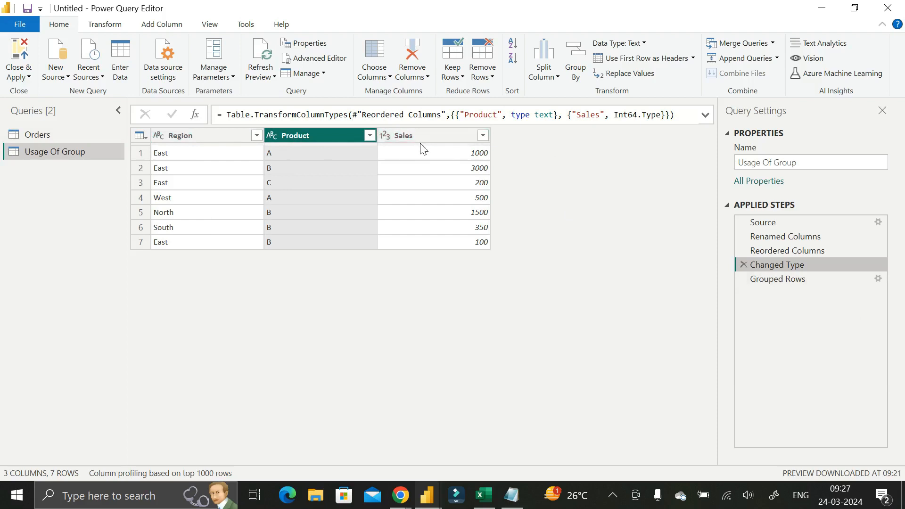
left_click(778, 279)
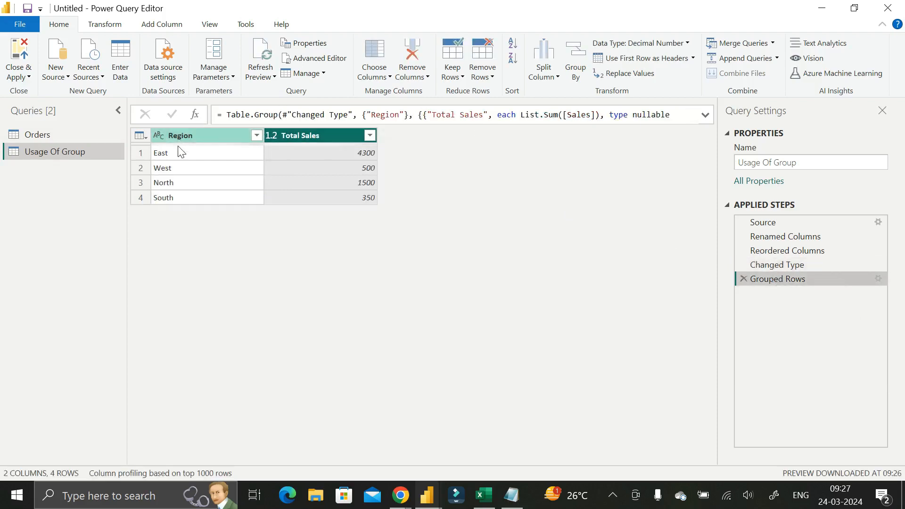
left_click(783, 265)
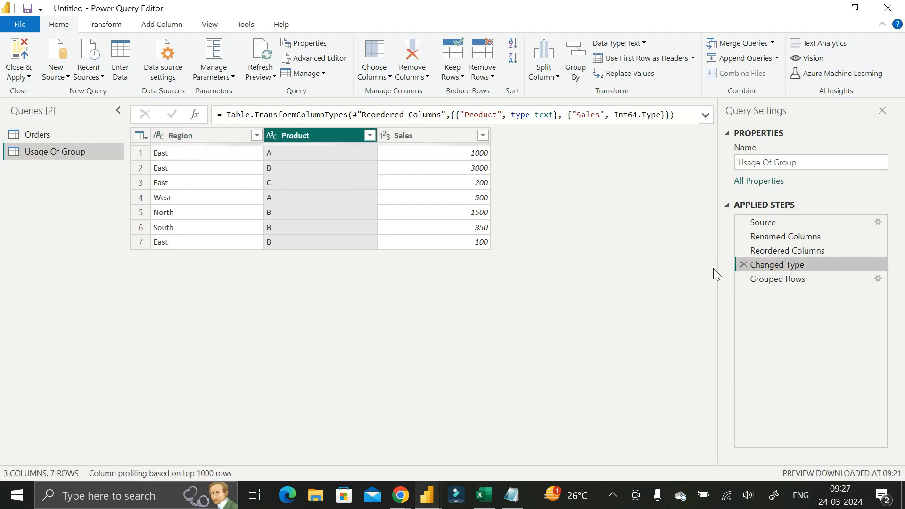
left_click(769, 281)
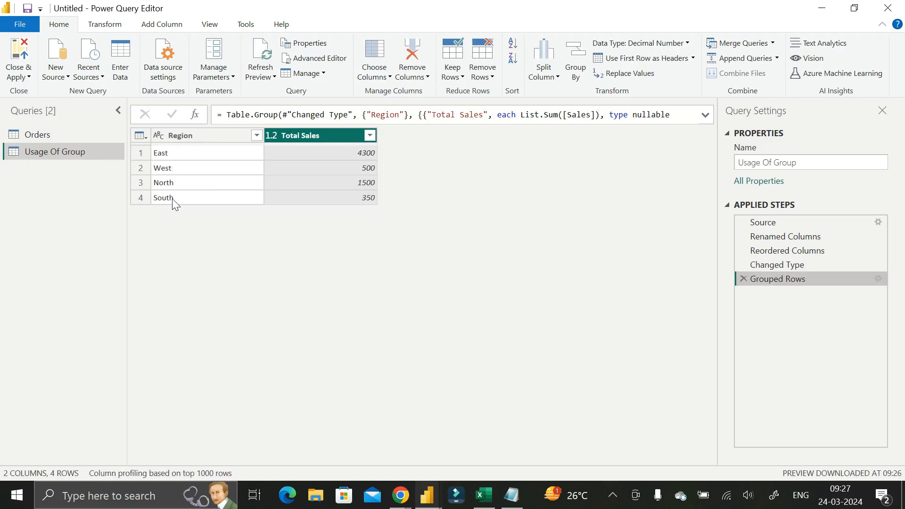
left_click(788, 264)
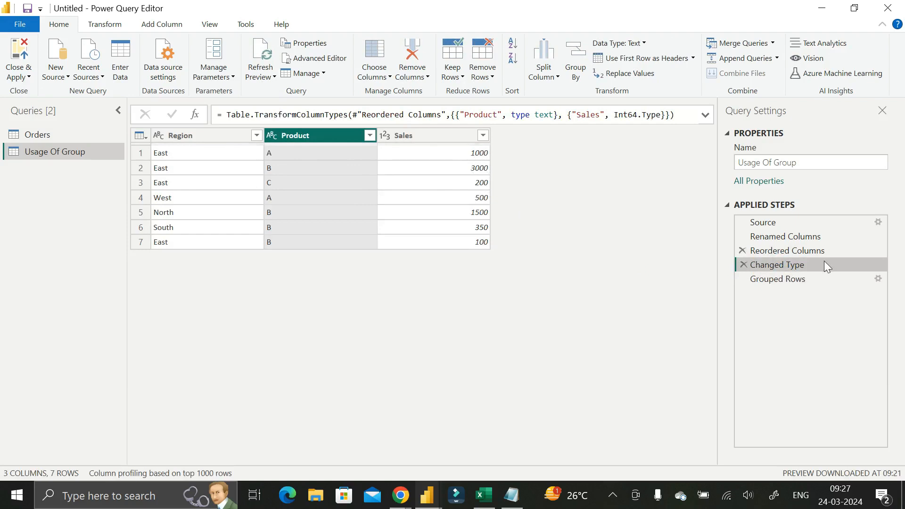
left_click(776, 279)
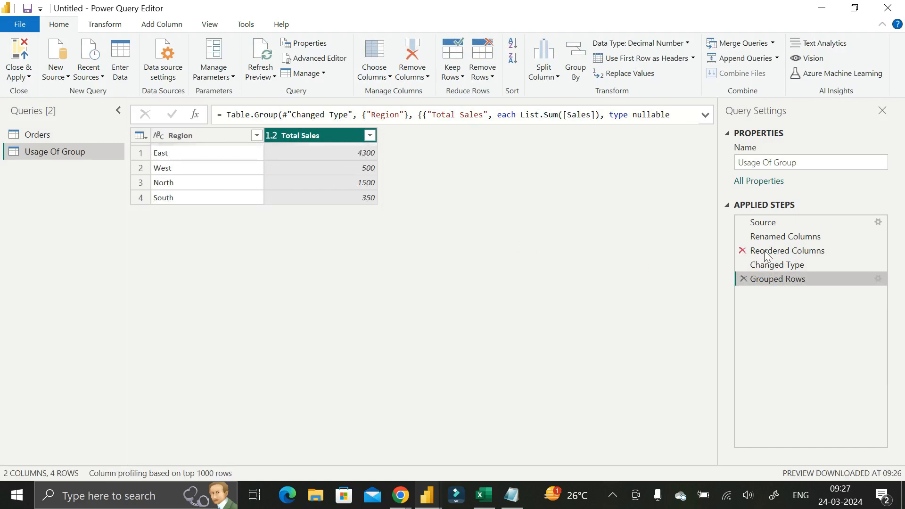
left_click(776, 265)
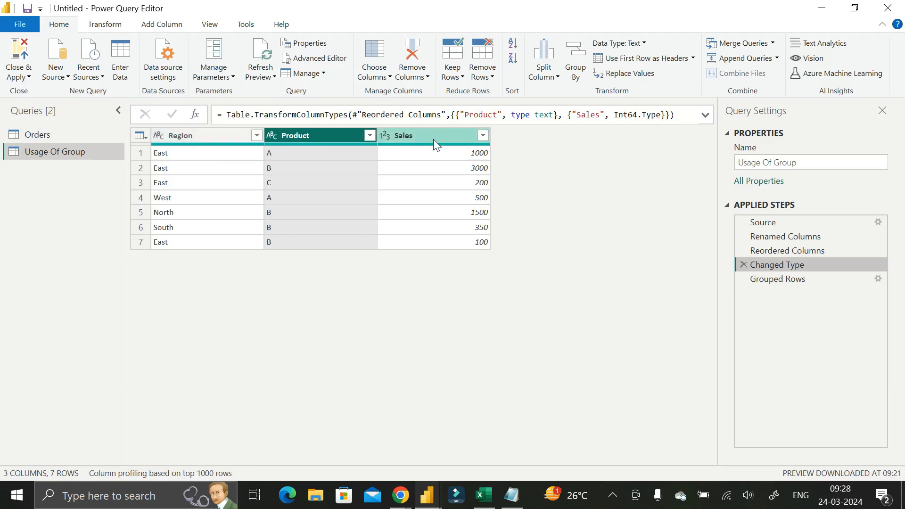
left_click(804, 281)
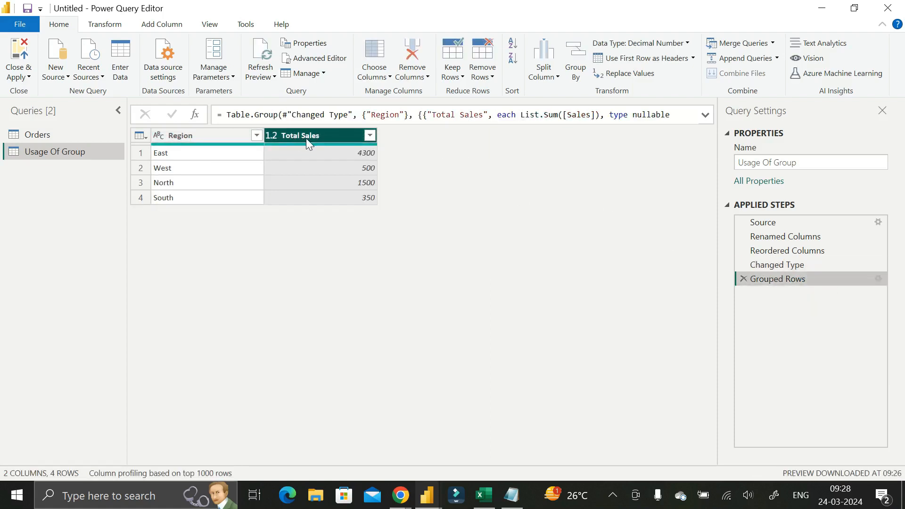
left_click(759, 265)
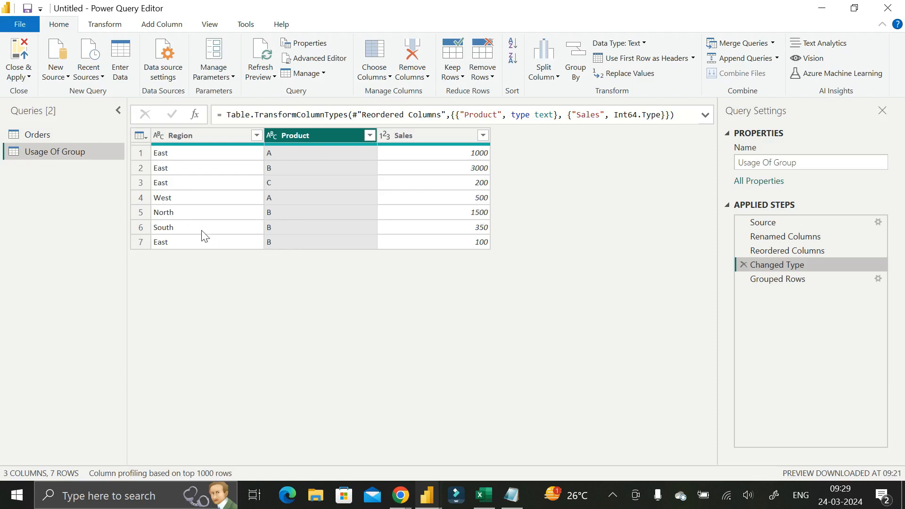
left_click(817, 278)
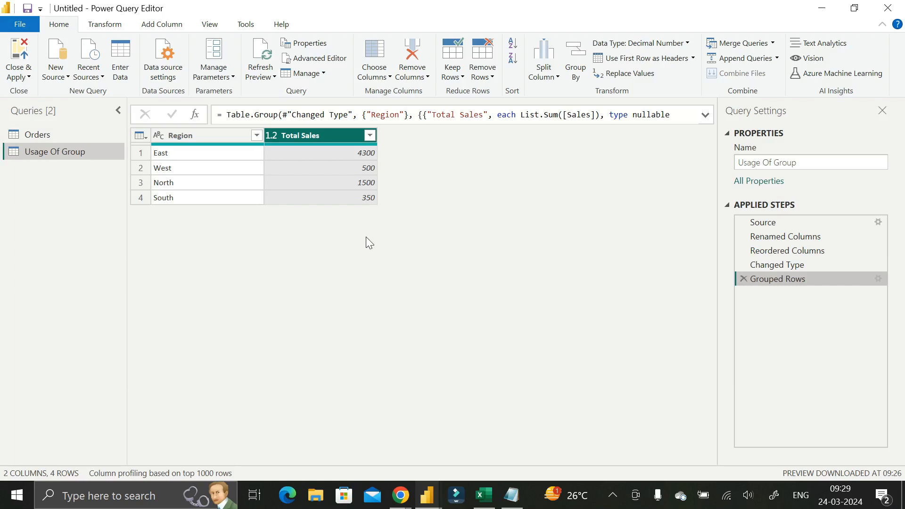
left_click(777, 264)
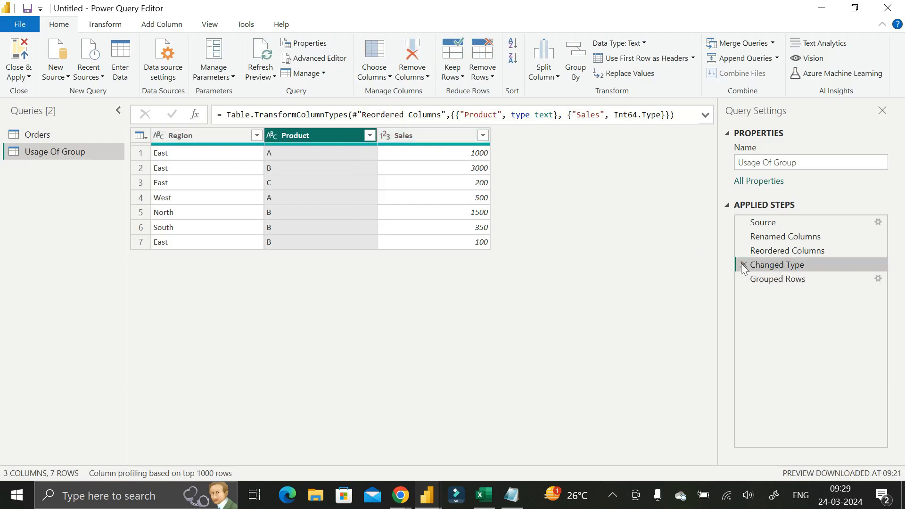
Review the Grouped Rows settings and the available aggregation operations, and close them without changing the Region grouping.
left_click(801, 279)
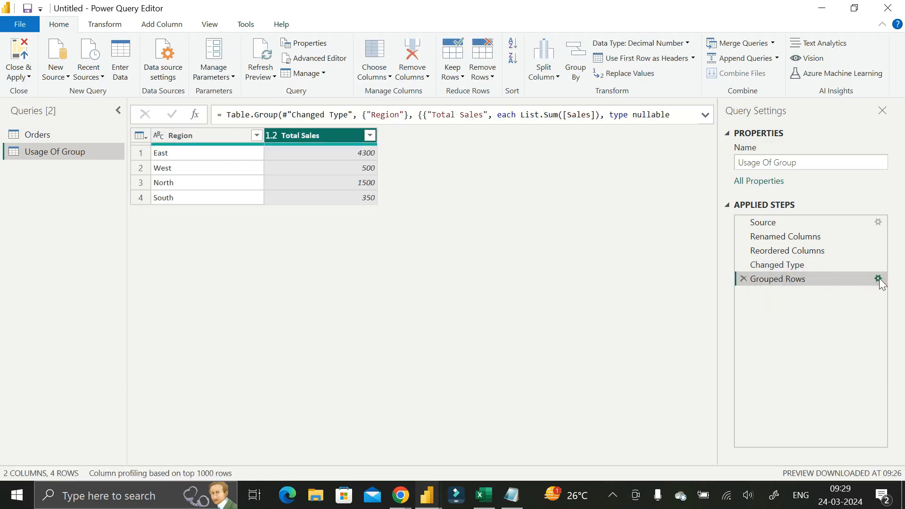
left_click(878, 278)
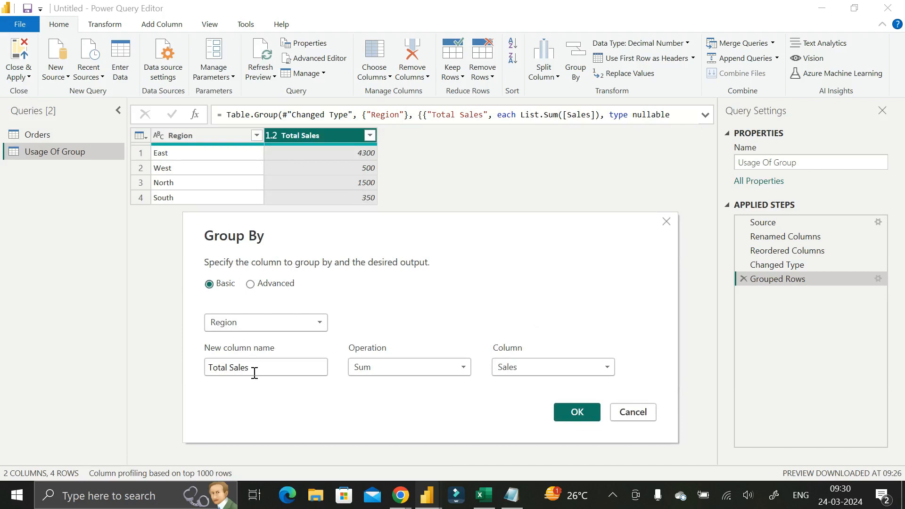
left_click(382, 368)
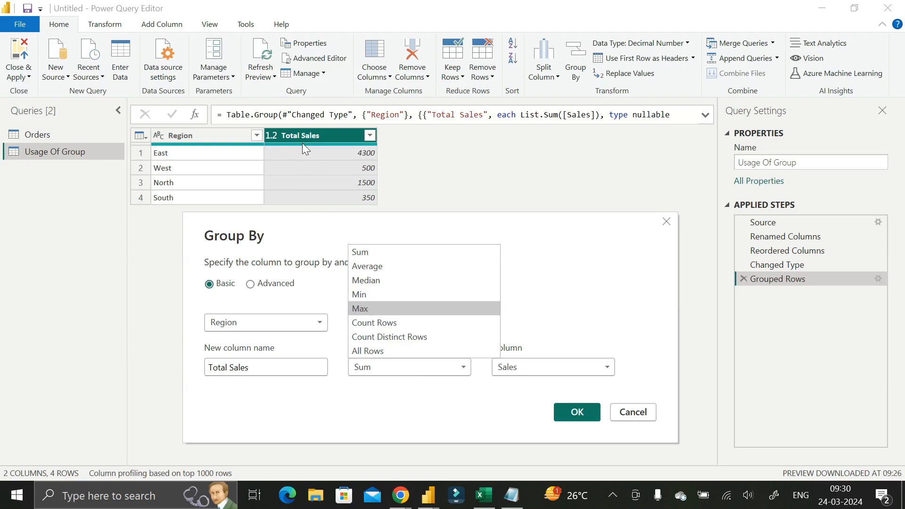
left_click(434, 225)
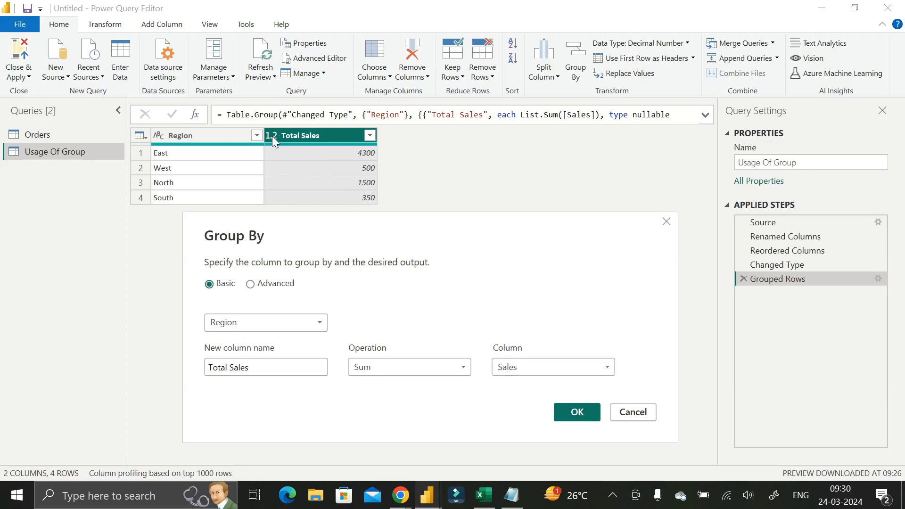
left_click(404, 370)
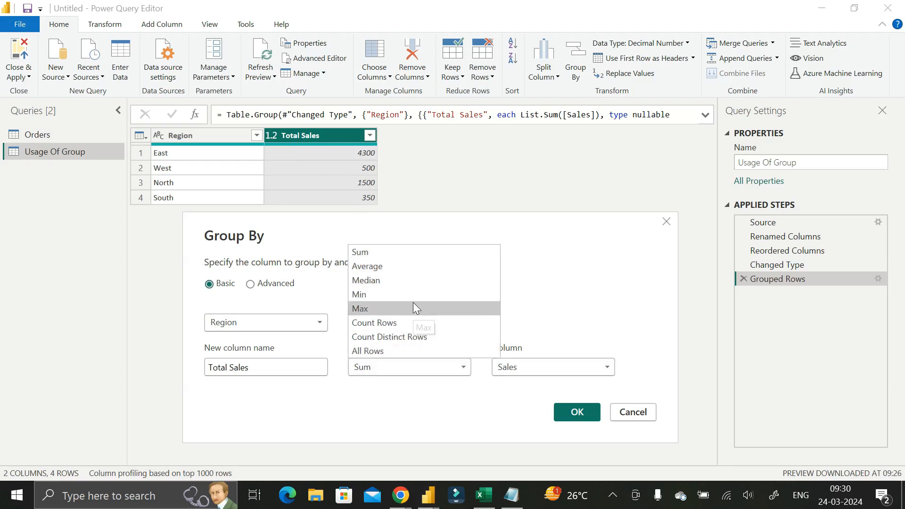
left_click(570, 259)
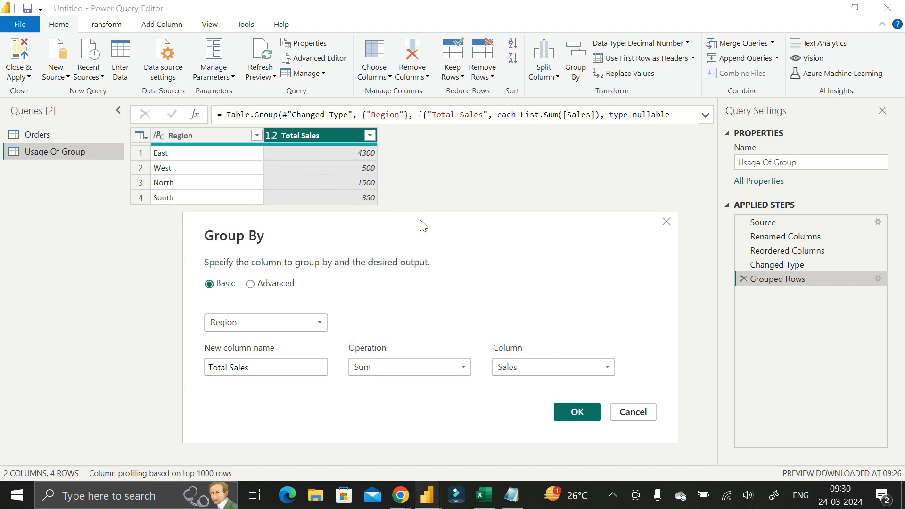
left_click_drag(421, 223, 369, 155)
left_click_drag(439, 160, 439, 217)
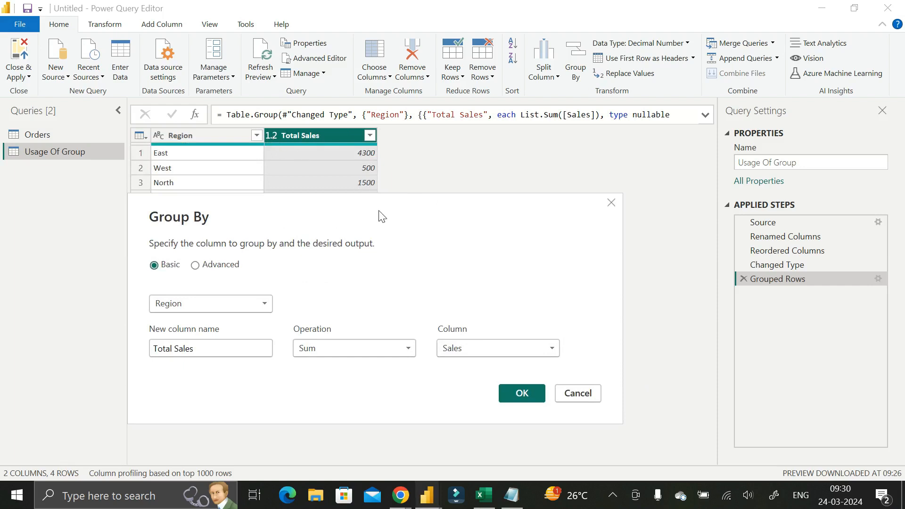
left_click_drag(380, 215, 424, 211)
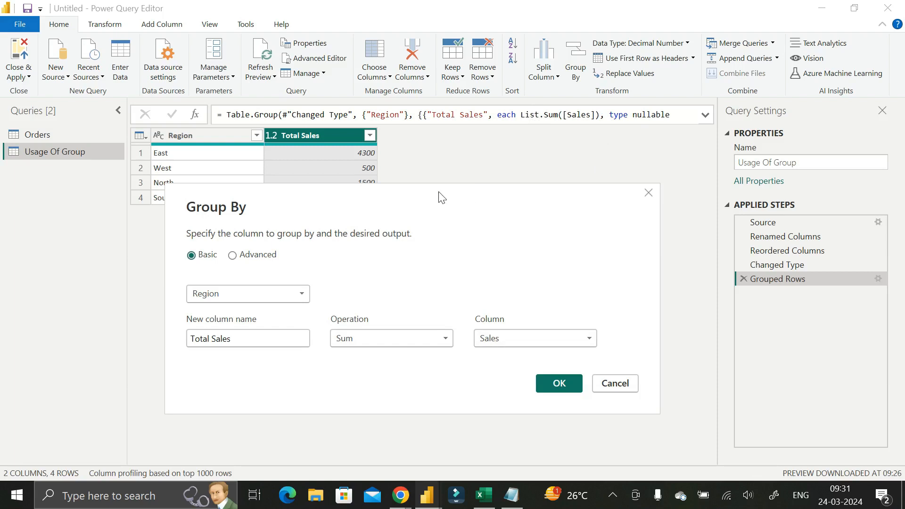
left_click_drag(441, 198, 445, 178)
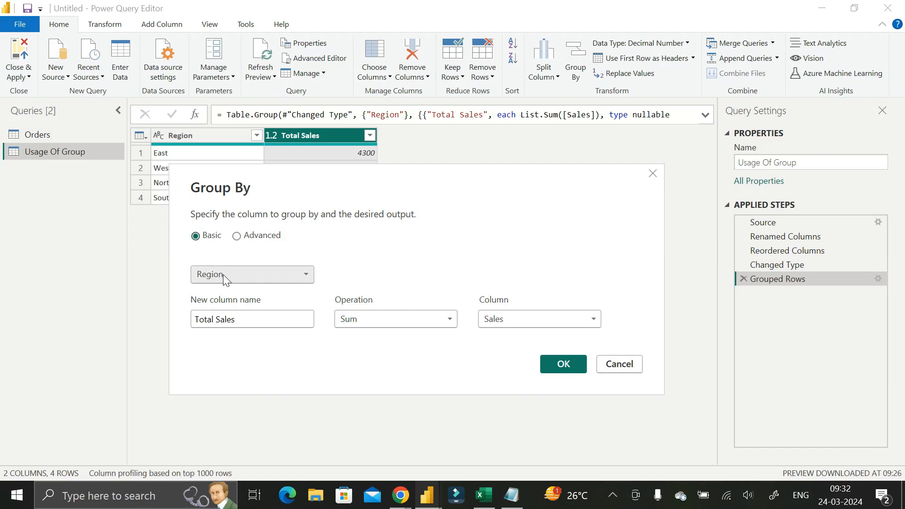
left_click(653, 175)
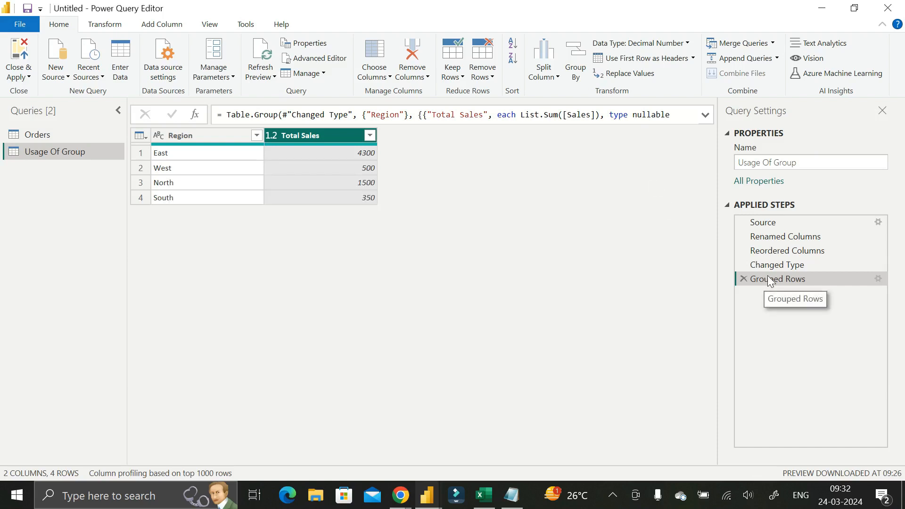
Delete the Grouped Rows step and start an advanced Group By on the Region column.
left_click(744, 279)
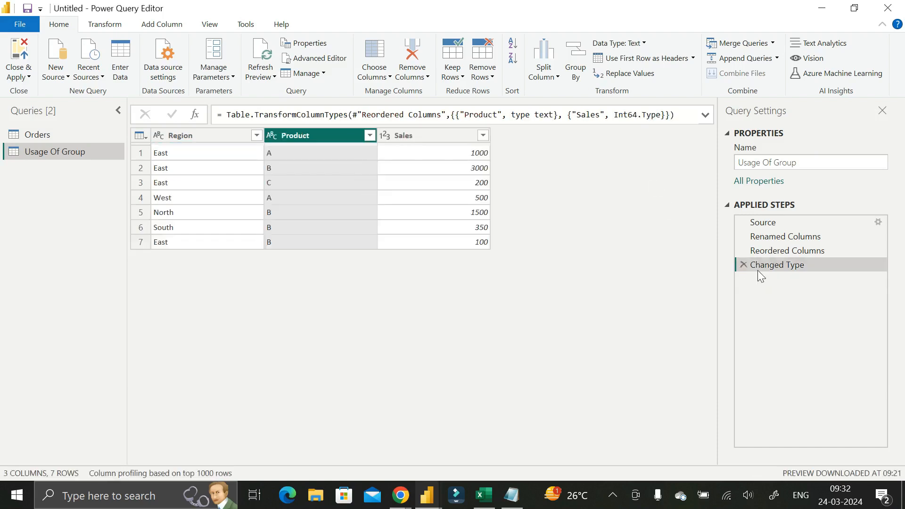
left_click(185, 135)
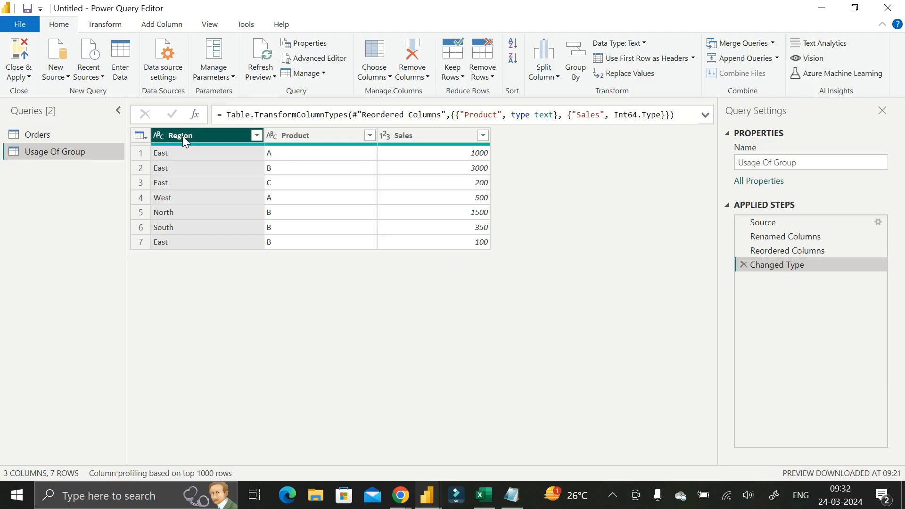
left_click(578, 72)
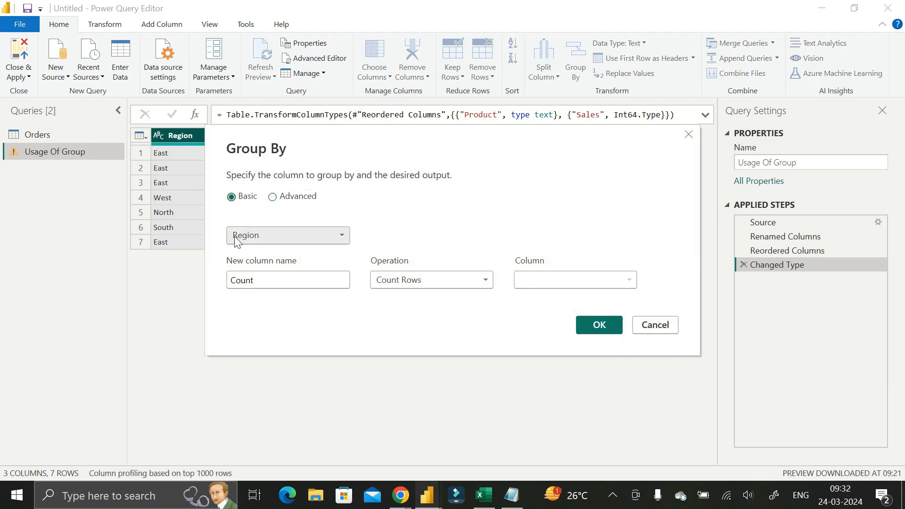
left_click_drag(374, 155, 346, 252)
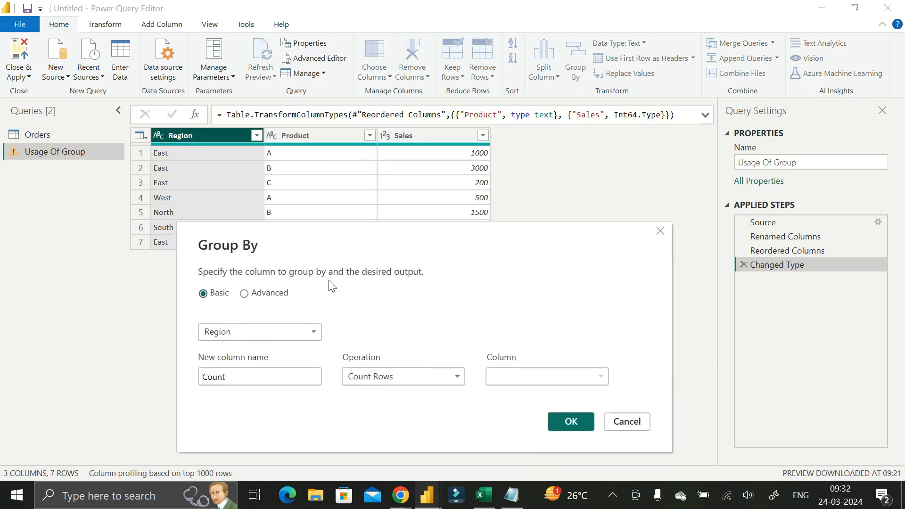
left_click(245, 294)
Add Product as a second grouping column after Region.
left_click_drag(429, 241, 432, 210)
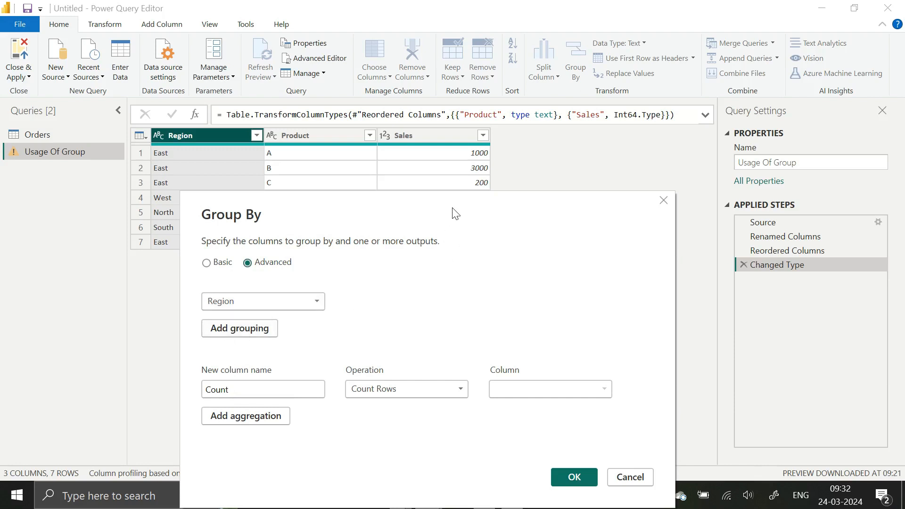
left_click_drag(455, 213, 623, 186)
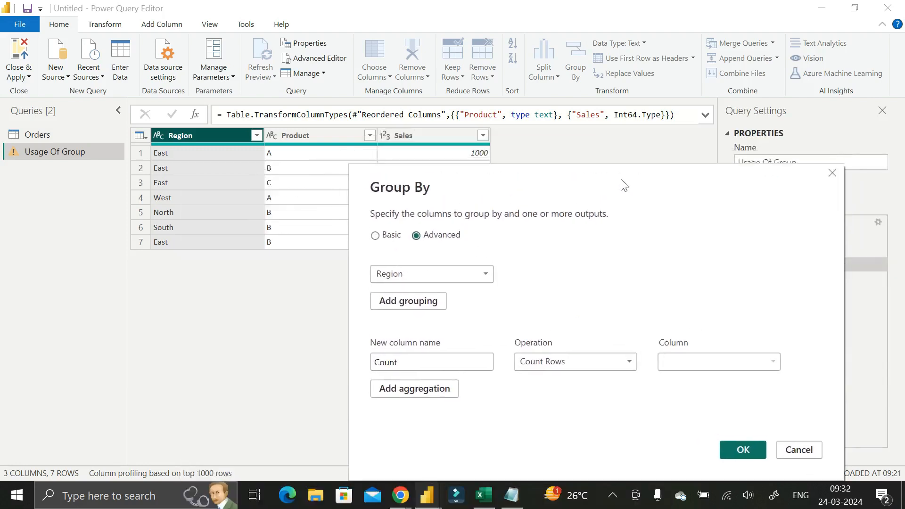
left_click(465, 273)
left_click(465, 273)
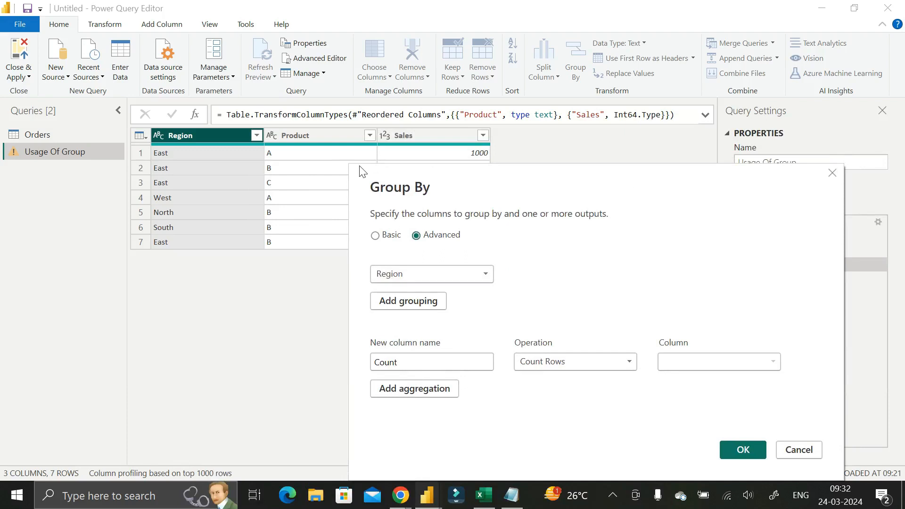
left_click(427, 304)
left_click(424, 301)
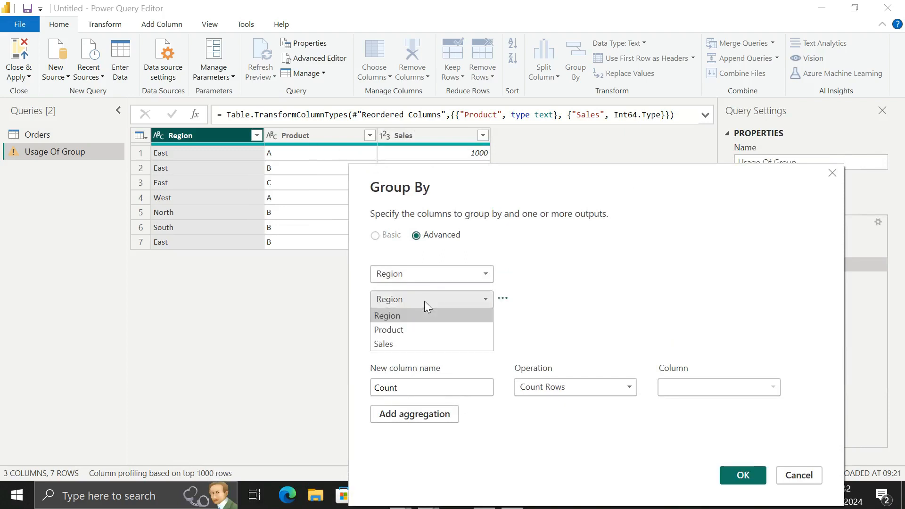
left_click(417, 331)
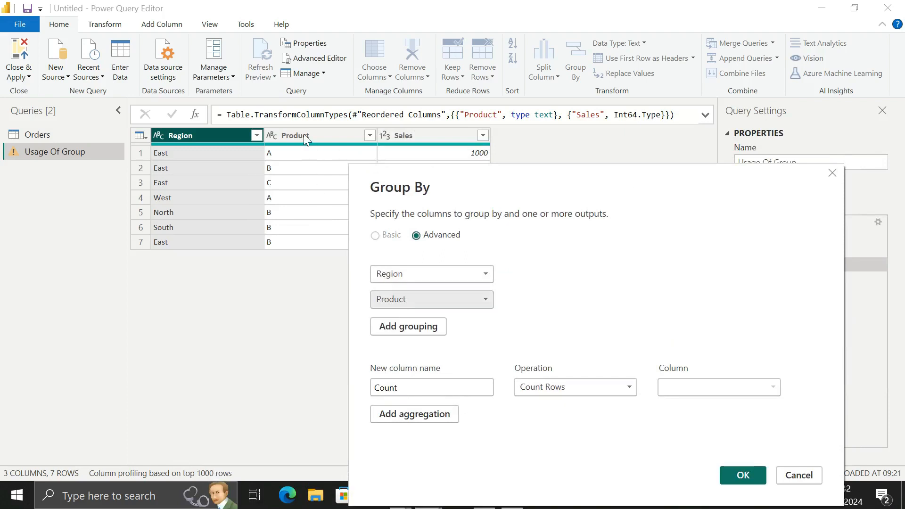
Name the aggregated column Total Sales and set it to the Sum of the Sales column.
left_click_drag(621, 180, 642, 107)
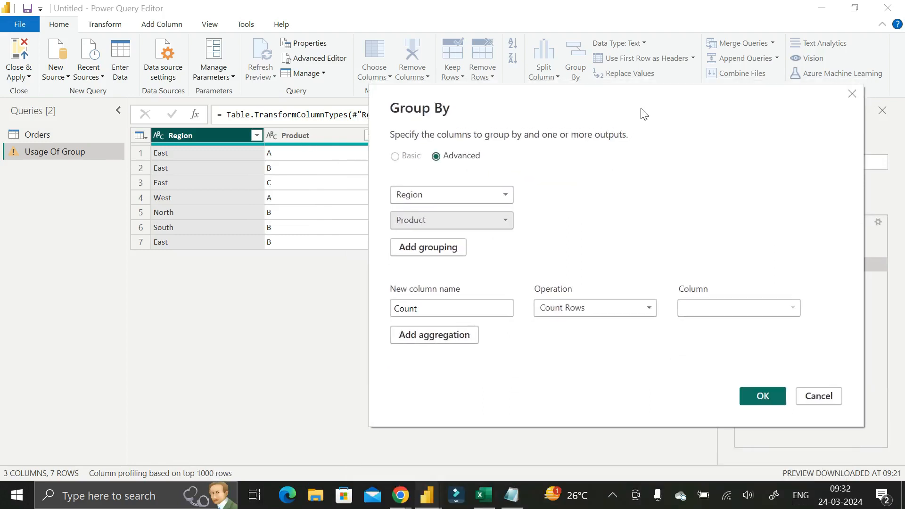
double_click(396, 309)
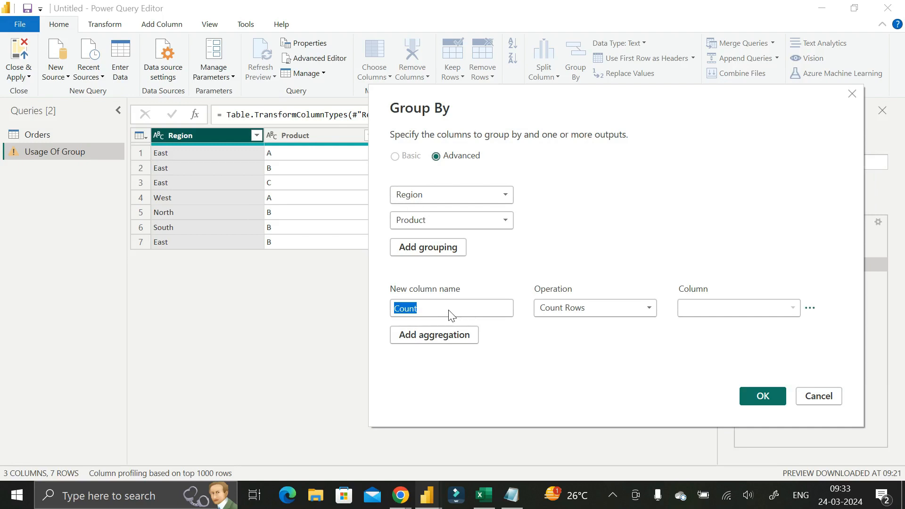
type("T")
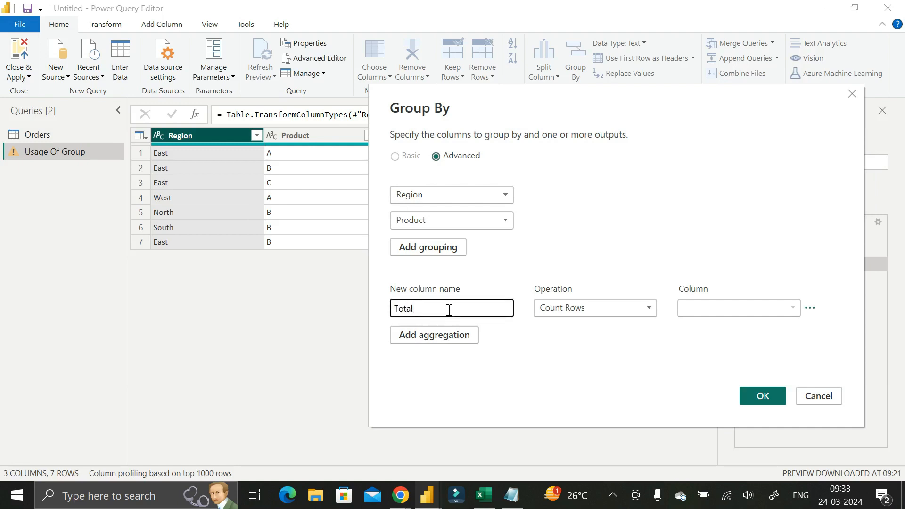
type("otal Sales")
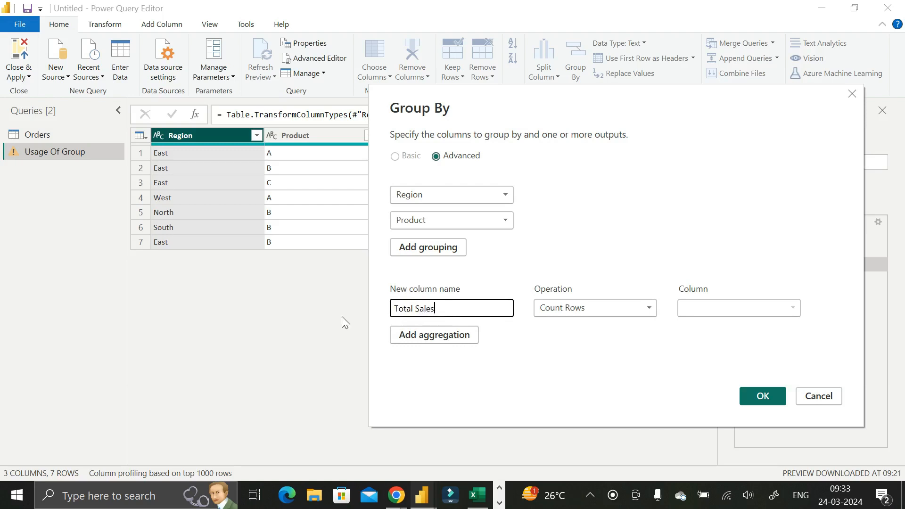
left_click(608, 306)
left_click(601, 325)
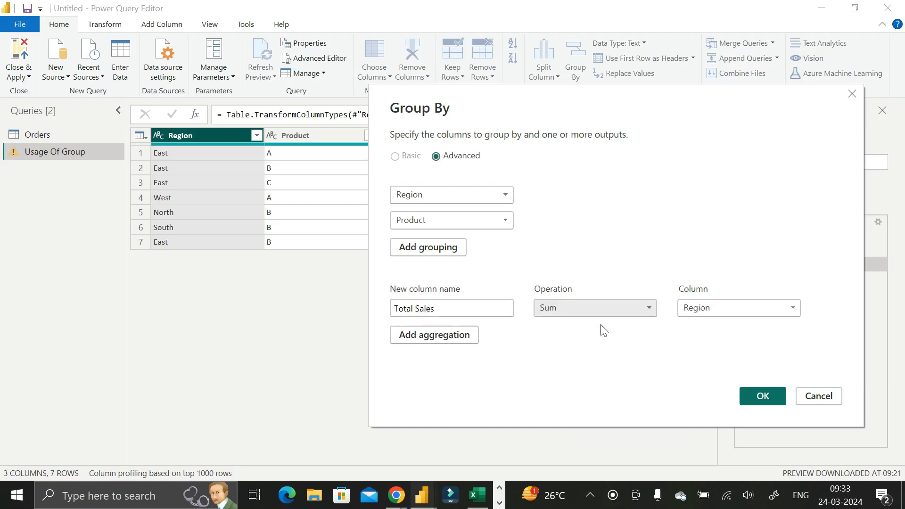
left_click(705, 310)
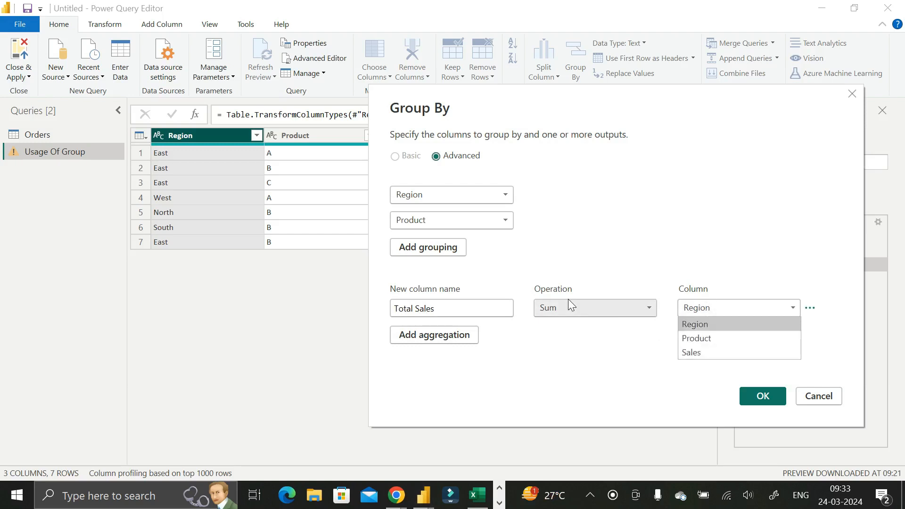
left_click(708, 351)
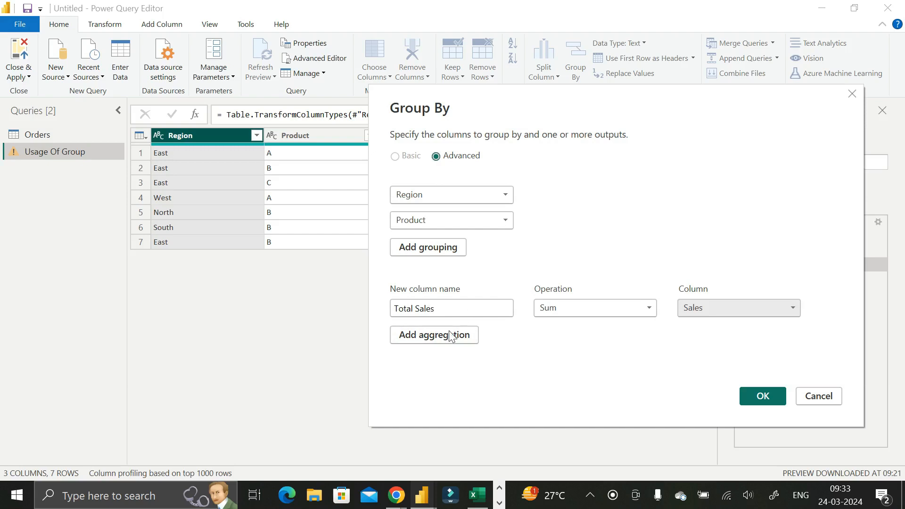
Add and delete an extra blank aggregation, and apply the grouping by Region and Product.
left_click(427, 342)
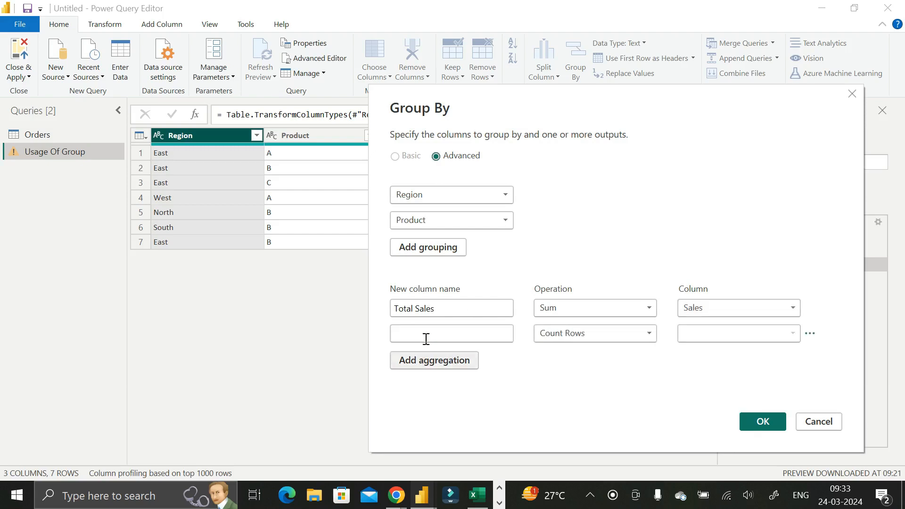
left_click(811, 334)
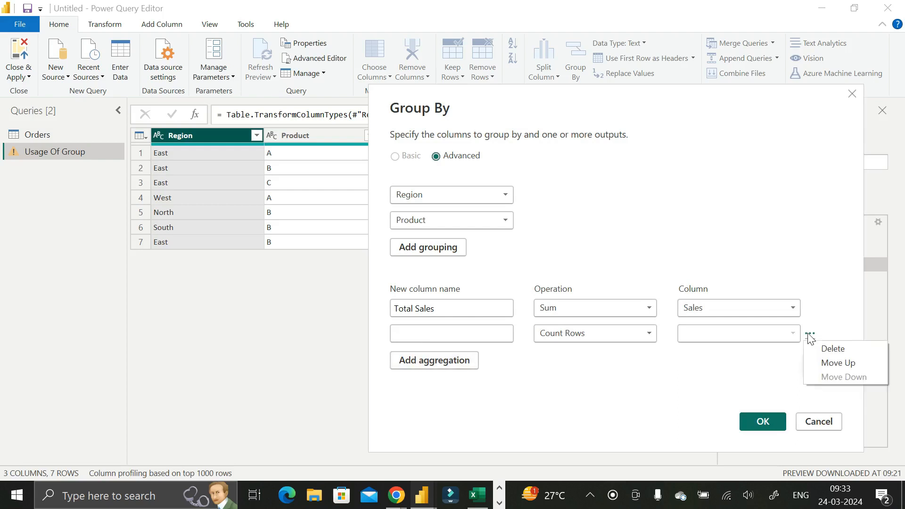
left_click(830, 347)
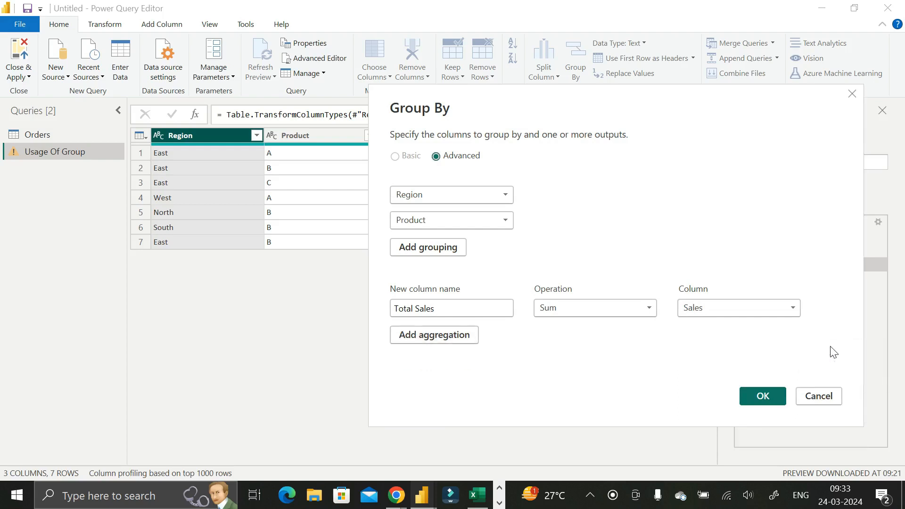
left_click(772, 393)
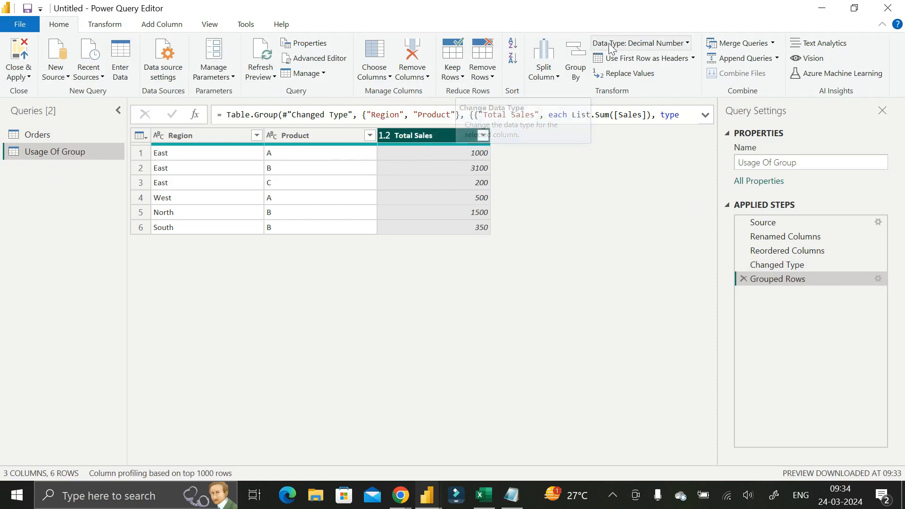
Review the data type choices for Total Sales, try converting the column to Text, and remove that type change.
left_click(384, 136)
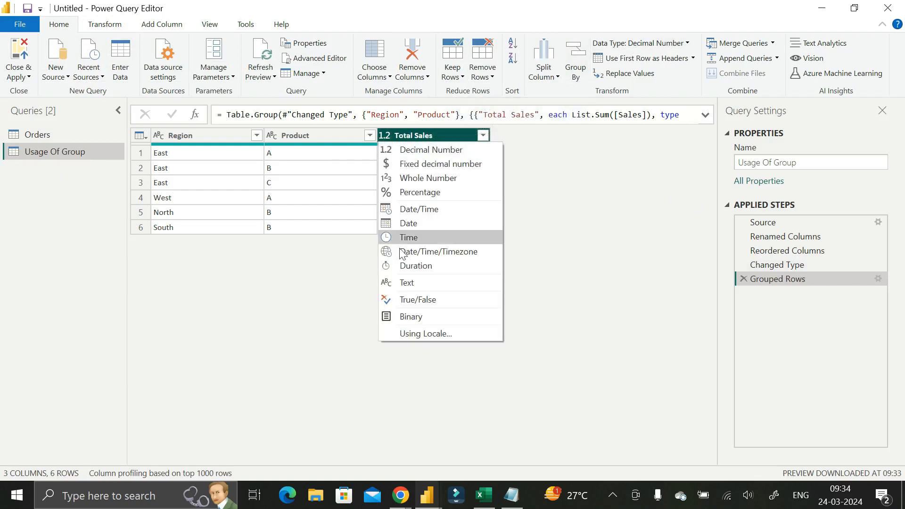
left_click(335, 256)
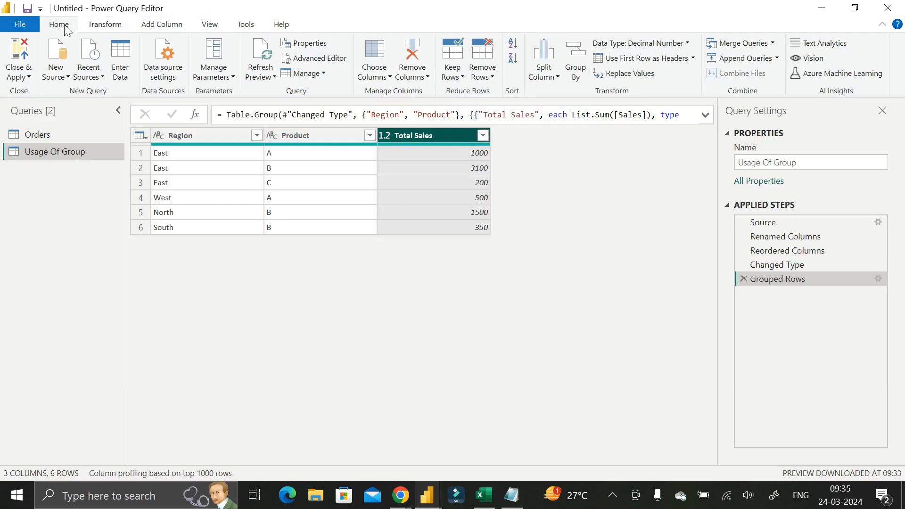
left_click(689, 44)
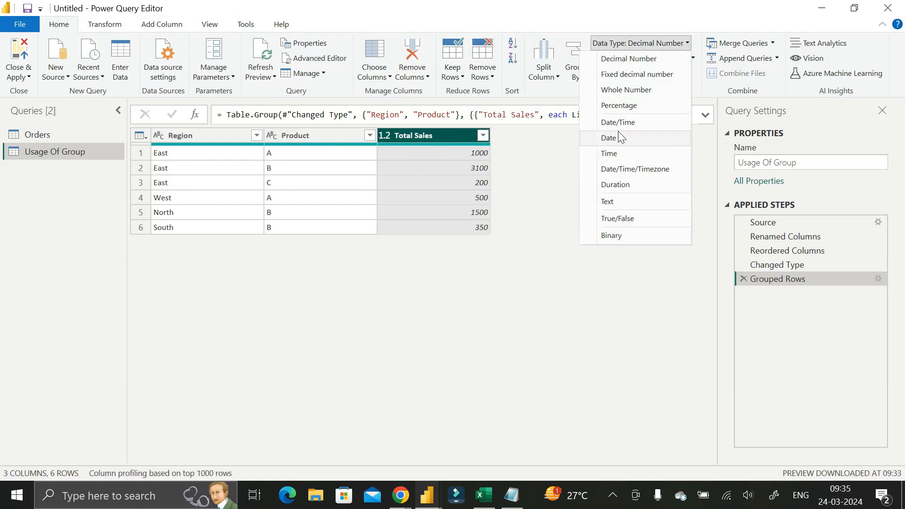
left_click(613, 202)
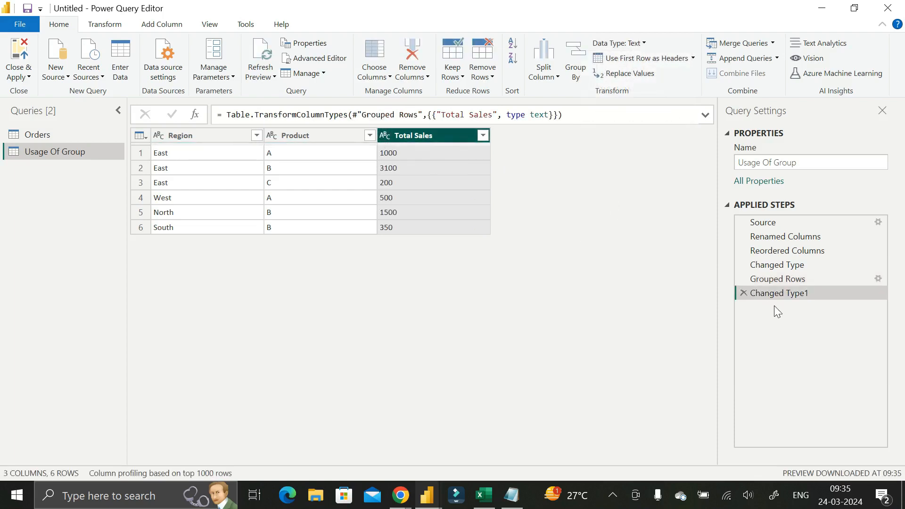
left_click(744, 293)
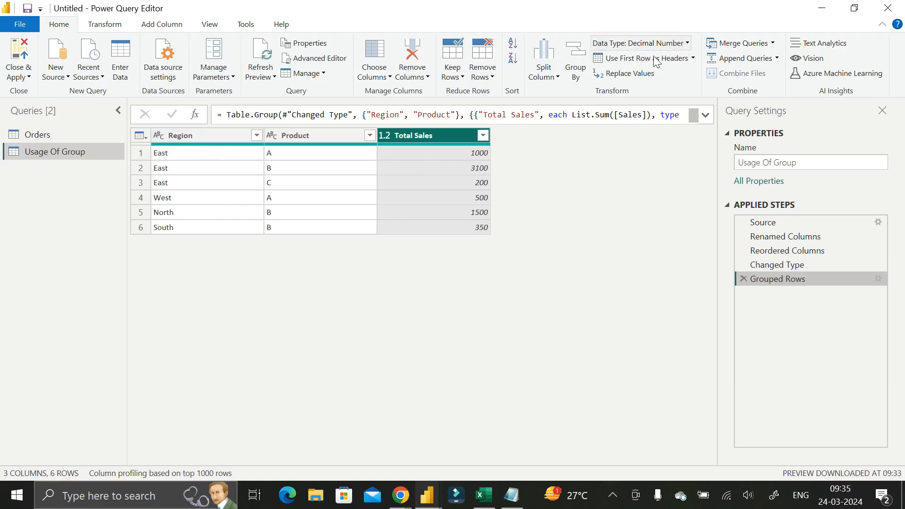
Review the options for using the first row as headers and headers as the first row.
left_click(694, 59)
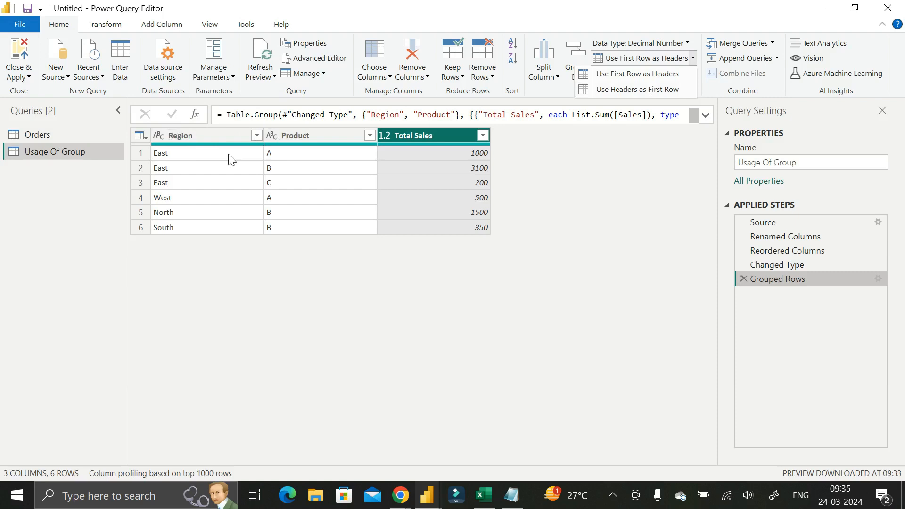
left_click(694, 60)
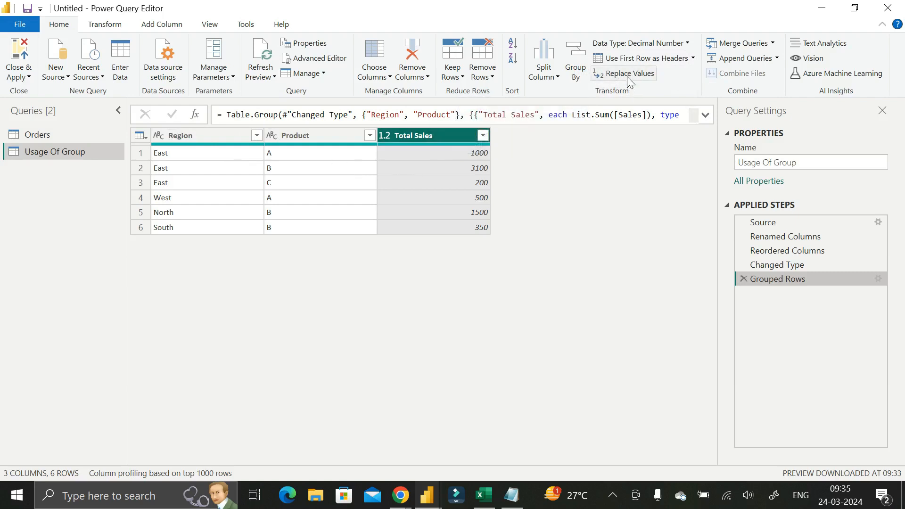
Select the Region column and show the commands available for it.
left_click(203, 138)
right_click(202, 140)
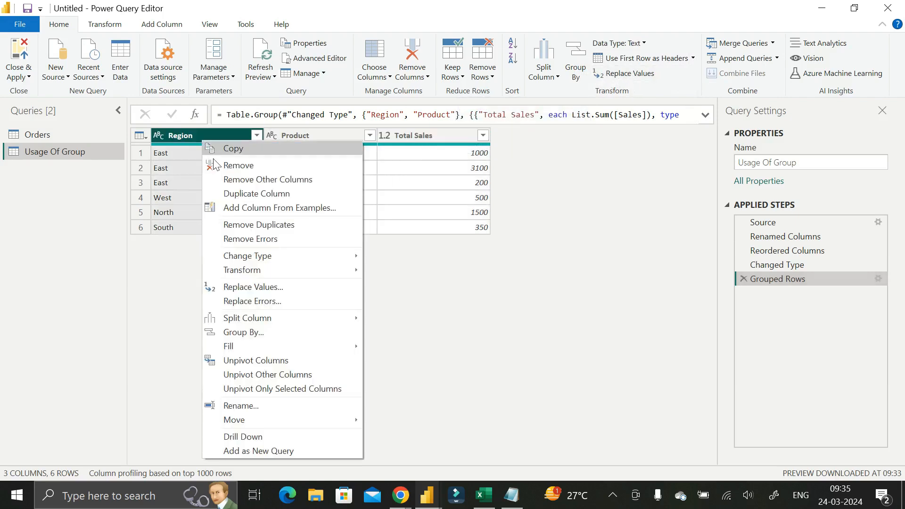
Review the Replace Values dialog for the Region column and close it without replacing anything.
left_click(241, 288)
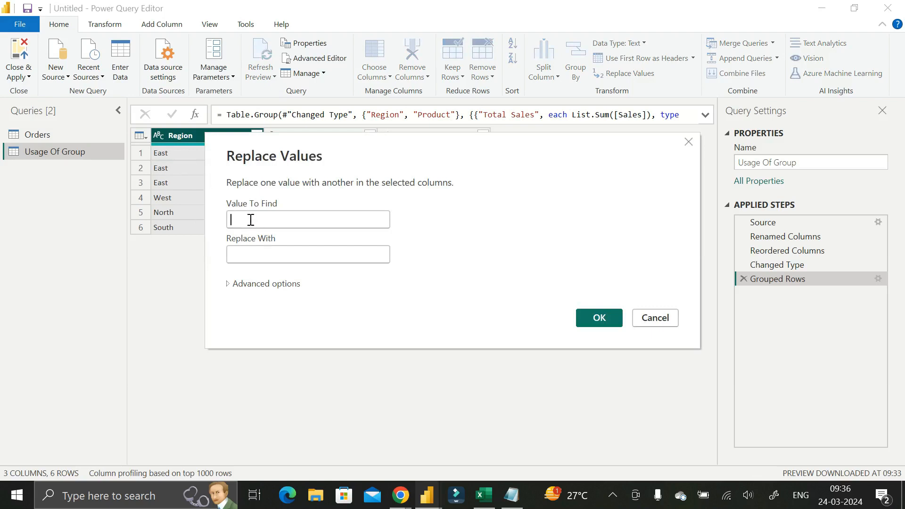
left_click(271, 255)
left_click(271, 255)
left_click(672, 318)
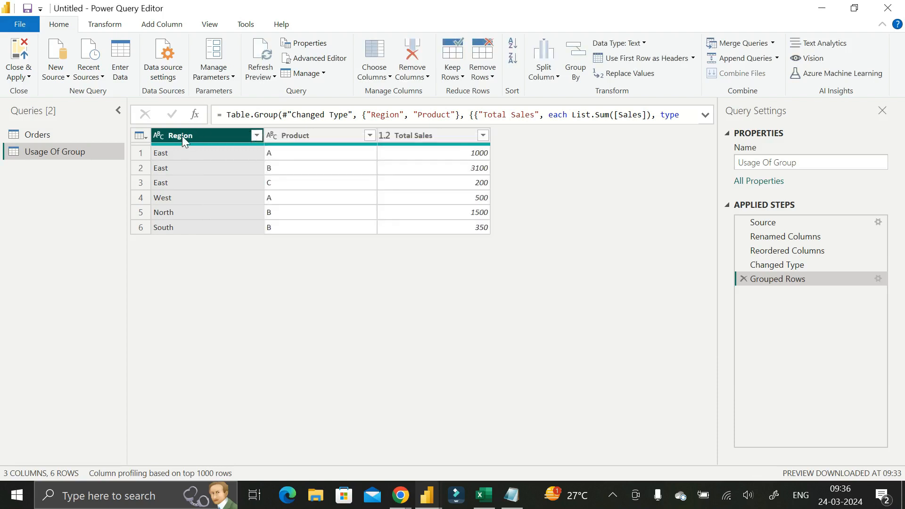
right_click(184, 141)
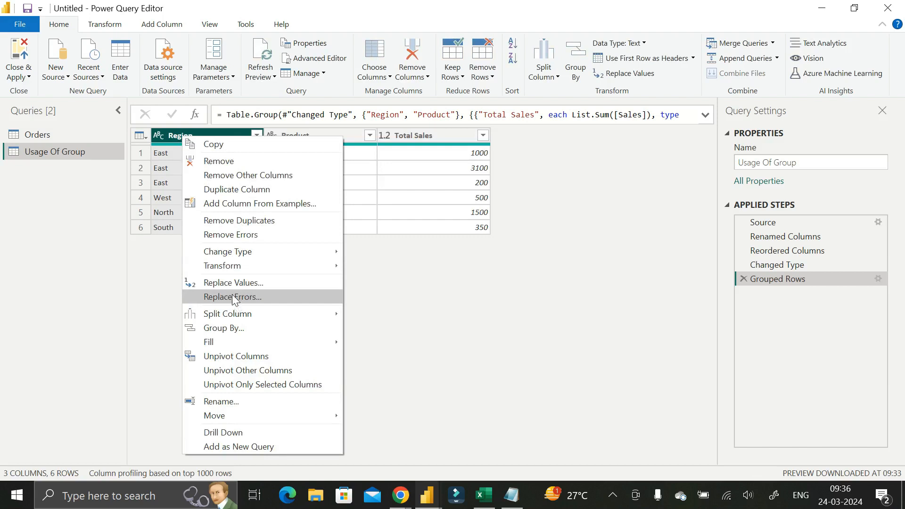
left_click(563, 228)
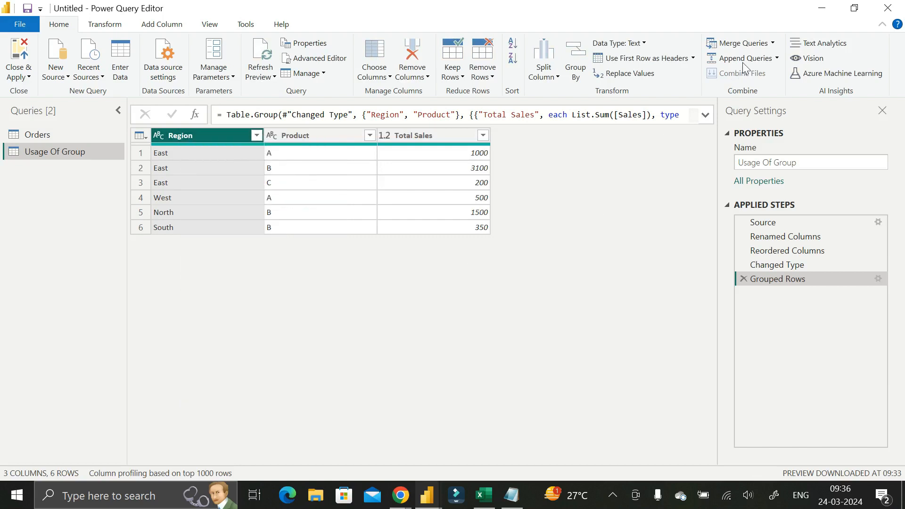
left_click(631, 76)
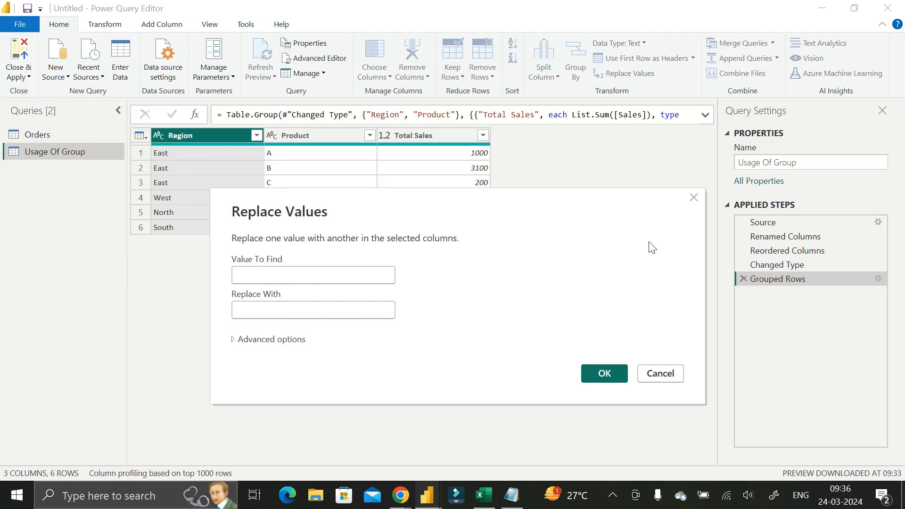
left_click(659, 374)
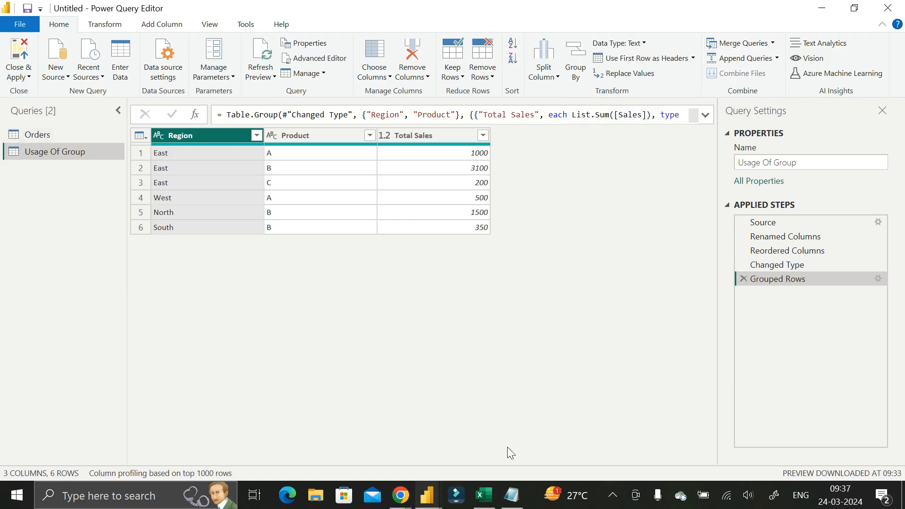
Switch to the ChatGPT conversation in Chrome and read its opening prompt about creating 4 tables for append and merge.
mouse_move(399, 495)
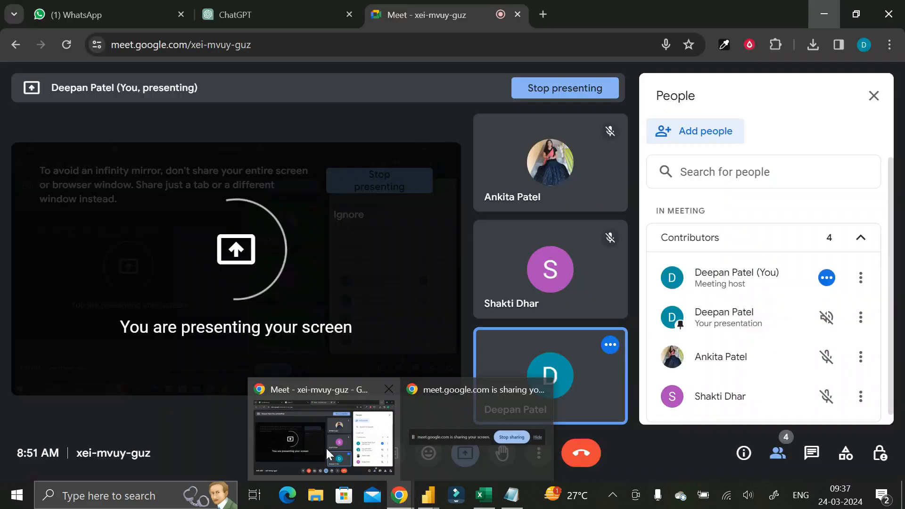
left_click(327, 448)
left_click(258, 15)
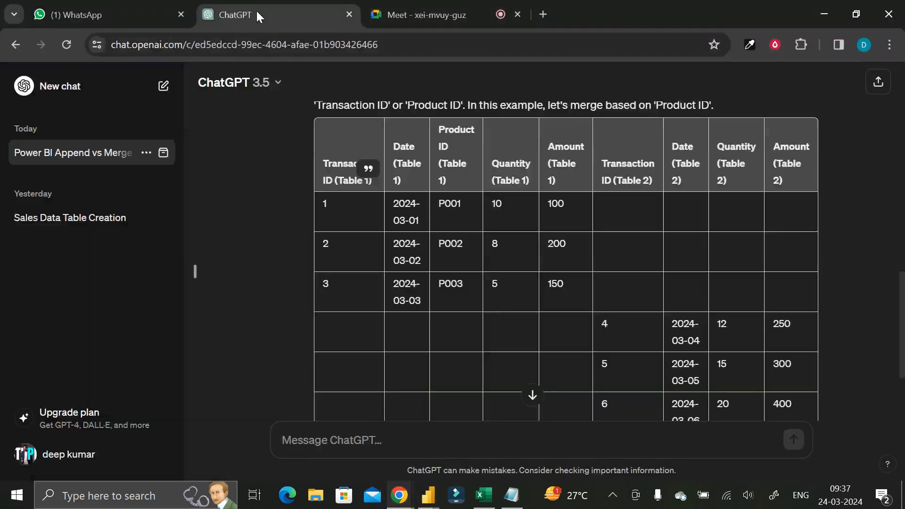
scroll(426, 225, "up", 20)
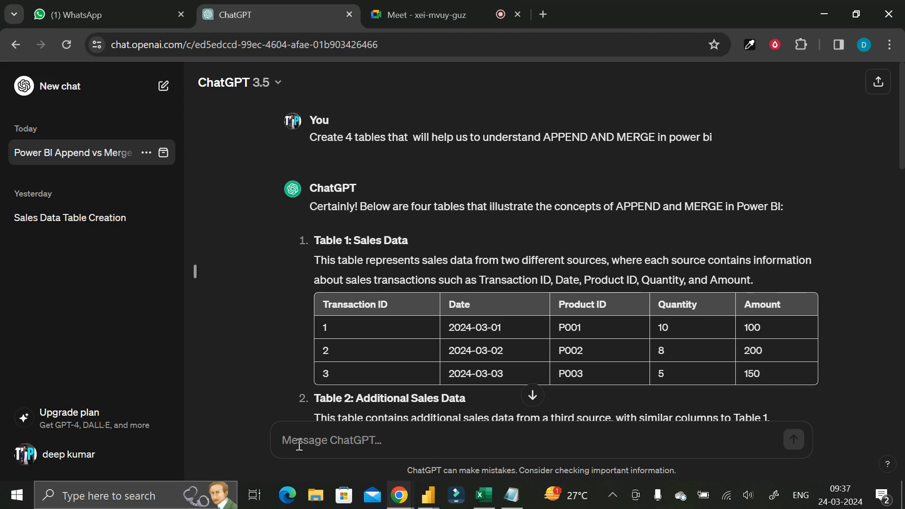
left_click(388, 441)
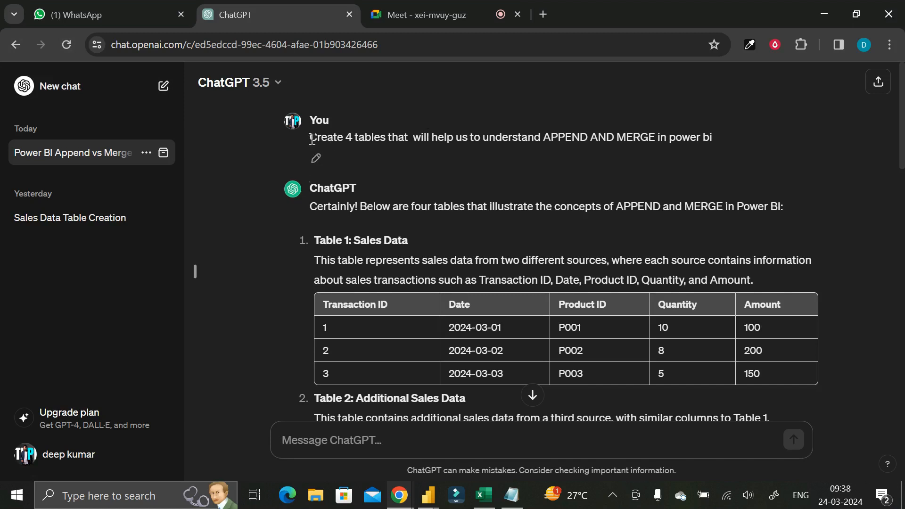
left_click_drag(310, 137, 716, 137)
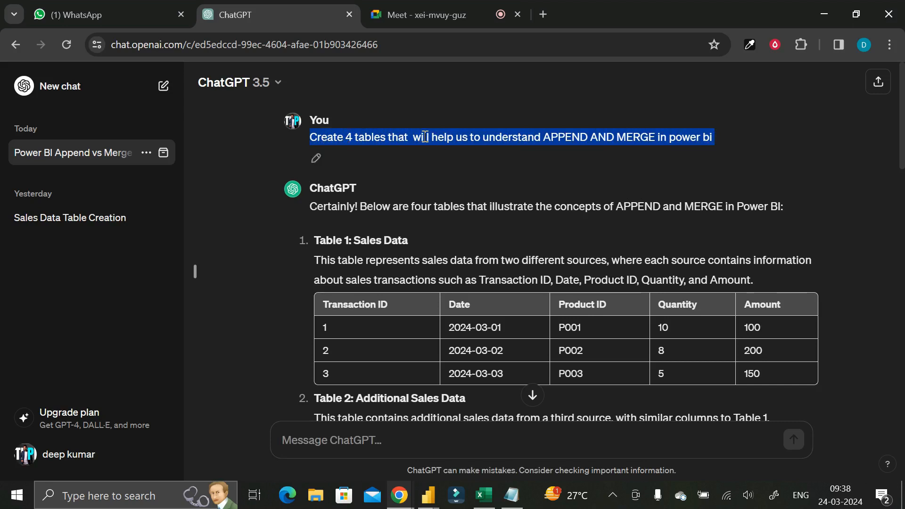
left_click(732, 140)
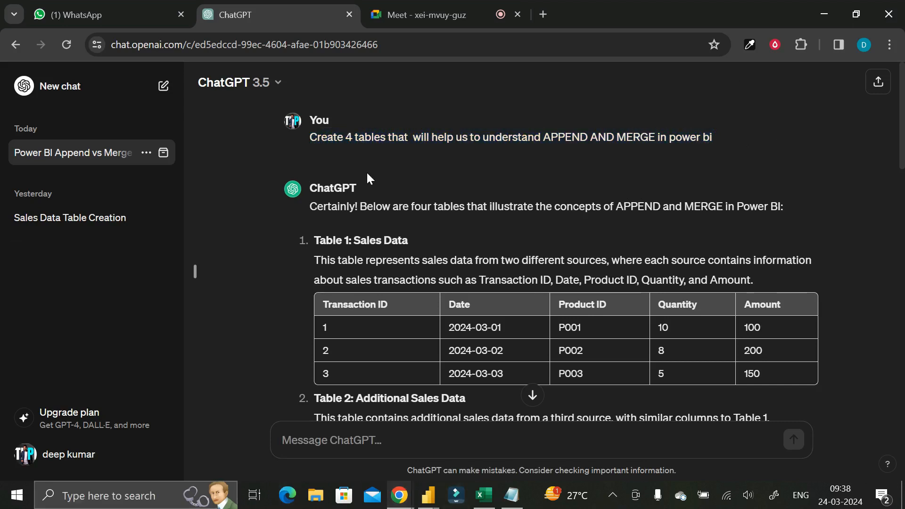
left_click_drag(311, 137, 725, 135)
left_click(358, 141)
left_click_drag(329, 139, 713, 138)
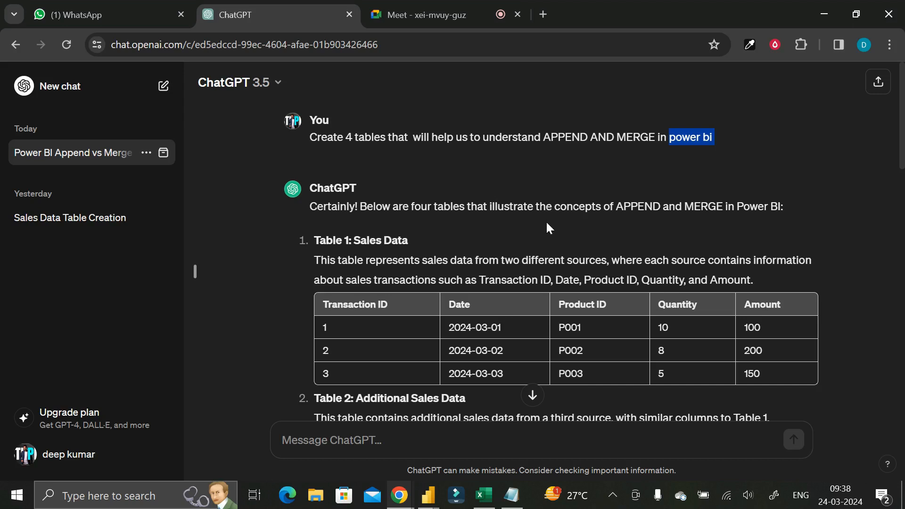
left_click(423, 441)
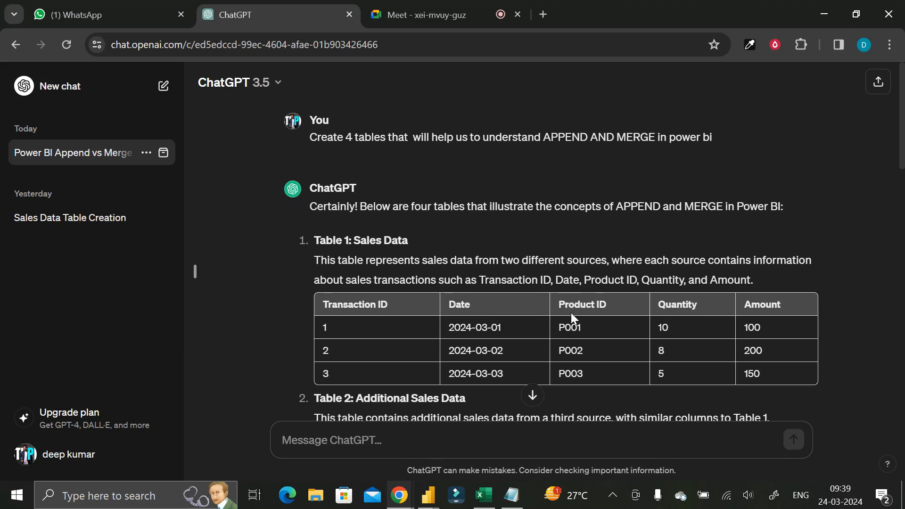
Examine the title and column headings of Table 1: Sales Data in the ChatGPT answer.
scroll(571, 315, "down", 1)
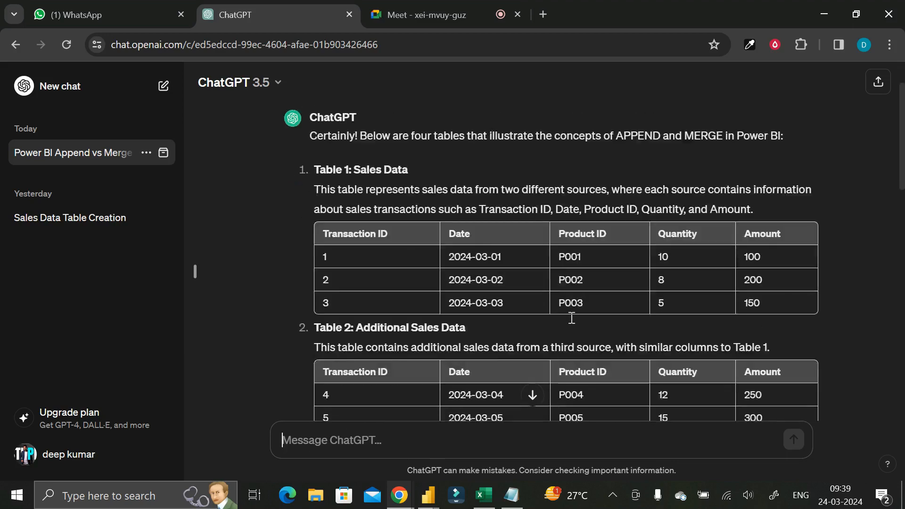
scroll(525, 311, "up", 1)
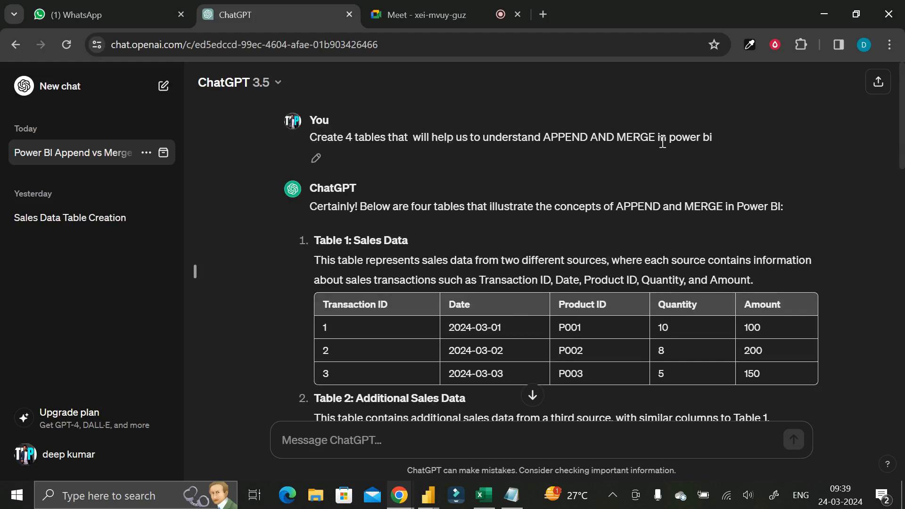
scroll(657, 182, "down", 2)
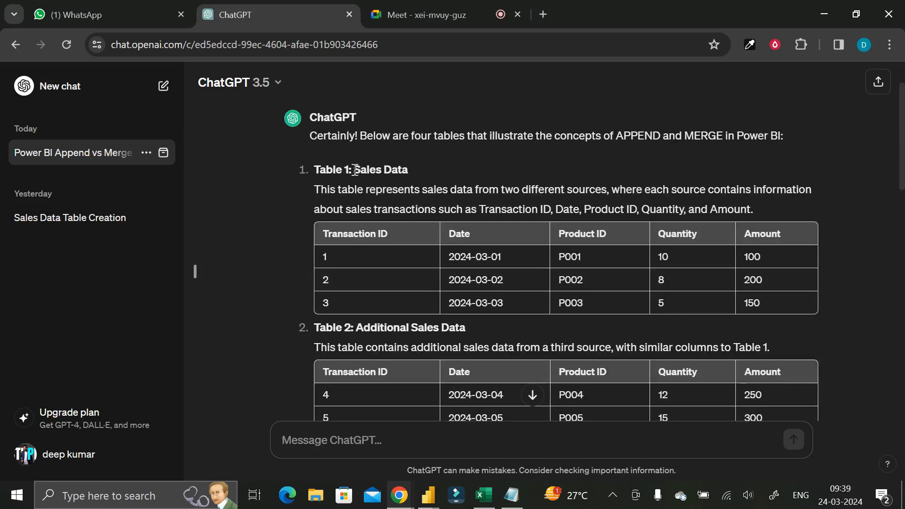
left_click_drag(355, 170, 411, 169)
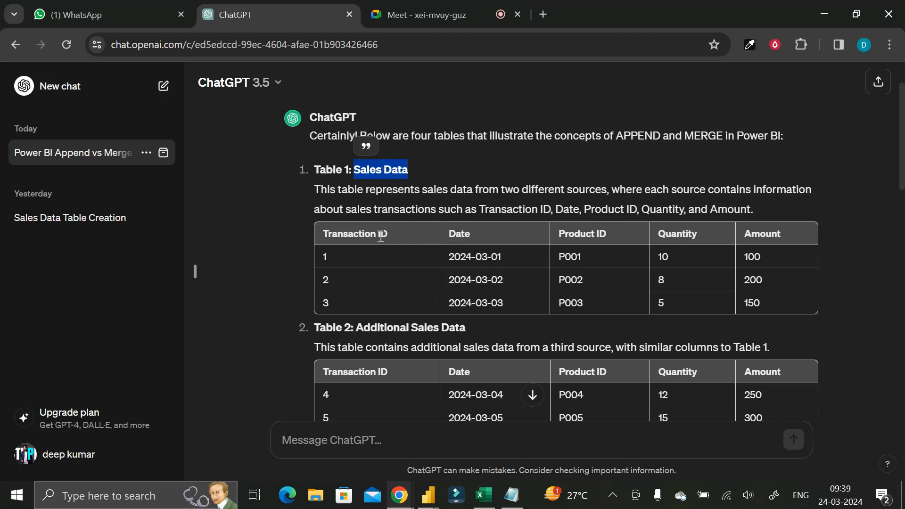
left_click_drag(321, 234, 388, 234)
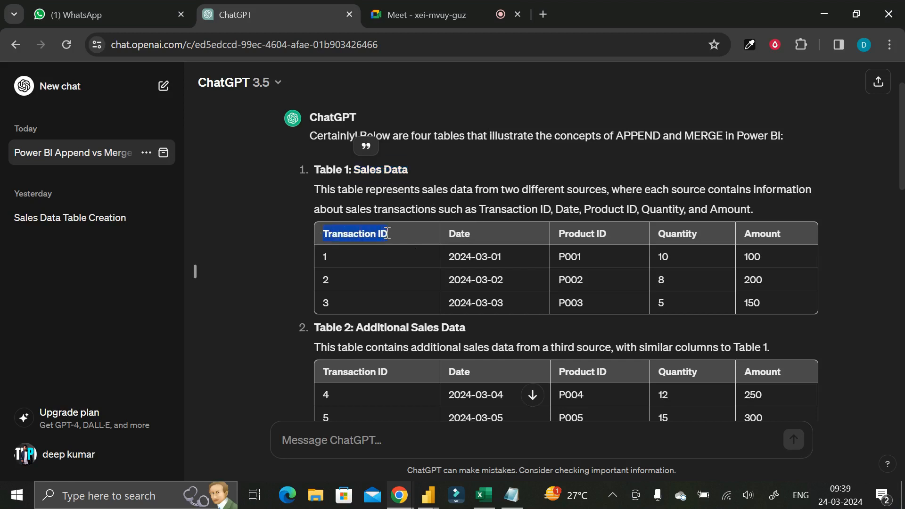
left_click_drag(446, 234, 478, 239)
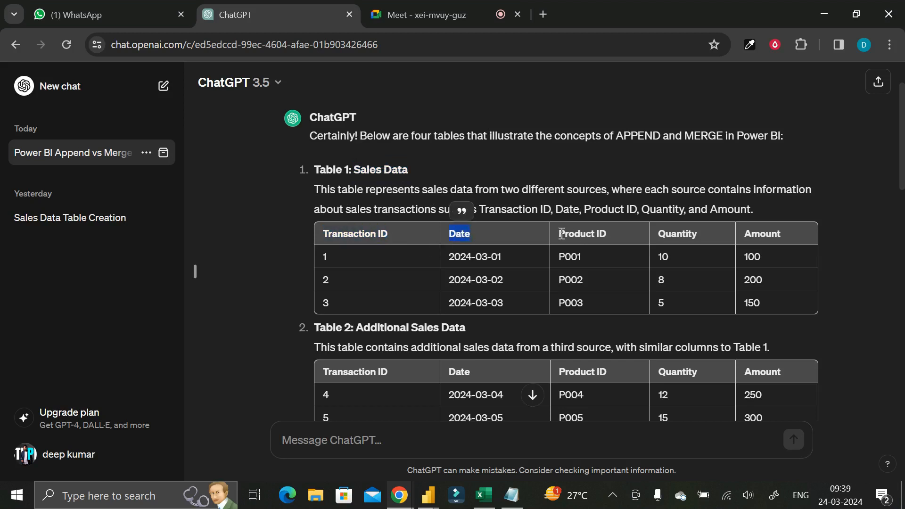
left_click_drag(560, 235, 619, 236)
left_click(694, 232)
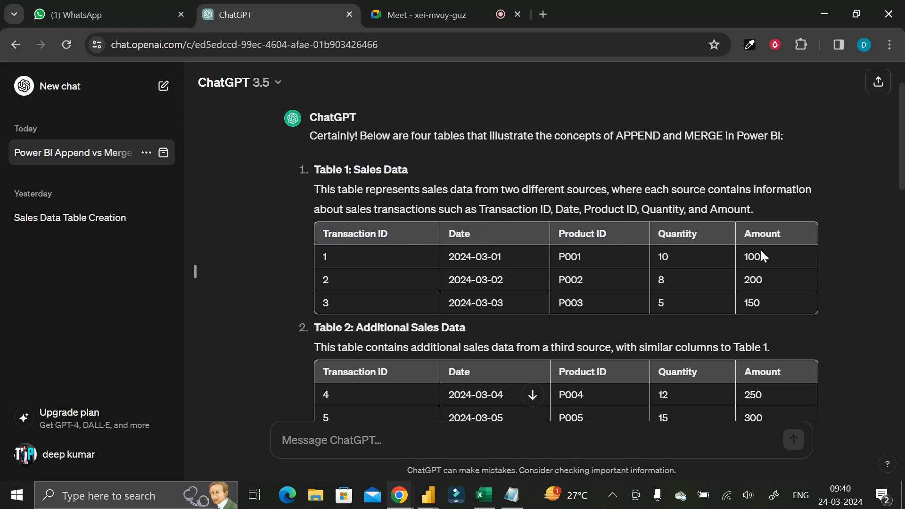
scroll(760, 254, "down", 1)
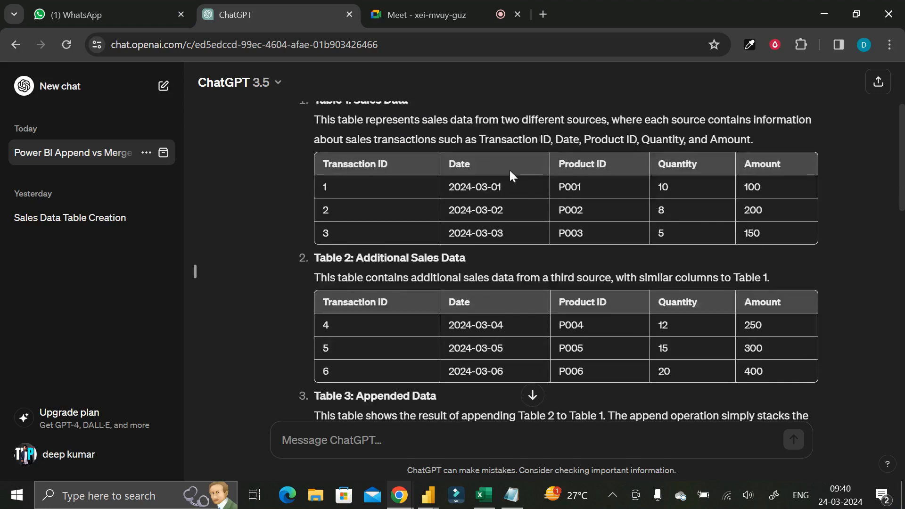
scroll(510, 171, "up", 1)
Compare the titles, columns and rows of Table 1: Sales Data and Table 2: Additional Sales Data.
left_click_drag(354, 170, 409, 169)
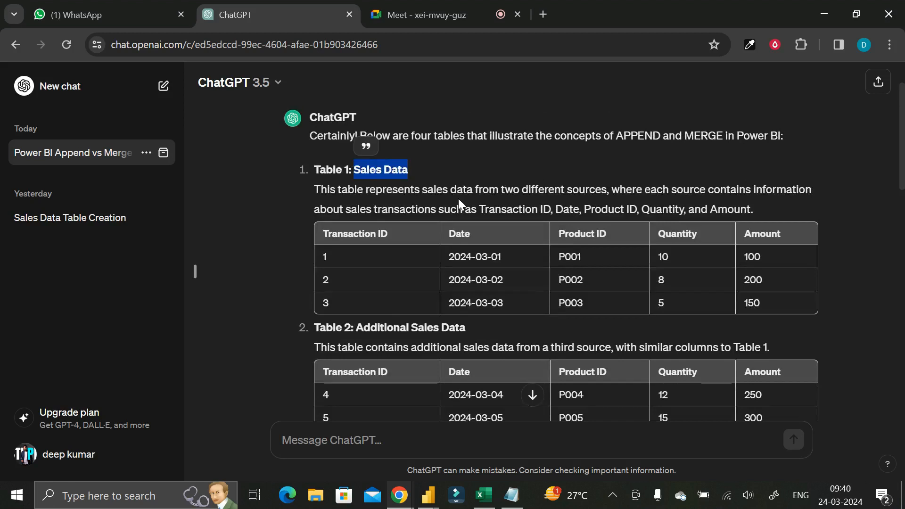
scroll(458, 200, "down", 1)
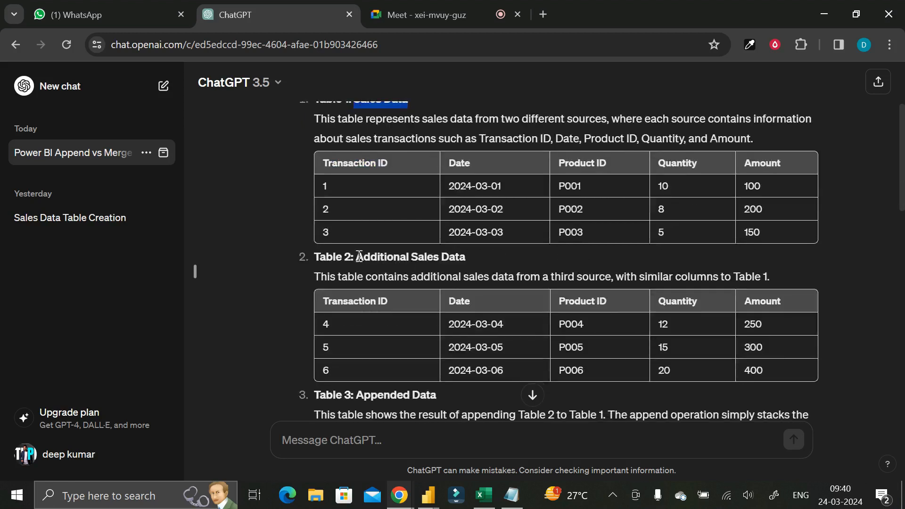
left_click_drag(356, 258, 466, 259)
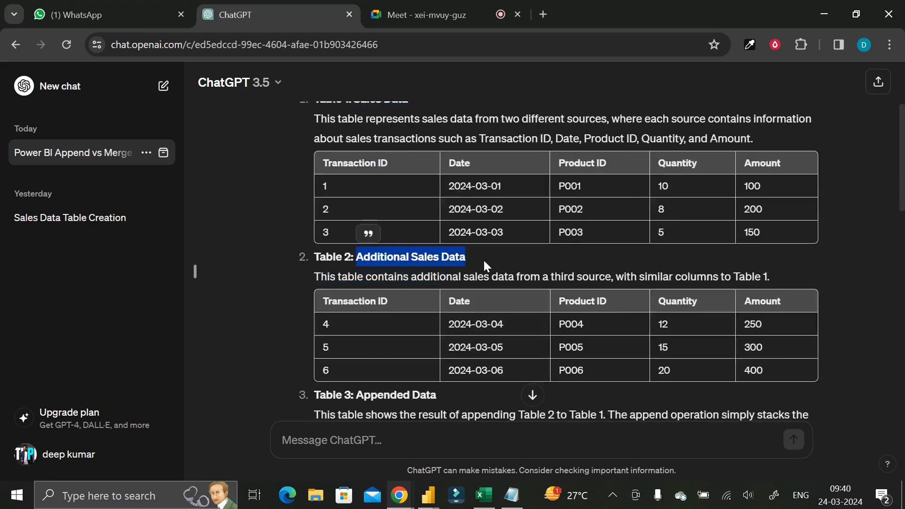
scroll(483, 259, "down", 1)
scroll(365, 201, "up", 1)
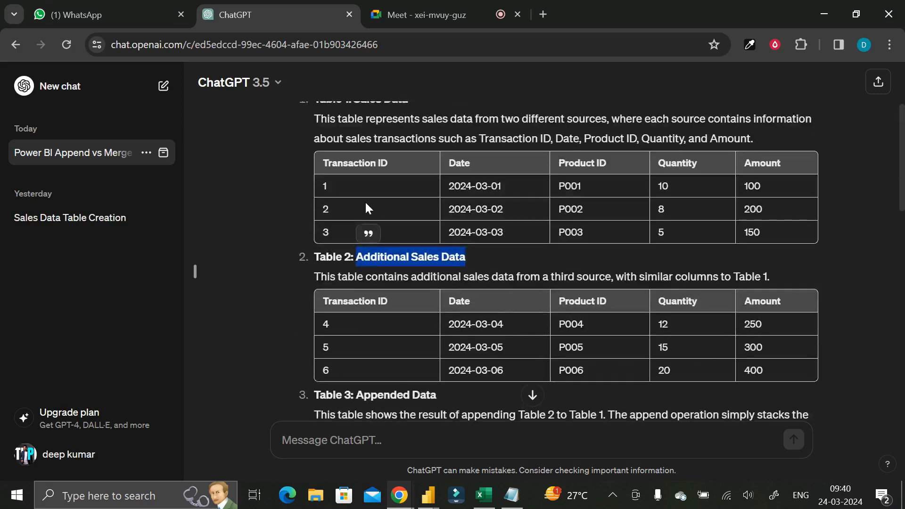
left_click(357, 304)
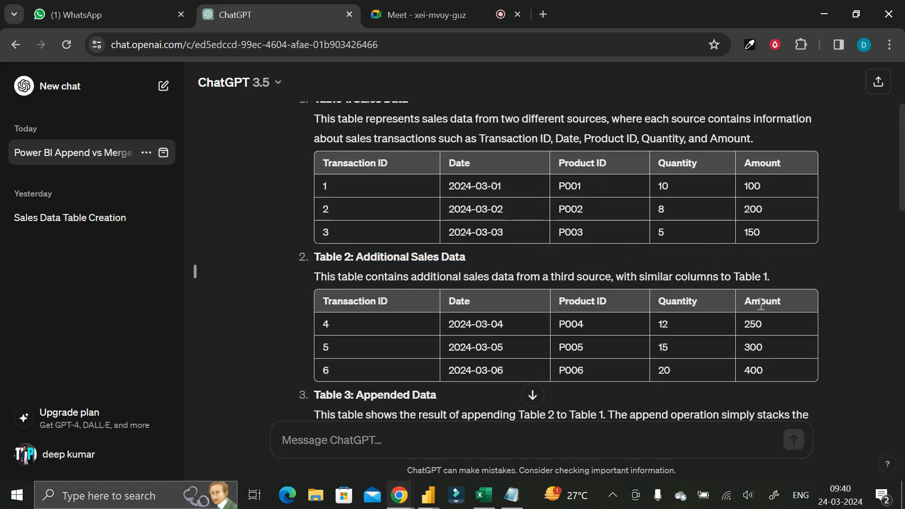
scroll(466, 139, "up", 2)
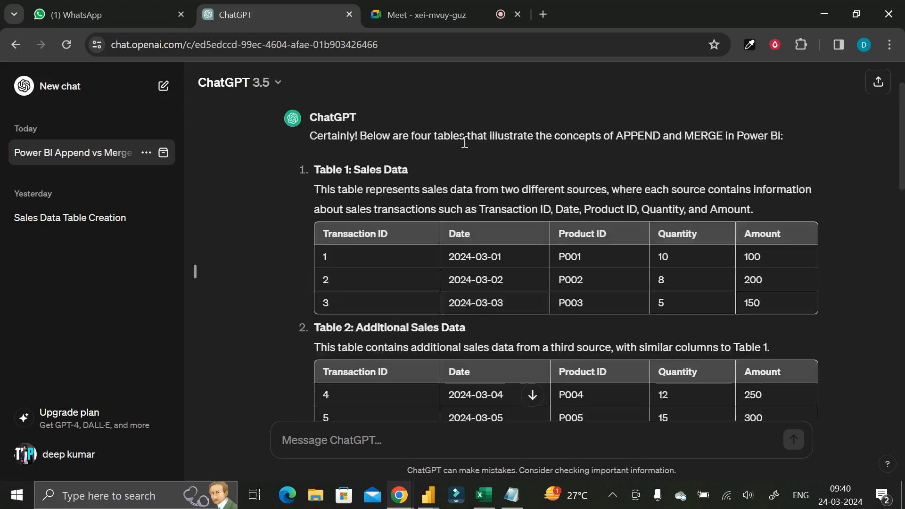
left_click_drag(355, 166, 423, 165)
scroll(423, 167, "down", 2)
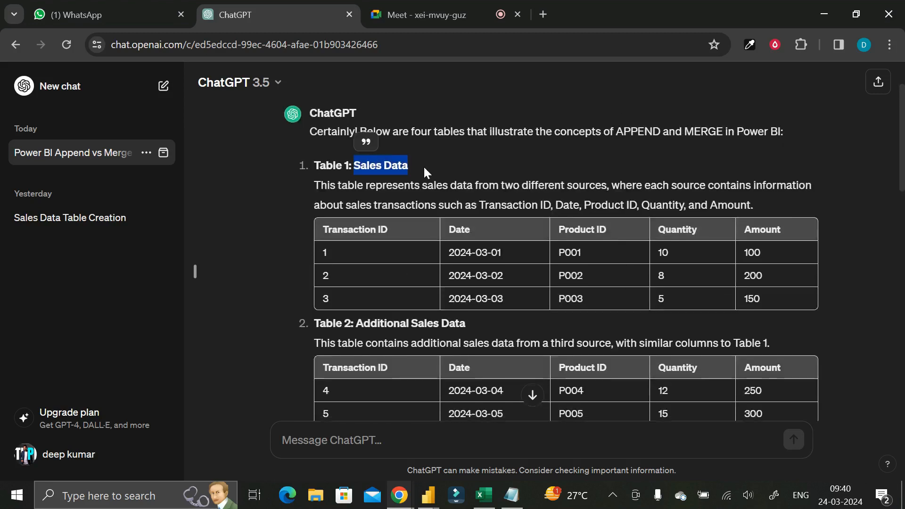
left_click_drag(357, 257, 473, 260)
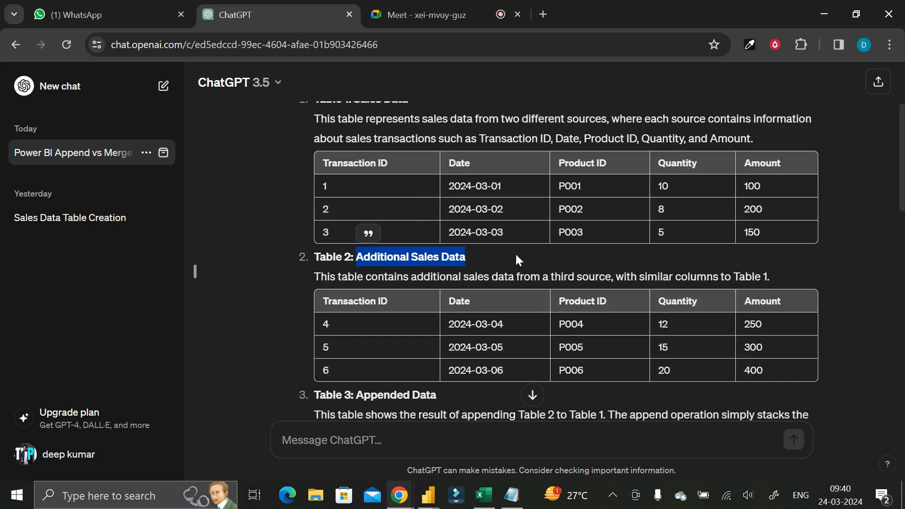
left_click(381, 161)
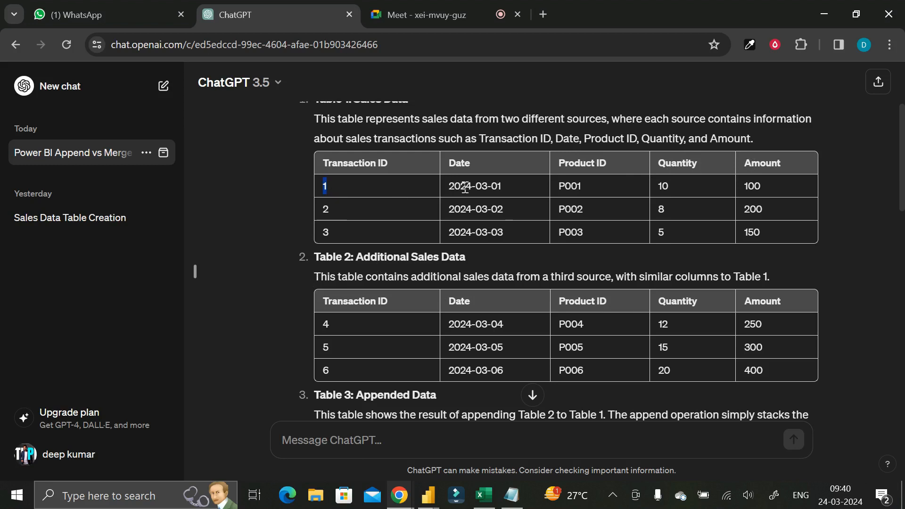
left_click(498, 189)
scroll(378, 176, "up", 1)
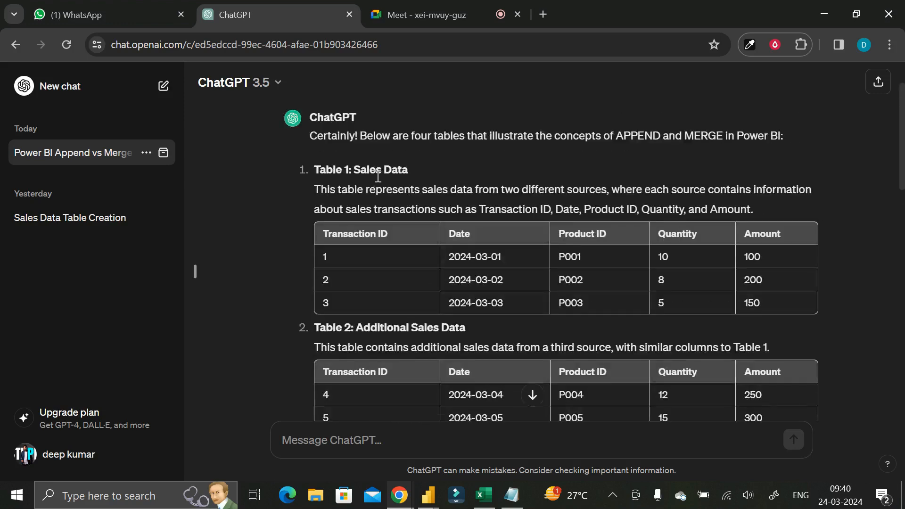
left_click_drag(362, 170, 408, 171)
scroll(382, 259, "down", 1)
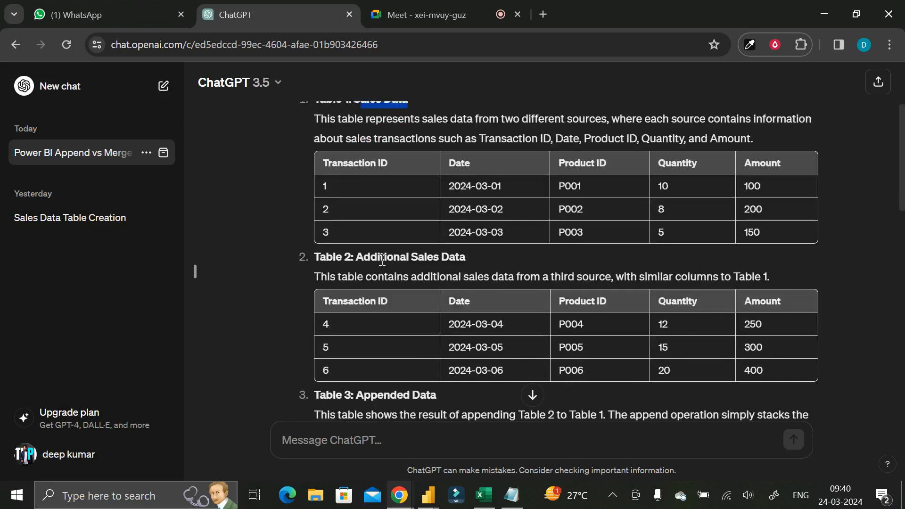
left_click_drag(356, 260, 527, 256)
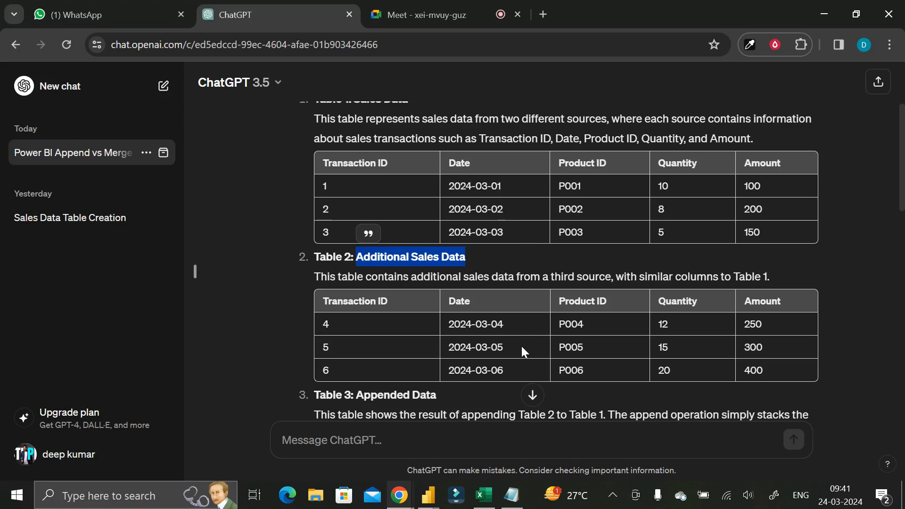
Switch to the Power Query Editor, look at the Append Queries command, and return to the ChatGPT answer.
mouse_move(430, 498)
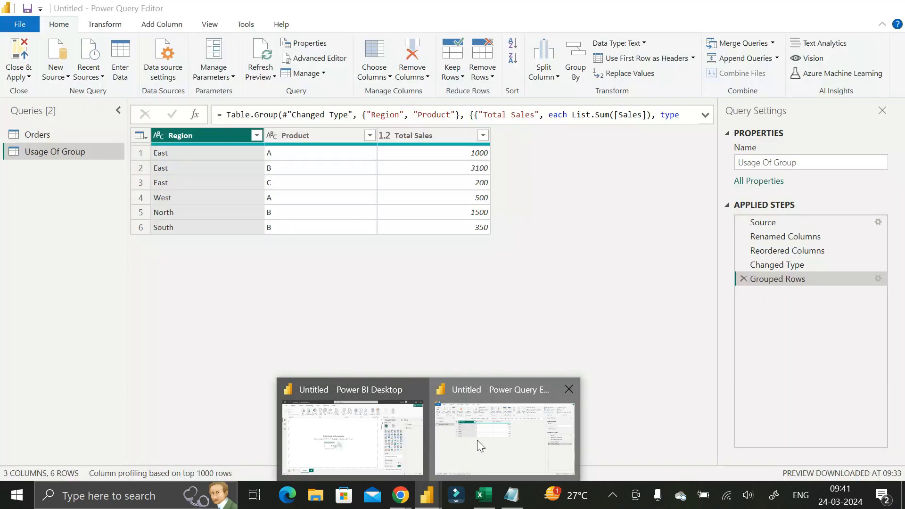
left_click(477, 440)
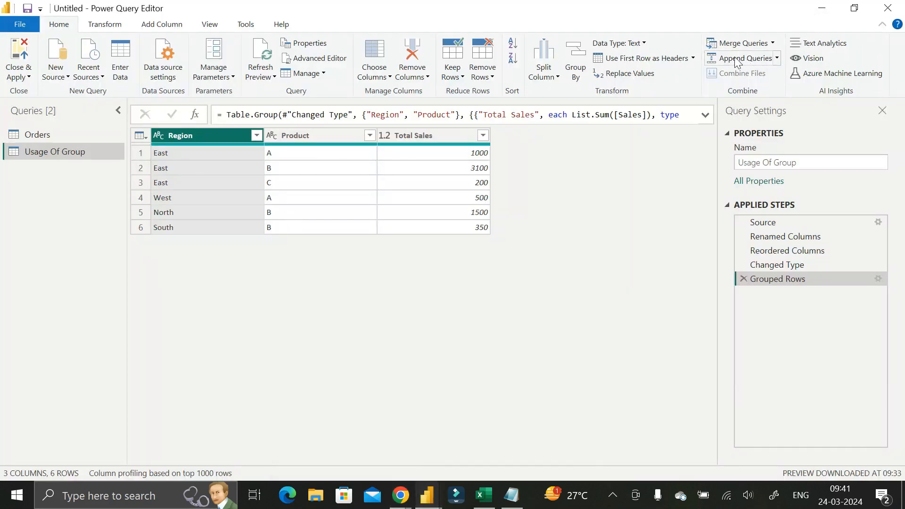
left_click(822, 9)
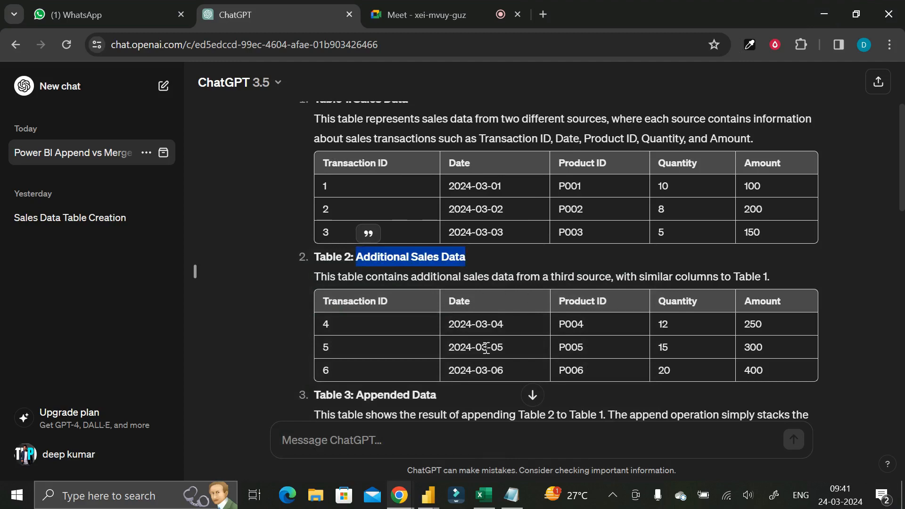
Review the titles and contents of Table 1: Sales Data and Table 2: Additional Sales Data as the append sources.
scroll(434, 172, "up", 2)
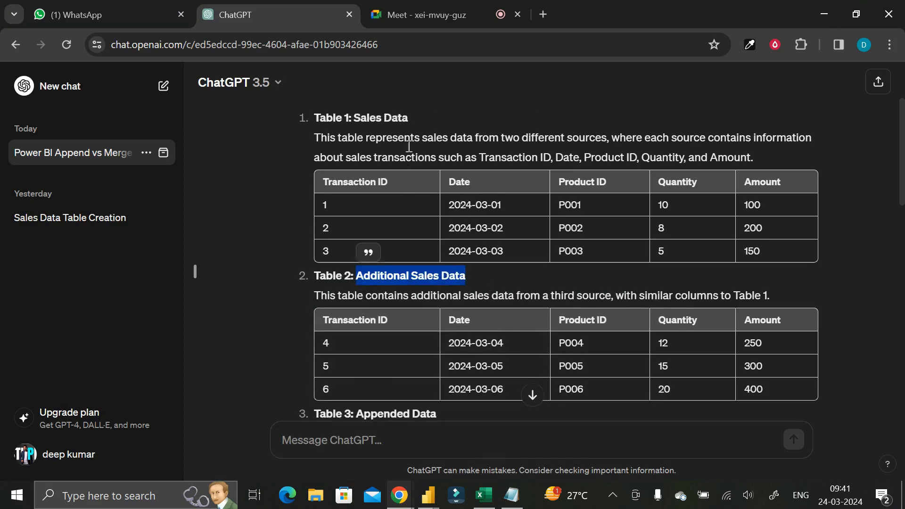
left_click_drag(354, 170, 411, 169)
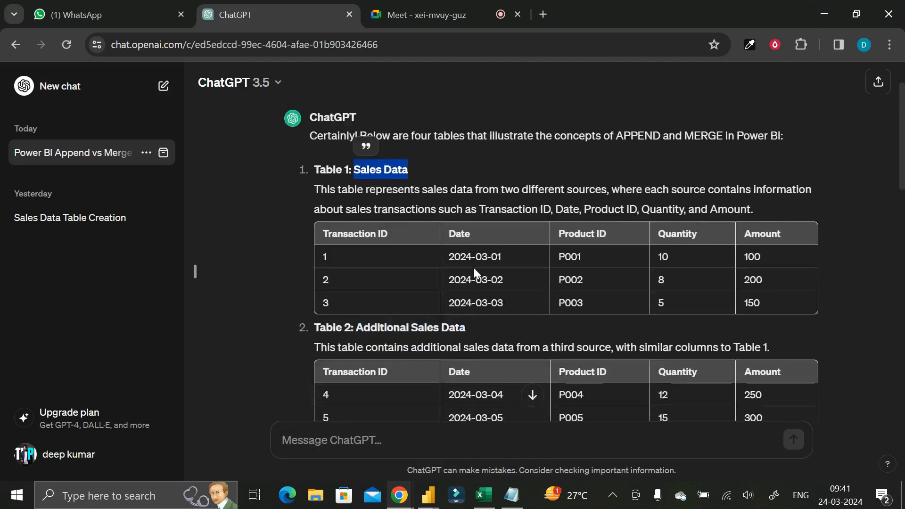
scroll(474, 268, "down", 2)
left_click_drag(360, 256, 467, 257)
scroll(528, 272, "down", 4)
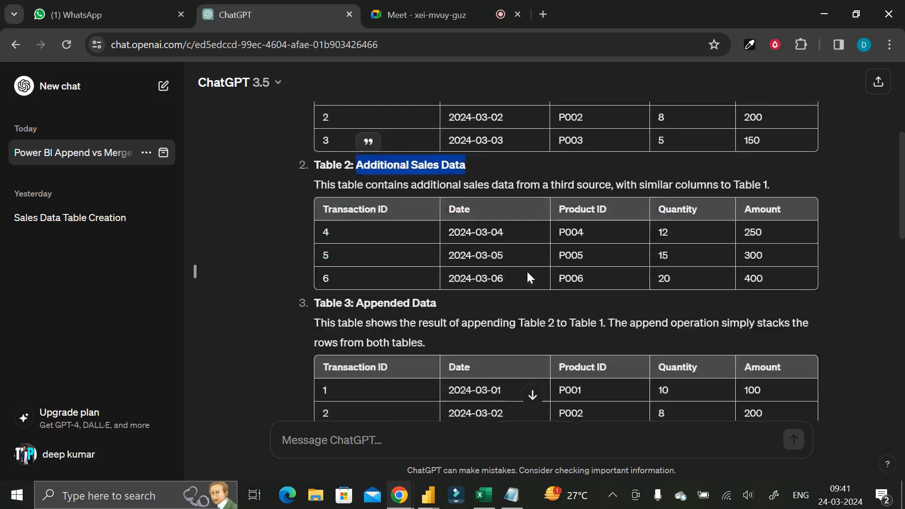
scroll(525, 268, "up", 2)
scroll(525, 265, "down", 4)
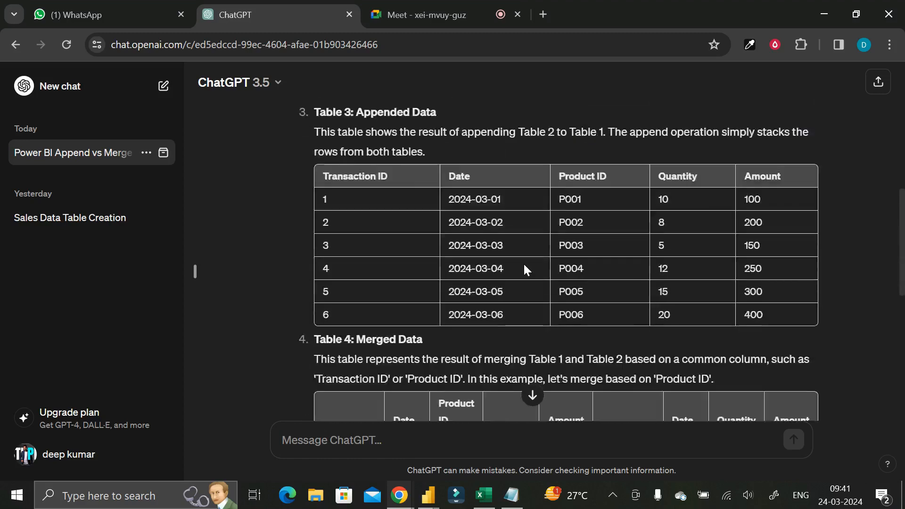
Compare the rows of Table 3: Appended Data with the rows of Tables 1 and 2.
scroll(520, 261, "up", 2)
left_click_drag(357, 183, 441, 185)
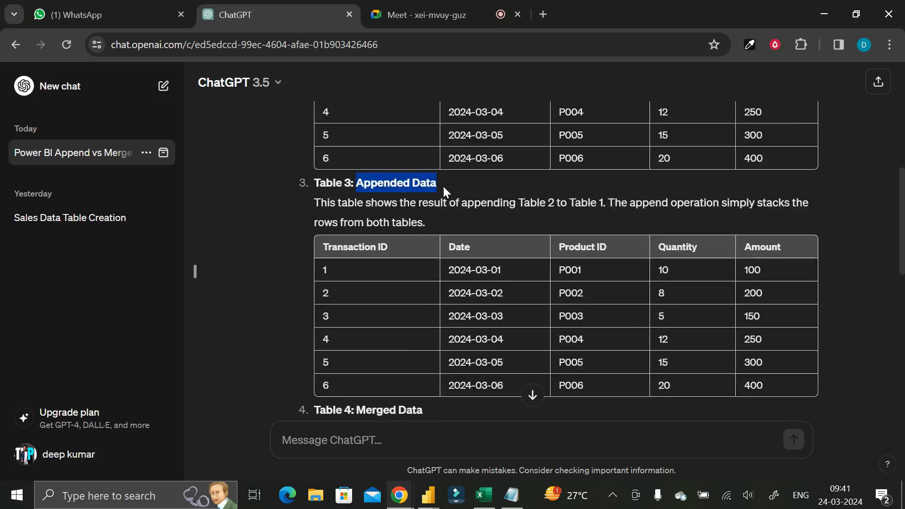
scroll(522, 273, "down", 2)
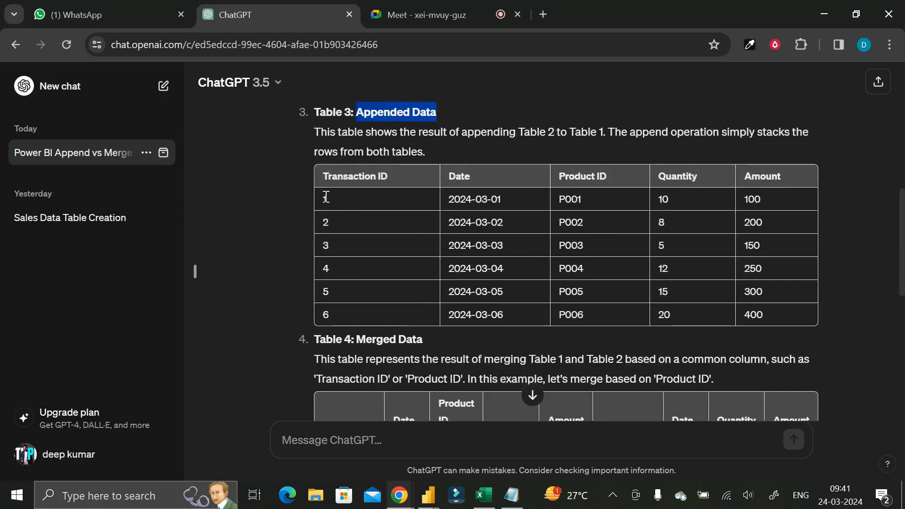
scroll(349, 199, "up", 6)
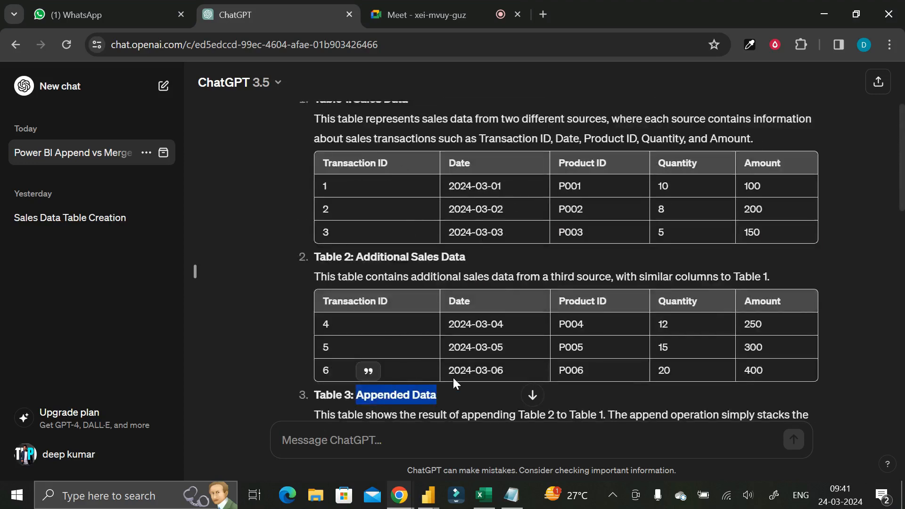
scroll(513, 309, "down", 6)
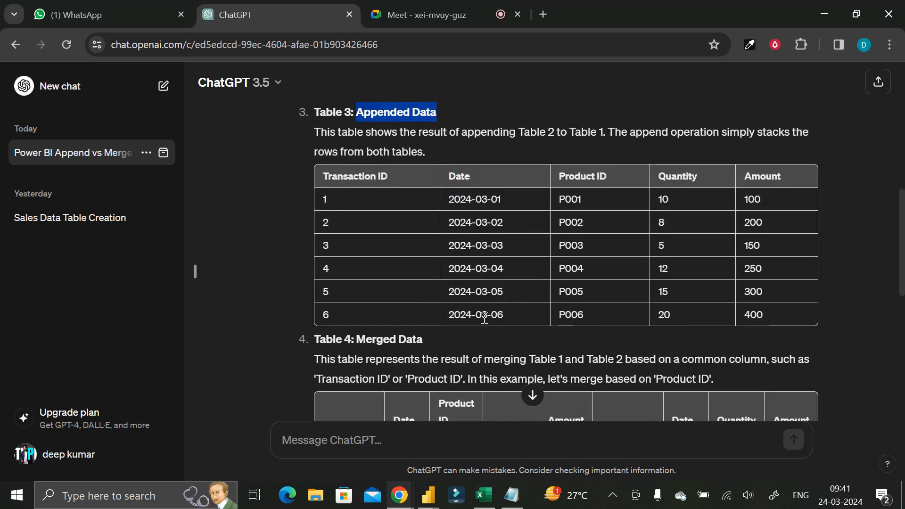
Examine the Transaction ID heading and its values in Table 1: Sales Data.
scroll(497, 307, "up", 5)
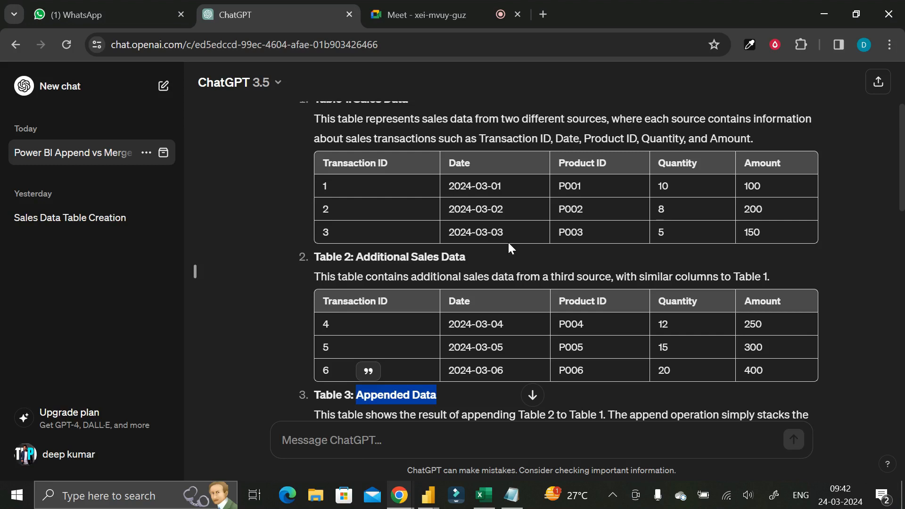
scroll(508, 241, "up", 1)
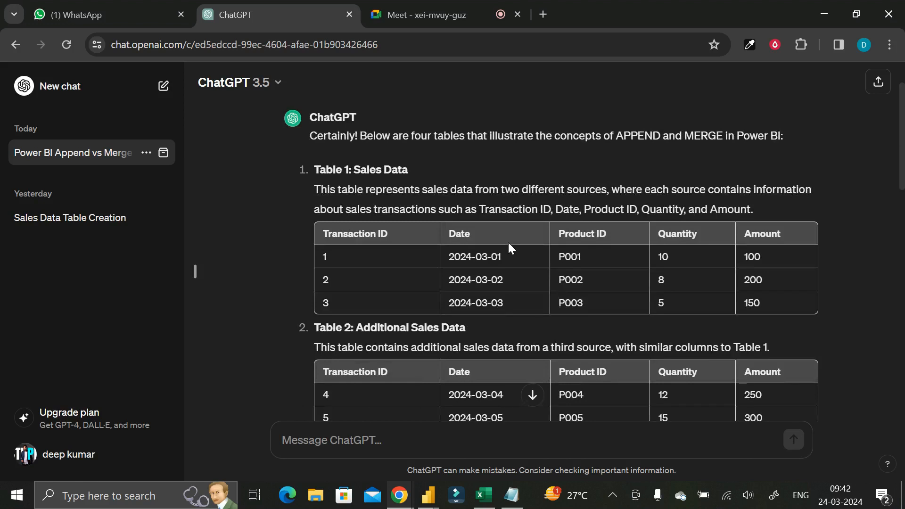
scroll(508, 243, "down", 1)
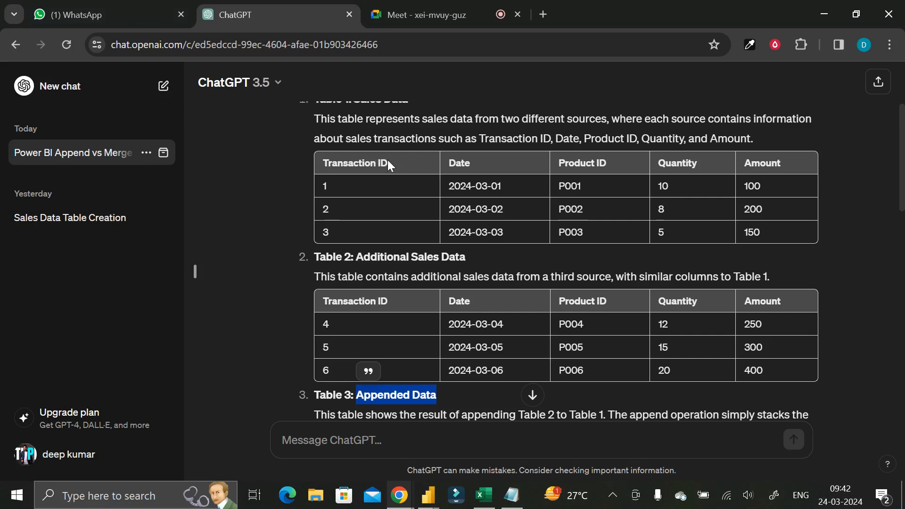
left_click_drag(392, 164, 324, 165)
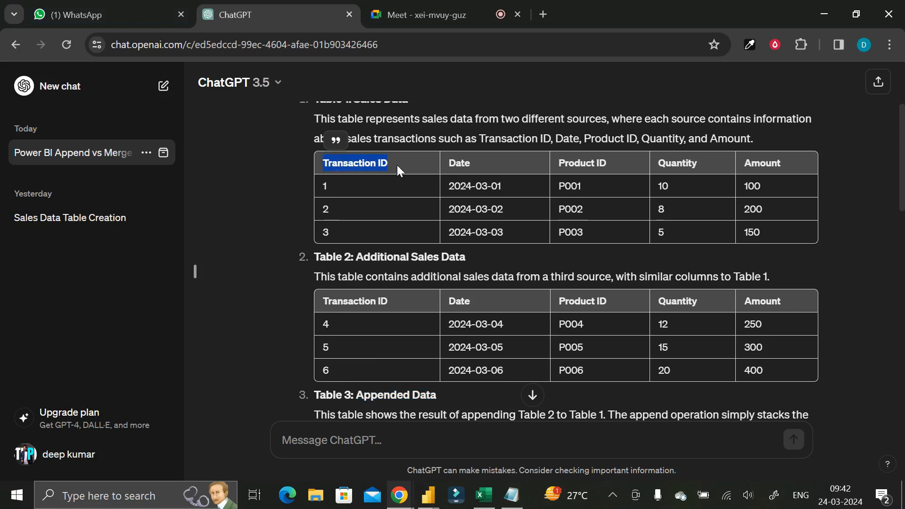
left_click_drag(389, 163, 326, 164)
double_click(326, 185)
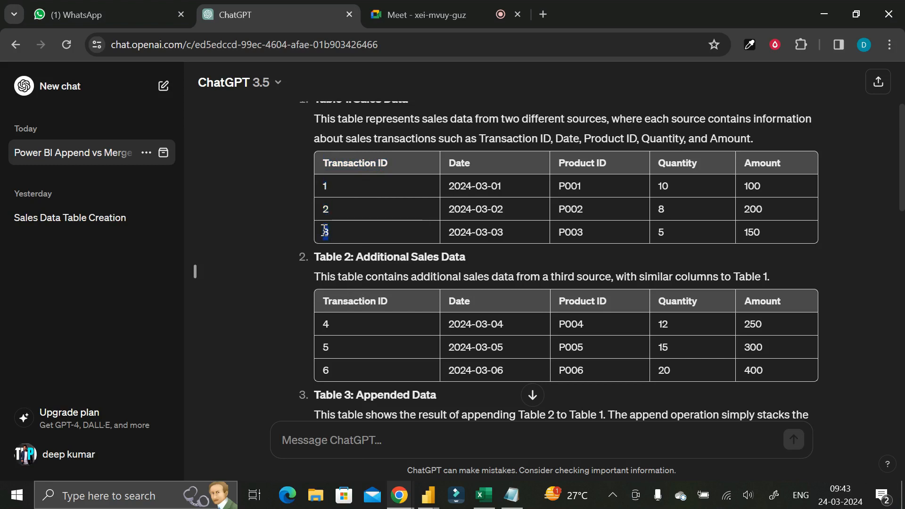
Compare the Transaction ID values of Table 2: Additional Sales Data with those of Table 1.
left_click(331, 327)
double_click(326, 346)
left_click(289, 217)
scroll(288, 217, "up", 2)
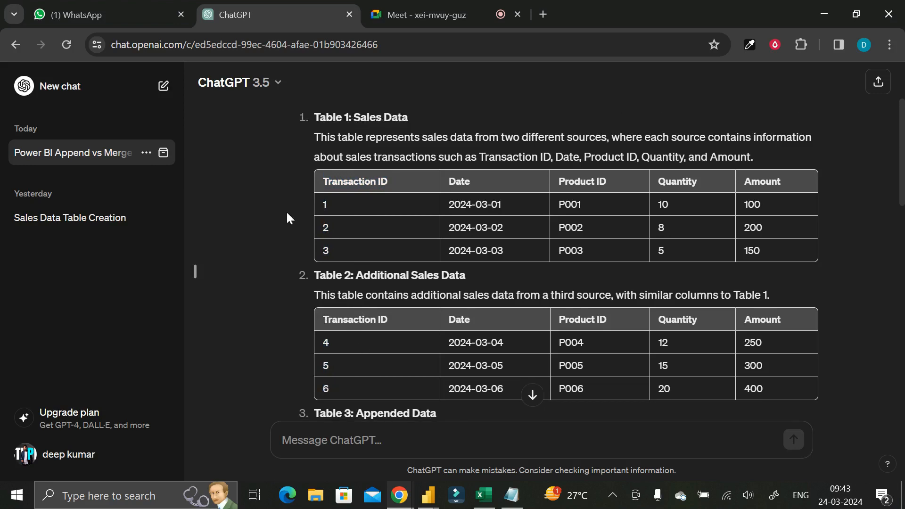
scroll(358, 217, "down", 6)
scroll(375, 237, "up", 4)
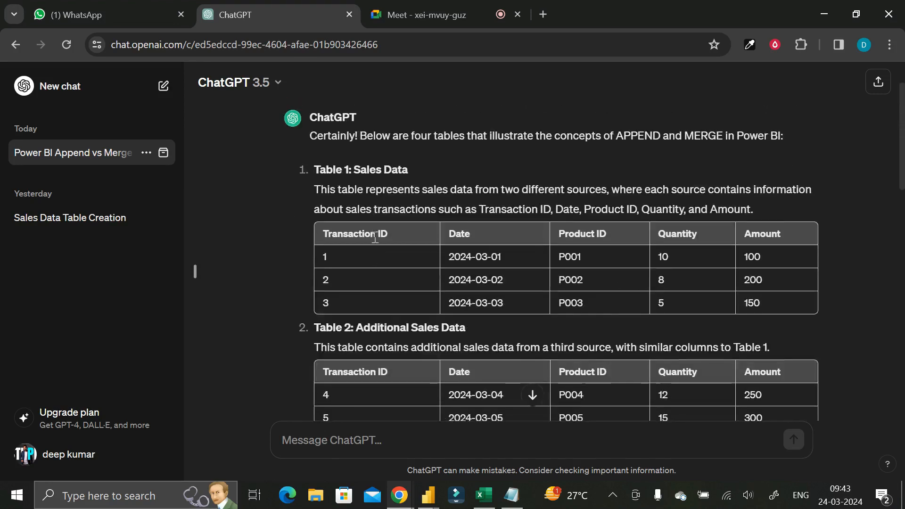
scroll(376, 238, "down", 1)
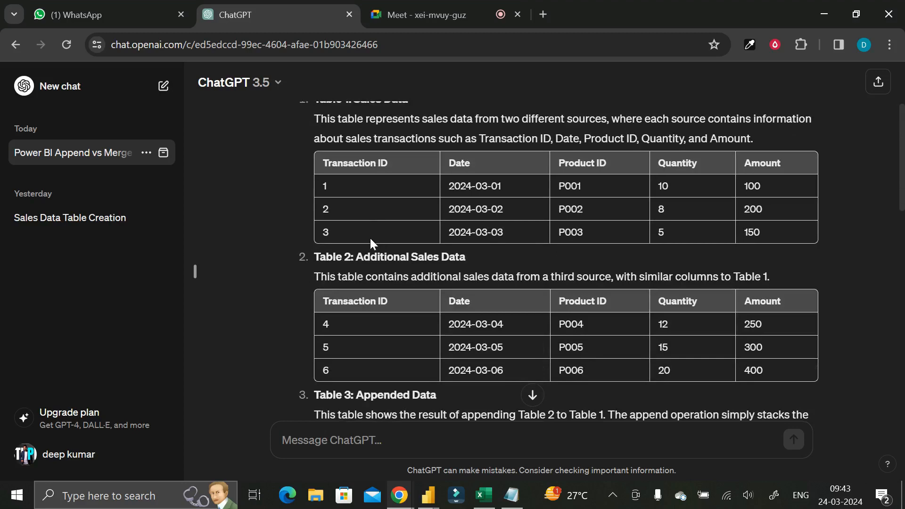
scroll(375, 231, "up", 1)
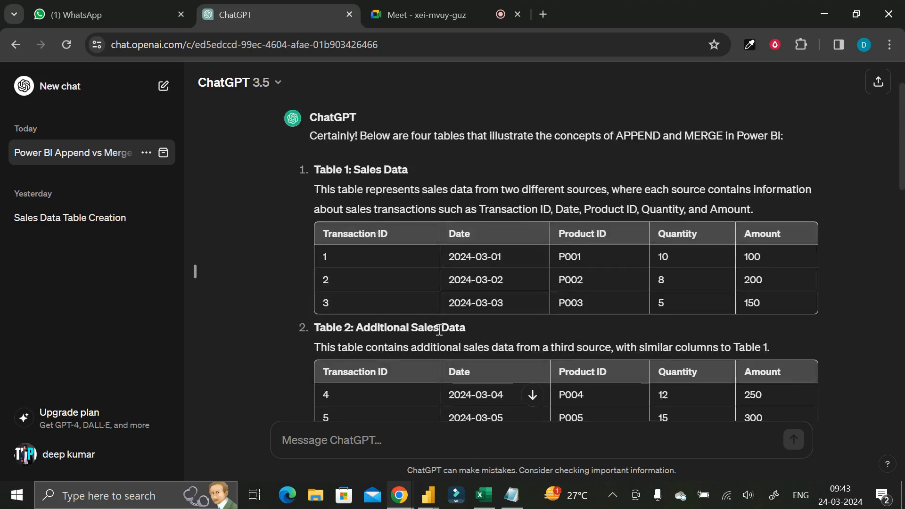
left_click(150, 499)
type("p")
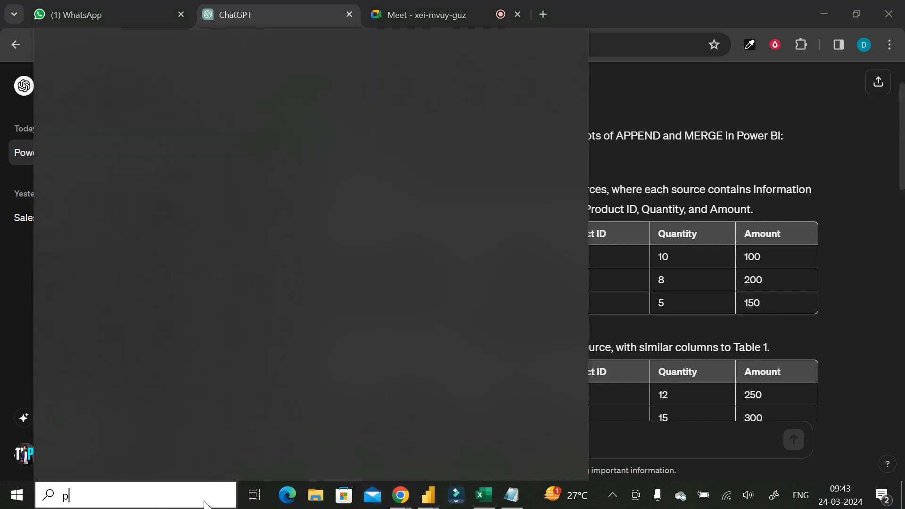
type("owe")
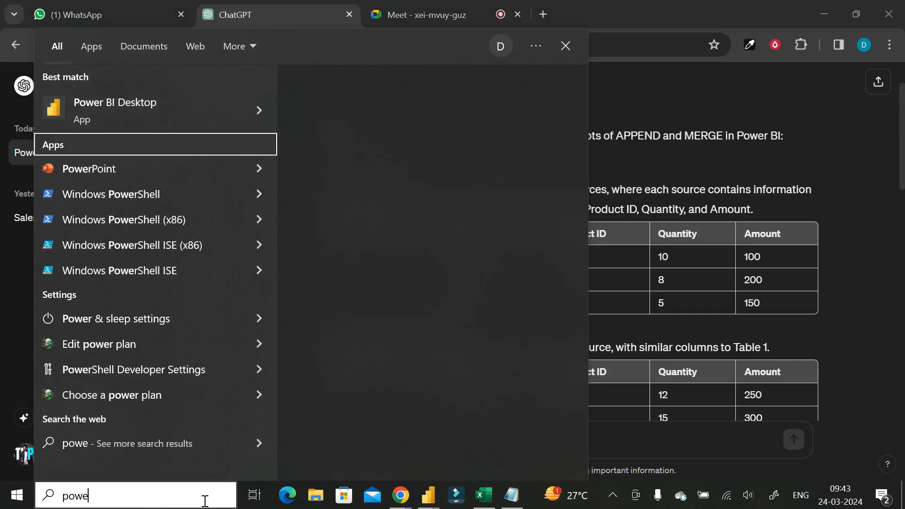
key("Down")
key("Return")
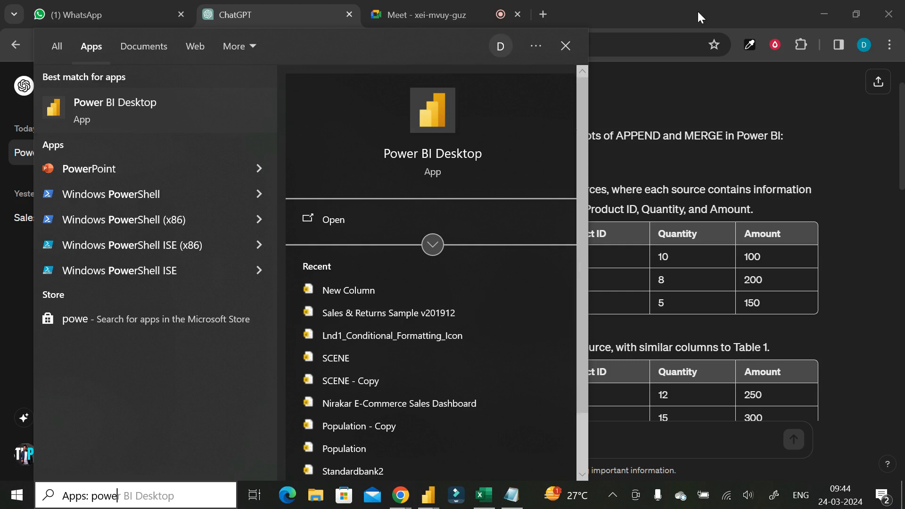
left_click(736, 94)
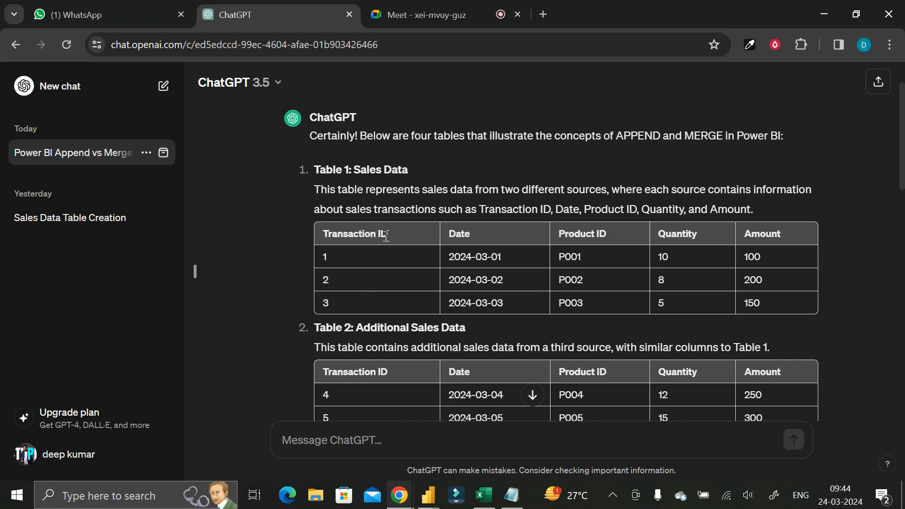
Highlight the Transaction ID column heading in Table 1: Sales Data.
left_click_drag(322, 234, 390, 232)
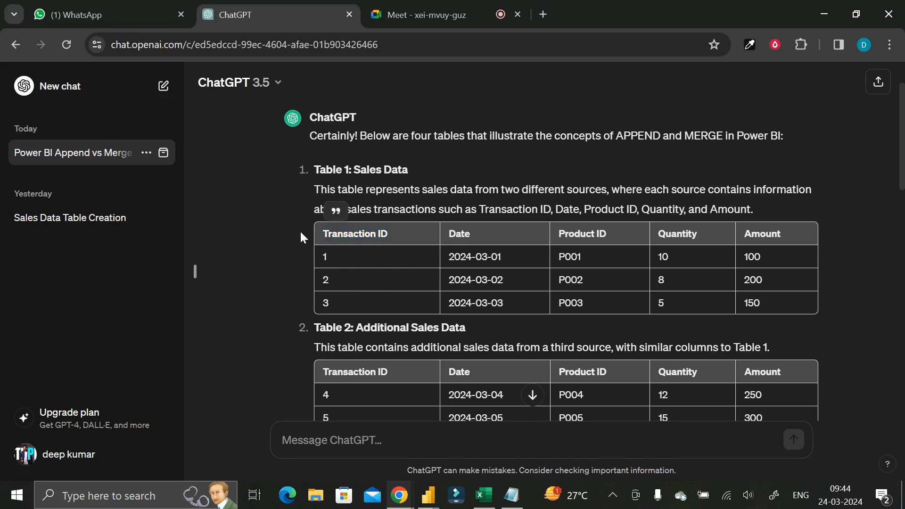
left_click_drag(323, 233, 389, 236)
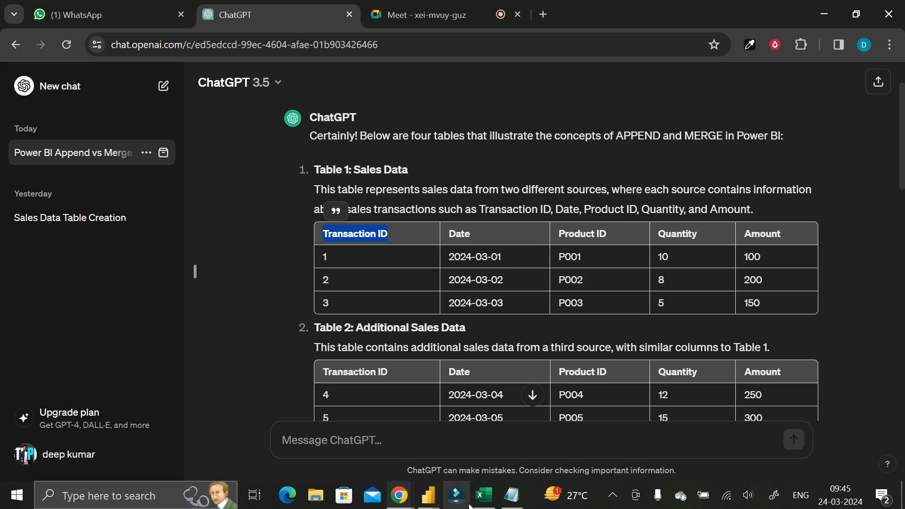
Switch to the Append Merge workbook in Excel and add a new worksheet after Sheet5.
left_click(486, 502)
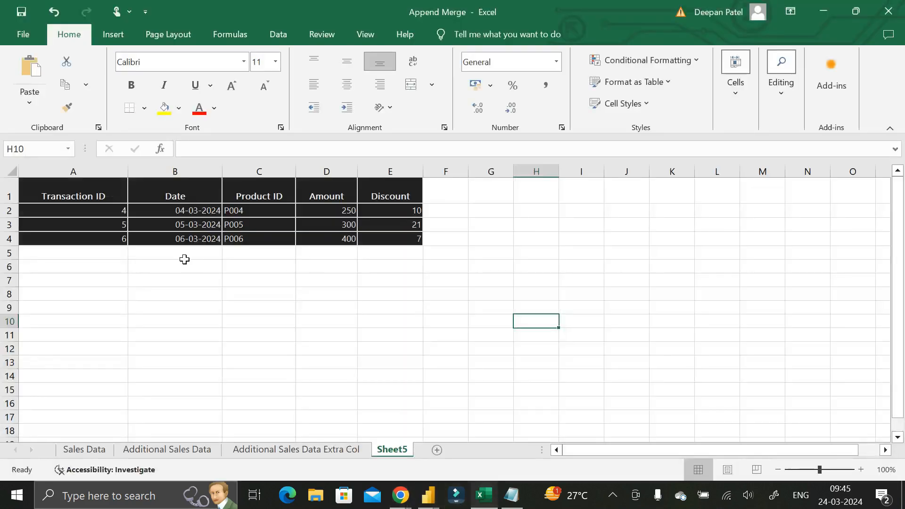
left_click(247, 295)
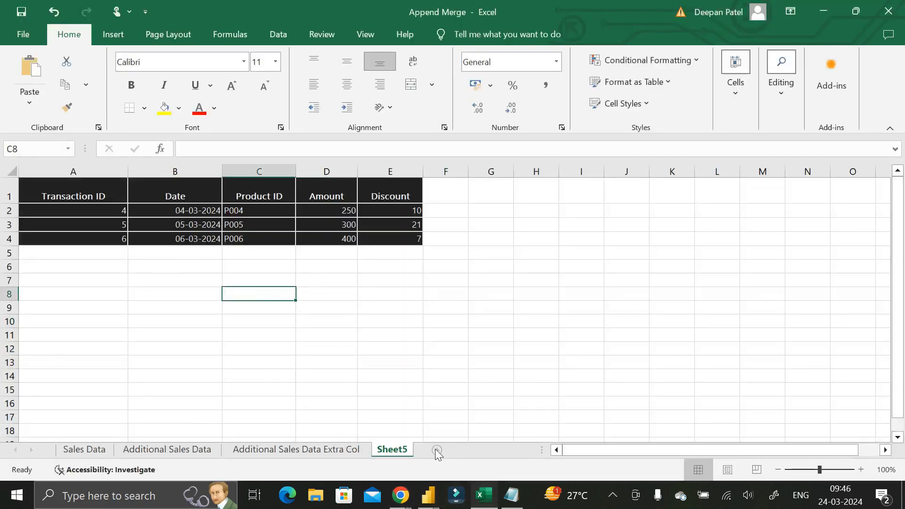
left_click(469, 449)
Copy the table in A1:E4 of the Sales Data sheet to cell B4 of Sheet6 and widen its Date column.
left_click(84, 450)
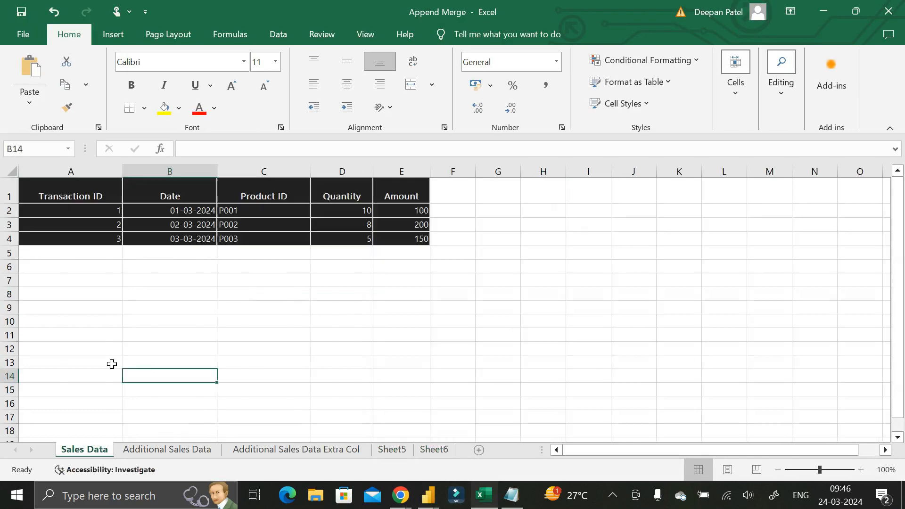
left_click(87, 202)
left_click_drag(88, 201, 395, 239)
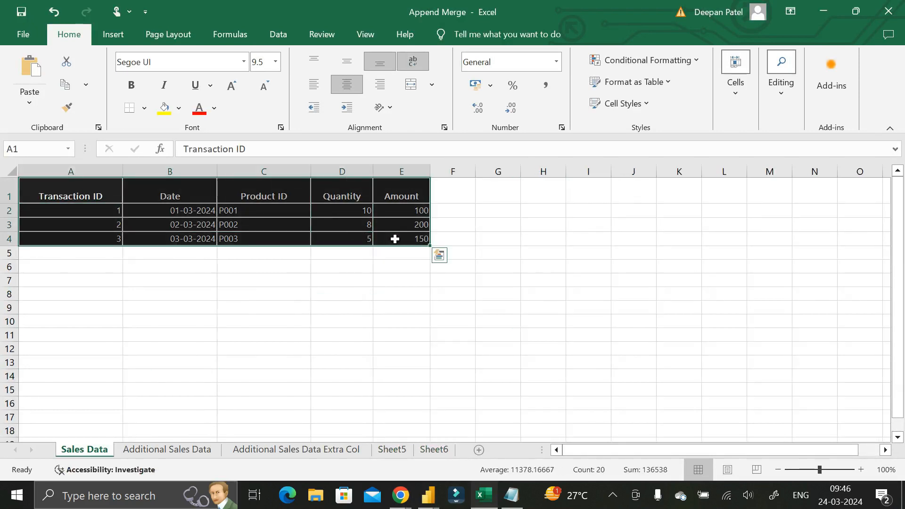
left_click(452, 453)
left_click(86, 220)
left_click_drag(143, 239, 369, 312)
key("ctrl+v")
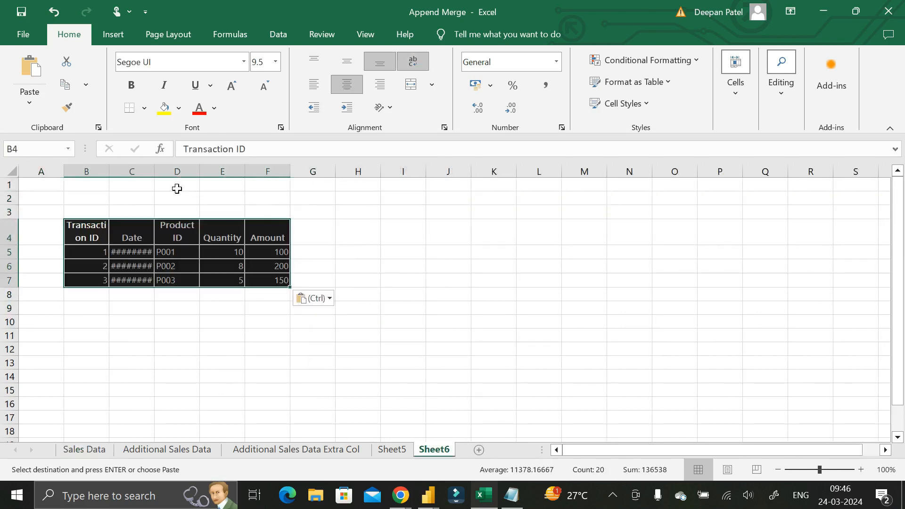
left_click_drag(153, 172, 186, 182)
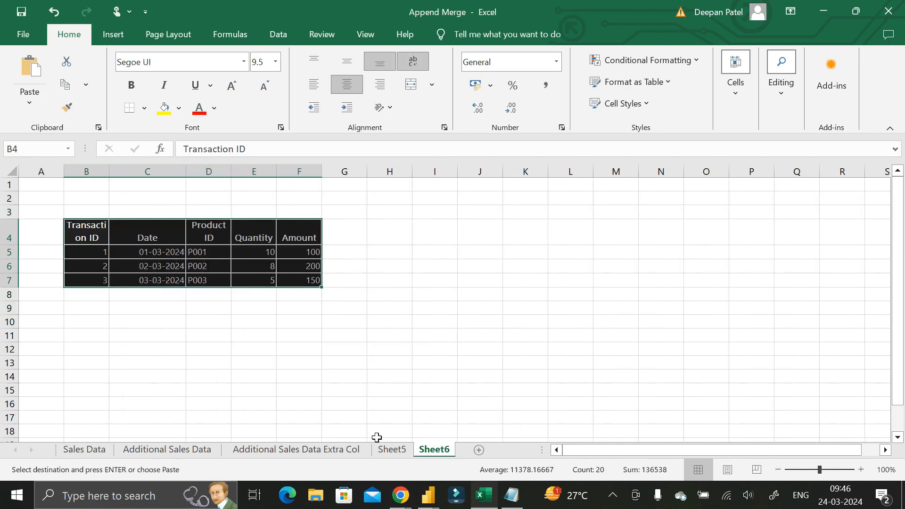
Copy the table in A1:E4 of the Additional Sales Data sheet to cell I4 of Sheet6 and widen its Date column.
left_click(167, 449)
left_click(297, 310)
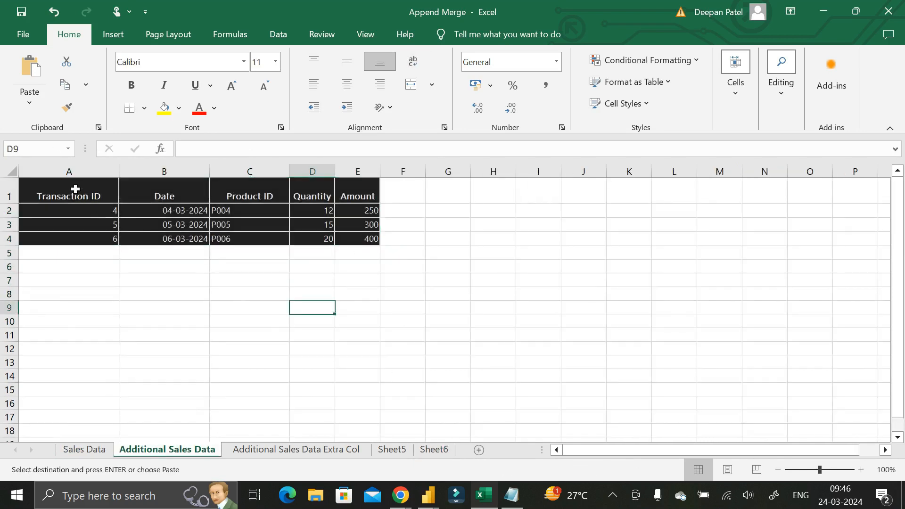
left_click_drag(75, 188, 343, 236)
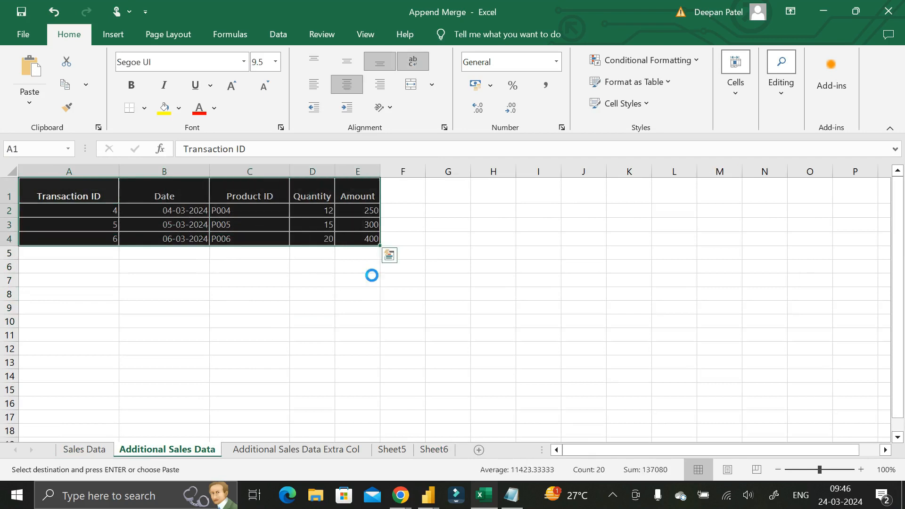
left_click(433, 450)
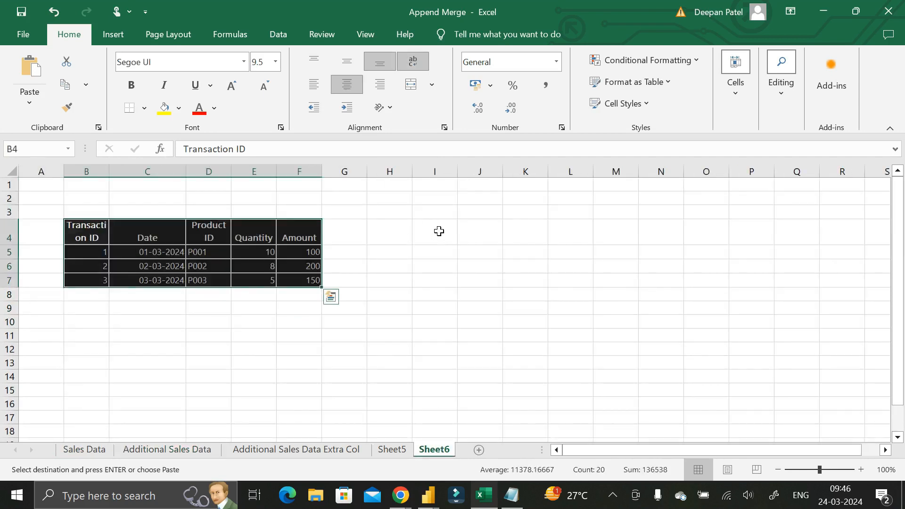
left_click_drag(439, 233, 652, 283)
type("Transaction ID\tDate\tProduct ID\tQuantity\tAmount 4\t########\tP004\t12\t250 5\t########\tP005\t15\t300 6\t########\tP006\t20\t400")
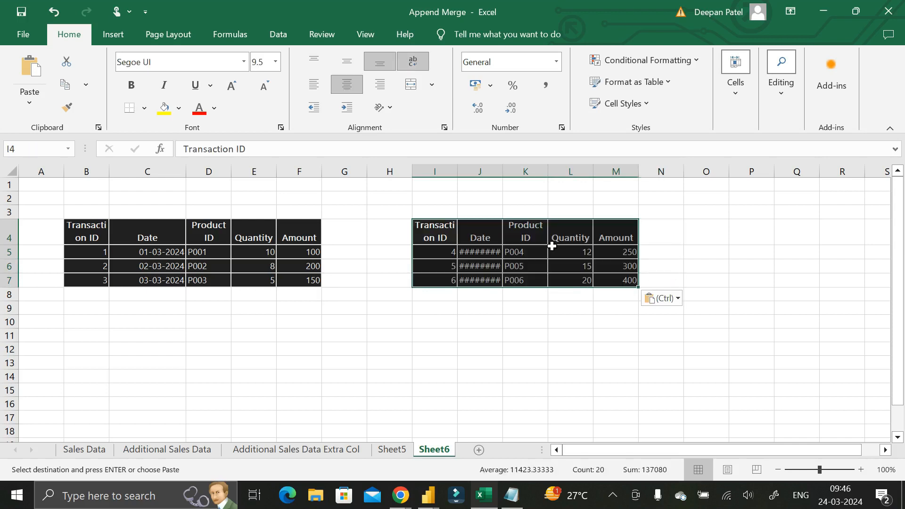
left_click_drag(501, 171, 520, 175)
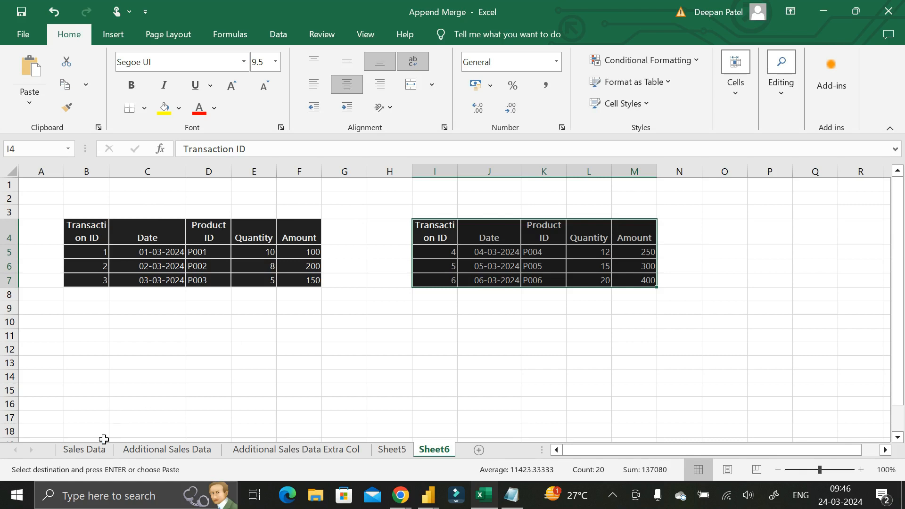
Copy the name of the Sales Data sheet into cell C2 of Sheet6 as a title above the first table.
left_click(83, 449)
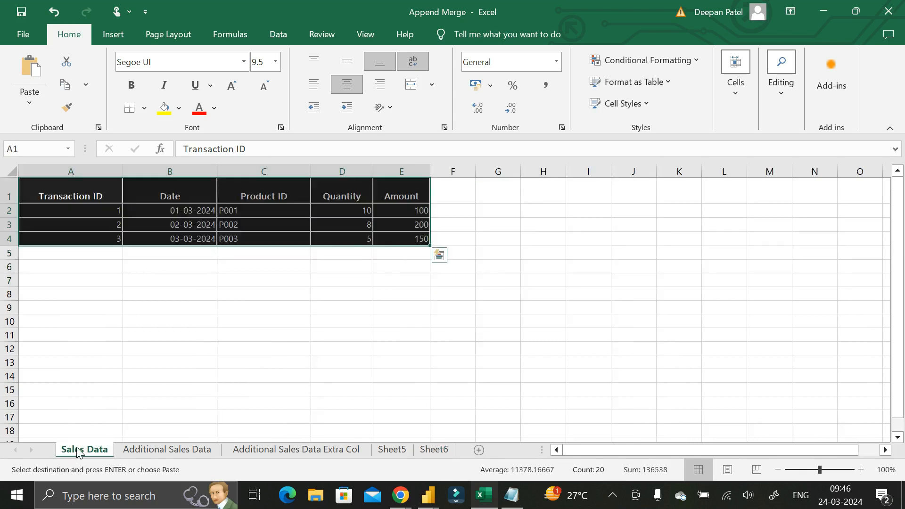
double_click(79, 450)
key("ctrl+c")
key("Return")
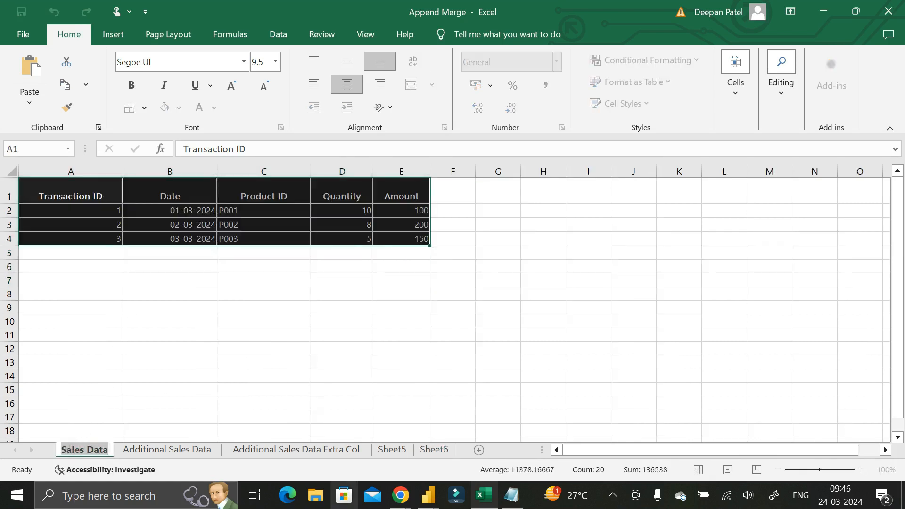
left_click(434, 449)
left_click(166, 199)
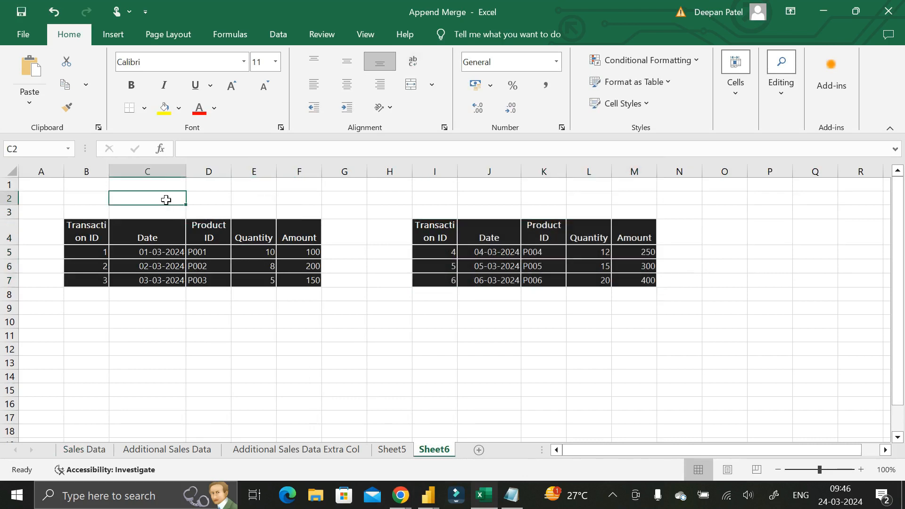
key("ctrl+v")
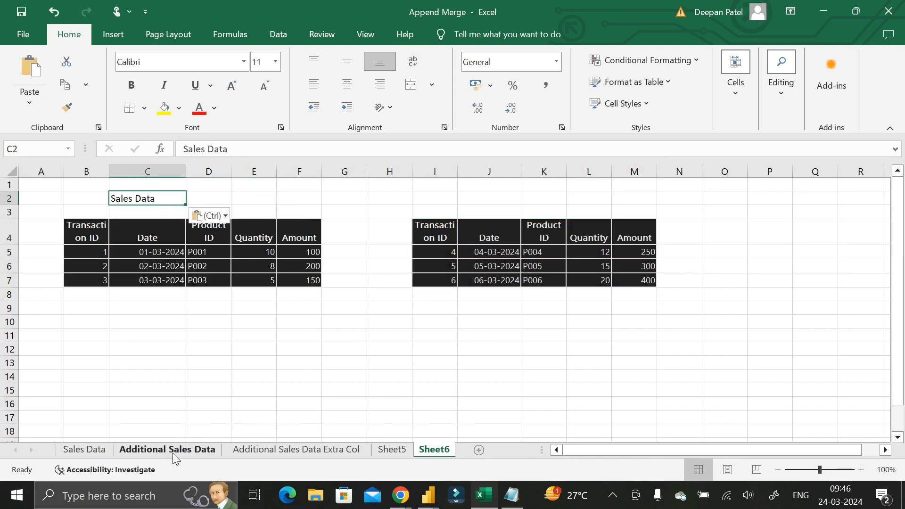
Try to copy the Additional Sales Data sheet's name to cell K2 of Sheet6, and undo the mistaken table paste.
left_click(171, 450)
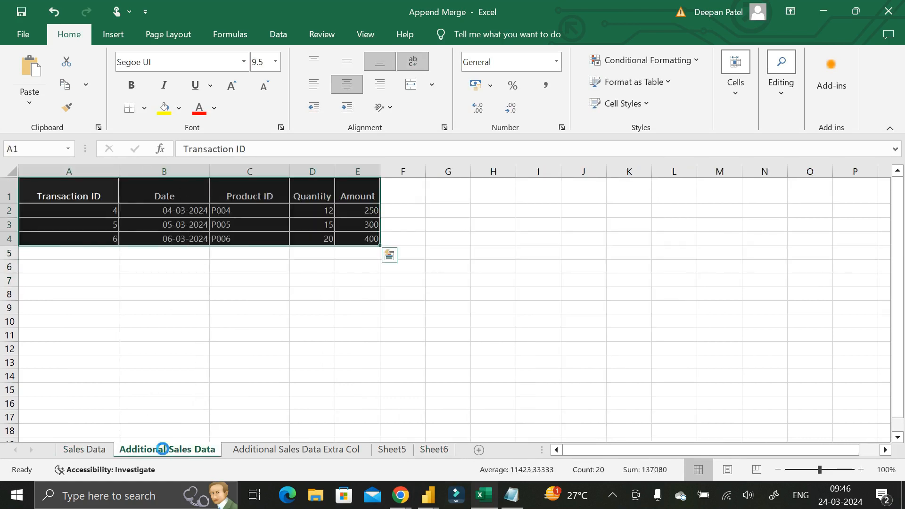
key("ctrl+c")
left_click(434, 450)
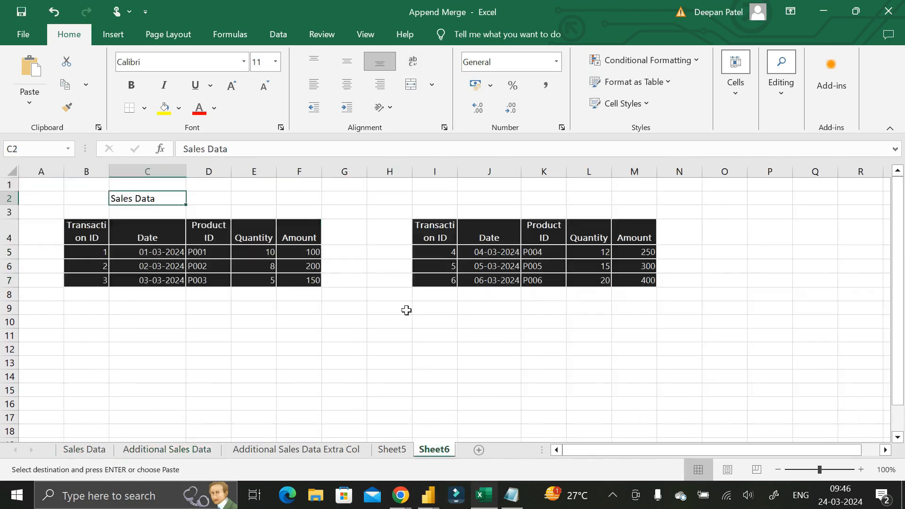
left_click(534, 198)
key("ctrl+v")
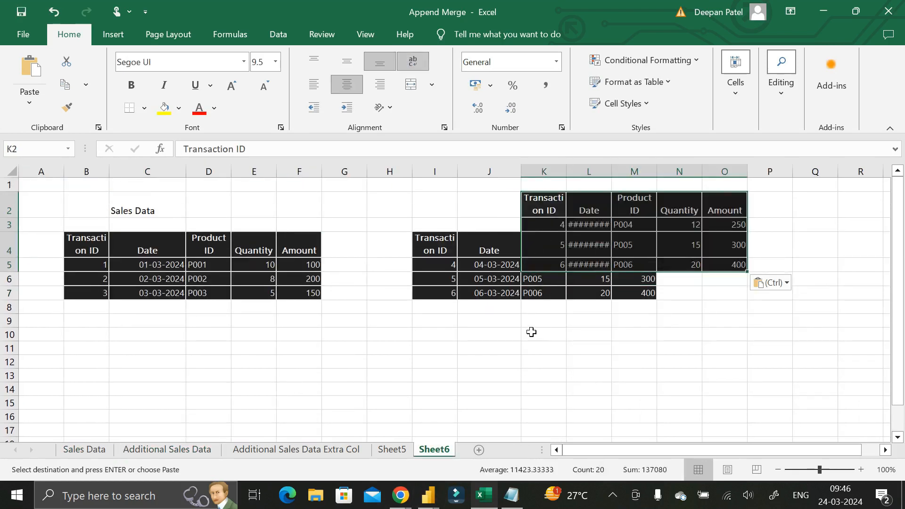
key("ctrl+z")
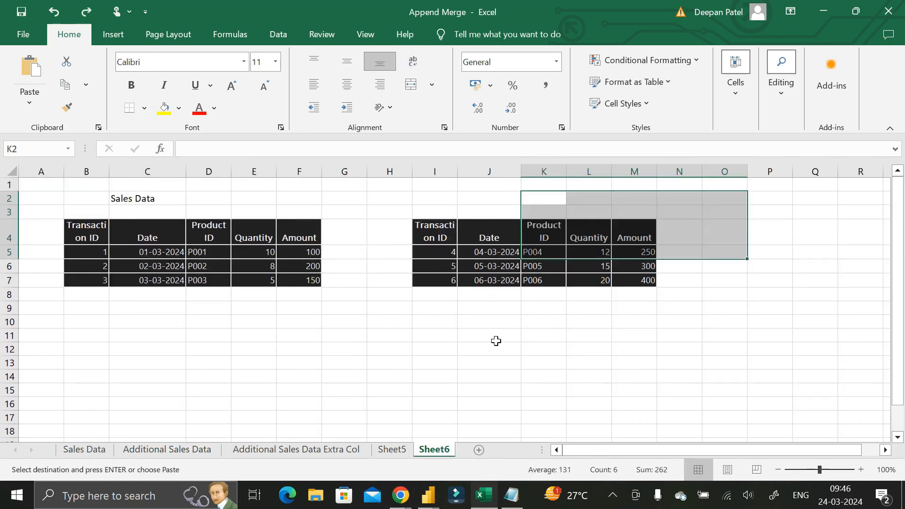
Blank out the name of the Additional Sales Data sheet and dismiss the invalid-name warnings.
left_click(171, 450)
key("BackSpace")
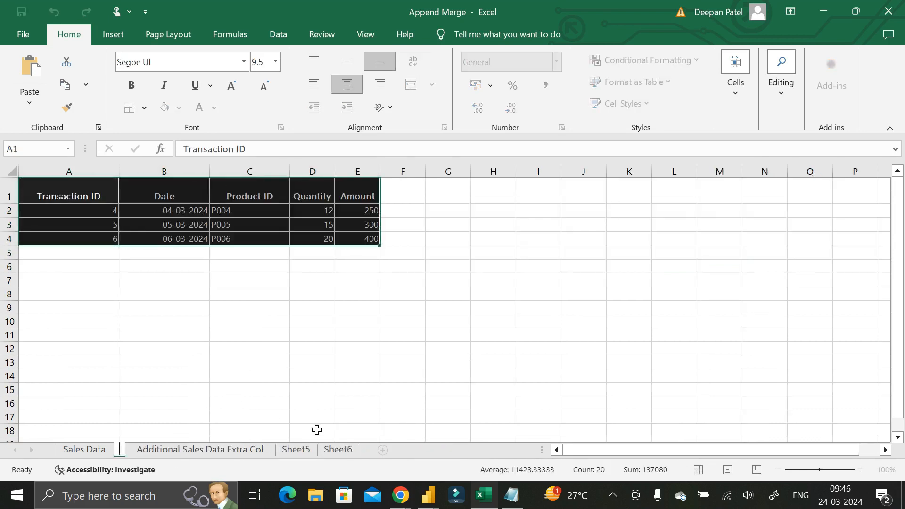
left_click(347, 454)
left_click(591, 216)
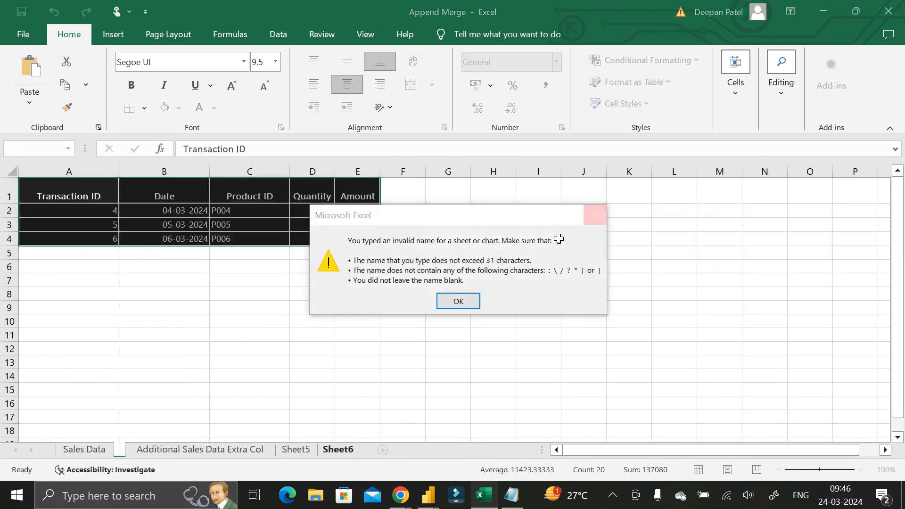
left_click(381, 370)
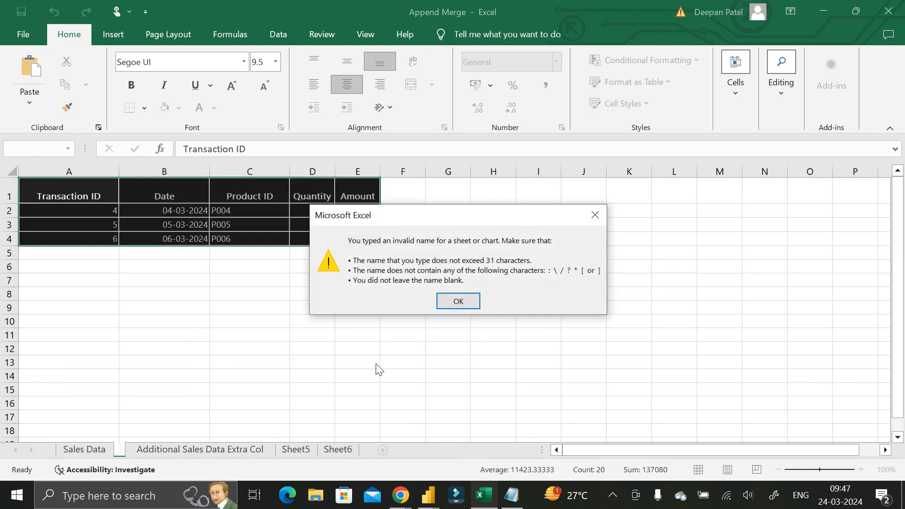
left_click(457, 302)
left_click(183, 449)
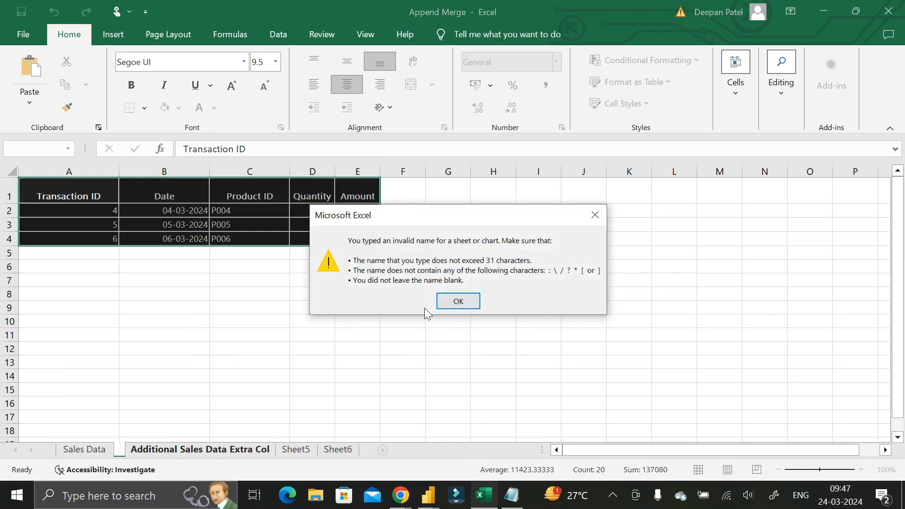
left_click(593, 217)
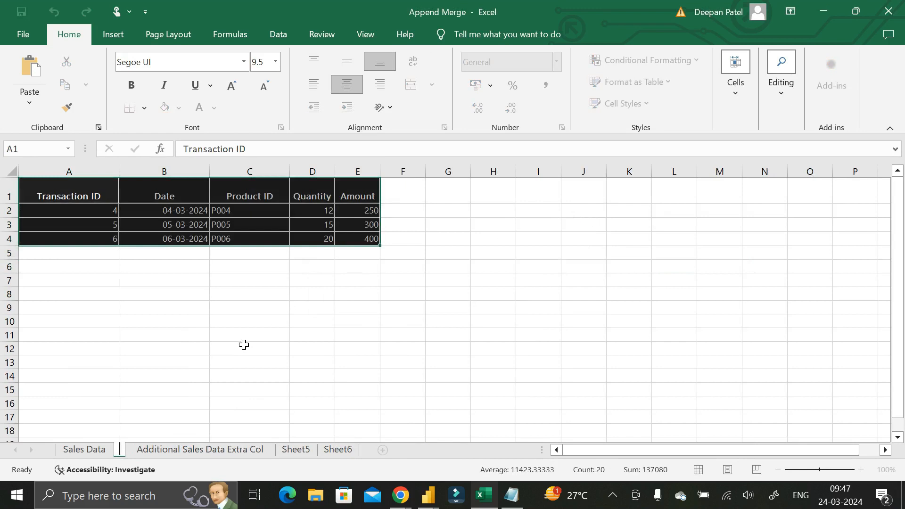
left_click(257, 389)
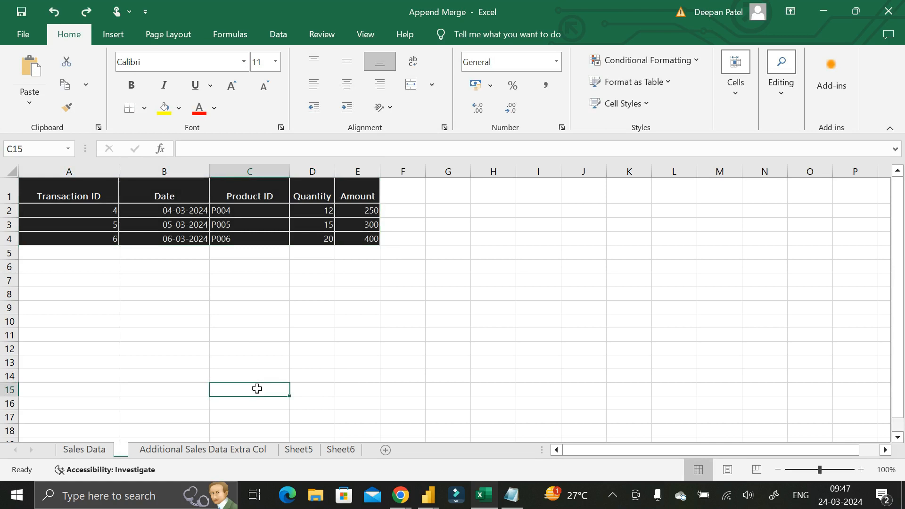
Undo the Sales Data title on Sheet6, and restore the second table and both widened Date columns.
key("ctrl+z")
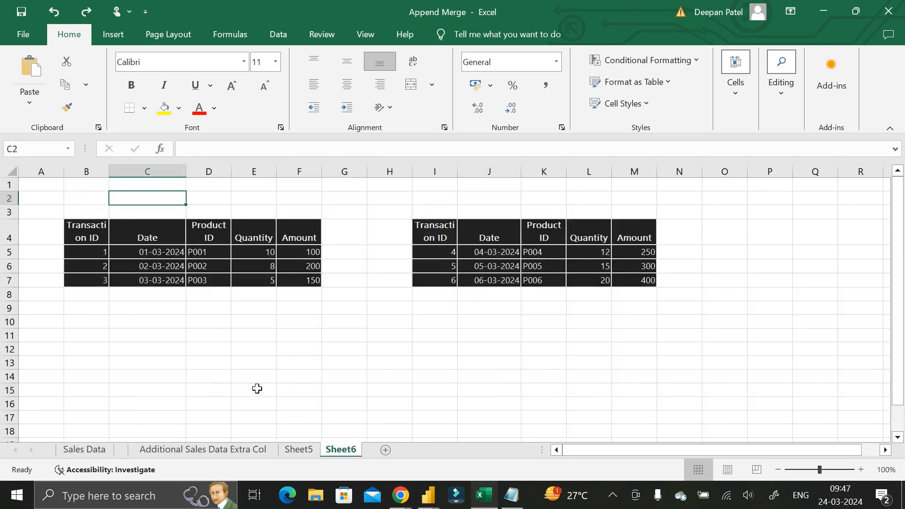
key("ctrl+z")
key("ctrl+z")
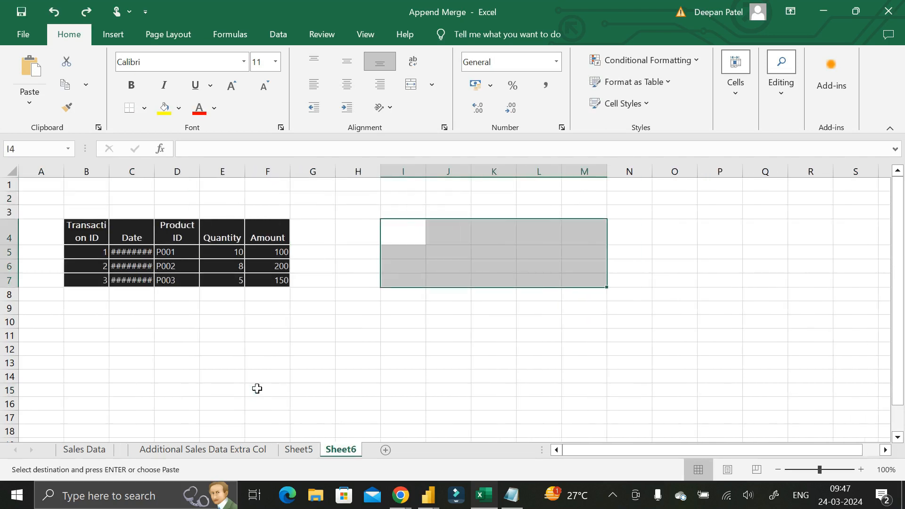
key("ctrl+y")
key("ctrl+y")
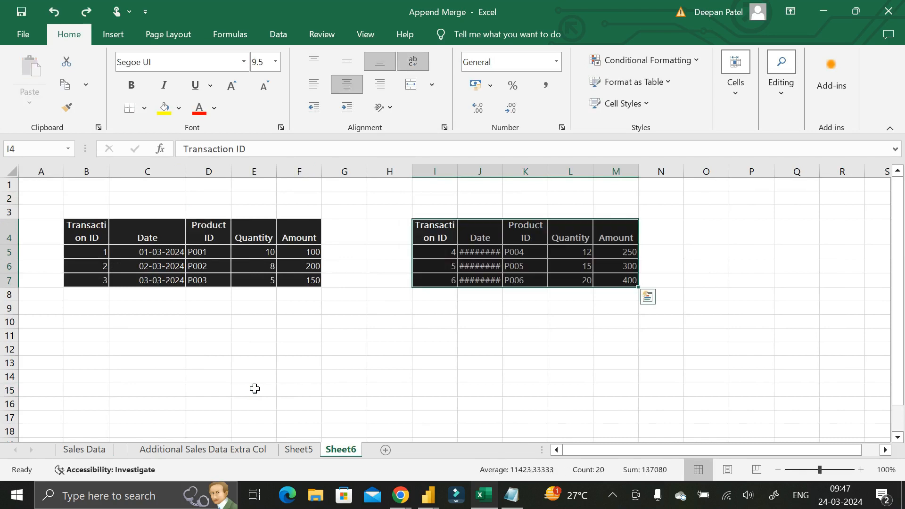
key("ctrl+y")
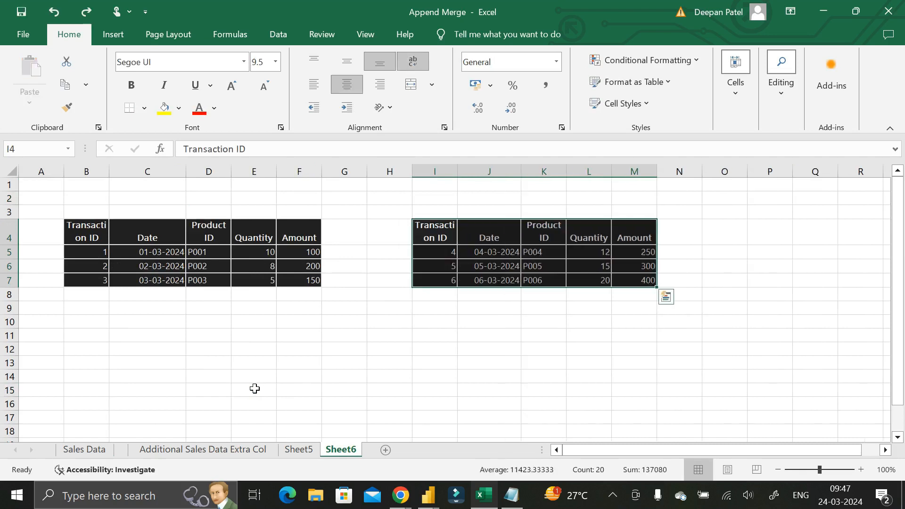
left_click(351, 351)
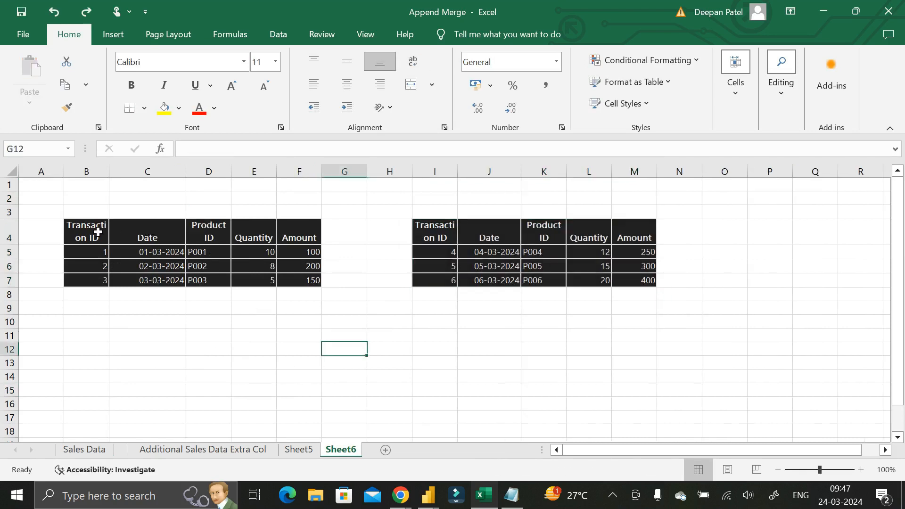
Label the two tables on Sheet6 by entering a in cell D2 and b in cell J2.
left_click(189, 199)
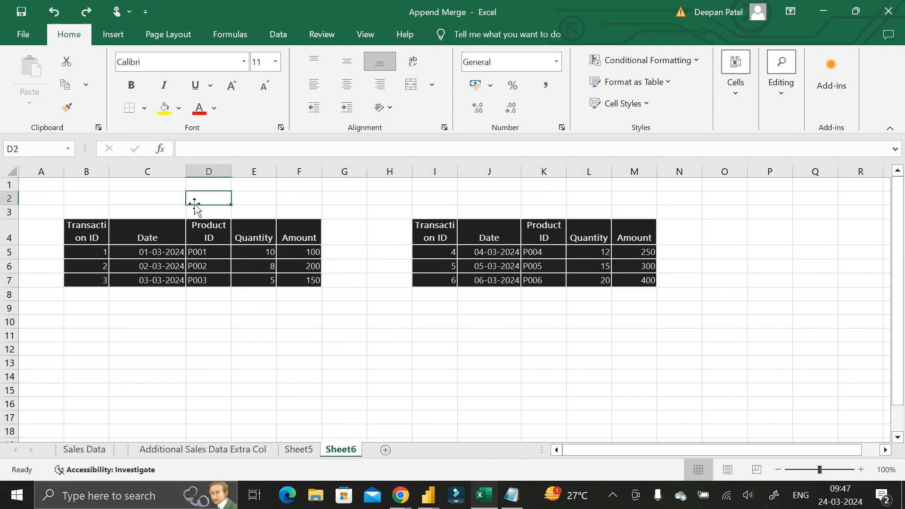
type("a")
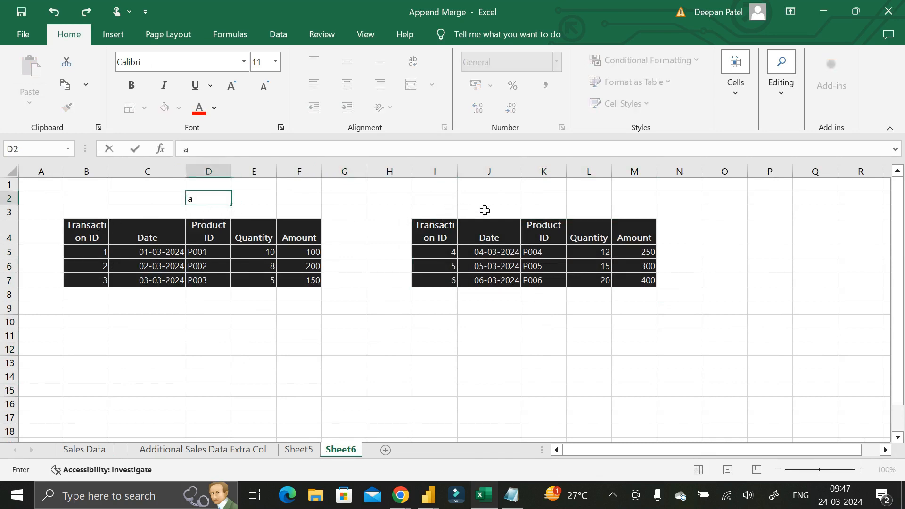
left_click(497, 199)
type("b")
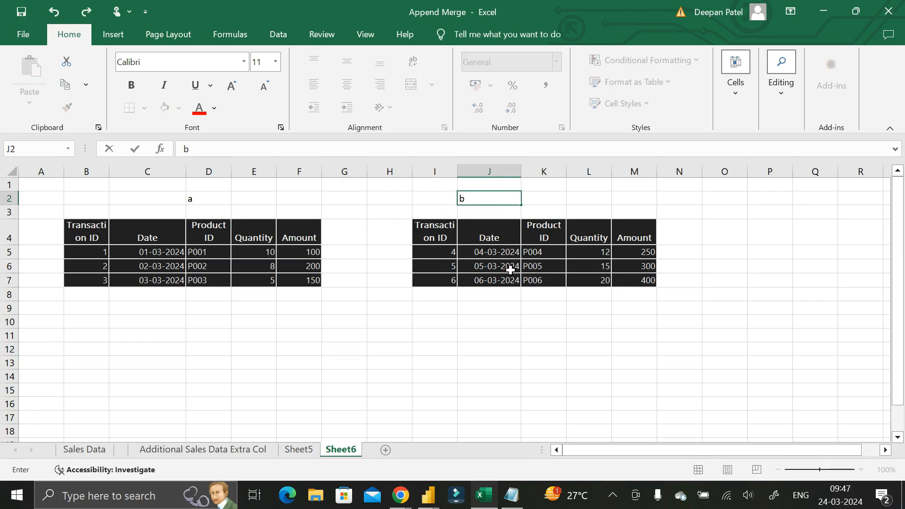
left_click(757, 249)
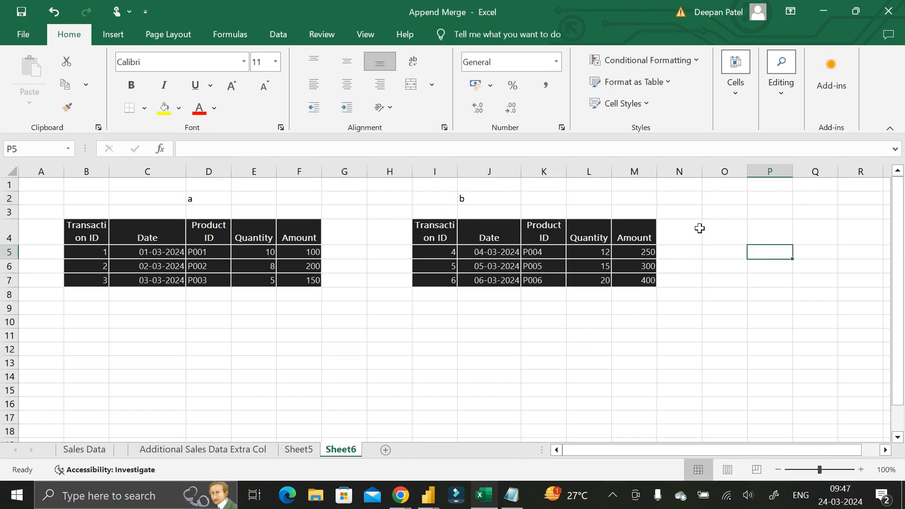
Copy the table in I4:M7 to cell O4 of Sheet6 as a third table.
left_click_drag(722, 230, 842, 283)
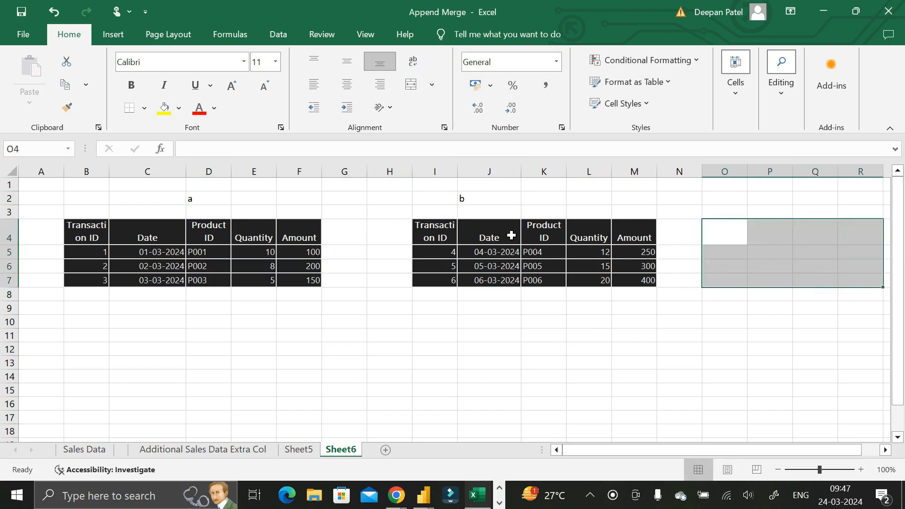
left_click(447, 230)
left_click_drag(469, 255, 623, 279)
key("ctrl+c")
left_click(713, 238)
key("ctrl+v")
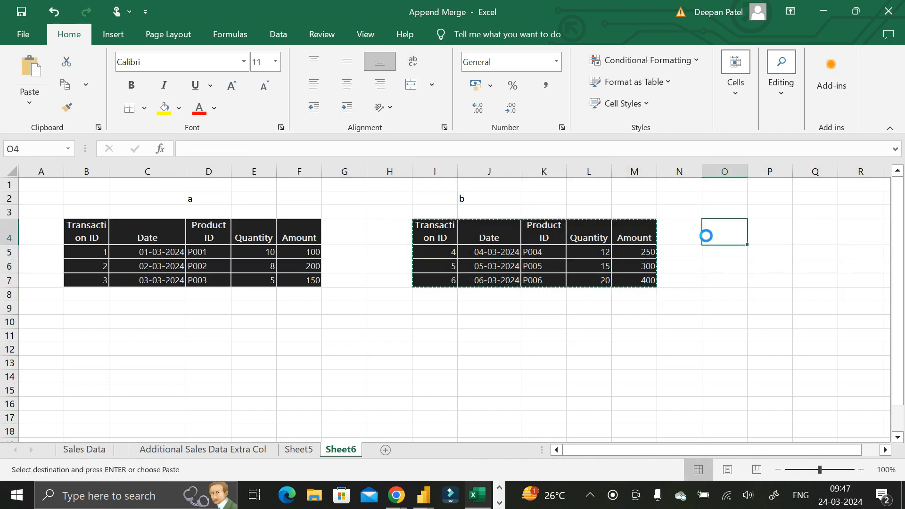
Label the third table by entering c in cell P2, and widen column P so its dates fit.
left_click(784, 198)
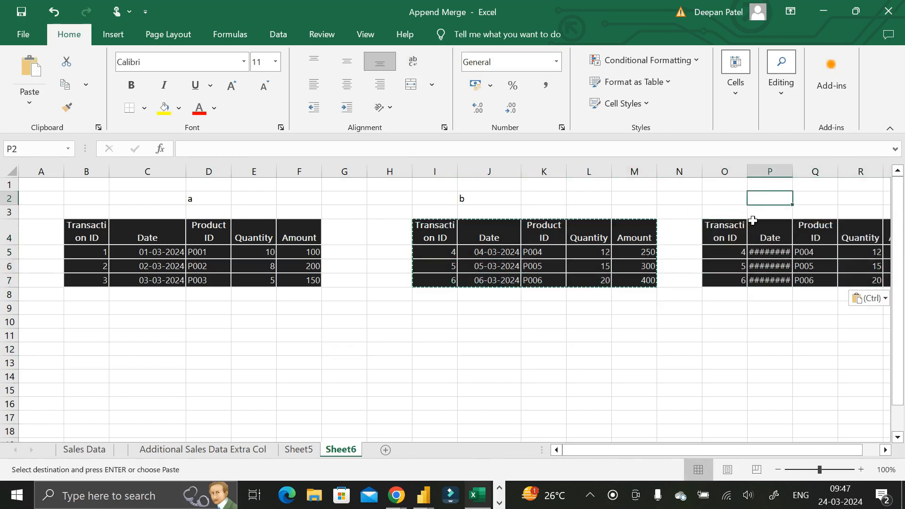
type("c")
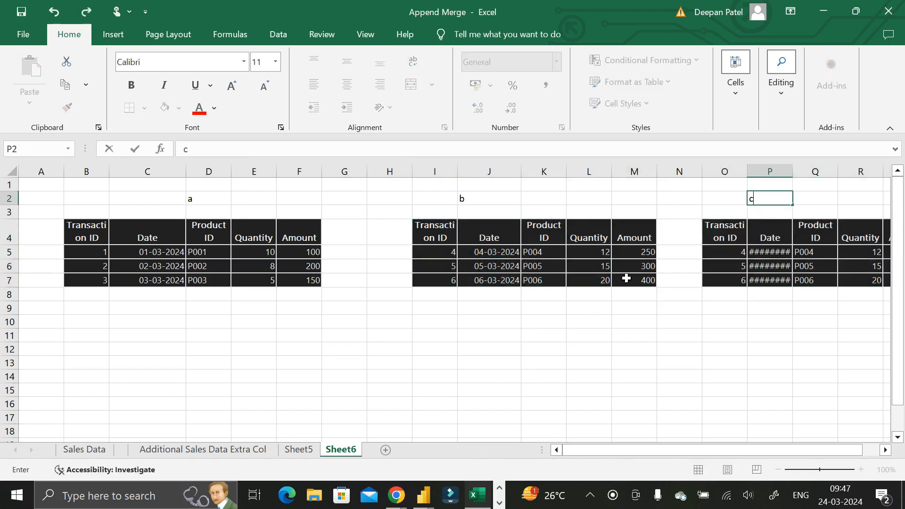
left_click(791, 173)
left_click(803, 184)
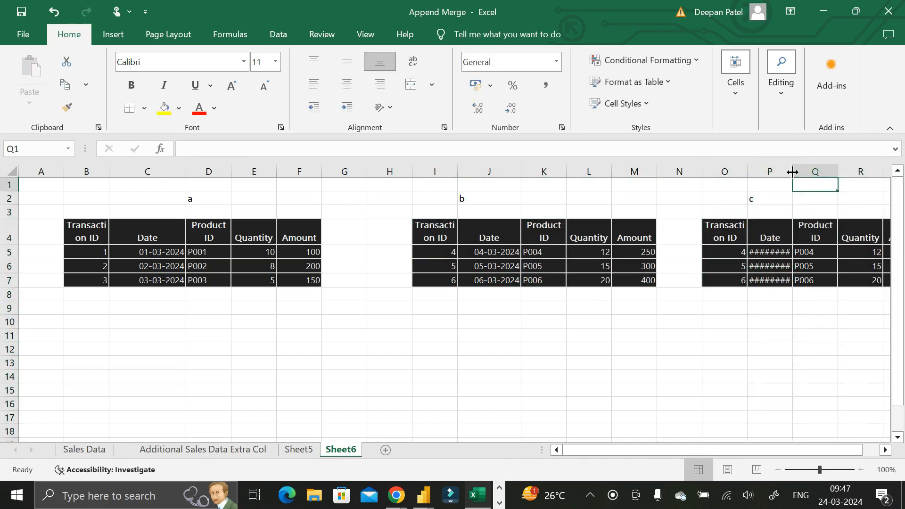
left_click_drag(793, 171, 812, 176)
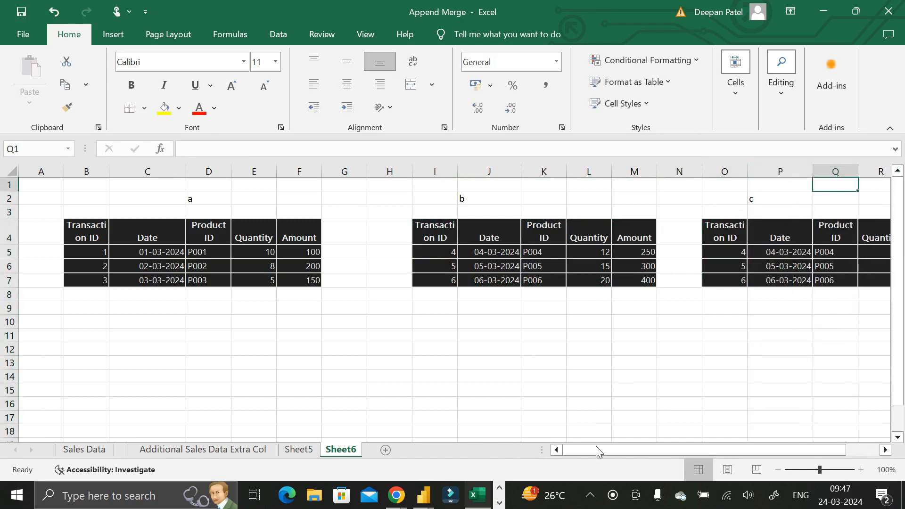
left_click_drag(597, 448, 604, 442)
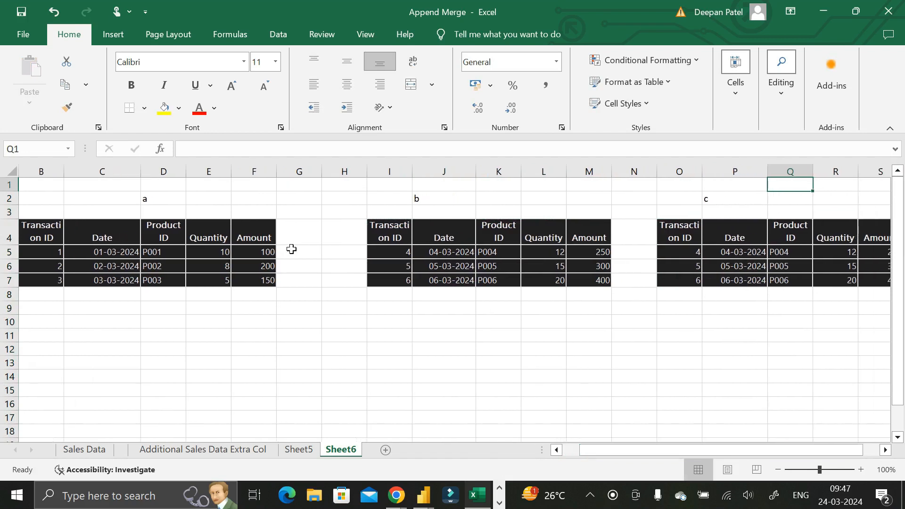
Enter Head Office in cell J13 of Sheet6, below the second table.
left_click(430, 364)
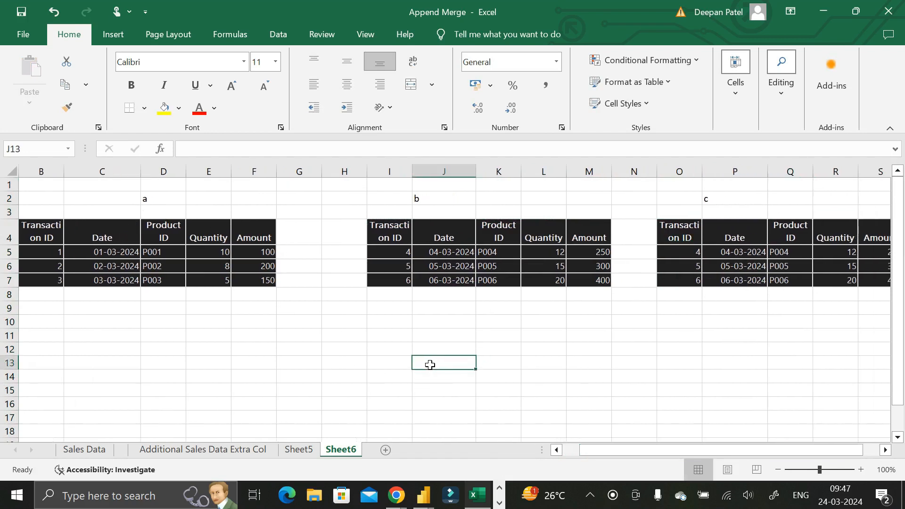
type("He")
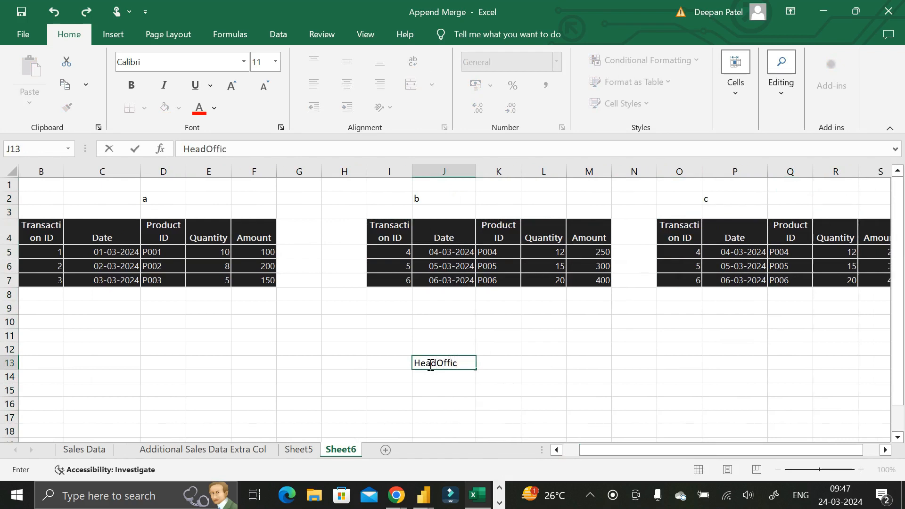
type("ad Office")
left_click(440, 362)
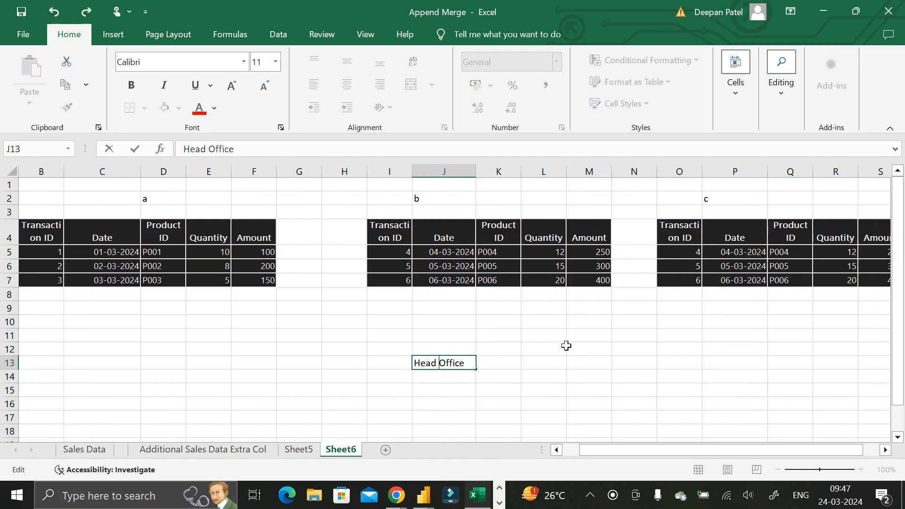
left_click(541, 392)
left_click(437, 362)
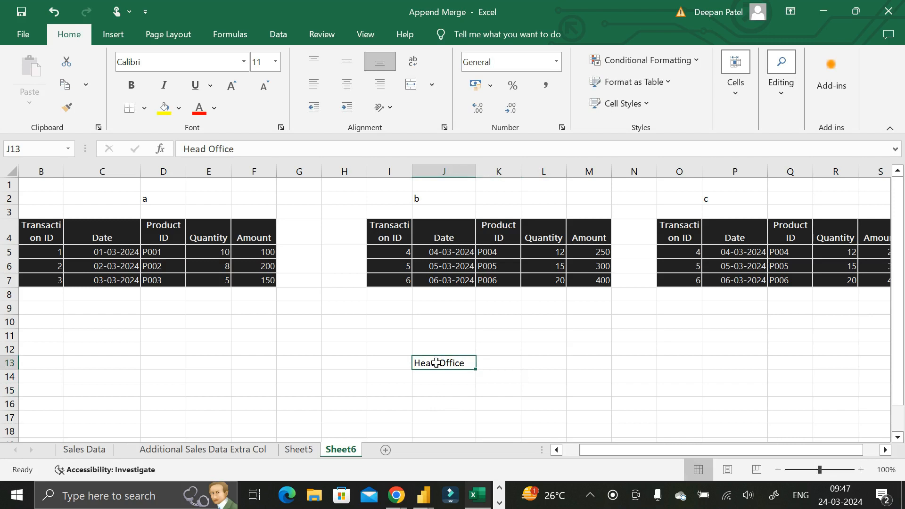
Review the table labels a, b and c and the first table's column headers from Transaction ID to Amount.
left_click(146, 200)
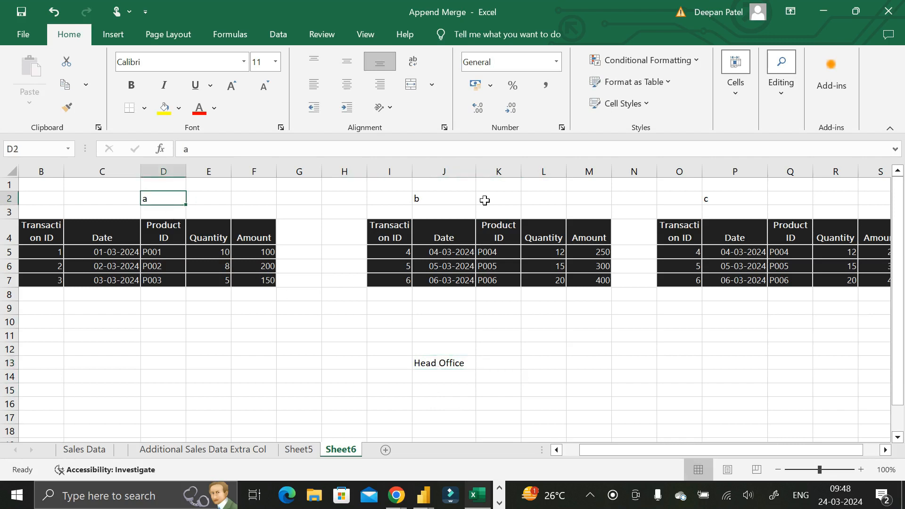
left_click(436, 200)
left_click(722, 200)
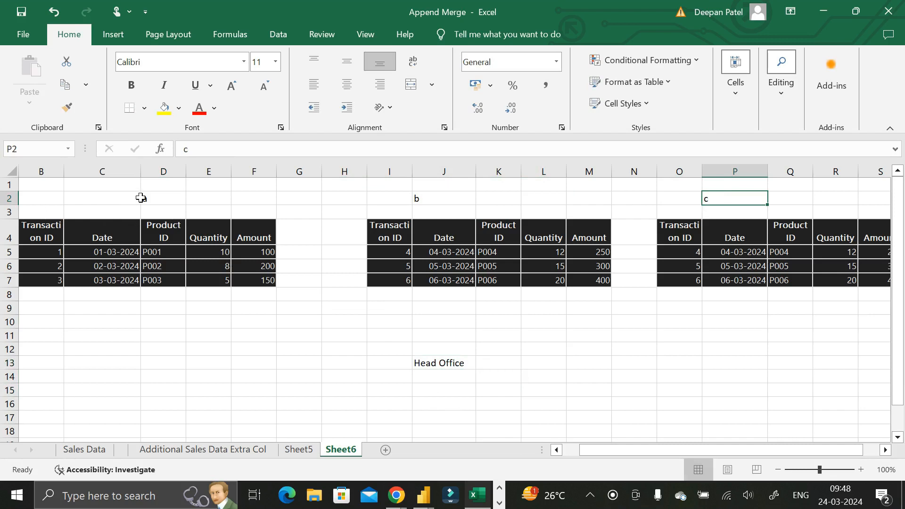
left_click(49, 232)
left_click_drag(49, 232, 243, 278)
left_click(53, 232)
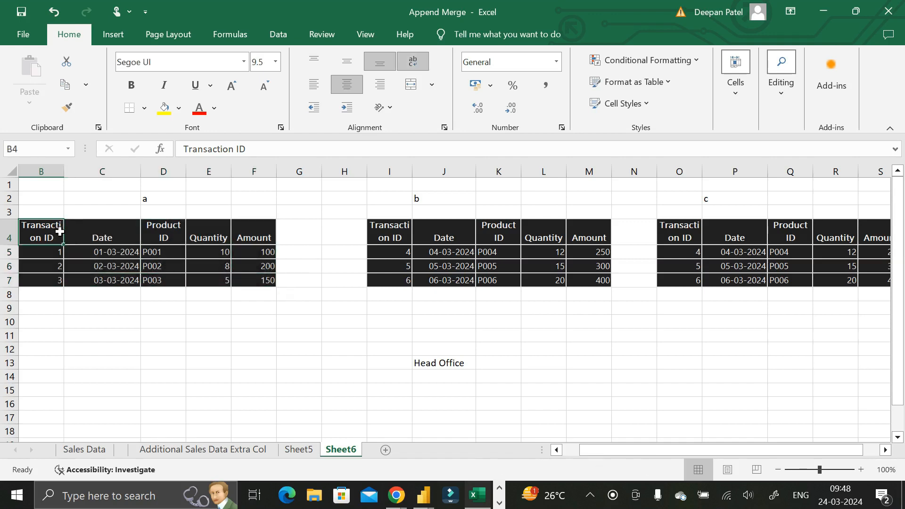
left_click(98, 233)
left_click(152, 231)
left_click(202, 228)
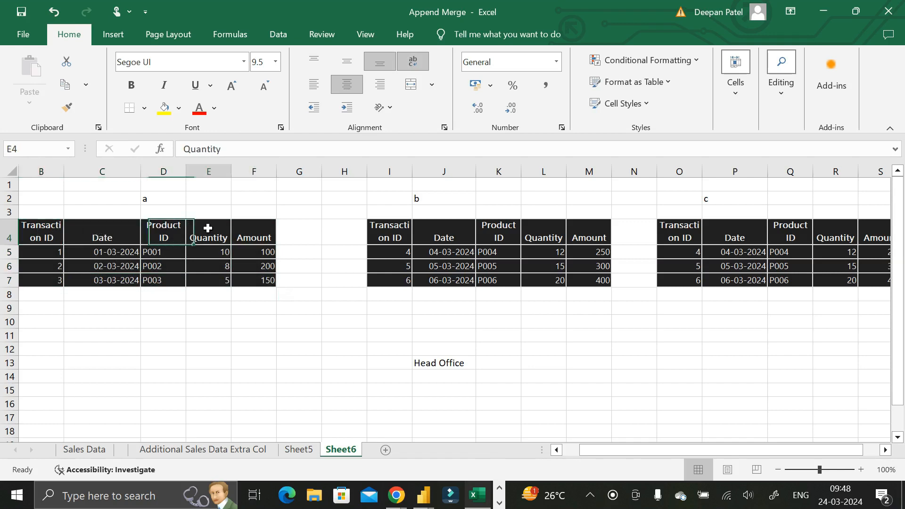
left_click(244, 234)
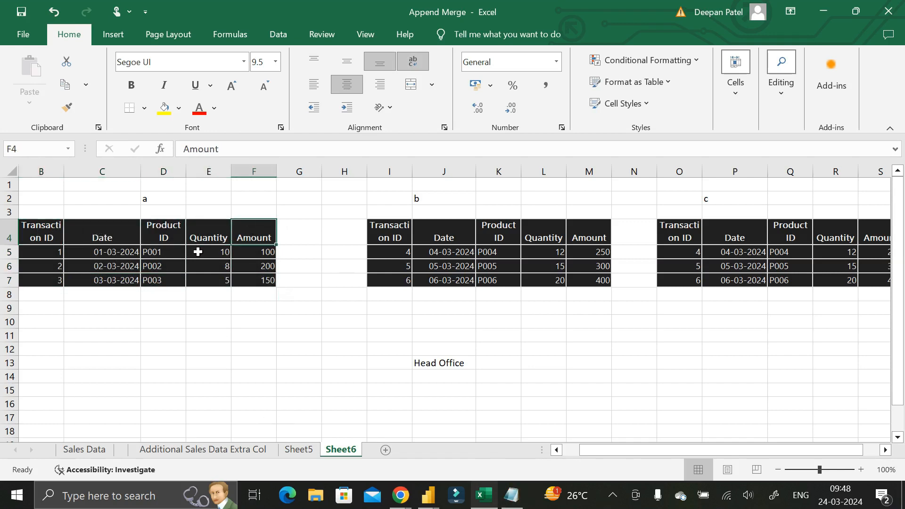
Add a Branch Id column header in cell G4, next to the first table's Amount column.
left_click(293, 216)
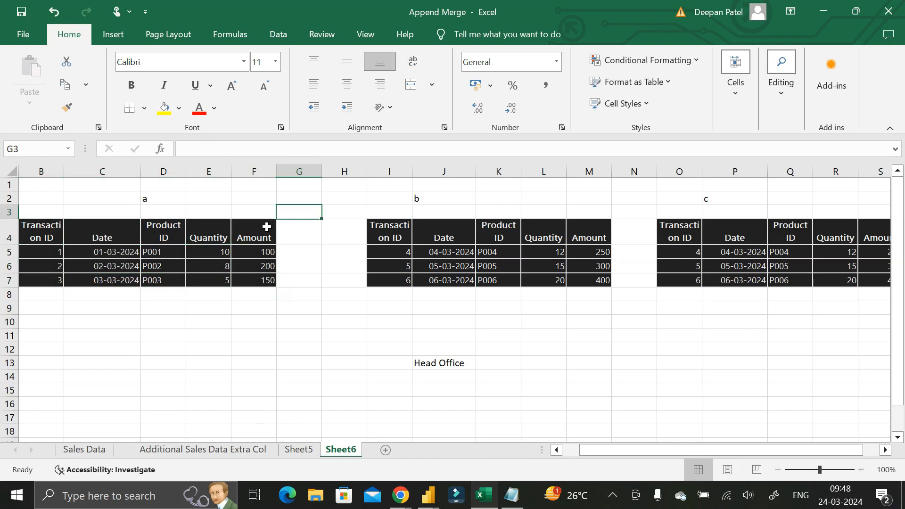
left_click(288, 237)
type("B")
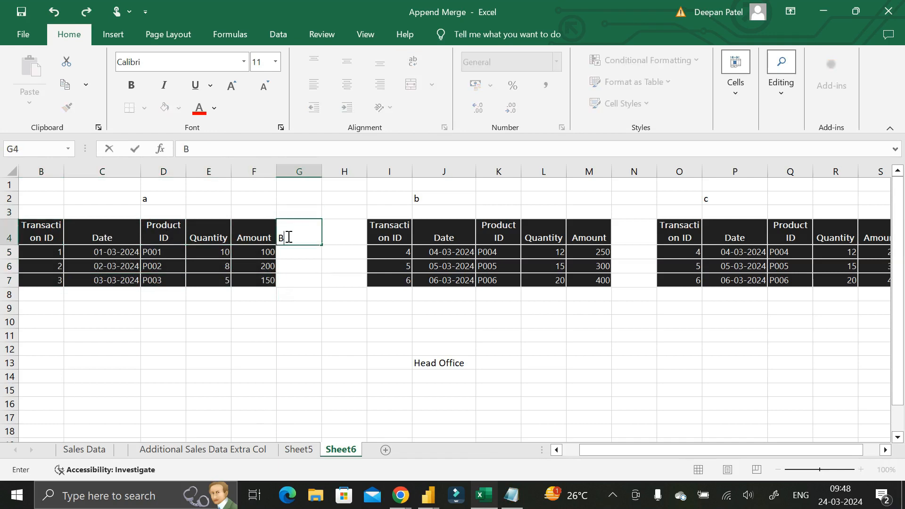
type("ranch Id")
key("Return")
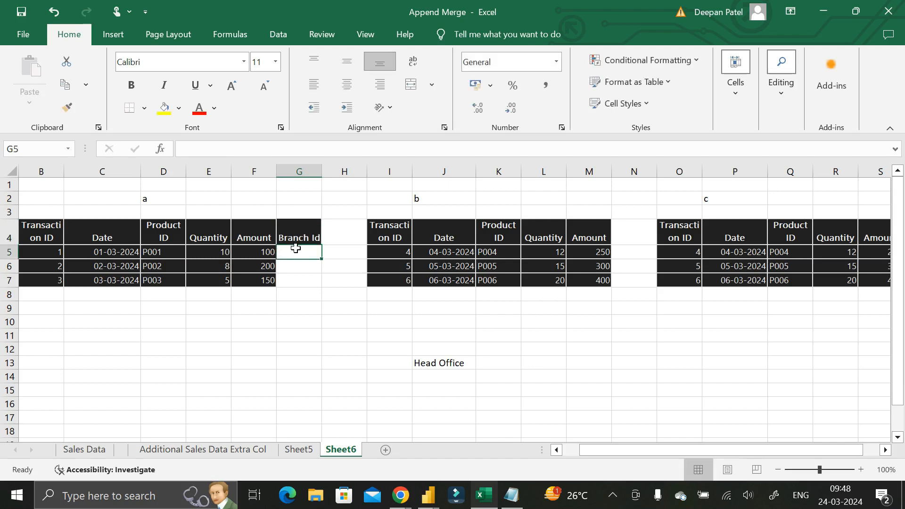
Fill the first table's Branch Id column, cells G5 to G7, with 111 in every row.
type("111")
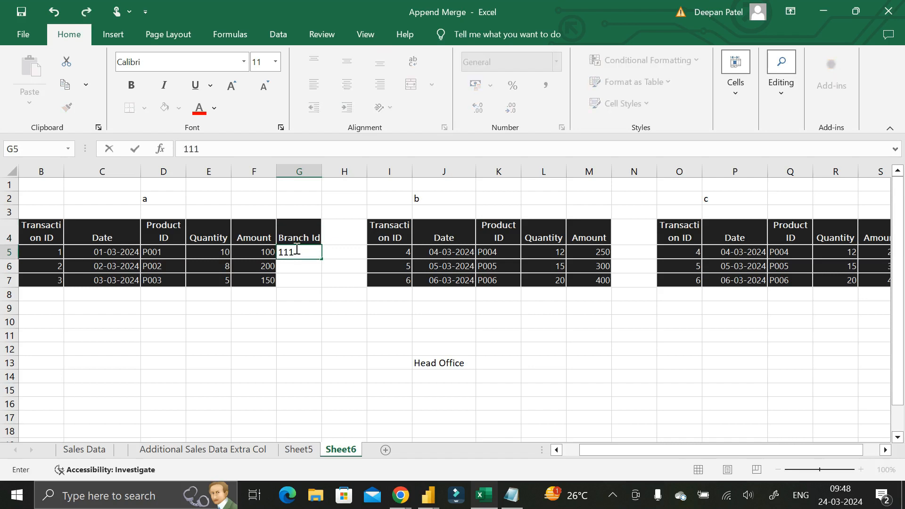
key("Return")
type("1111")
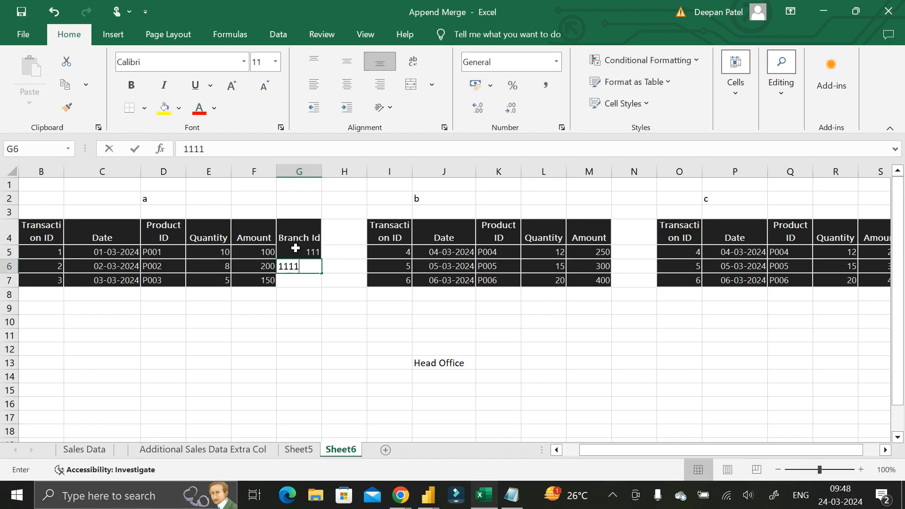
key("Return")
type("11")
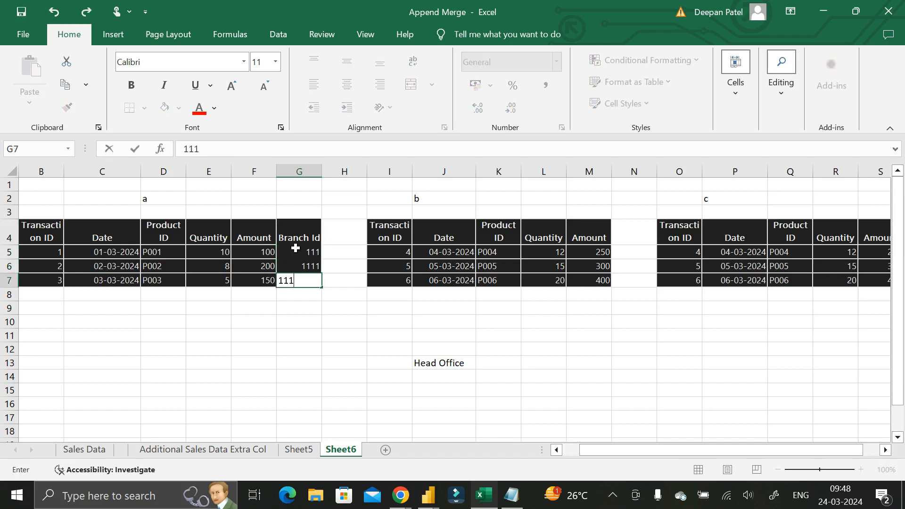
type("1")
key("ctrl+Return")
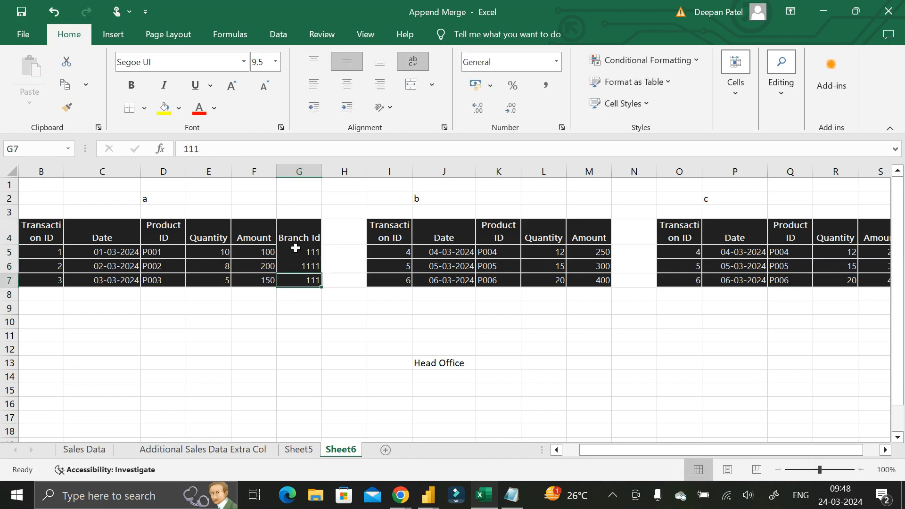
key("Up")
type("11")
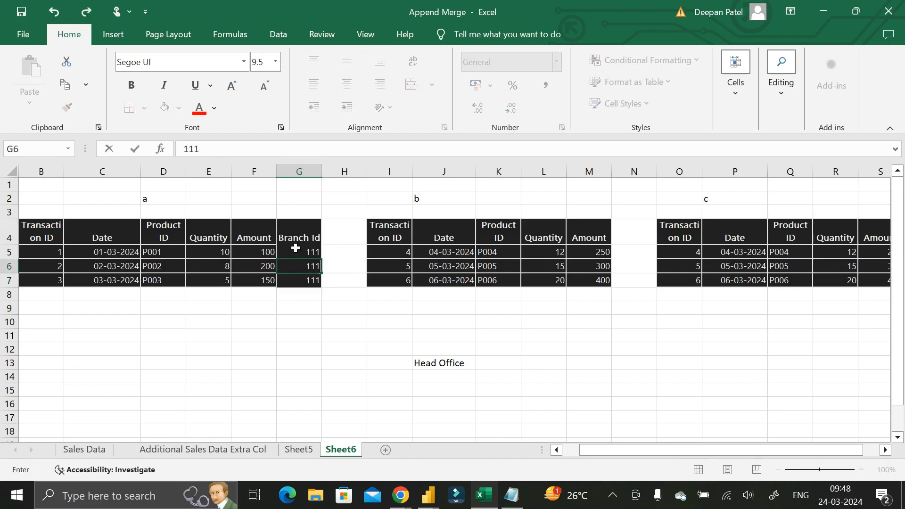
key("Return")
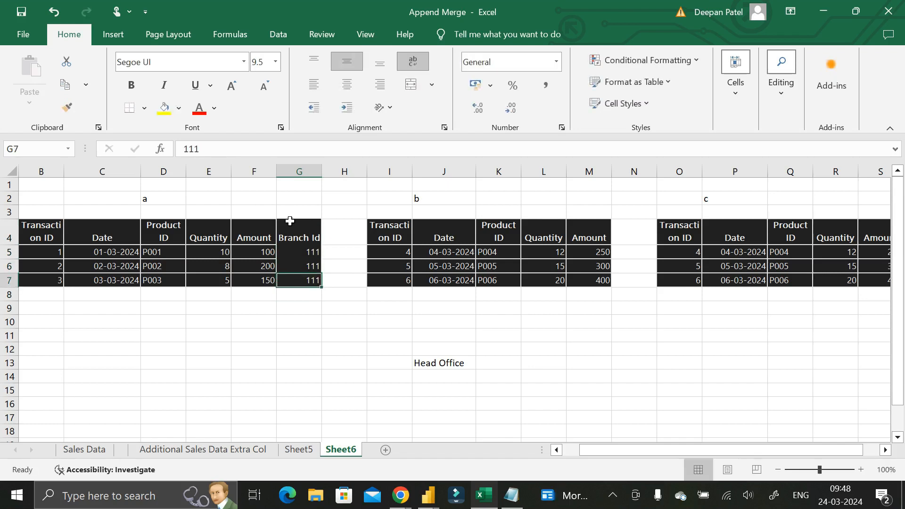
Try inserting the copied Branch Id cells G4:G7 at column N, and undo the insertion.
left_click_drag(302, 223, 306, 279)
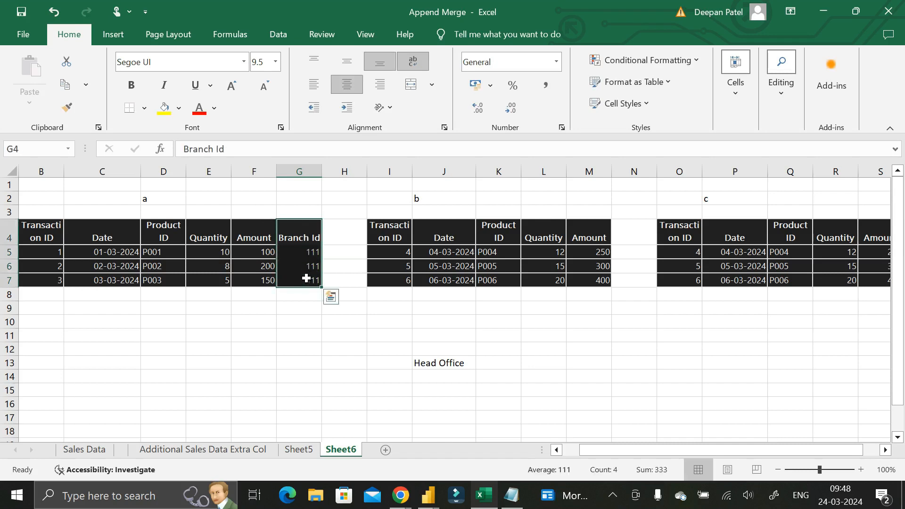
key("ctrl+c")
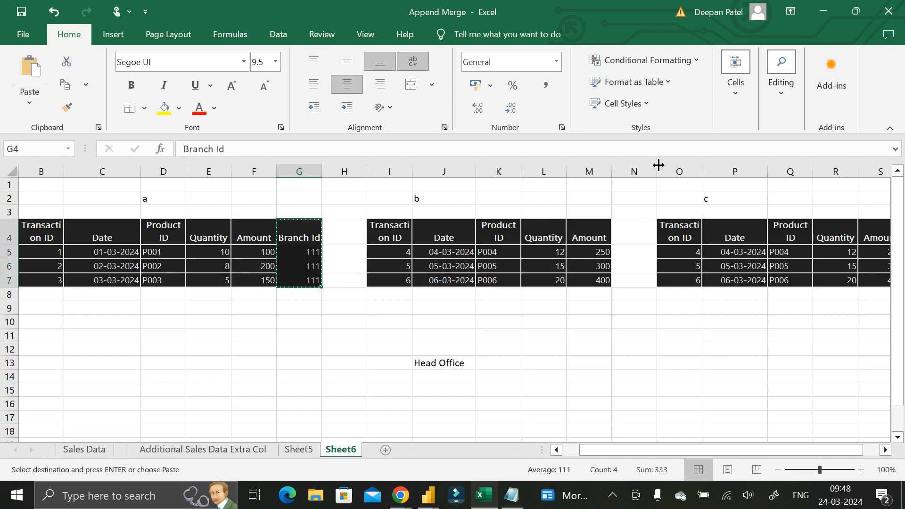
right_click(632, 171)
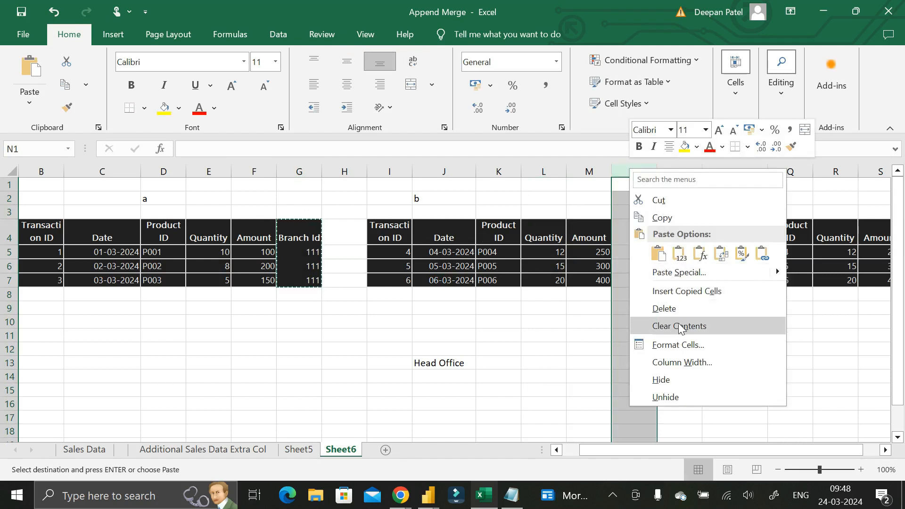
left_click(661, 292)
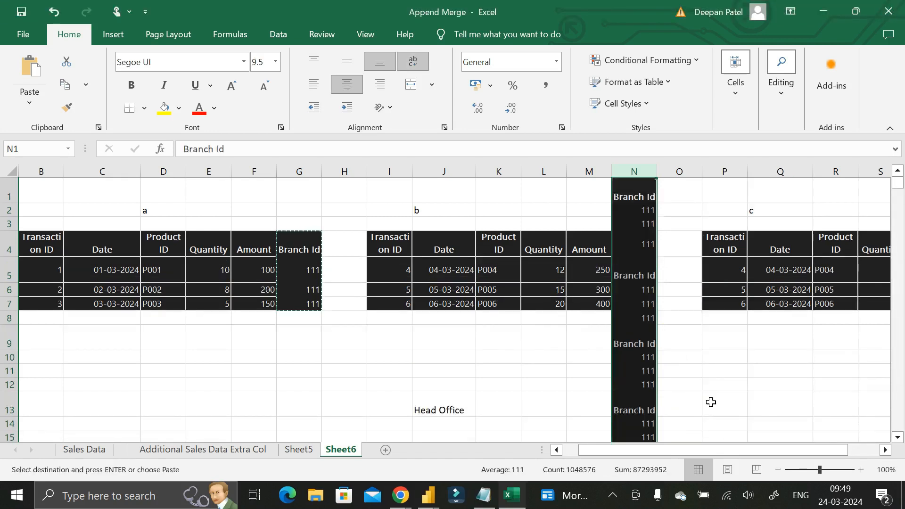
key("Escape")
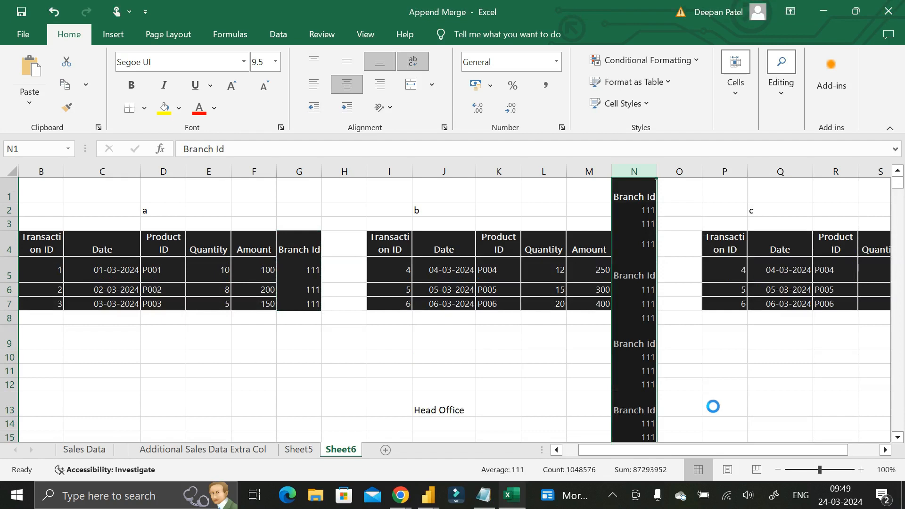
key("ctrl+z")
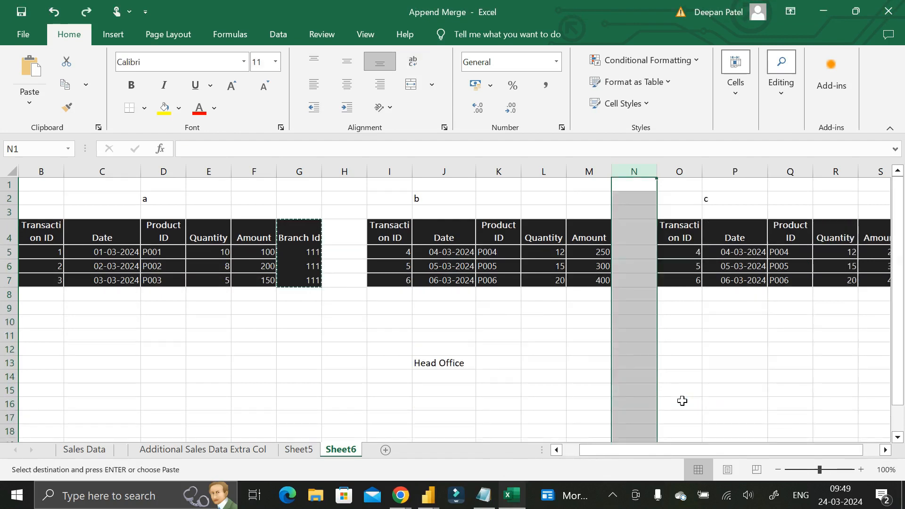
left_click(678, 389)
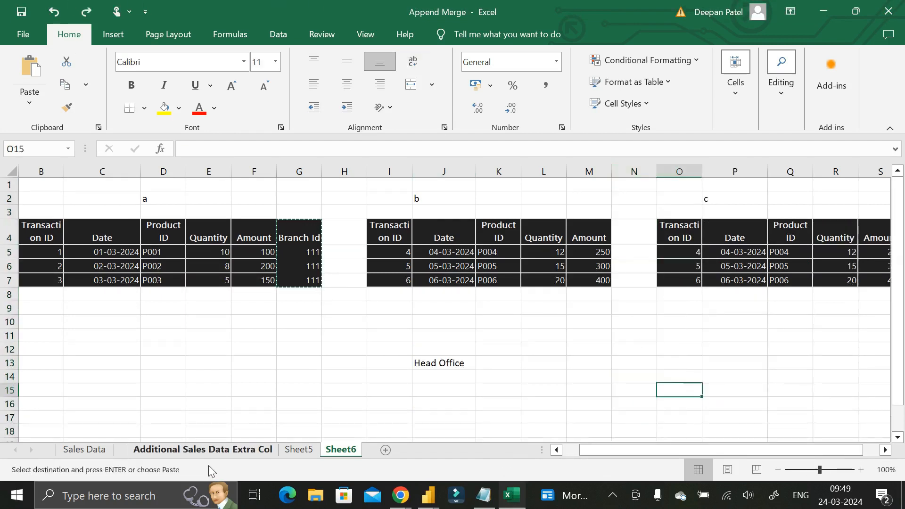
left_click_drag(297, 236, 301, 274)
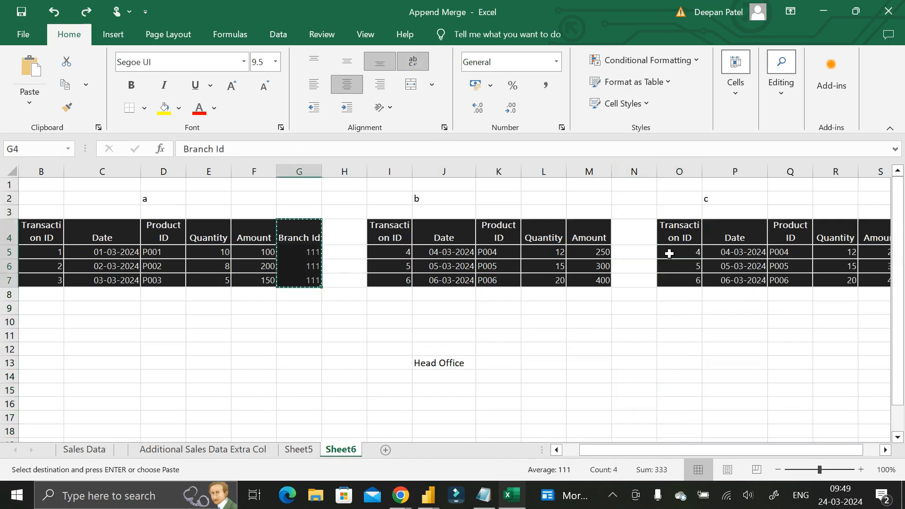
left_click(638, 170)
right_click(637, 171)
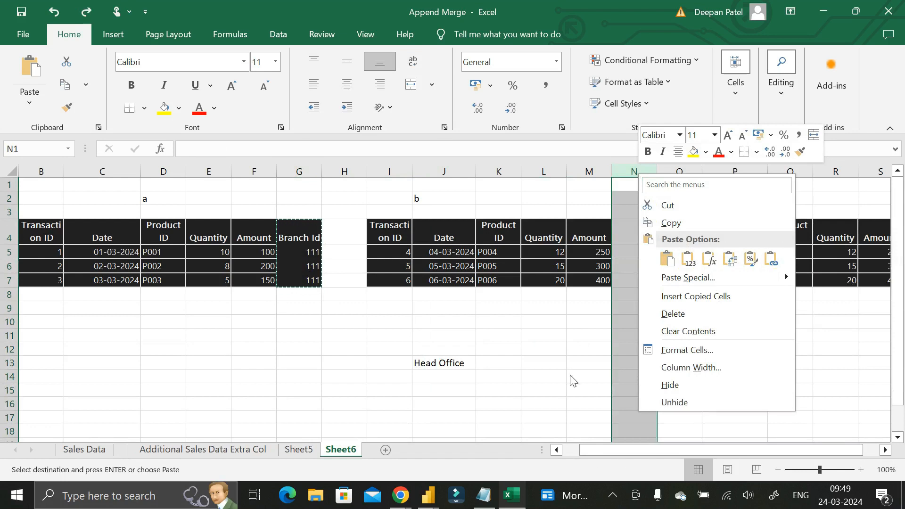
key("Escape")
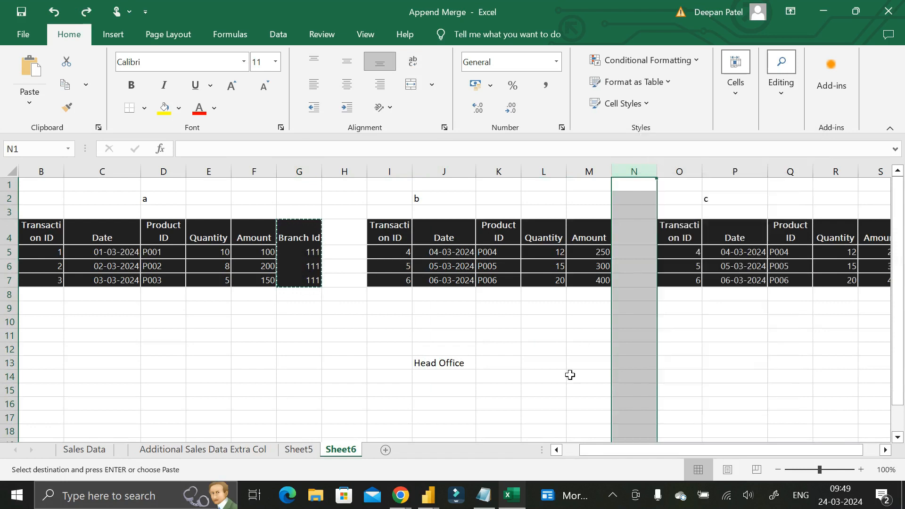
left_click(627, 197)
left_click(622, 234)
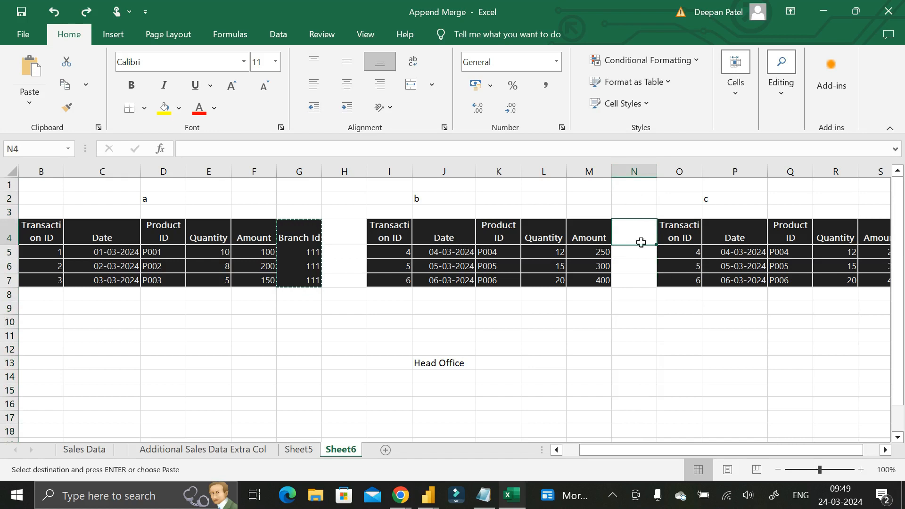
left_click(629, 169)
right_click(628, 168)
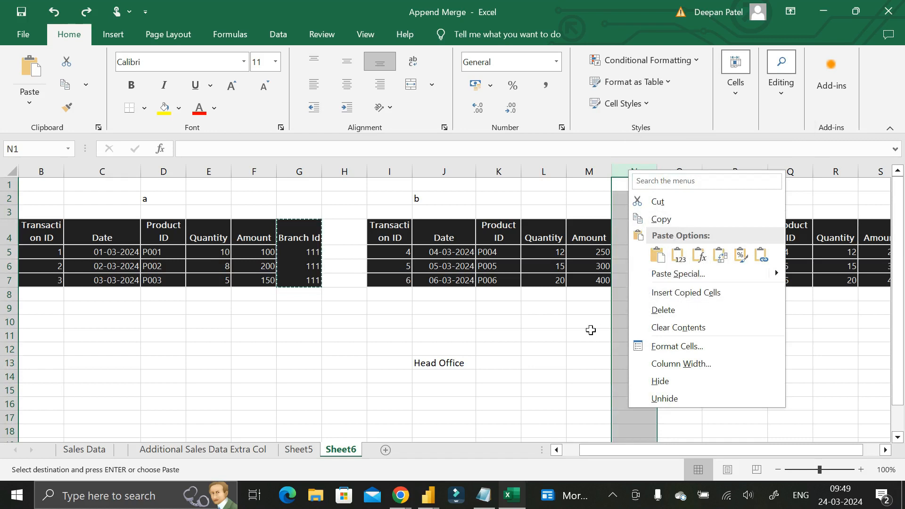
key("Escape")
Add a Branch Id column to the second table in N4:N7, with 222 in all three rows.
left_click(623, 236)
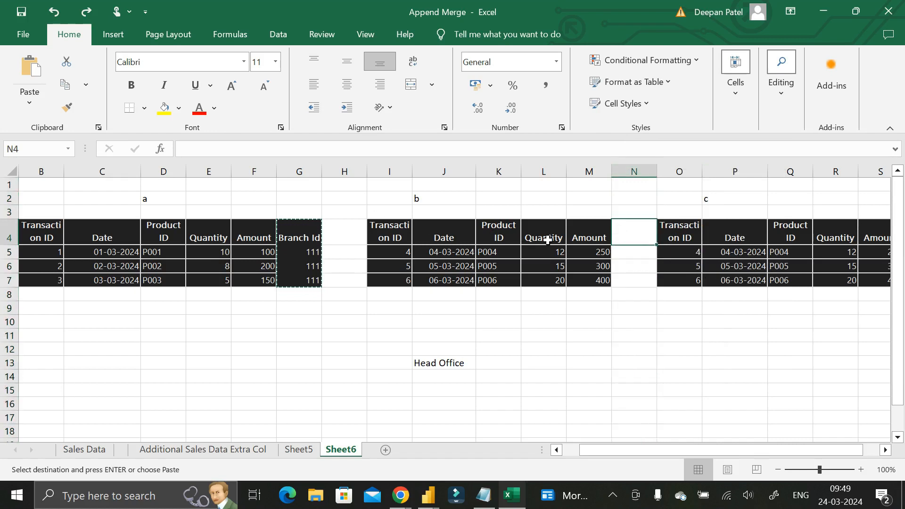
type("Branch Id")
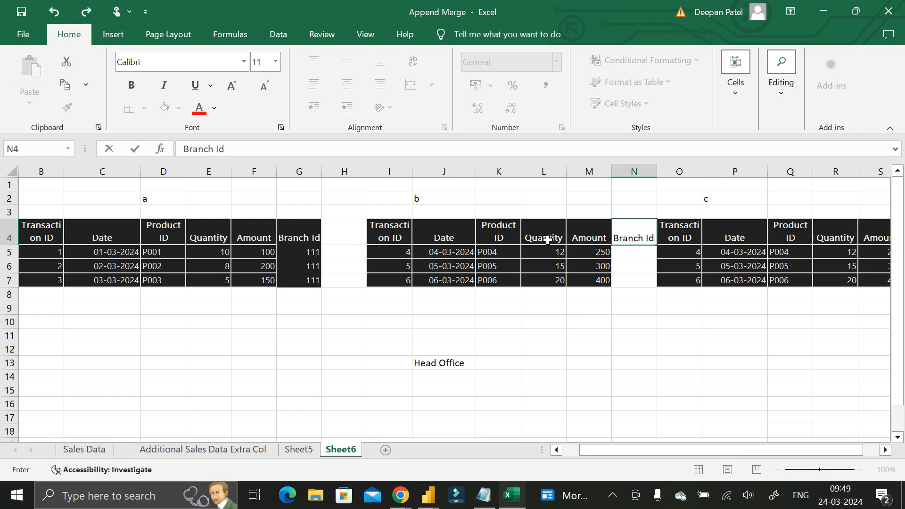
key("Return")
type("222")
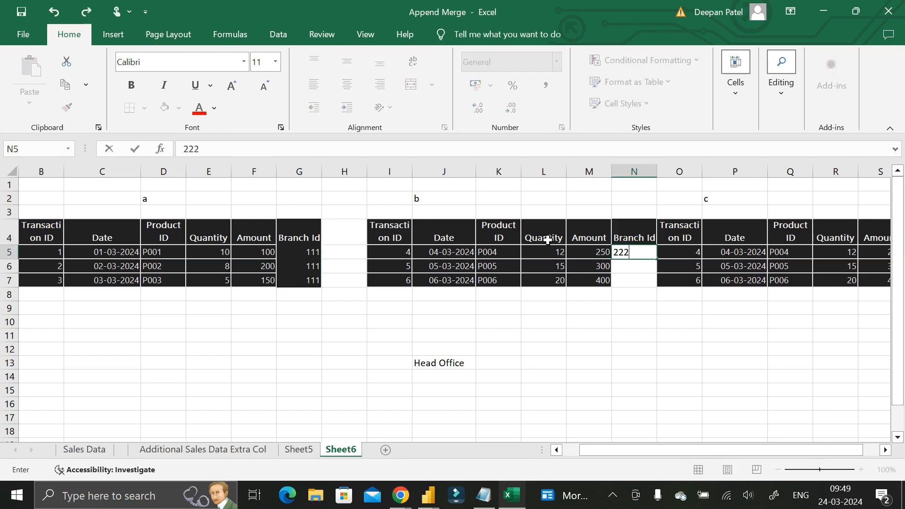
key("Return")
type("222")
key("Return")
type("22")
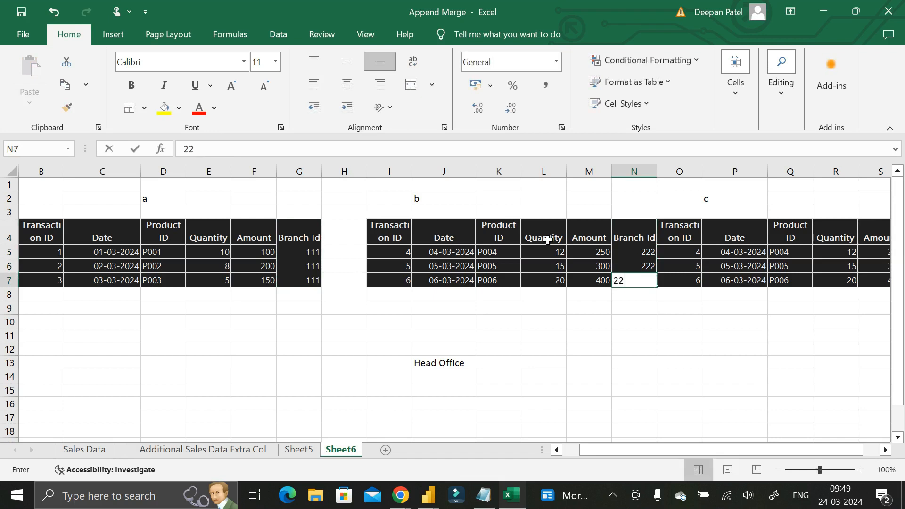
key("Return")
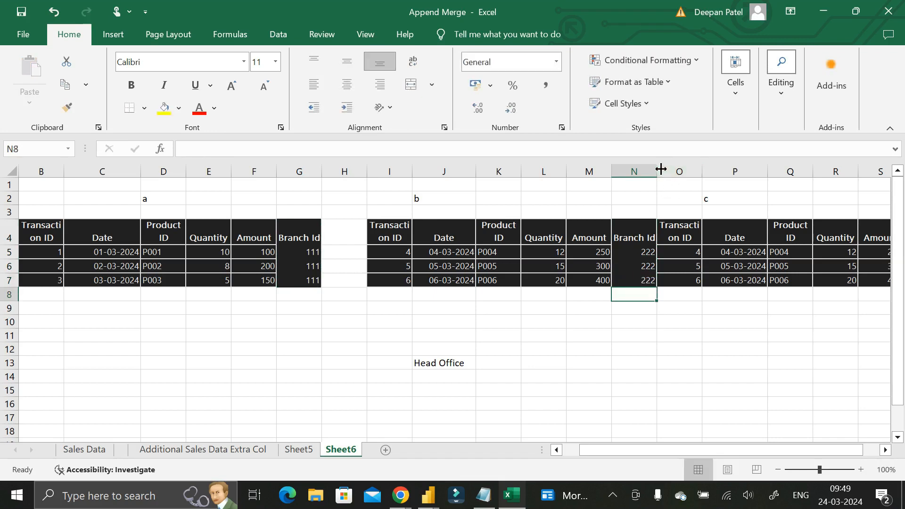
Insert a blank column O between the second and third tables.
left_click(672, 172)
right_click(672, 171)
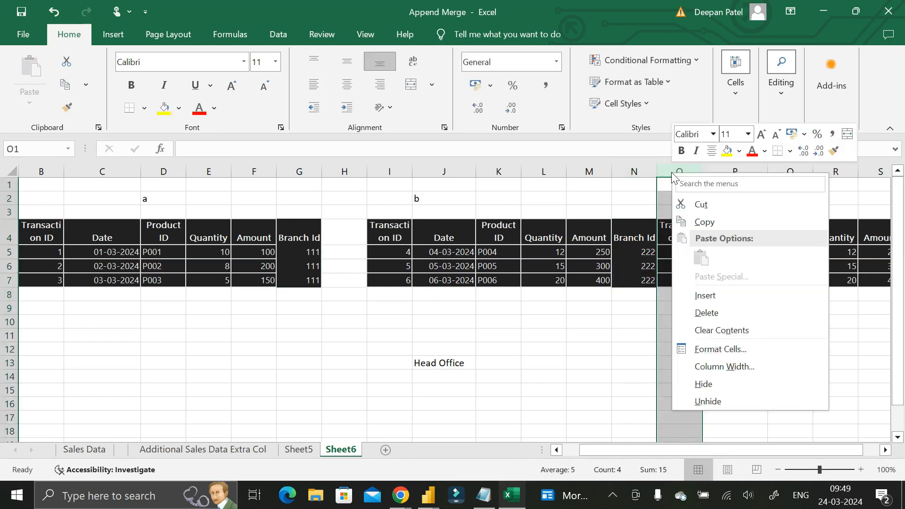
left_click(698, 296)
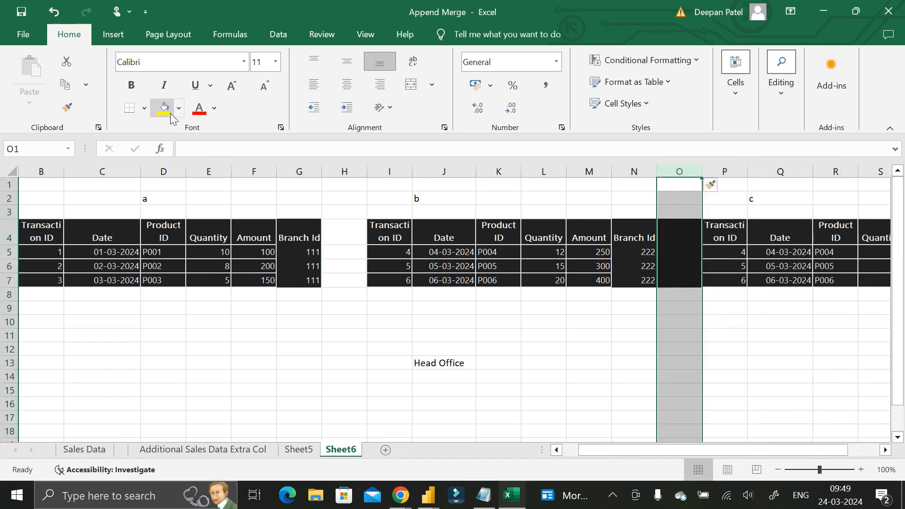
left_click(751, 353)
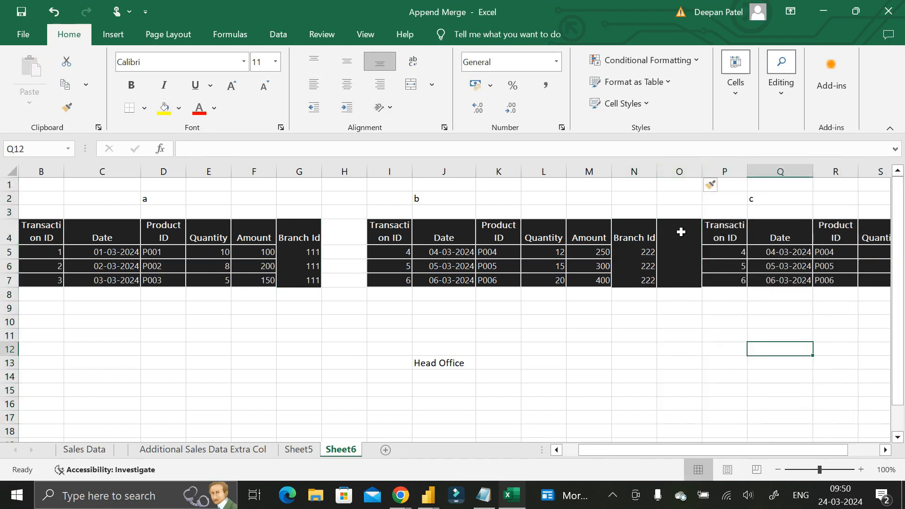
Fill the separator cells O4:O7 with white so the second and third tables look separate.
left_click_drag(682, 232, 685, 282)
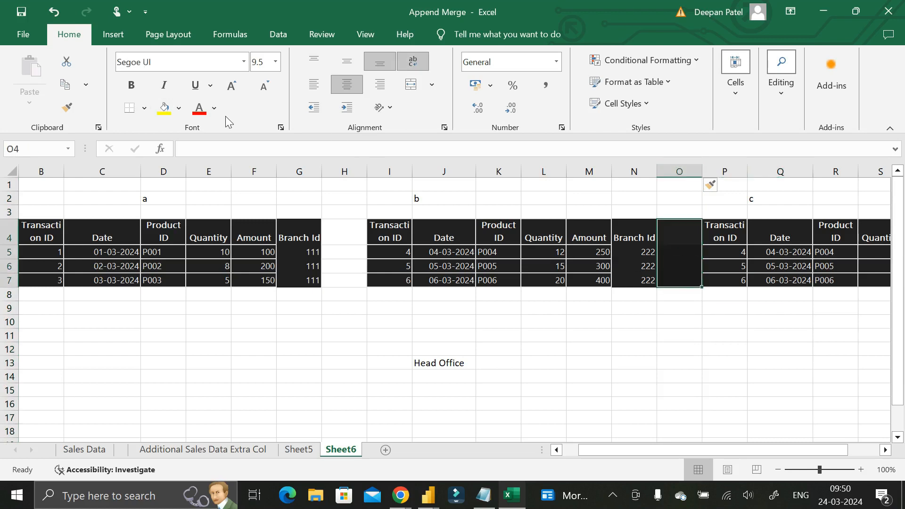
left_click(179, 108)
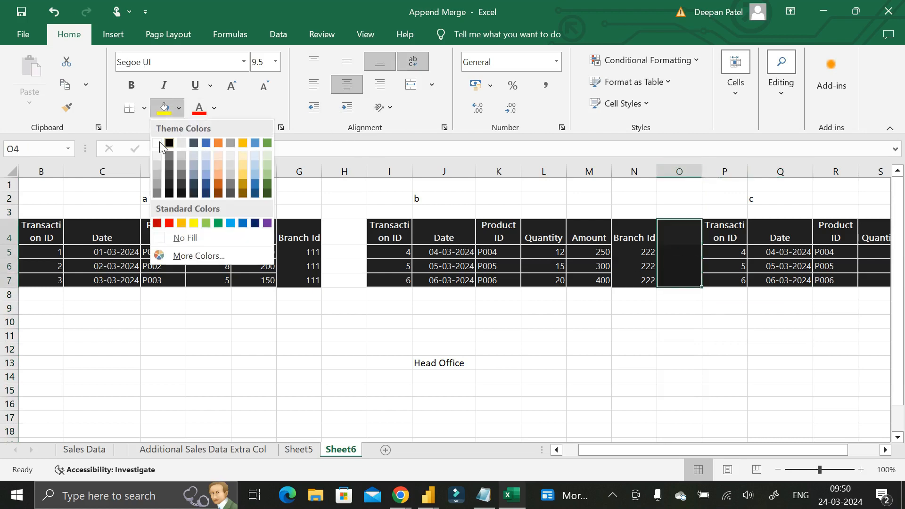
left_click(160, 143)
left_click(667, 351)
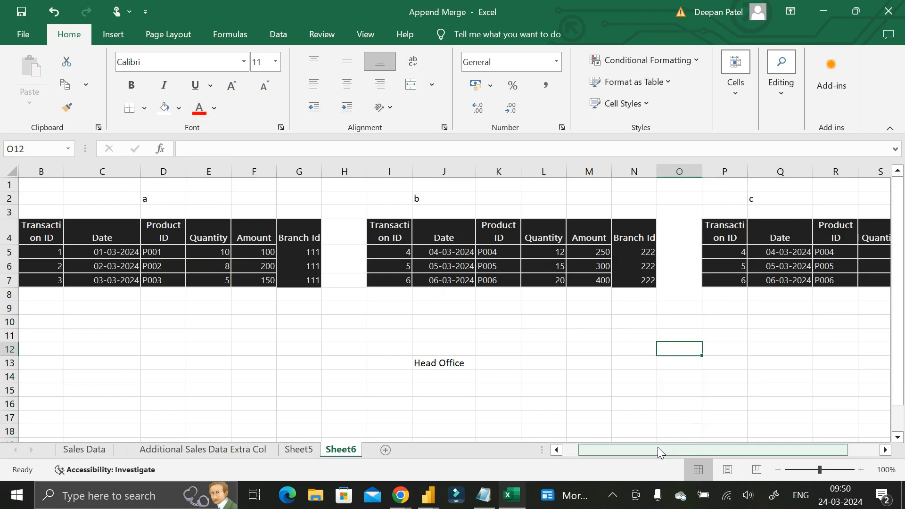
Add a Branch Id column to the third table in U4:U7, with 333 in all three rows.
left_click_drag(658, 447, 710, 445)
left_click(852, 234)
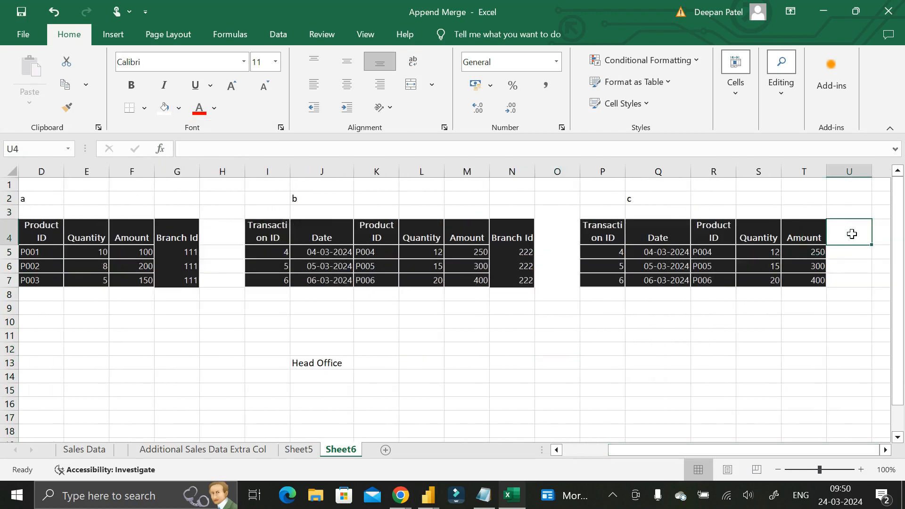
type("Branch Id")
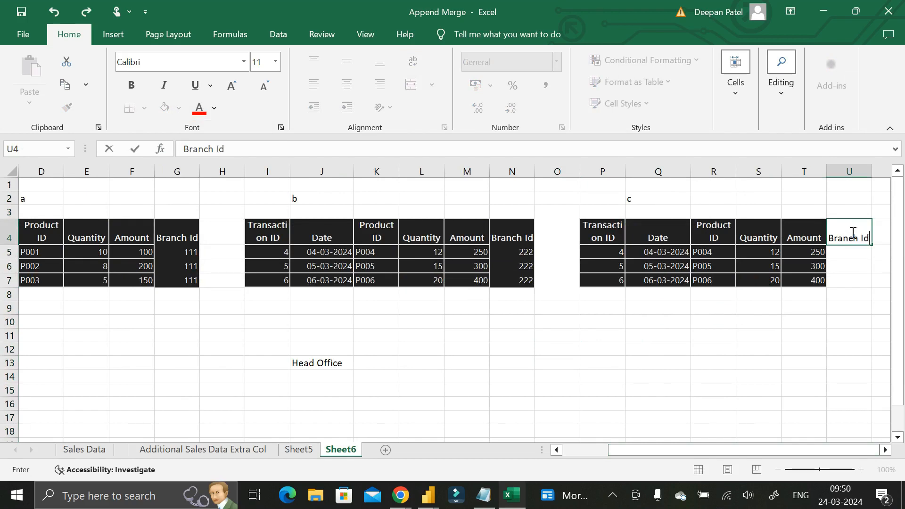
key("Return")
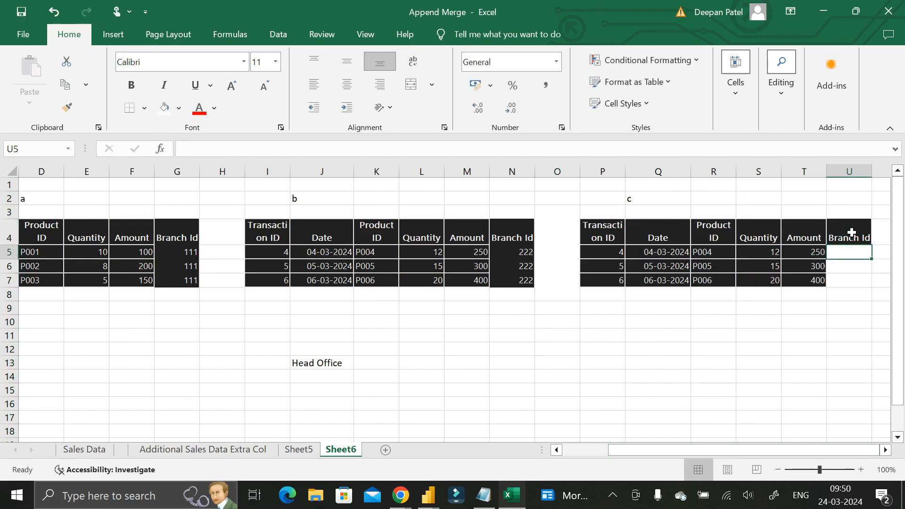
type("333")
key("Return")
type("333")
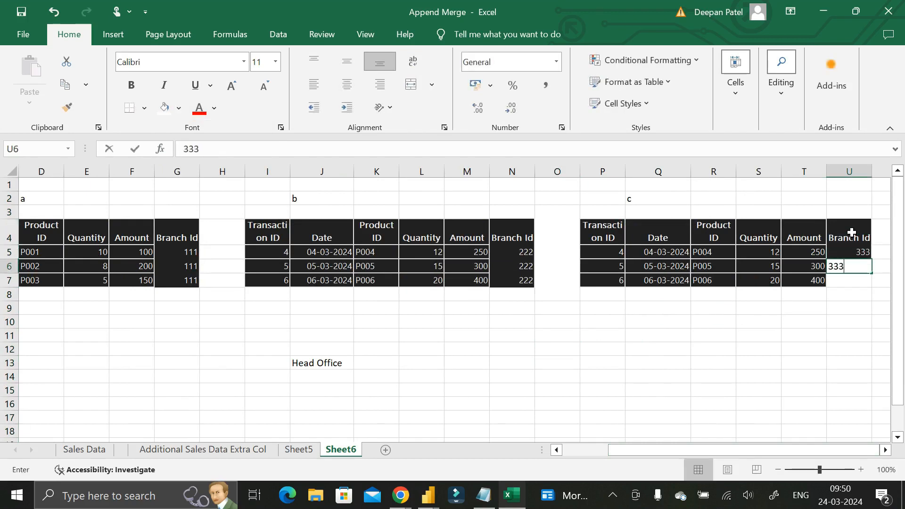
key("Return")
type("333")
key("Return")
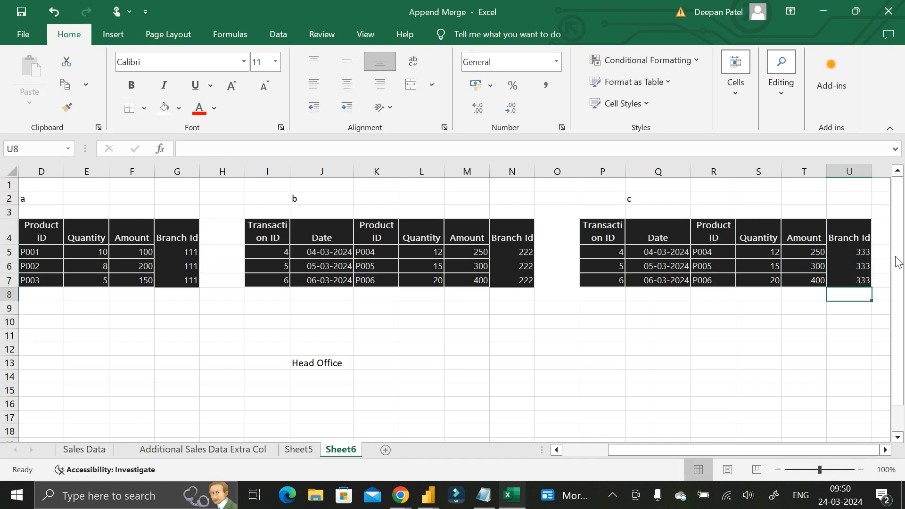
Review the column headers of table a, from Transaction ID to Branch Id, and look over tables b and c.
left_click_drag(630, 449, 597, 449)
left_click(91, 231)
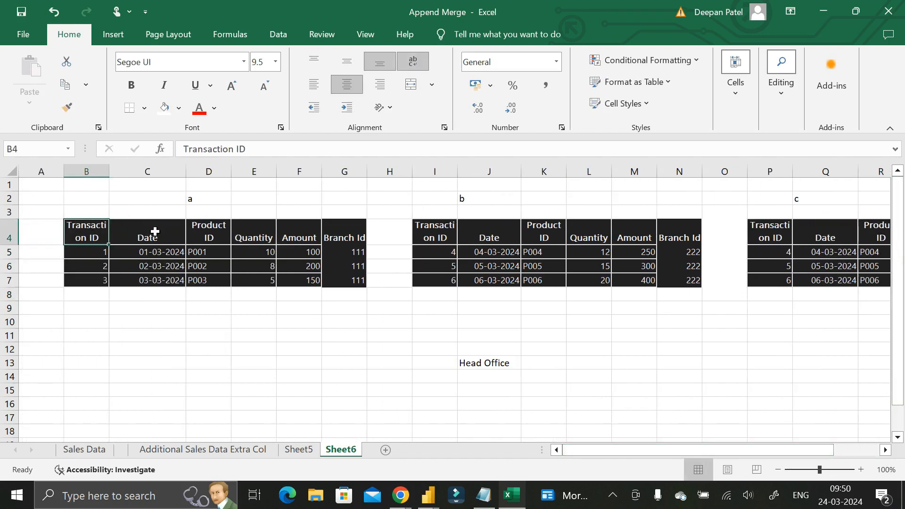
left_click(156, 235)
left_click(220, 231)
left_click(247, 235)
left_click(304, 234)
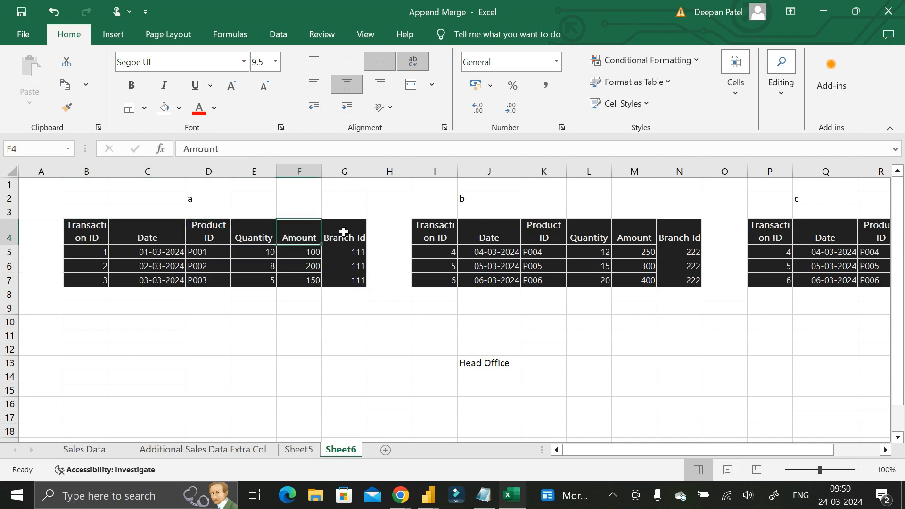
left_click(344, 232)
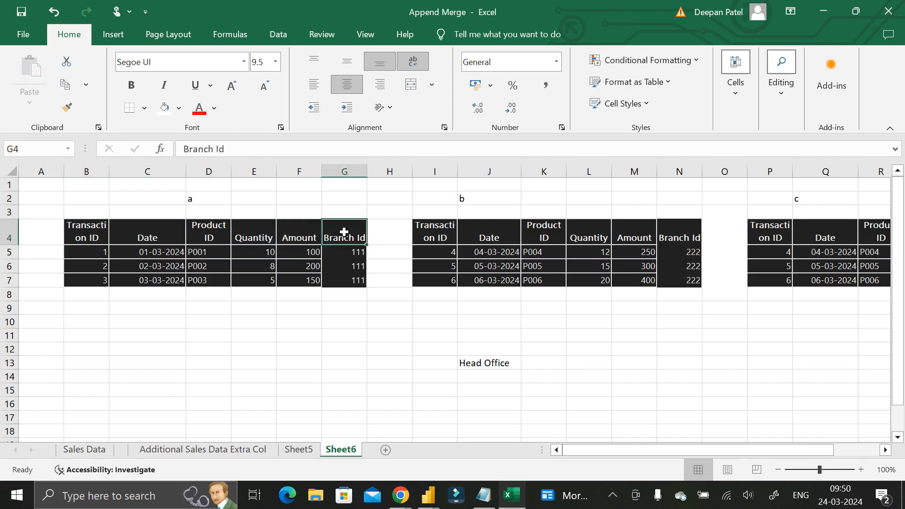
left_click(474, 201)
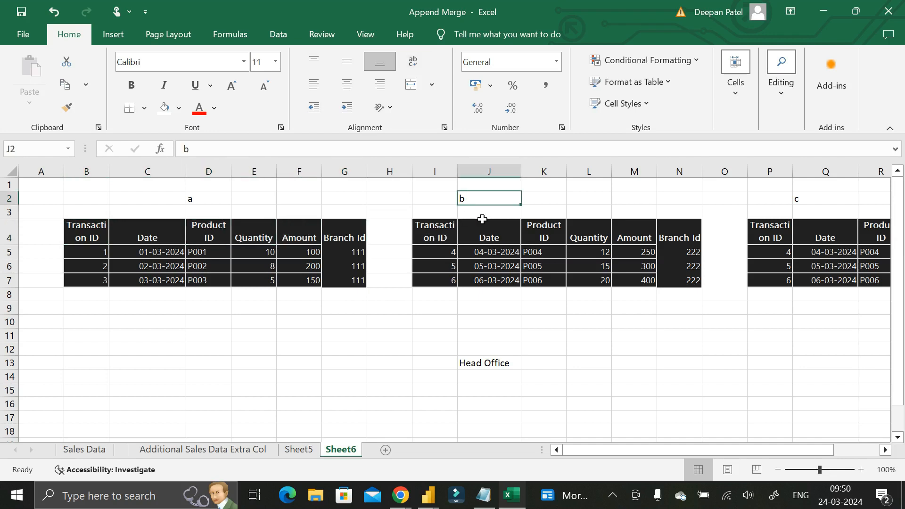
left_click_drag(701, 450, 753, 445)
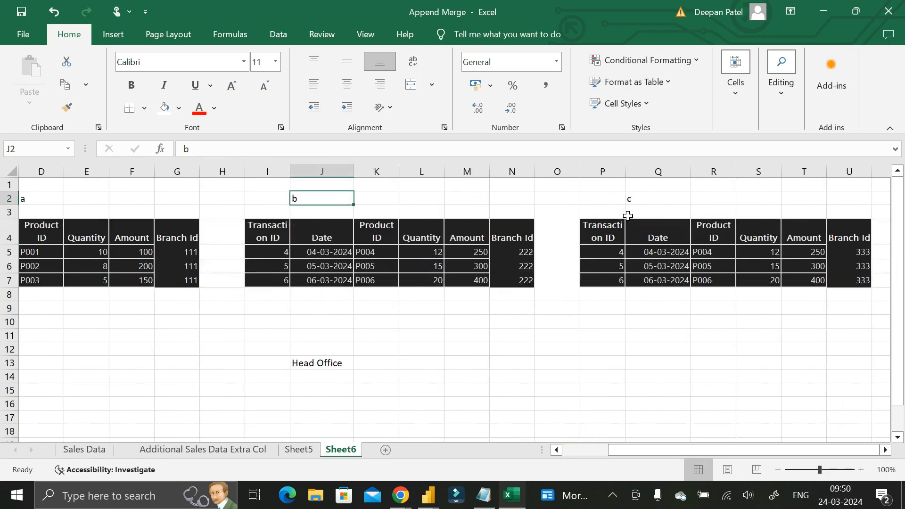
left_click_drag(745, 449, 701, 441)
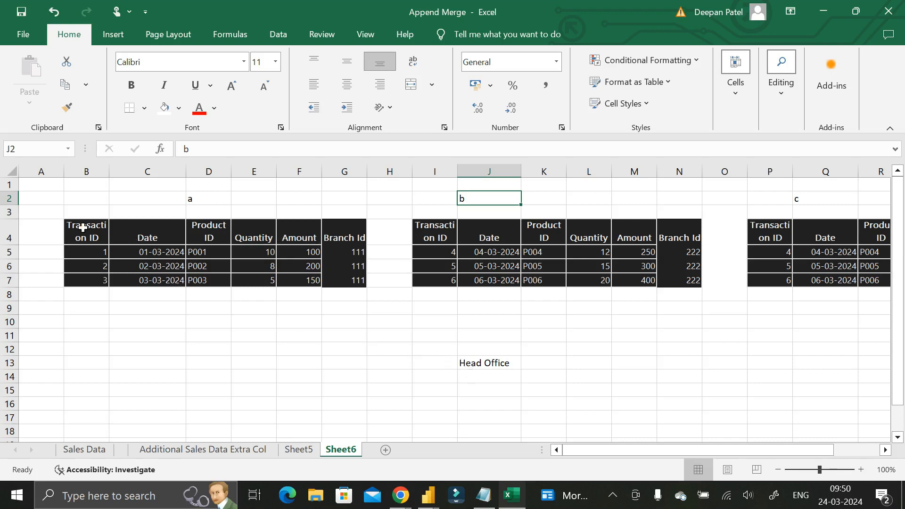
Copy table a (B4:G7) to F15 beneath the Head Office label and widen column G to fit the dates.
left_click_drag(70, 228, 329, 278)
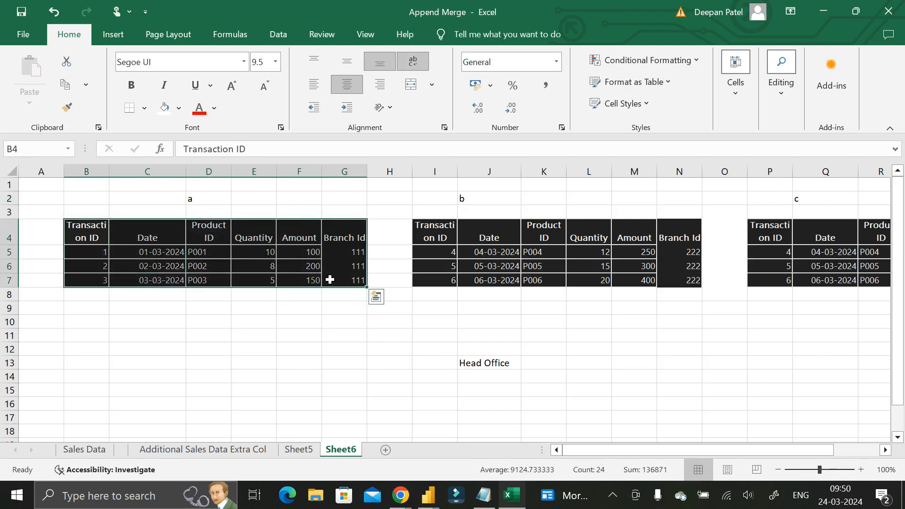
key("ctrl+c")
scroll(358, 300, "down", 3)
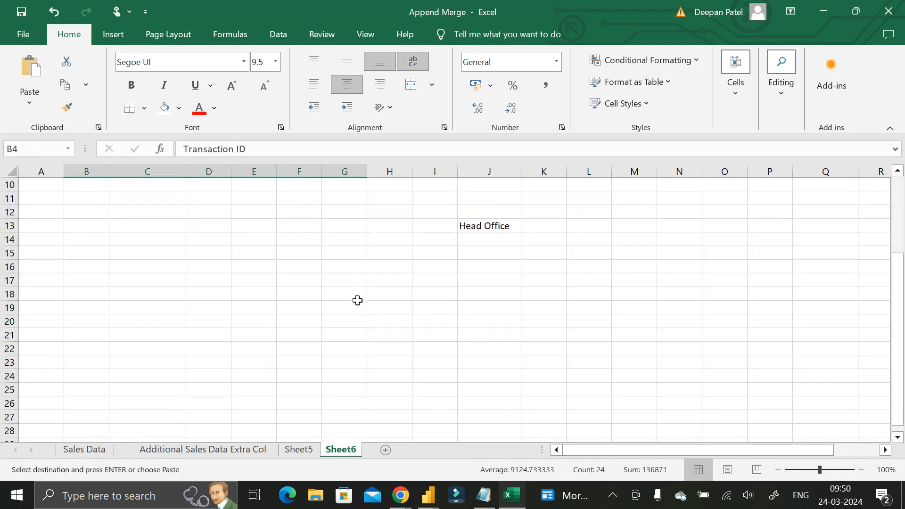
left_click(299, 254)
key("ctrl+v")
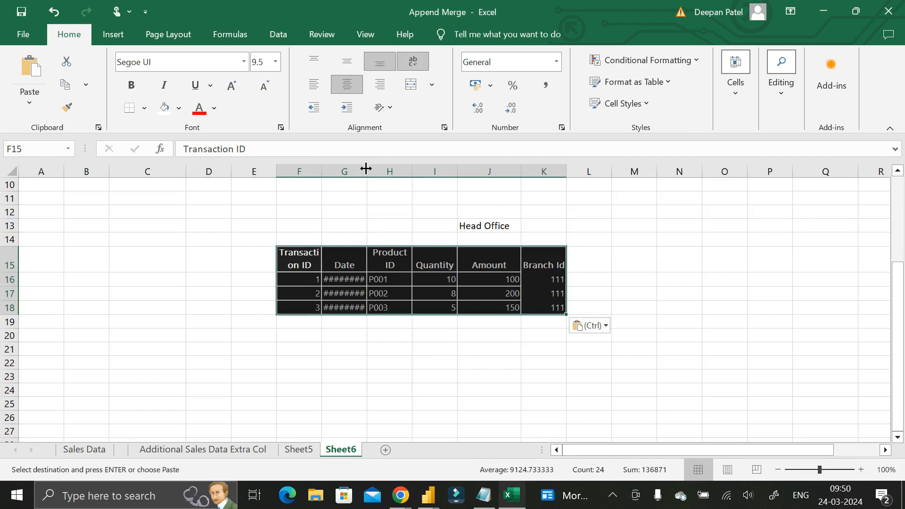
left_click_drag(366, 172, 386, 183)
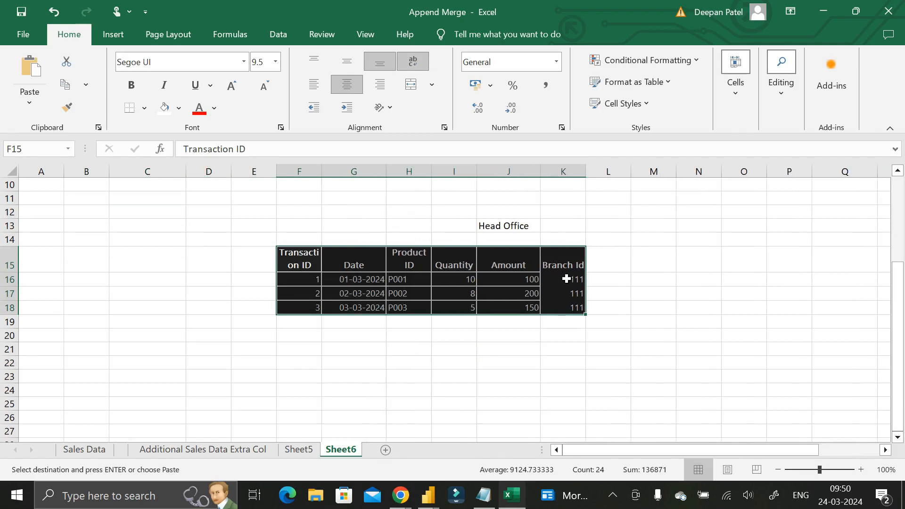
Set the Branch Id to 444 in all three rows of the Head Office table, K16:K18.
left_click(561, 279)
double_click(574, 281)
left_click(563, 349)
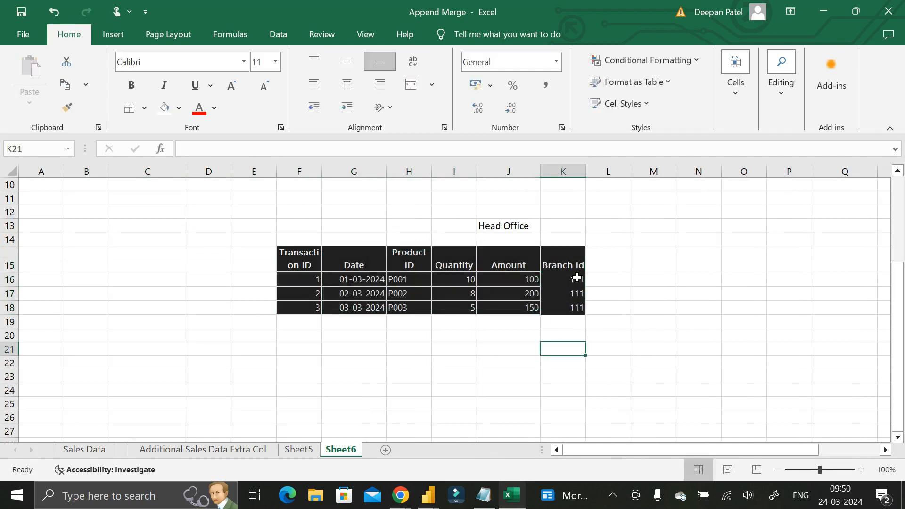
left_click(576, 278)
type("444")
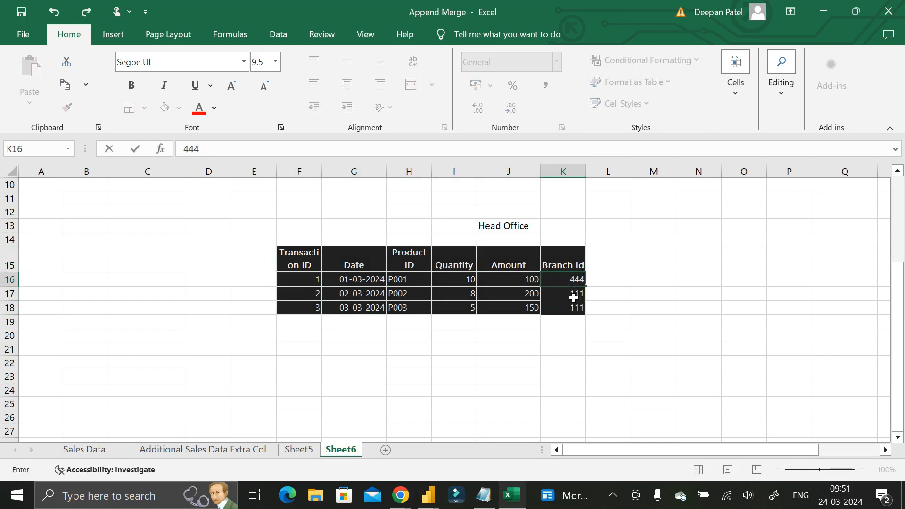
left_click(575, 296)
type("444")
left_click(575, 307)
type("444")
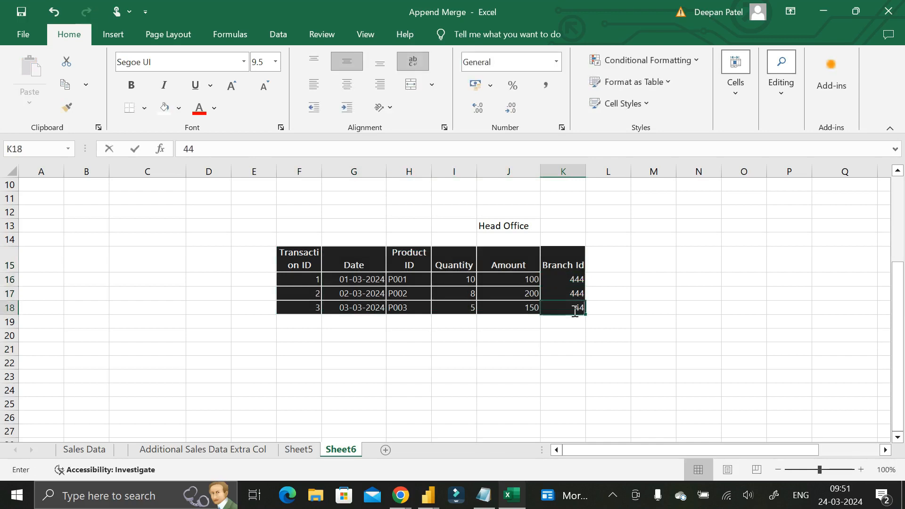
left_click(645, 306)
Examine branch tables a, b and c against the Head Office table and its columns.
scroll(646, 305, "up", 3)
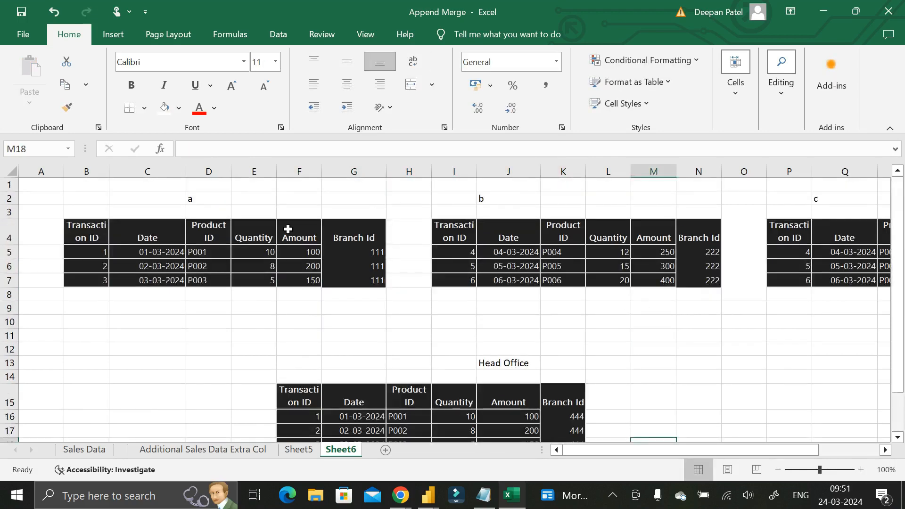
left_click(196, 199)
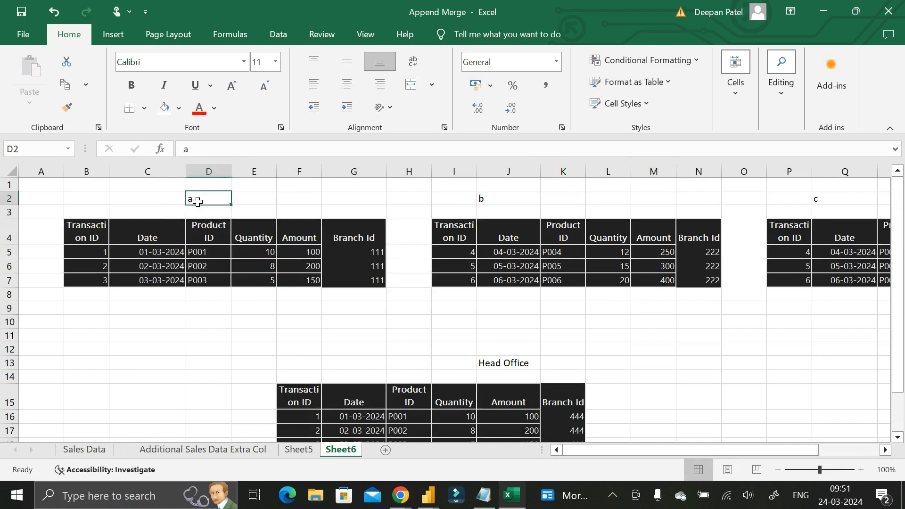
left_click(497, 366)
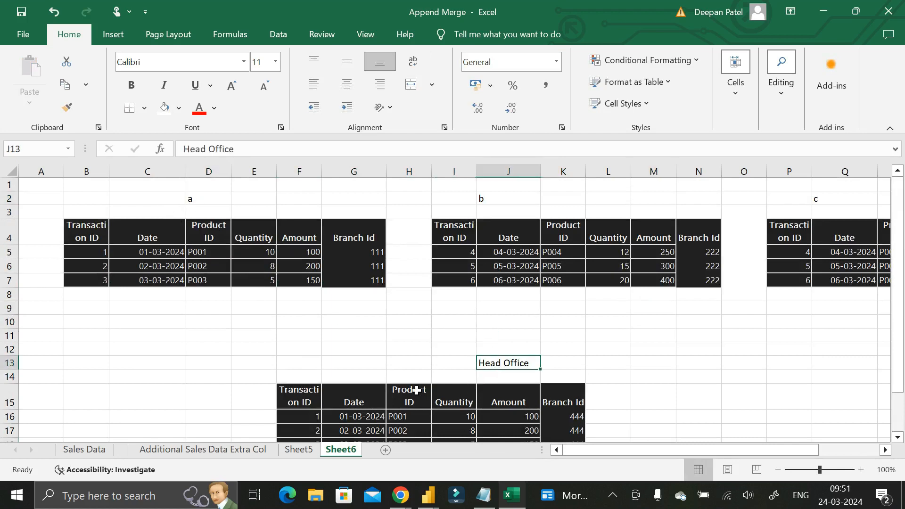
scroll(373, 394, "down", 1)
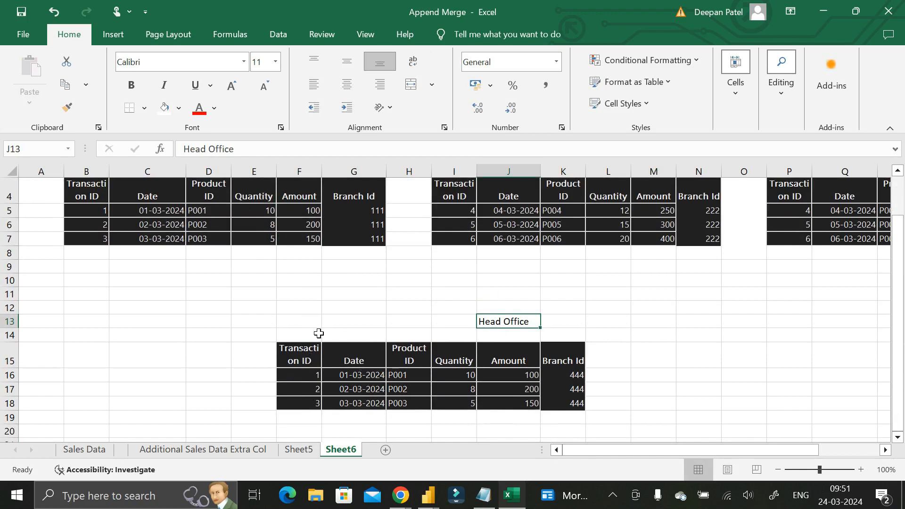
scroll(211, 202, "up", 1)
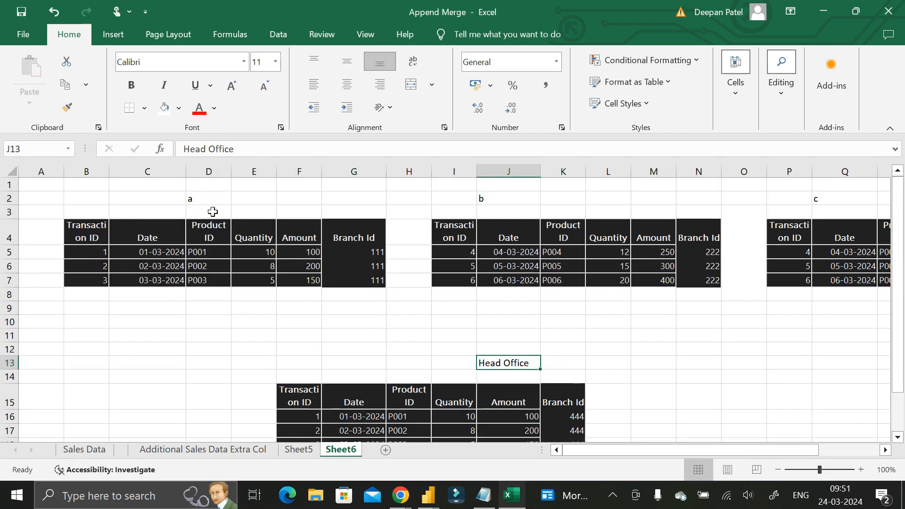
left_click(200, 201)
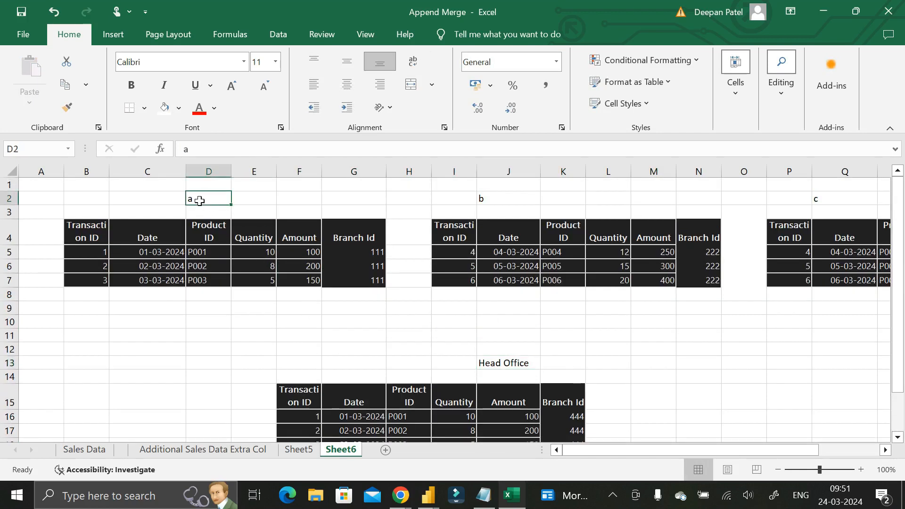
left_click(500, 201)
left_click(838, 199)
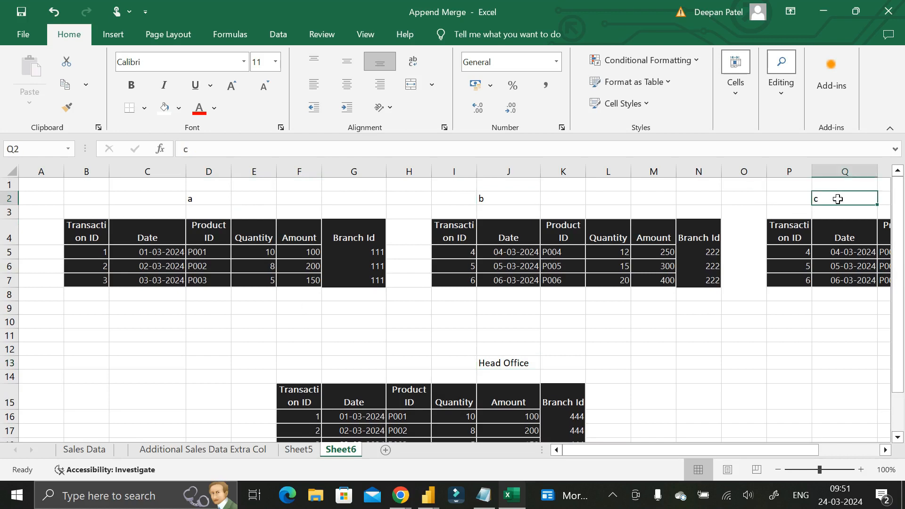
scroll(640, 296, "down", 1)
scroll(640, 296, "up", 1)
scroll(640, 295, "down", 1)
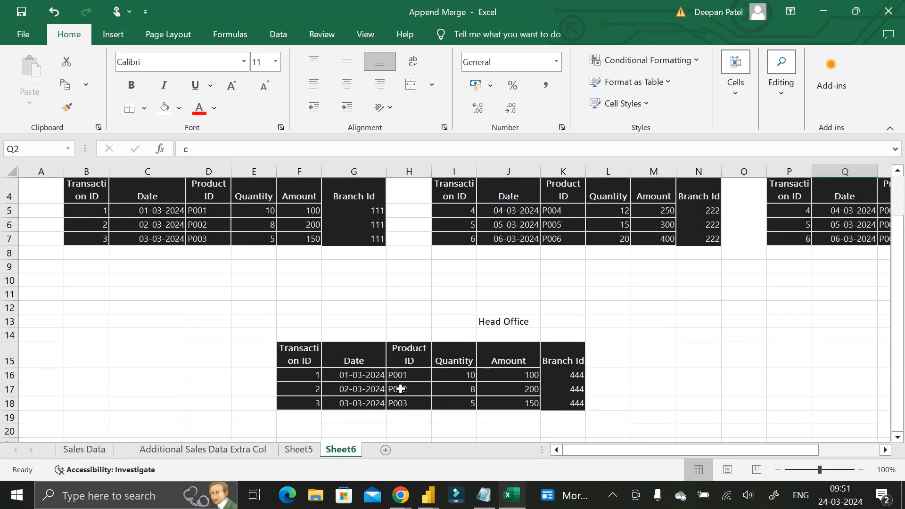
scroll(475, 377, "up", 1)
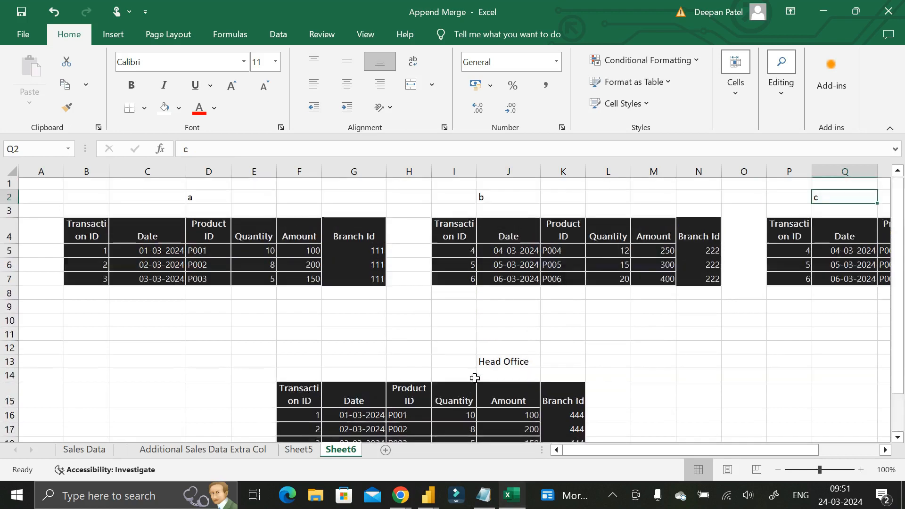
left_click(216, 230)
left_click(554, 203)
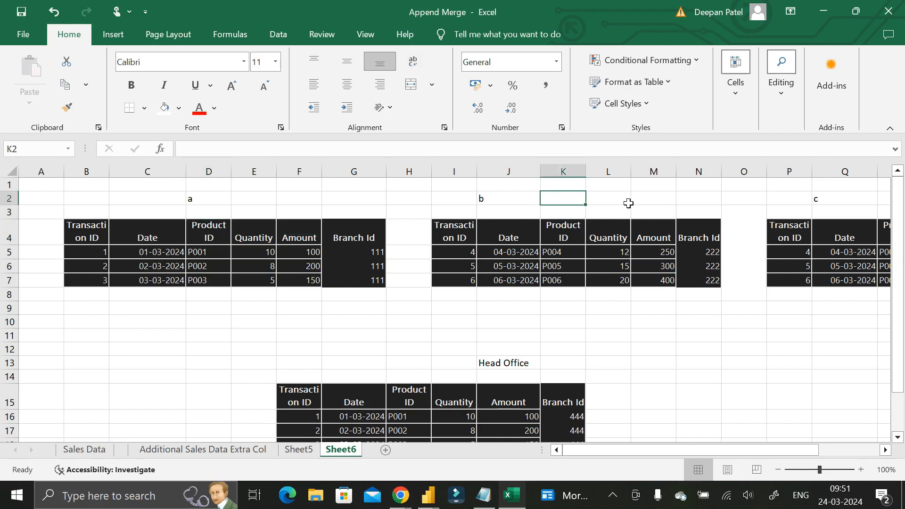
left_click(824, 204)
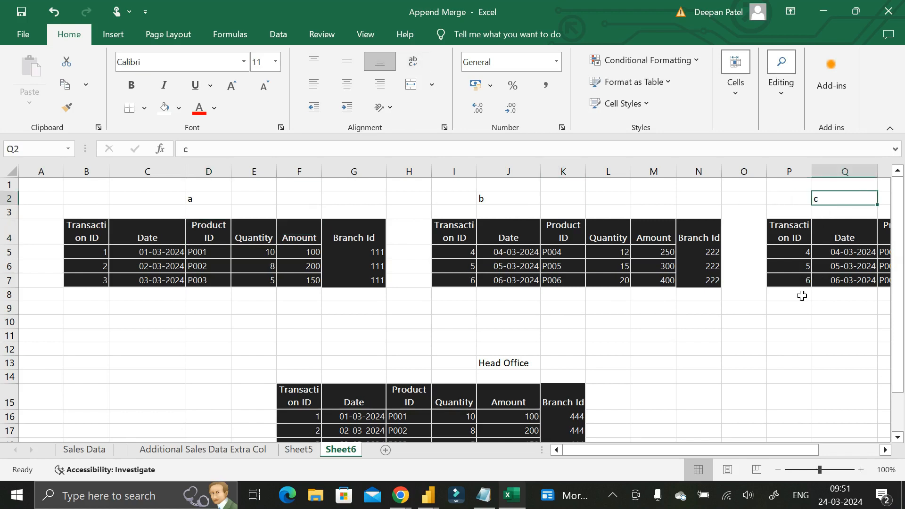
Copy table a's three data rows (B5:G7) to F19, directly beneath the existing Head Office rows.
scroll(802, 296, "down", 1)
scroll(802, 296, "up", 1)
scroll(802, 296, "down", 1)
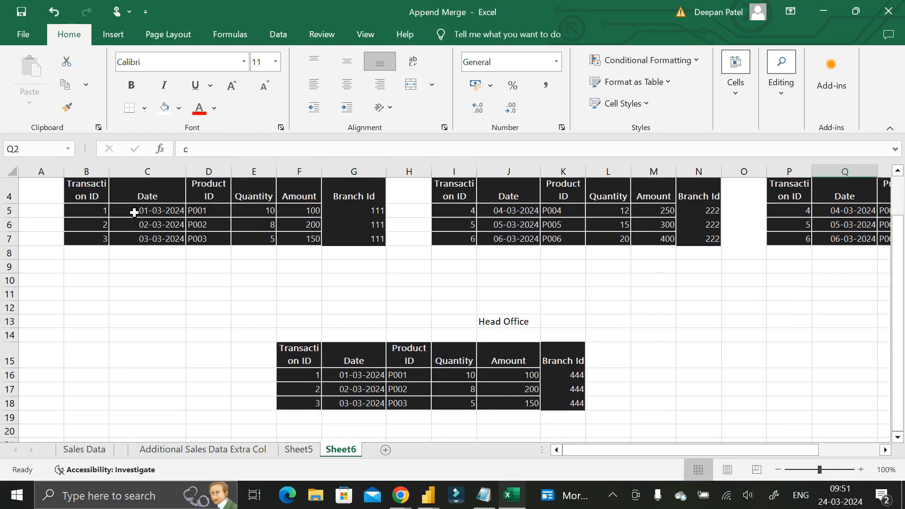
scroll(123, 208, "up", 1)
scroll(369, 293, "down", 1)
scroll(217, 224, "up", 1)
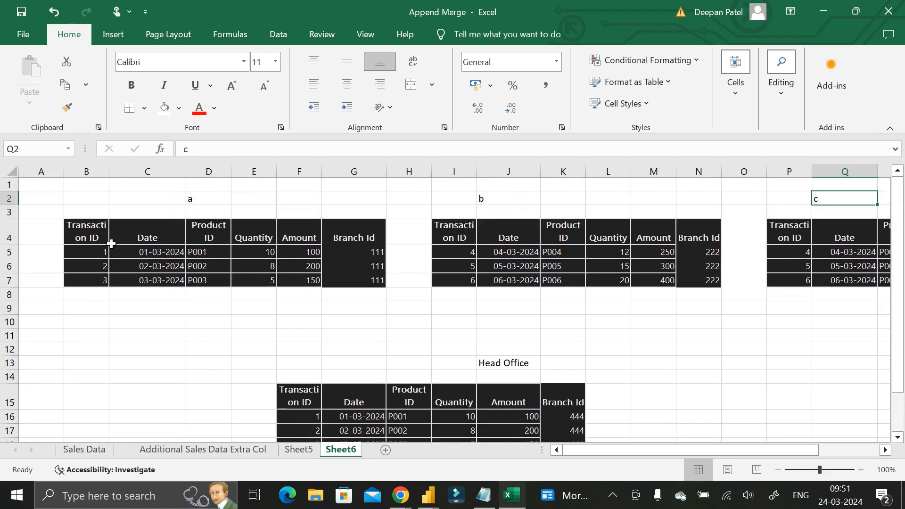
left_click_drag(100, 255, 341, 283)
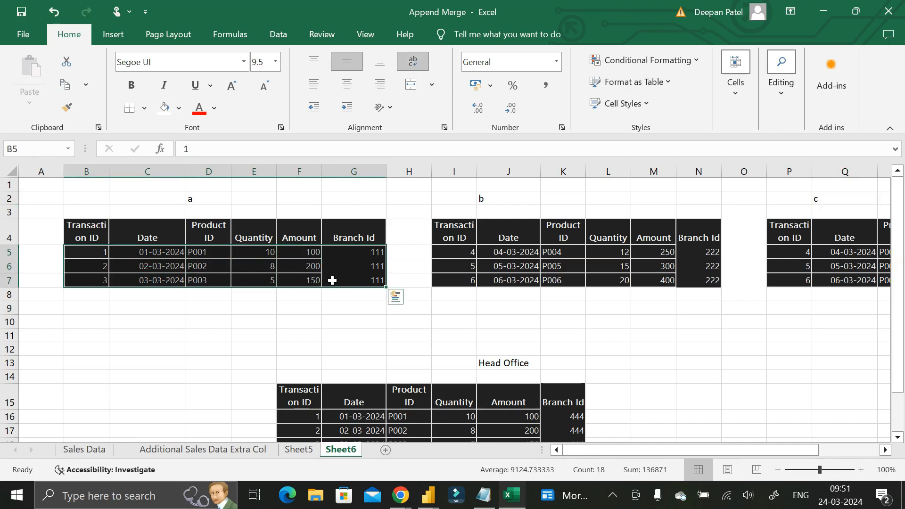
key("ctrl+c")
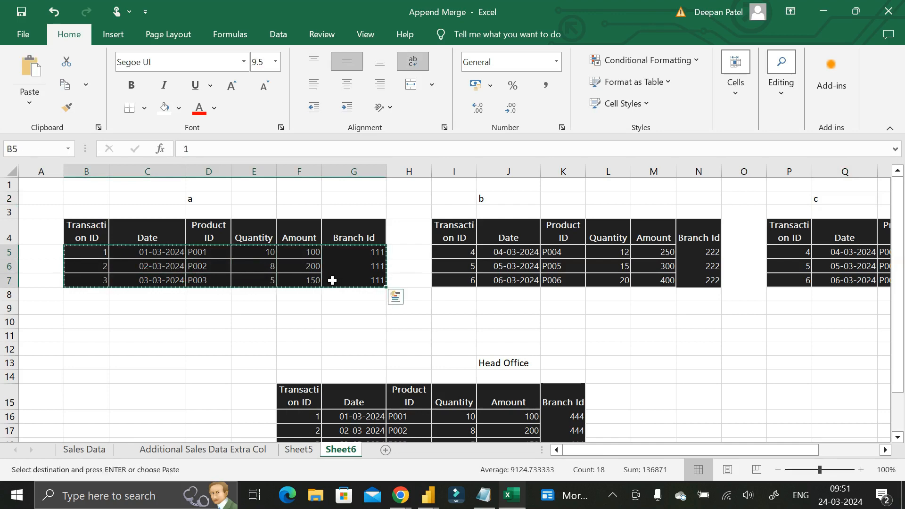
scroll(332, 280, "down", 3)
left_click(309, 322)
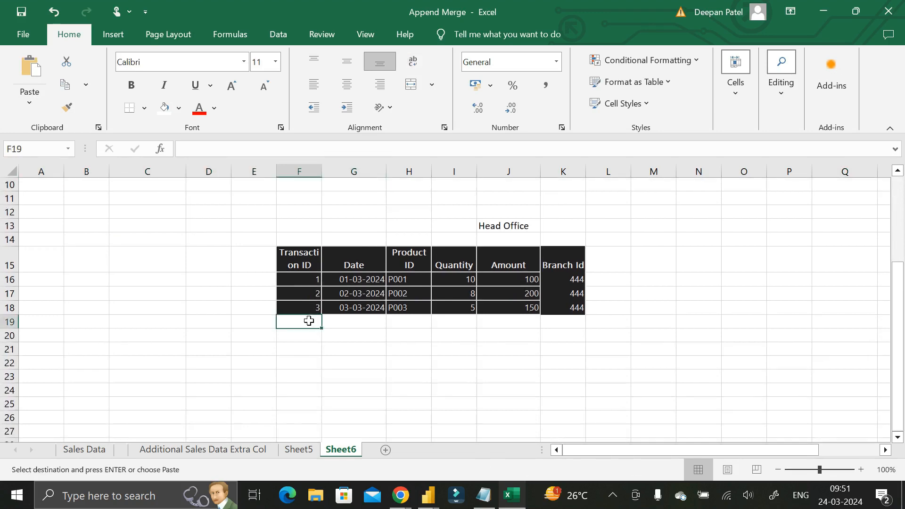
key("ctrl+v")
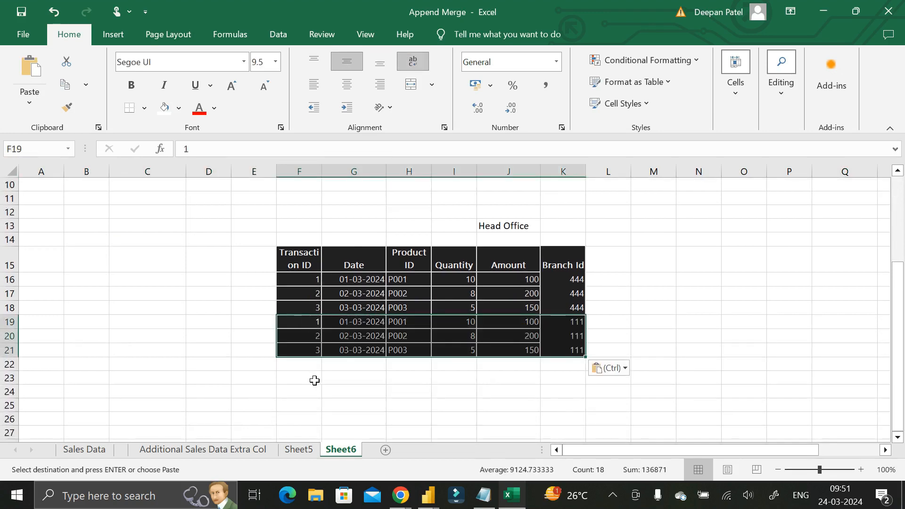
Compare table a's source rows with the copied rows in the Head Office table.
scroll(313, 380, "up", 3)
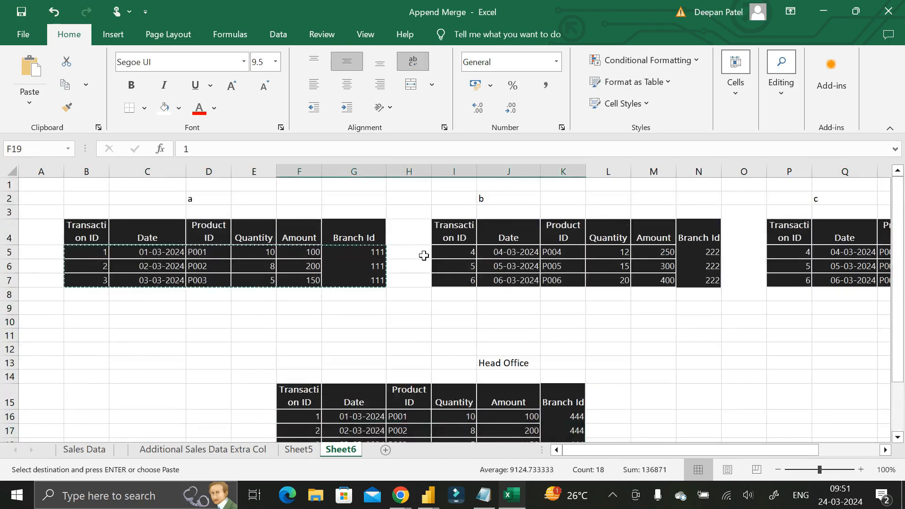
scroll(406, 346, "down", 3)
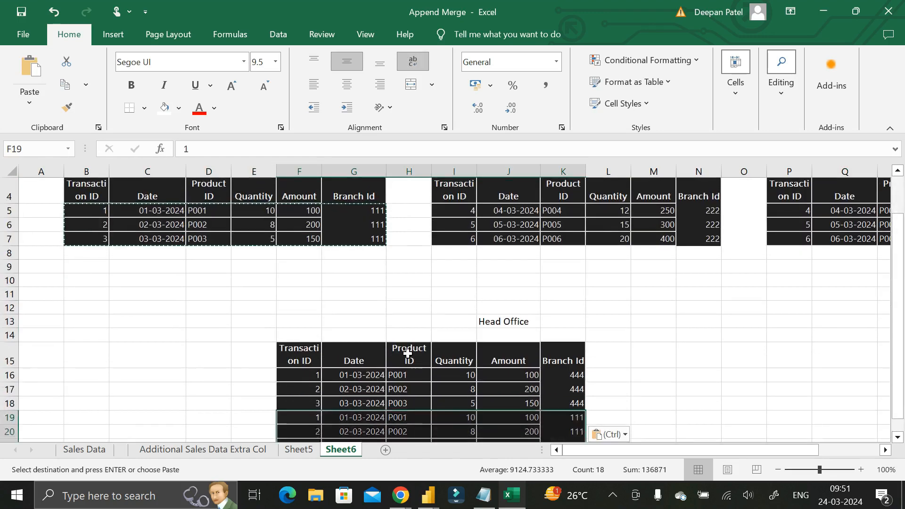
scroll(406, 347, "up", 2)
scroll(380, 320, "down", 1)
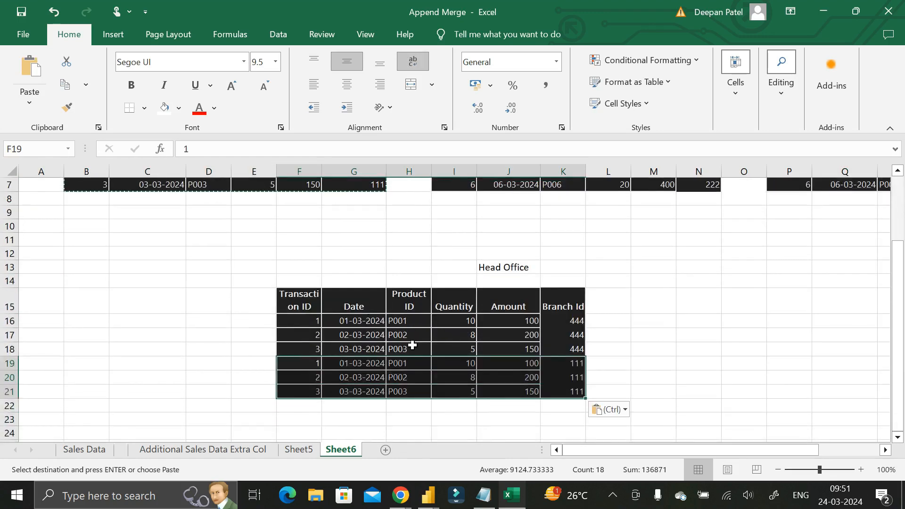
scroll(272, 256, "up", 2)
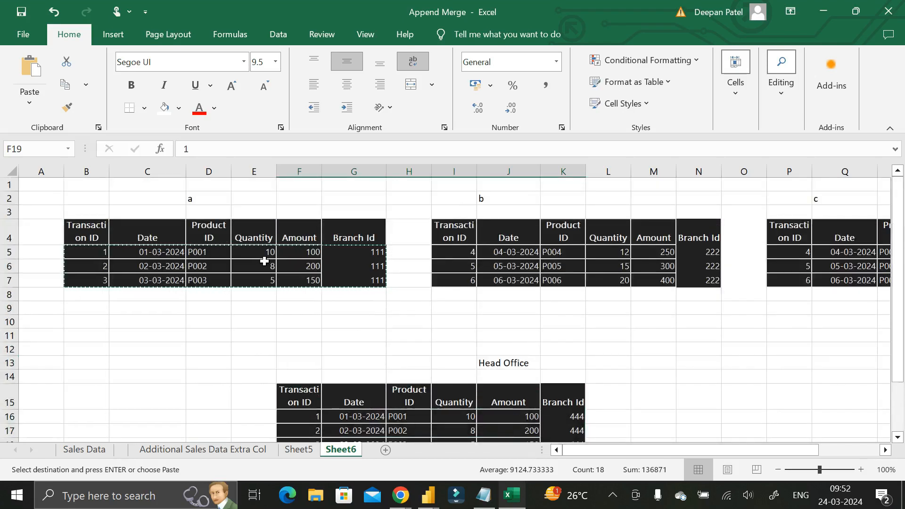
scroll(369, 319, "down", 3)
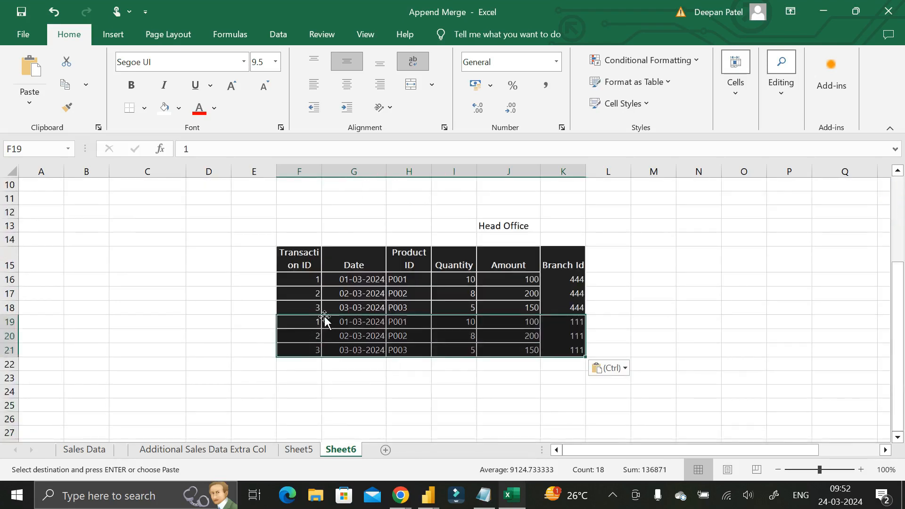
scroll(208, 315, "up", 3)
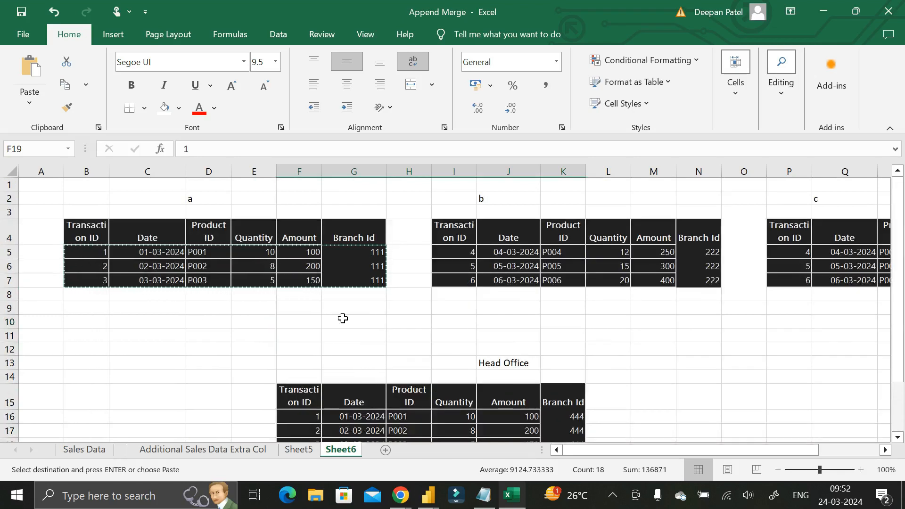
Check the transaction IDs of table b (I5:I7) against the Transaction ID column of the Head Office table.
left_click(451, 336)
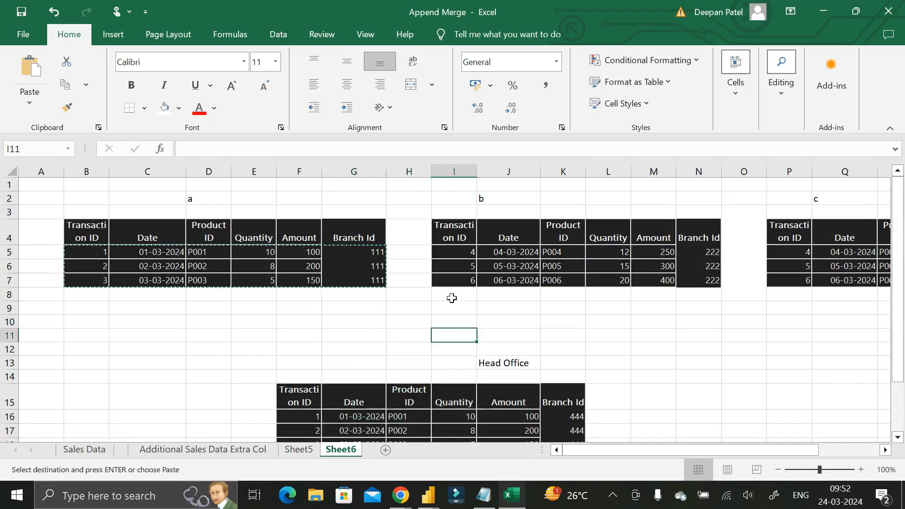
left_click(466, 253)
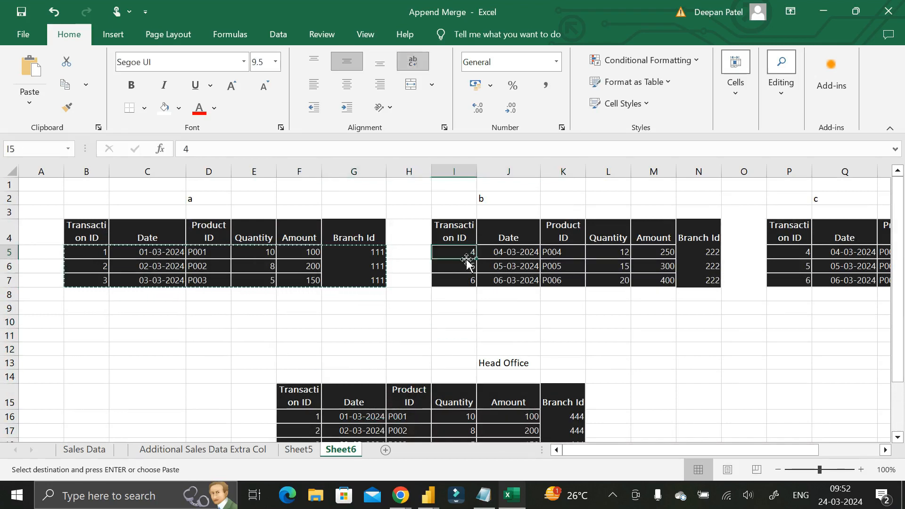
left_click(467, 267)
left_click(467, 283)
scroll(467, 298, "down", 4)
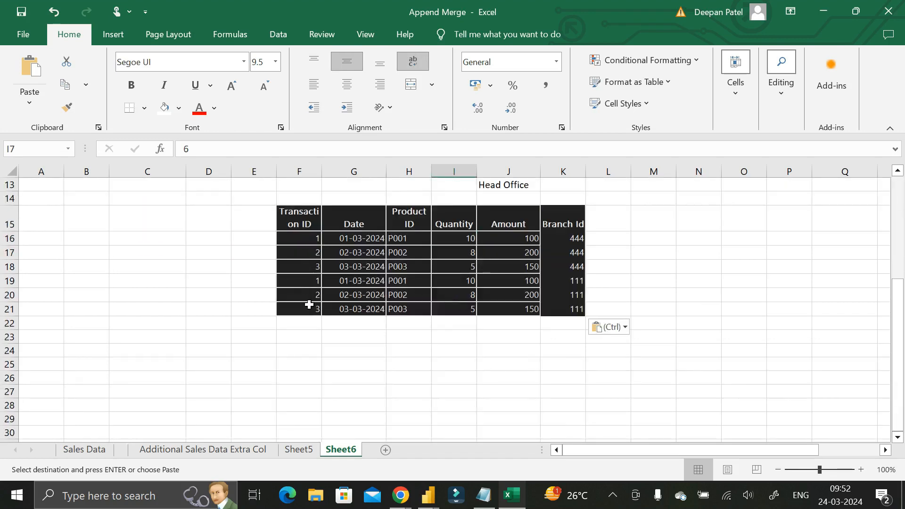
scroll(309, 304, "up", 2)
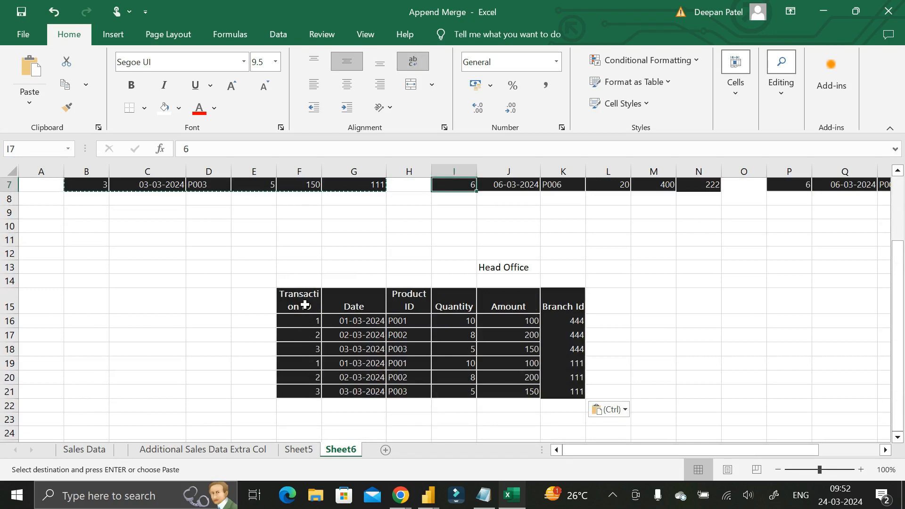
scroll(304, 302, "up", 1)
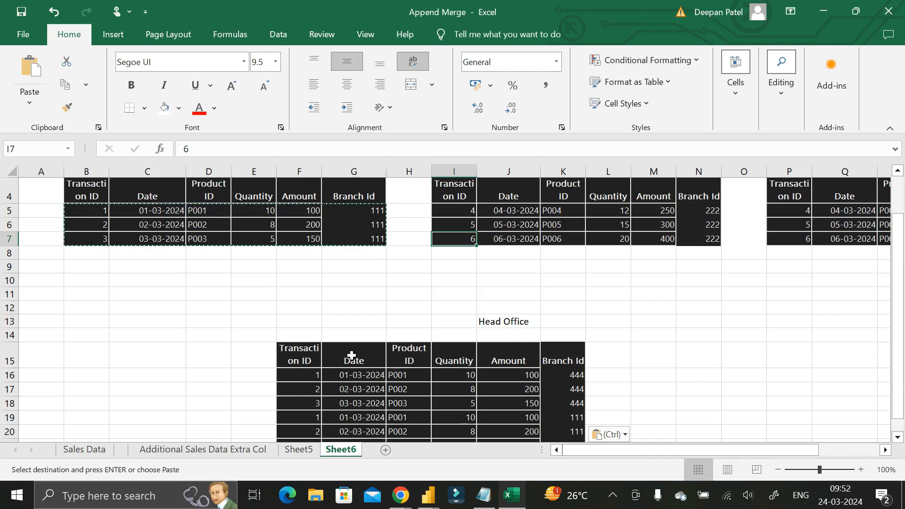
scroll(304, 356, "down", 1)
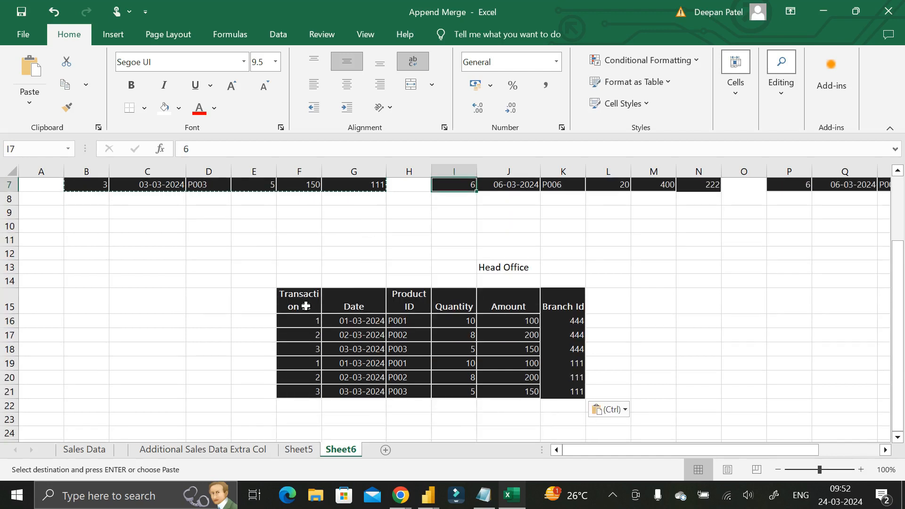
Examine the Head Office table's Branch Id cells K15:K18, transaction IDs F16:F18, and the first row's quantity and amount.
left_click(571, 304)
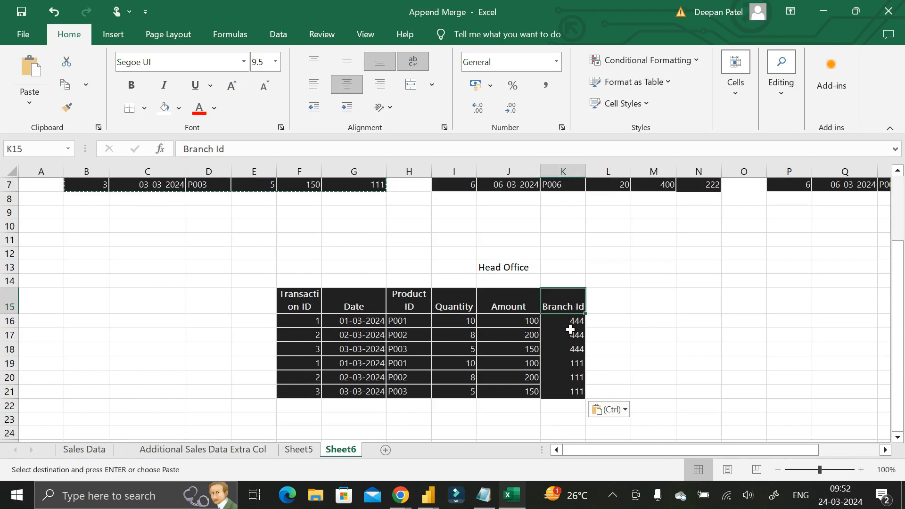
left_click_drag(568, 321, 572, 349)
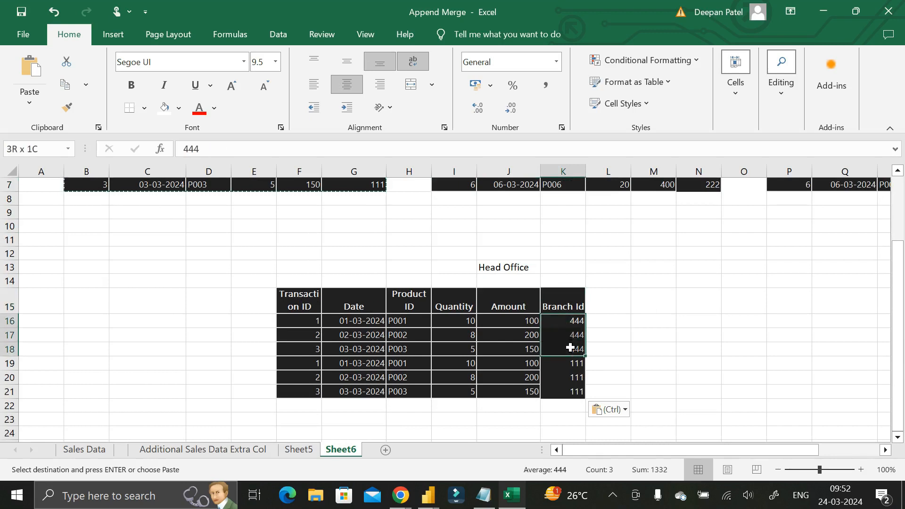
left_click(313, 319)
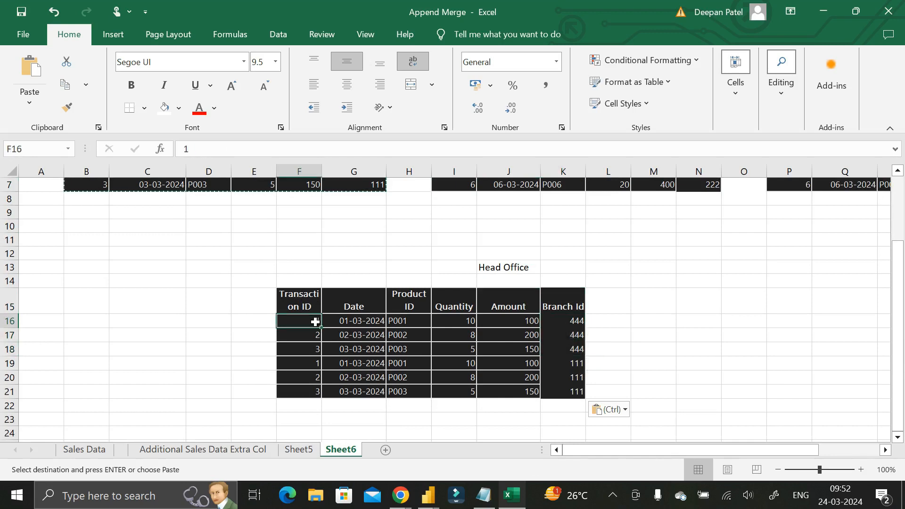
left_click(312, 338)
left_click(313, 350)
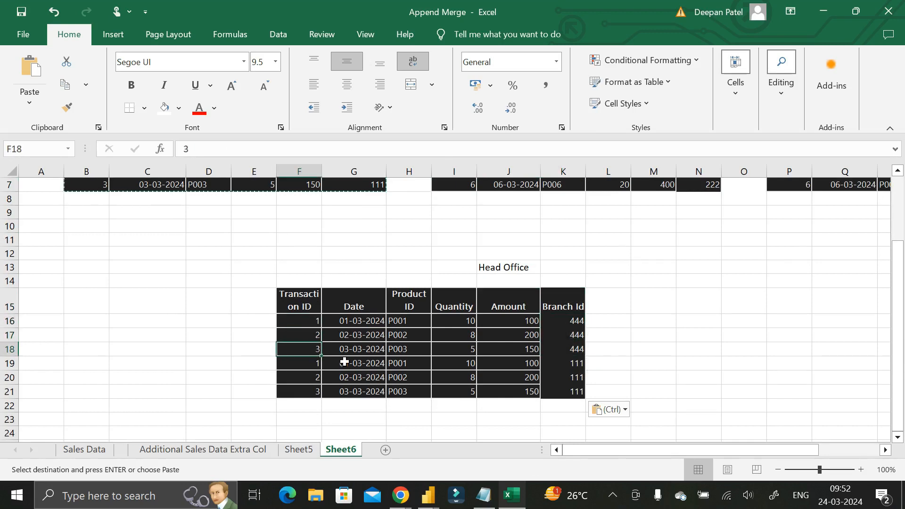
left_click(316, 325)
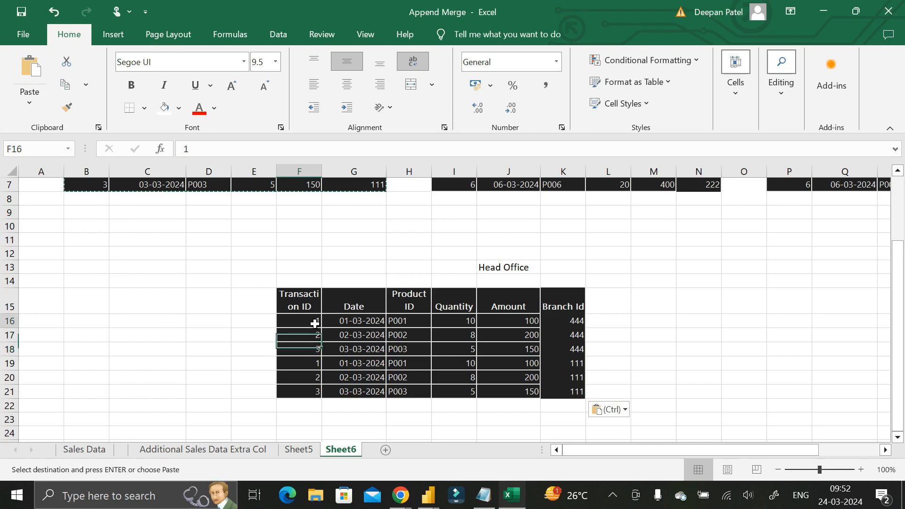
left_click(317, 334)
left_click(314, 349)
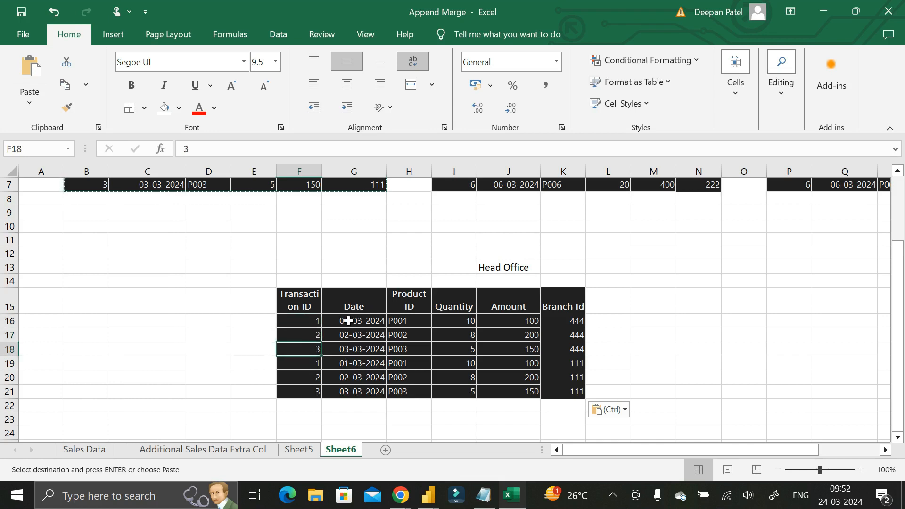
left_click(468, 323)
left_click(521, 323)
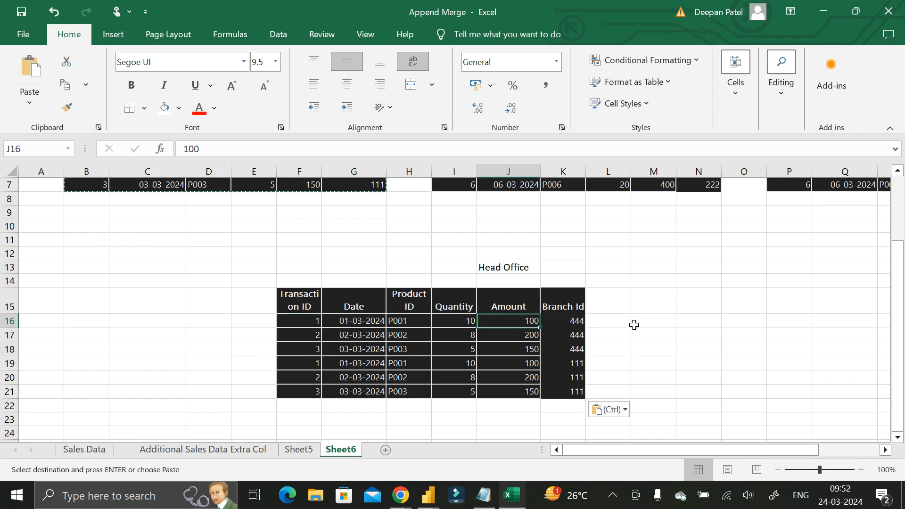
Copy table b's three data rows (I5:N7) to F22, below the table a rows in the Head Office table.
scroll(634, 325, "up", 2)
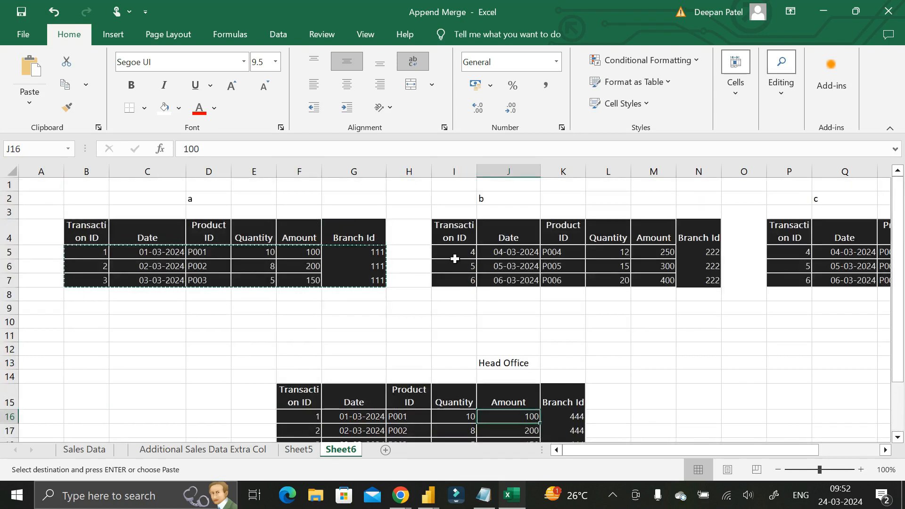
left_click_drag(460, 254, 692, 281)
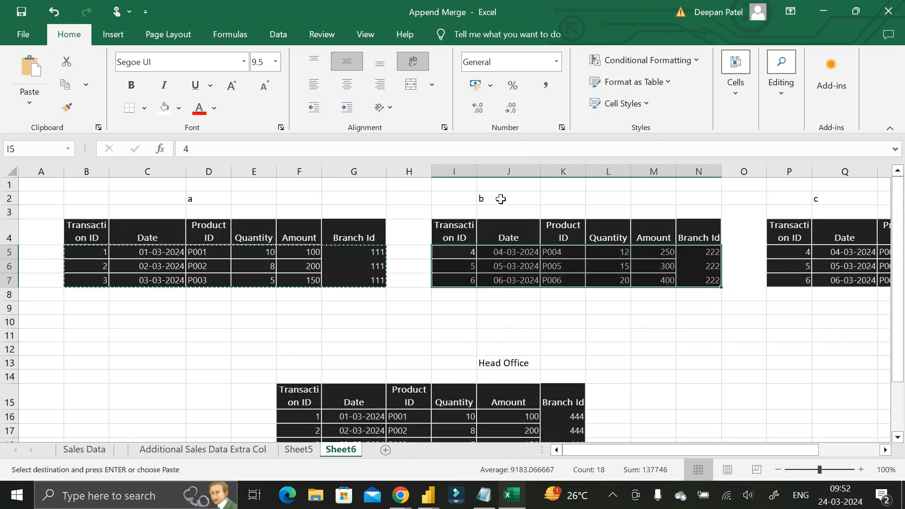
scroll(515, 250, "down", 3)
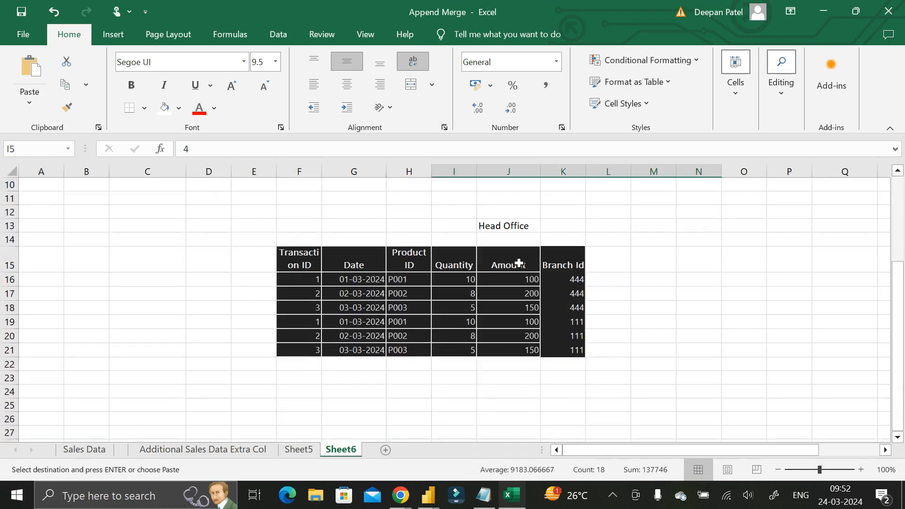
left_click(305, 362)
key("ctrl+v")
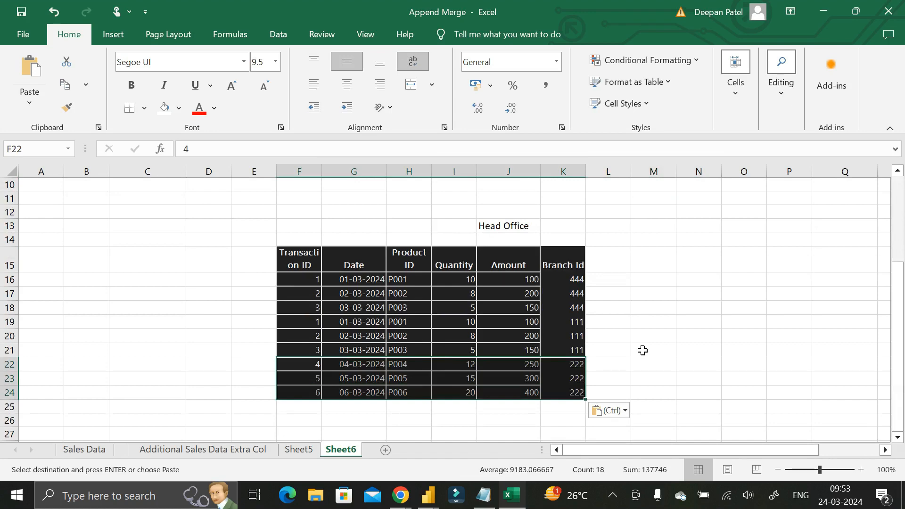
Copy table c's three data rows (P5:U7) to F25, below the table b rows in the Head Office table.
scroll(641, 349, "up", 3)
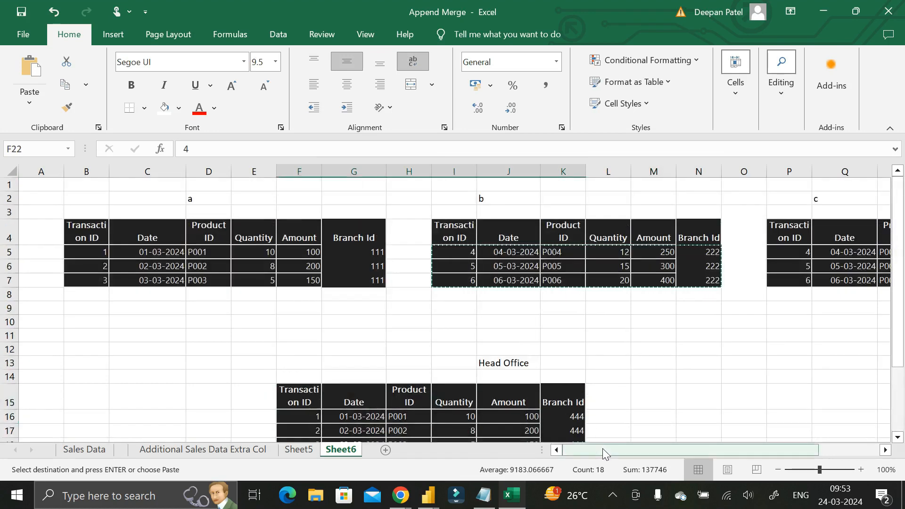
left_click_drag(603, 450, 644, 415)
left_click(588, 253)
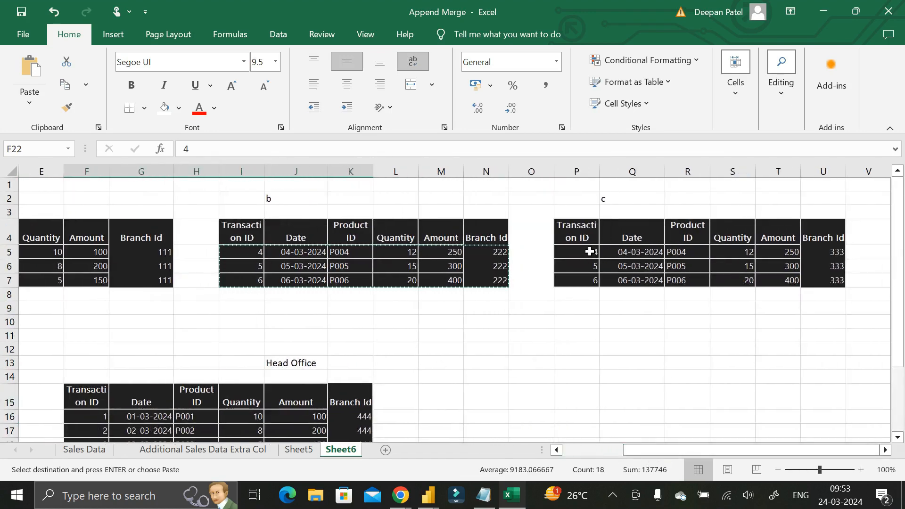
left_click_drag(593, 266, 807, 281)
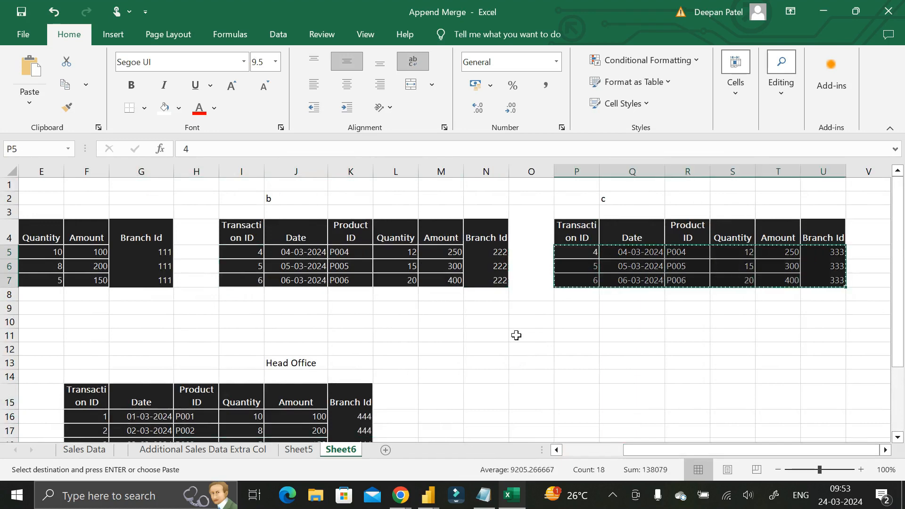
scroll(517, 335, "down", 3)
left_click(89, 406)
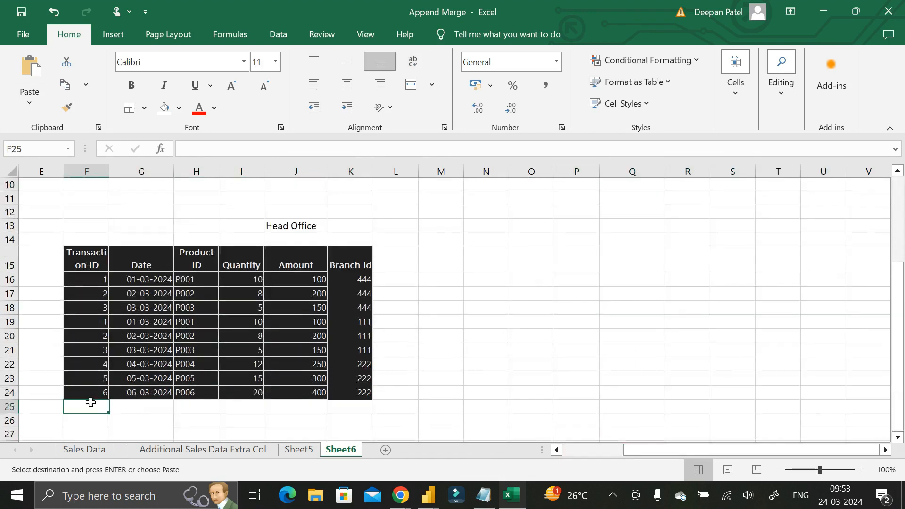
key("ctrl+v")
Review the combined Head Office table and select its own branch 444 rows, F16:K18.
left_click_drag(654, 445, 602, 448)
scroll(602, 360, "down", 1)
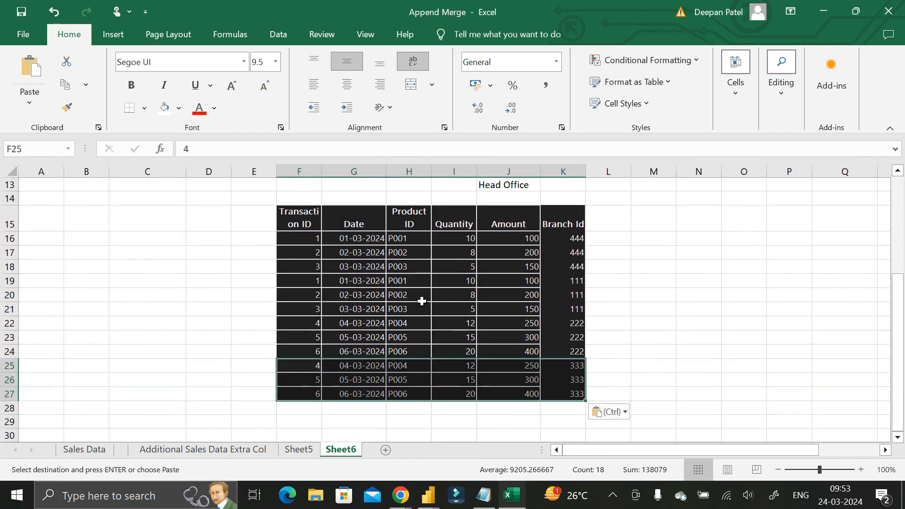
left_click_drag(305, 239, 548, 268)
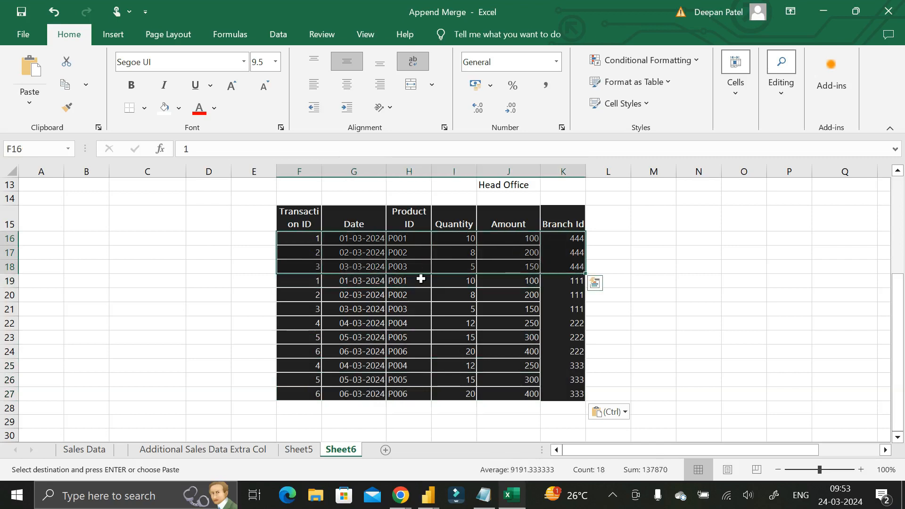
Examine the rows copied from each branch in the Head Office table: F19:K21, F22:K24 and F25:K27.
left_click_drag(307, 283, 560, 315)
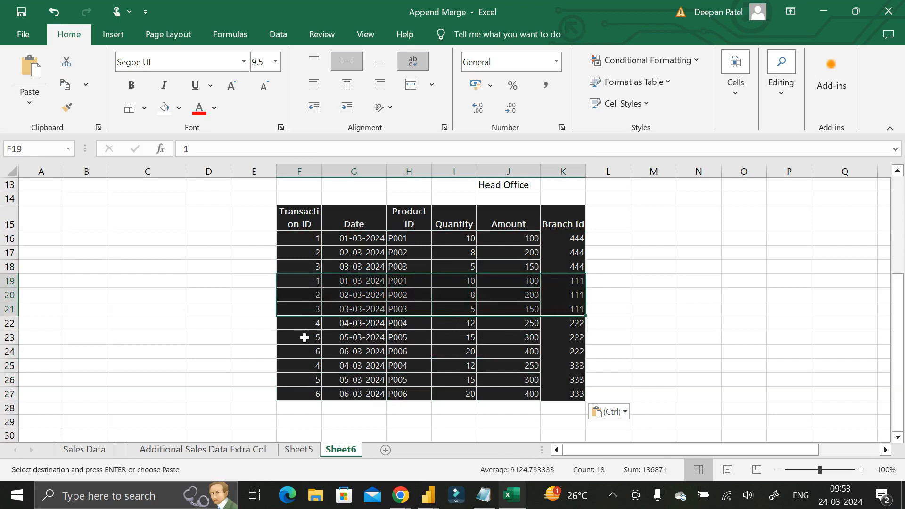
left_click_drag(313, 320, 556, 354)
left_click_drag(314, 368, 313, 395)
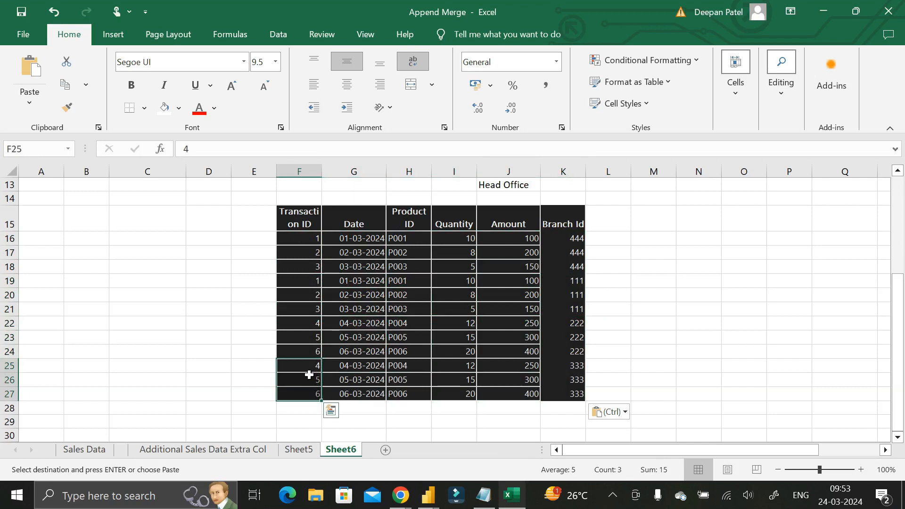
left_click(240, 384)
left_click_drag(305, 370, 526, 396)
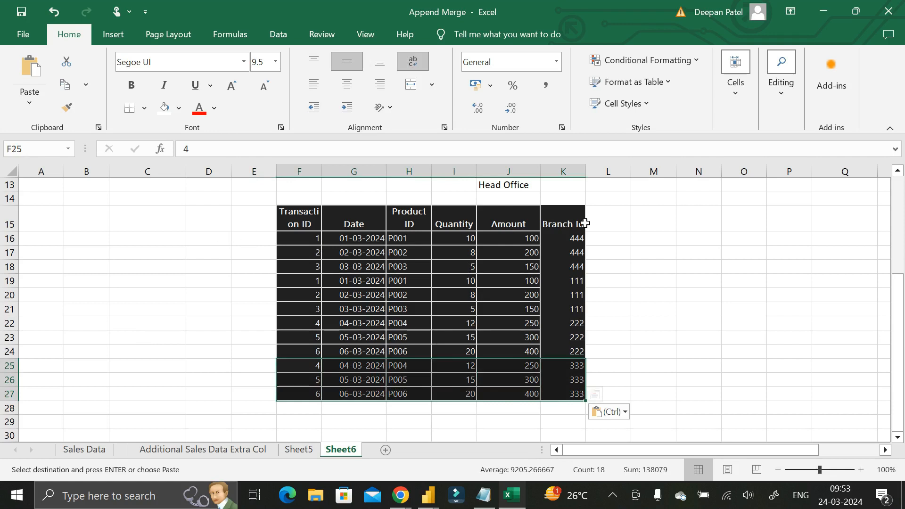
Check the transaction IDs one by one down F16:F27 in the combined Head Office table for repeats.
left_click(302, 239)
left_click(302, 253)
left_click(304, 264)
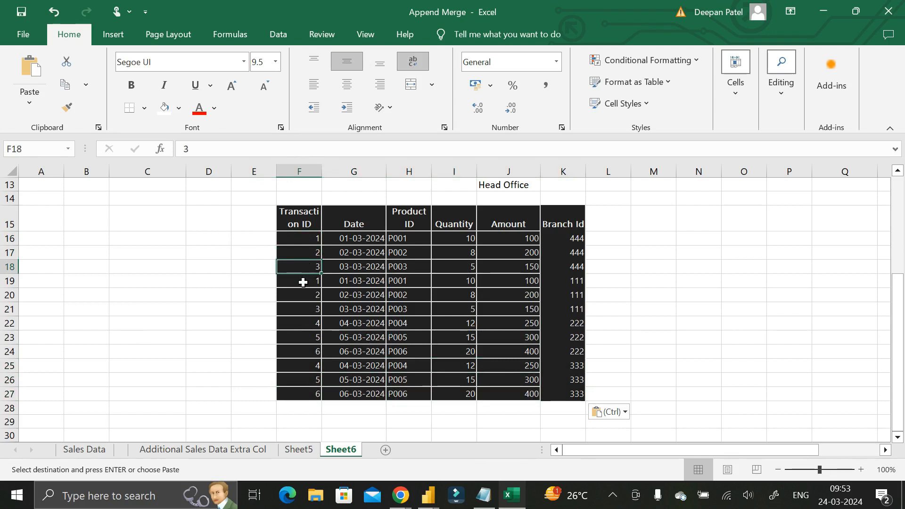
left_click(303, 282)
left_click(303, 297)
left_click(300, 310)
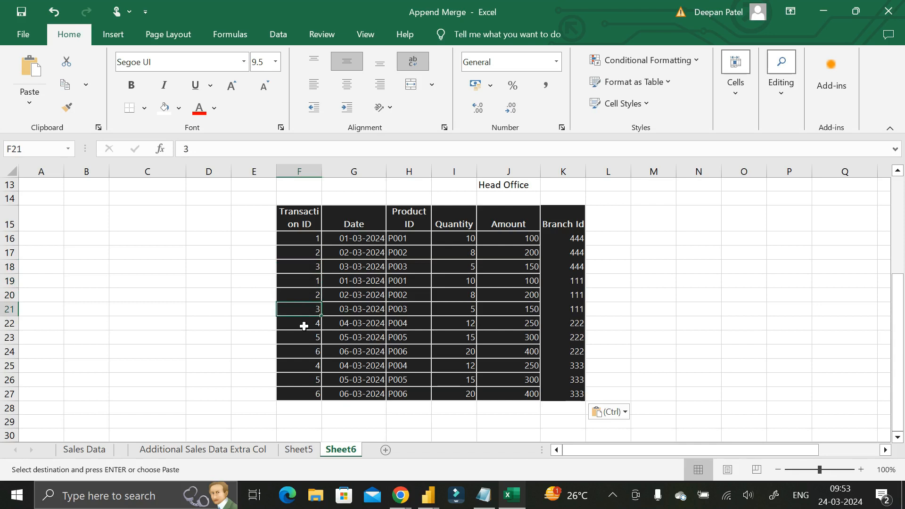
left_click(304, 326)
left_click(304, 338)
left_click(306, 351)
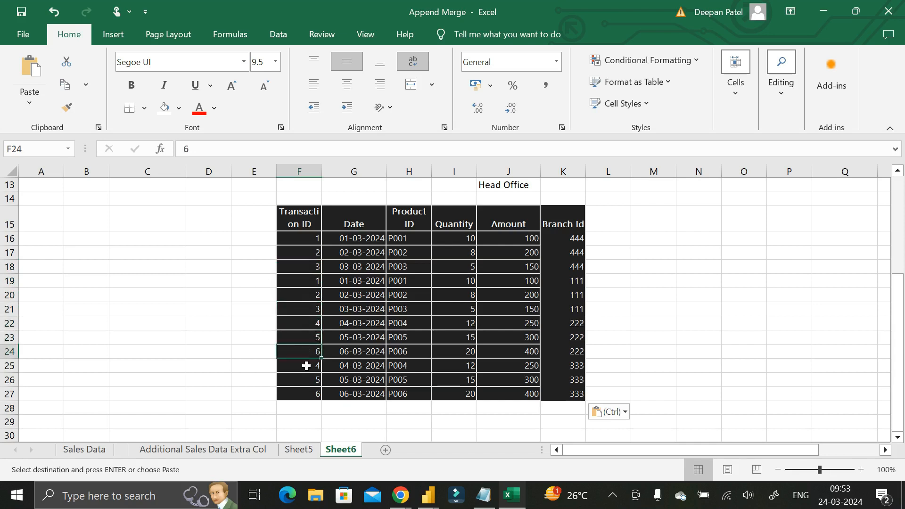
left_click(306, 366)
left_click(305, 380)
left_click(300, 393)
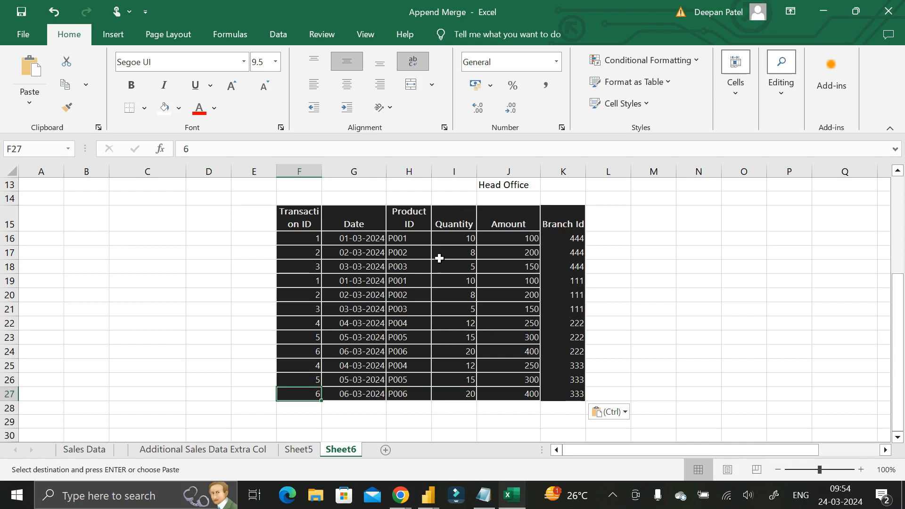
Compare the Branch Id header in K15 with the Transaction ID header in F15 as identifying columns.
left_click(565, 208)
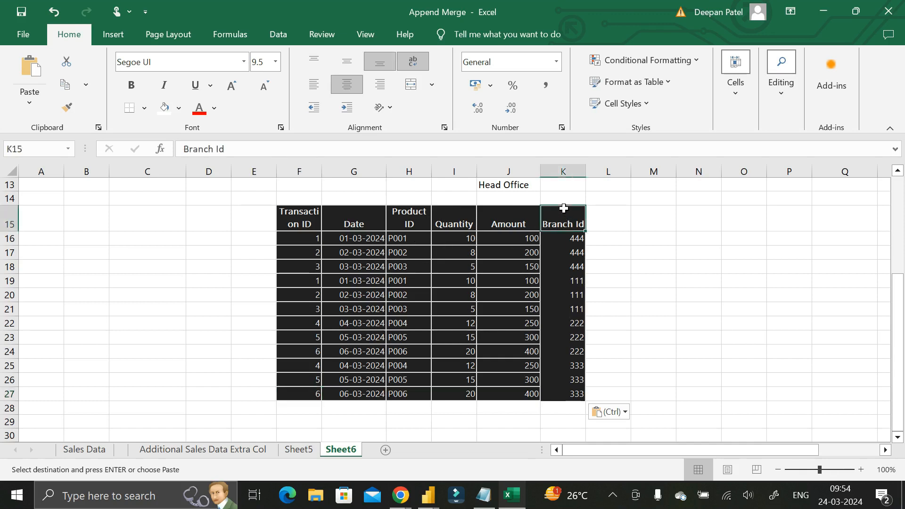
left_click(301, 204)
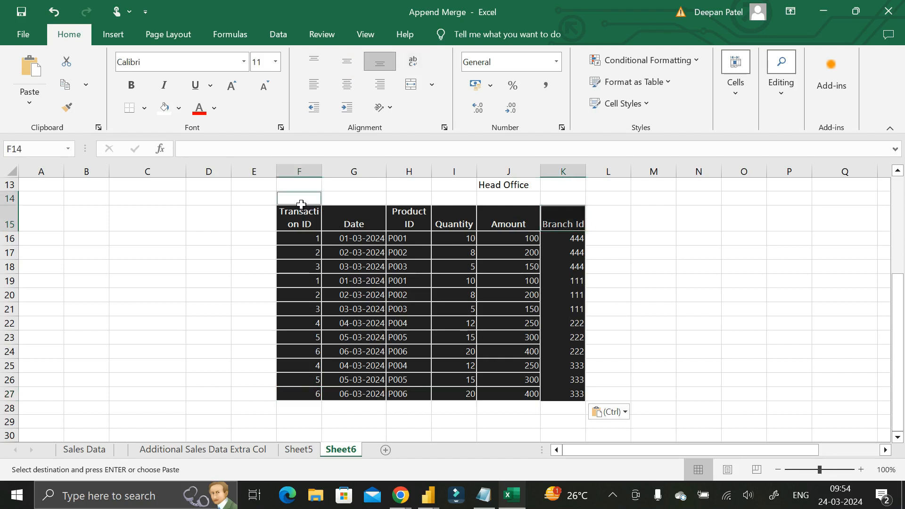
left_click(566, 213)
left_click(306, 213)
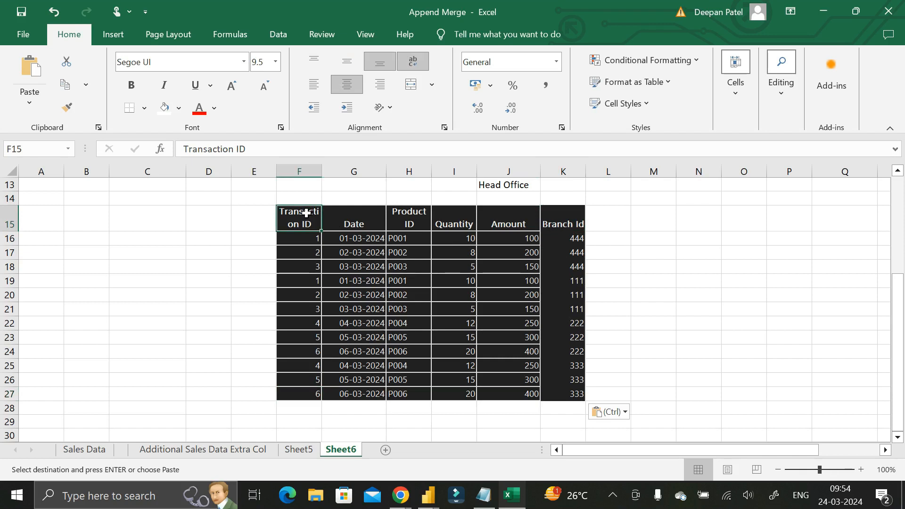
left_click(613, 216)
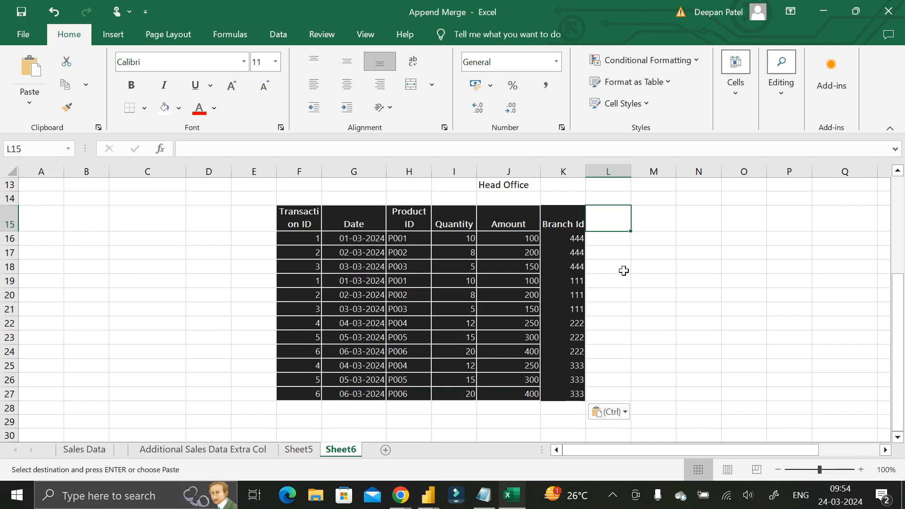
Compare the Branch Id and Transaction ID pairs in rows 16 to 18 with the pair in row 19.
left_click(576, 238)
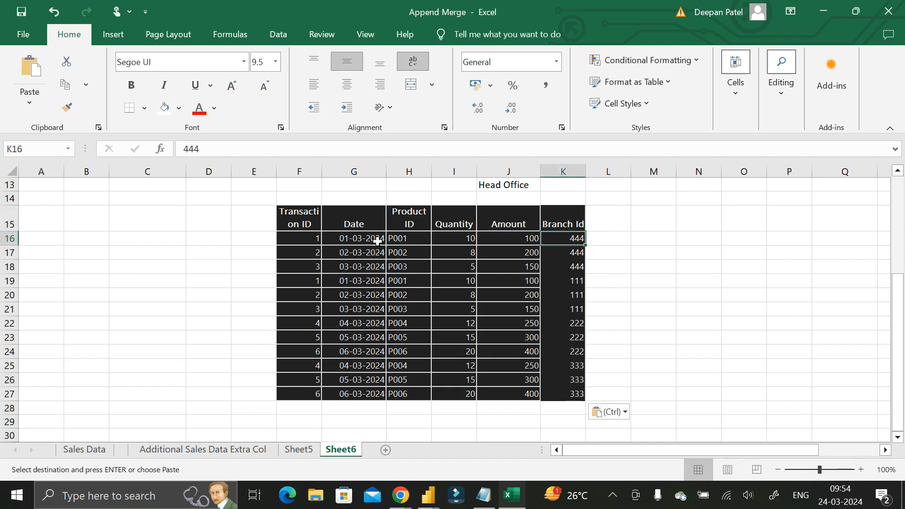
left_click(318, 241)
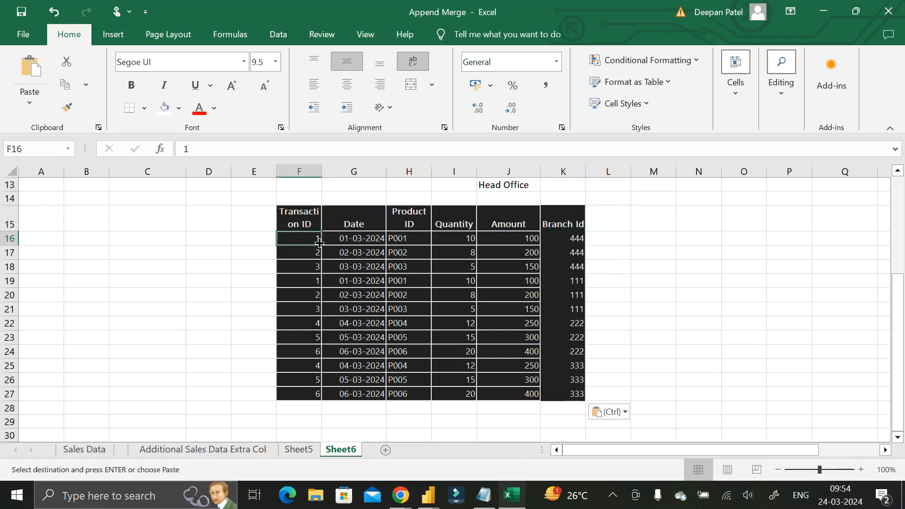
left_click(576, 254)
left_click(319, 251)
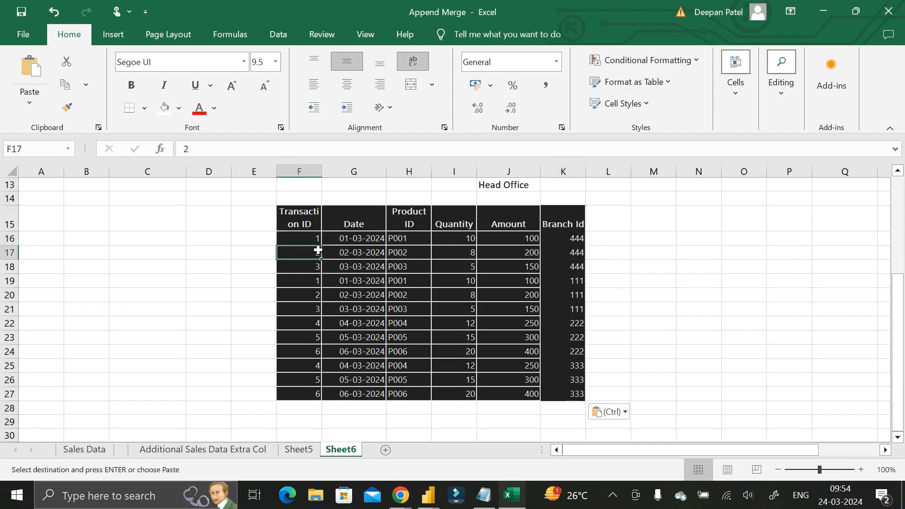
left_click(577, 265)
left_click(316, 267)
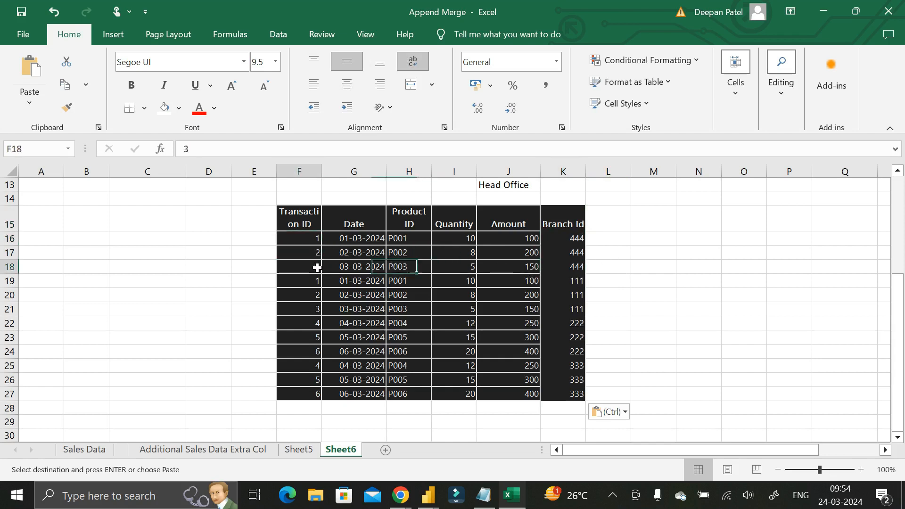
left_click(616, 226)
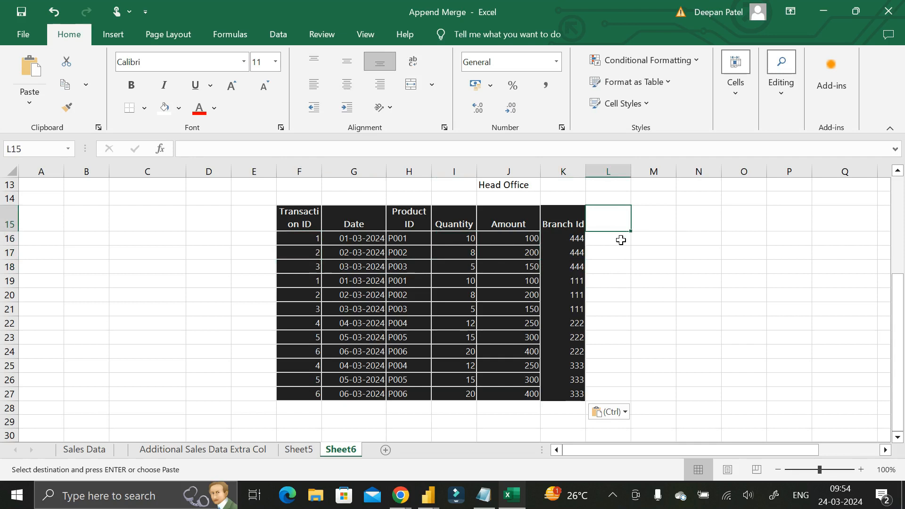
left_click(576, 281)
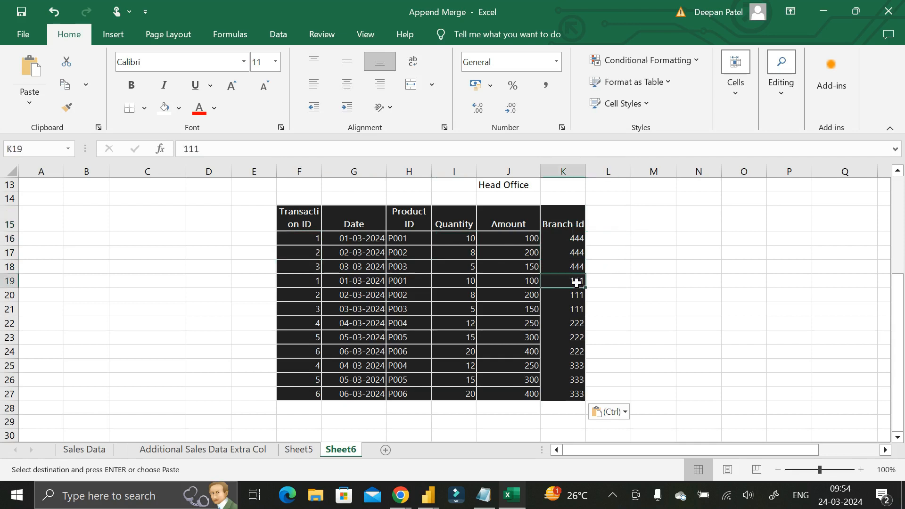
left_click(312, 278)
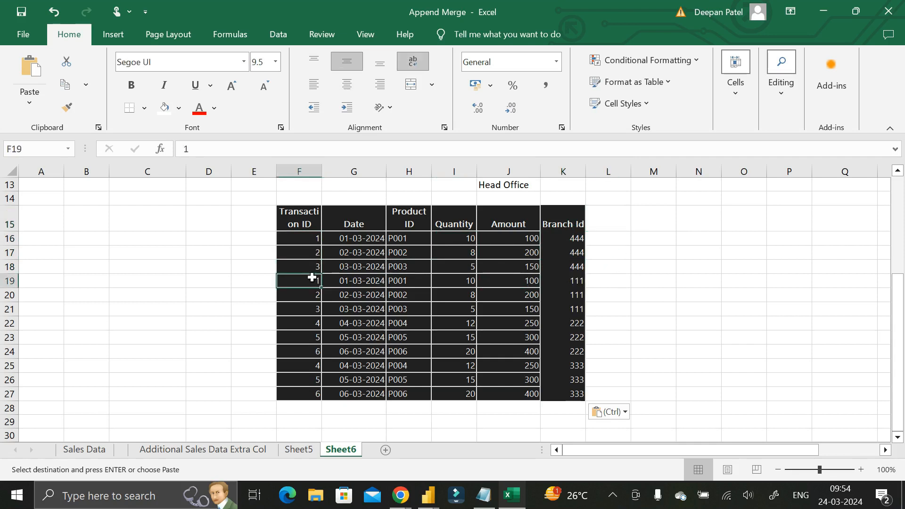
left_click(576, 239)
left_click(315, 239)
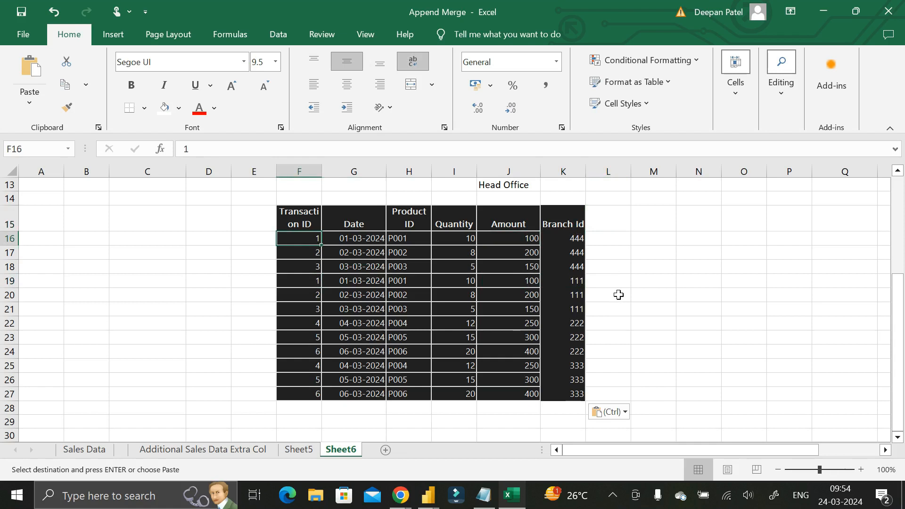
Examine the first data row of each source table a, b and c, then return to the combined Head Office table.
scroll(612, 288, "up", 4)
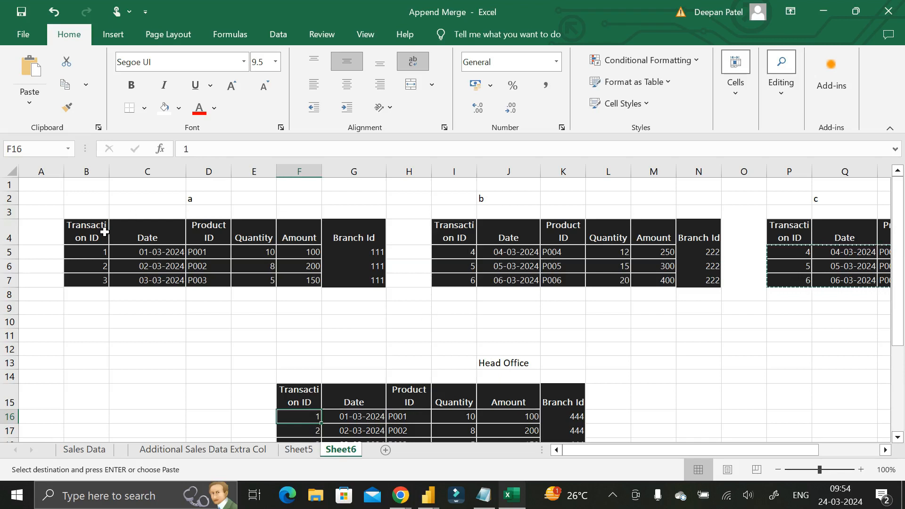
left_click(95, 254)
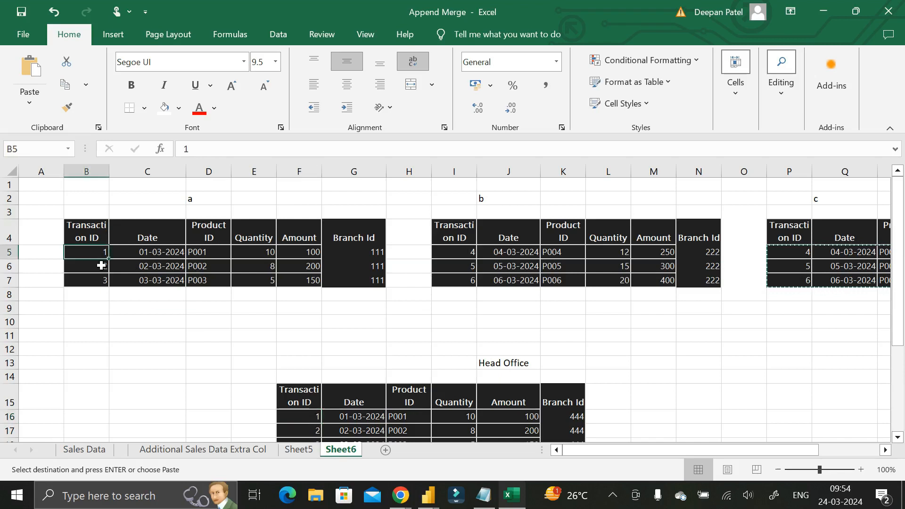
left_click(195, 197)
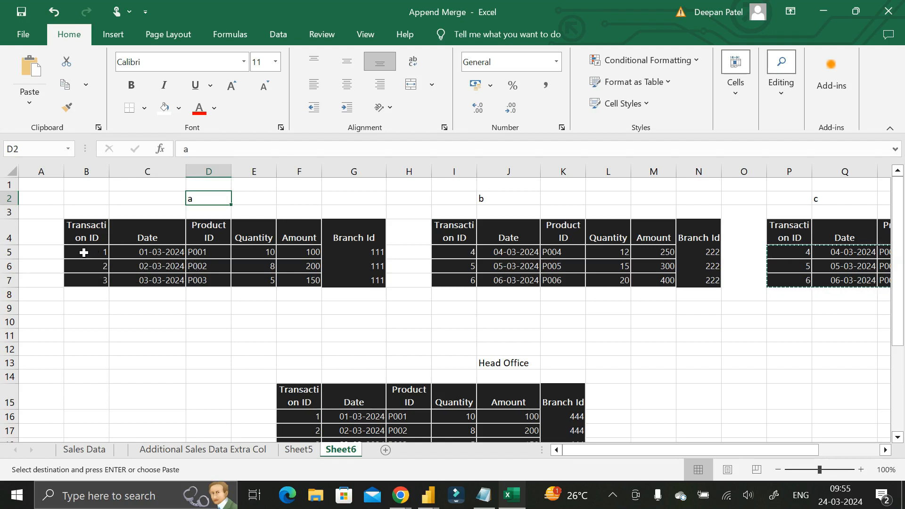
left_click(89, 254)
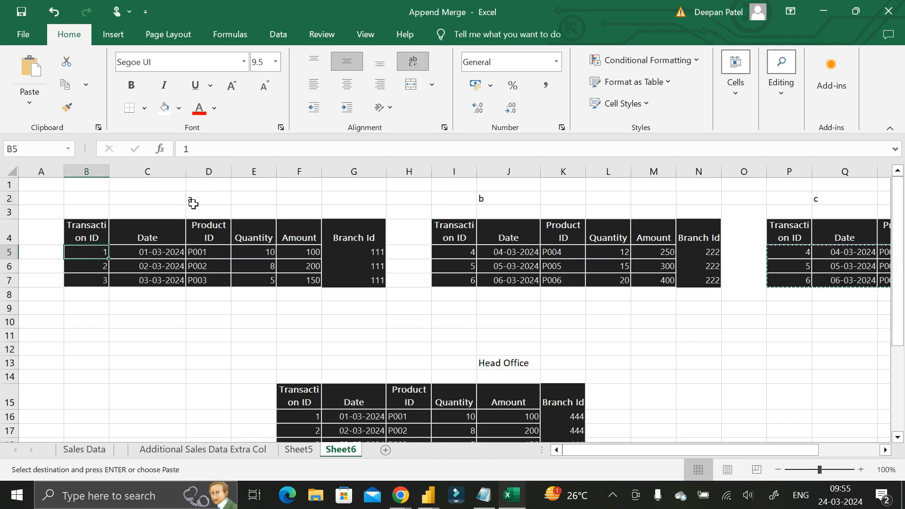
left_click_drag(97, 252, 371, 252)
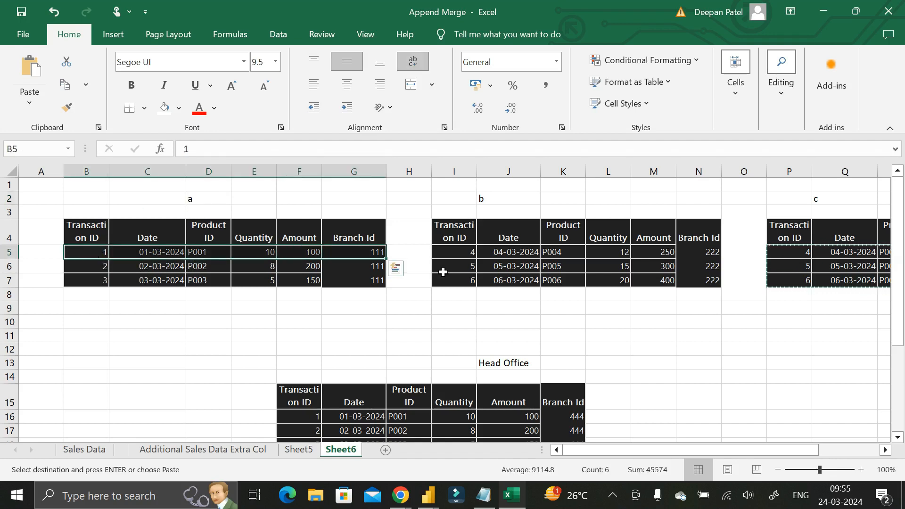
left_click(527, 199)
left_click_drag(467, 252, 708, 240)
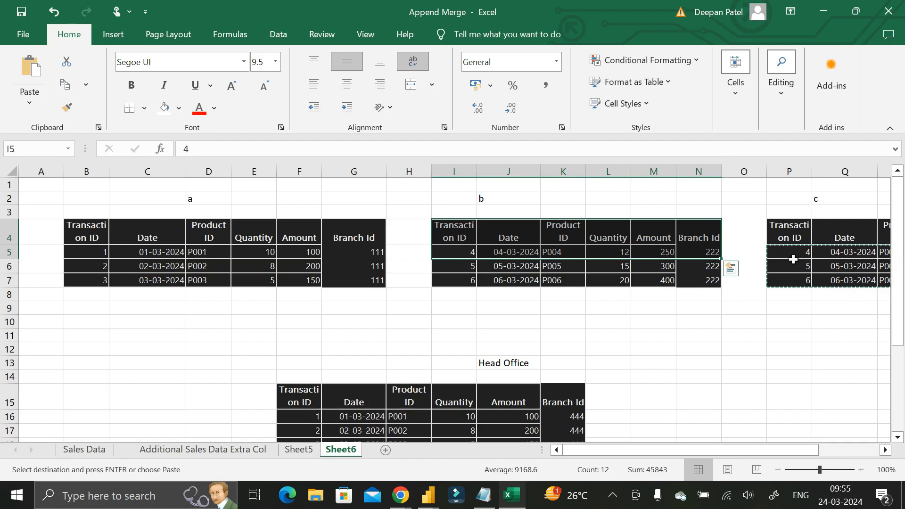
left_click_drag(794, 257, 890, 251)
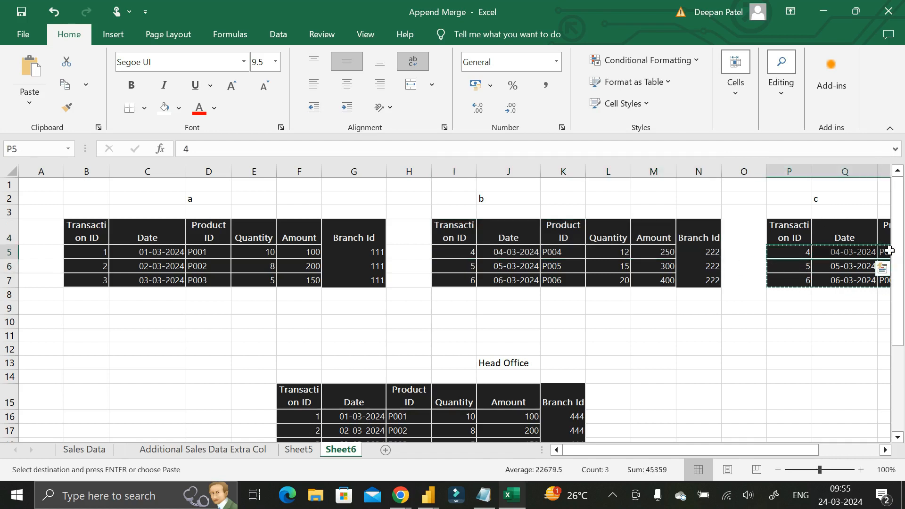
left_click(802, 255)
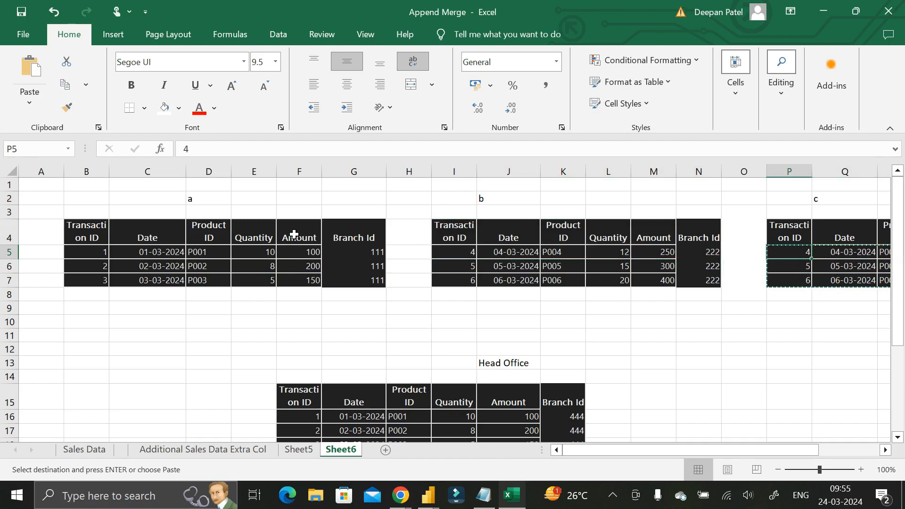
scroll(384, 338, "down", 4)
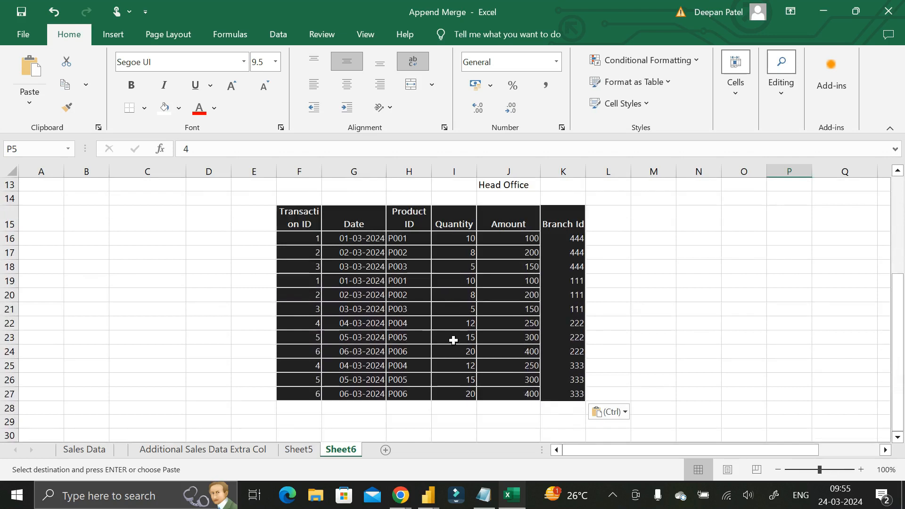
Compare table a's transaction IDs B5:B7 with IDs F19:F23 in the Head Office table, and review the source tables again.
scroll(453, 340, "up", 3)
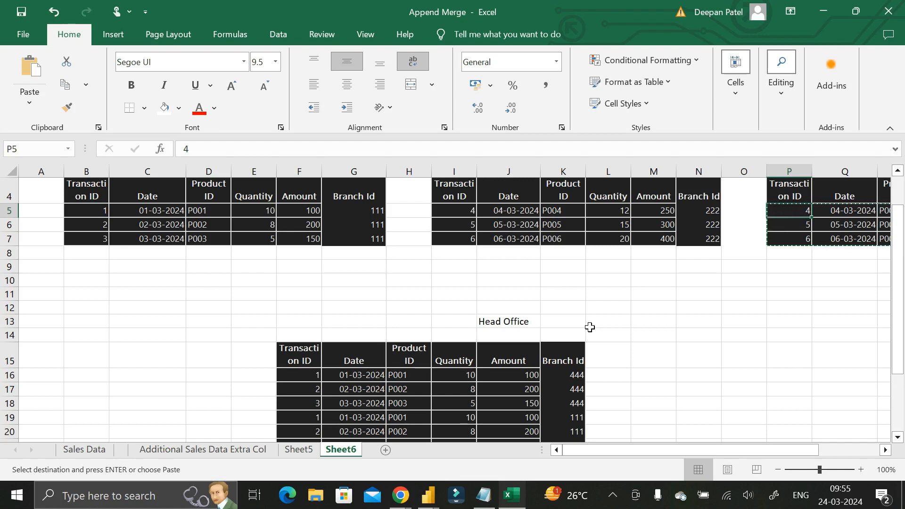
left_click(92, 213)
left_click(98, 228)
left_click(98, 240)
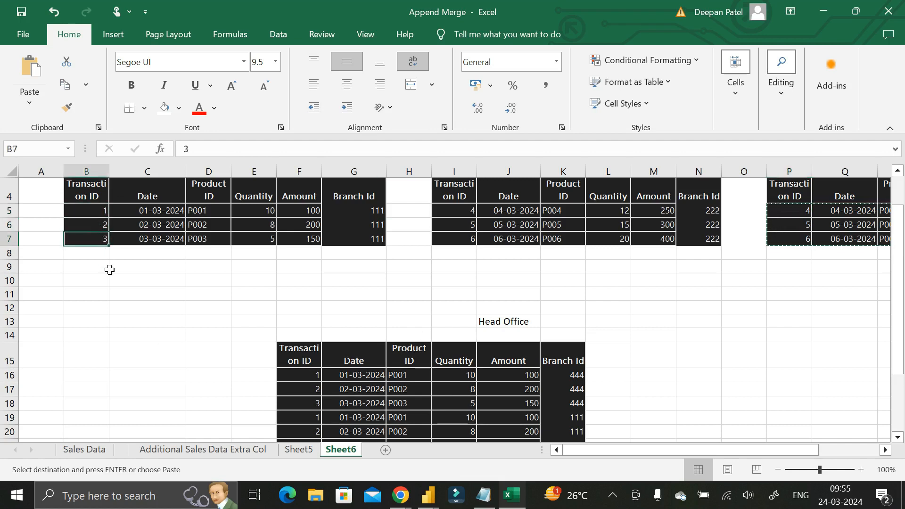
scroll(288, 324, "down", 2)
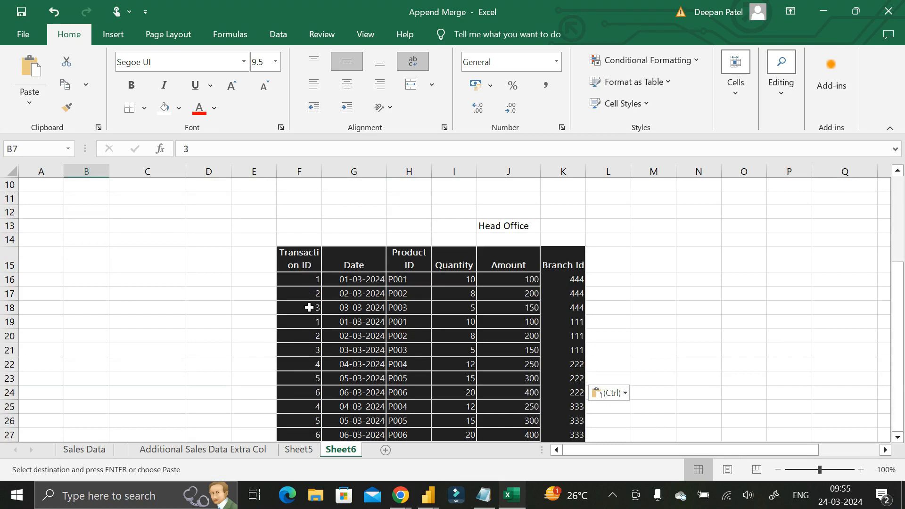
left_click(311, 323)
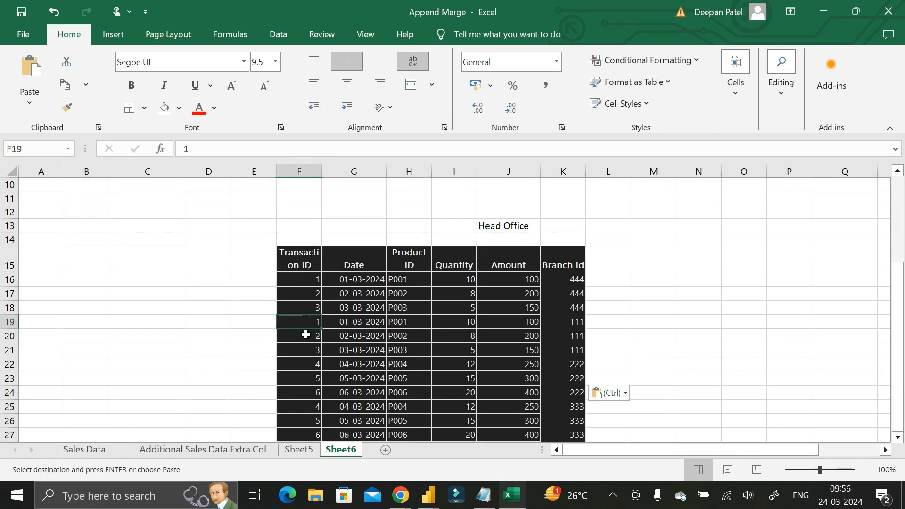
left_click(312, 335)
left_click(312, 350)
left_click(311, 364)
left_click(311, 378)
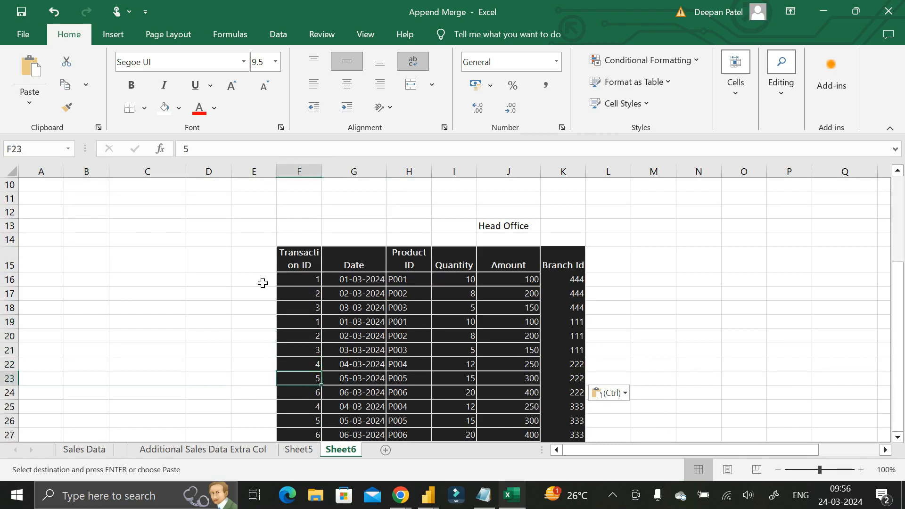
scroll(262, 283, "up", 3)
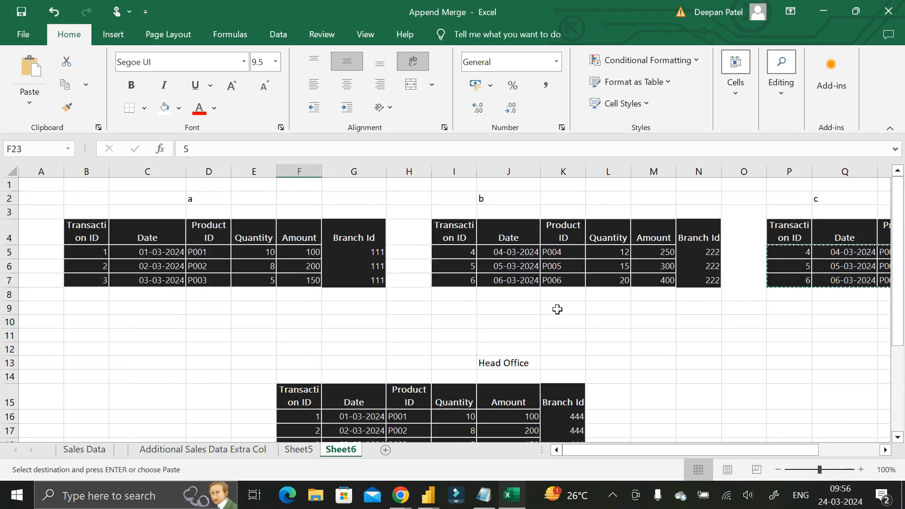
scroll(552, 311, "down", 3)
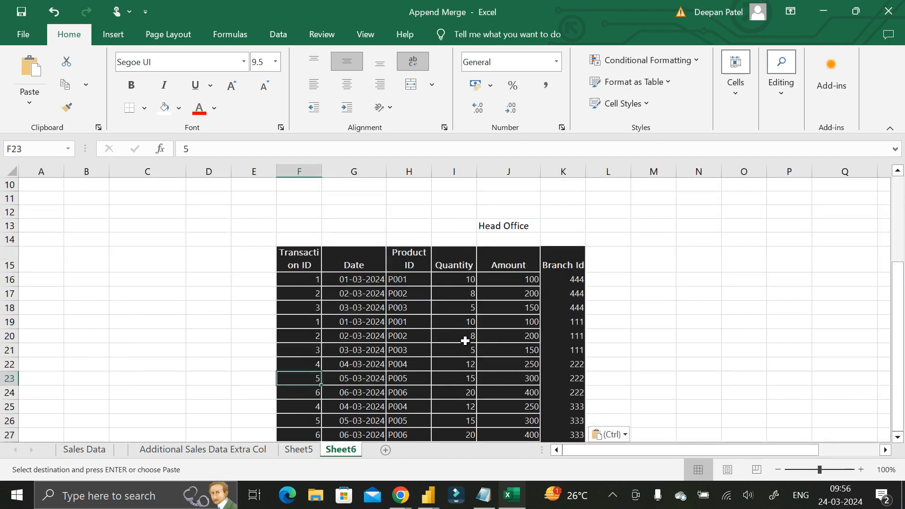
Review the combined Head Office table and select its full range F15:K27.
scroll(465, 340, "down", 1)
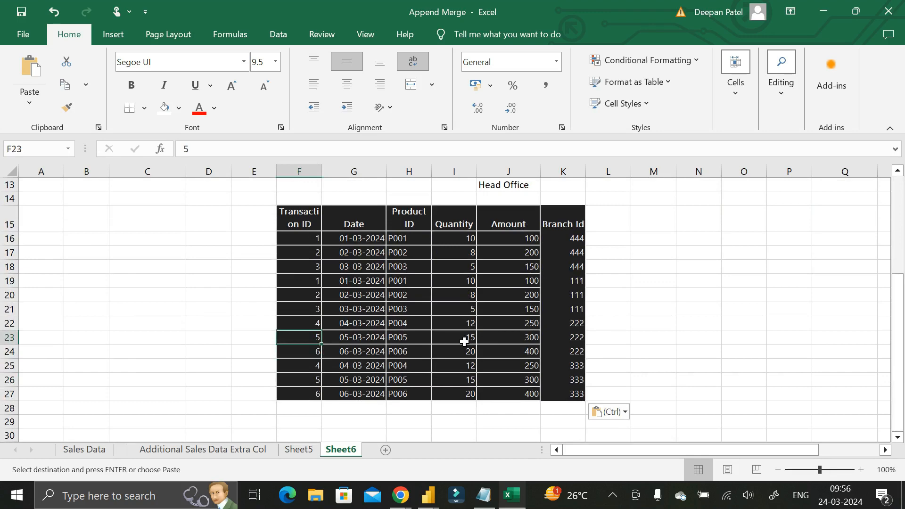
scroll(465, 340, "up", 2)
scroll(465, 340, "down", 1)
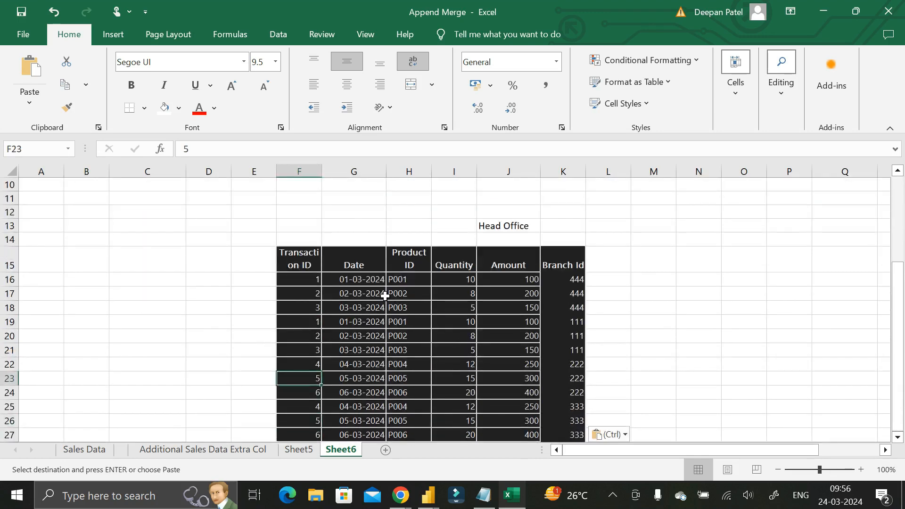
scroll(385, 296, "down", 1)
left_click_drag(314, 227, 568, 390)
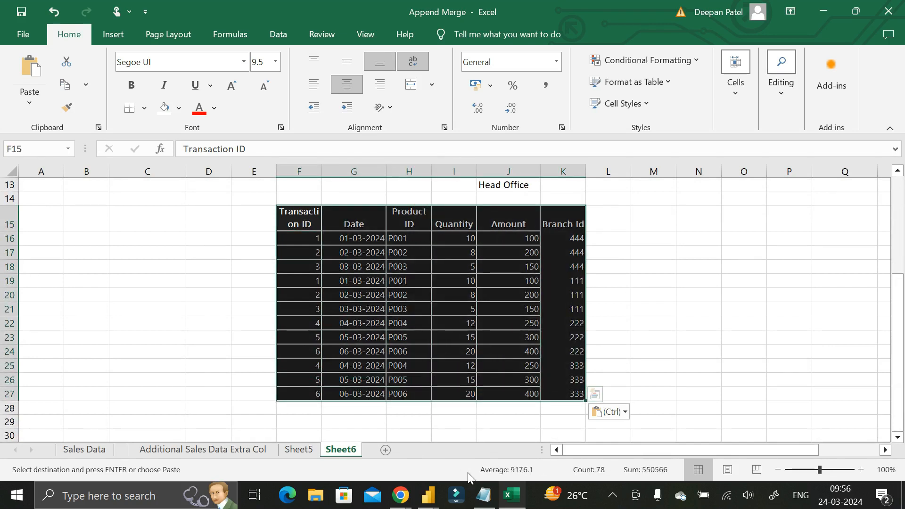
mouse_move(432, 497)
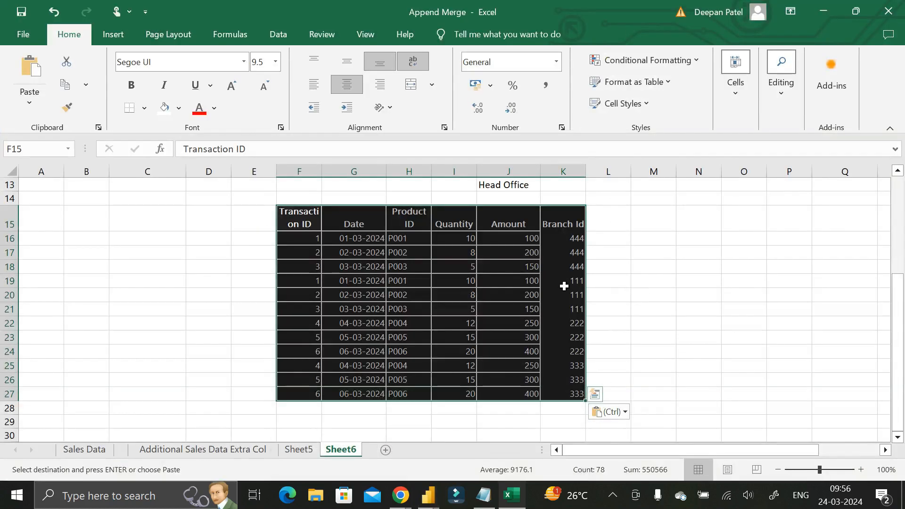
Inspect the Branch Id, Amount and Quantity cells in the first data row of the Head Office table, K16, J16 and I16.
left_click(578, 238)
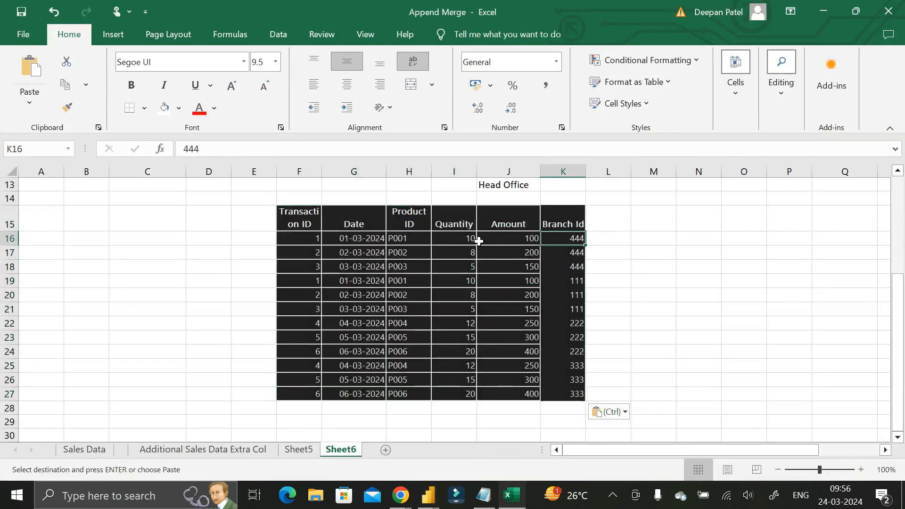
left_click(500, 240)
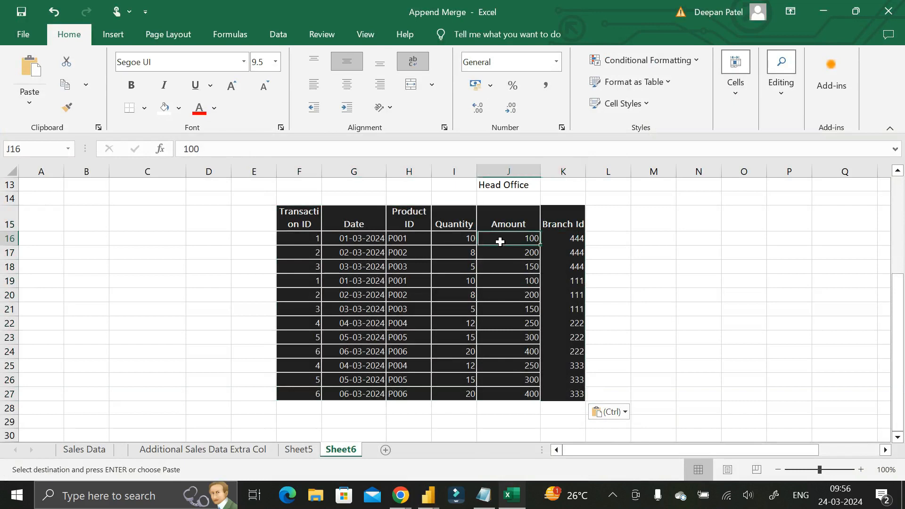
left_click(460, 239)
left_click(524, 240)
Check the source tables, and highlight the stacked Head Office rows in blocks: 16 to 18, 19 to 21, 22 to 25 and 26 to 27.
scroll(490, 264, "up", 4)
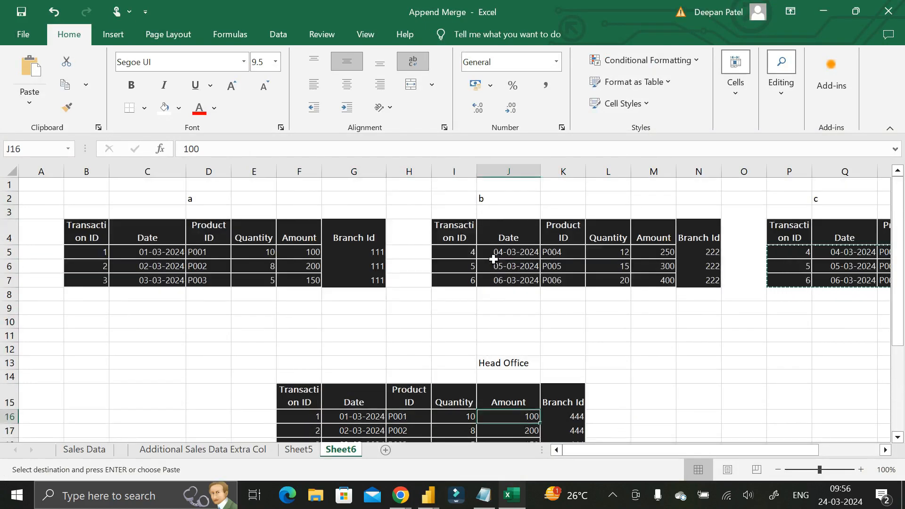
scroll(468, 319, "down", 3)
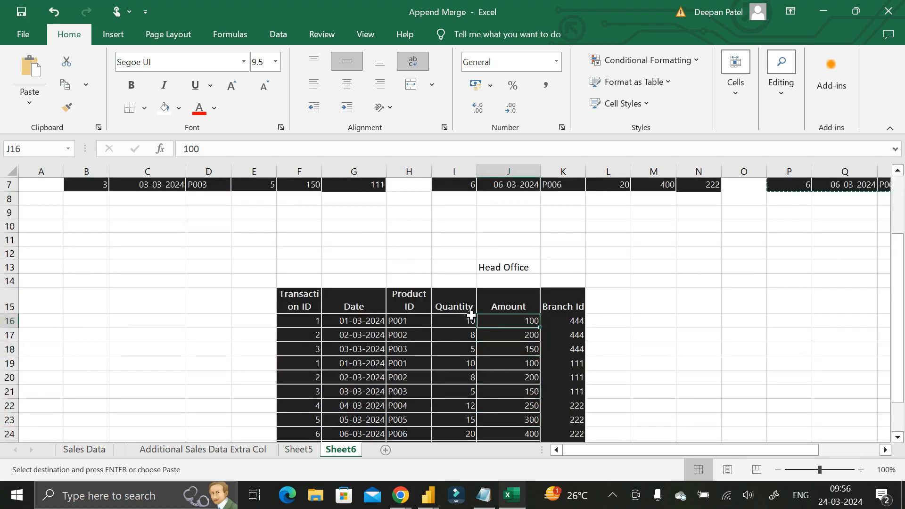
scroll(471, 315, "up", 2)
scroll(471, 315, "down", 2)
left_click_drag(310, 281, 566, 309)
left_click_drag(313, 325, 548, 355)
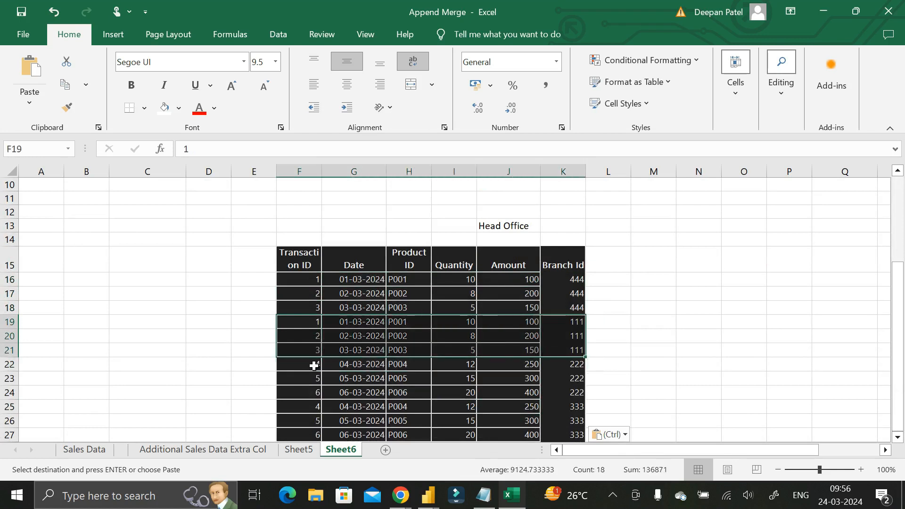
left_click_drag(314, 365, 541, 407)
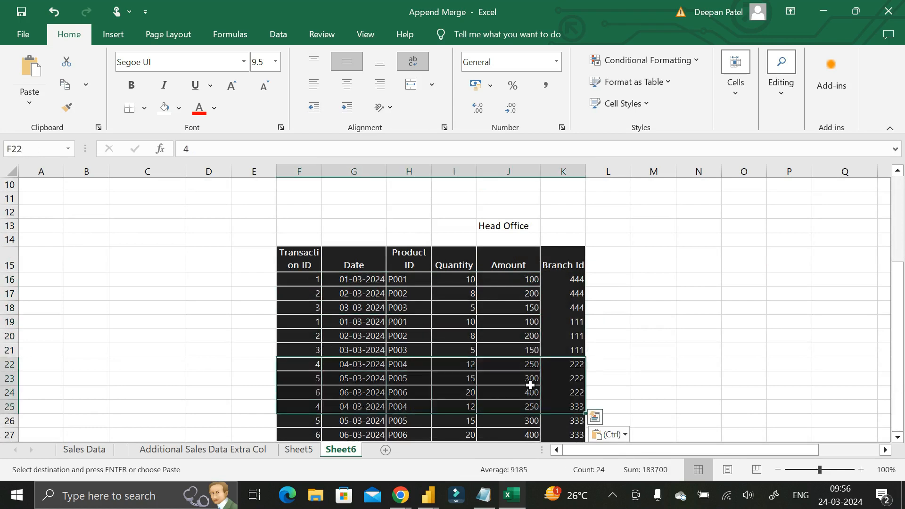
scroll(529, 382, "down", 2)
left_click_drag(312, 325, 546, 343)
Examine table a's column headers from Transaction ID in B4 through Branch Id in G4, and back to Date.
scroll(542, 344, "up", 3)
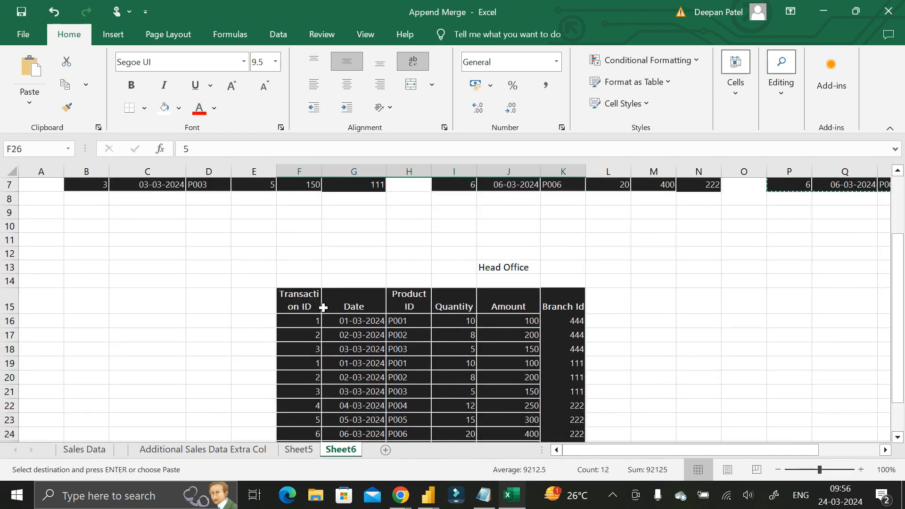
scroll(318, 301, "up", 2)
left_click(77, 230)
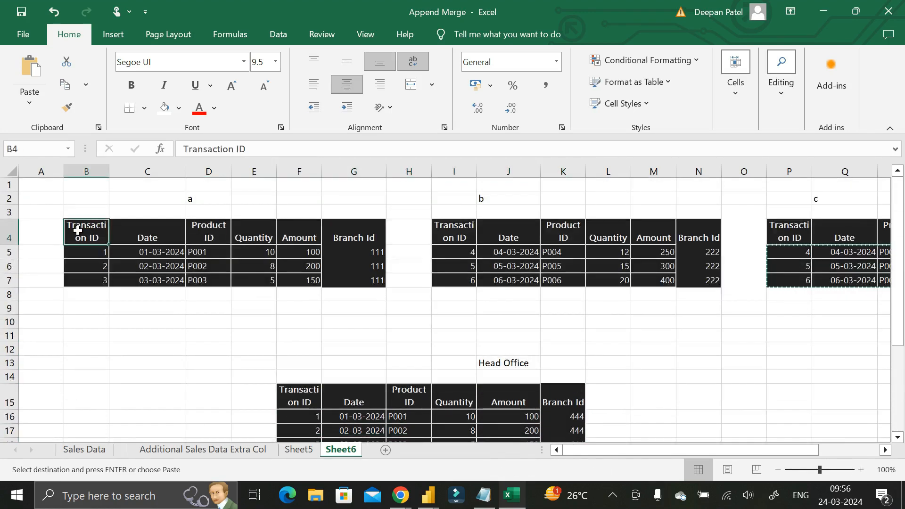
left_click(138, 238)
left_click(207, 230)
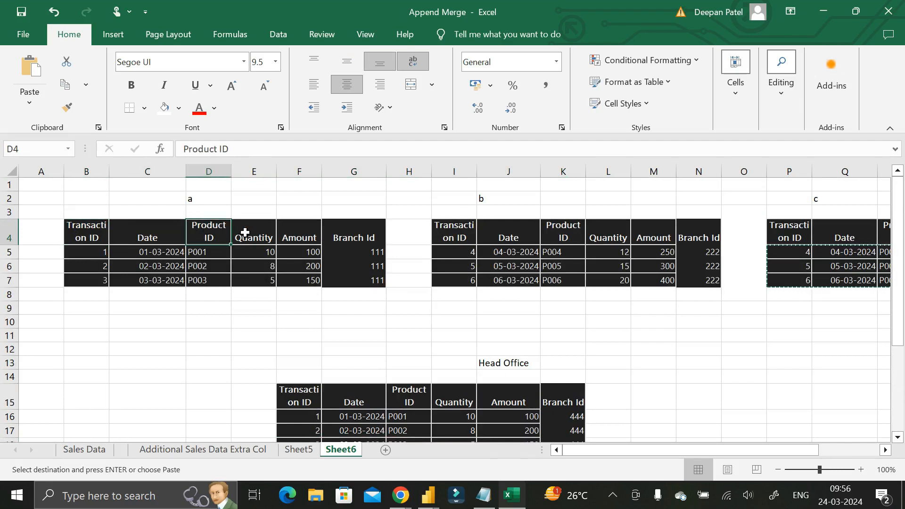
left_click(243, 232)
left_click(300, 236)
left_click(350, 235)
left_click(309, 233)
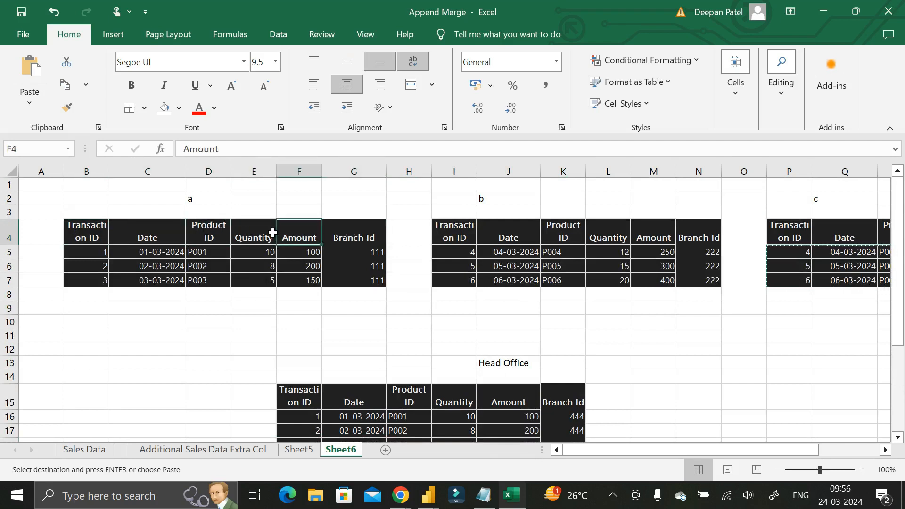
left_click(264, 232)
left_click(223, 230)
left_click(155, 232)
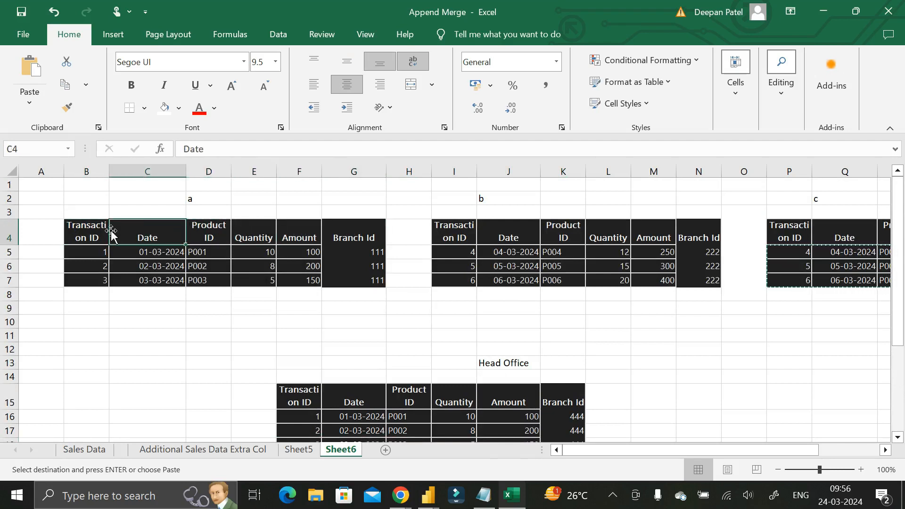
Compare table a's Branch Id header in G4 with the Transaction ID headers of tables b and c in I4 and P4.
left_click(363, 233)
left_click(433, 232)
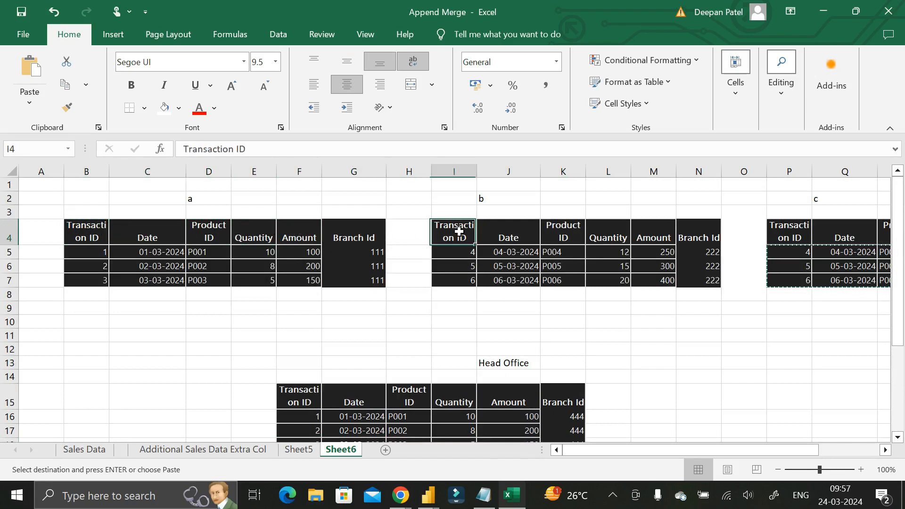
left_click(786, 241)
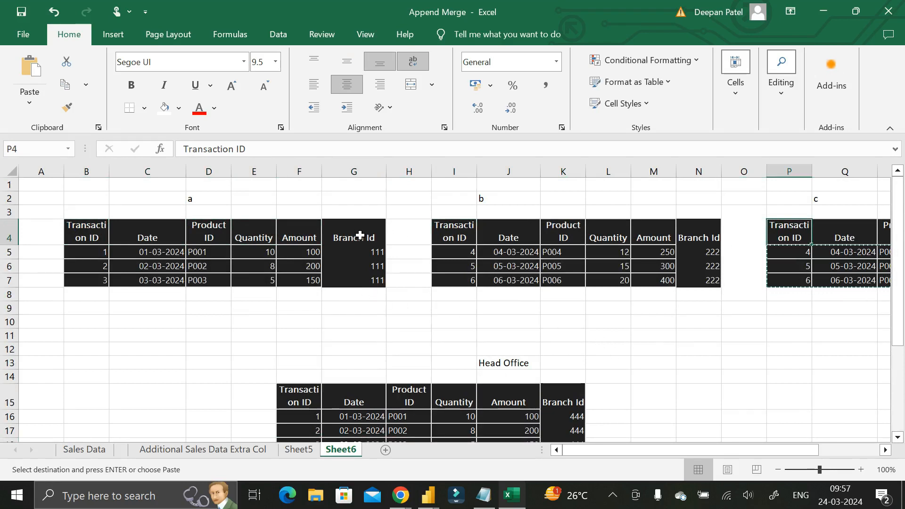
Examine the blank header-row cells beside table a and the Head Office table: H4, L15, A4 and E15.
left_click(395, 226)
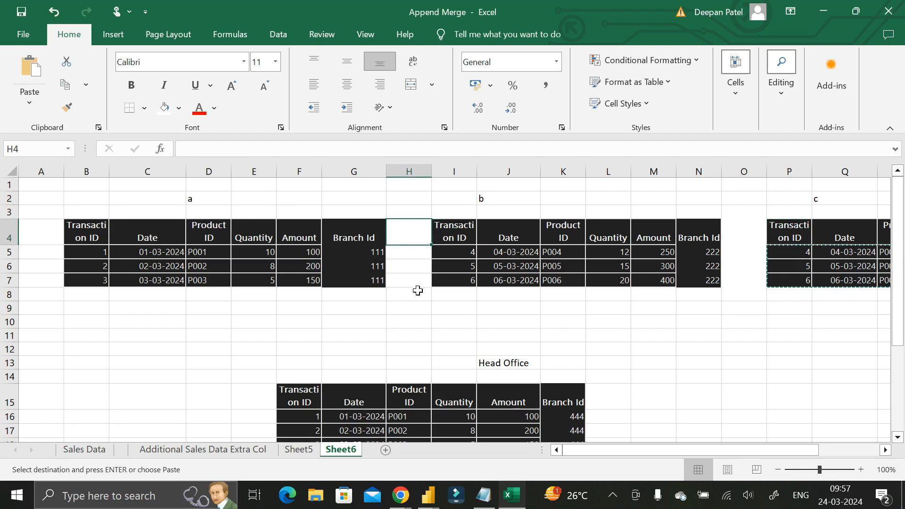
scroll(636, 254, "down", 3)
left_click(598, 256)
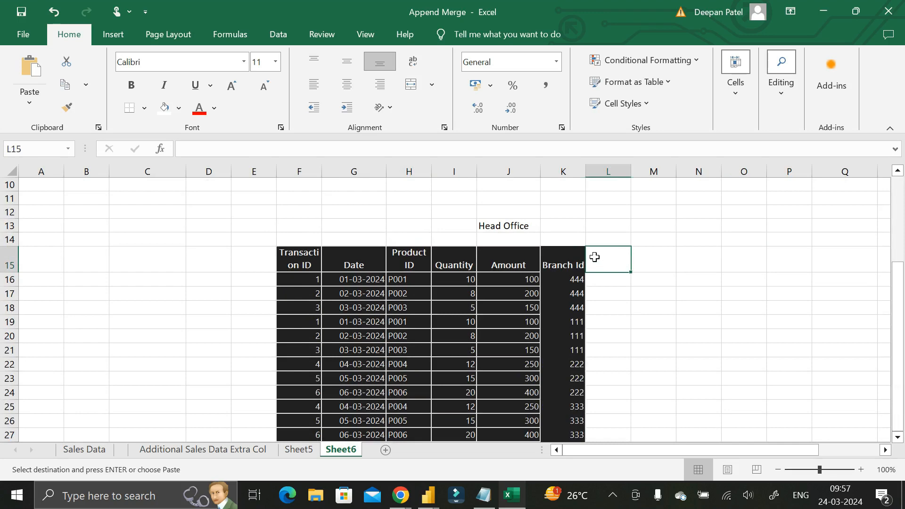
scroll(471, 263, "up", 3)
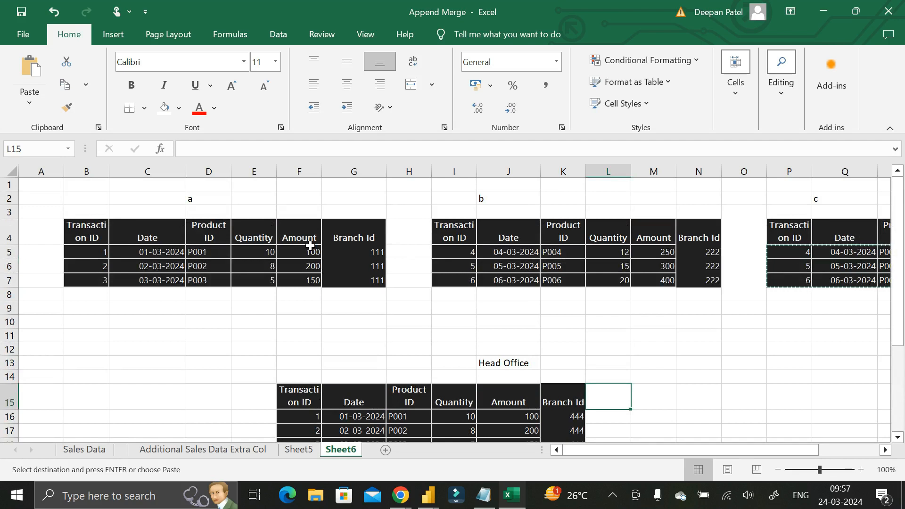
left_click(28, 222)
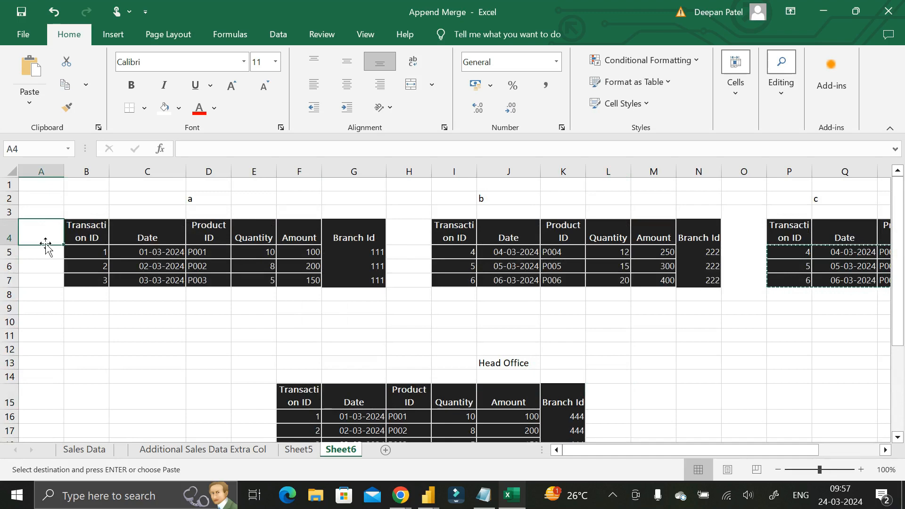
scroll(372, 388, "down", 2)
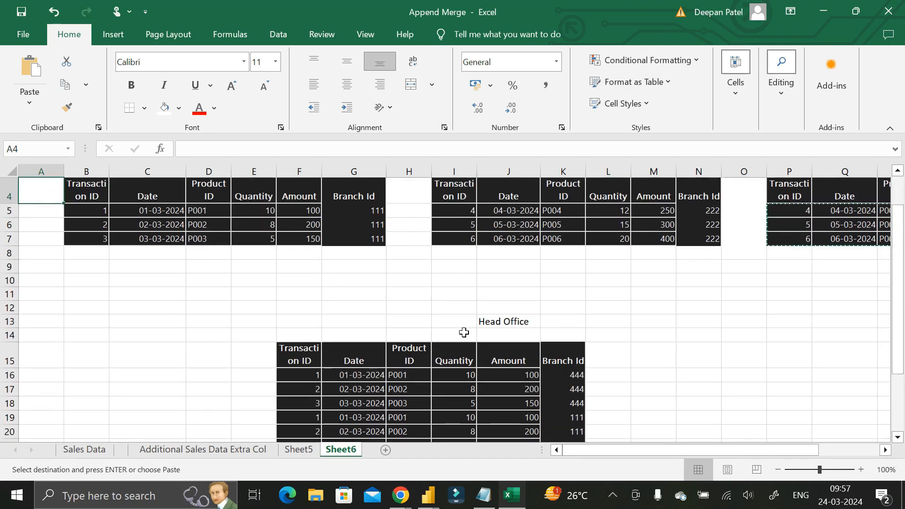
scroll(469, 343, "down", 1)
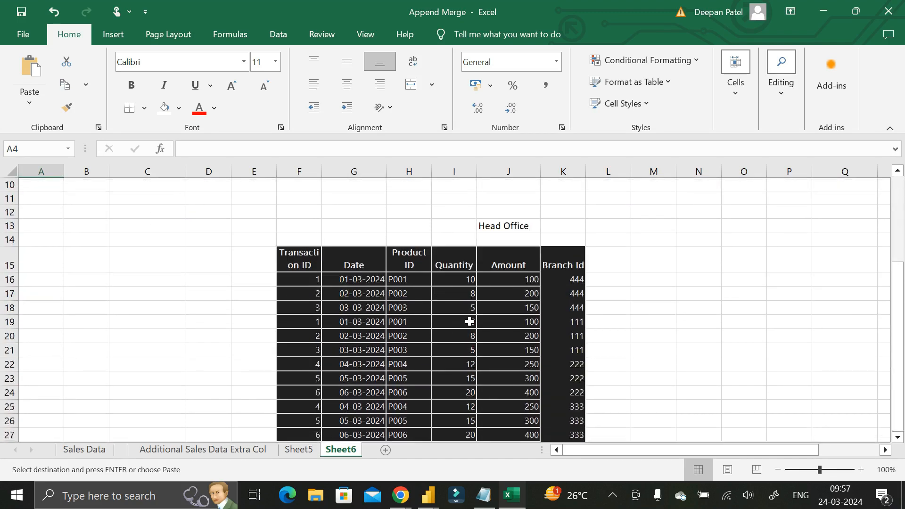
left_click(249, 257)
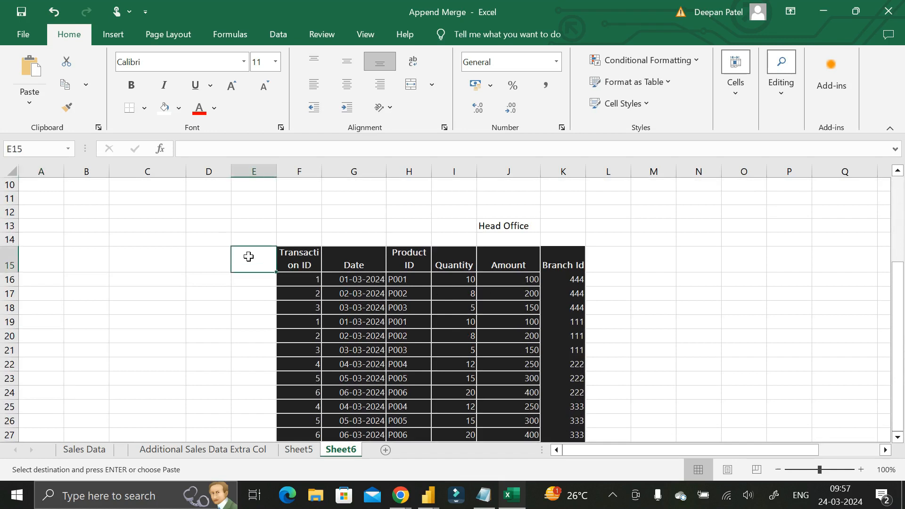
Compare the Transaction ID and Date headers across the tables, and review table a's Product ID, Quantity, Amount and Branch Id headers.
left_click(289, 269)
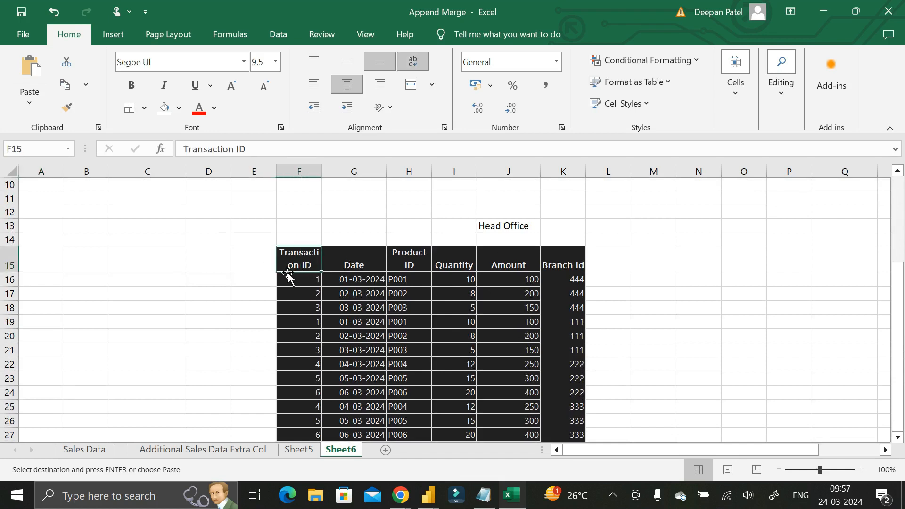
scroll(201, 230, "up", 3)
left_click(91, 236)
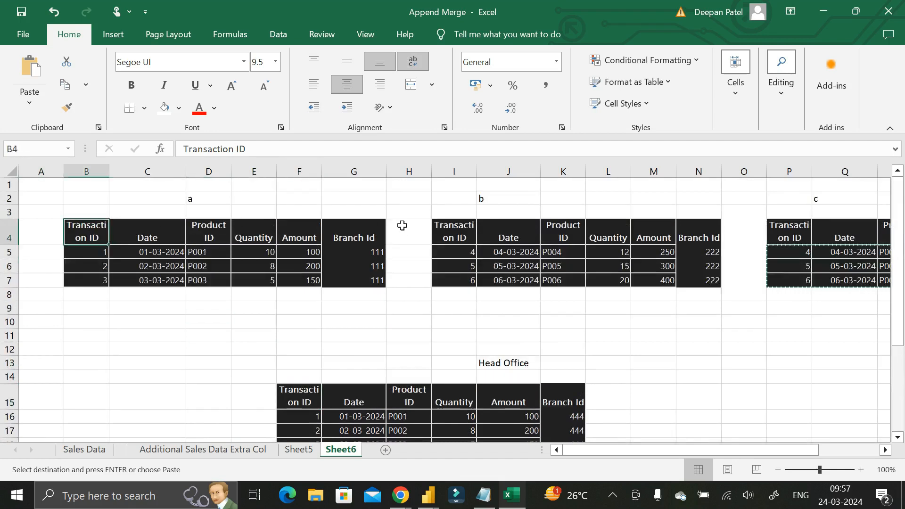
left_click(462, 237)
left_click(164, 237)
left_click(858, 231)
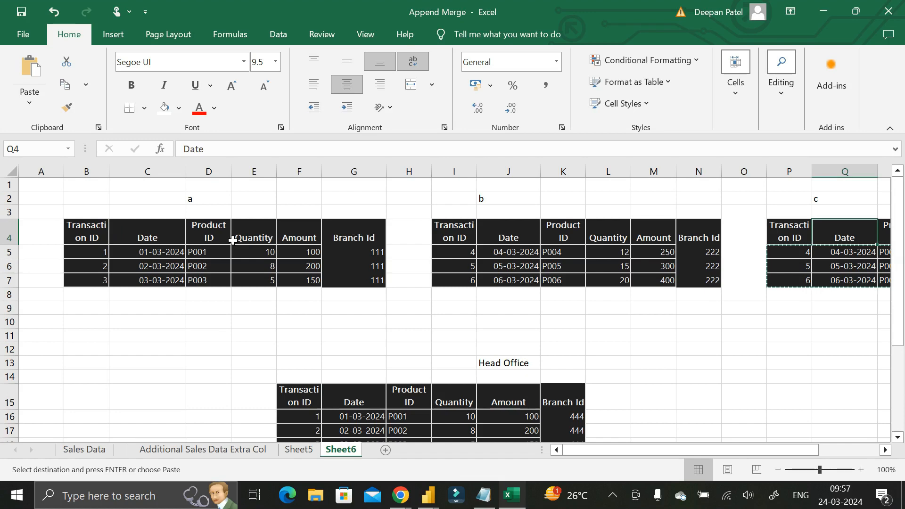
left_click(218, 236)
left_click(245, 237)
left_click(307, 231)
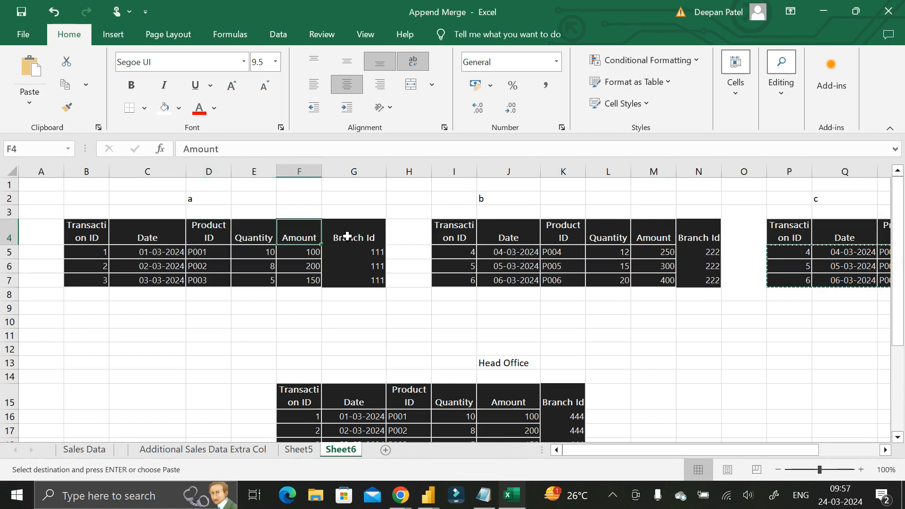
left_click(348, 236)
left_click_drag(614, 445, 562, 437)
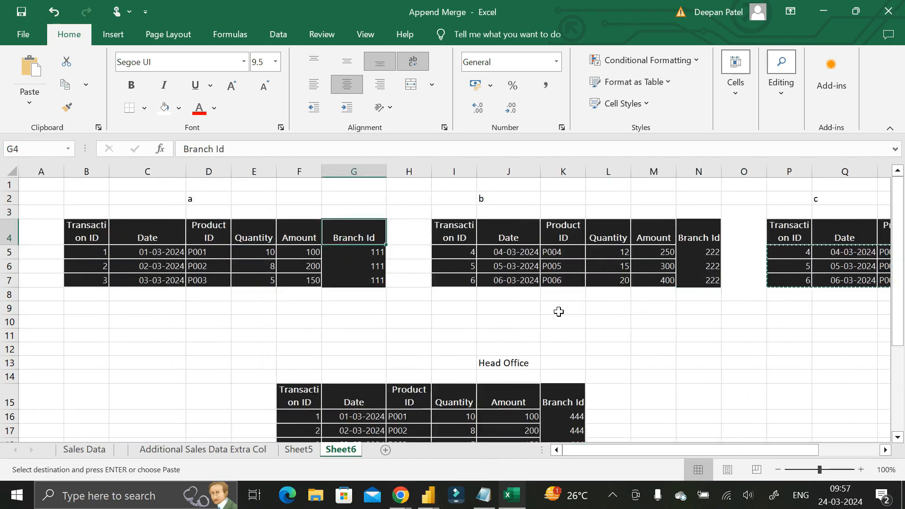
Compare the source tables with the stacked Head Office rows, inspecting the Date cells G17 and G18.
scroll(559, 311, "down", 3)
scroll(559, 311, "up", 3)
scroll(559, 312, "down", 2)
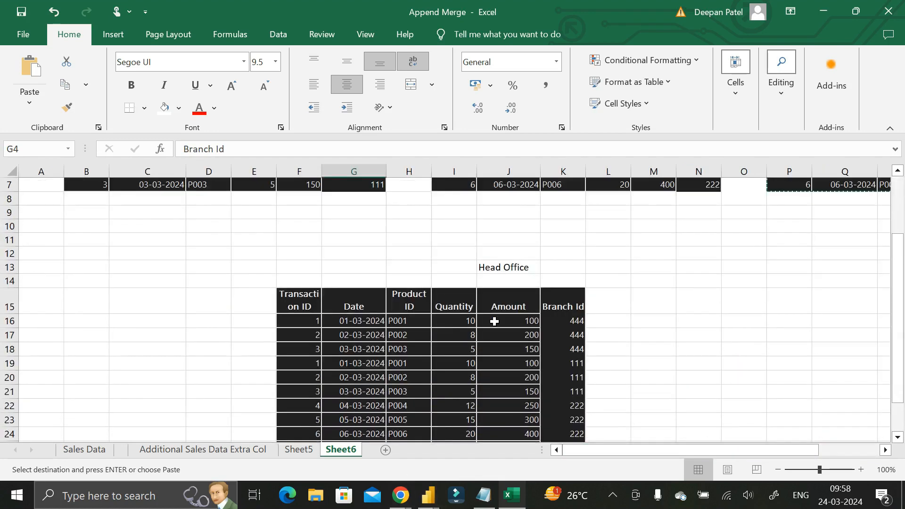
scroll(494, 321, "down", 2)
left_click(344, 257)
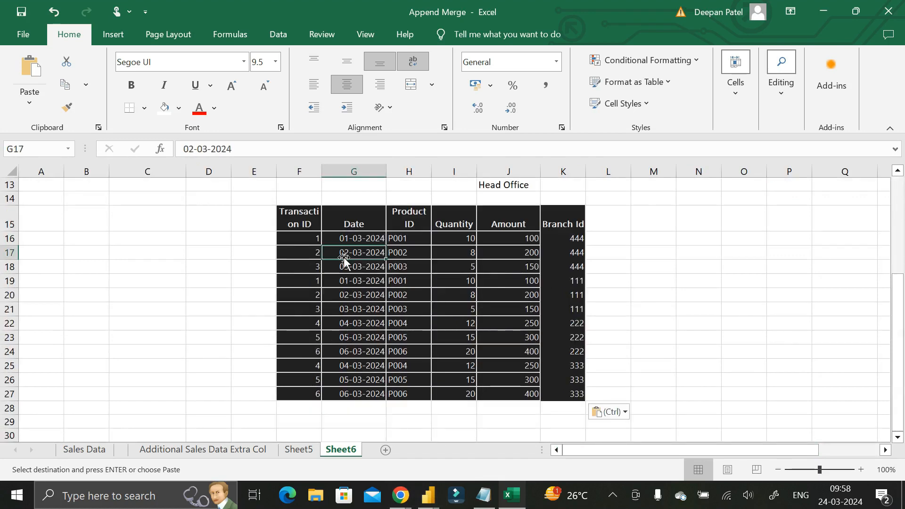
left_click(347, 270)
scroll(359, 304, "up", 4)
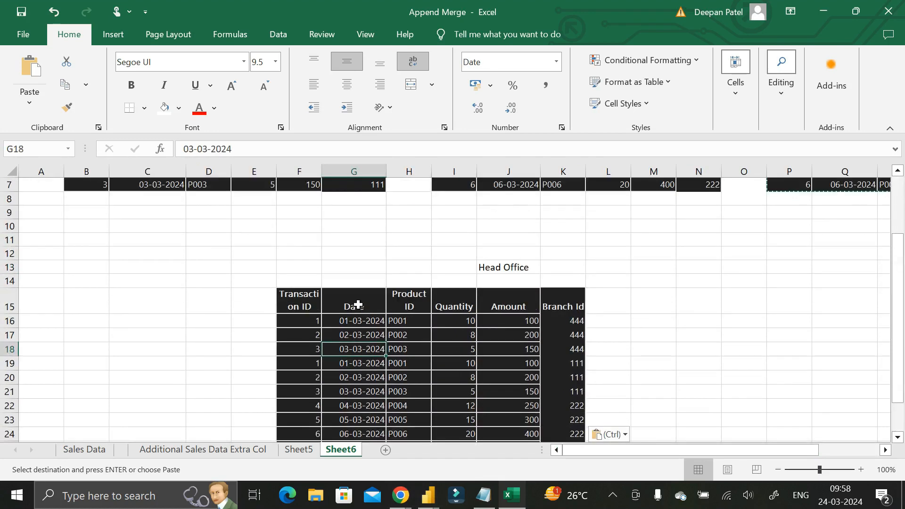
scroll(358, 304, "down", 2)
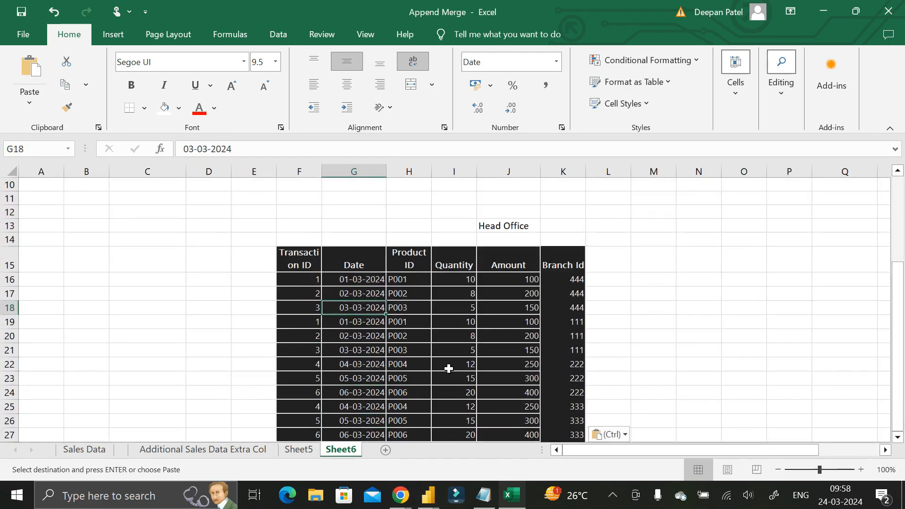
left_click(327, 288)
Copy table a's Transaction ID, Date and Product ID columns (B4:D7) to cell D8 of a new sheet.
scroll(552, 274, "up", 3)
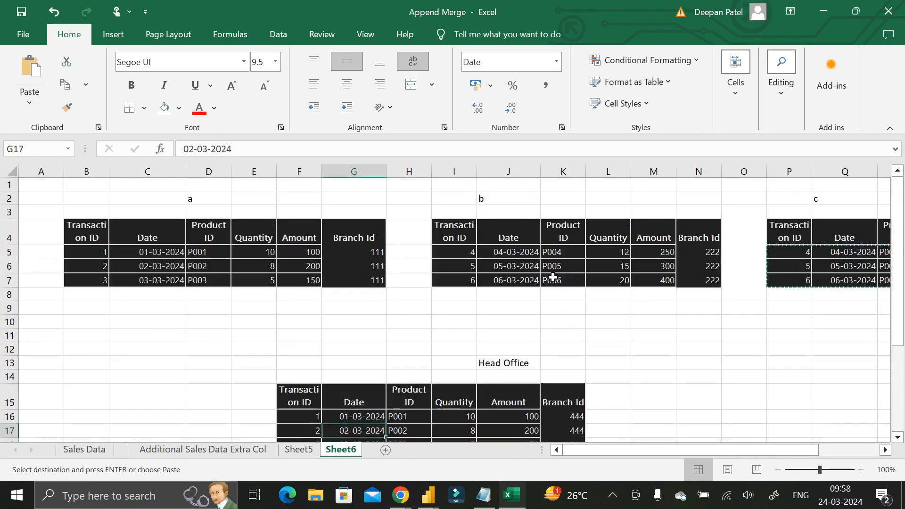
left_click_drag(90, 235, 208, 275)
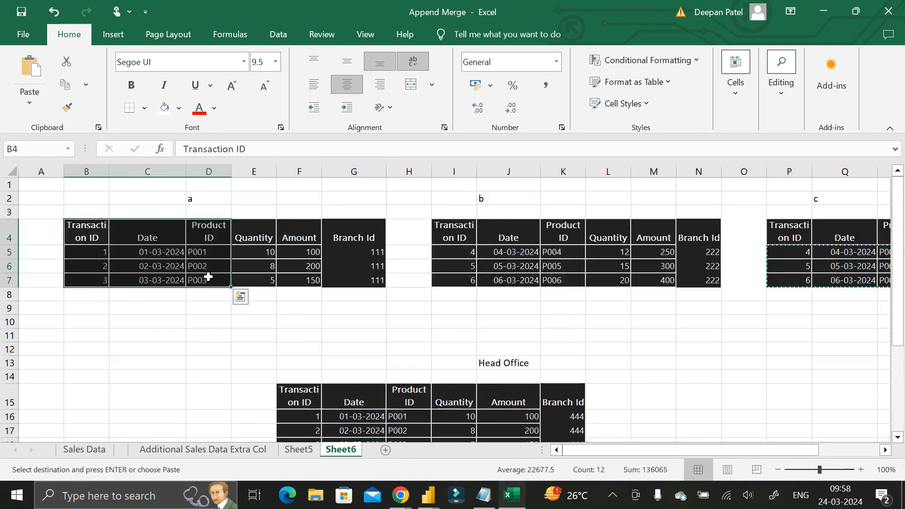
left_click(386, 450)
left_click(179, 280)
key("ctrl+v")
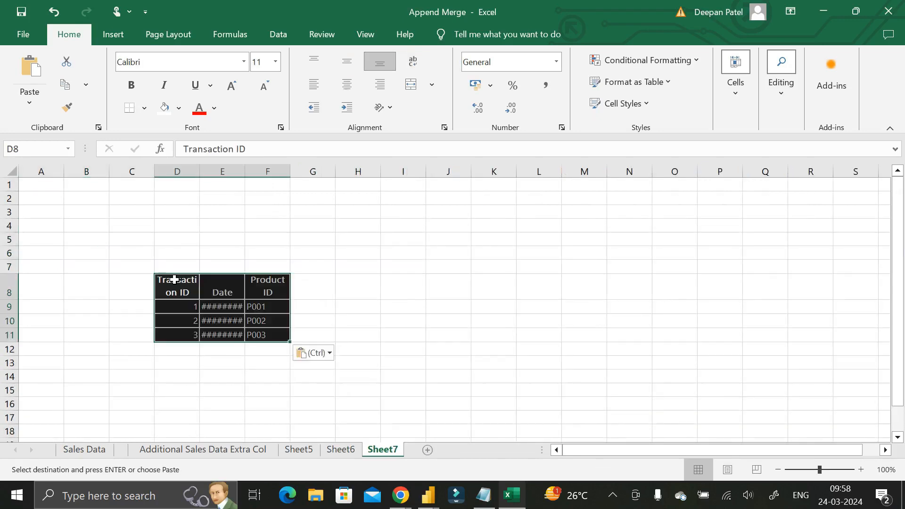
Copy the Quantity, Amount and Discount columns from the Additional Sales Data Extra Col sheet to cell I8 of Sheet7.
left_click(166, 450)
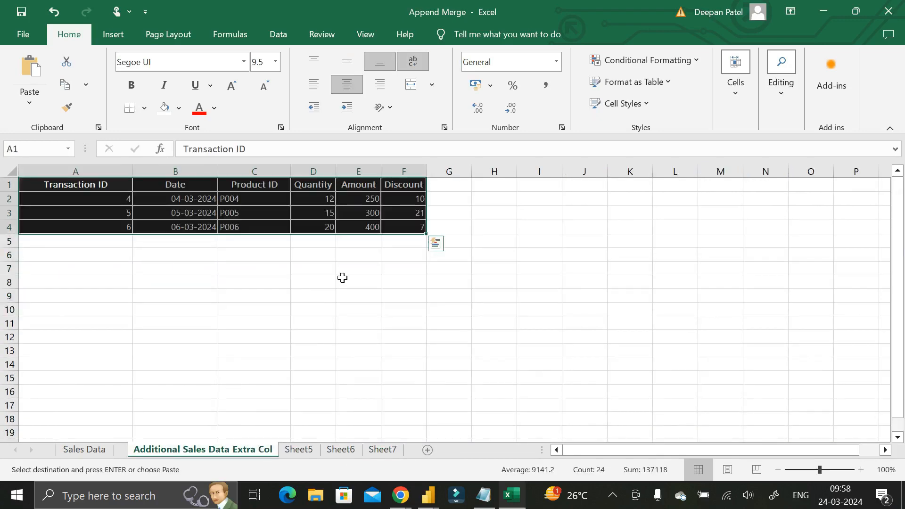
left_click_drag(314, 186, 415, 235)
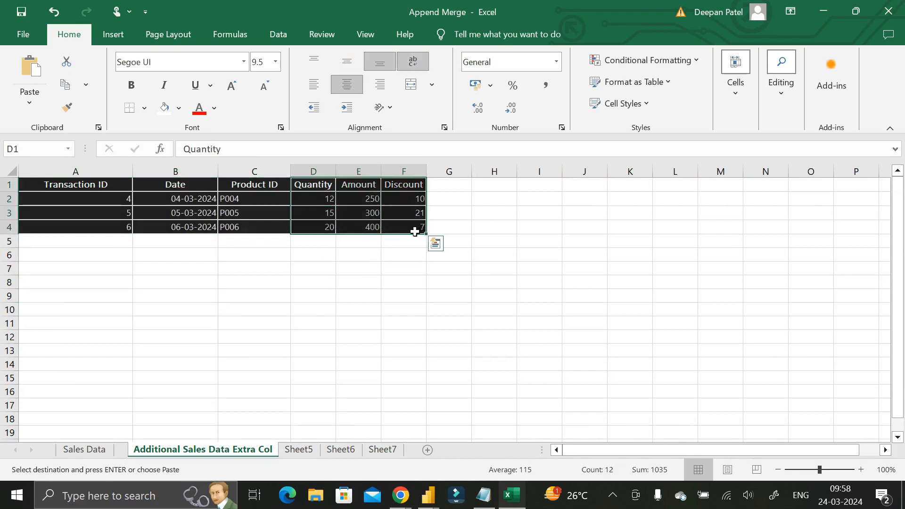
key("ctrl+c")
left_click(390, 451)
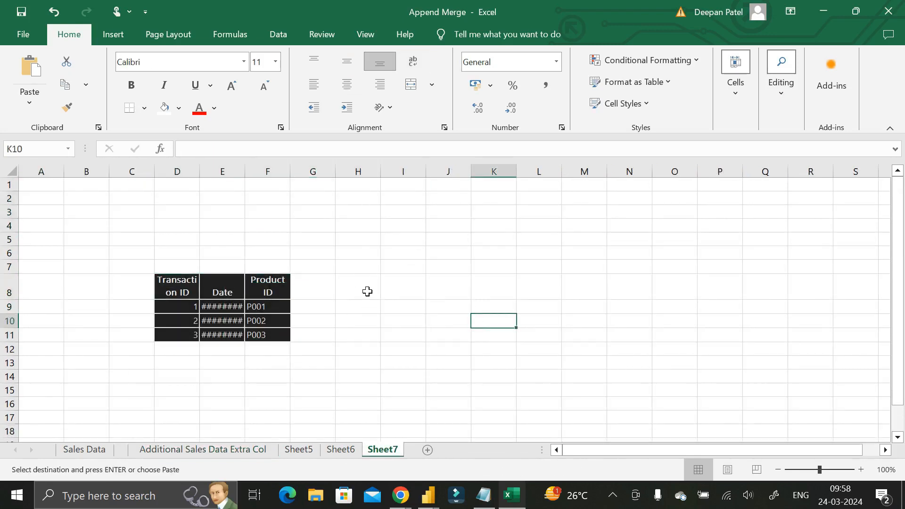
left_click(411, 285)
key("ctrl+v")
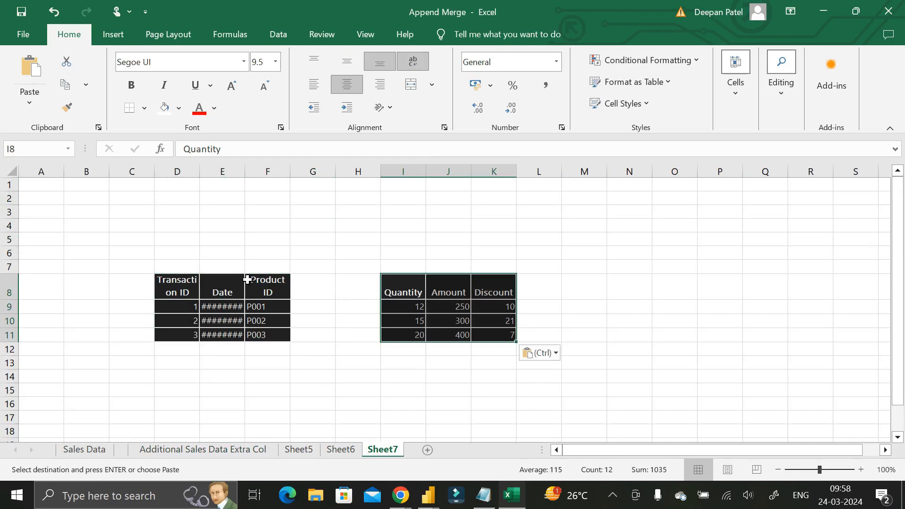
Widen column E to fit the dates, and compare the two tables in D8:F11 and I8:K11.
left_click_drag(245, 170, 270, 173)
left_click(302, 376)
left_click_drag(181, 287, 297, 338)
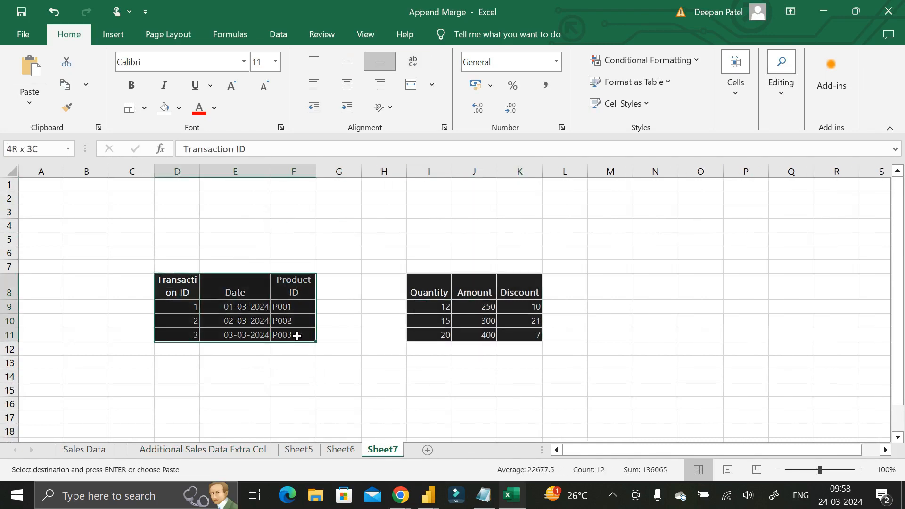
left_click_drag(427, 287, 522, 337)
left_click(256, 307)
left_click(481, 302)
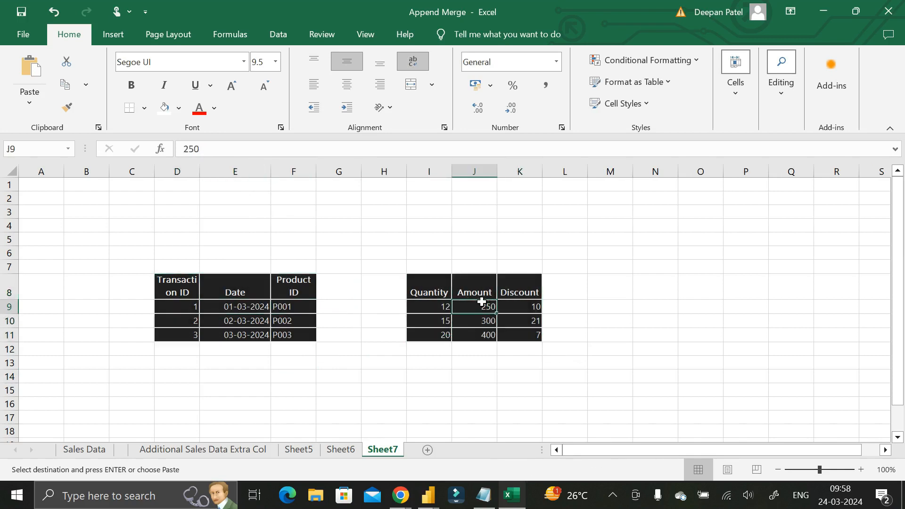
Copy the Transaction ID, Date and Product ID table in D8:F11 to cell E16.
scroll(482, 302, "down", 1)
left_click_drag(186, 248, 293, 291)
key("ctrl+c")
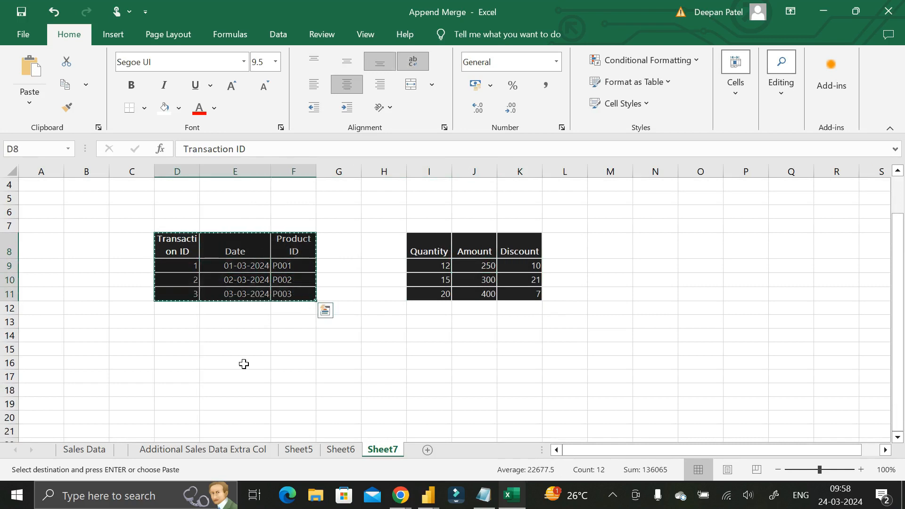
left_click(244, 364)
key("ctrl+v")
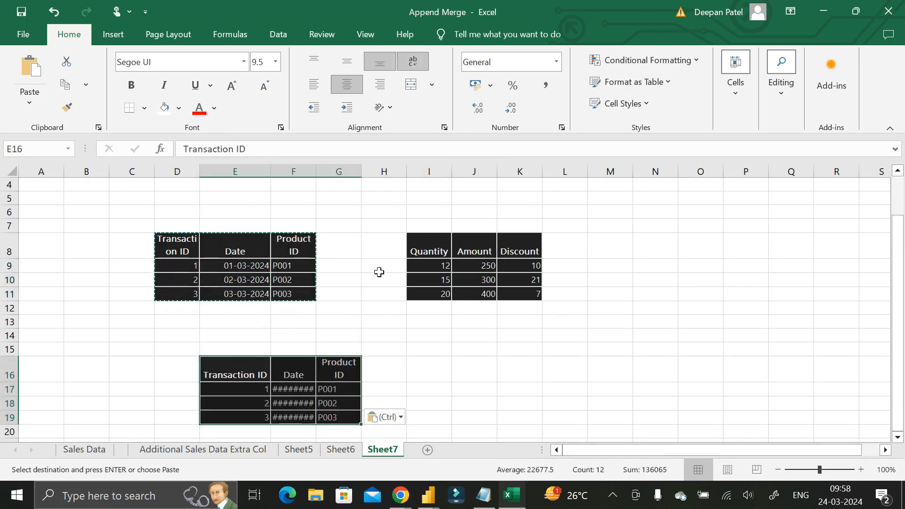
Copy the Quantity, Amount and Discount table in I8:K11 to H16, directly beside the copied Product ID column.
left_click_drag(422, 248, 510, 295)
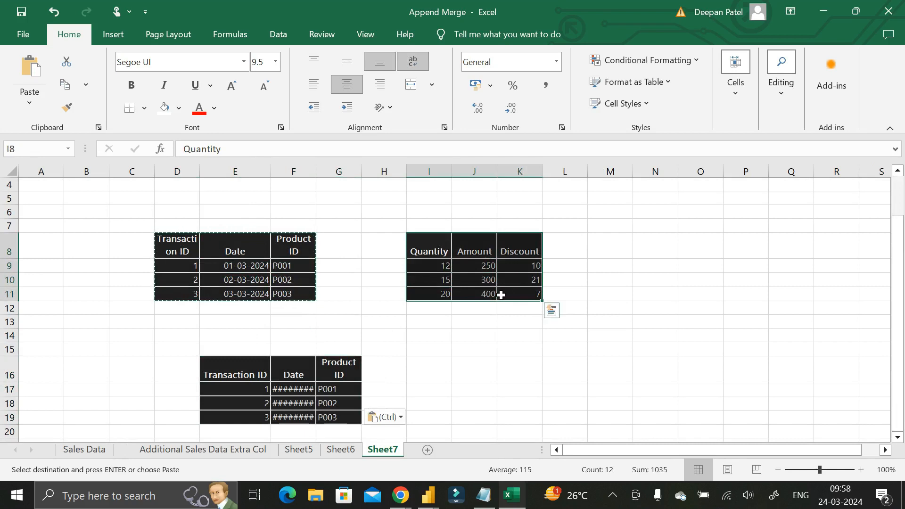
key("ctrl+c")
left_click(379, 372)
key("ctrl+v")
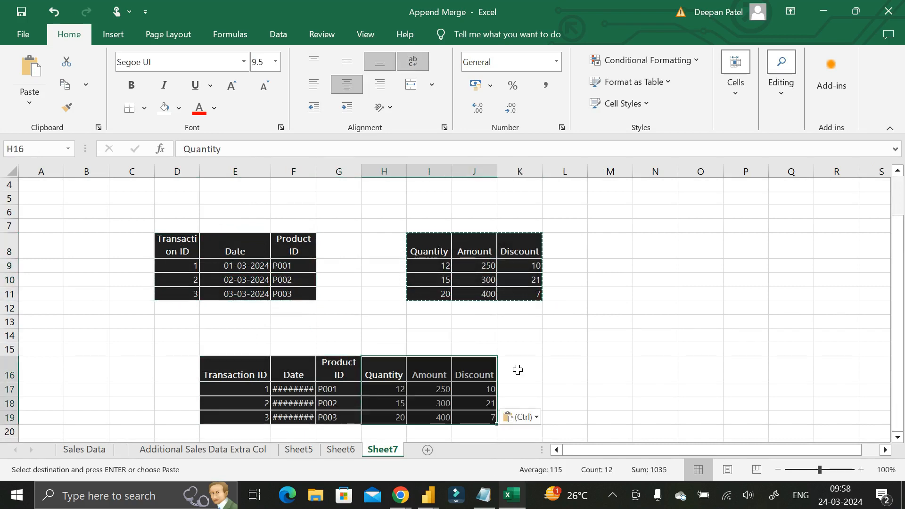
Compare the Date, Quantity and Amount headers of the two source tables with the side-by-side table in E16:J19.
scroll(518, 370, "down", 1)
left_click(184, 325)
left_click_drag(207, 333, 476, 377)
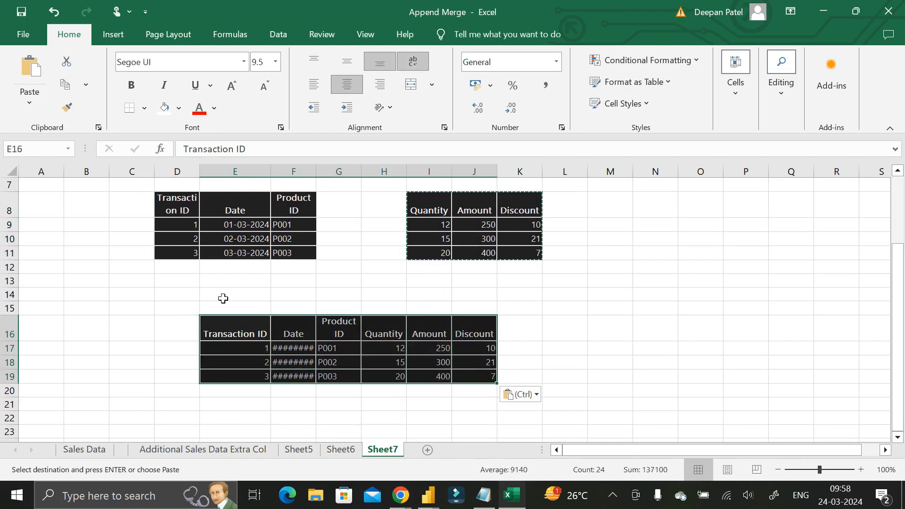
left_click(439, 214)
left_click(259, 212)
left_click(472, 212)
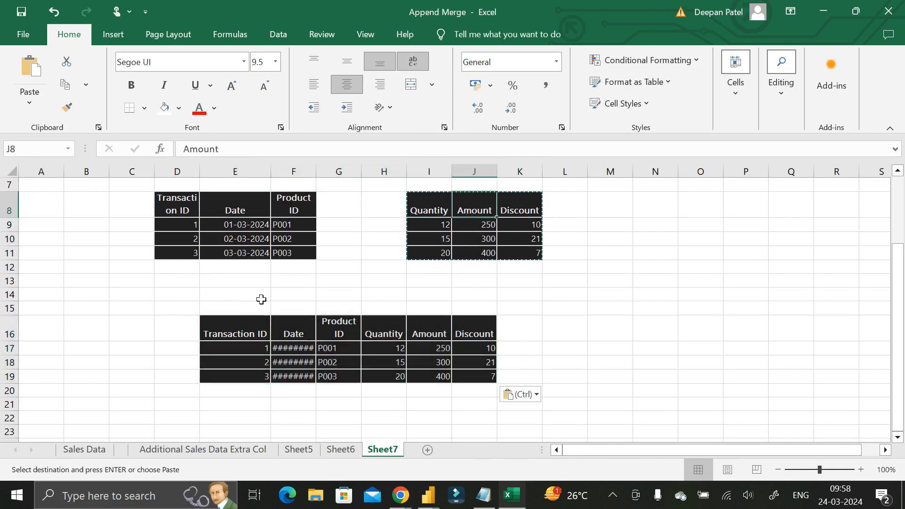
left_click(239, 214)
left_click(477, 215)
left_click_drag(238, 324, 458, 374)
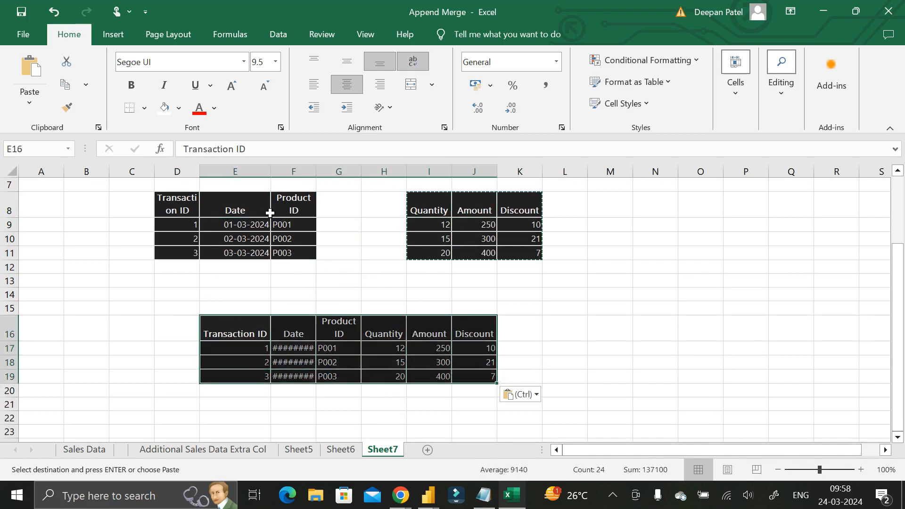
Match the combined table's headers in E16:G16 and H16:J16 with the source headers, including I8:K8.
left_click_drag(236, 331, 337, 333)
left_click_drag(427, 207, 502, 211)
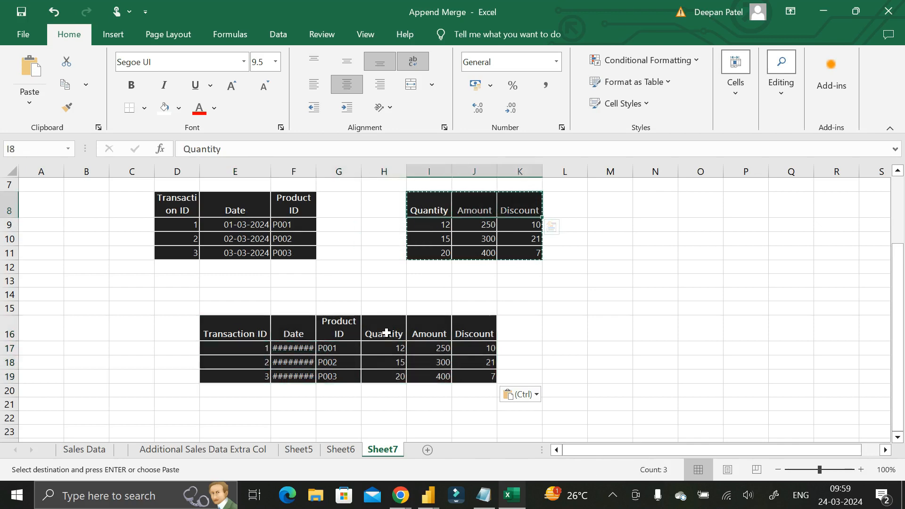
left_click_drag(388, 331, 460, 335)
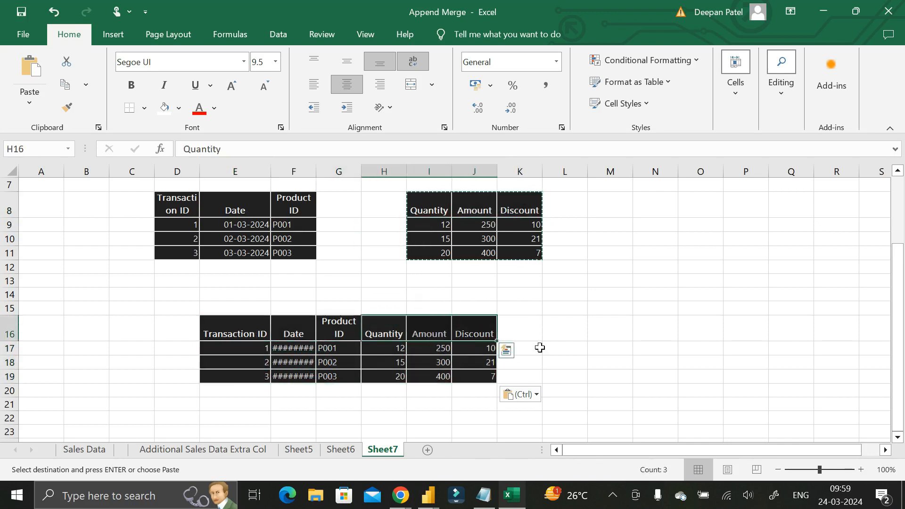
left_click(551, 323)
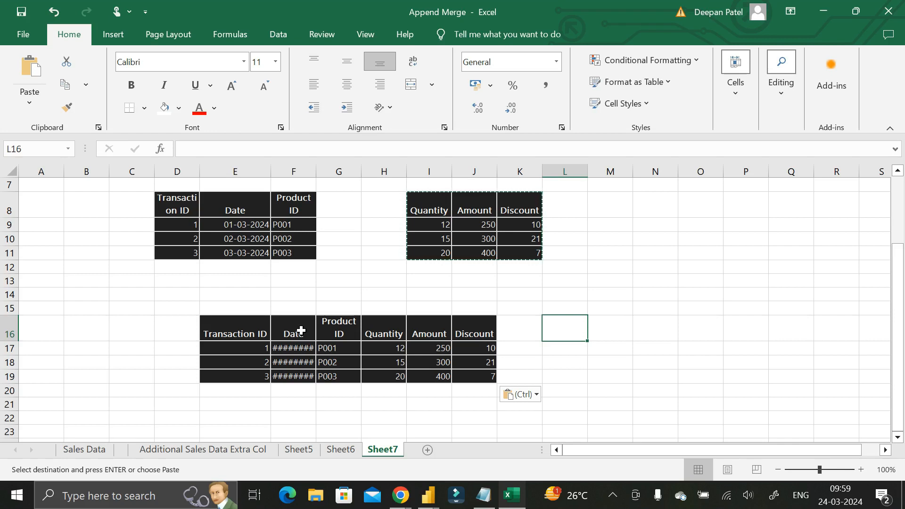
Examine the Transaction ID values in D8:D11 and compare them with the Quantity column in I8:I11.
left_click(174, 228)
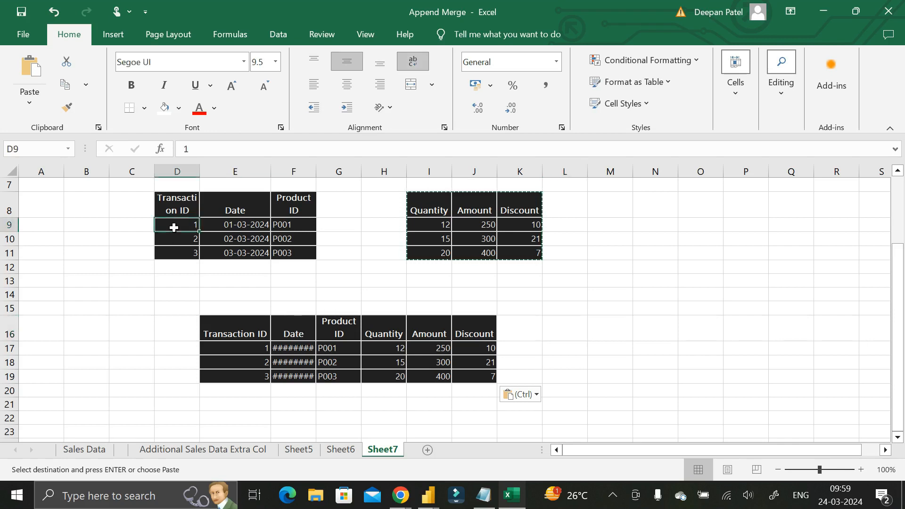
left_click(174, 241)
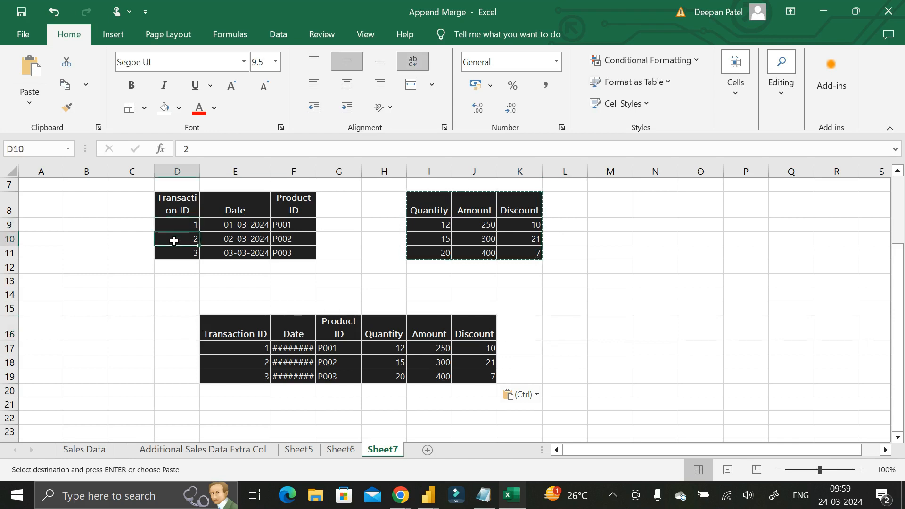
left_click(182, 225)
left_click_drag(182, 211, 187, 253)
left_click_drag(430, 210, 439, 250)
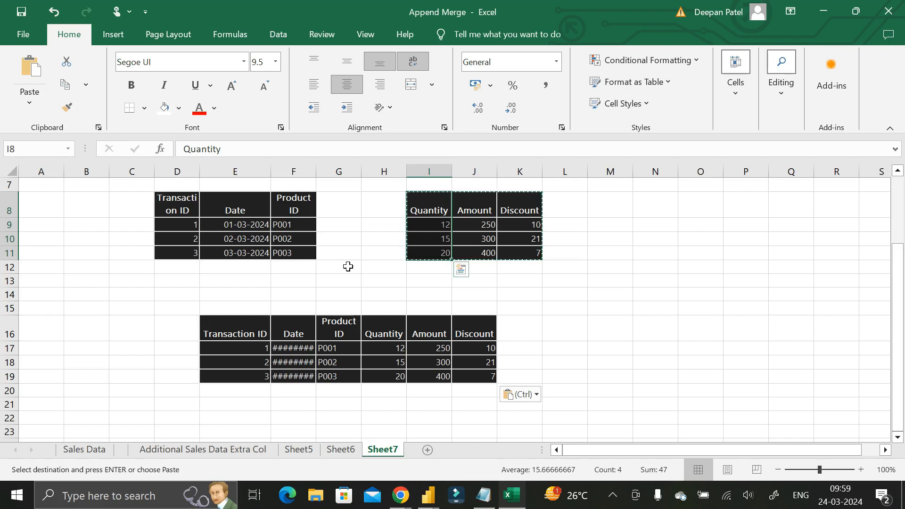
Clear the Amount and Discount headers and values in J8:K11 of the second source table.
left_click(592, 323)
left_click_drag(177, 200, 304, 253)
left_click_drag(471, 204, 522, 252)
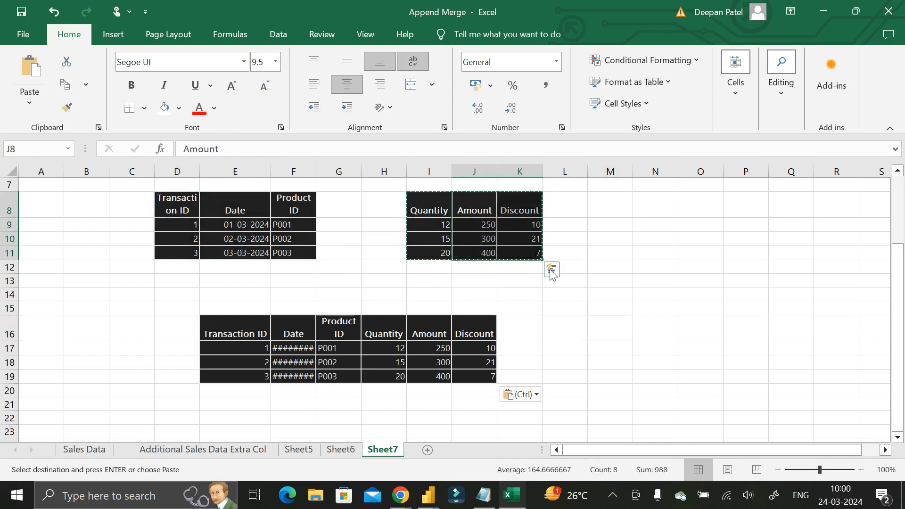
key("BackSpace")
left_click(566, 295)
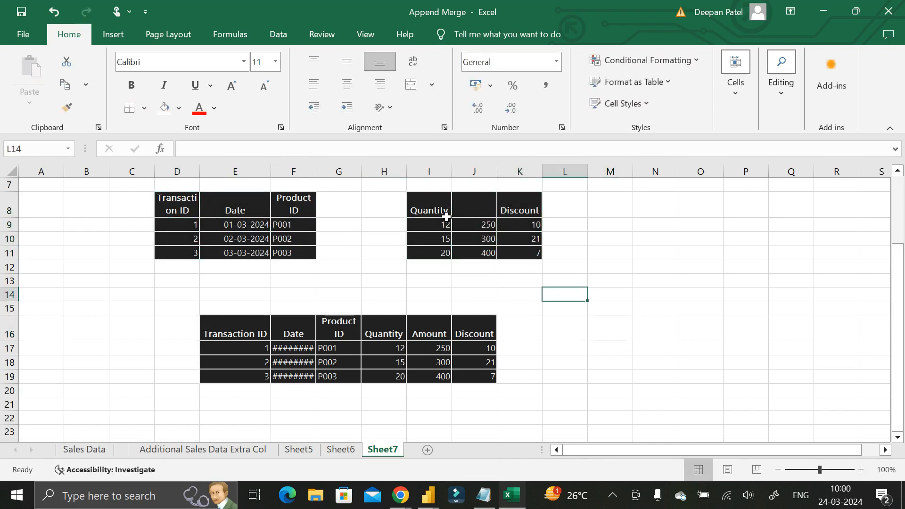
scroll(465, 201, "up", 1)
left_click_drag(465, 201, 515, 291)
left_click(478, 254)
key("Delete")
left_click(564, 349)
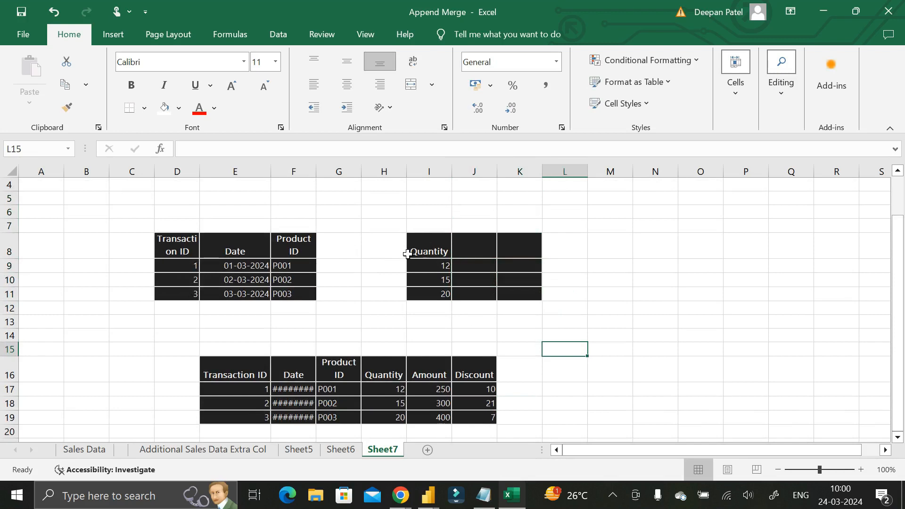
Move the Quantity column from I8:I11 to G8, beside Product ID, and select the joined table D8:G11.
left_click_drag(424, 253, 436, 291)
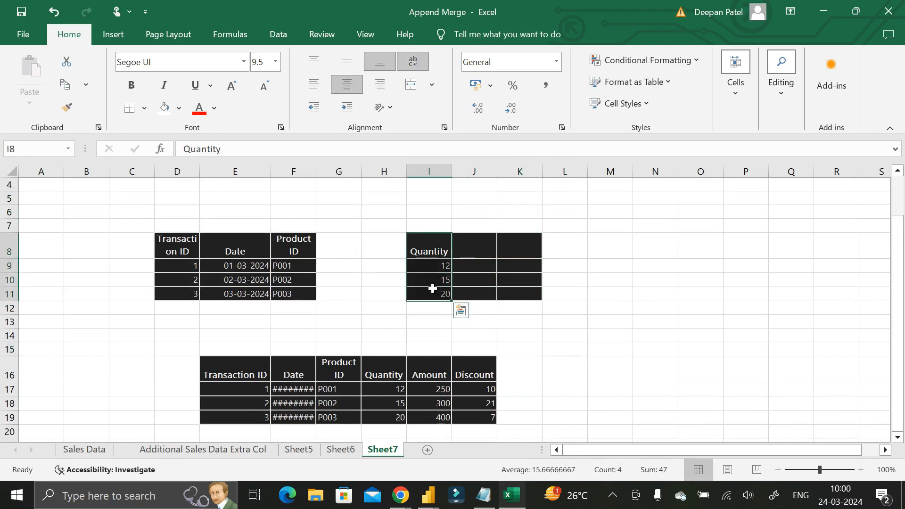
key("ctrl+c")
left_click(337, 246)
key("Return")
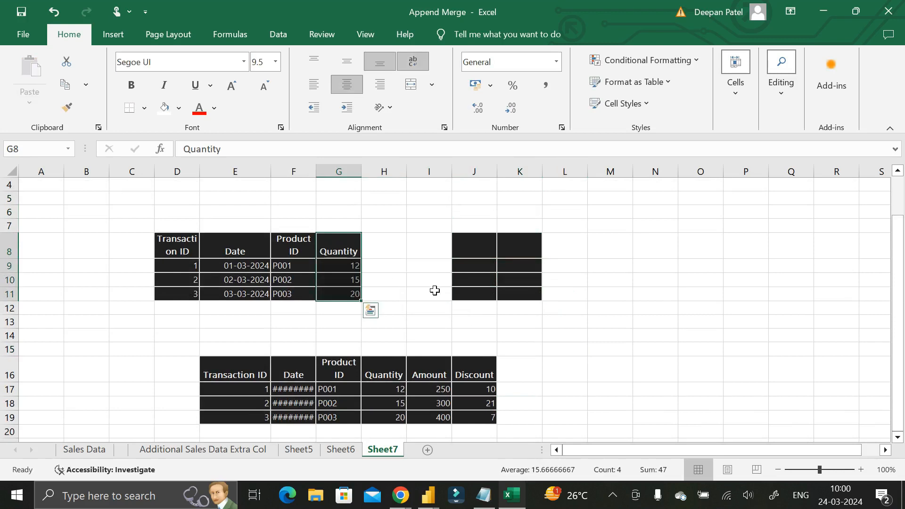
left_click(137, 235)
left_click(182, 253)
left_click_drag(191, 277, 341, 295)
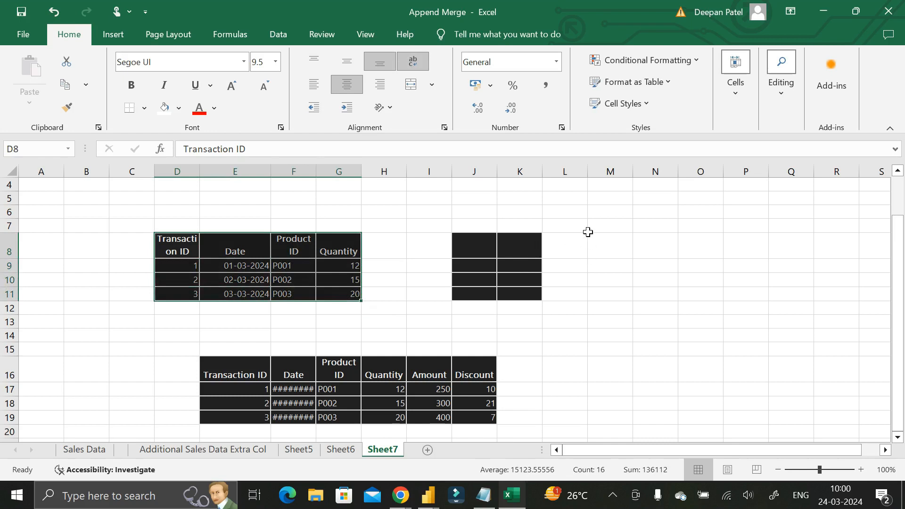
Return to Sheet6 and review the branch tables against the stacked Head Office rows, inspecting Date cell G18.
left_click(341, 449)
scroll(399, 376, "down", 2)
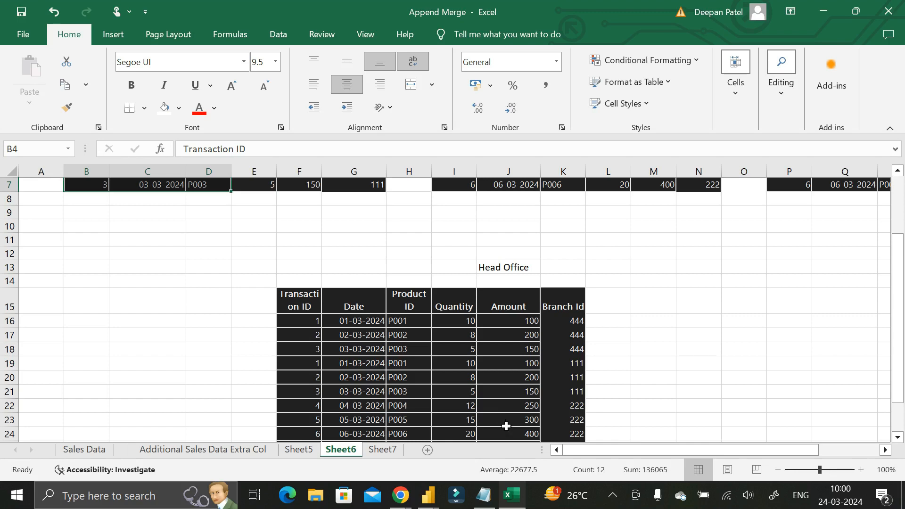
scroll(480, 399, "up", 1)
scroll(480, 399, "up", 1)
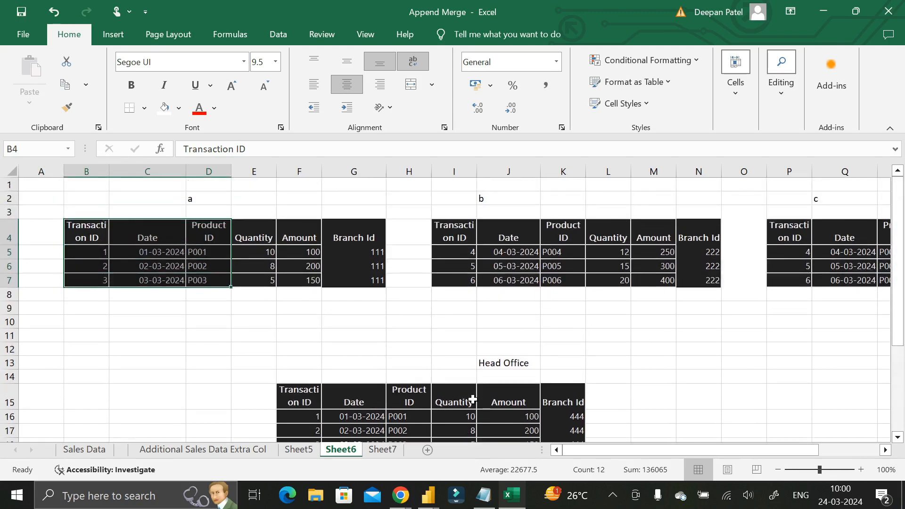
scroll(472, 399, "down", 1)
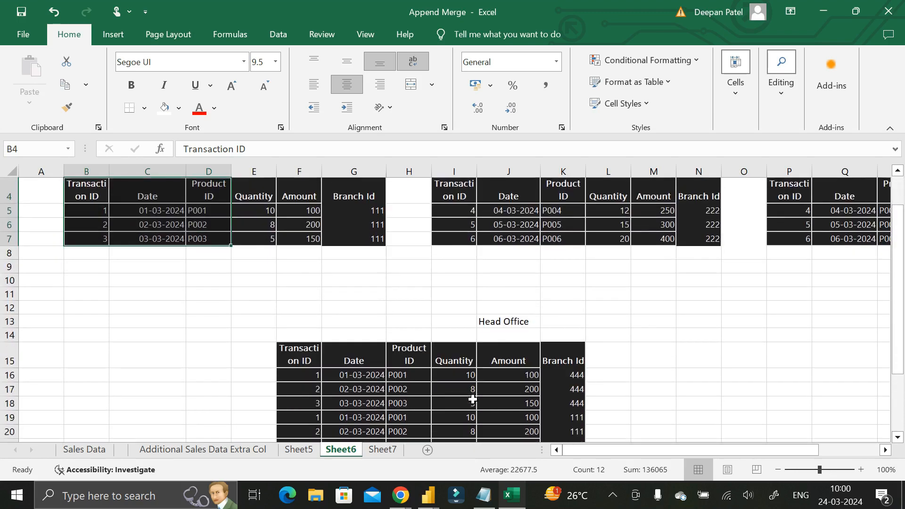
left_click(373, 403)
scroll(404, 384, "down", 2)
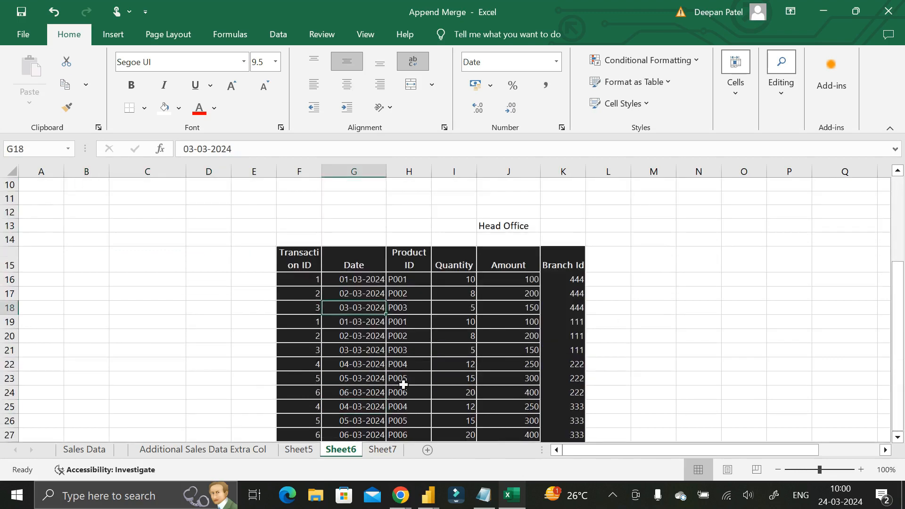
Undo the last two edits to the split transaction tables on Sheet7.
left_click(386, 452)
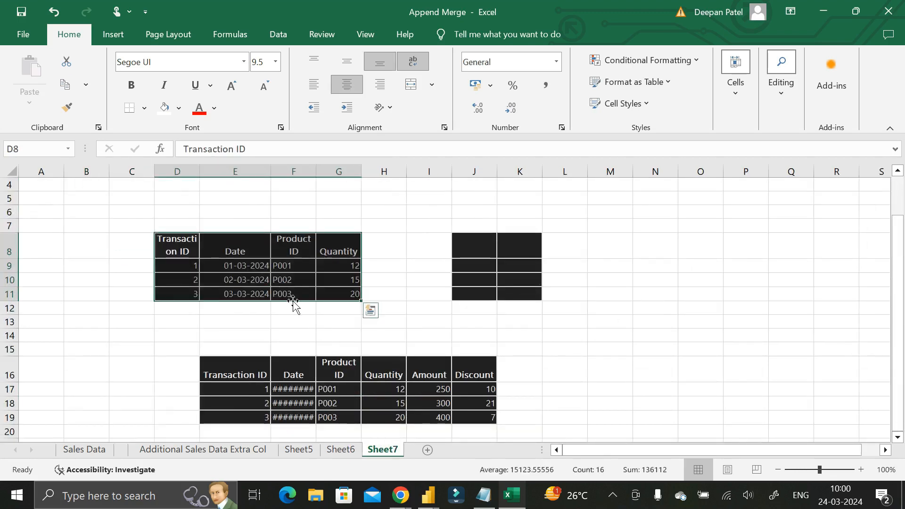
key("ctrl+z")
key("ctrl+z")
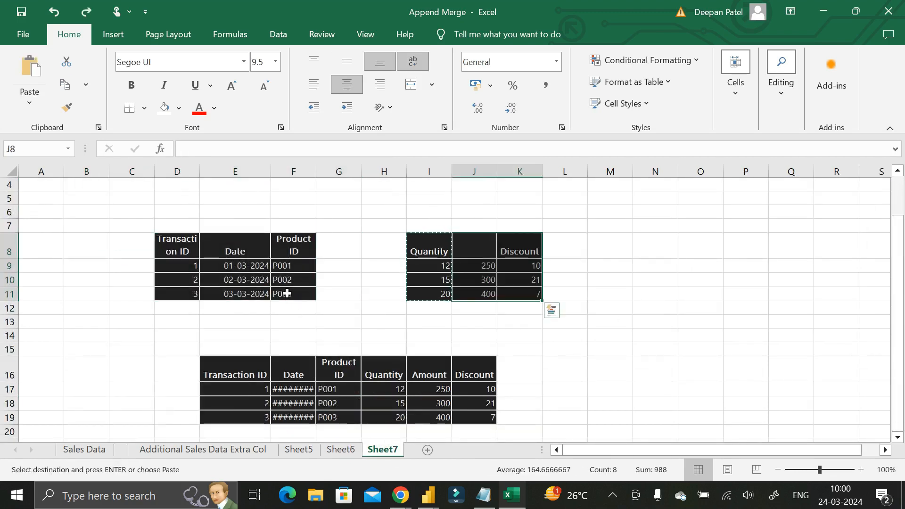
Examine the two split tables and the combined table on Sheet7, and compare them with the Head Office table on Sheet6.
left_click_drag(194, 242, 293, 290)
left_click_drag(415, 253, 516, 295)
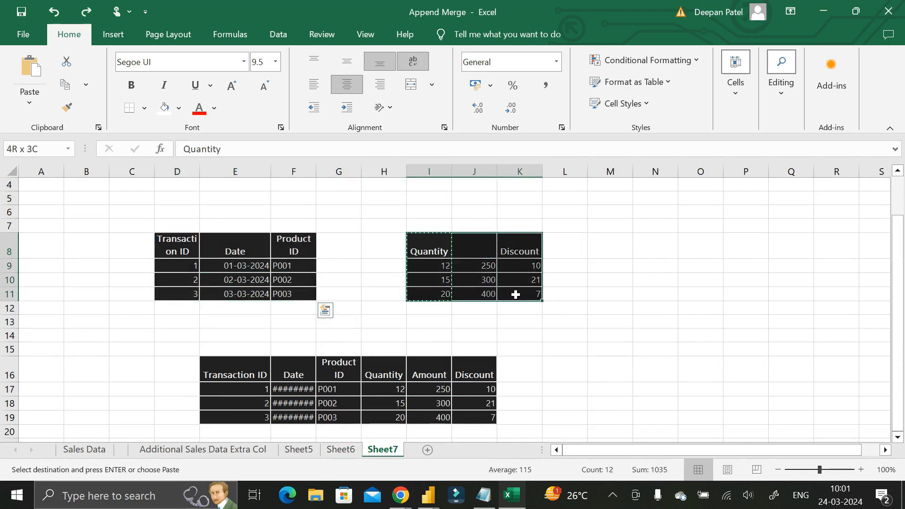
scroll(234, 369, "down", 1)
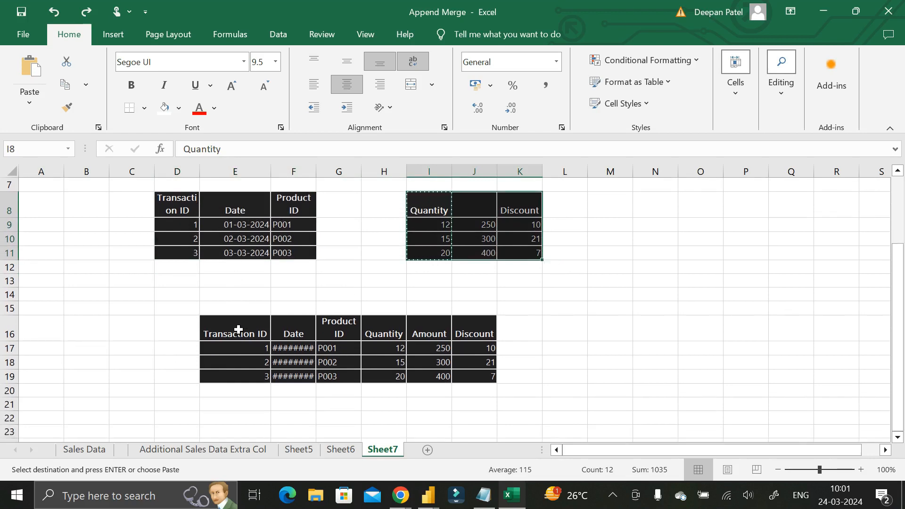
left_click_drag(239, 326, 419, 327)
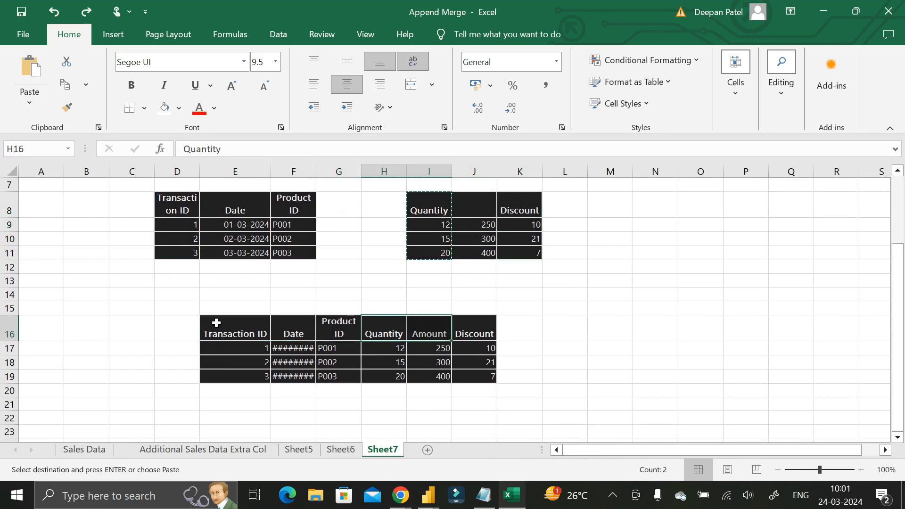
left_click_drag(213, 320, 472, 382)
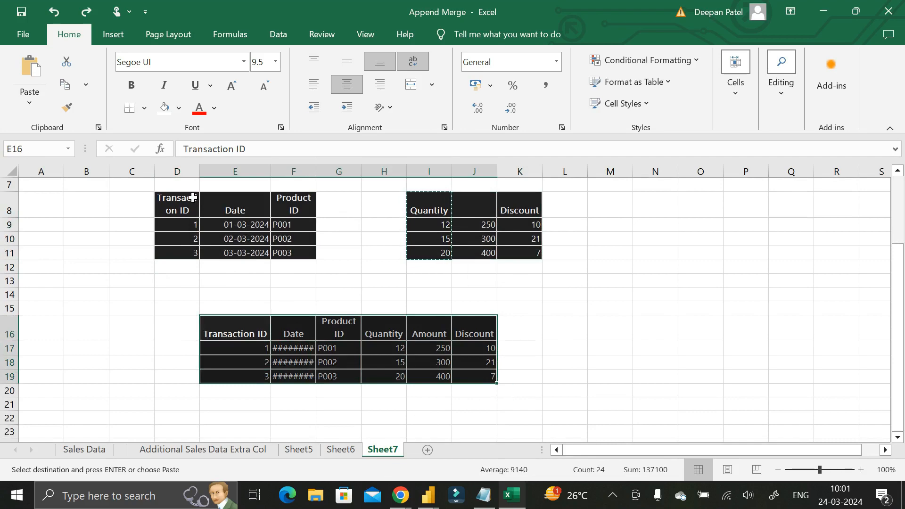
left_click(339, 450)
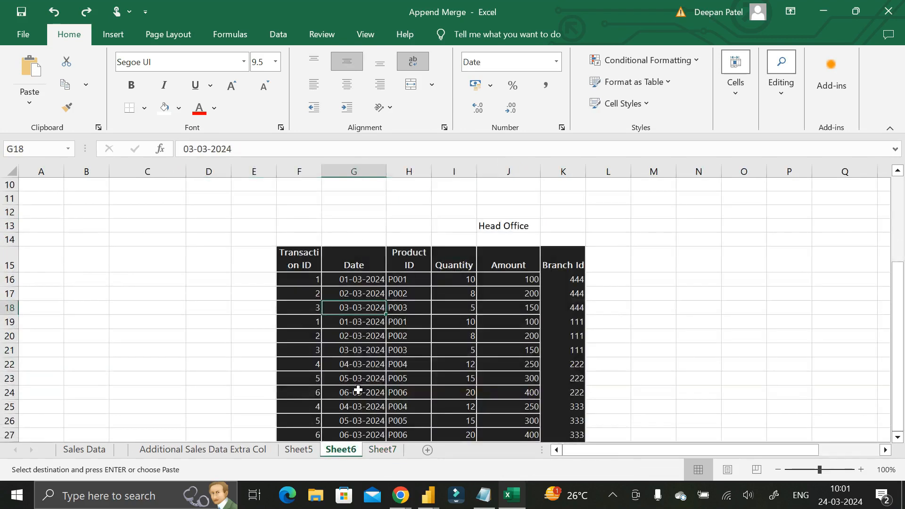
left_click(376, 450)
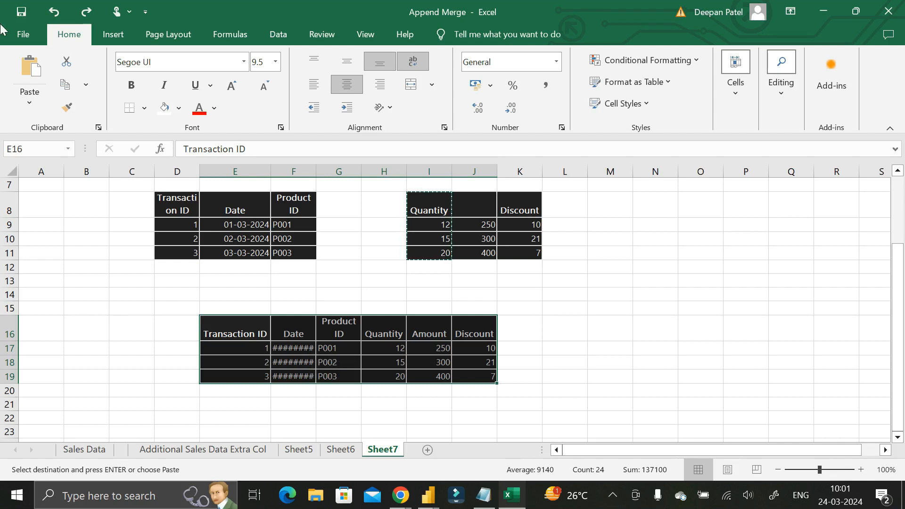
Copy the Transaction ID column D8:D11 on Sheet7 to H8, directly before the Quantity column.
left_click_drag(180, 203, 182, 253)
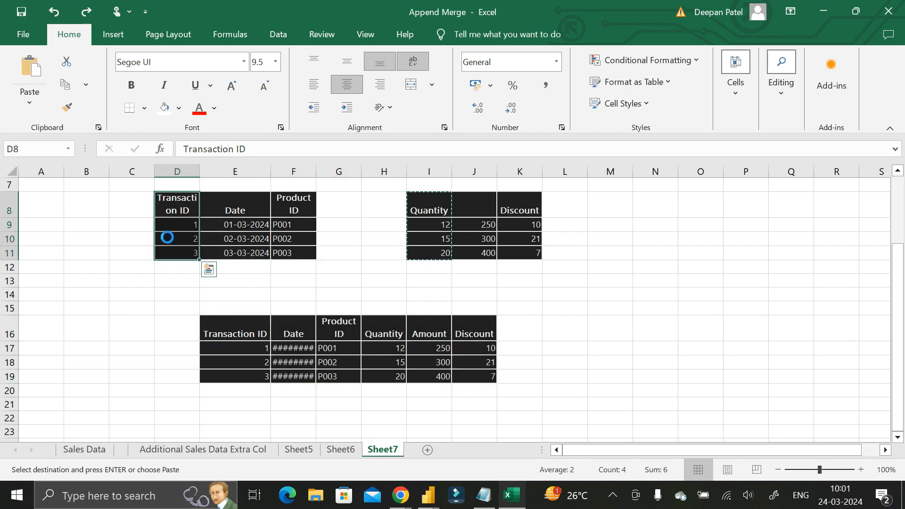
key("ctrl+c")
left_click(383, 207)
key("ctrl+v")
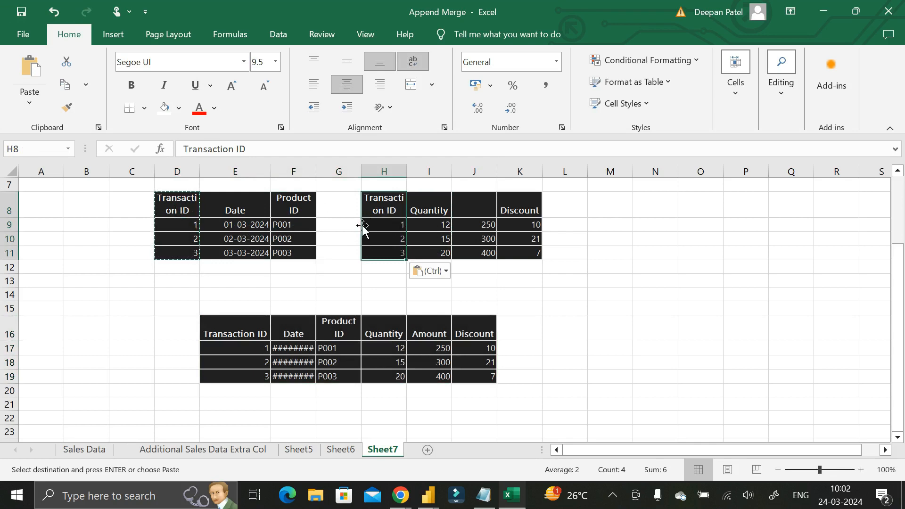
left_click(424, 229)
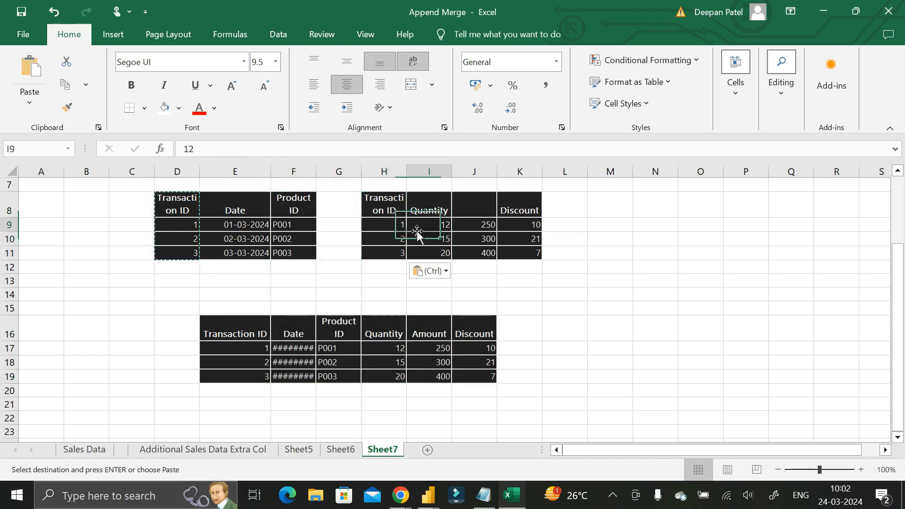
left_click(243, 229)
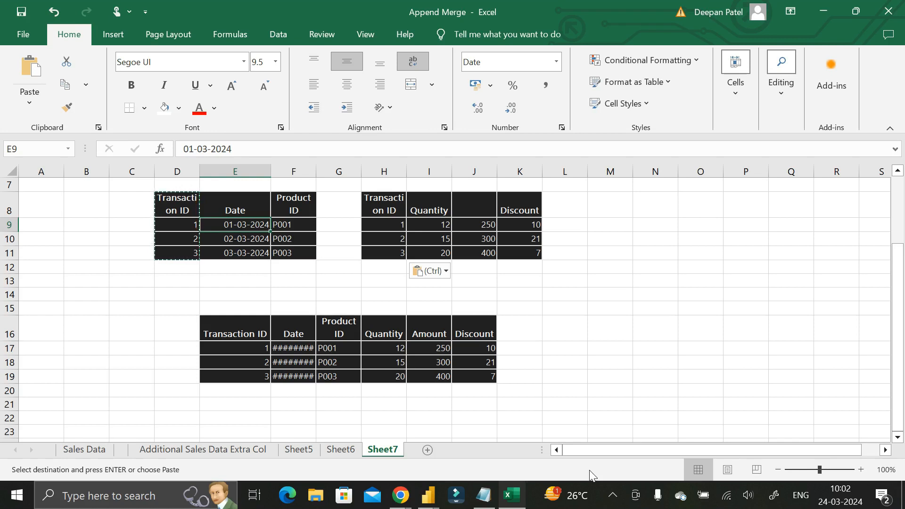
left_click(634, 500)
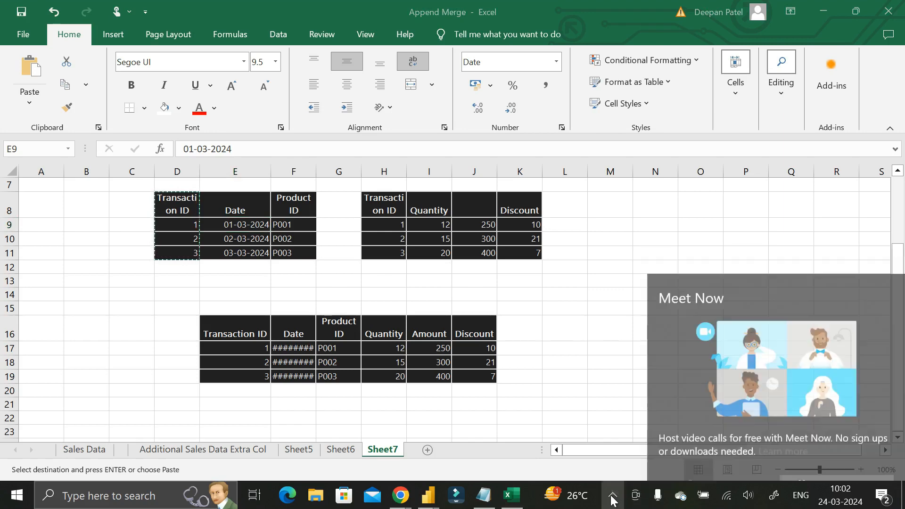
left_click(612, 499)
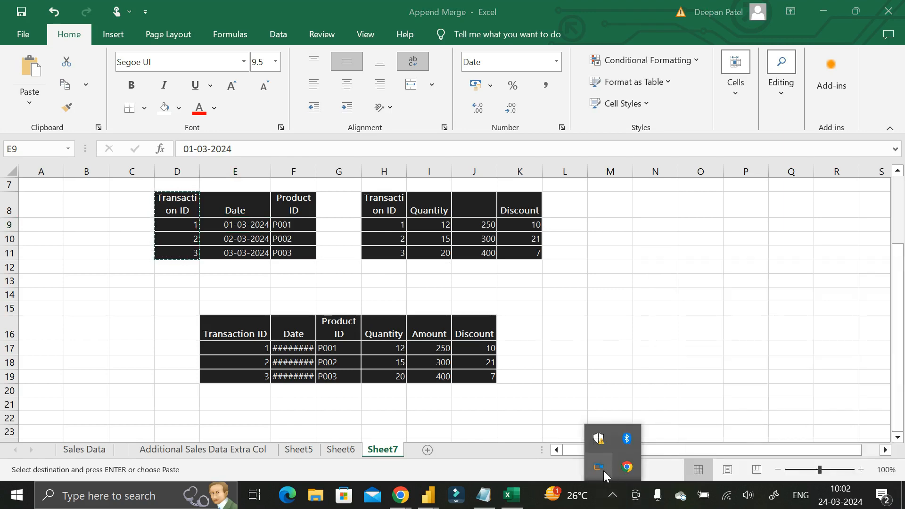
right_click(604, 470)
Switch to Power Query Editor and look over the Merge Queries options and the Orders and Usage Of Group queries.
left_click(535, 437)
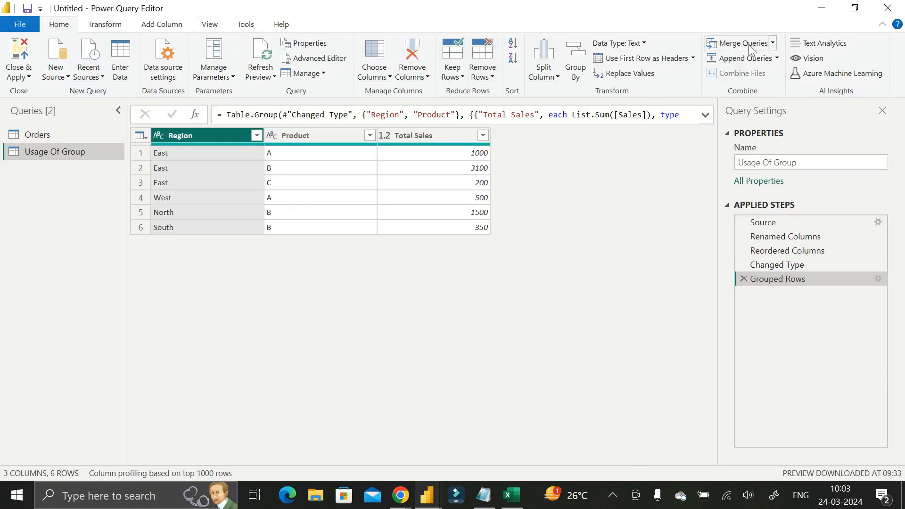
left_click(774, 44)
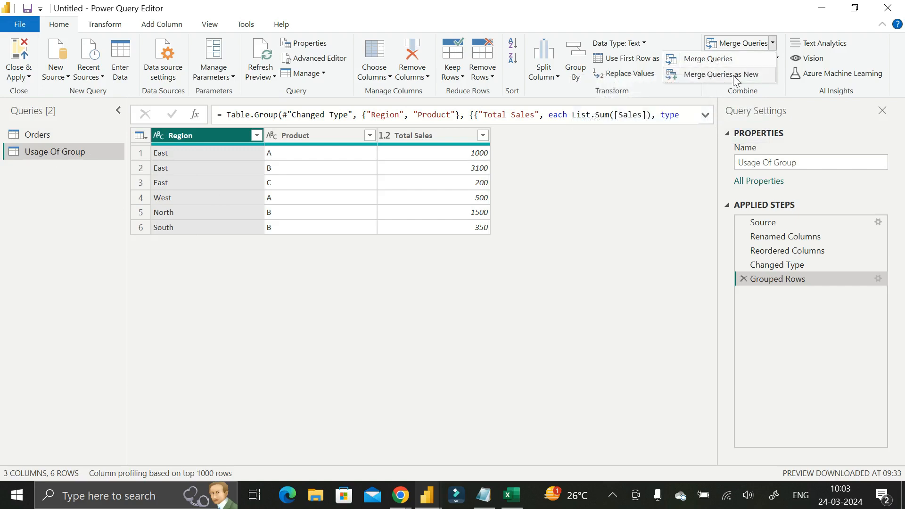
left_click(656, 156)
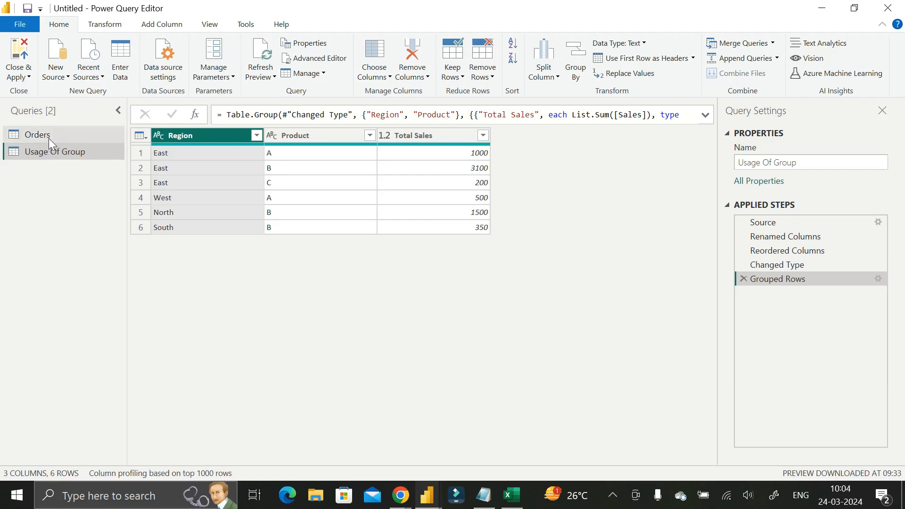
left_click(773, 43)
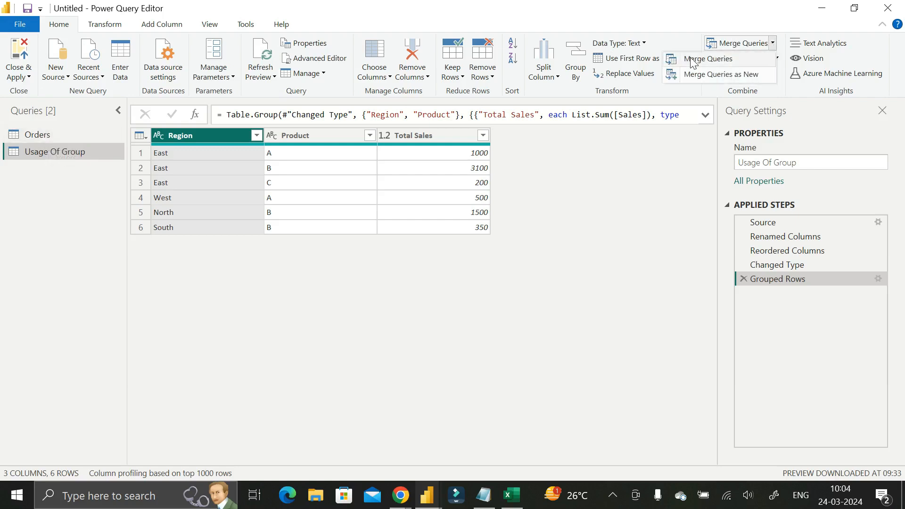
left_click(49, 132)
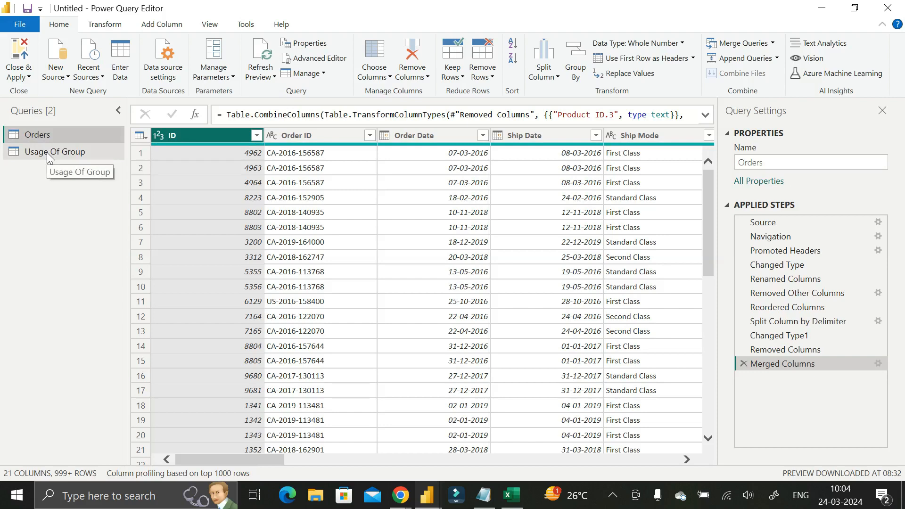
left_click(47, 152)
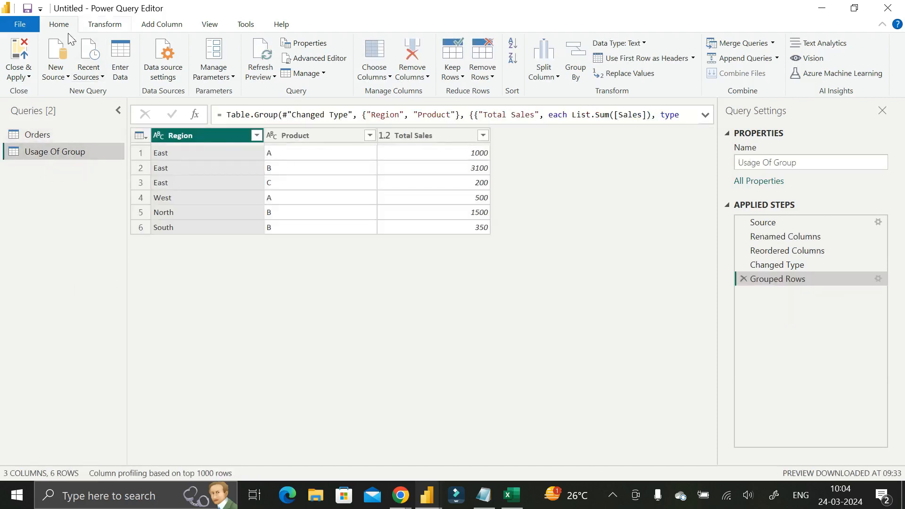
Switch back to Excel and close the Append Merge workbook without saving its changes.
left_click(511, 496)
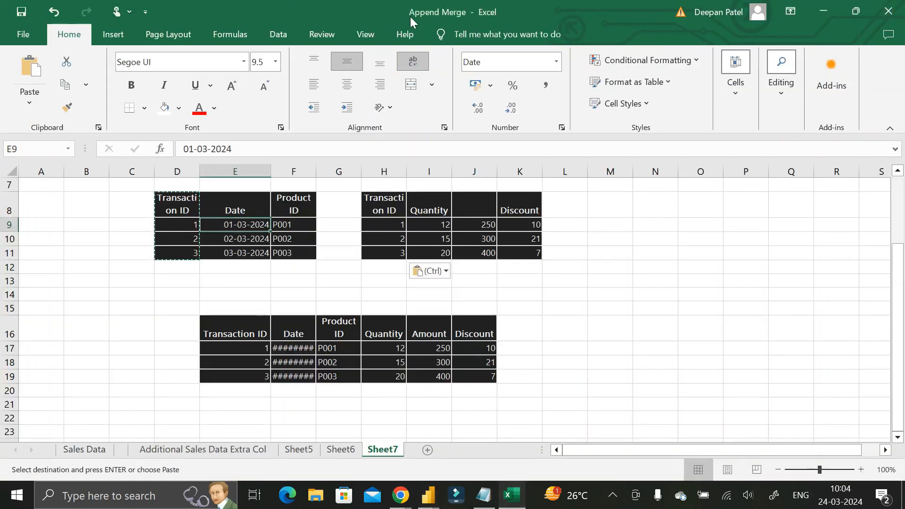
left_click(889, 11)
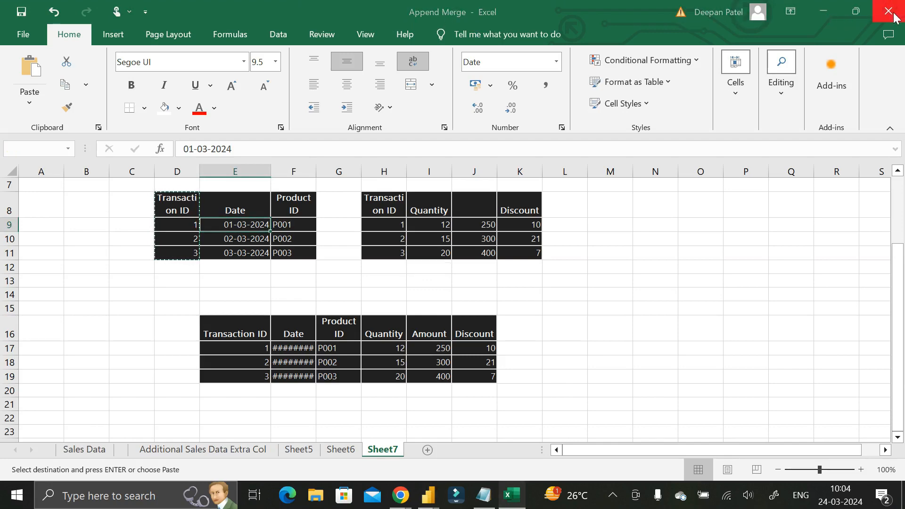
left_click(519, 350)
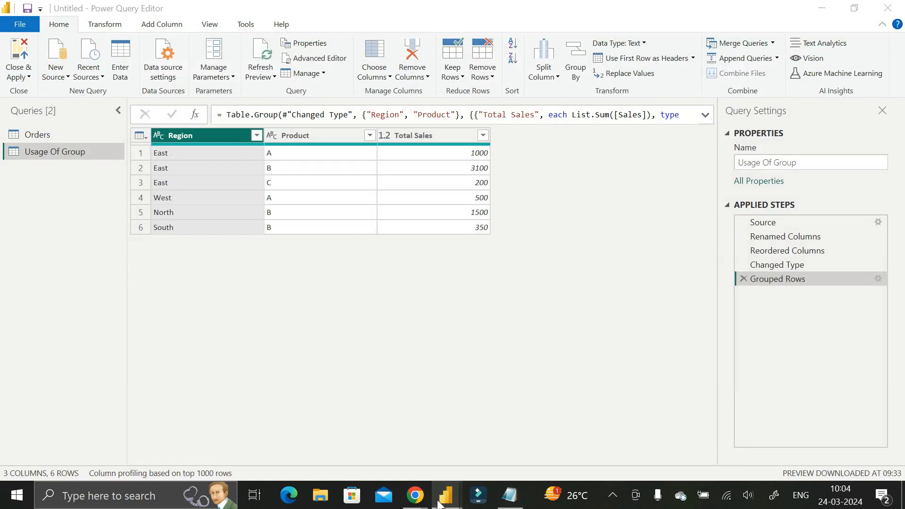
Return to Power Query Editor and open the Append Merge workbook from the Desktop as a new Excel source.
mouse_move(456, 487)
left_click(519, 436)
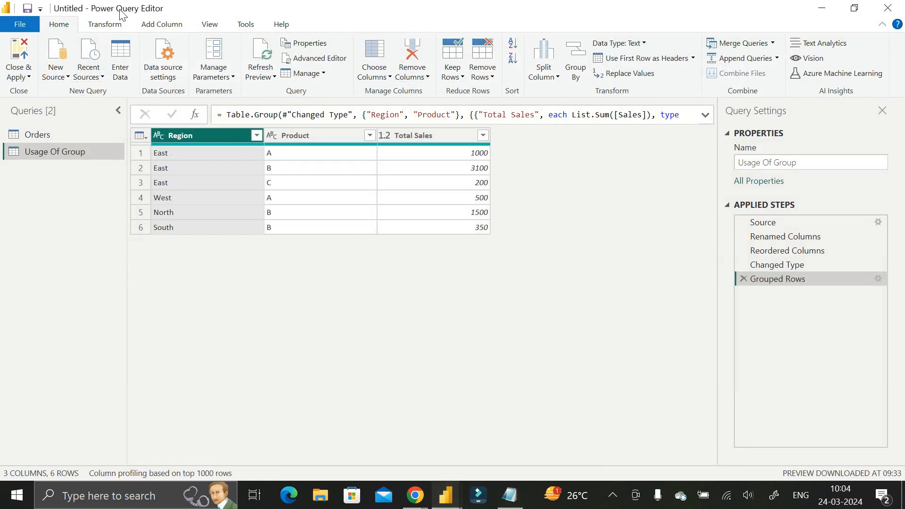
left_click(66, 75)
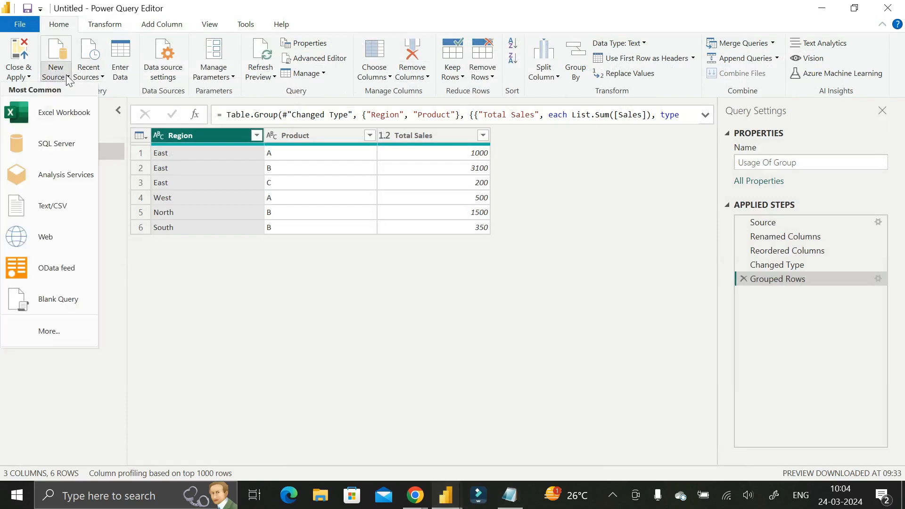
left_click(62, 111)
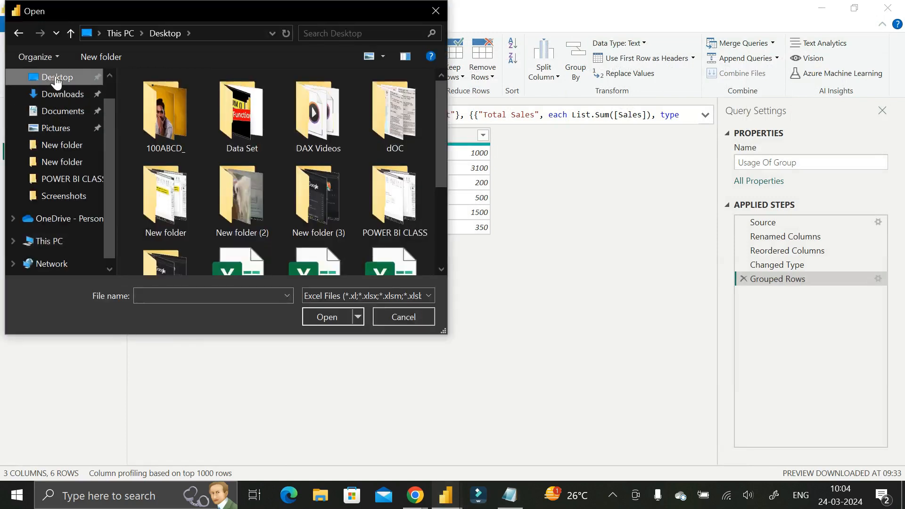
scroll(398, 137, "down", 1)
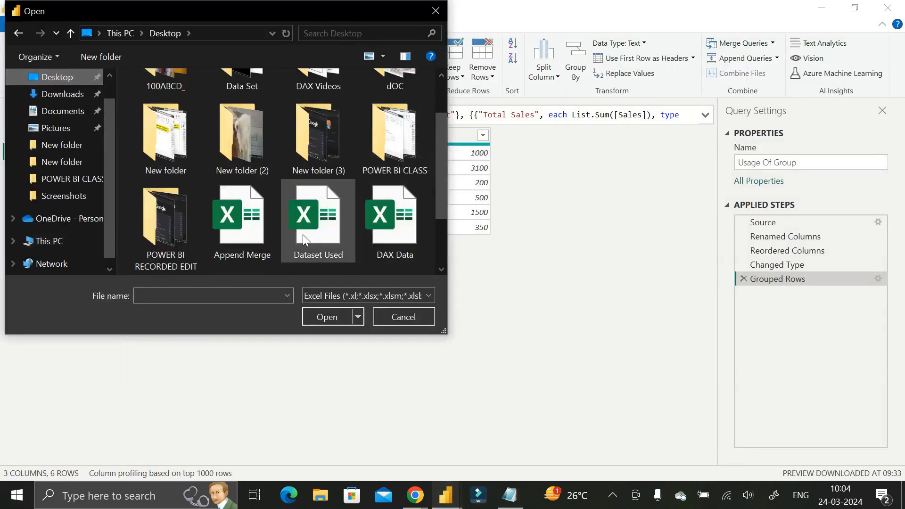
left_click(255, 230)
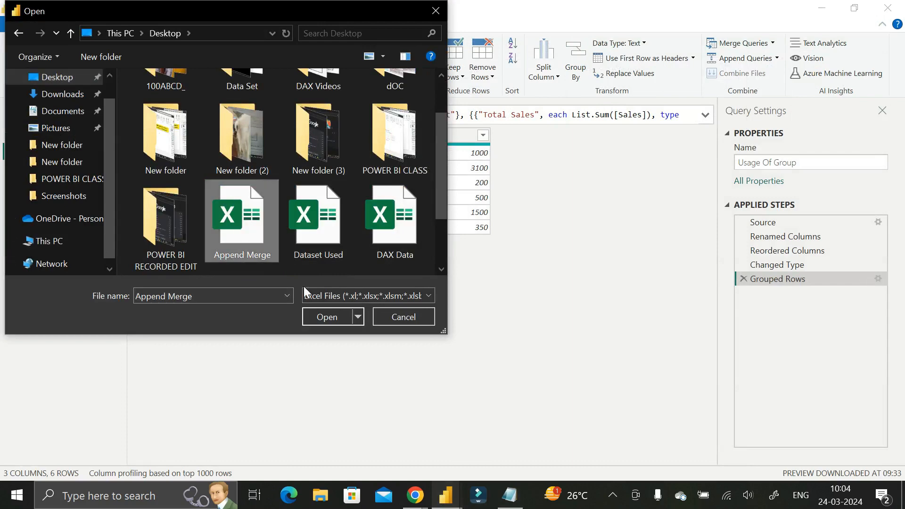
left_click(333, 318)
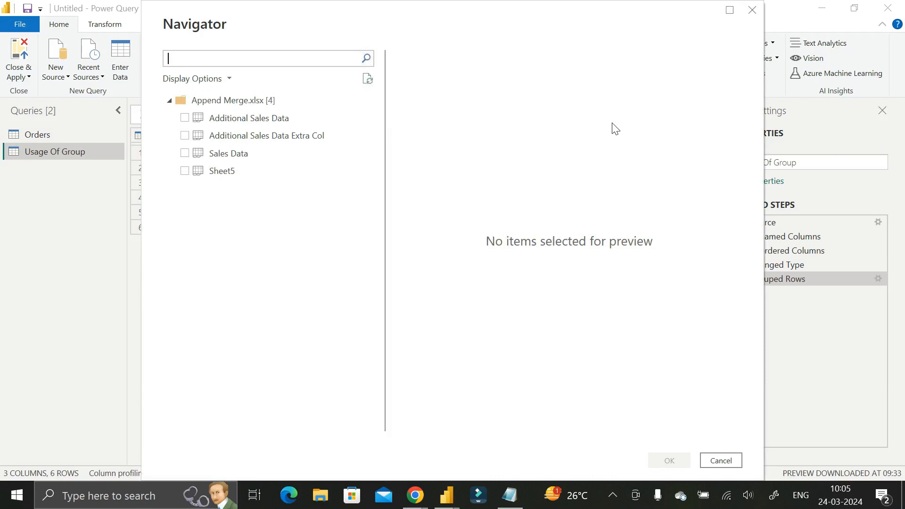
Import the Additional Sales Data, Sales Data and Additional Sales Data Extra Col sheets as queries.
left_click(184, 118)
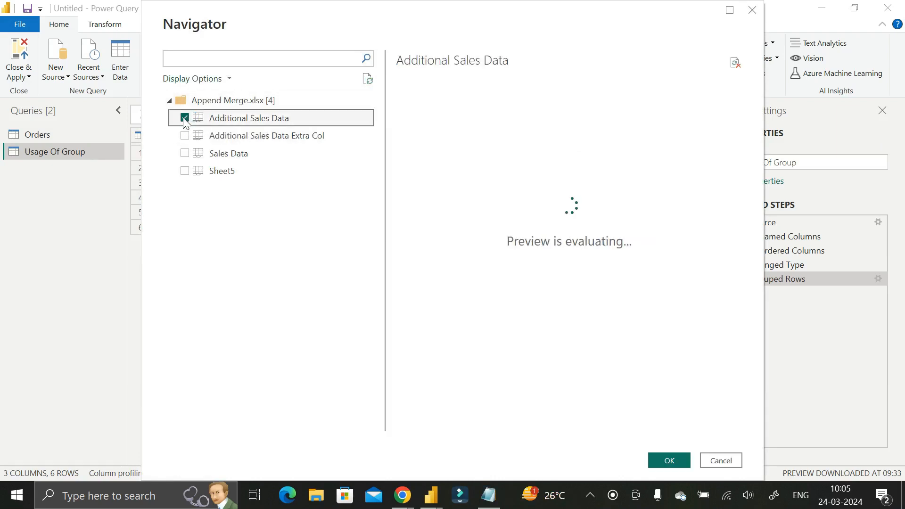
left_click(184, 154)
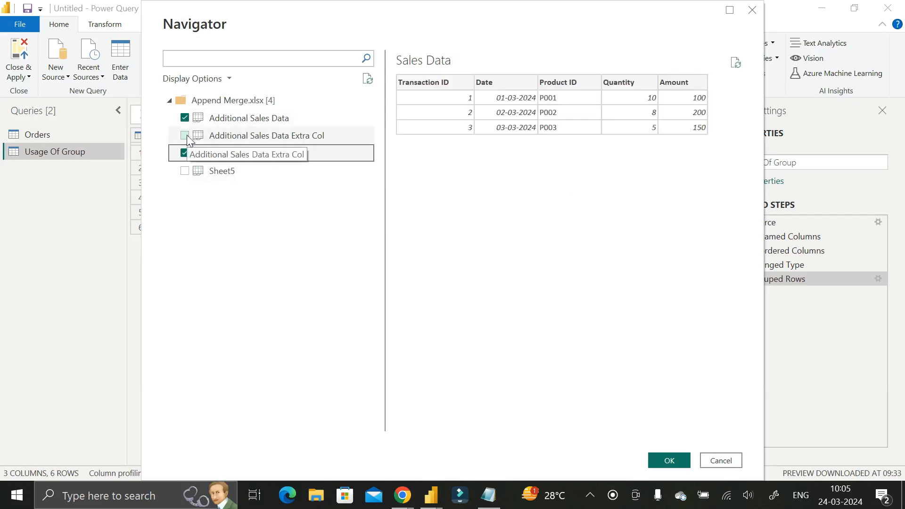
left_click(186, 136)
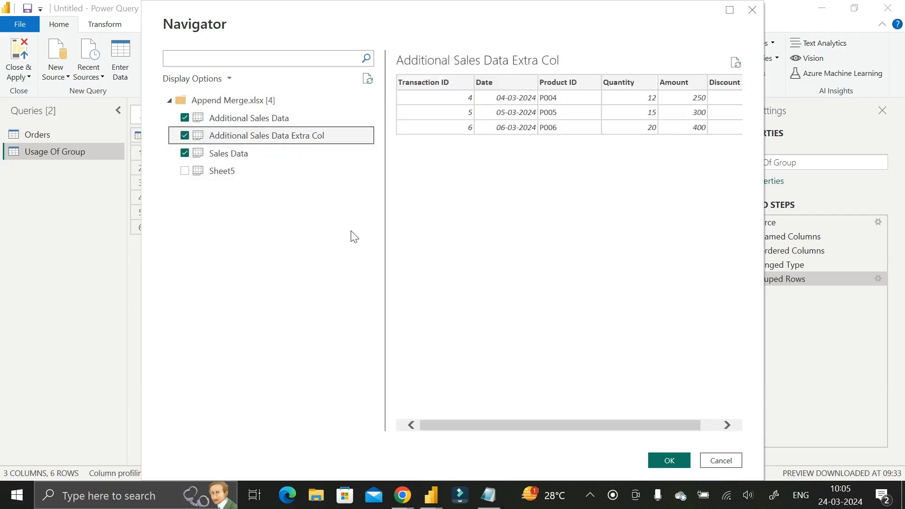
left_click(670, 460)
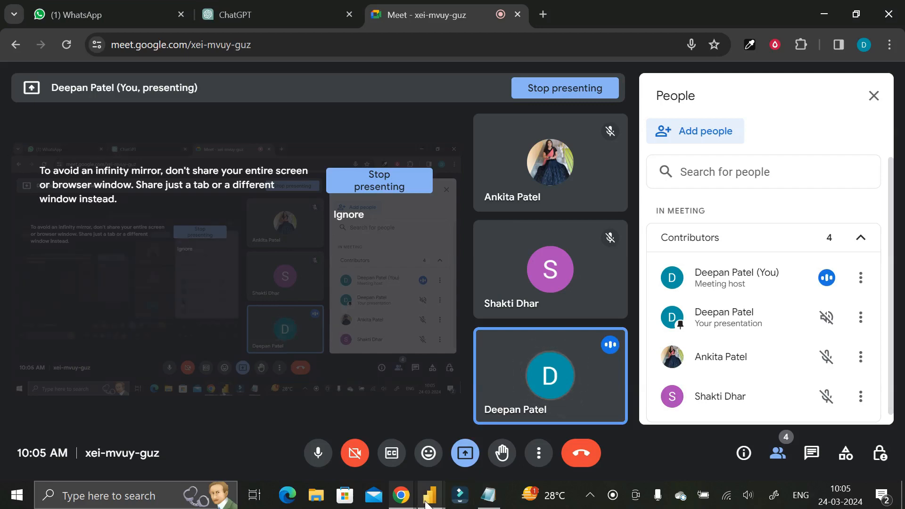
Switch from the browser meeting back to Power BI Desktop.
mouse_move(425, 499)
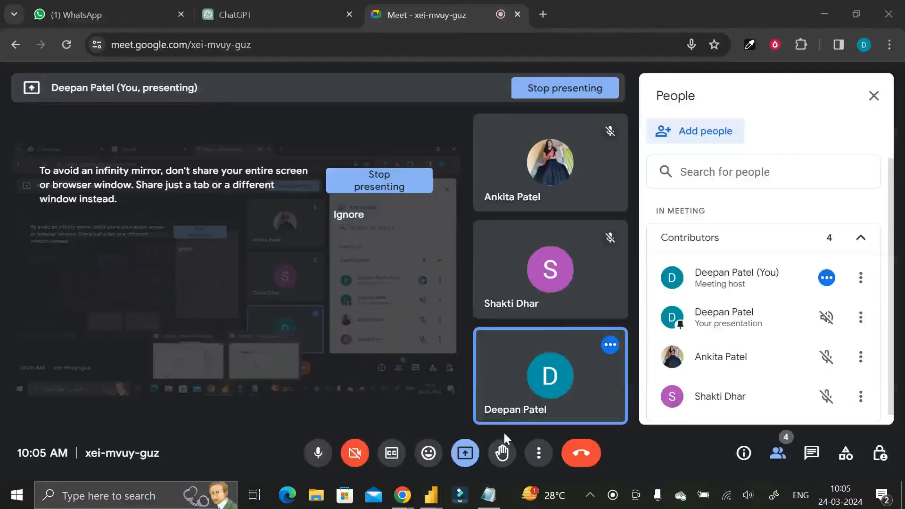
left_click(431, 495)
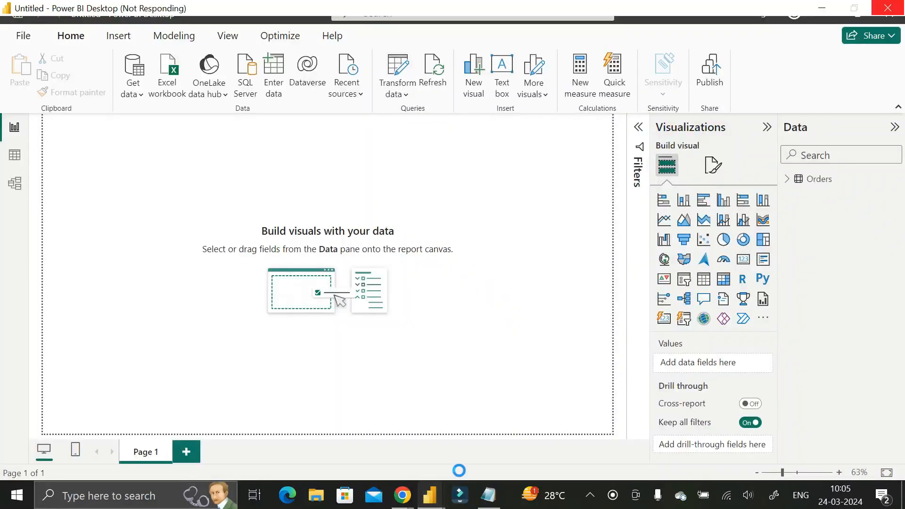
Return from the report window to the Power Query Editor window.
left_click(432, 495)
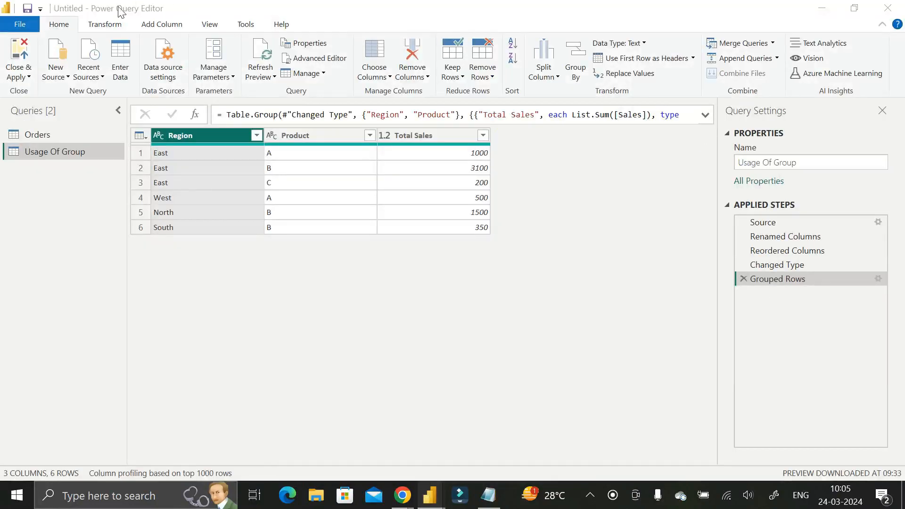
left_click(145, 8)
left_click(594, 498)
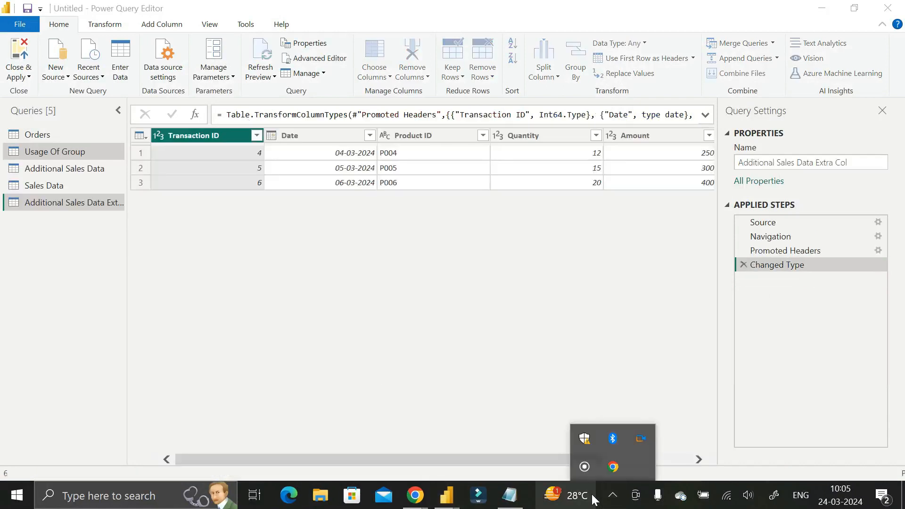
left_click(488, 274)
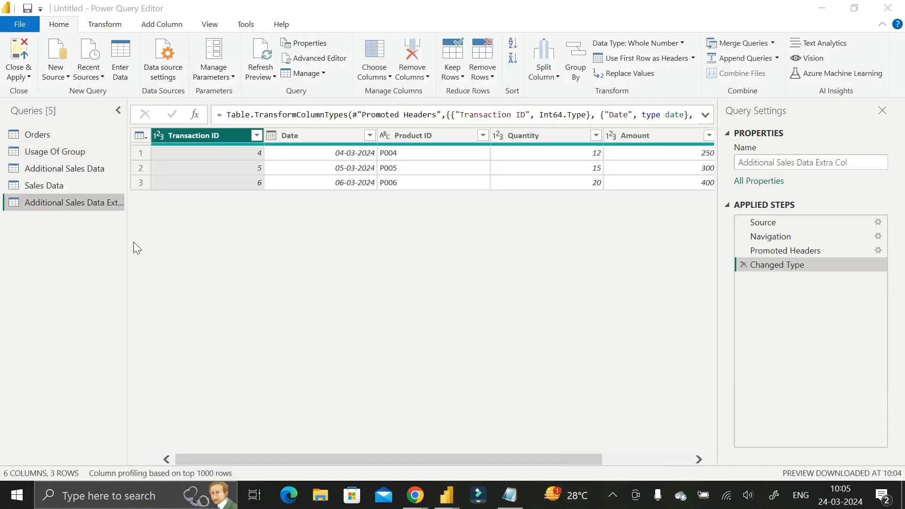
Compare the columns and rows of the Sales Data and Additional Sales Data queries.
left_click(42, 187)
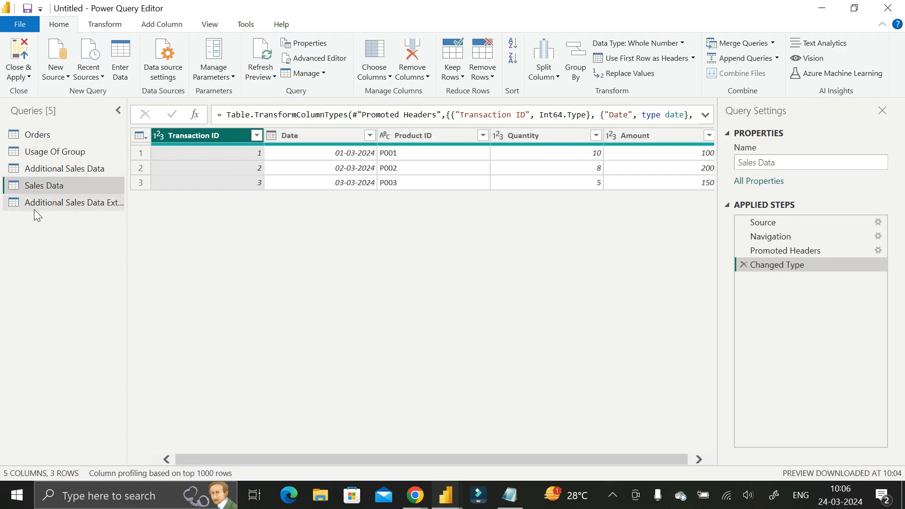
left_click(53, 170)
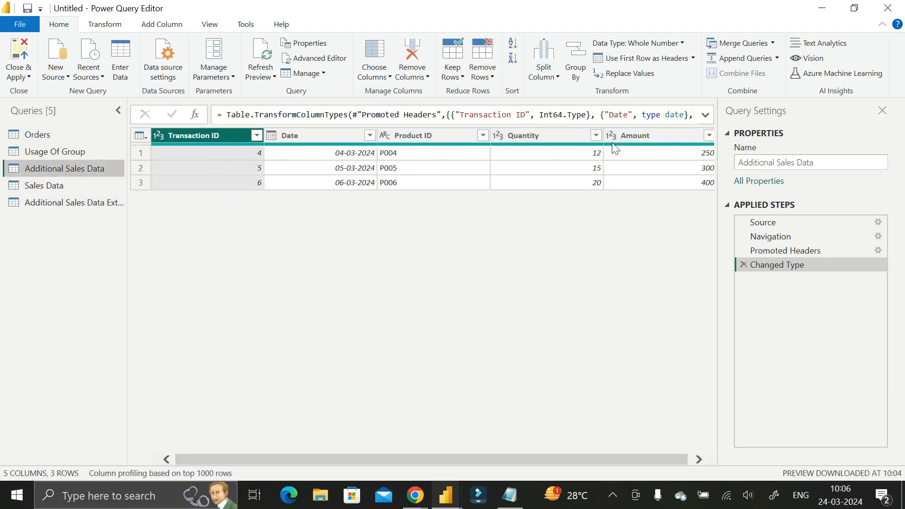
left_click(51, 185)
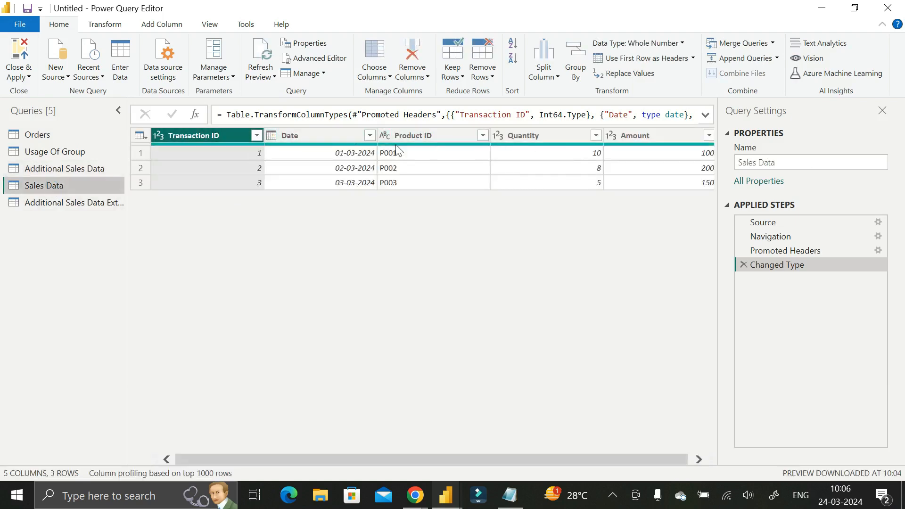
left_click(51, 172)
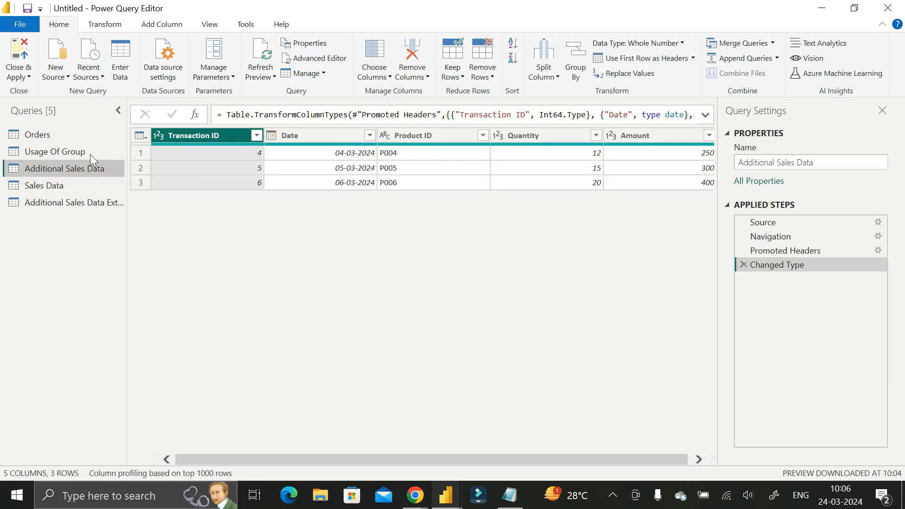
left_click(60, 187)
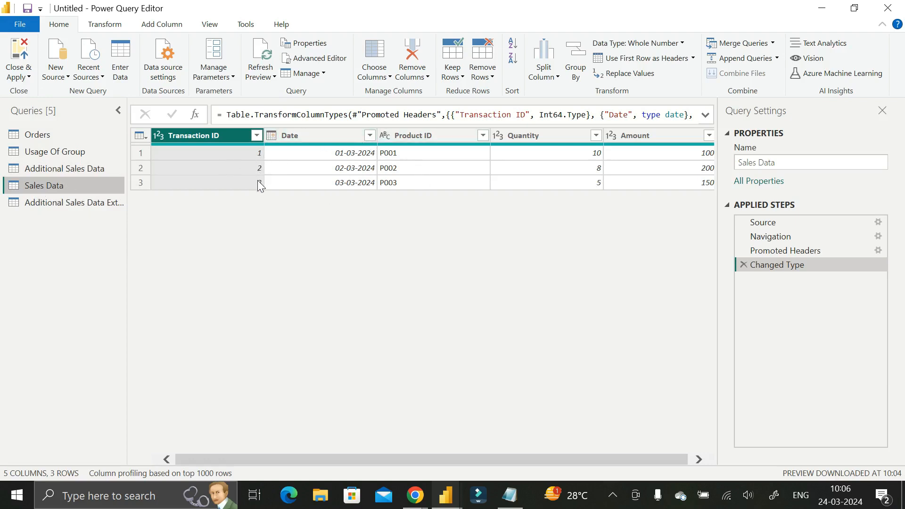
left_click(63, 173)
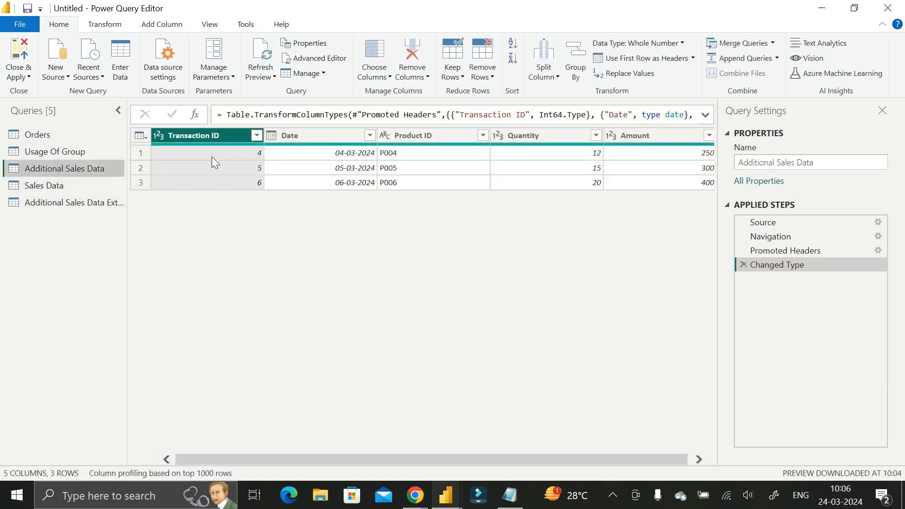
left_click(38, 186)
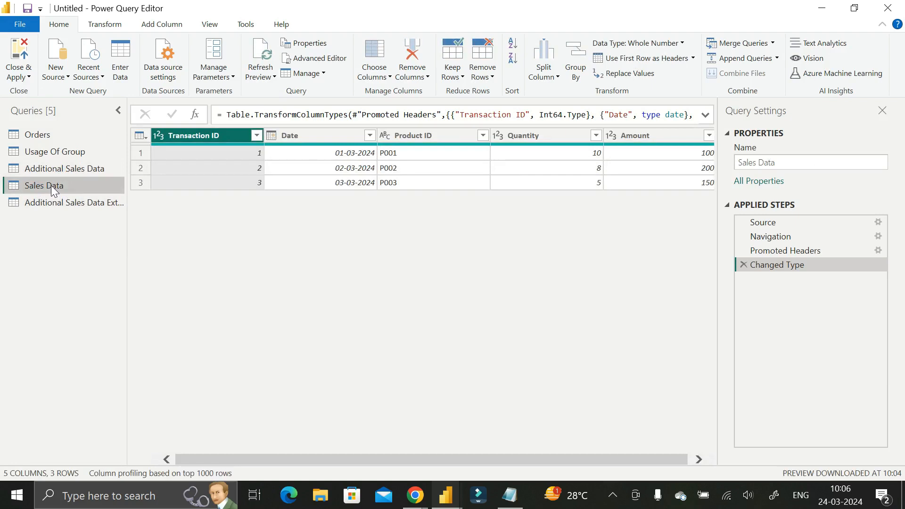
Examine the Merge Queries options against the Sales Data and Additional Sales Data queries.
left_click(774, 45)
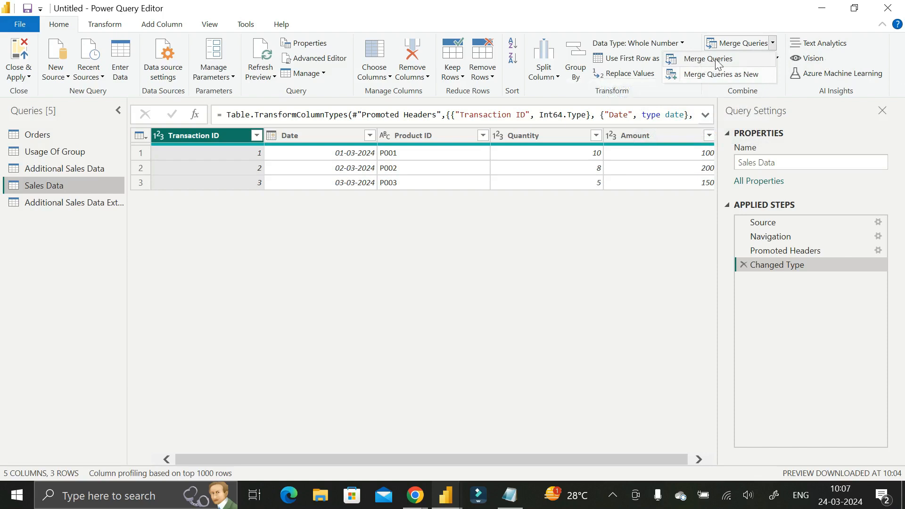
left_click(211, 225)
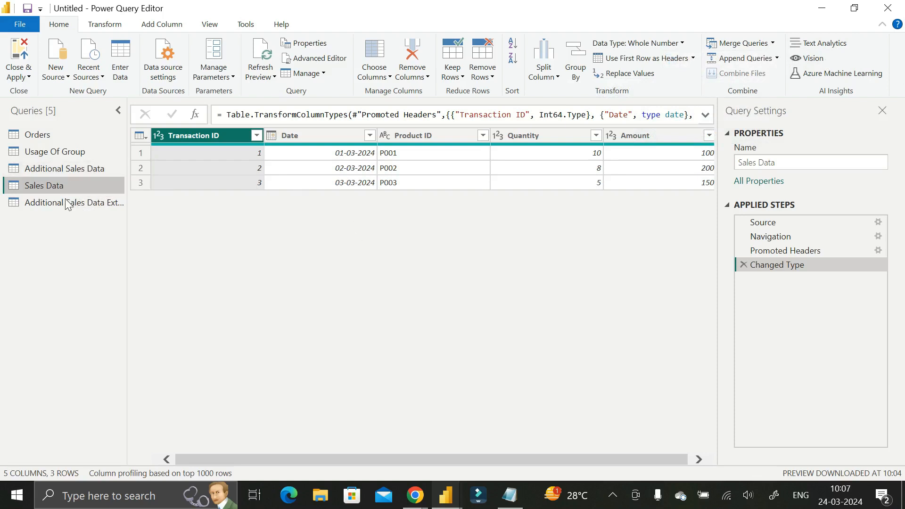
left_click(774, 43)
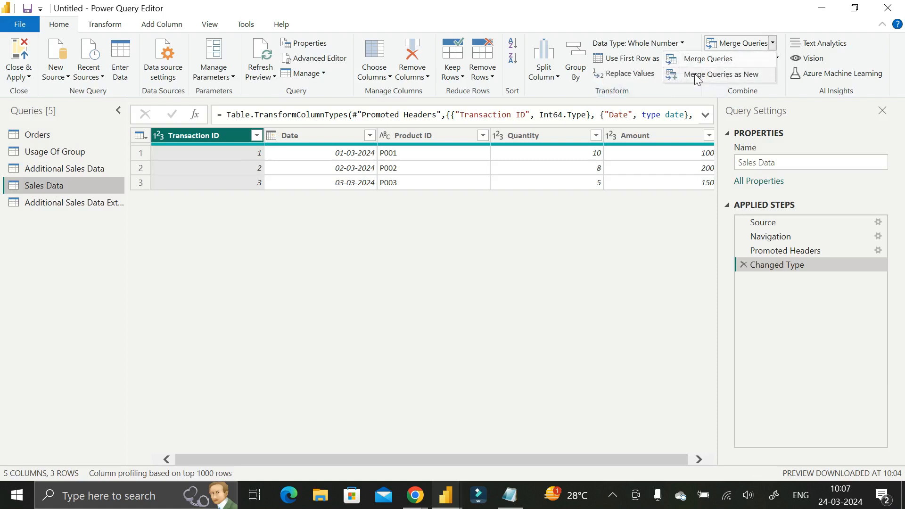
left_click(722, 75)
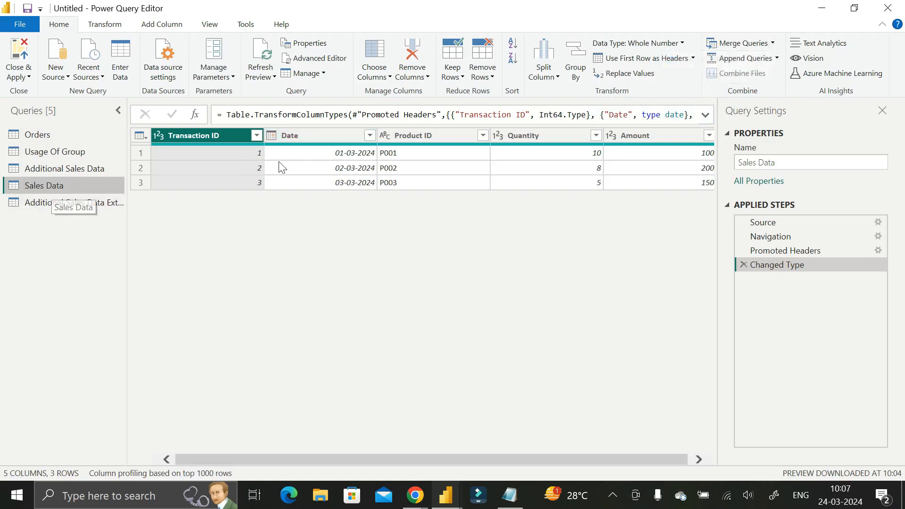
left_click(82, 172)
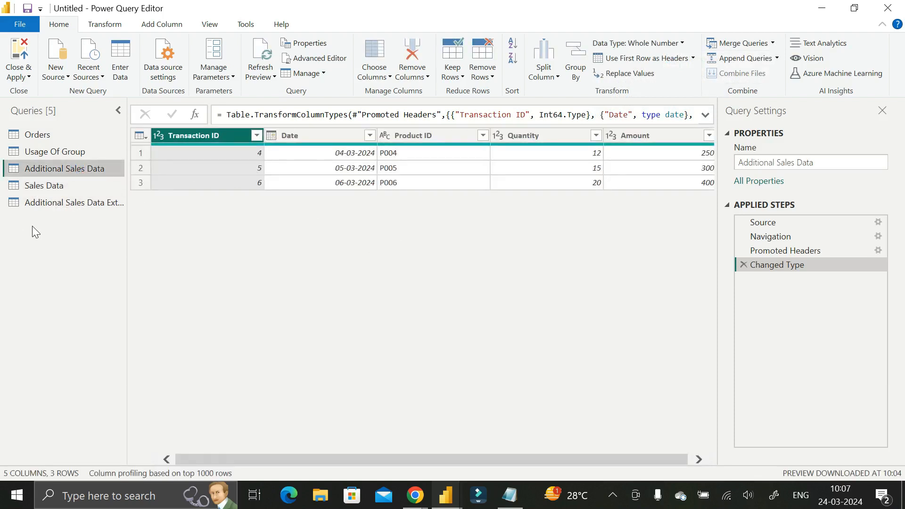
left_click(773, 43)
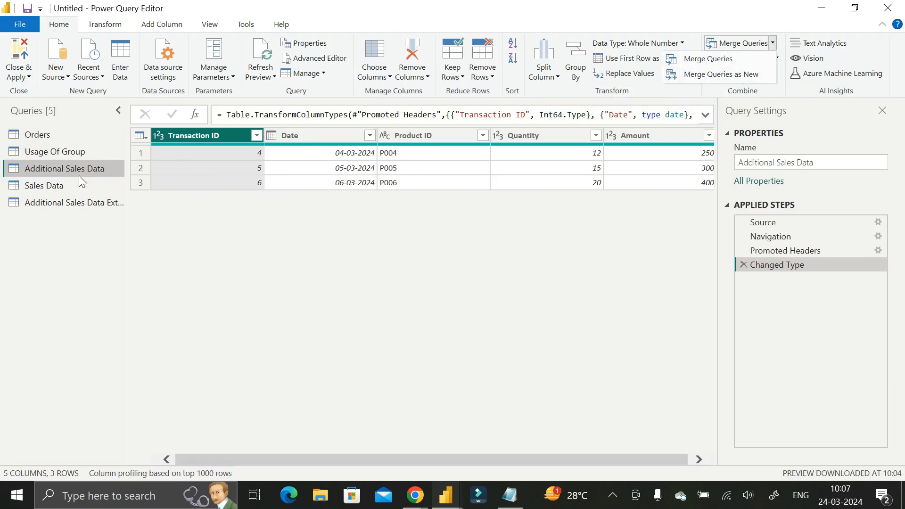
left_click(113, 237)
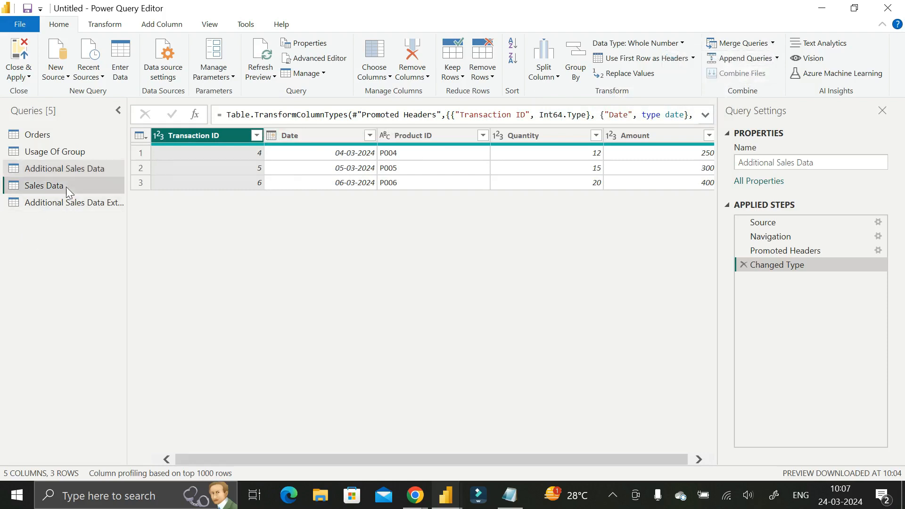
left_click(66, 186)
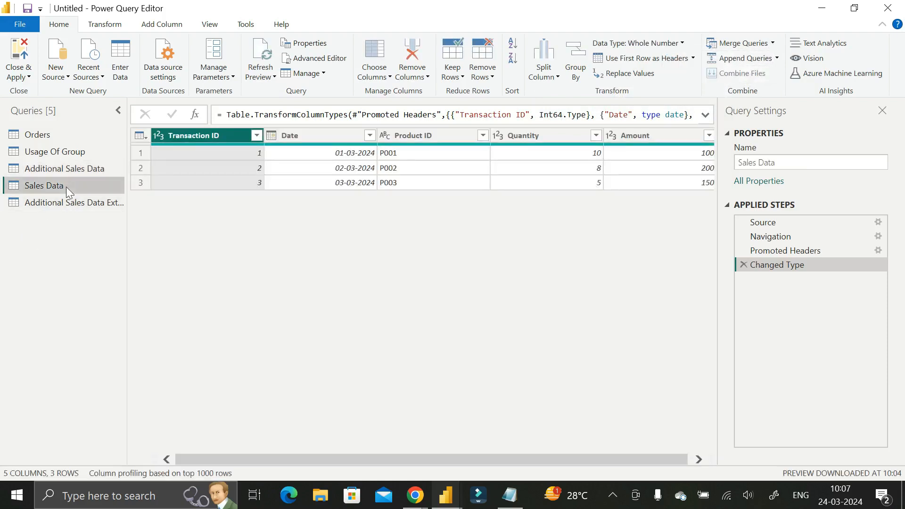
left_click(773, 43)
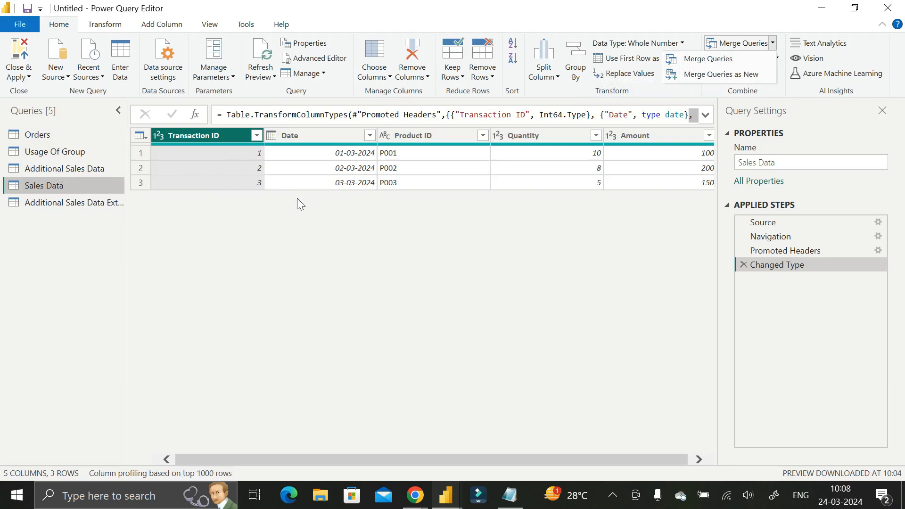
left_click(729, 61)
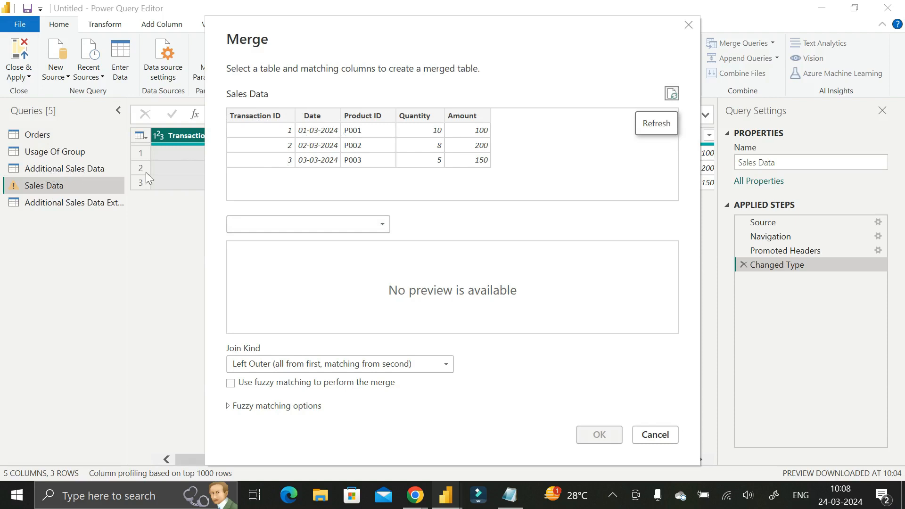
left_click(383, 223)
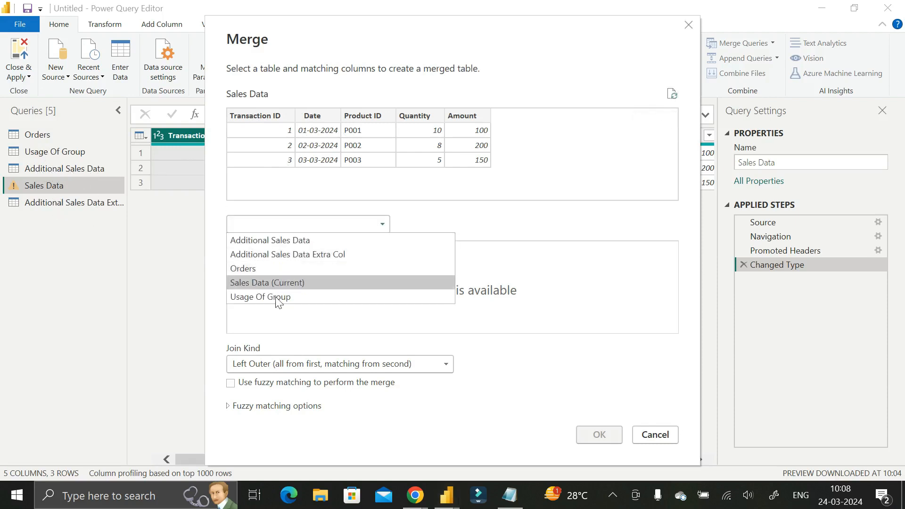
left_click(280, 240)
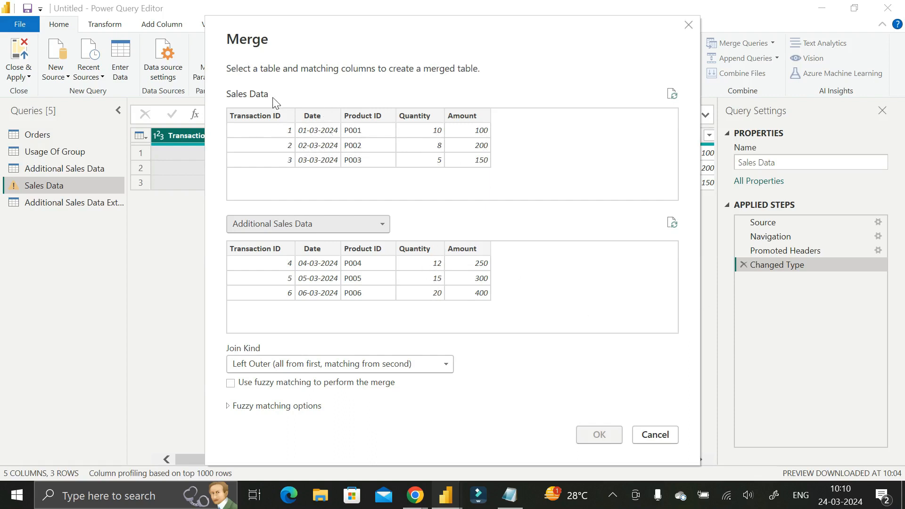
left_click(383, 225)
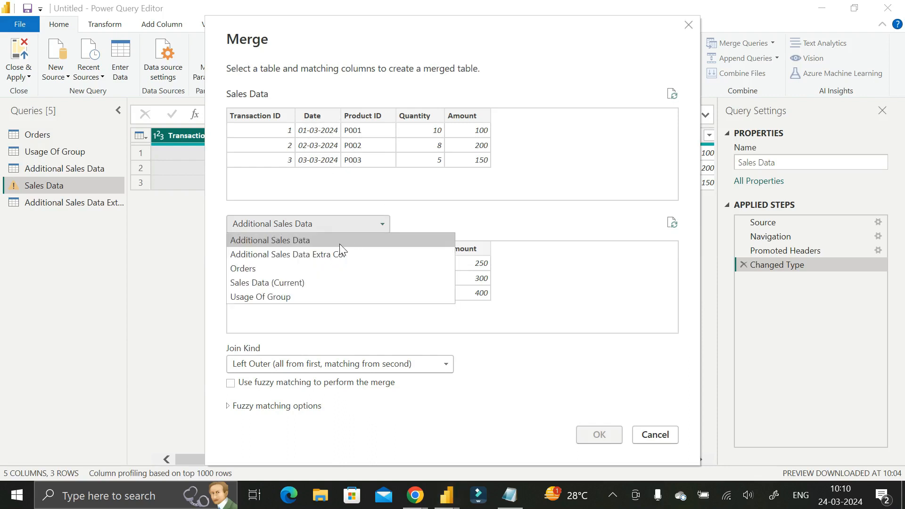
left_click(290, 285)
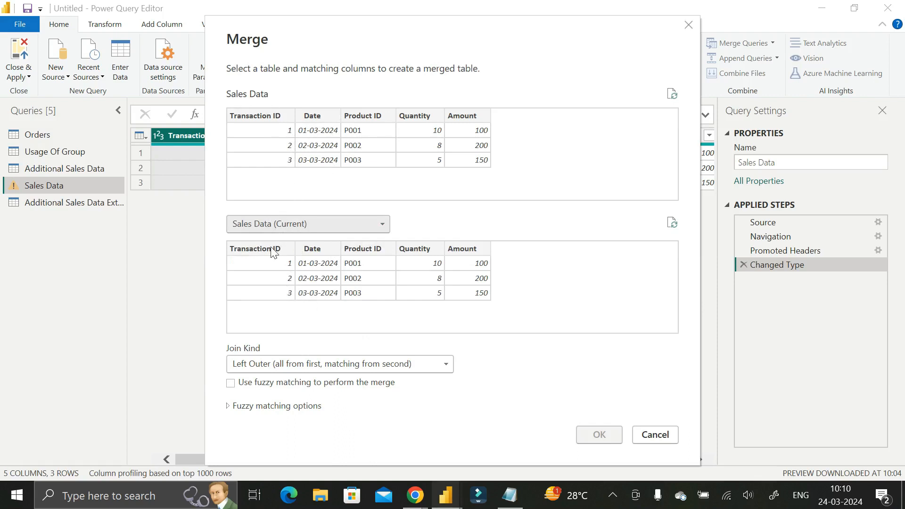
left_click(367, 223)
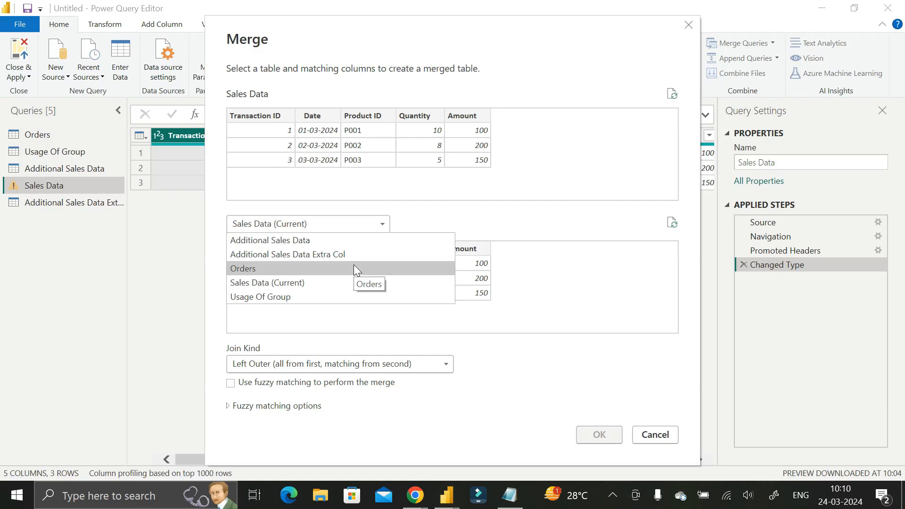
left_click(348, 239)
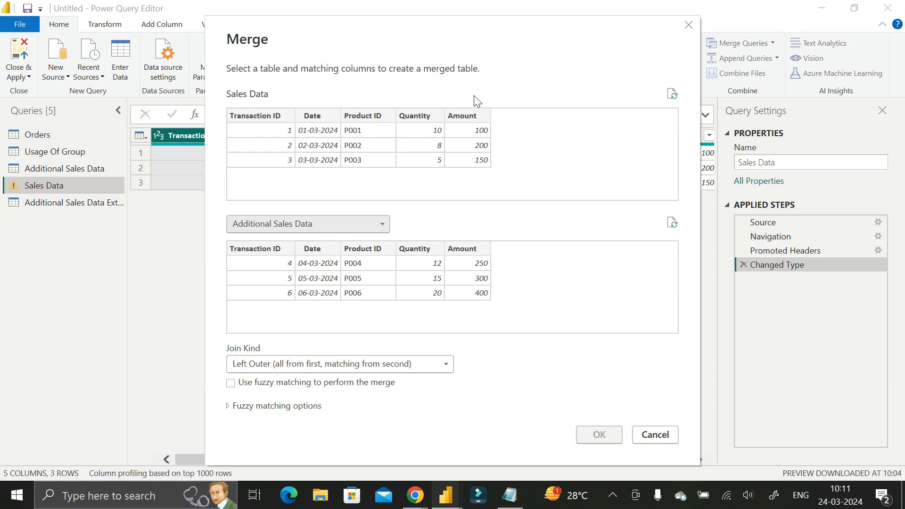
left_click(664, 437)
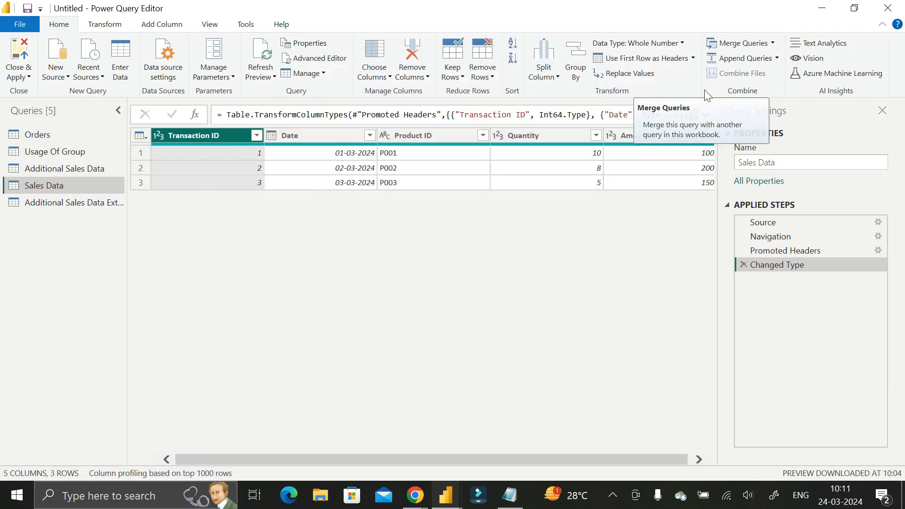
left_click(774, 43)
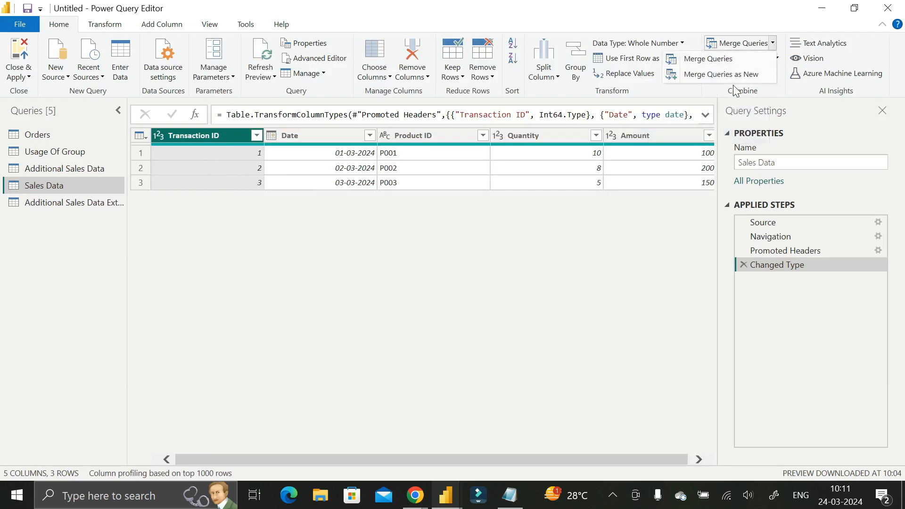
left_click(586, 237)
Set up a two-table append of the Additional Sales Data table to the Sales Data query.
left_click(777, 58)
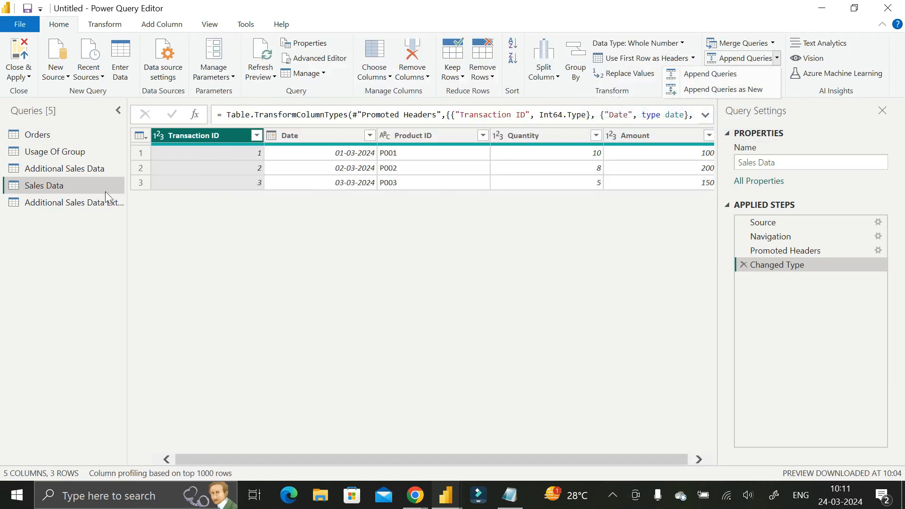
left_click(715, 75)
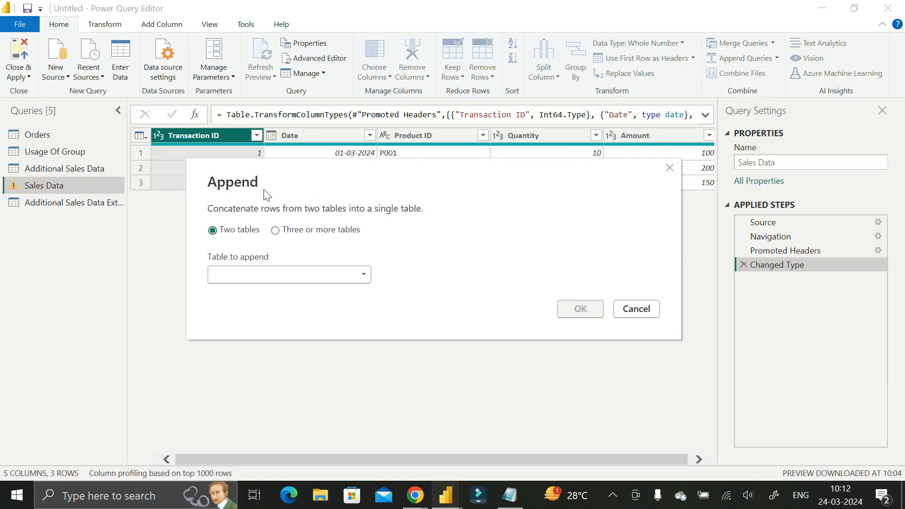
left_click_drag(405, 175, 405, 164)
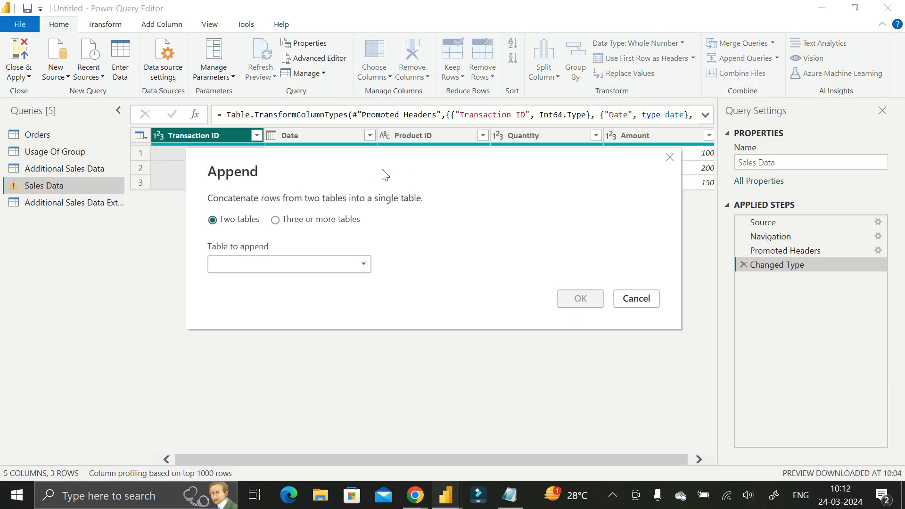
left_click_drag(319, 178, 322, 204)
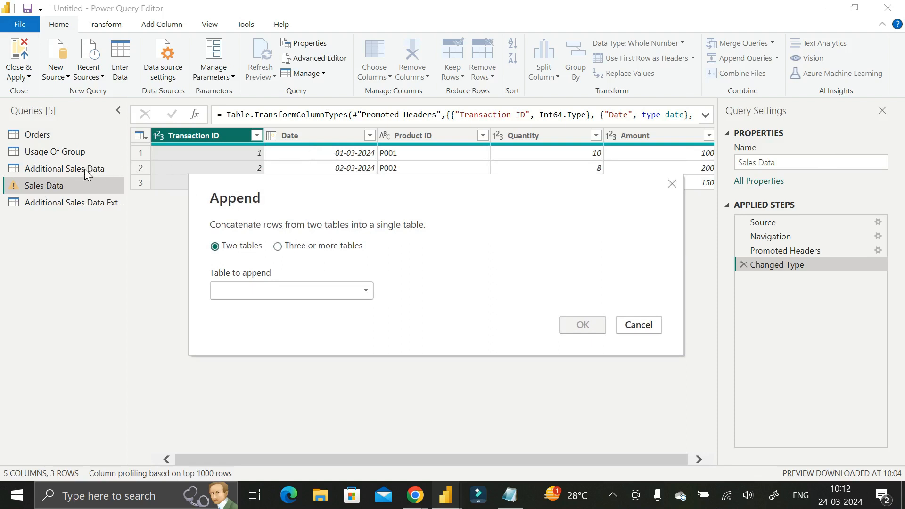
left_click(279, 294)
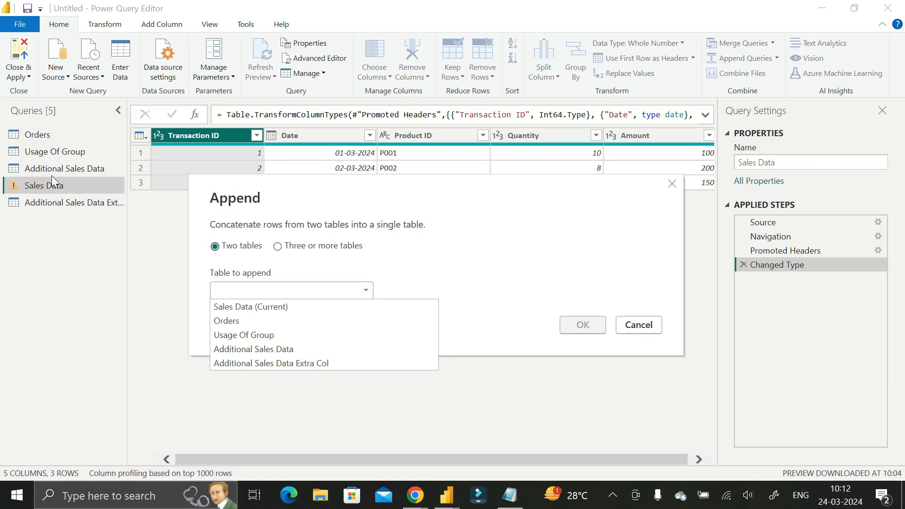
left_click(253, 349)
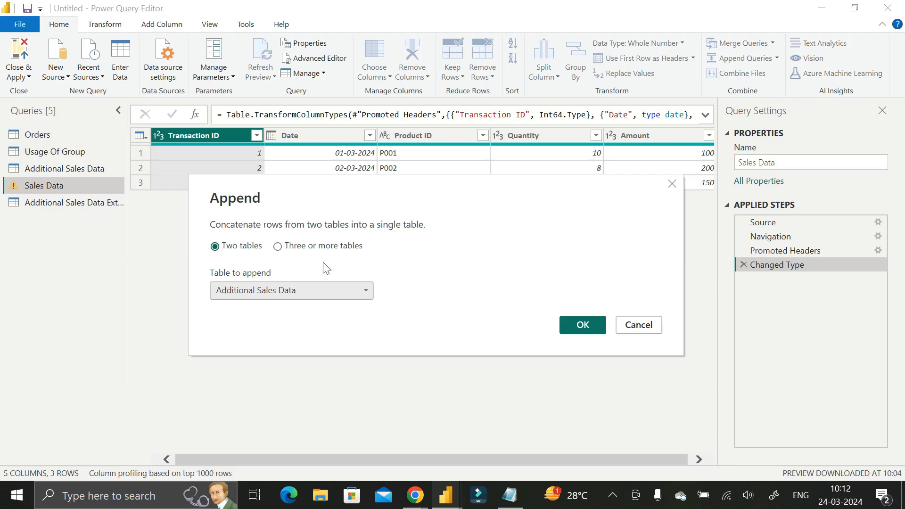
Try the three-or-more-tables append by adding Orders and Usage Of Group to the tables to append, and cancel it.
left_click(278, 247)
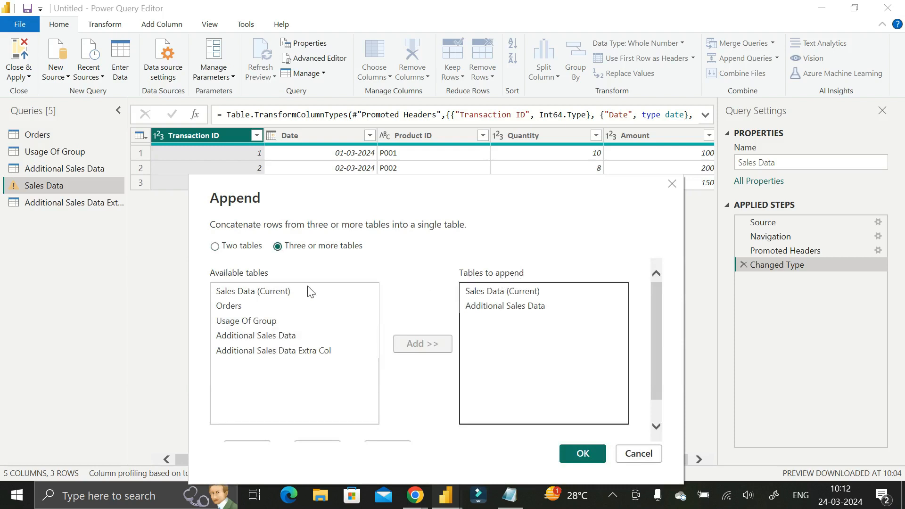
left_click(237, 309)
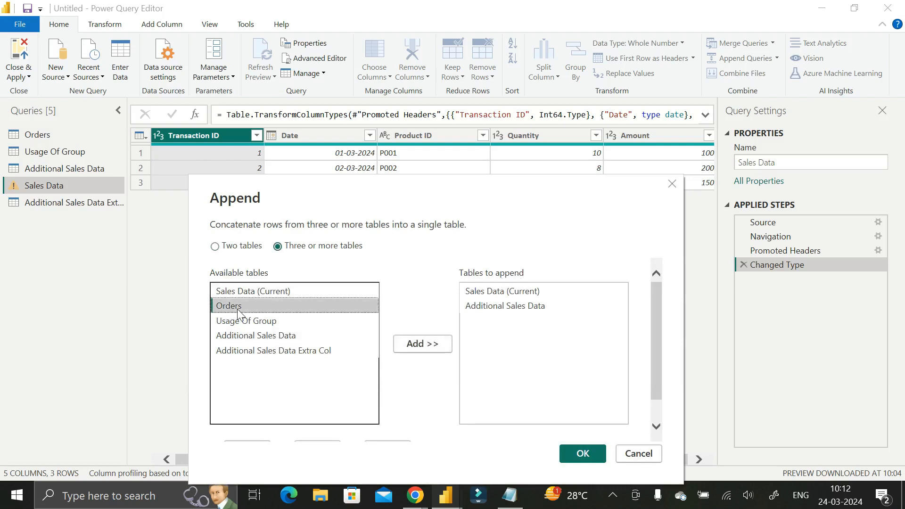
left_click(417, 346)
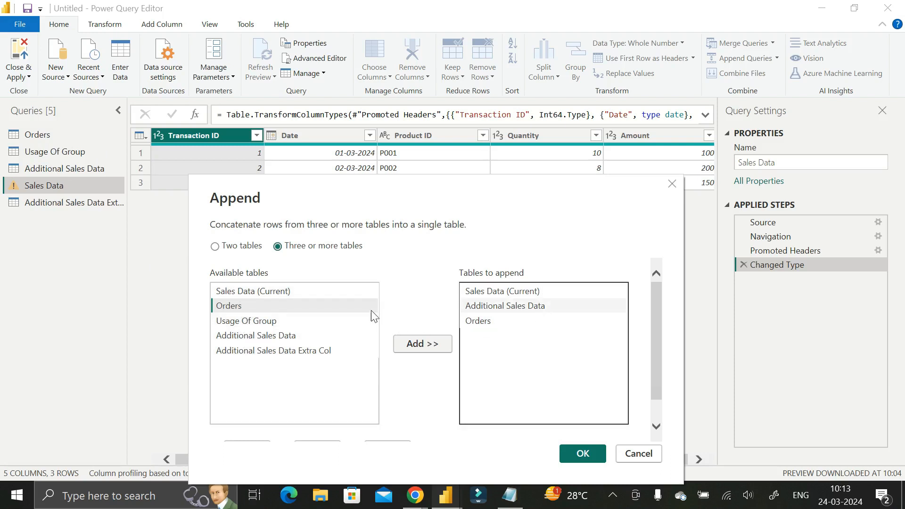
left_click(253, 323)
left_click(413, 344)
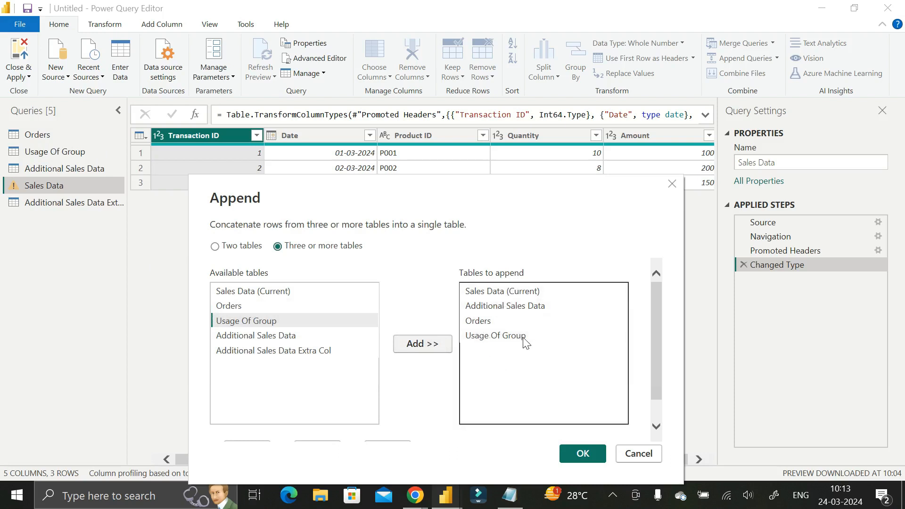
left_click_drag(472, 191, 464, 154)
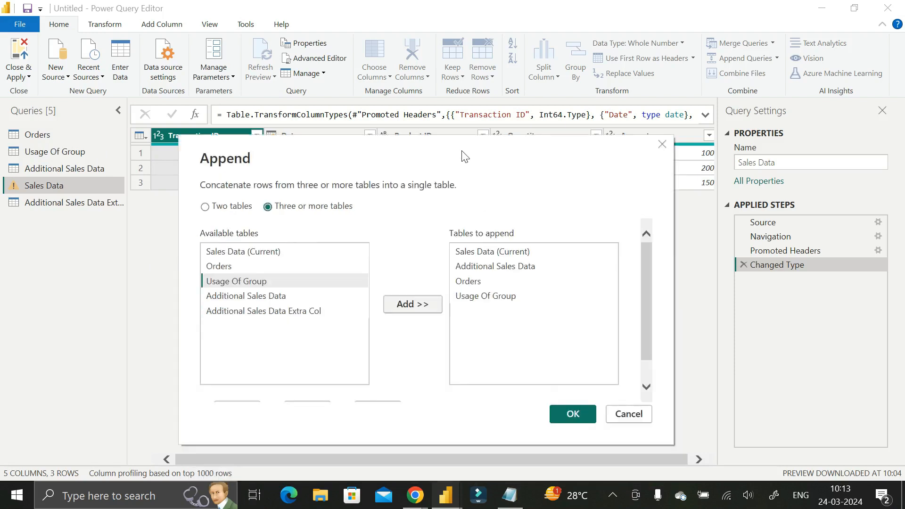
left_click(629, 414)
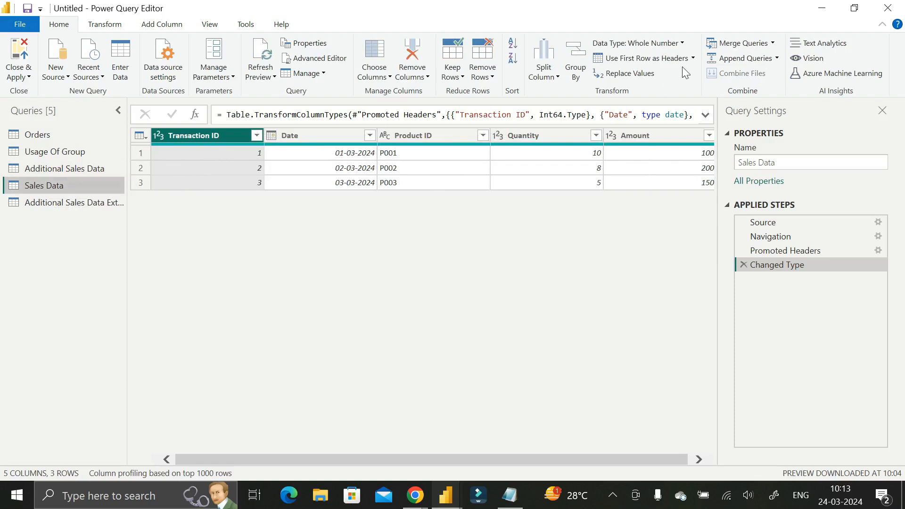
Append the Additional Sales Data table directly to the Sales Data query as a two-table append.
left_click(776, 59)
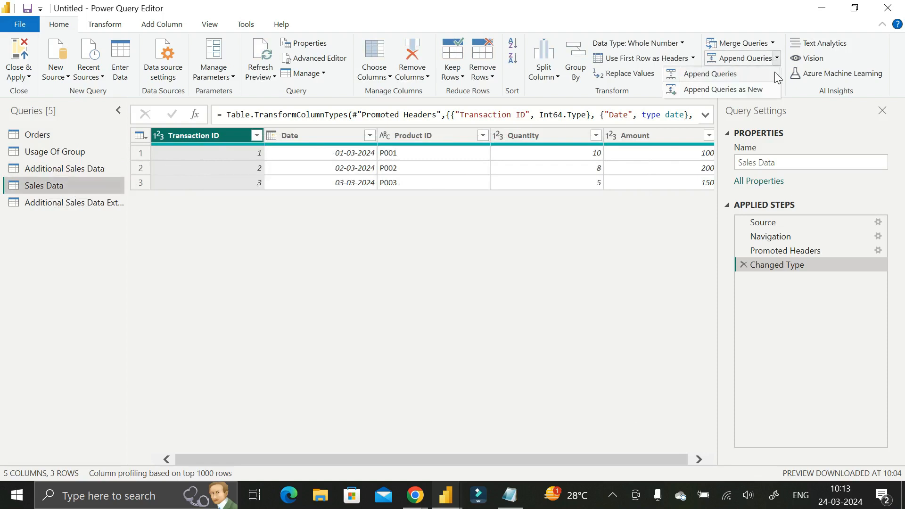
left_click(706, 75)
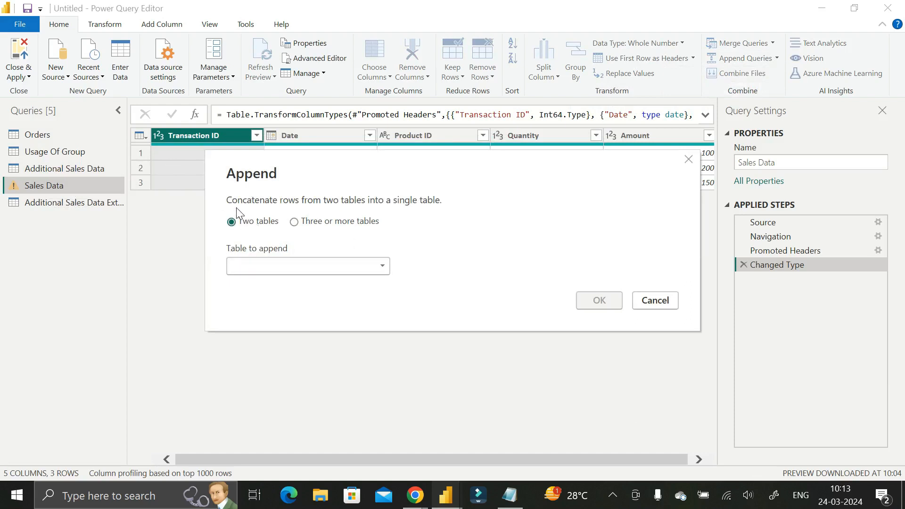
left_click(371, 265)
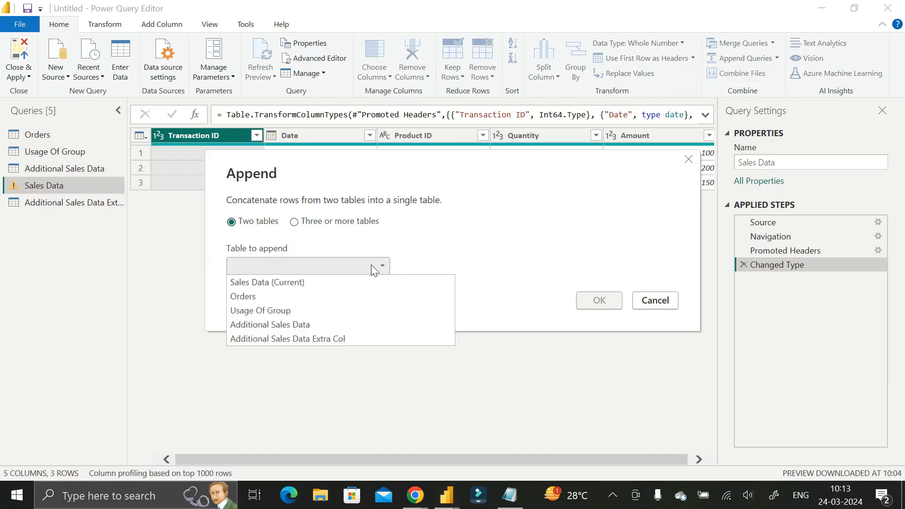
left_click(315, 324)
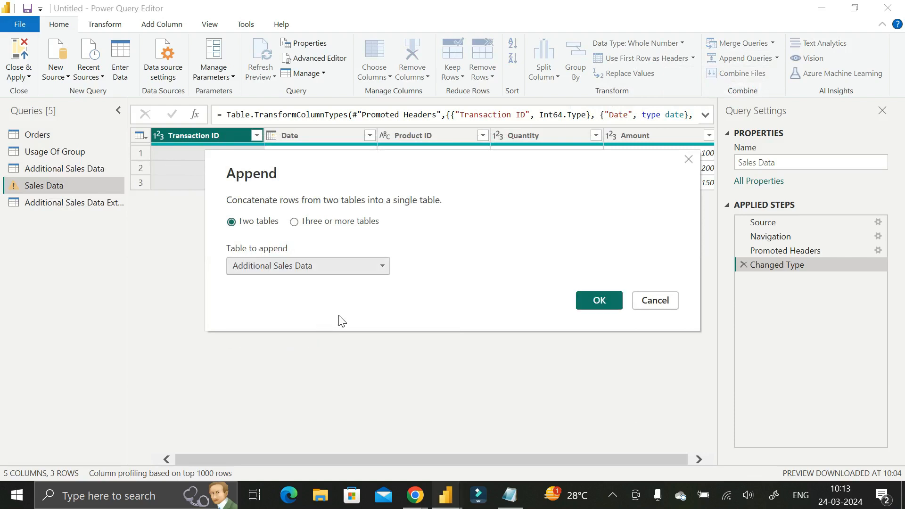
left_click(598, 304)
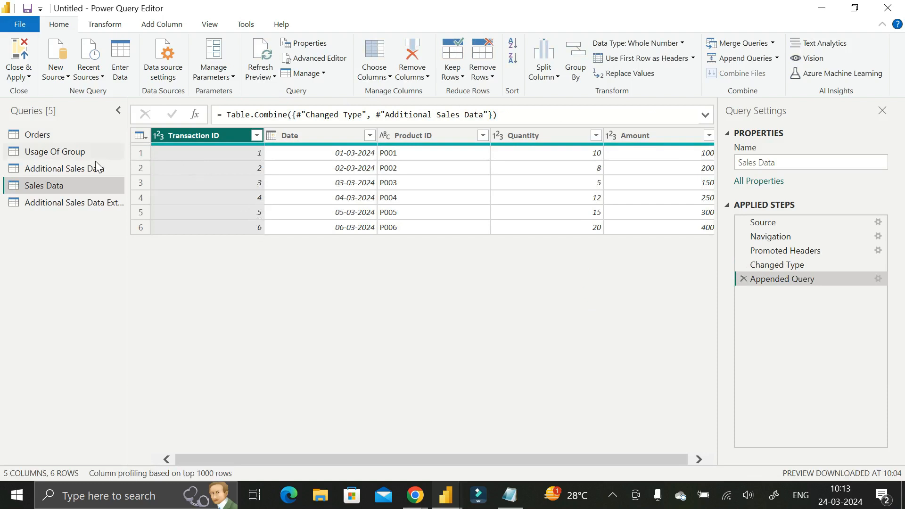
Check the appended Sales Data rows against Additional Sales Data, and remove the Appended Query step from Sales Data.
left_click(82, 168)
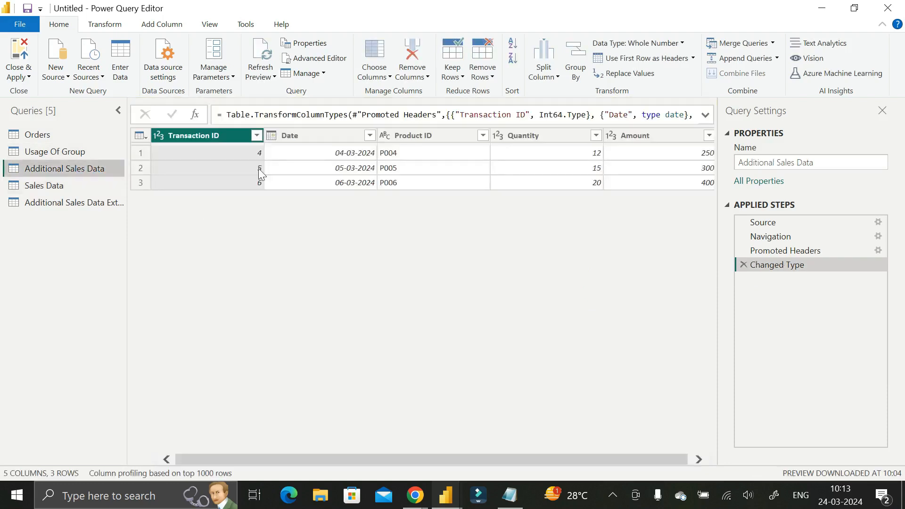
left_click(61, 183)
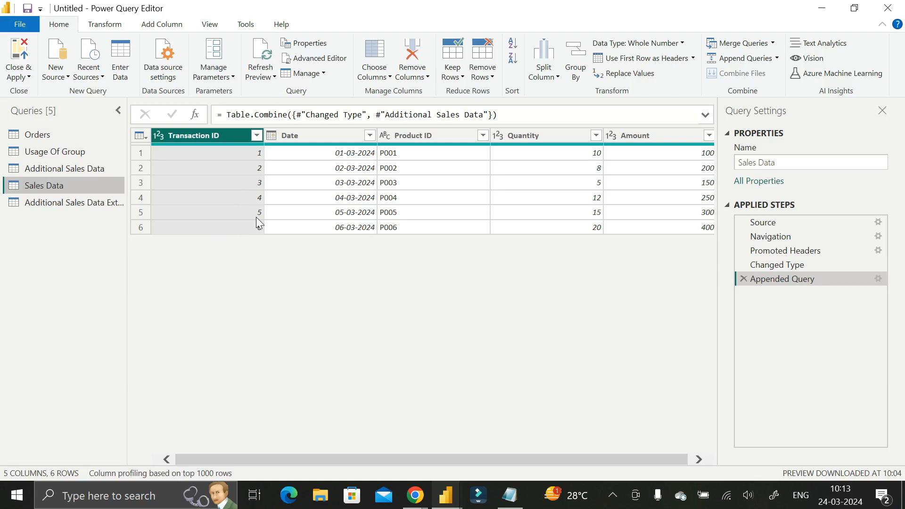
left_click(743, 280)
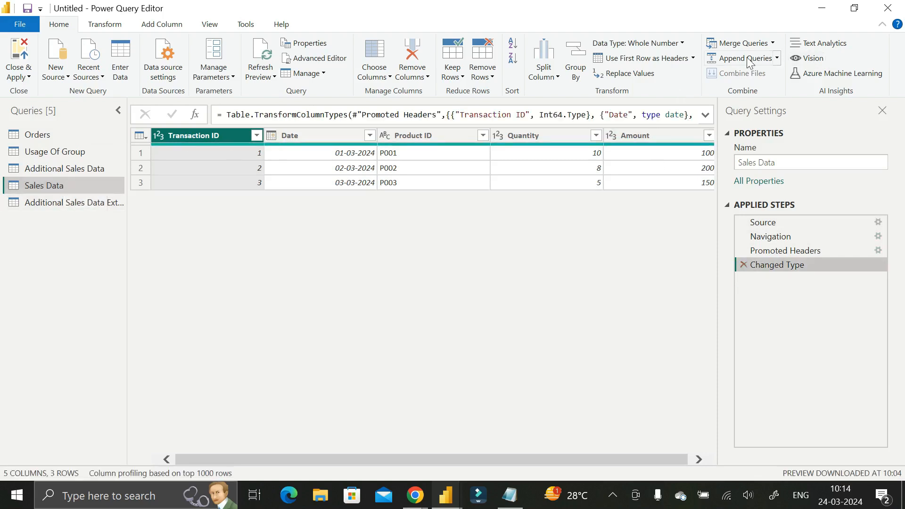
Append Sales Data and Additional Sales Data as a new query, with Sales Data as the first table.
left_click(778, 58)
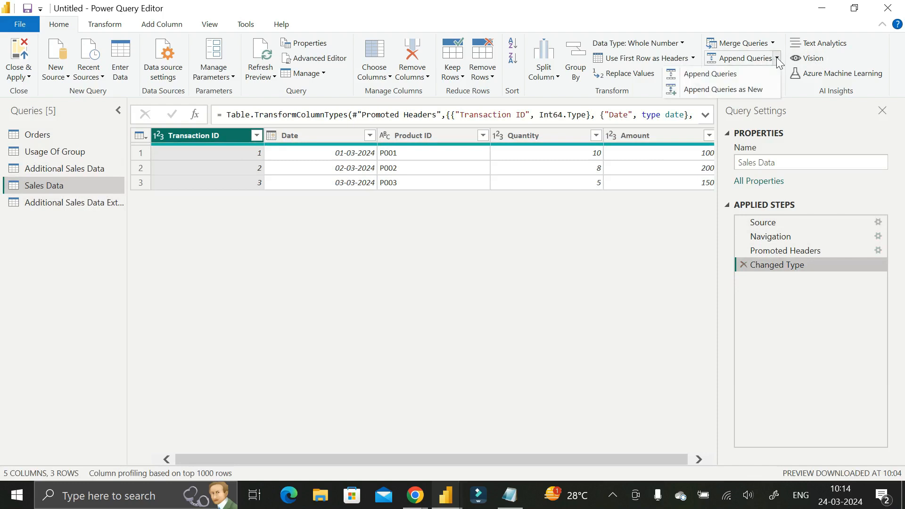
left_click(720, 91)
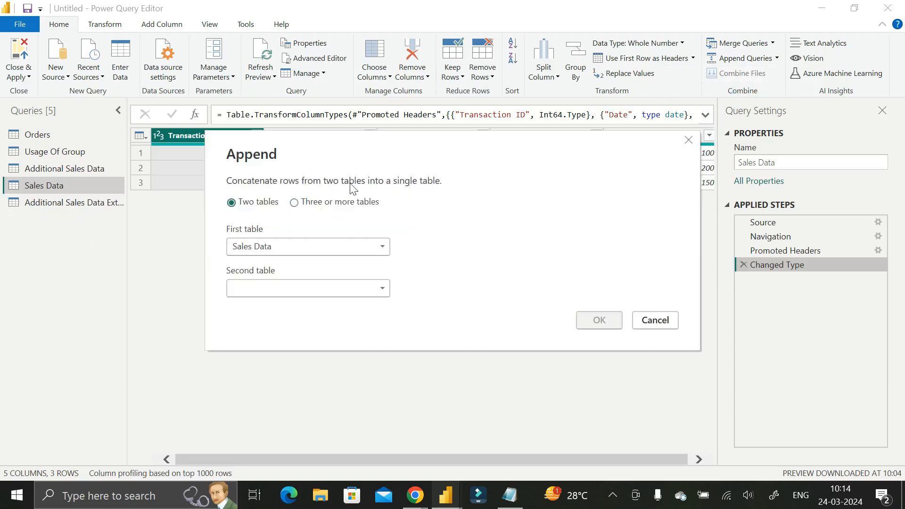
left_click_drag(352, 153, 347, 226)
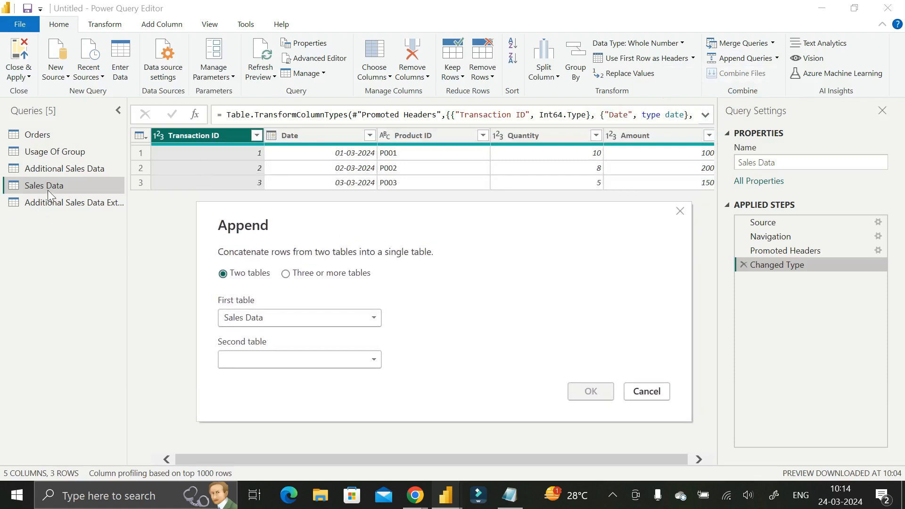
left_click(294, 364)
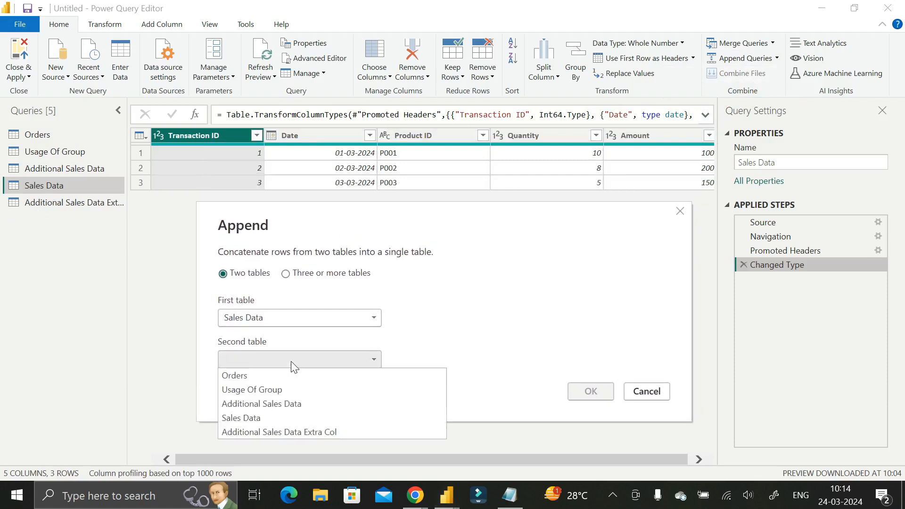
left_click(277, 404)
left_click(591, 392)
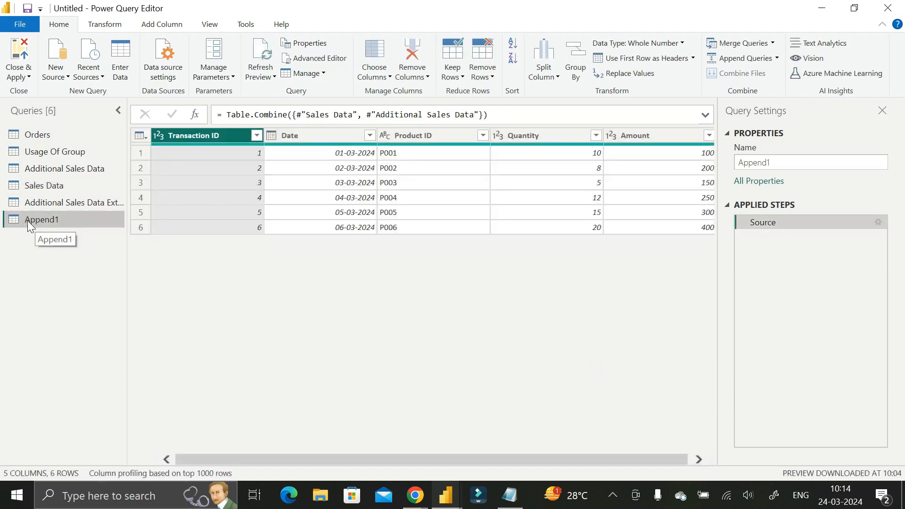
Compare the Sales Data and Additional Sales Data source queries with the new combined query.
left_click(43, 187)
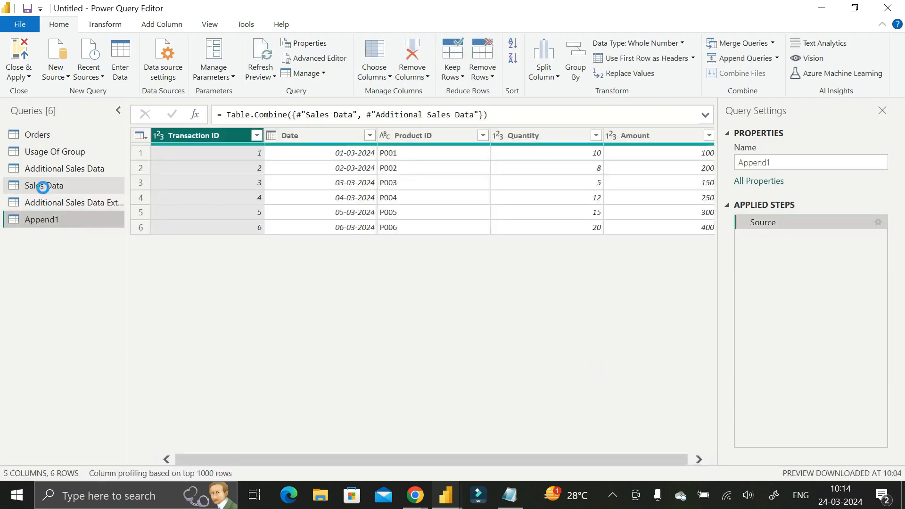
left_click(52, 169)
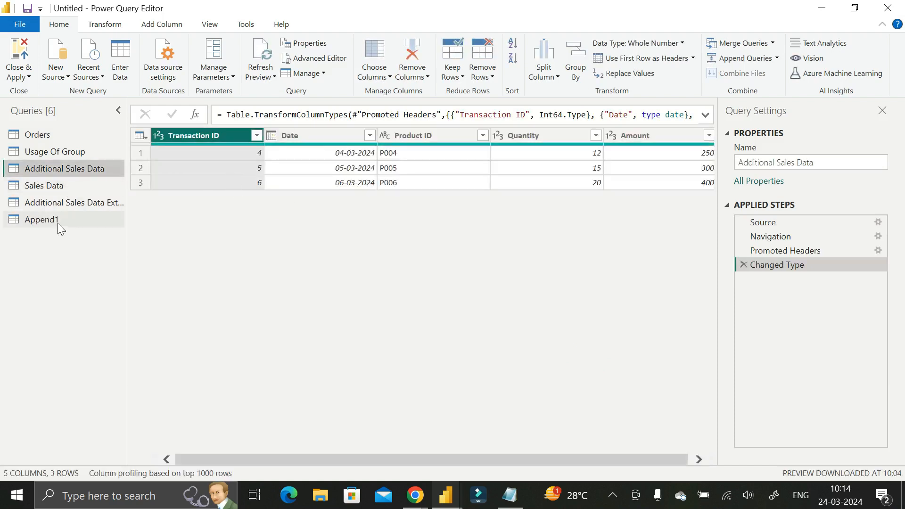
left_click(56, 222)
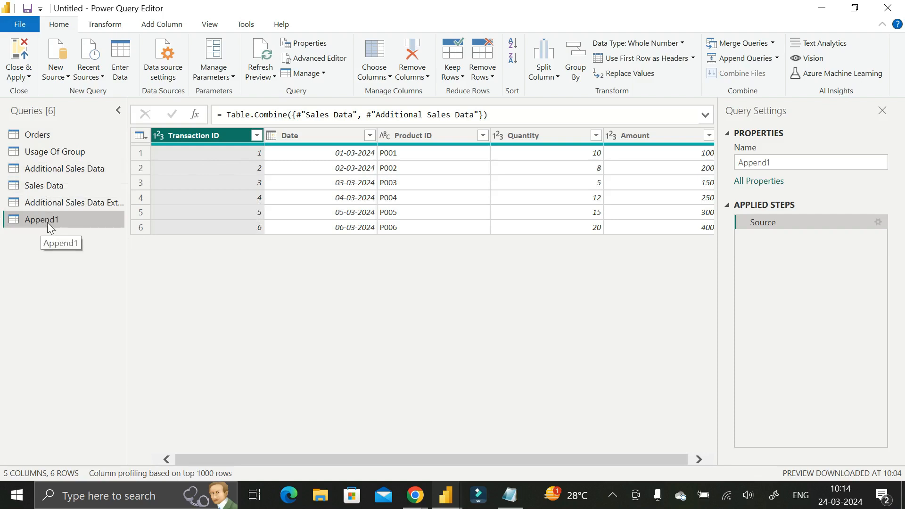
Rename the new combined query as Append.
double_click(64, 220)
left_click(65, 220)
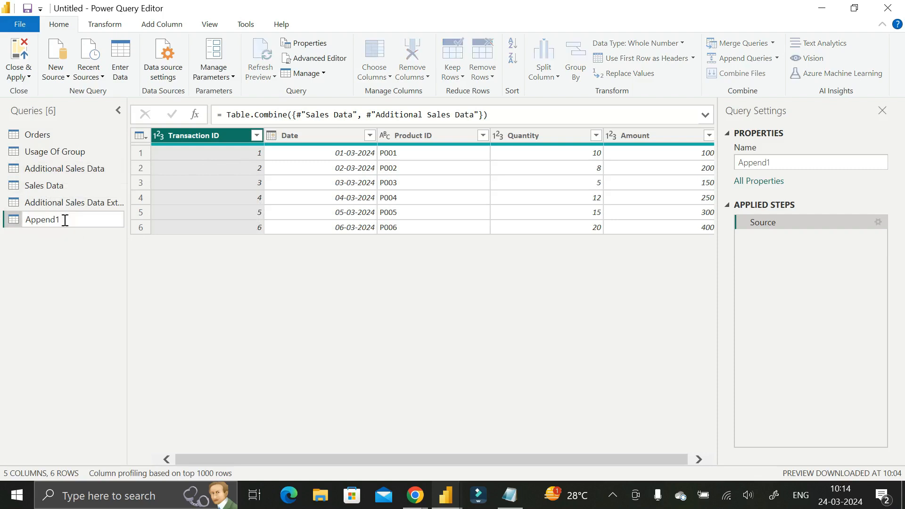
key("Return")
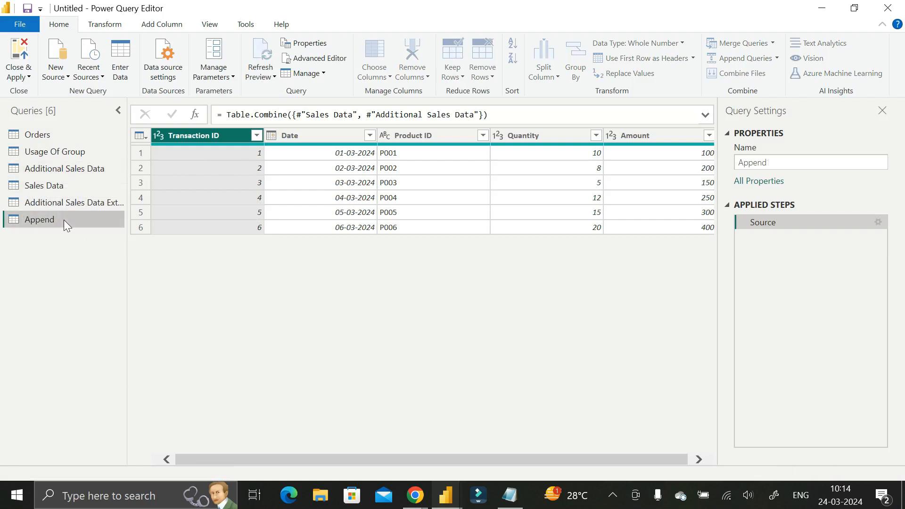
Review the Append Queries options and check that Sales Data and Additional Sales Data share the same column structure.
left_click(777, 58)
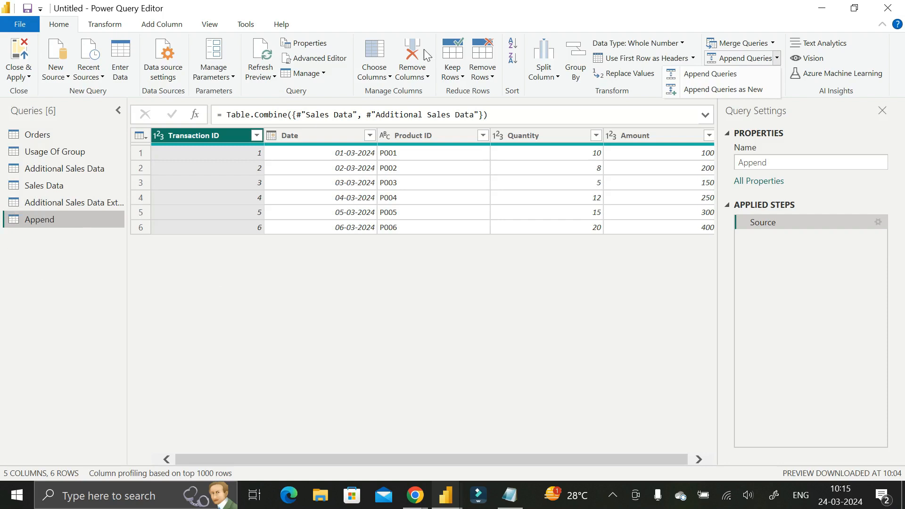
left_click(58, 188)
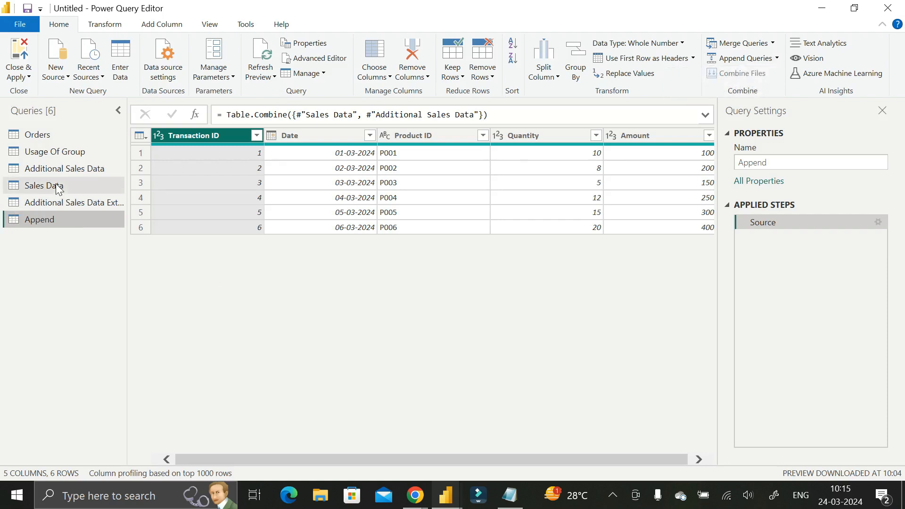
left_click(57, 188)
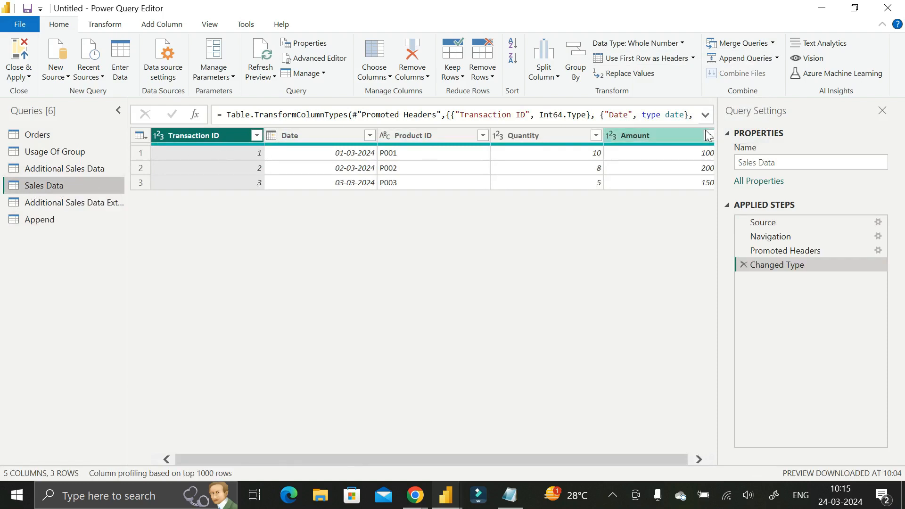
left_click(47, 172)
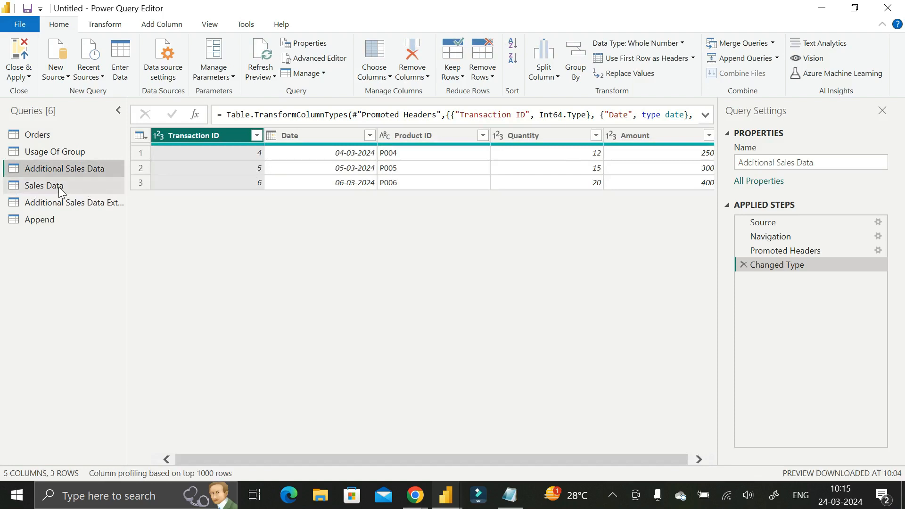
left_click(47, 185)
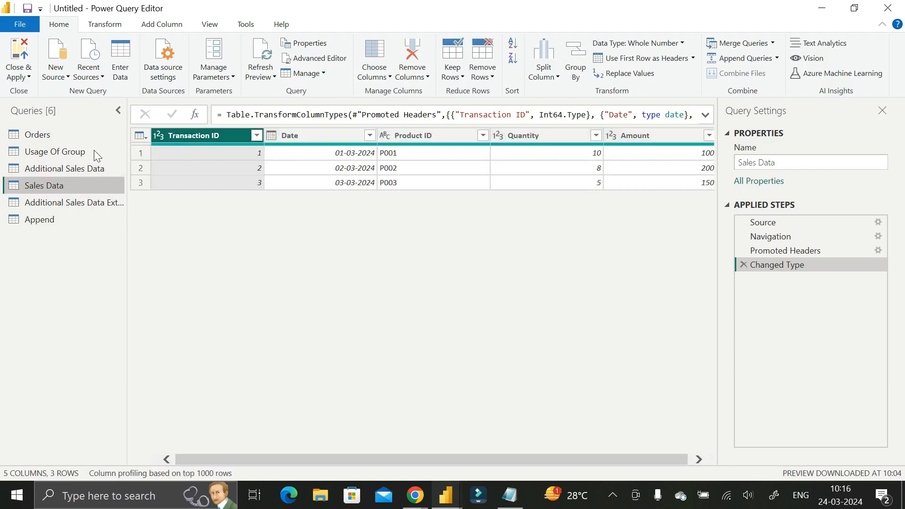
Start a merge as a new query with Sales Data as the first table and Additional Sales Data as the second.
left_click(68, 168)
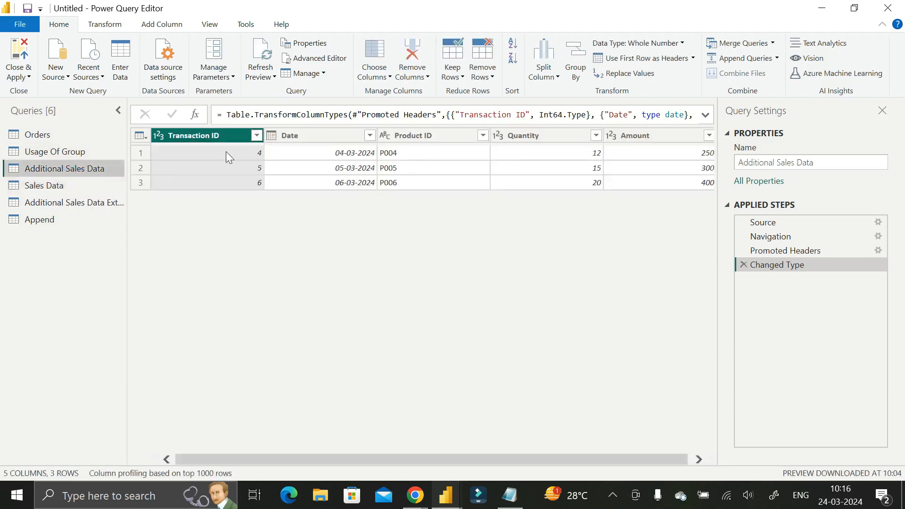
left_click(56, 185)
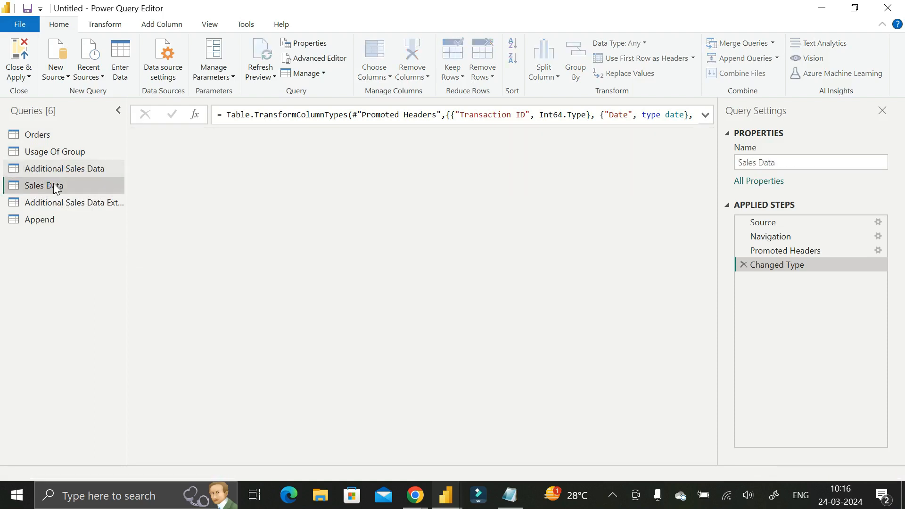
left_click(773, 43)
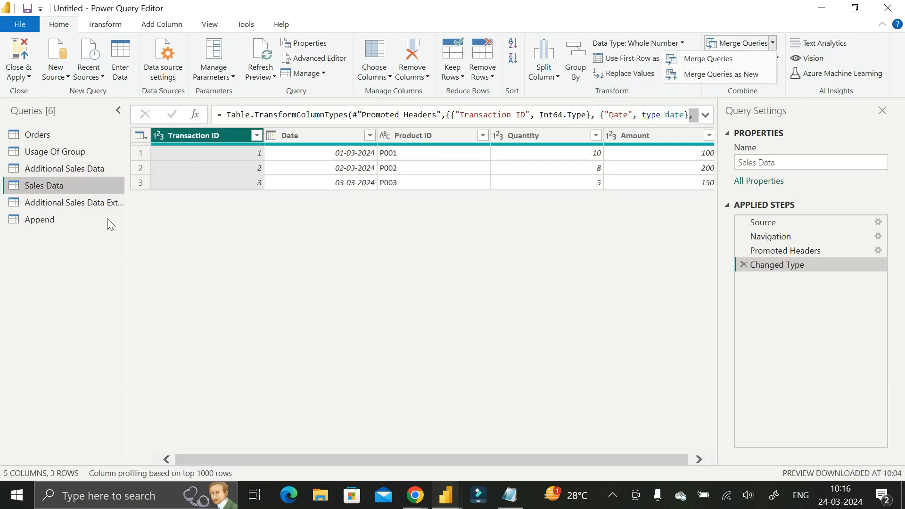
left_click(712, 75)
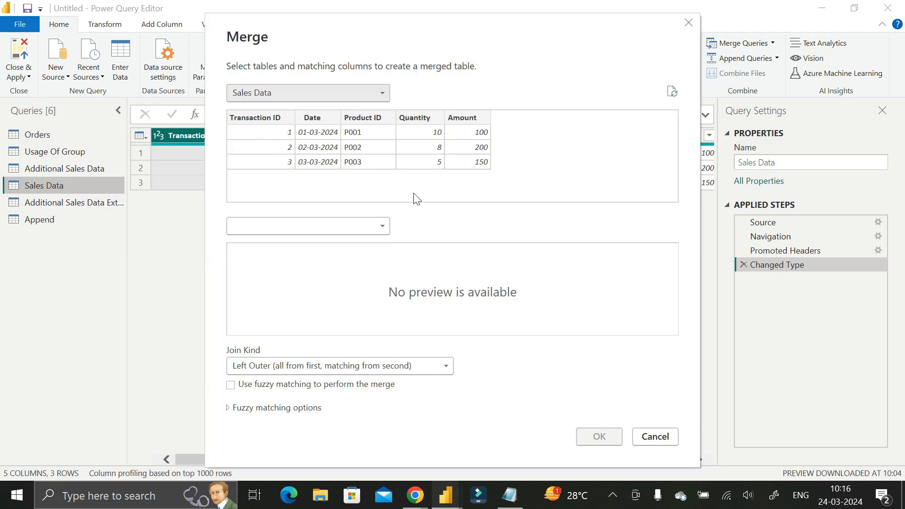
left_click(383, 226)
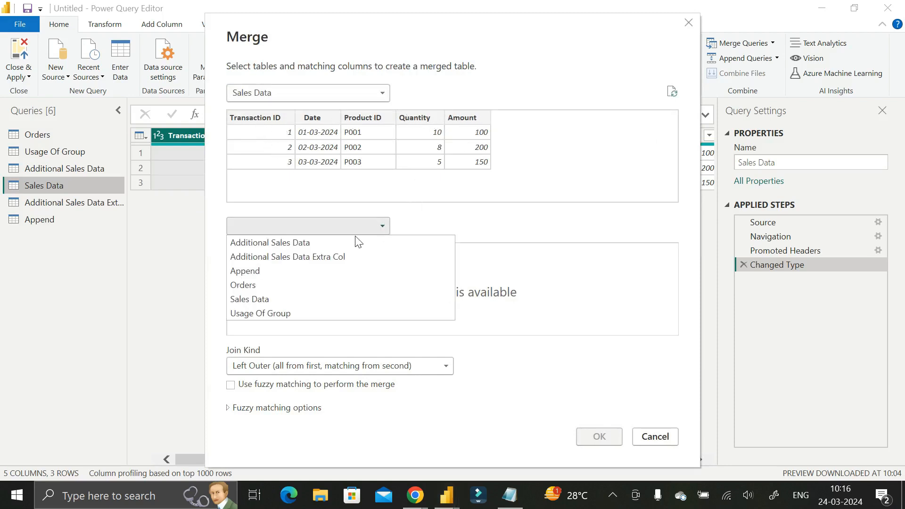
left_click(321, 242)
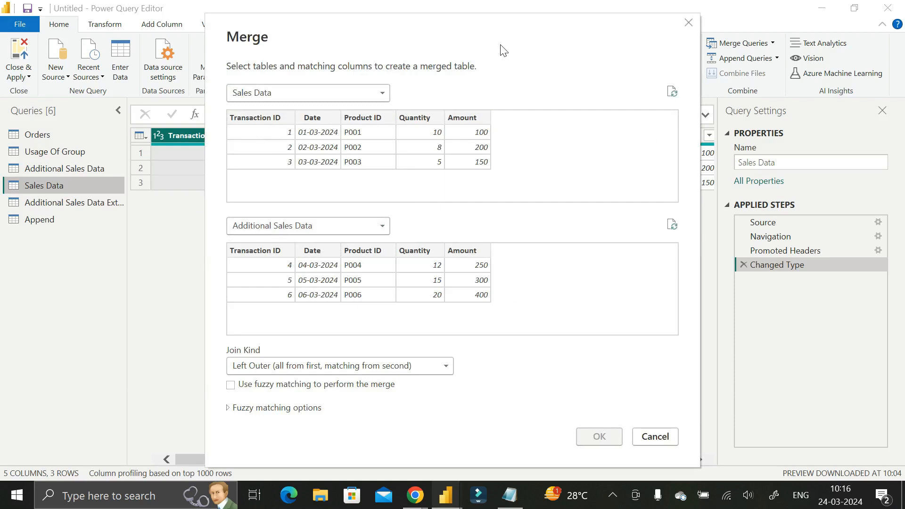
left_click_drag(503, 50, 496, 38)
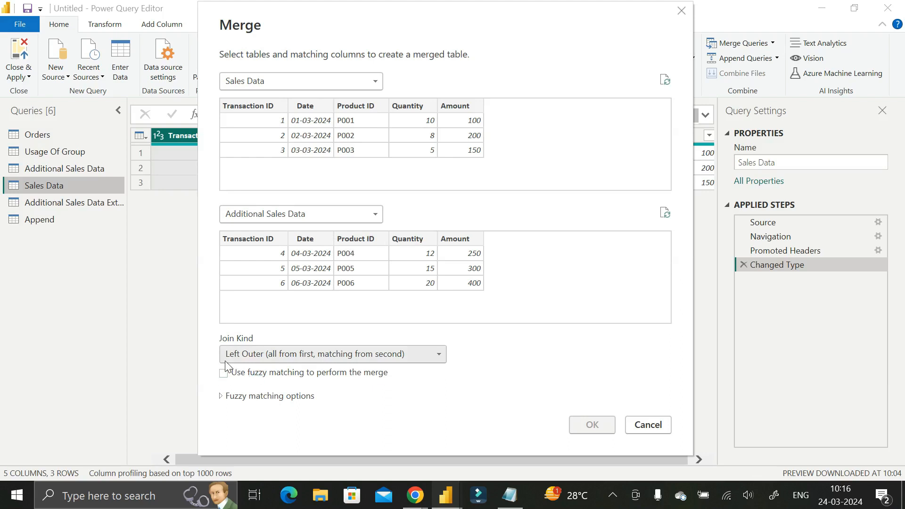
left_click_drag(465, 34, 464, 35)
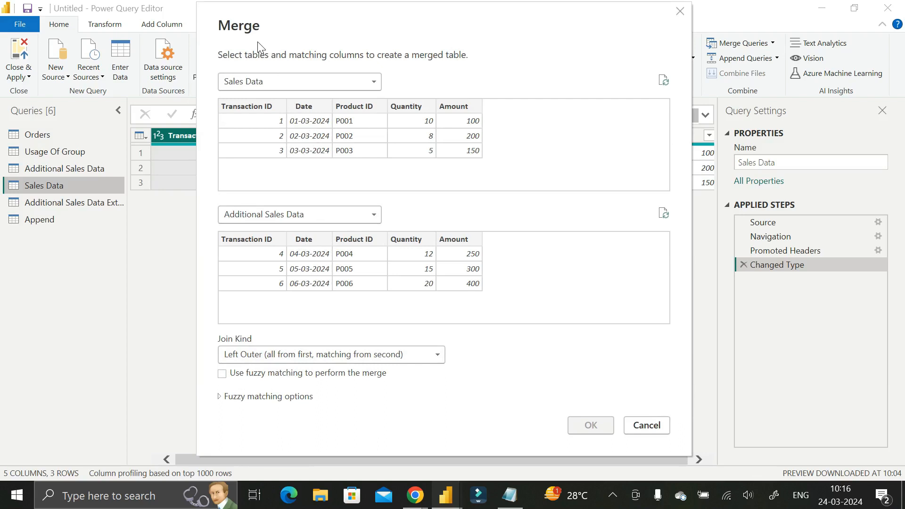
Match both tables on Transaction ID with a Left Outer join and create the merged query.
left_click(438, 355)
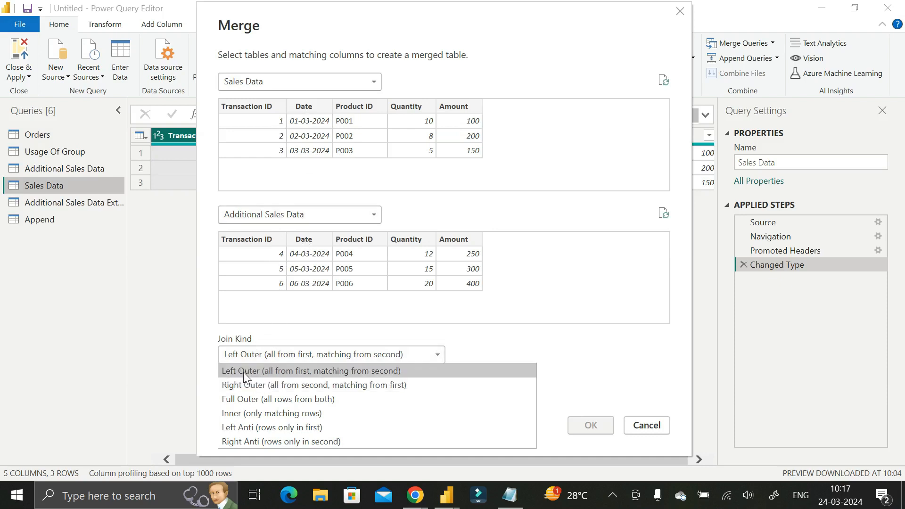
left_click(263, 372)
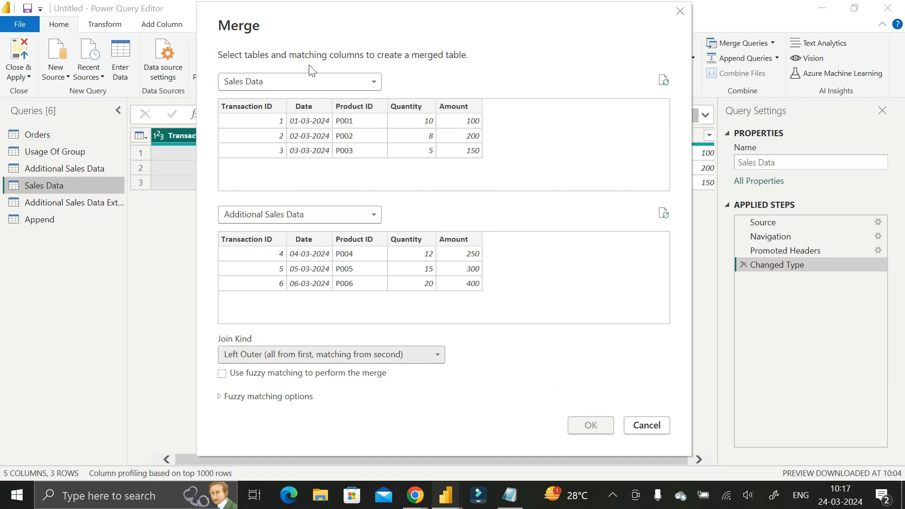
left_click(249, 106)
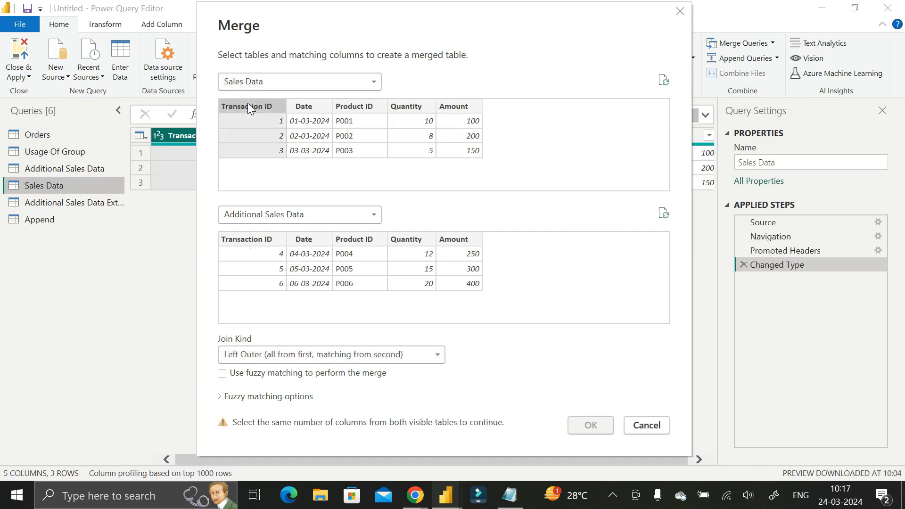
left_click(255, 239)
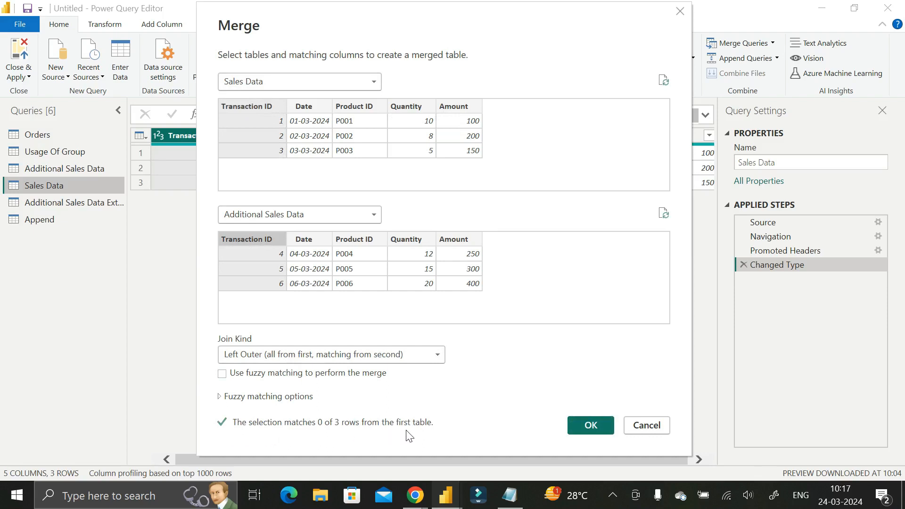
left_click(592, 425)
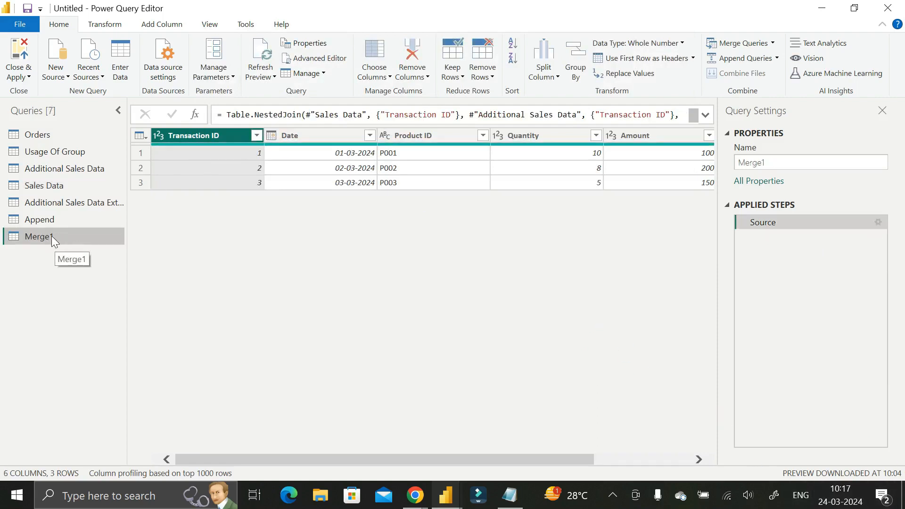
Compare the columns of the merged query with those of the Additional Sales Data query.
left_click_drag(411, 455, 549, 462)
left_click_drag(607, 463, 2, 228)
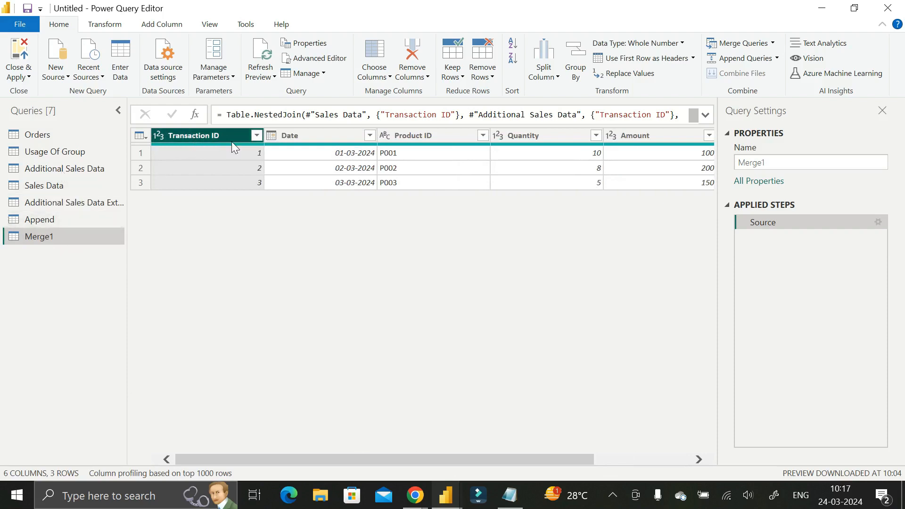
left_click_drag(287, 456, 405, 457)
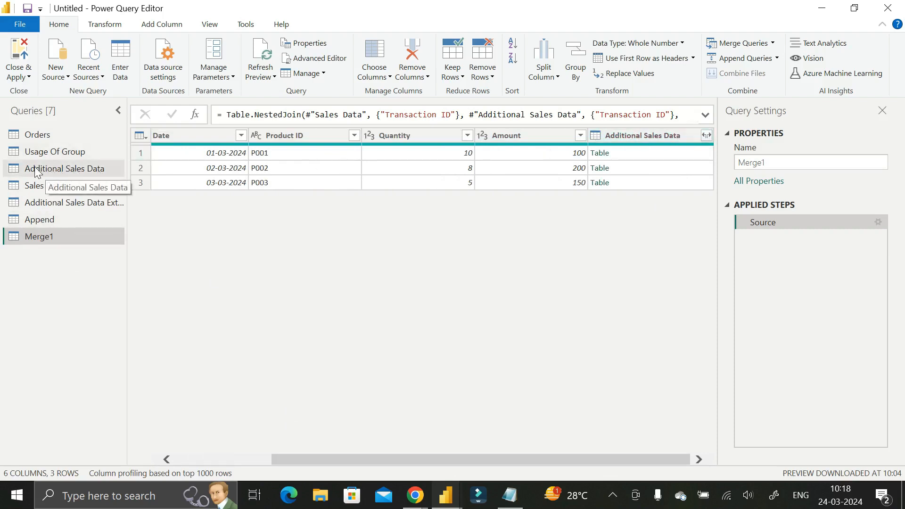
left_click(53, 171)
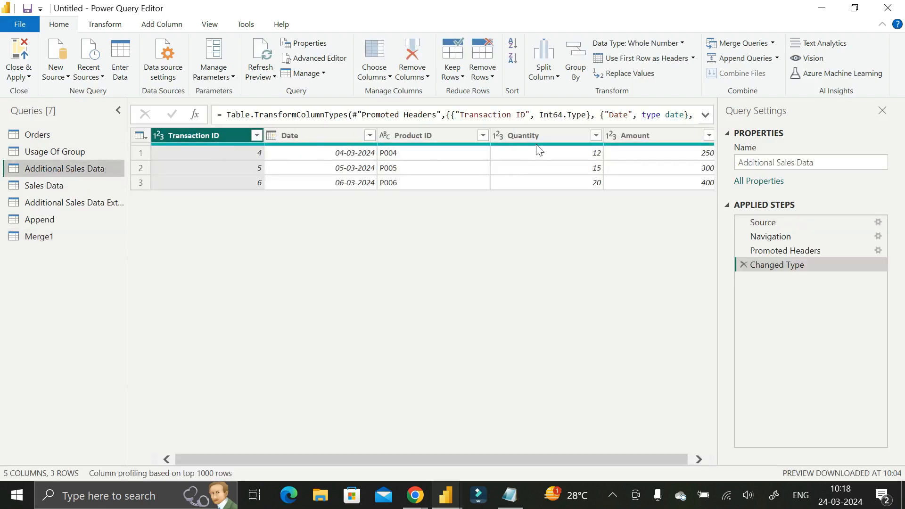
left_click_drag(551, 456, 615, 455)
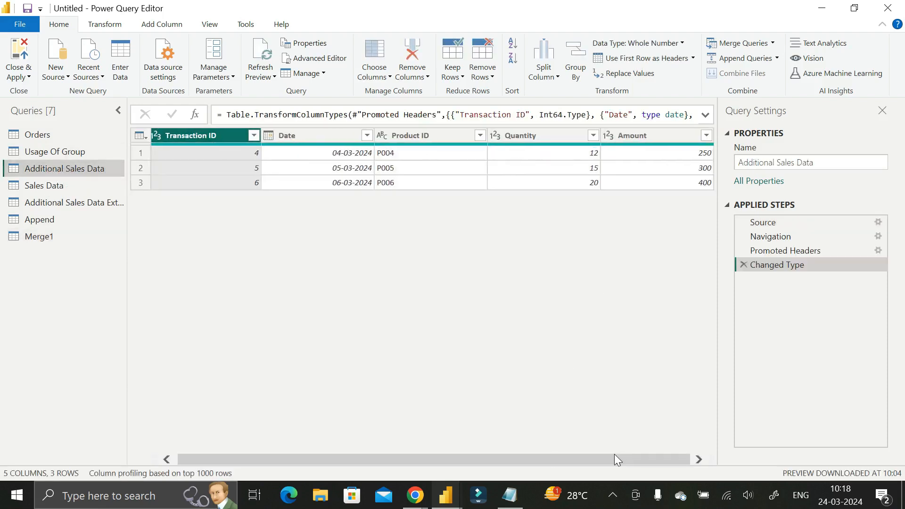
left_click(46, 238)
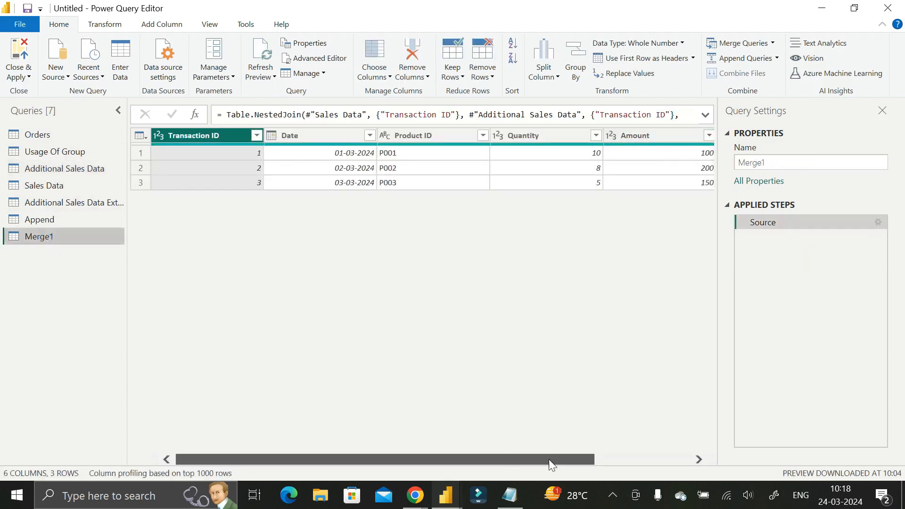
left_click_drag(549, 459, 658, 454)
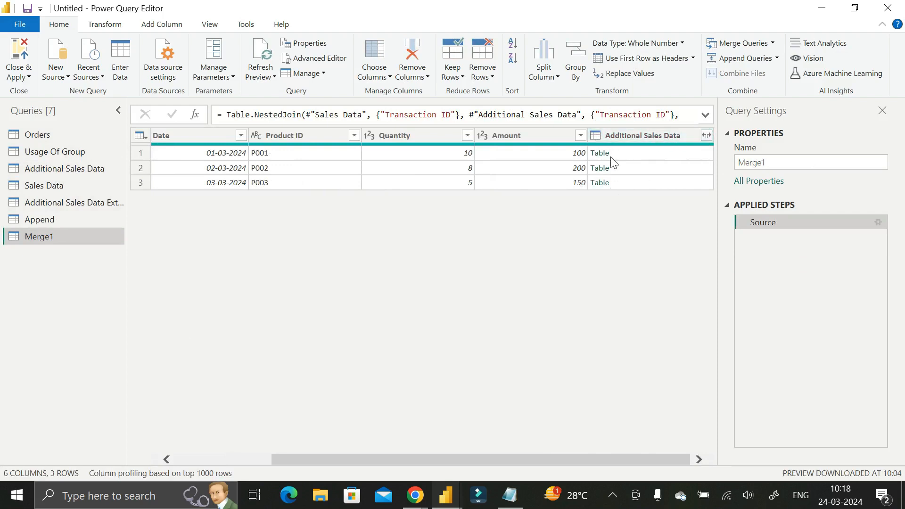
Expand the merged query's Additional Sales Data column to only Product ID, Quantity and Amount, with the original column name as prefix.
left_click(707, 136)
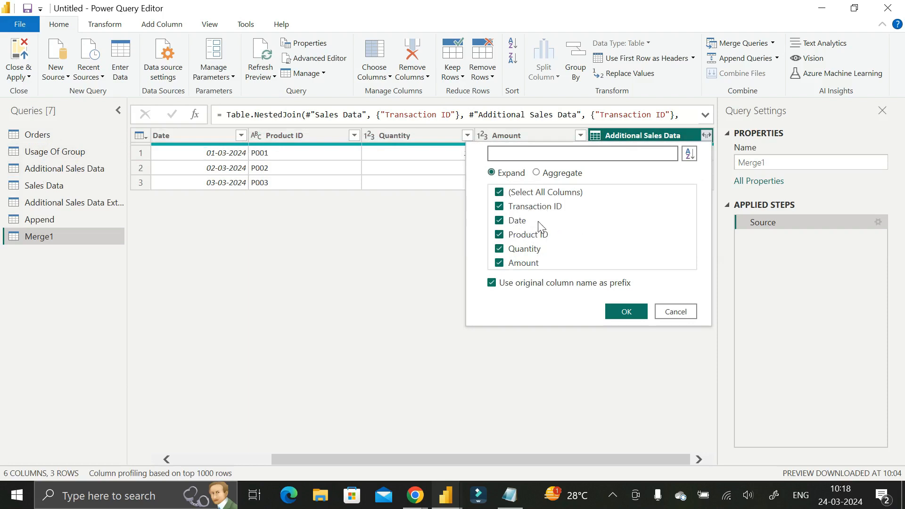
left_click(500, 193)
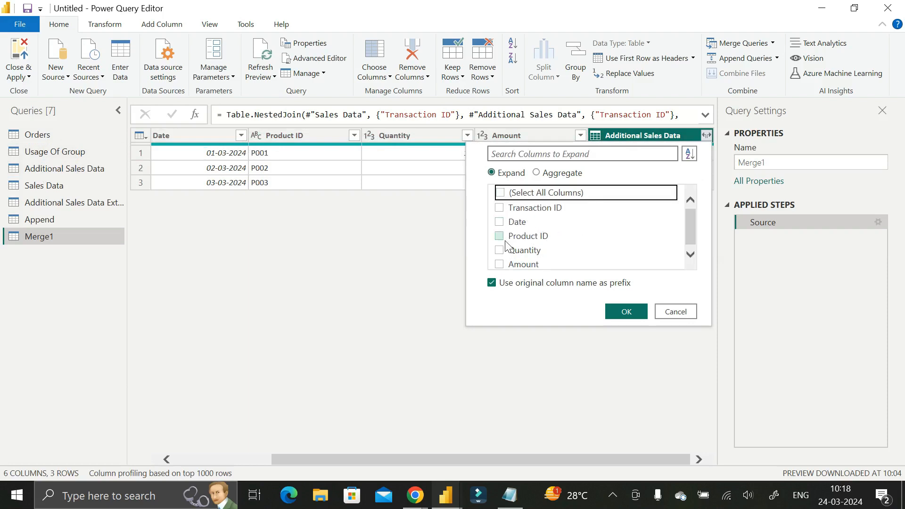
left_click(501, 236)
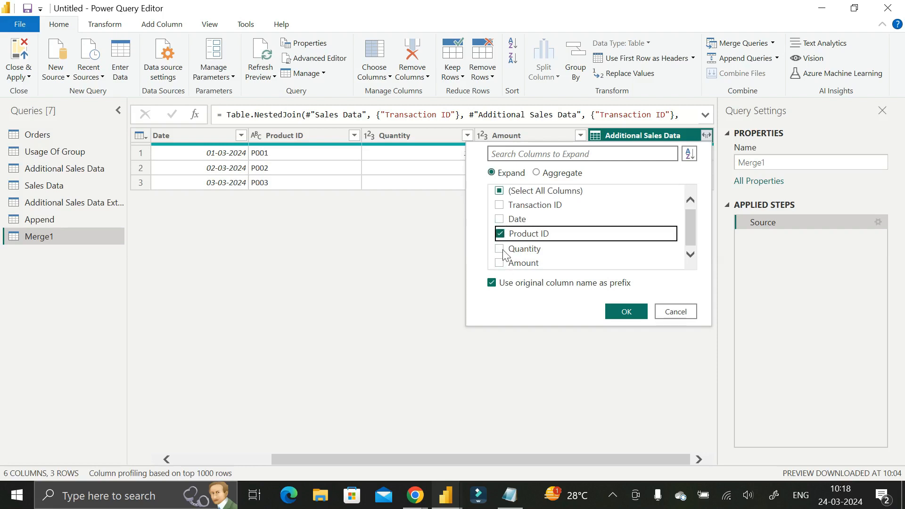
left_click(500, 250)
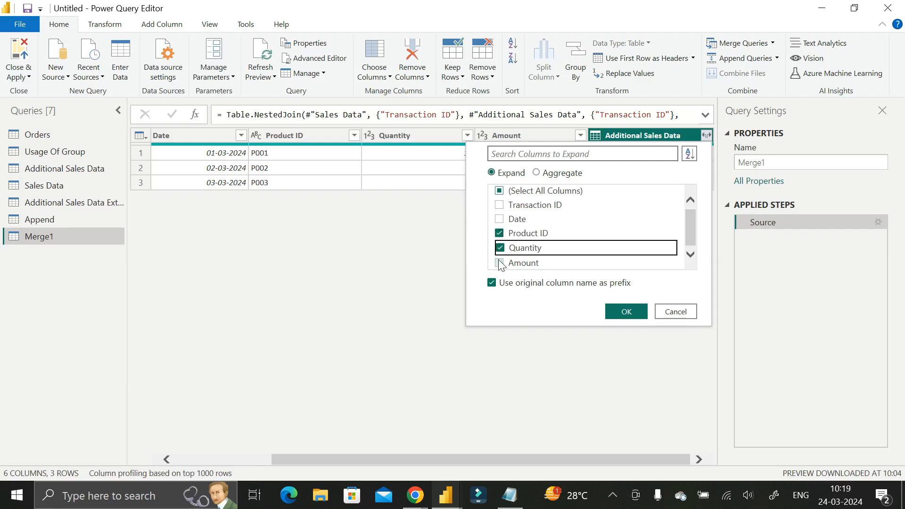
left_click(500, 263)
left_click(629, 309)
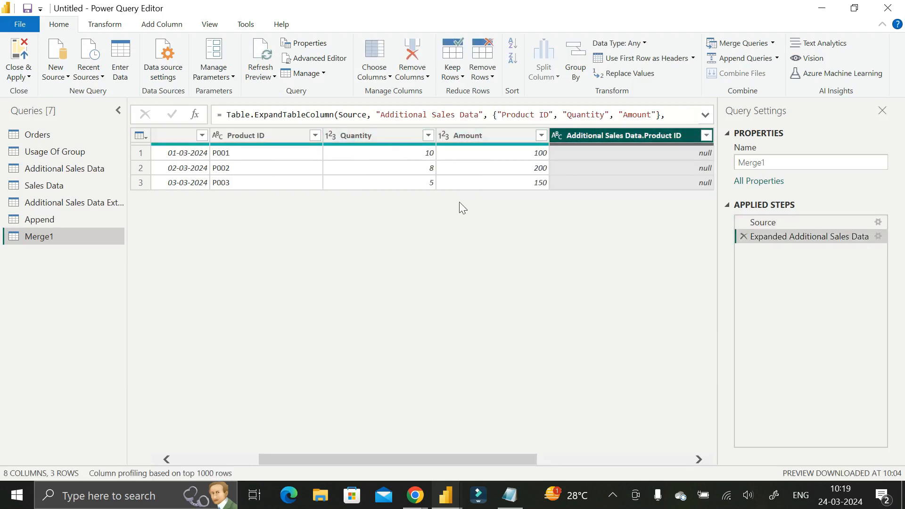
Examine the expanded columns beside the Sales Data columns, and check the settings of the expand step.
left_click_drag(428, 460, 599, 462)
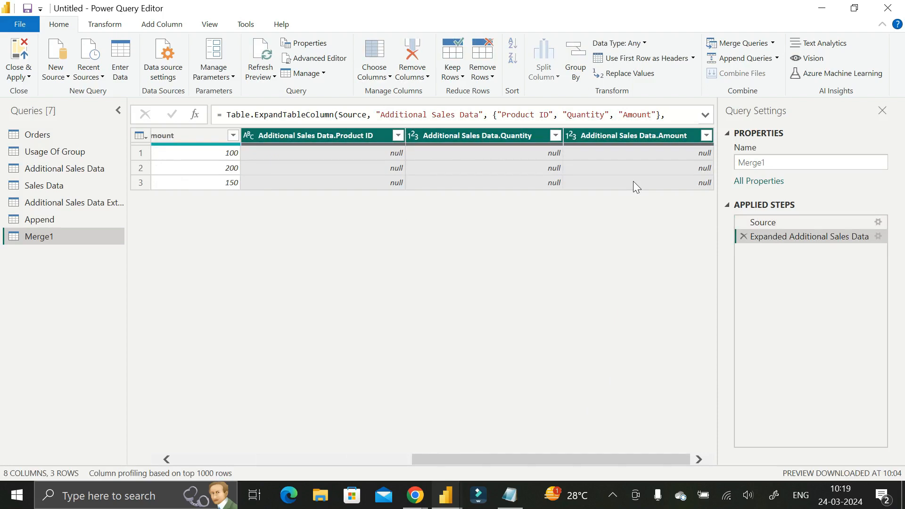
left_click_drag(583, 455, 607, 455)
left_click(878, 236)
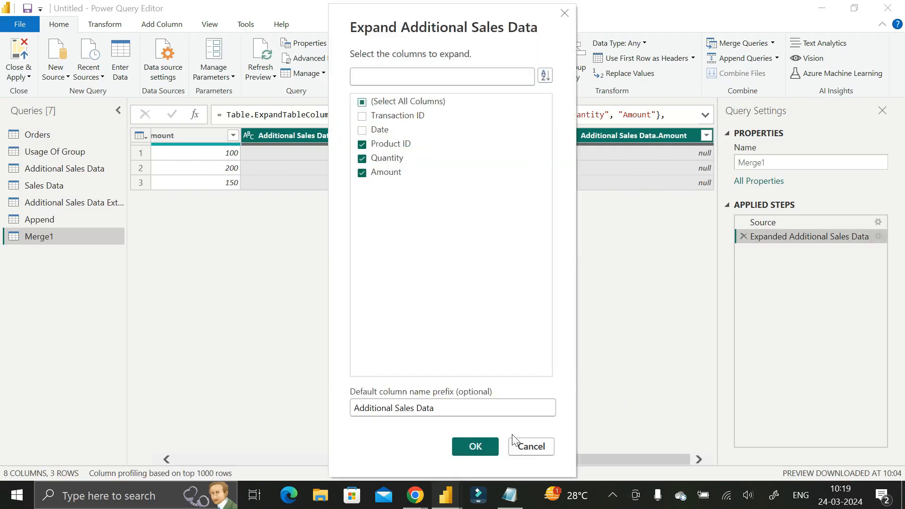
left_click(526, 452)
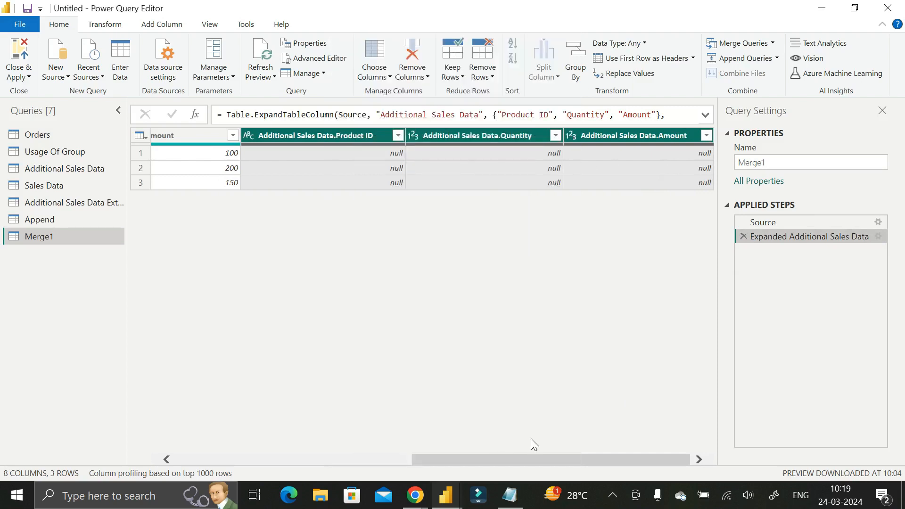
left_click_drag(539, 459, 263, 451)
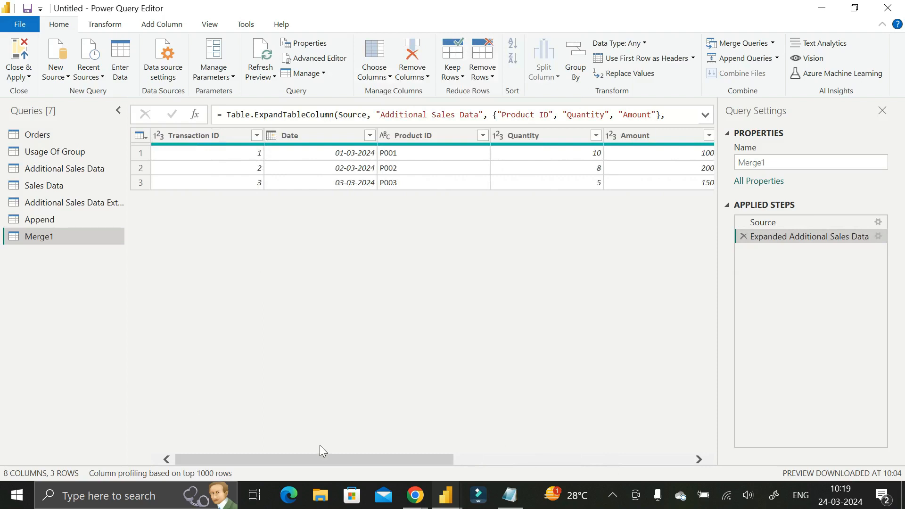
left_click_drag(320, 456, 559, 461)
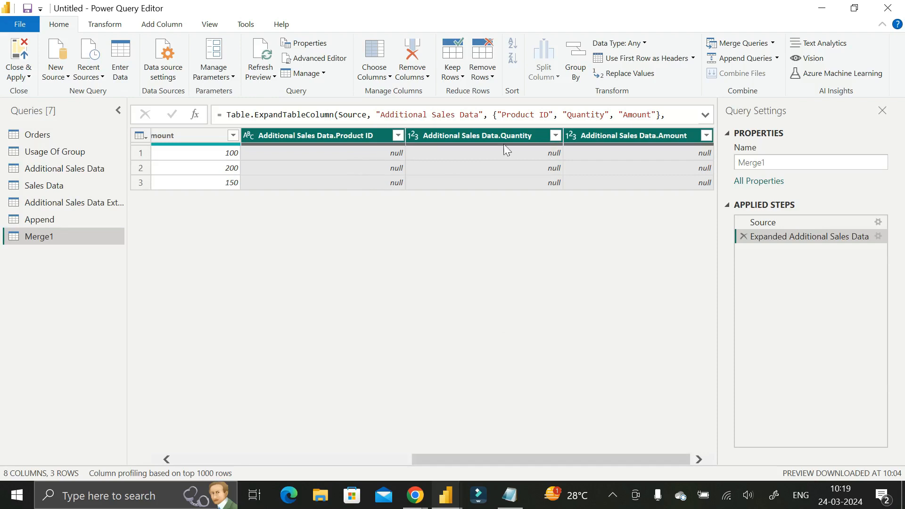
Add Transaction ID to the columns expanded from Additional Sales Data, and review the resulting merged table.
left_click(879, 236)
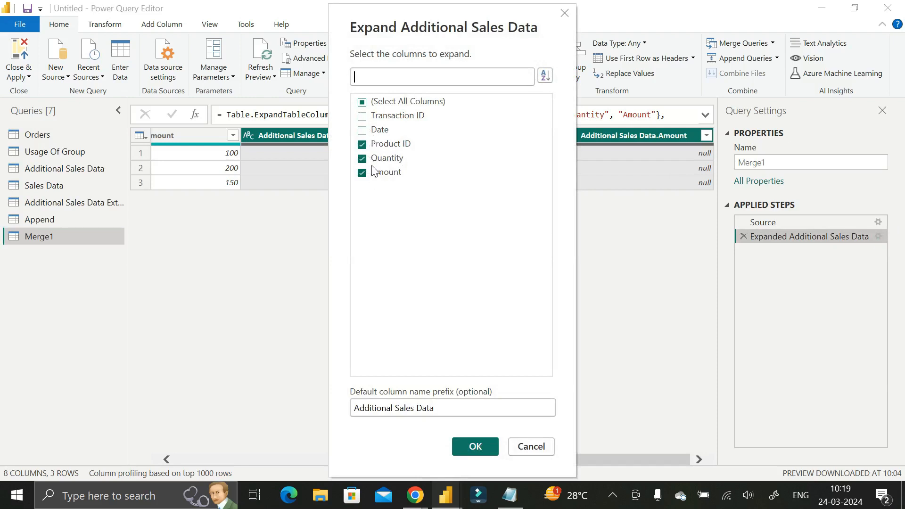
left_click(362, 116)
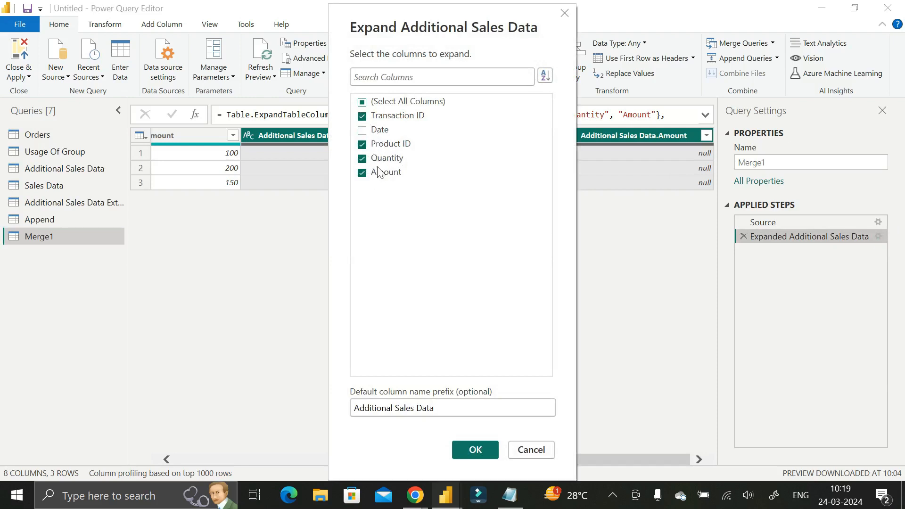
left_click(468, 448)
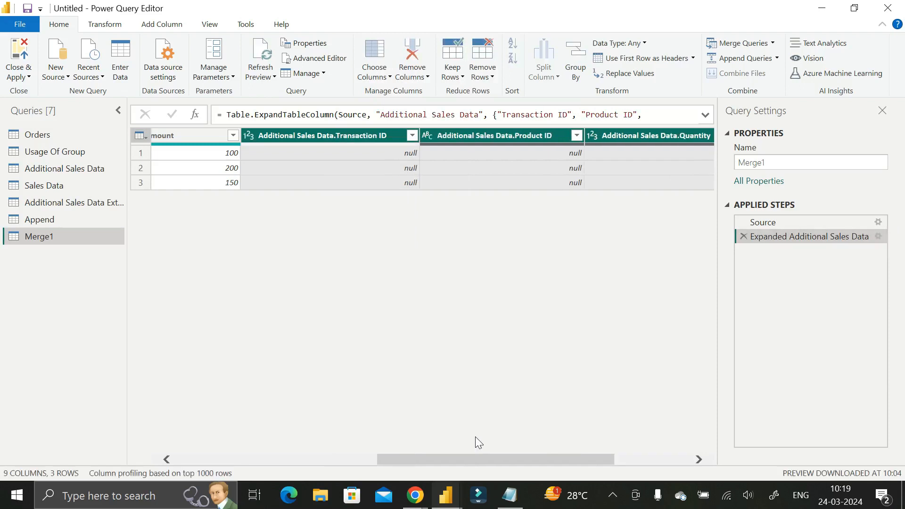
left_click_drag(454, 463, 136, 391)
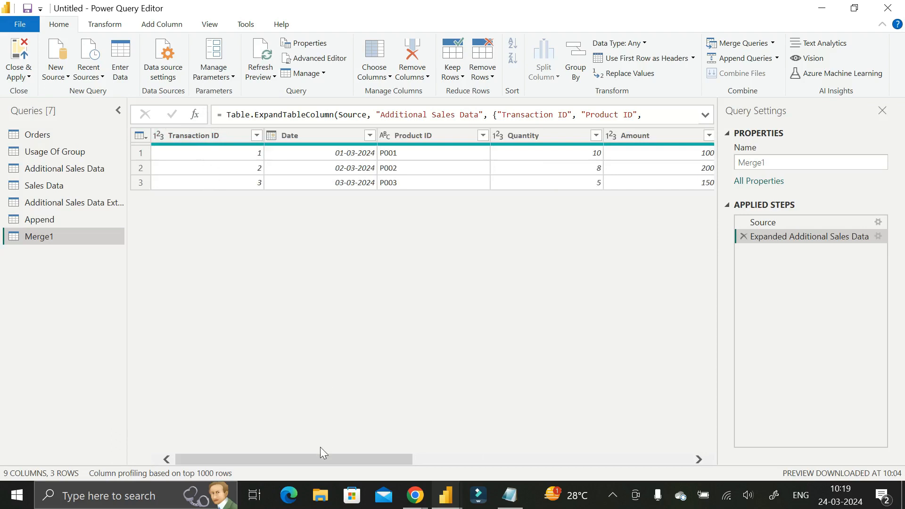
left_click_drag(349, 460, 618, 458)
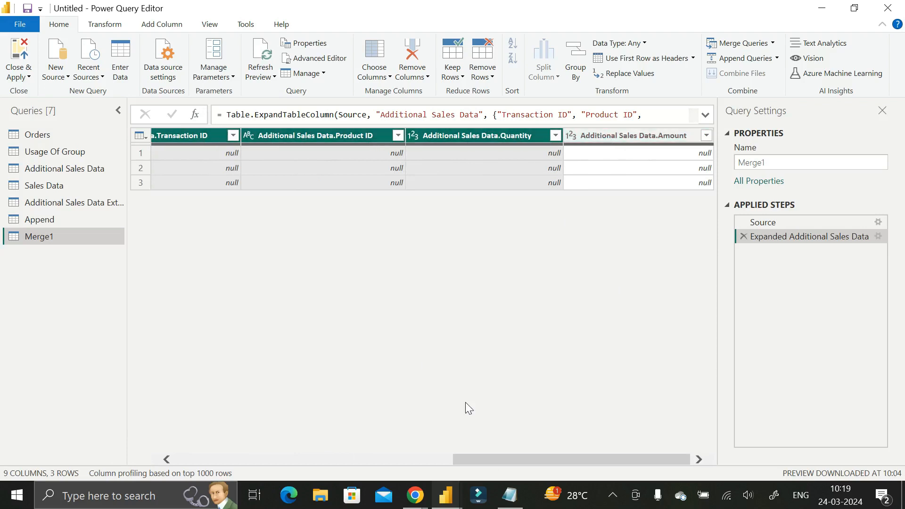
left_click_drag(568, 456, 495, 463)
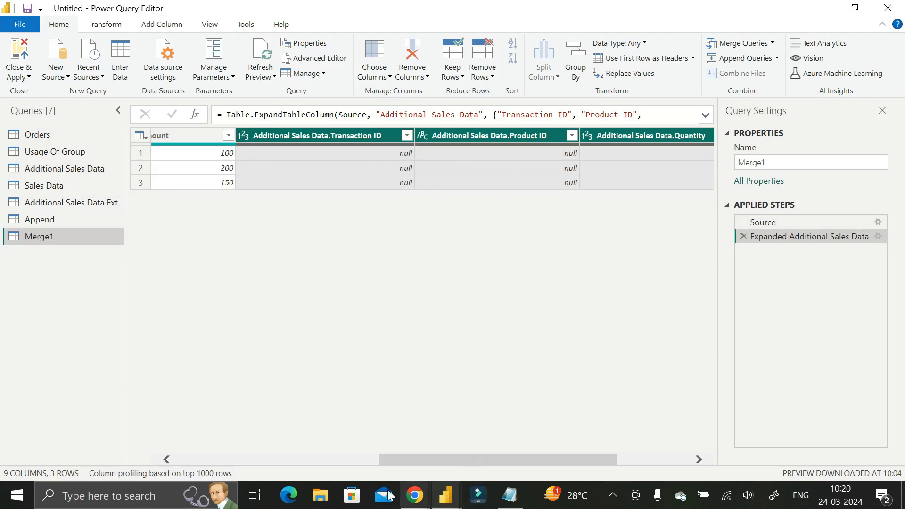
Remove the expand step from the Merge1 query and delete the whole Merge1 query.
left_click(744, 237)
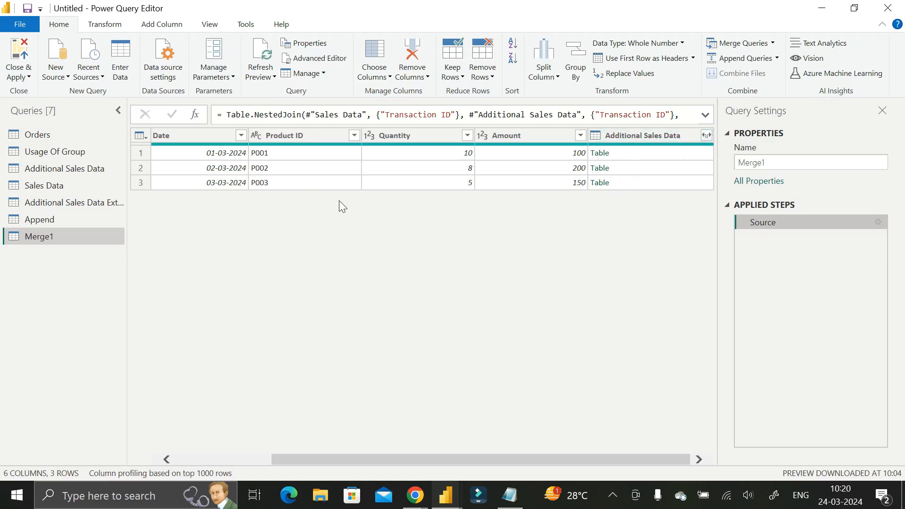
right_click(81, 239)
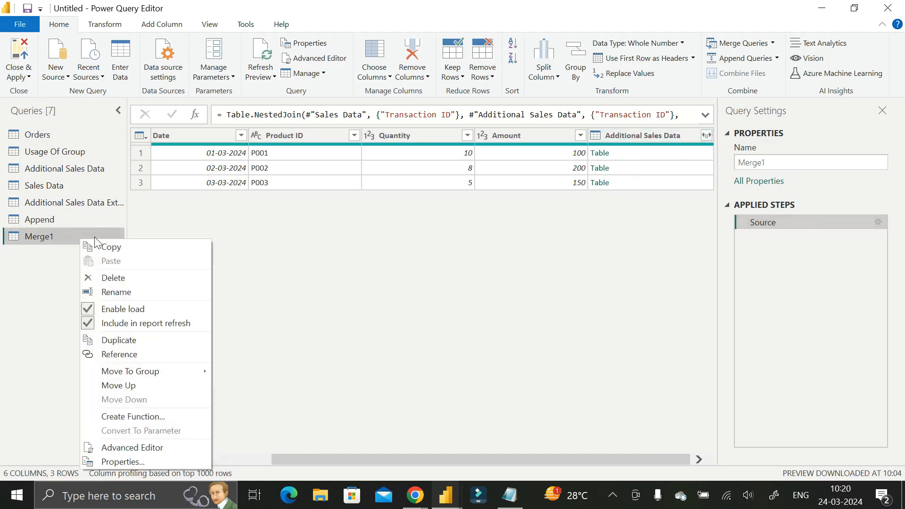
left_click(113, 278)
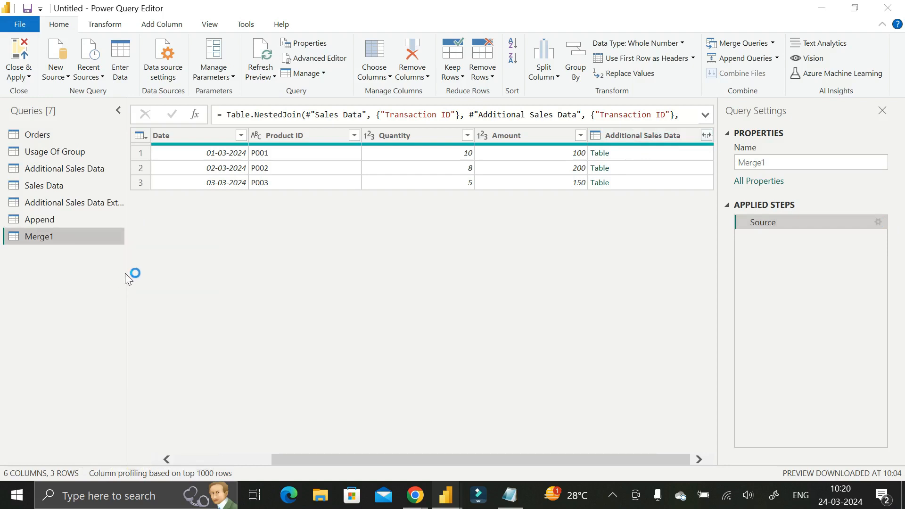
left_click(509, 273)
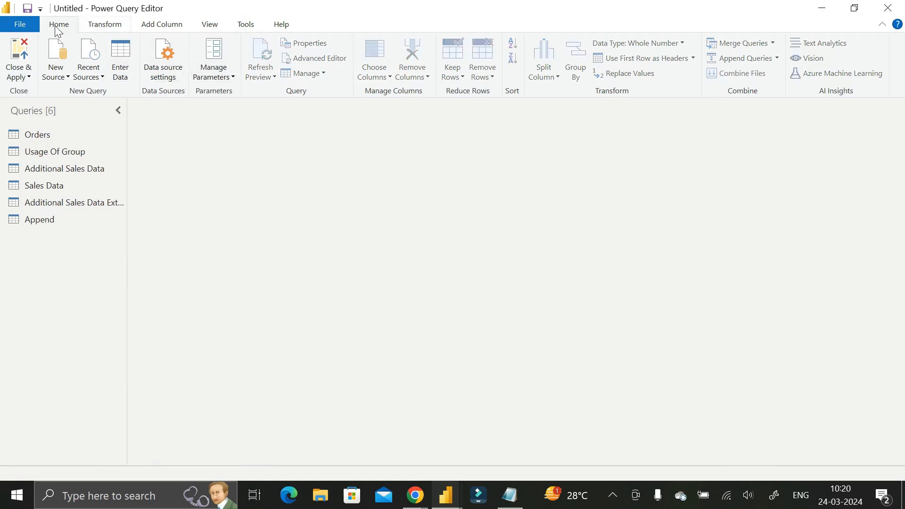
Start a manually entered table with three columns named TID, Product and Sales.
left_click(122, 63)
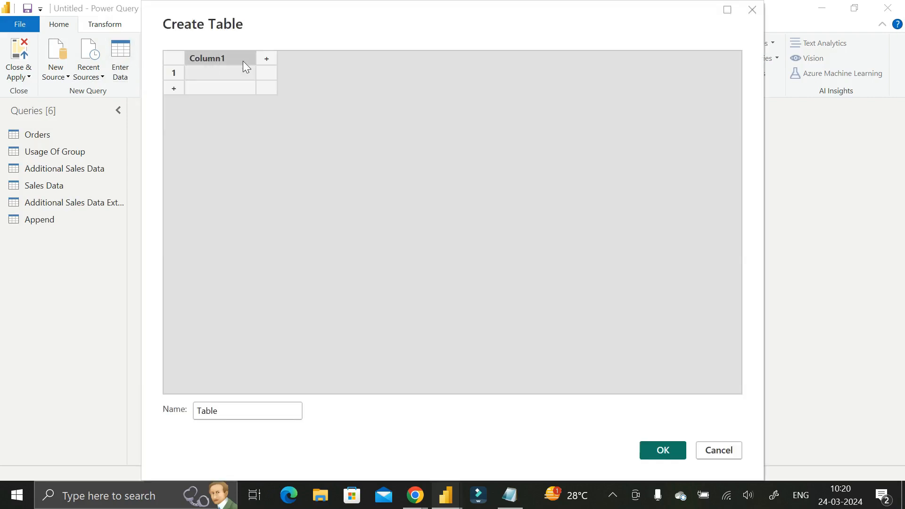
double_click(209, 62)
left_click(266, 58)
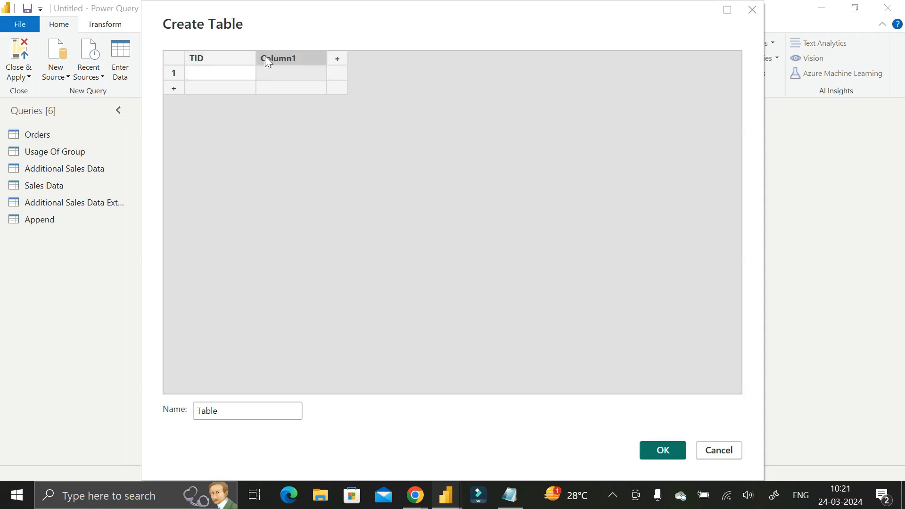
type("p")
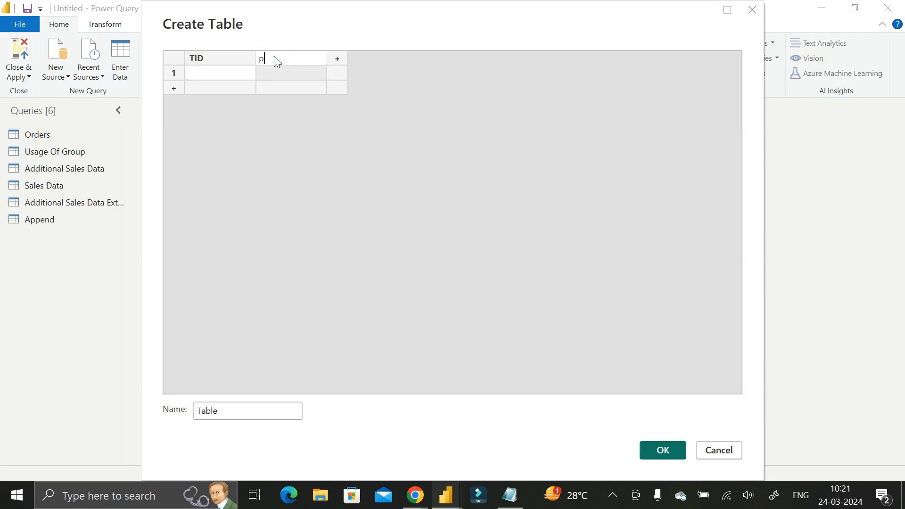
type("ROD")
type("uct")
key("Return")
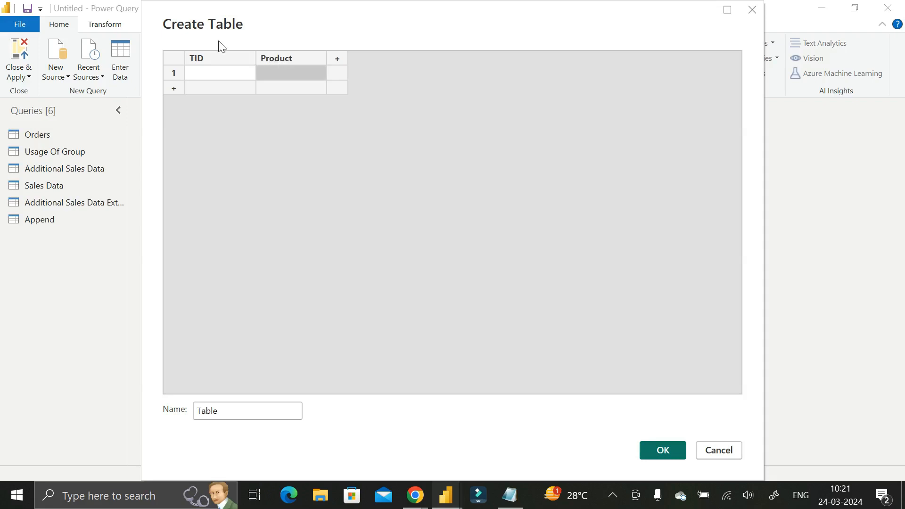
left_click(338, 60)
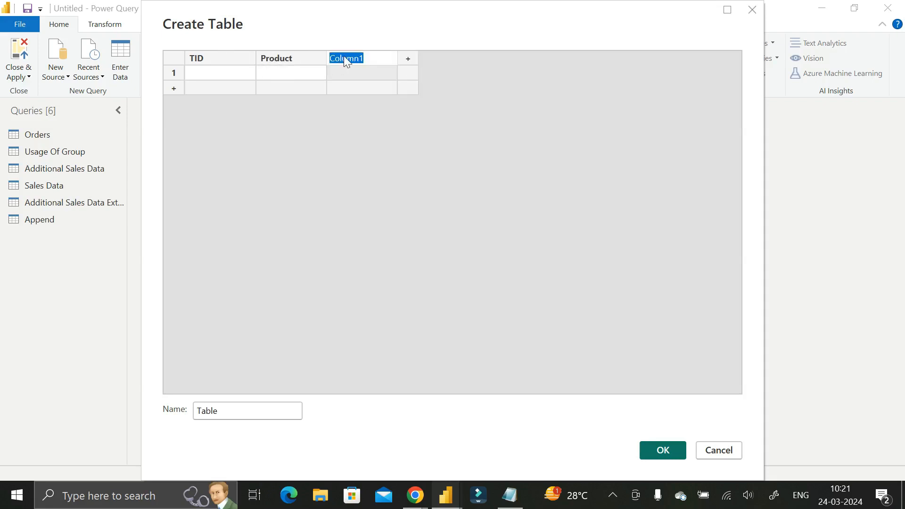
type("Sales")
key("Return")
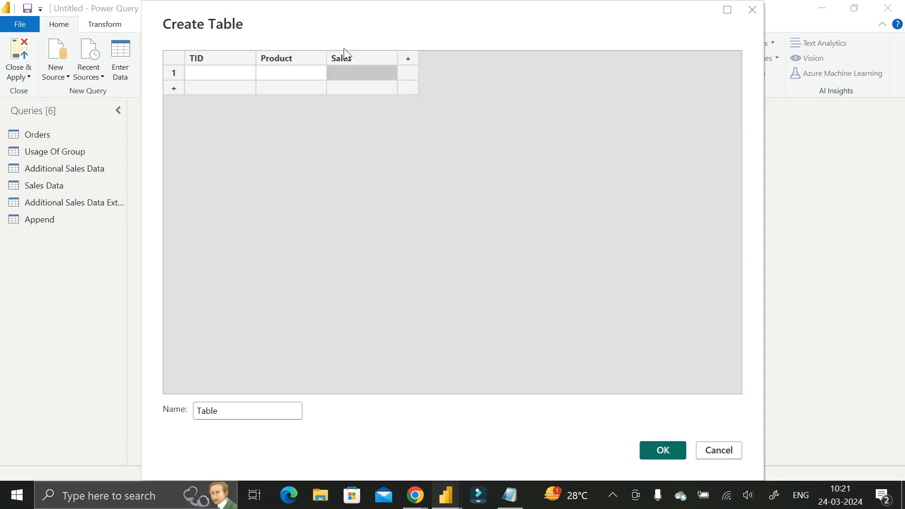
Fill the TID column of the new table with 1, 2, 3 and 4 in four rows.
left_click(208, 74)
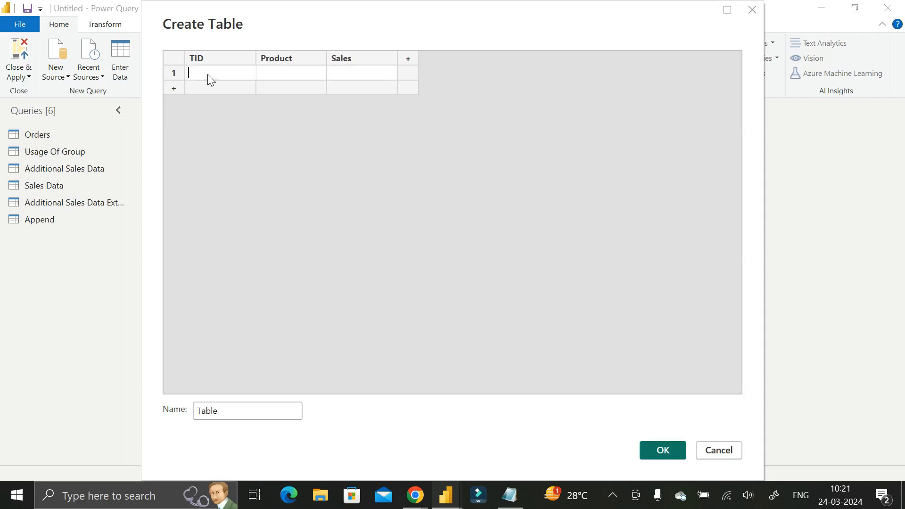
type("1")
key("Return")
type("2")
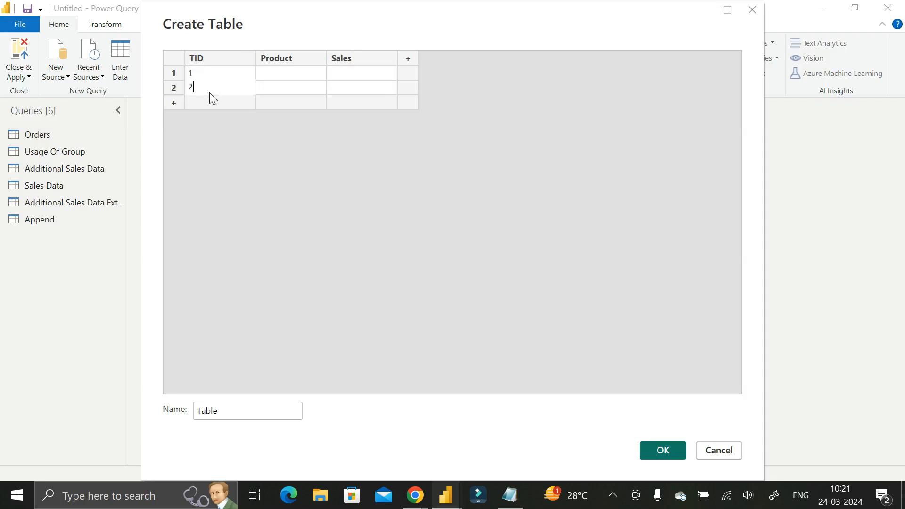
key("Return")
type("3")
key("Return")
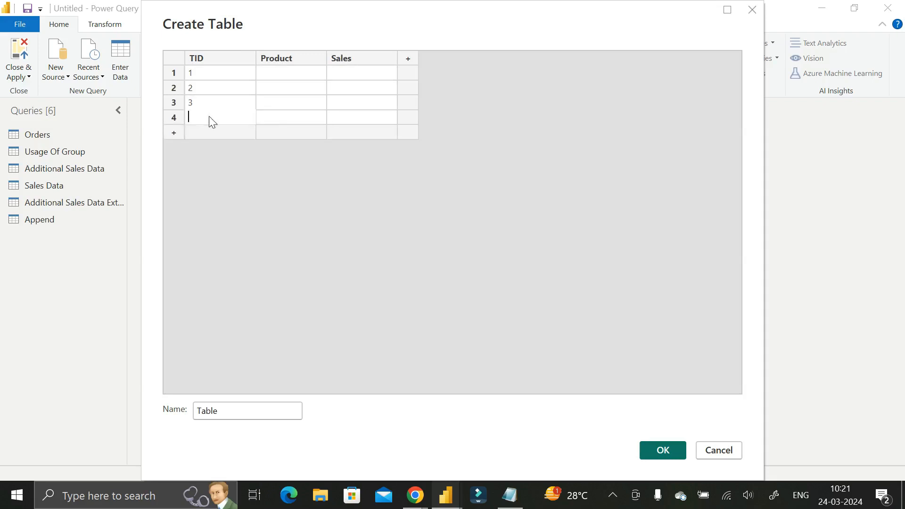
type("4")
Fill the Product column with A, B, C and D for the four rows.
left_click(282, 72)
type("A")
key("Return")
type("B")
key("Return")
type("C")
key("Return")
type("D")
Fill the Sales column with 12, 23, 43 and 26 for products A to D.
left_click(350, 72)
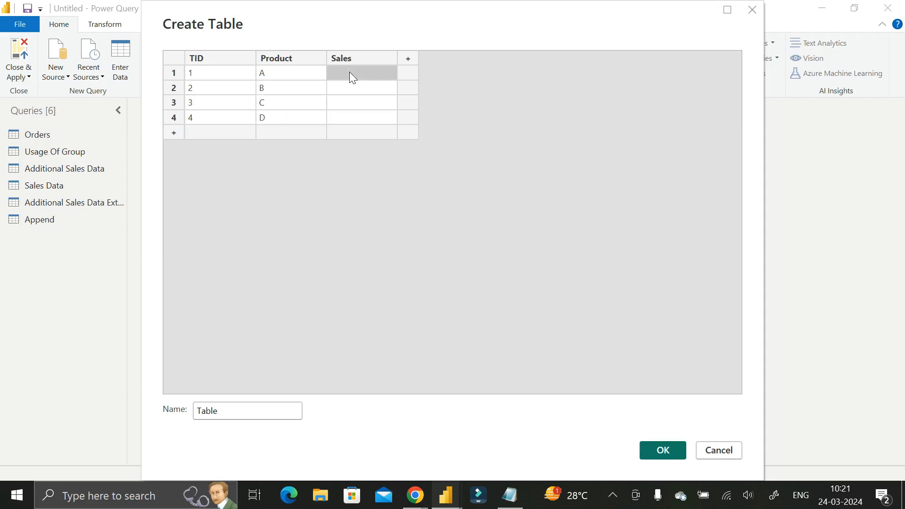
left_click(350, 74)
type("12")
left_click(349, 87)
left_click(349, 87)
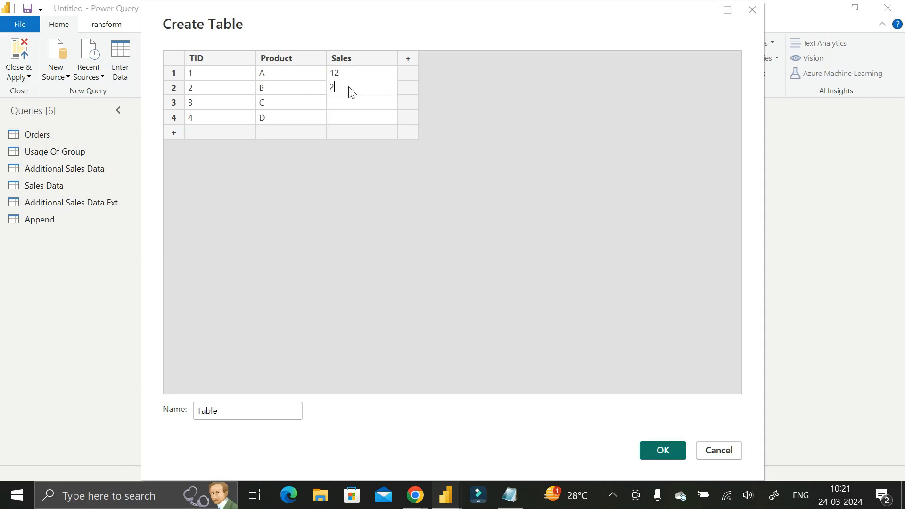
type("23")
left_click(348, 107)
left_click(348, 108)
type("43")
left_click(347, 119)
left_click(347, 119)
type("26")
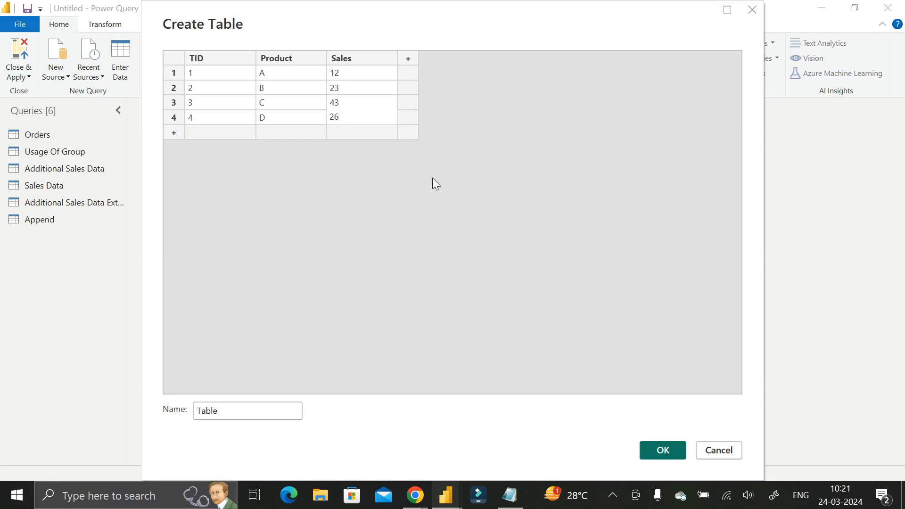
left_click(431, 192)
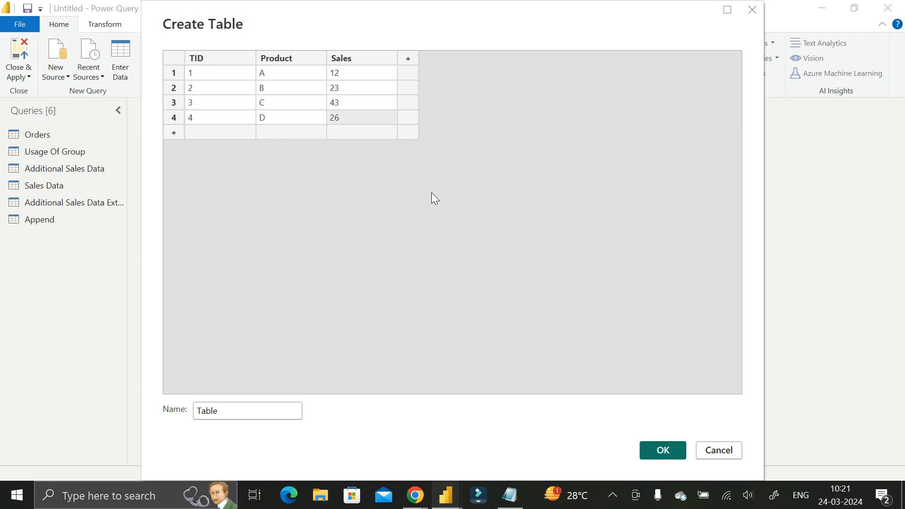
Name the entered table SALES and create it as a new query.
left_click(230, 409)
type("1")
double_click(215, 412)
type("SALES")
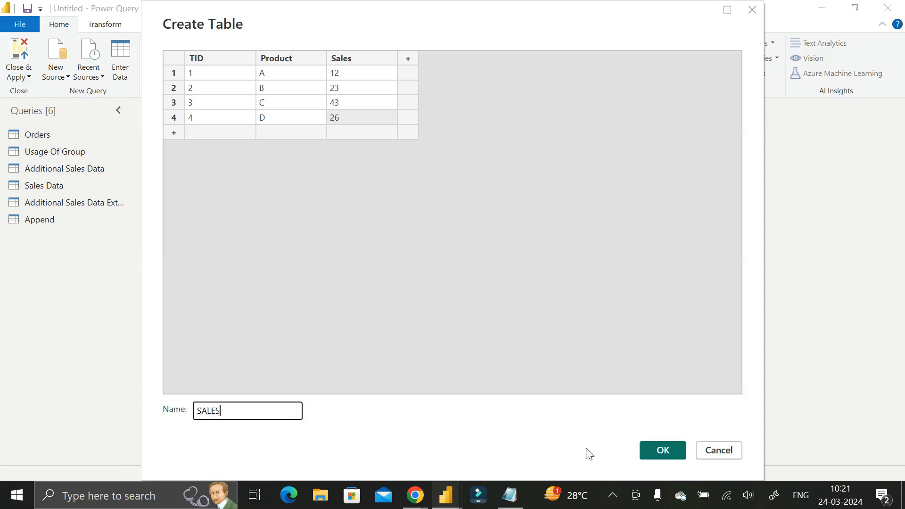
left_click(667, 451)
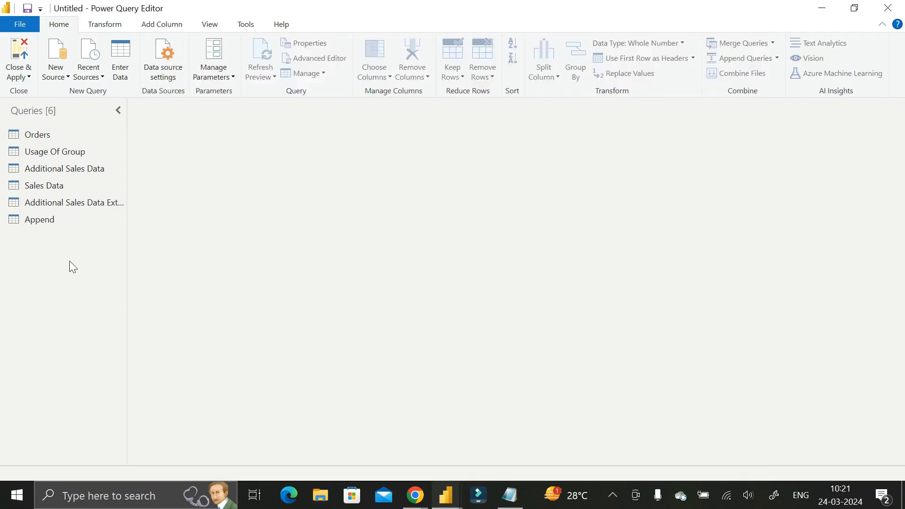
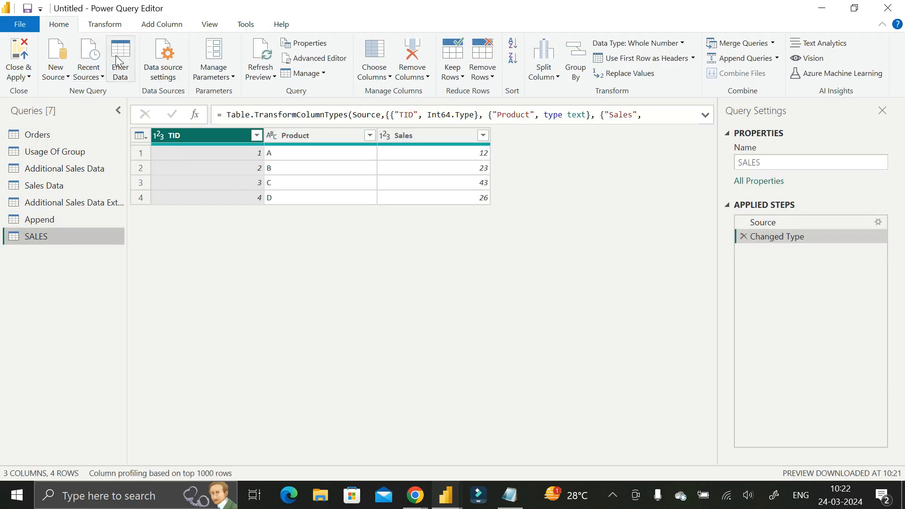
Start a second manually entered table named dISCOUNT, and move its dialog clear of the SALES rows.
left_click(119, 74)
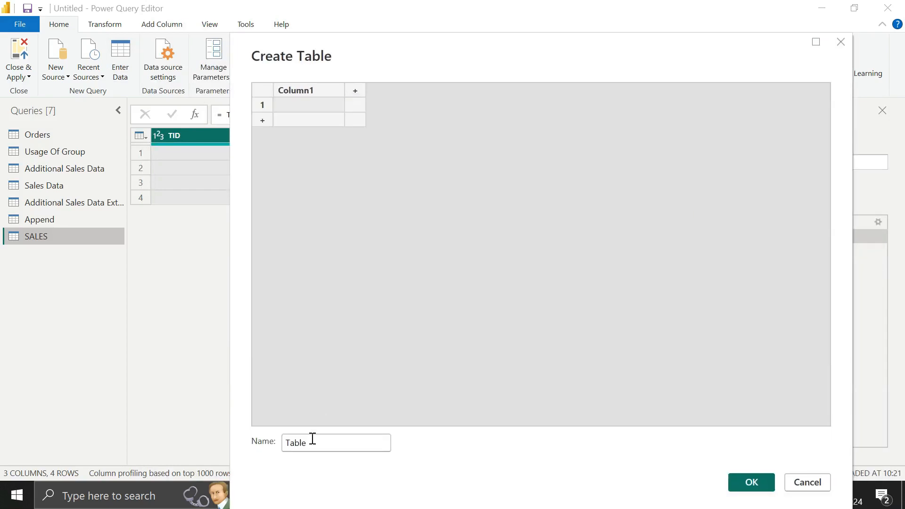
left_click_drag(312, 443, 276, 445)
type("dISC")
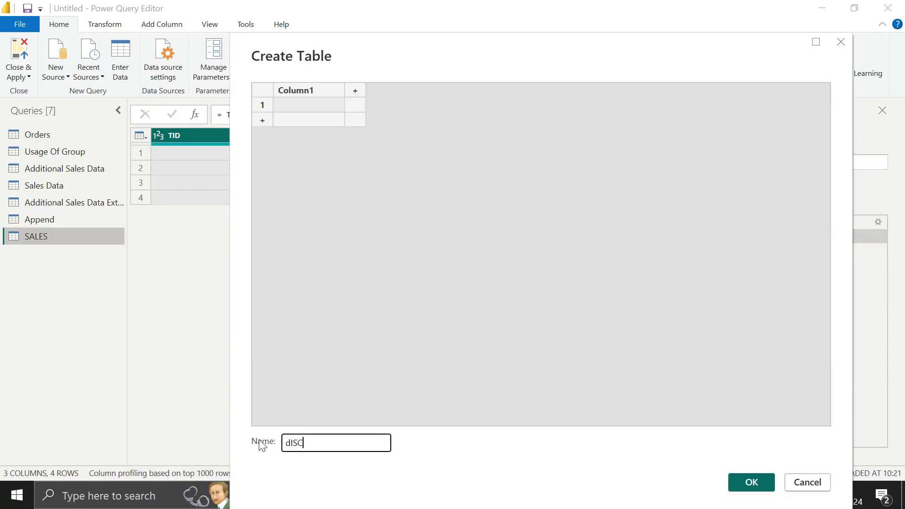
type("OUNT")
left_click_drag(422, 54, 391, 226)
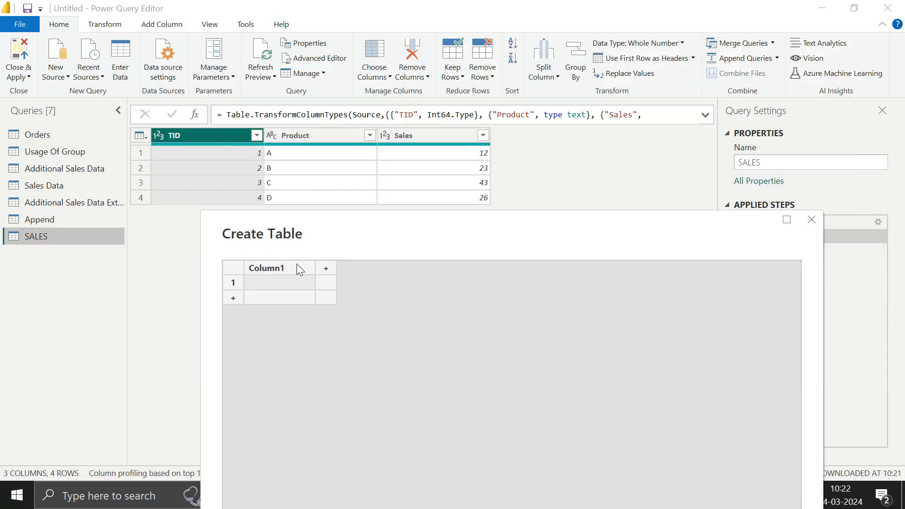
left_click_drag(418, 246, 418, 240)
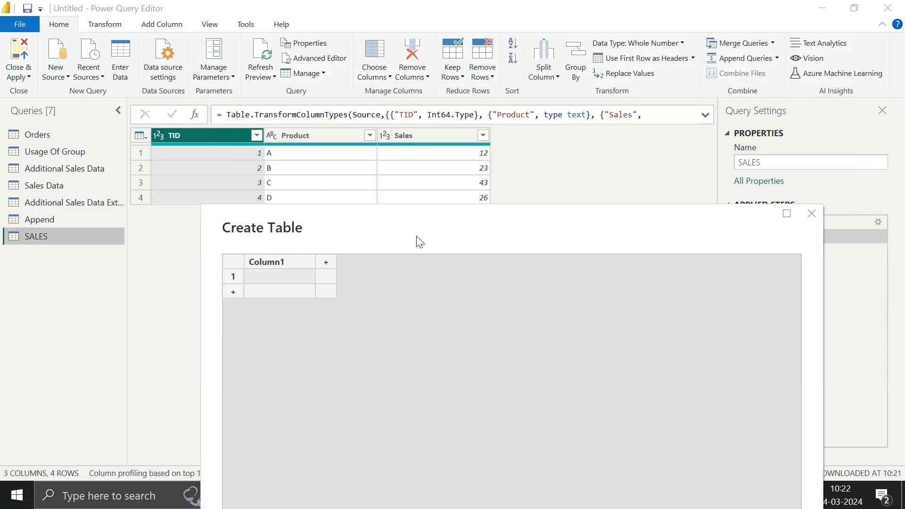
Give the second table two columns named TID and dISCOUNT.
double_click(283, 268)
type("t")
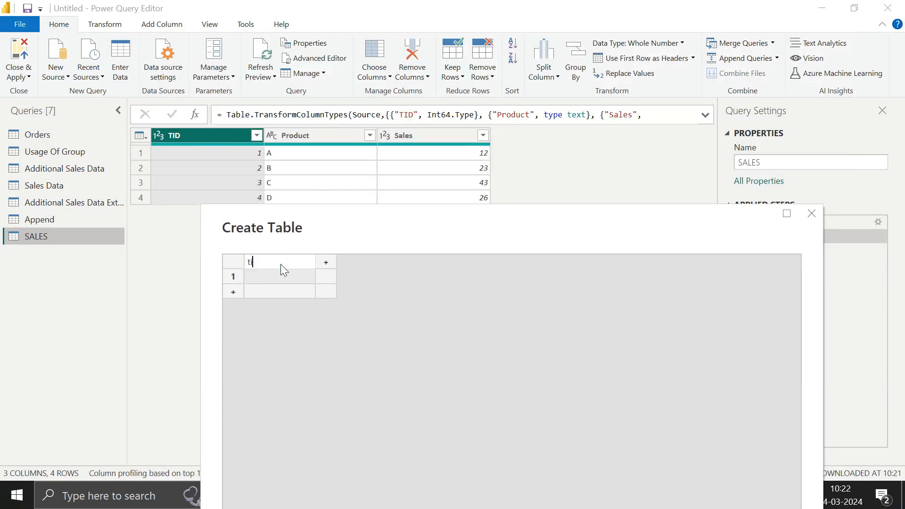
key("BackSpace")
key("BackSpace")
type("TID")
key("Return")
left_click(328, 264)
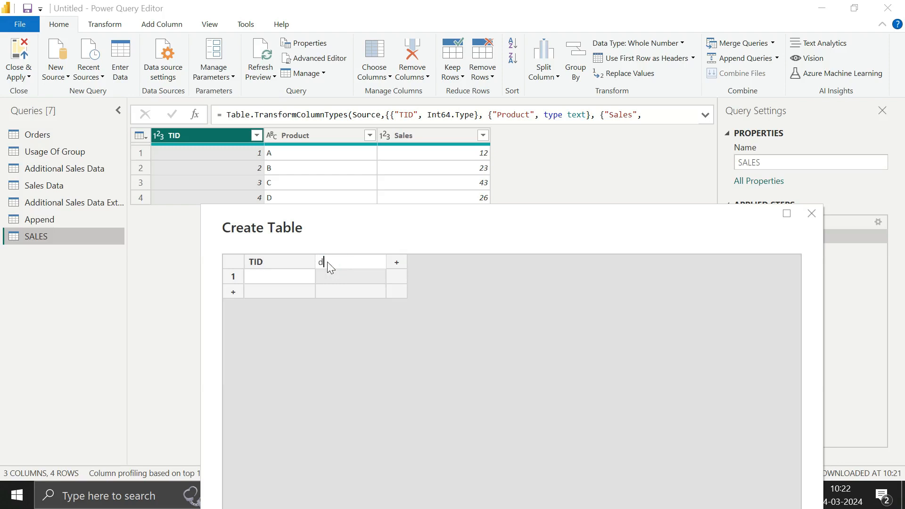
type("dISCOUNT")
Fill the second table's TID column with 1, 2 and 3 in three rows.
left_click(278, 276)
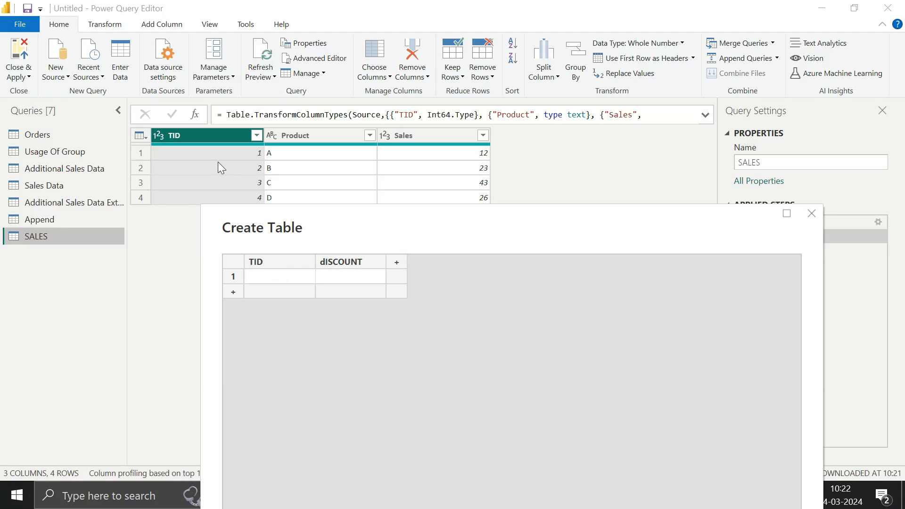
left_click(264, 291)
type("2")
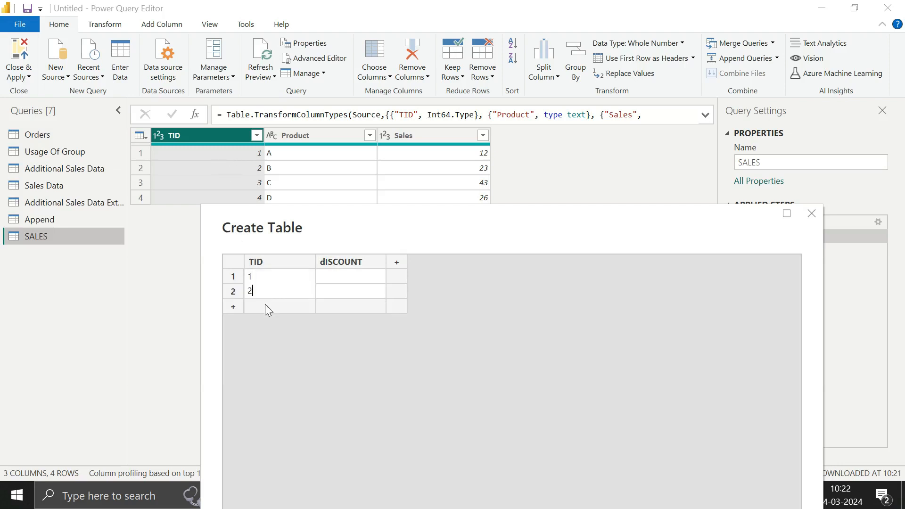
left_click(268, 310)
type("3")
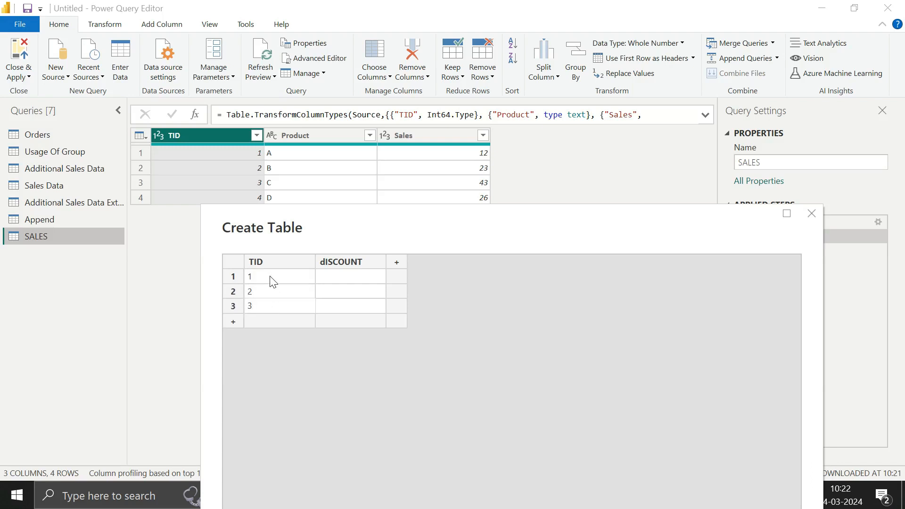
Enter the discount values 0.10, 1.11 and 0.23 for TIDs 1, 2 and 3.
mouse_move(437, 234)
left_mouse_down()
mouse_move(436, 262)
mouse_move(425, 242)
left_mouse_up()
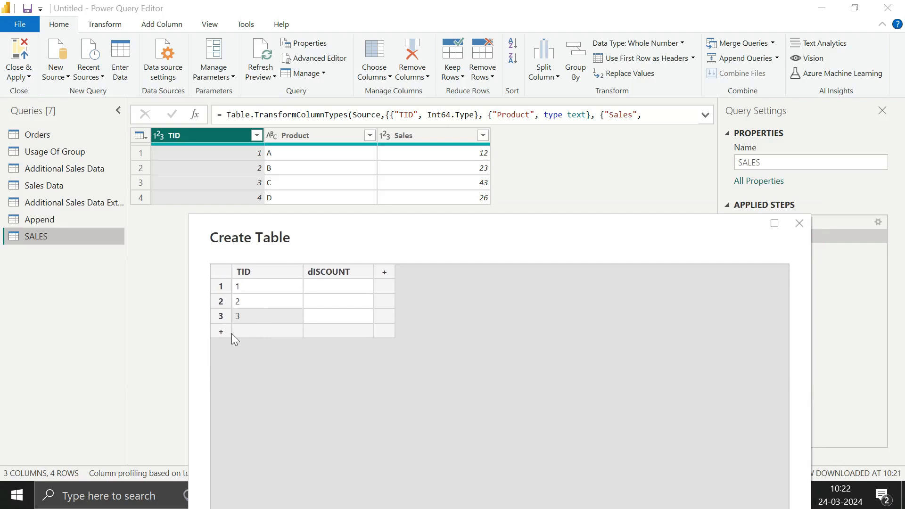
left_click(325, 286)
left_click(325, 287)
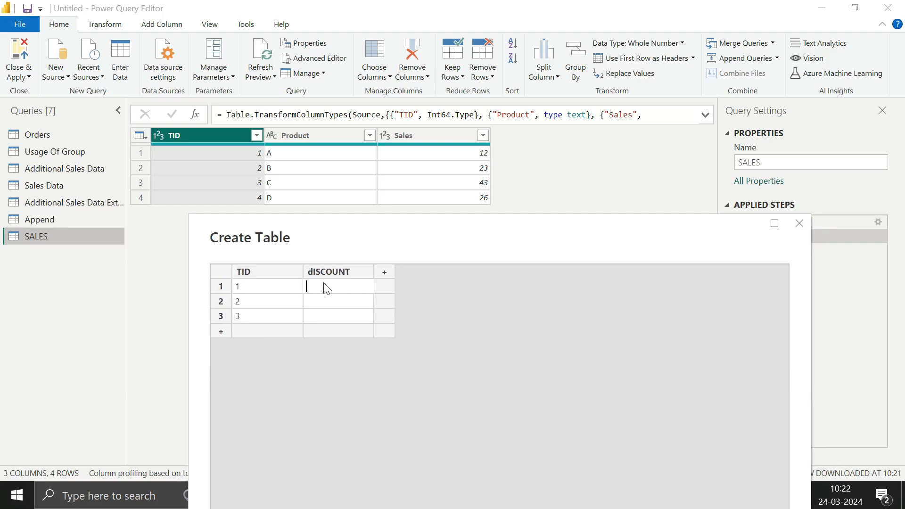
type("0.10")
key("Return")
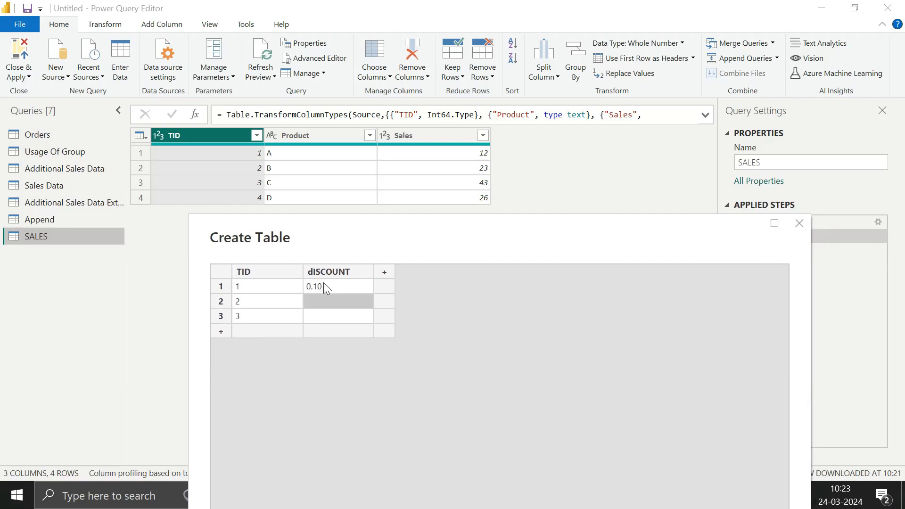
type("1.11")
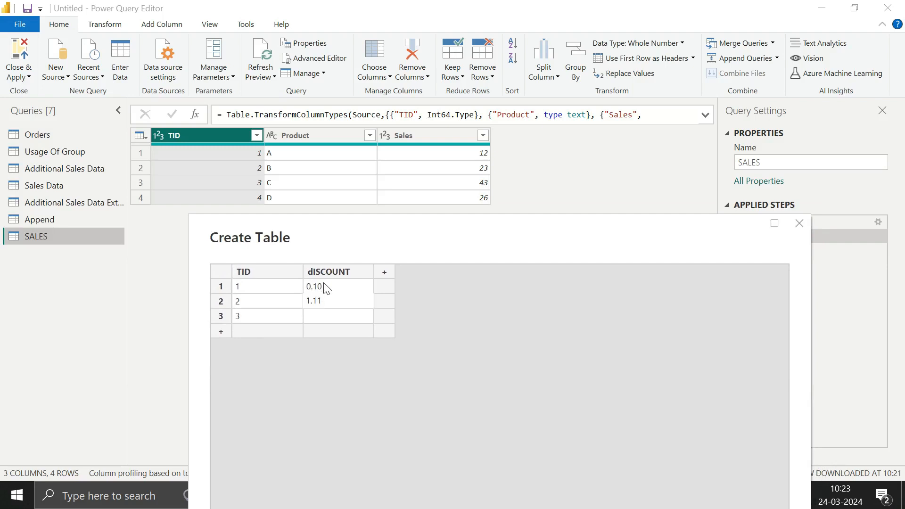
key("Return")
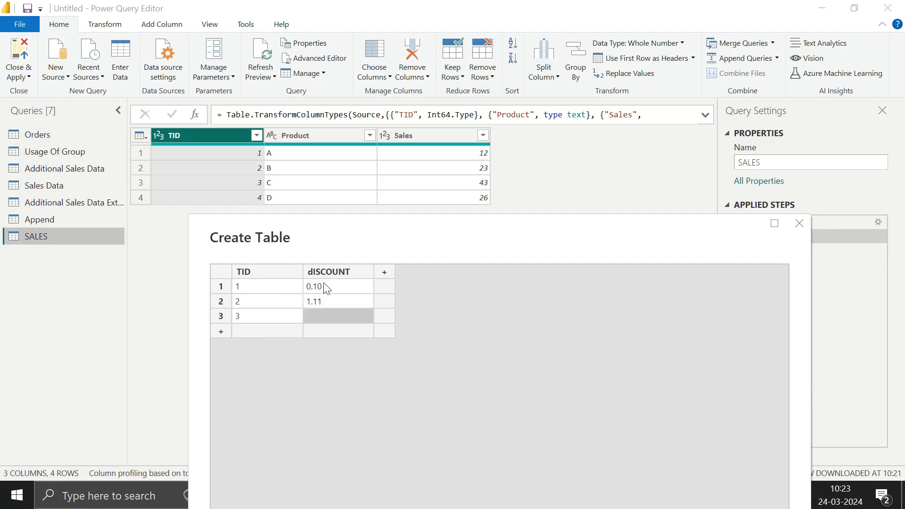
type("0.23")
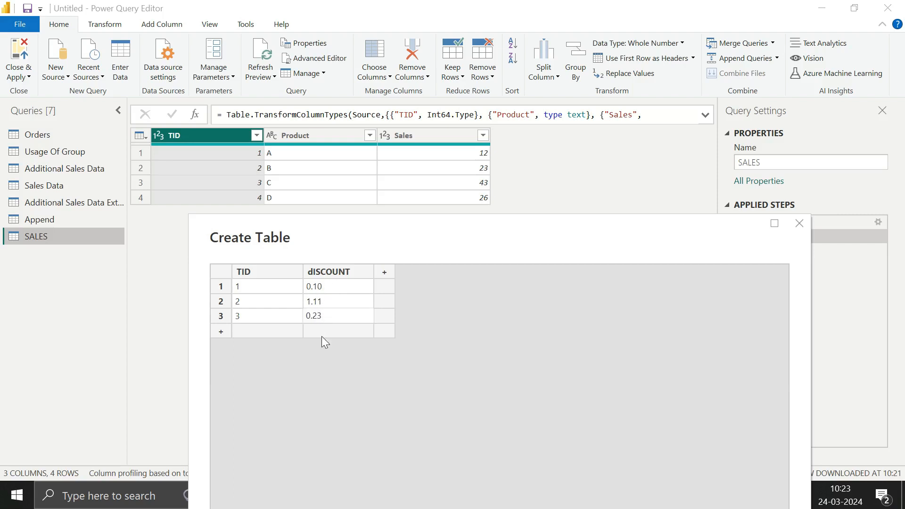
Reposition the table-entry dialog and finish creating the dISCOUNT table.
left_click_drag(402, 246, 522, 186)
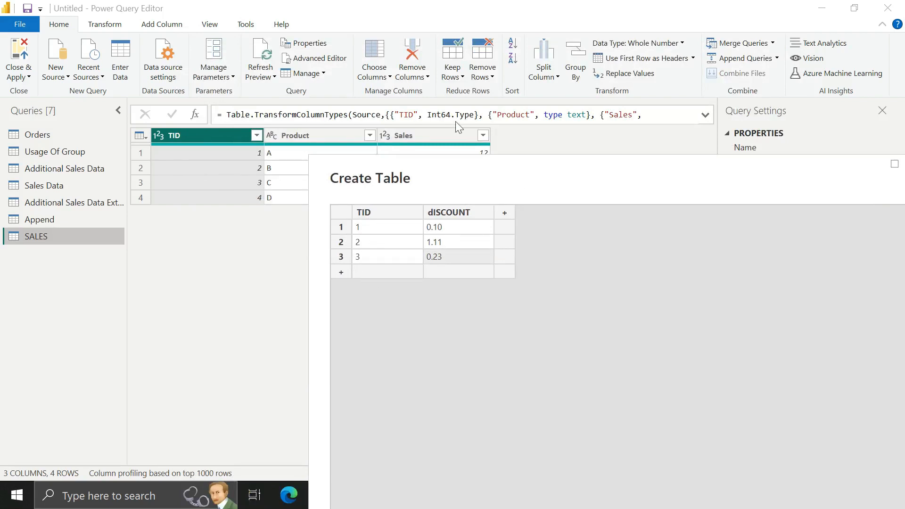
left_click_drag(469, 167, 353, 56)
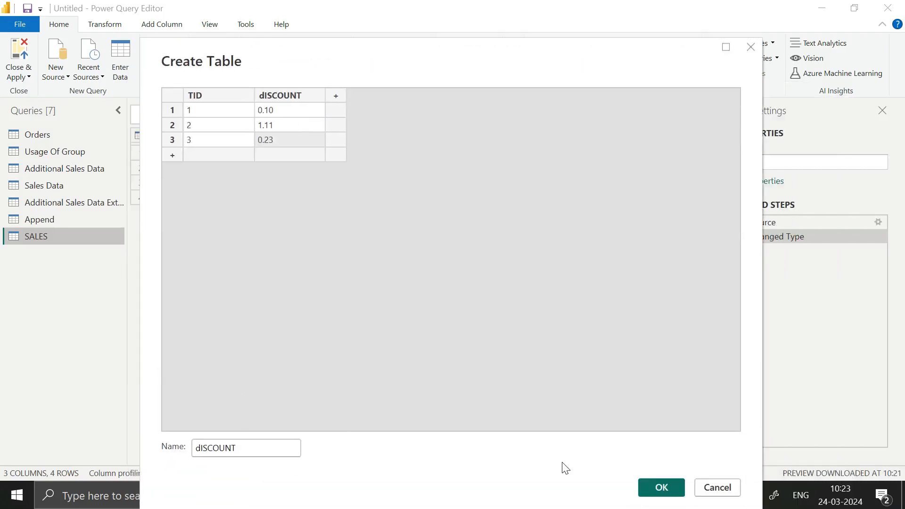
left_click(662, 489)
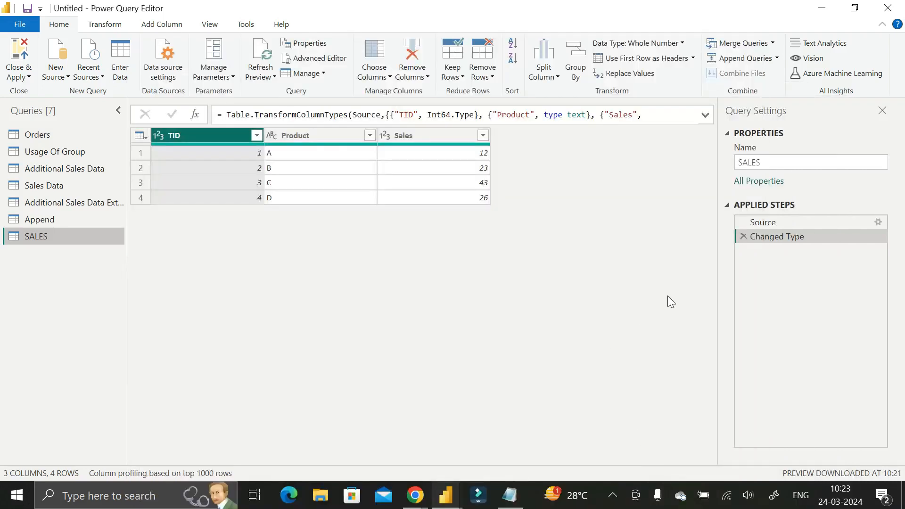
Compare the columns and rows of the SALES and dISCOUNT tables, looking at their shared TID column.
left_click(54, 236)
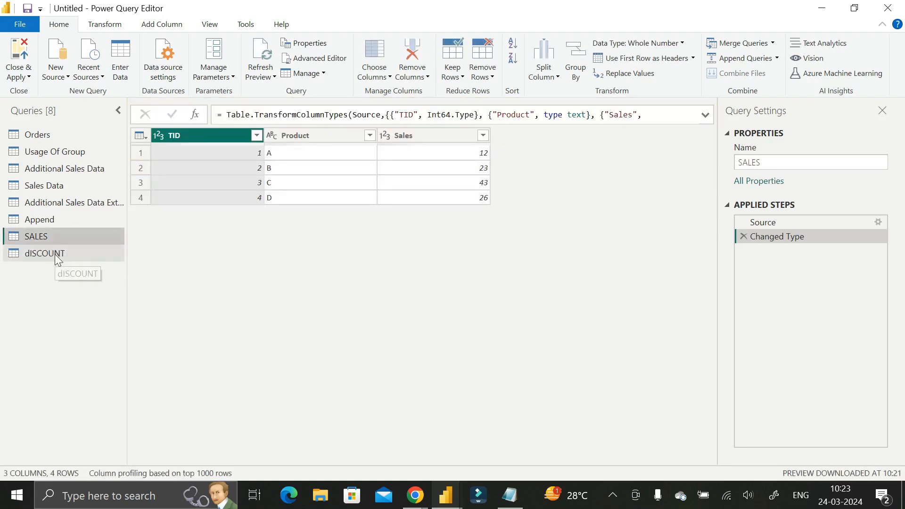
left_click(54, 253)
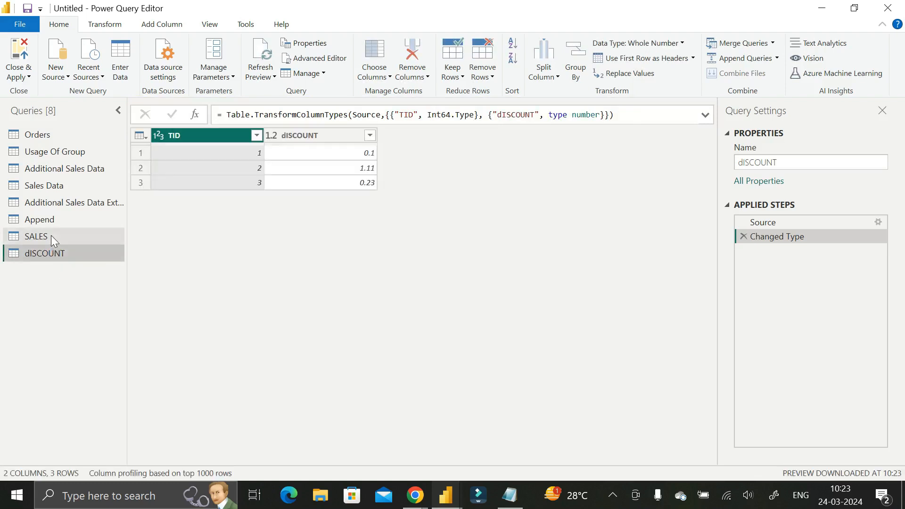
left_click(51, 236)
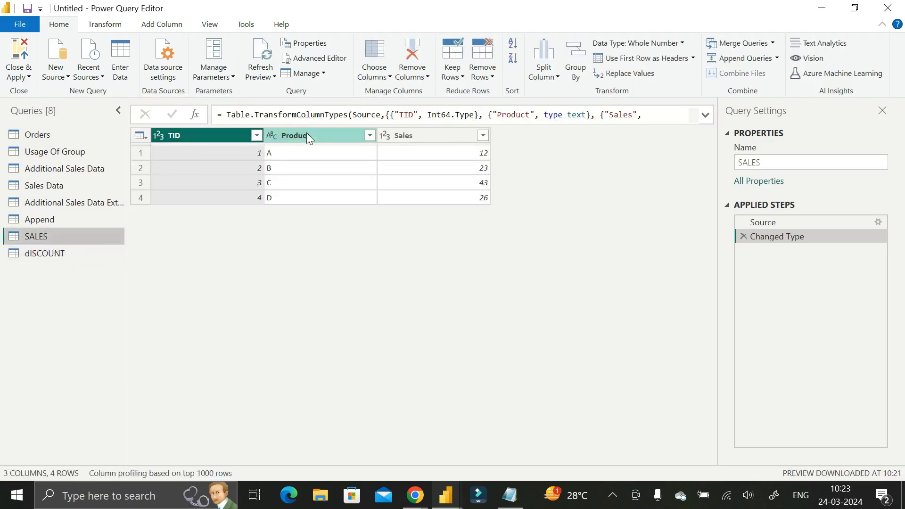
left_click(61, 253)
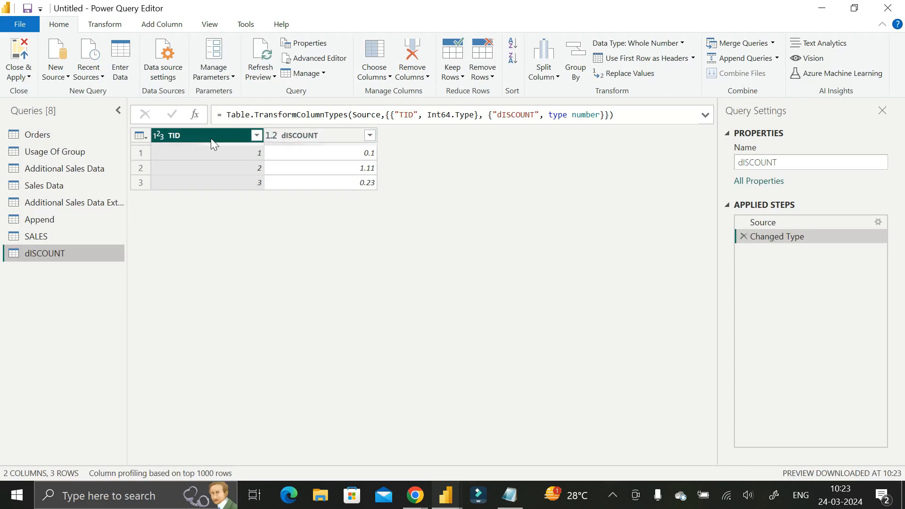
left_click(64, 236)
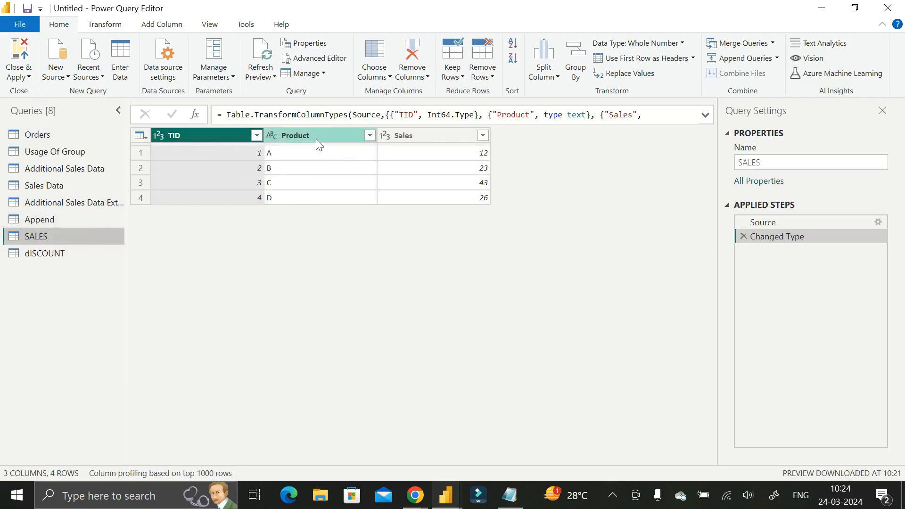
left_click(43, 254)
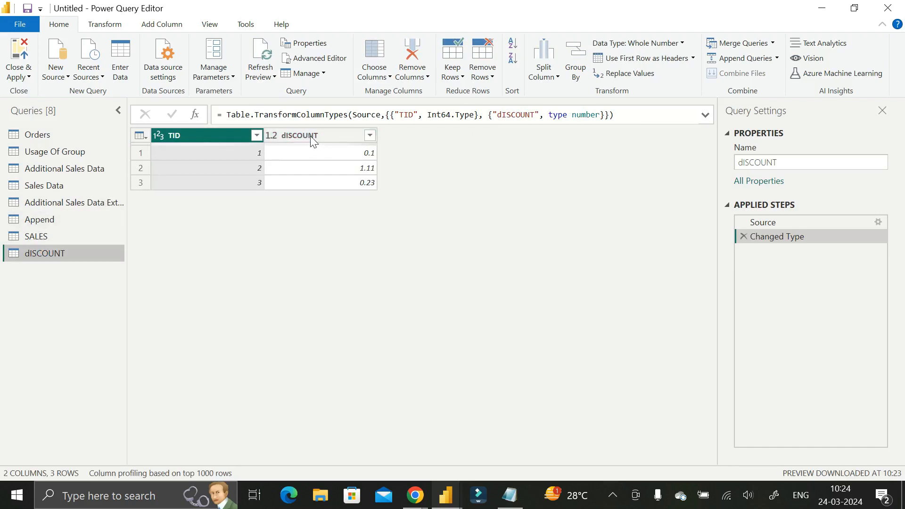
left_click(81, 236)
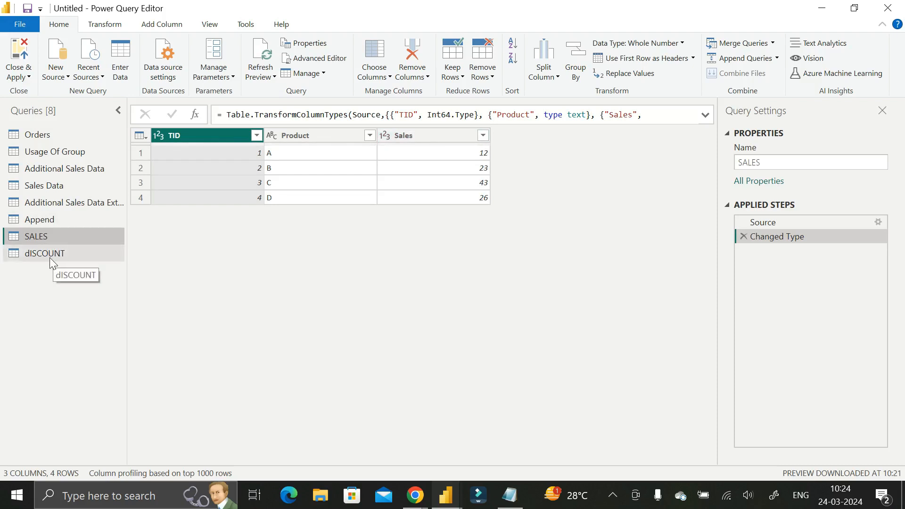
Start merging SALES as a new query, with dISCOUNT as the second table.
left_click(774, 44)
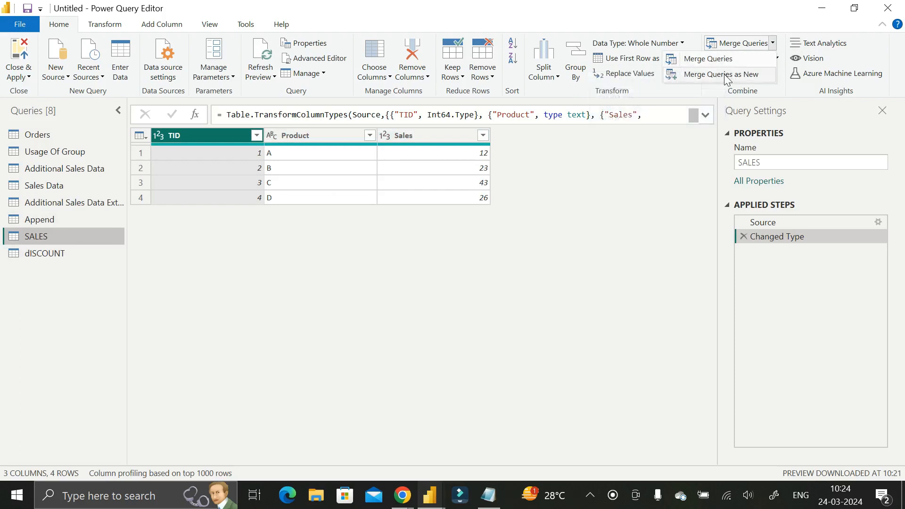
left_click(727, 75)
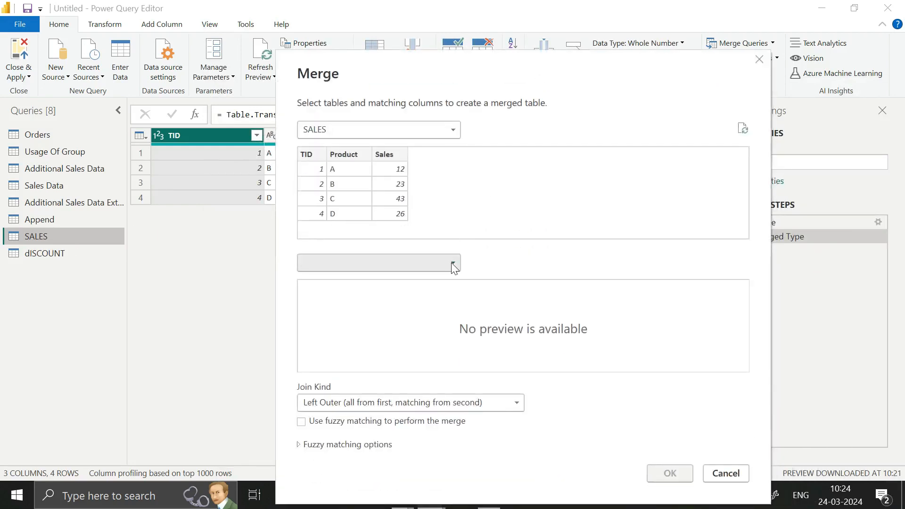
left_click(455, 267)
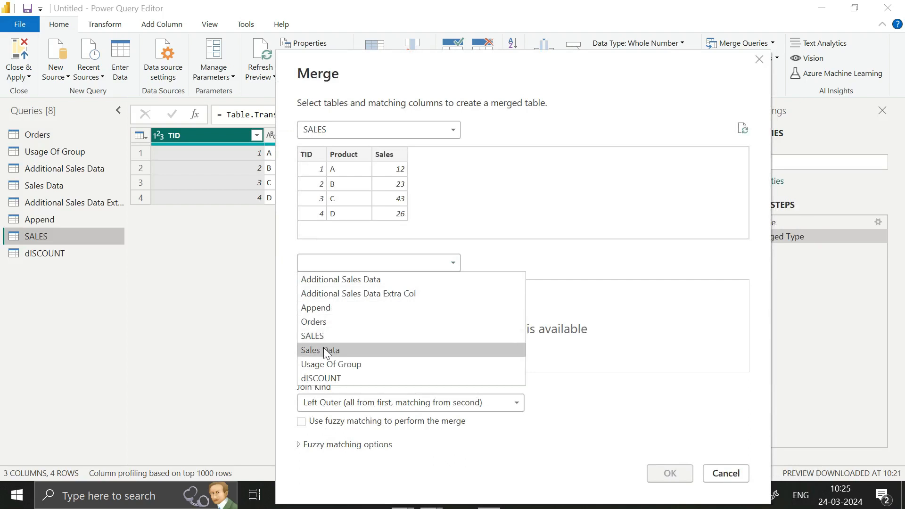
left_click(329, 377)
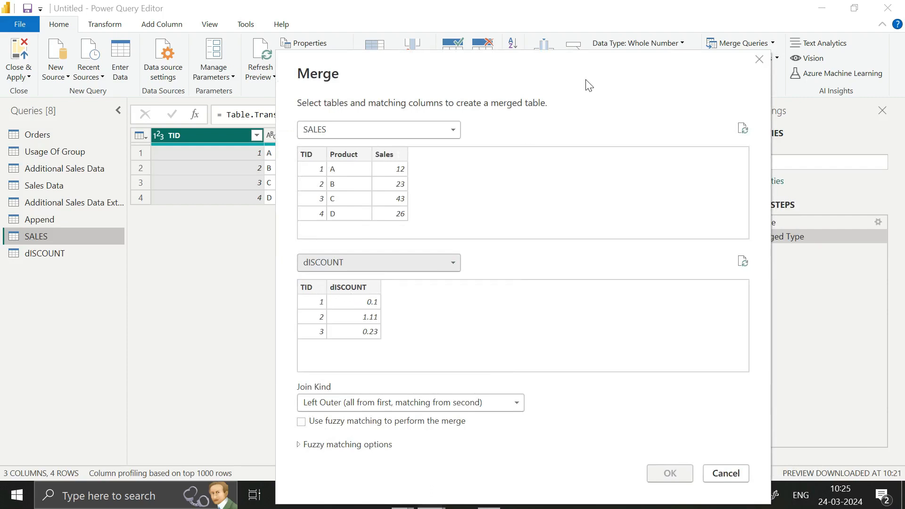
left_click_drag(587, 84, 584, 61)
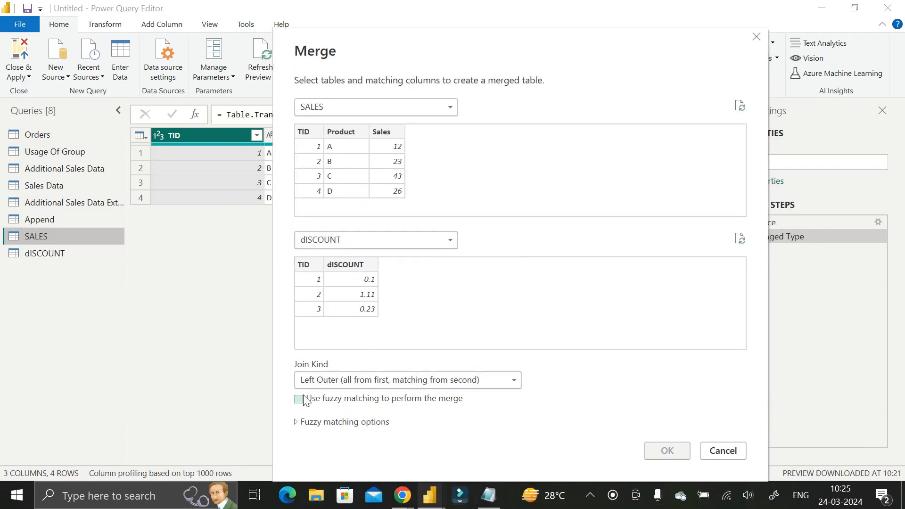
Merge the two tables with an Inner join (only matching rows), matching on the TID column in both.
left_click(468, 383)
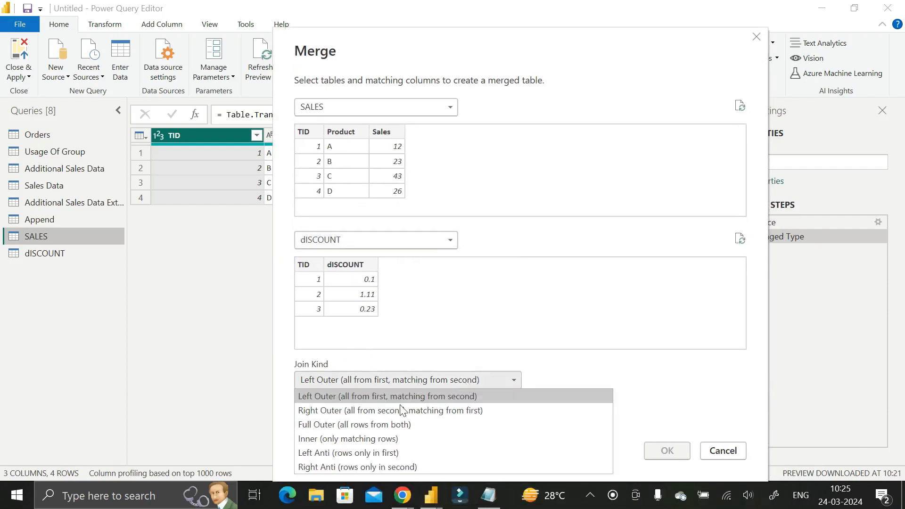
left_click(370, 440)
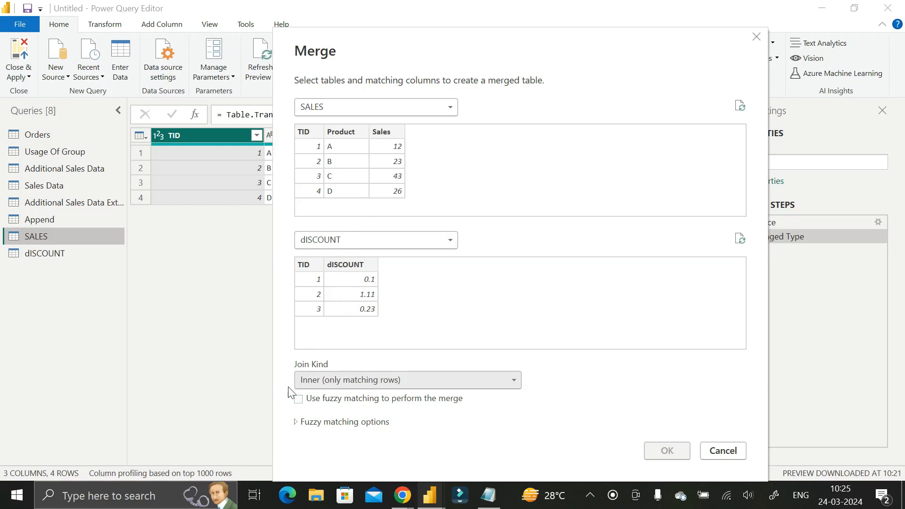
left_click(313, 264)
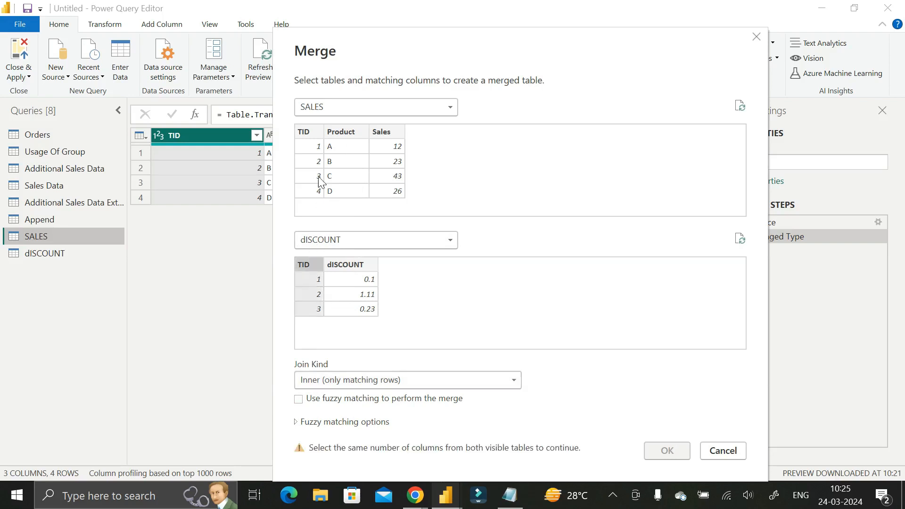
left_click(313, 134)
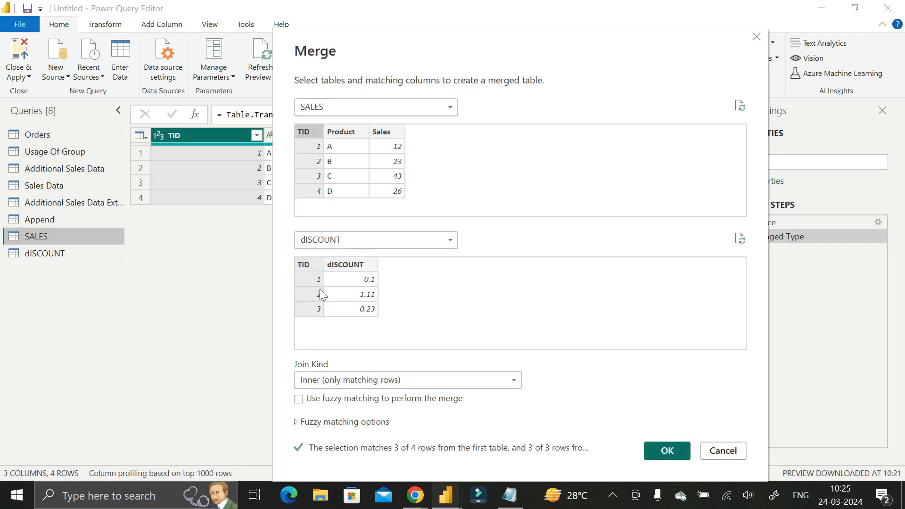
left_click(667, 451)
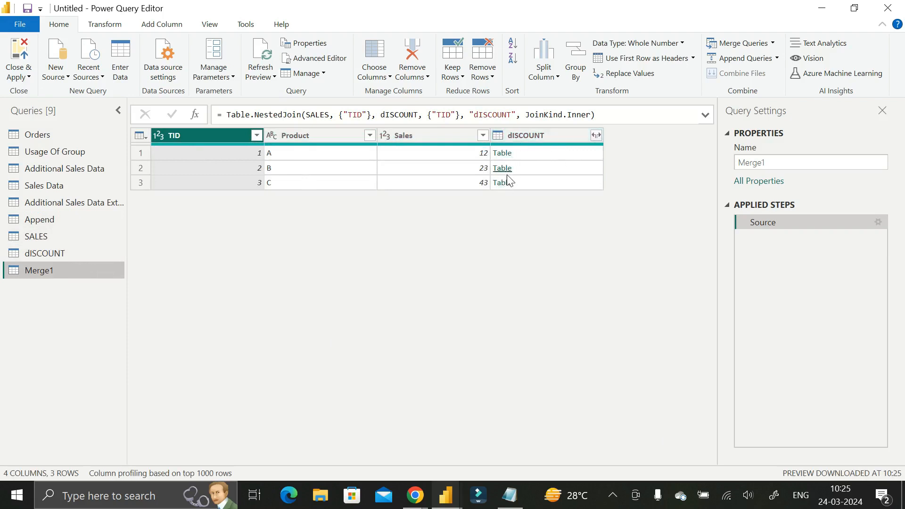
Expand the nested dISCOUNT column of the merged query to include only its dISCOUNT field, leaving out TID.
left_click(596, 134)
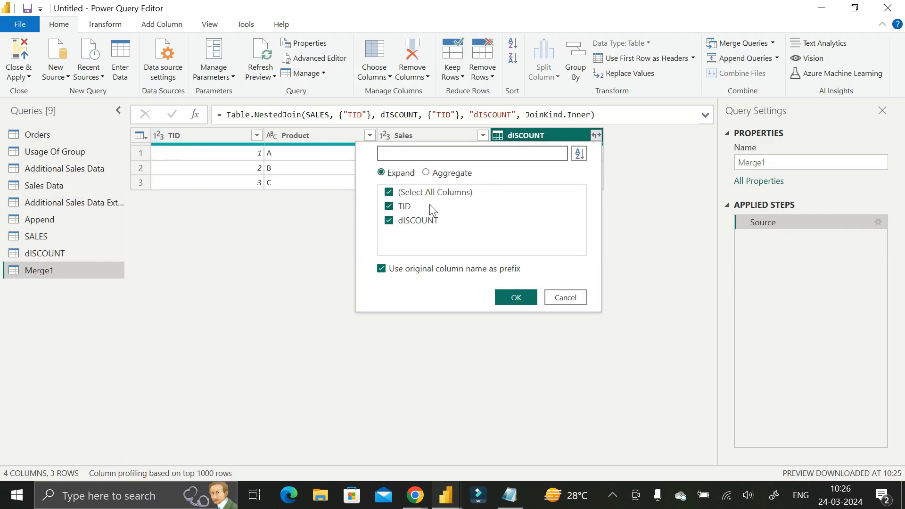
left_click(392, 208)
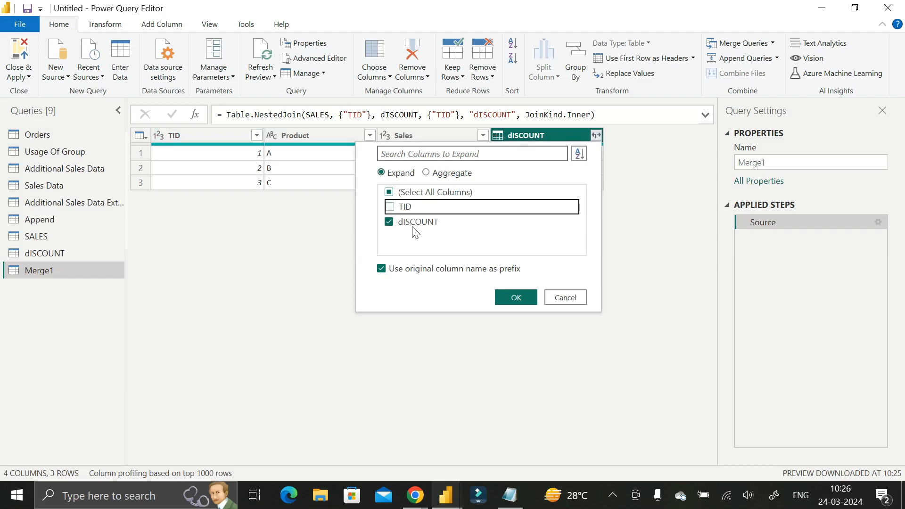
left_click(515, 299)
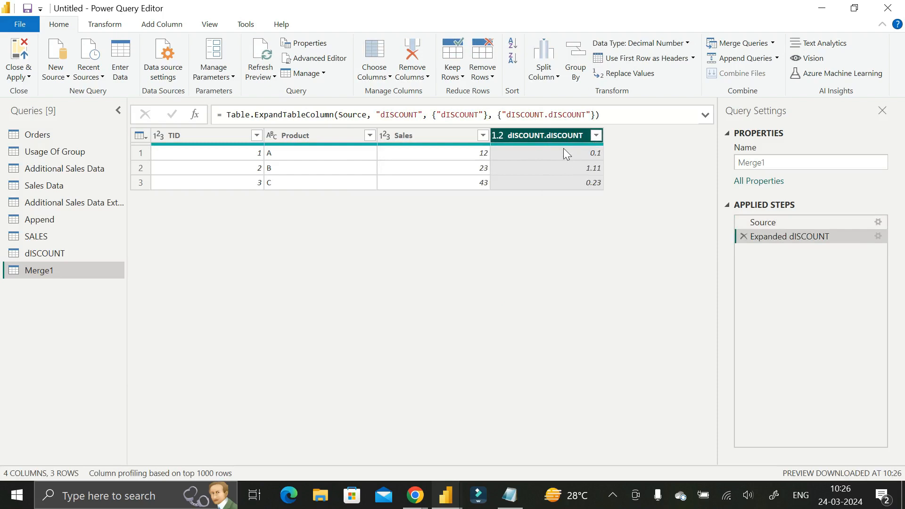
Rename the expanded dISCOUNT.dISCOUNT column to dISCOUNT.
double_click(539, 136)
left_click(549, 136)
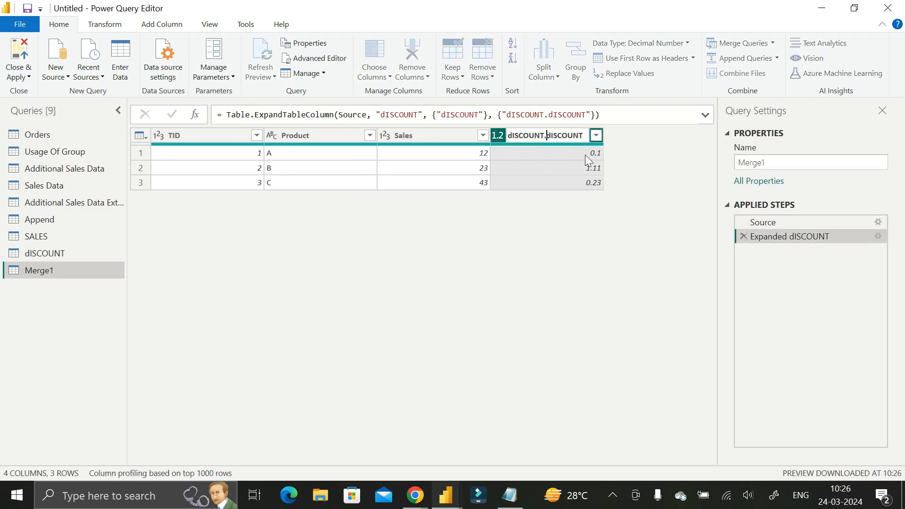
key("BackSpace")
key("BackSpace")
key("BackSpace")
key("BackSpace")
key("BackSpace")
key("BackSpace")
key("BackSpace")
key("BackSpace")
key("BackSpace")
key("Return")
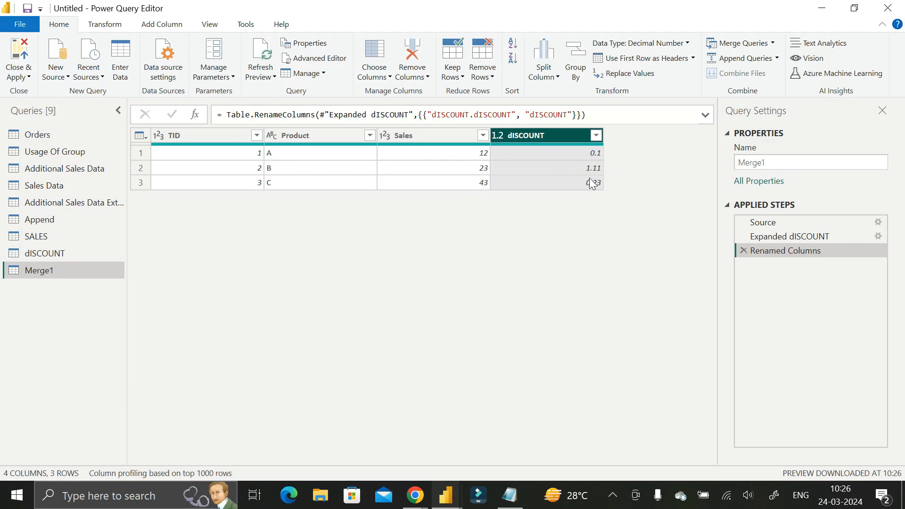
Compare the merged rows with the SALES table and review the column selection of the expand step.
left_click(785, 237)
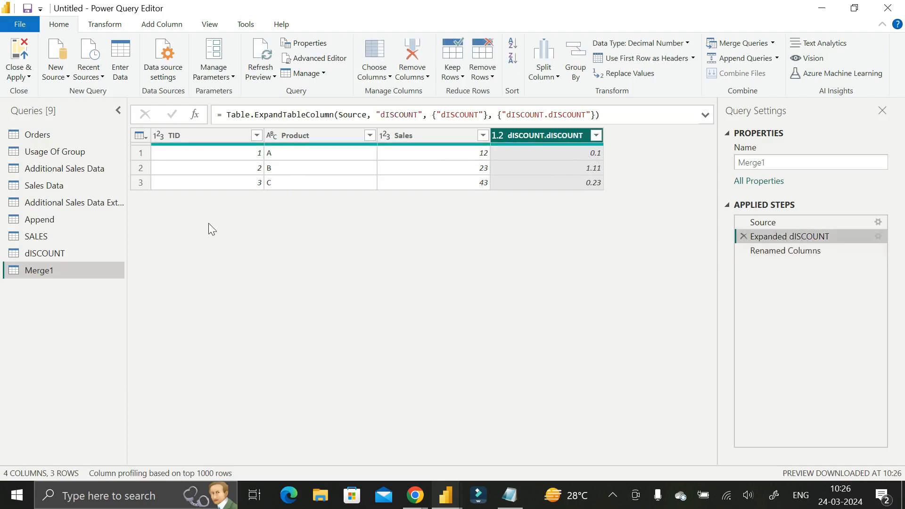
left_click(49, 236)
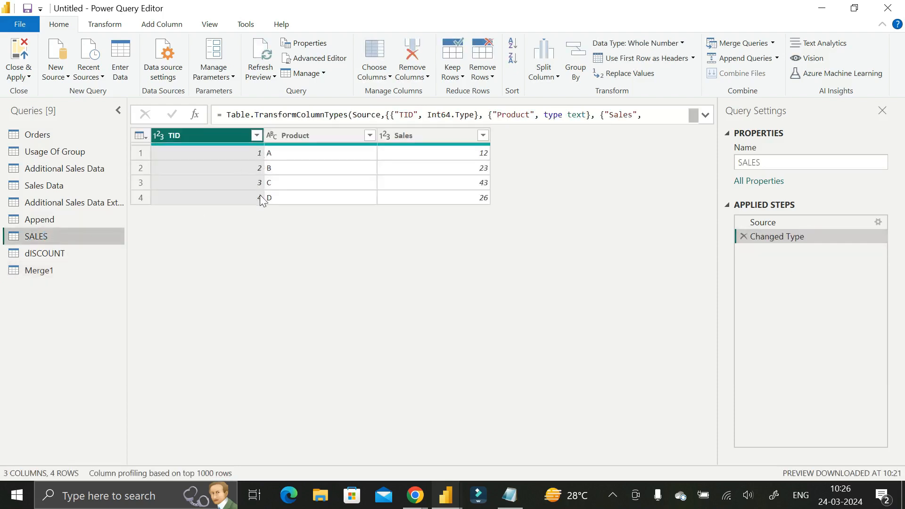
left_click(61, 267)
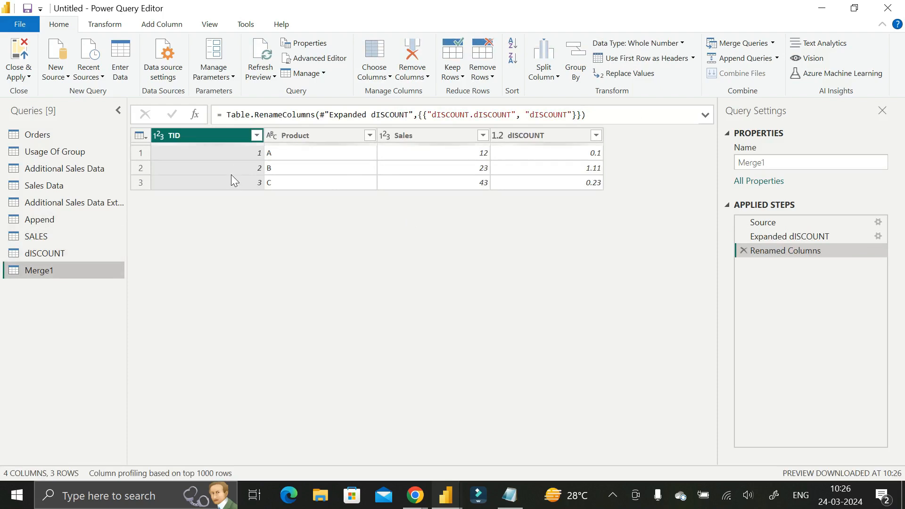
left_click(878, 236)
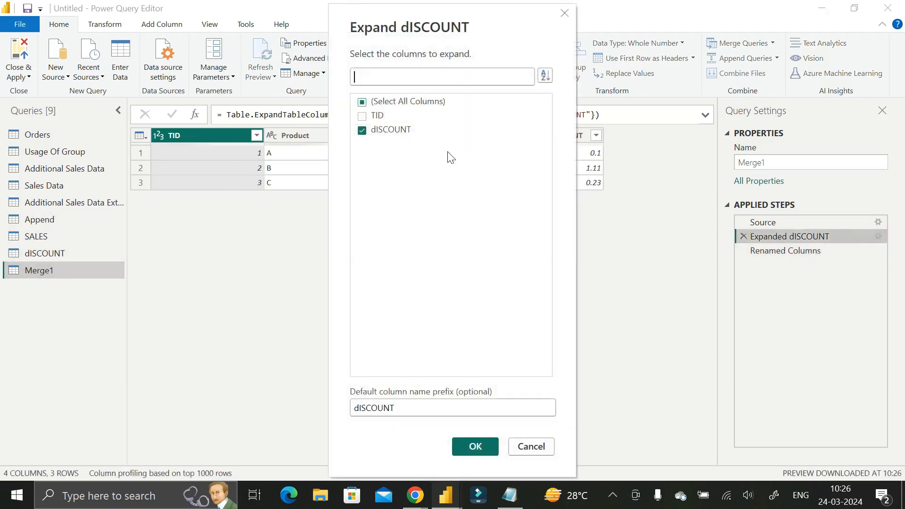
left_click(545, 447)
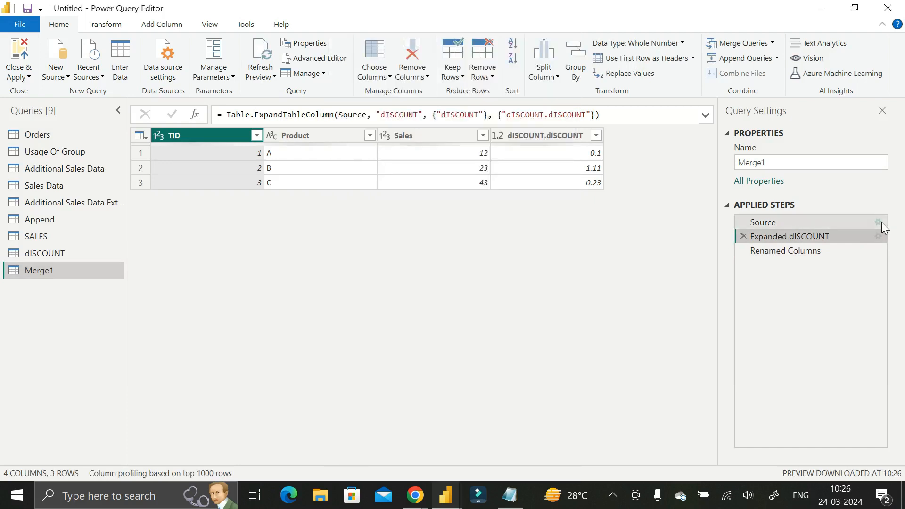
Change the merge's join kind to Full Outer (all rows from both), and compare the final result with the dISCOUNT table.
left_click(879, 222)
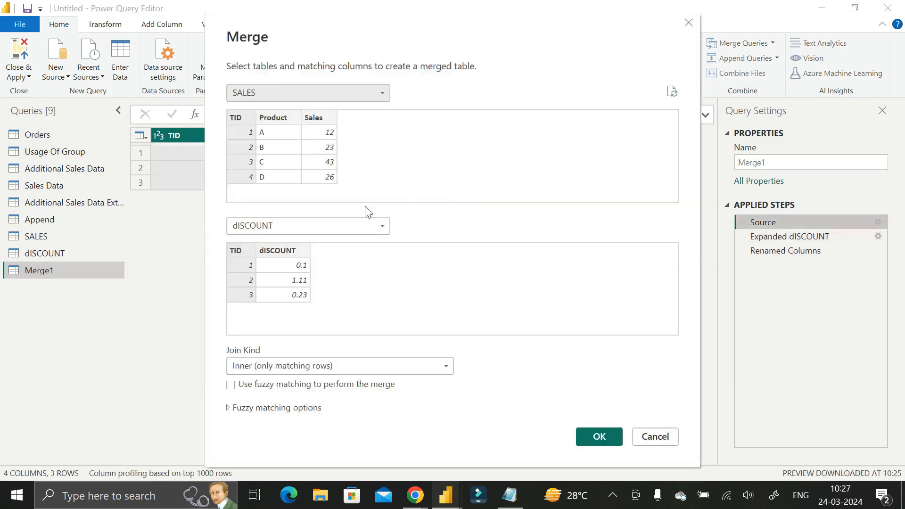
left_click(397, 366)
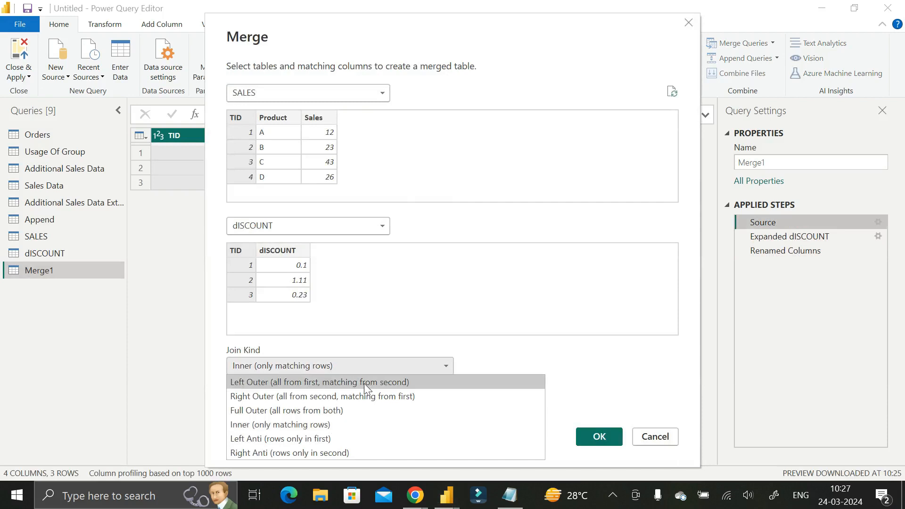
left_click(322, 408)
left_click(596, 438)
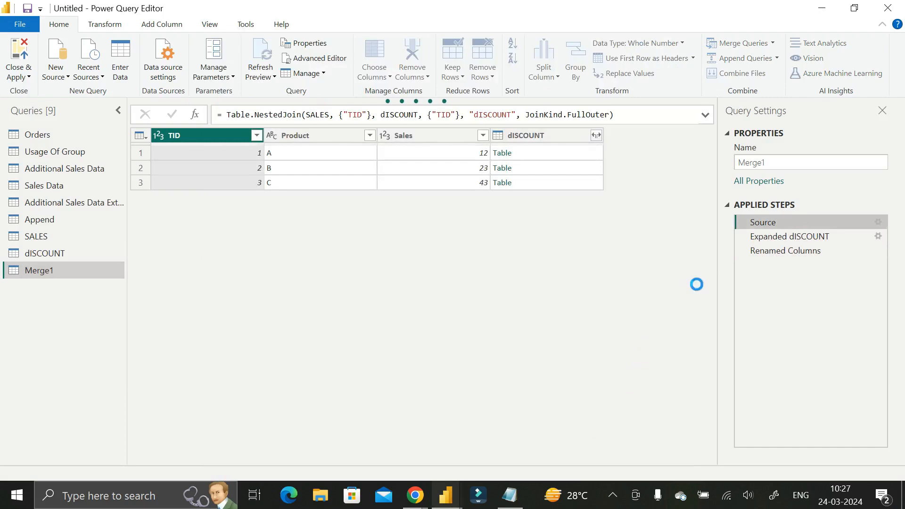
left_click(791, 250)
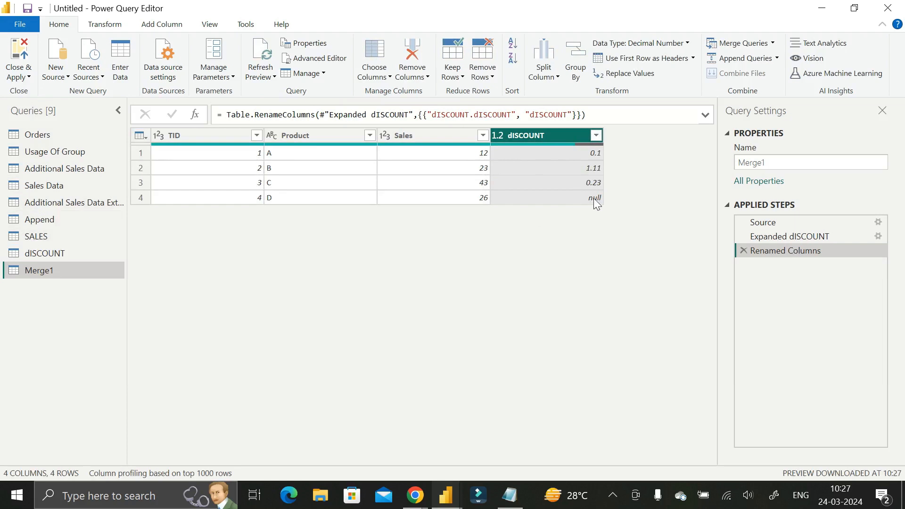
left_click(47, 253)
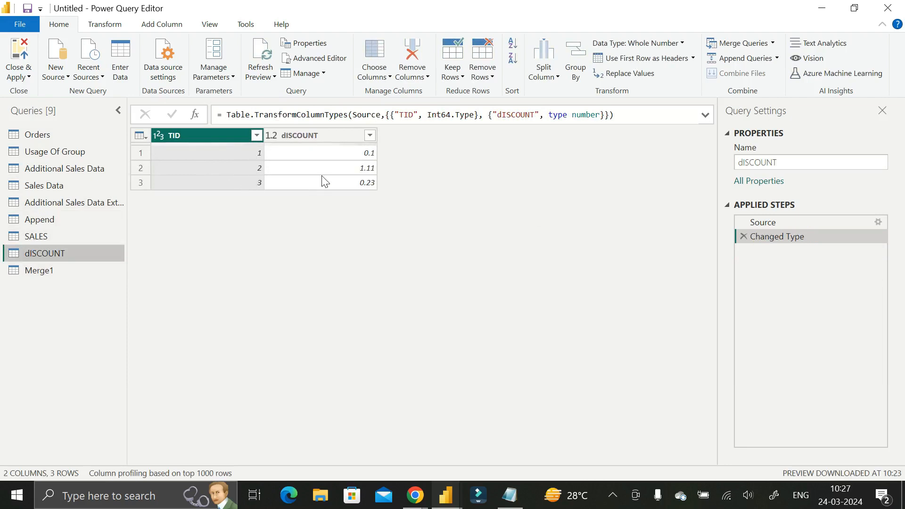
Review the options for merging and appending queries, including the variants that create a new query, from the Merge1 query.
left_click(50, 269)
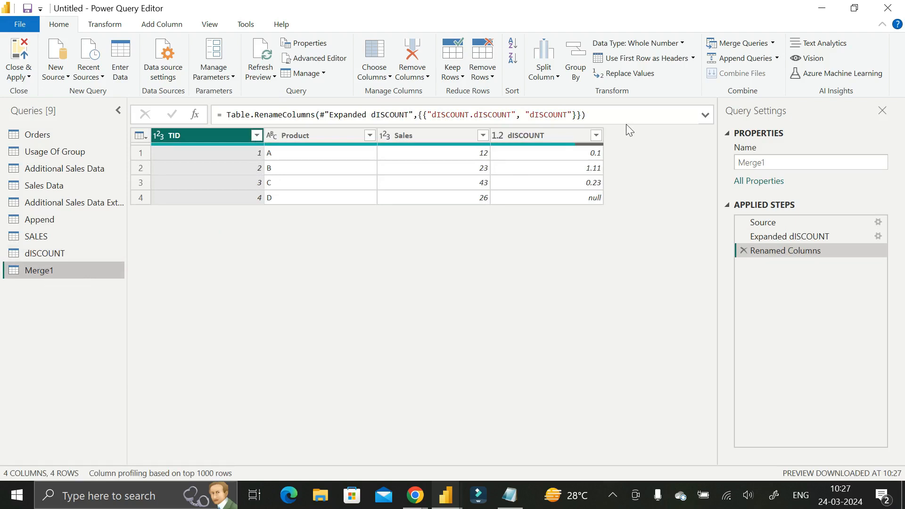
left_click(769, 44)
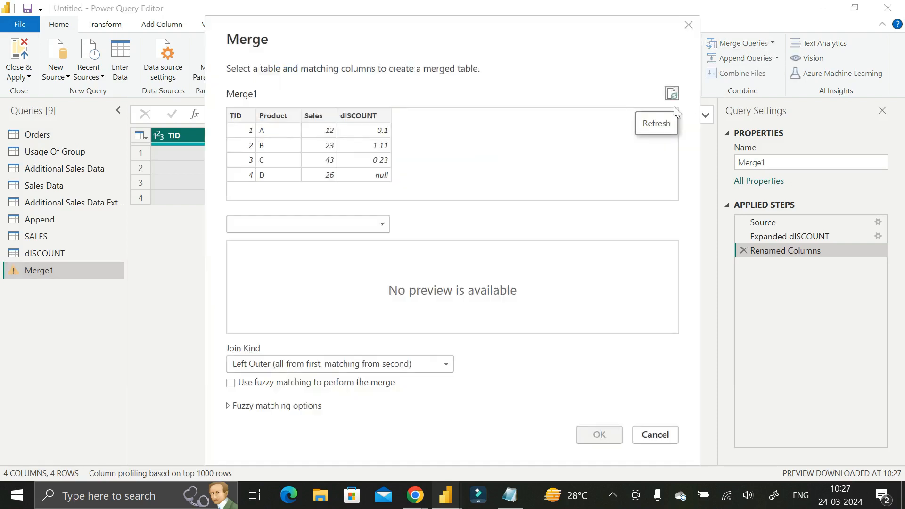
left_click(690, 26)
left_click(773, 43)
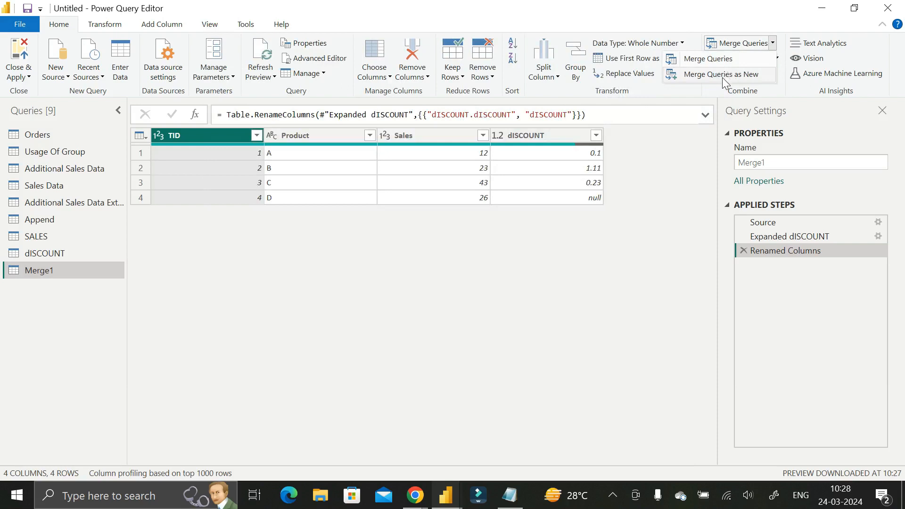
left_click(696, 146)
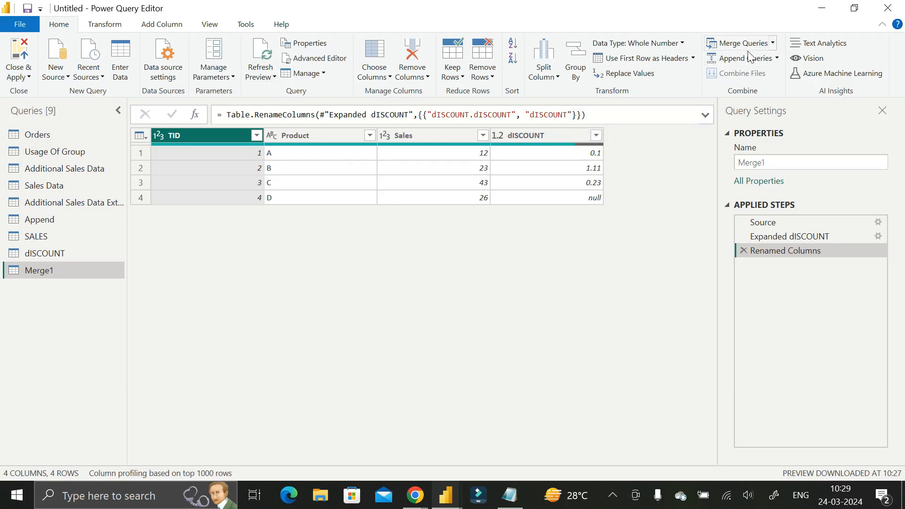
left_click(773, 42)
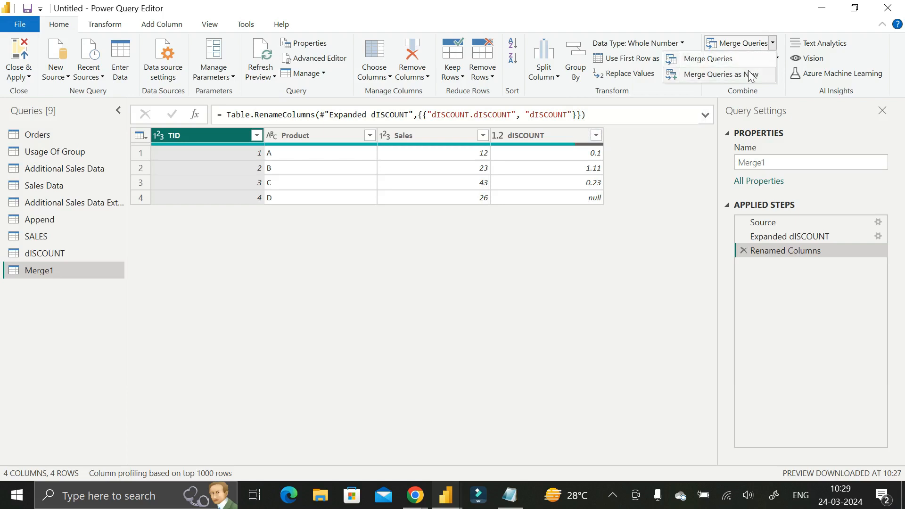
left_click(776, 10)
left_click(777, 58)
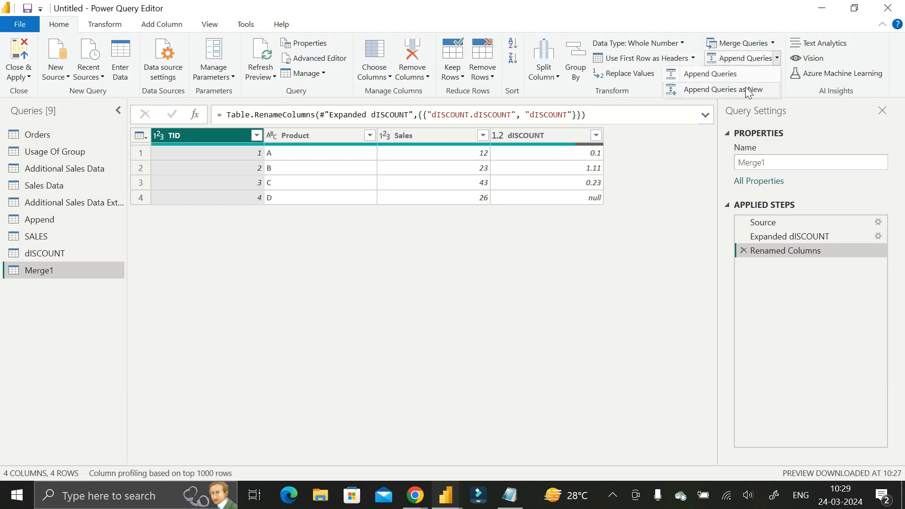
left_click(771, 22)
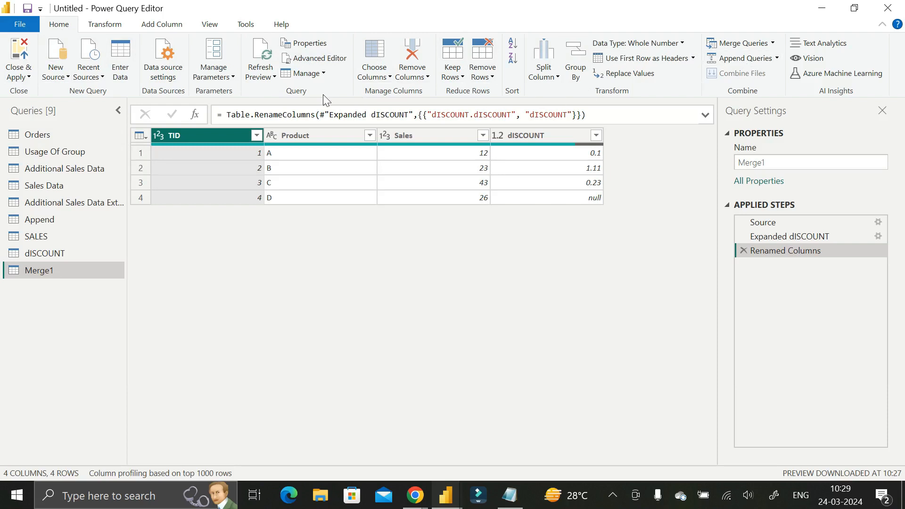
Compare the commands that transform existing columns with those that add new columns to the merged query.
left_click(106, 27)
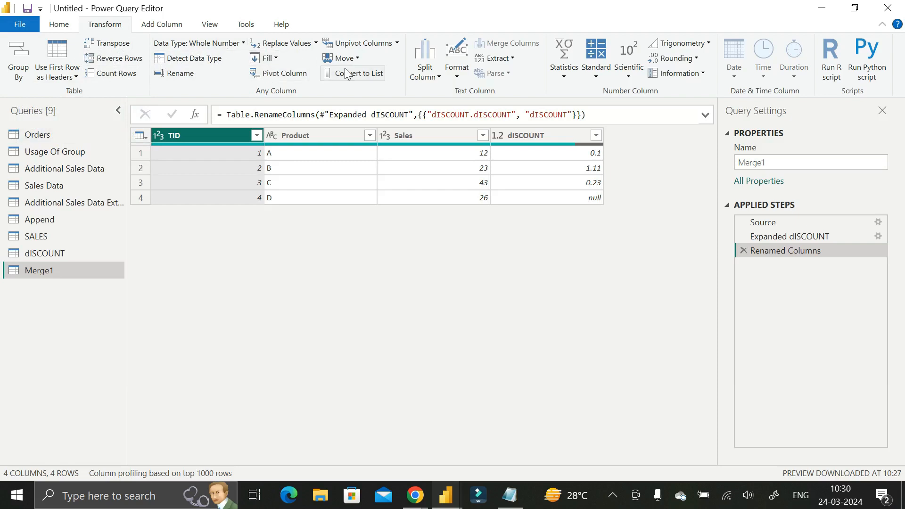
left_click(161, 26)
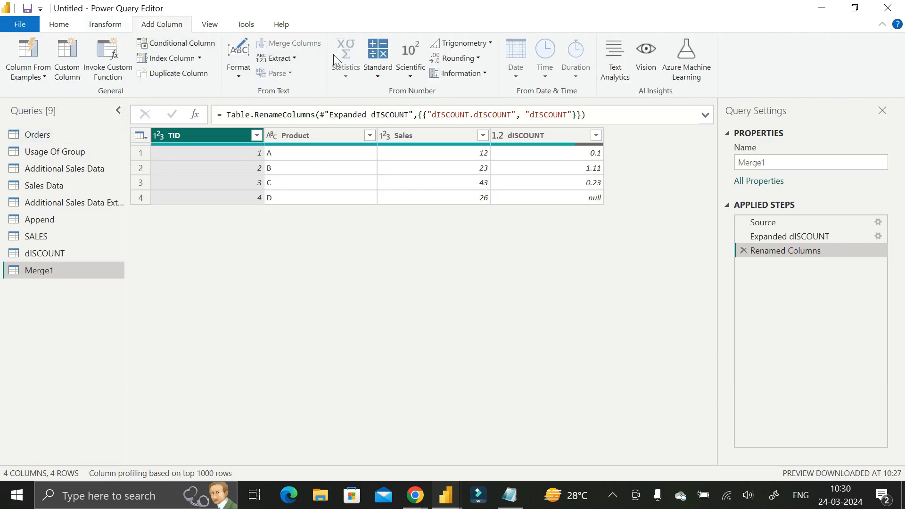
left_click(115, 27)
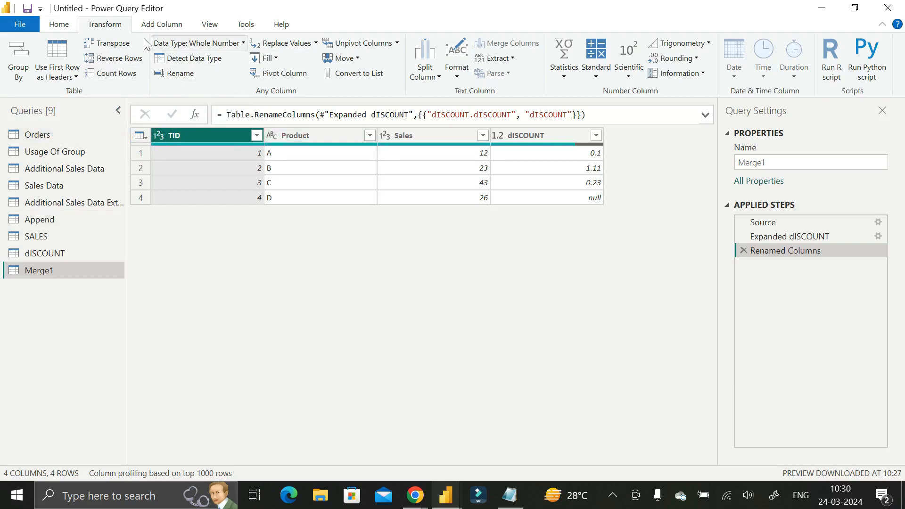
left_click(59, 26)
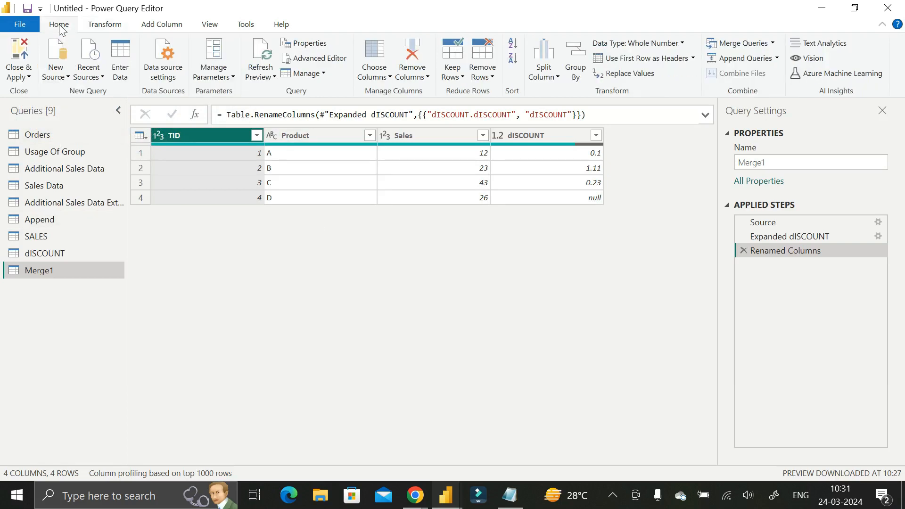
left_click(104, 26)
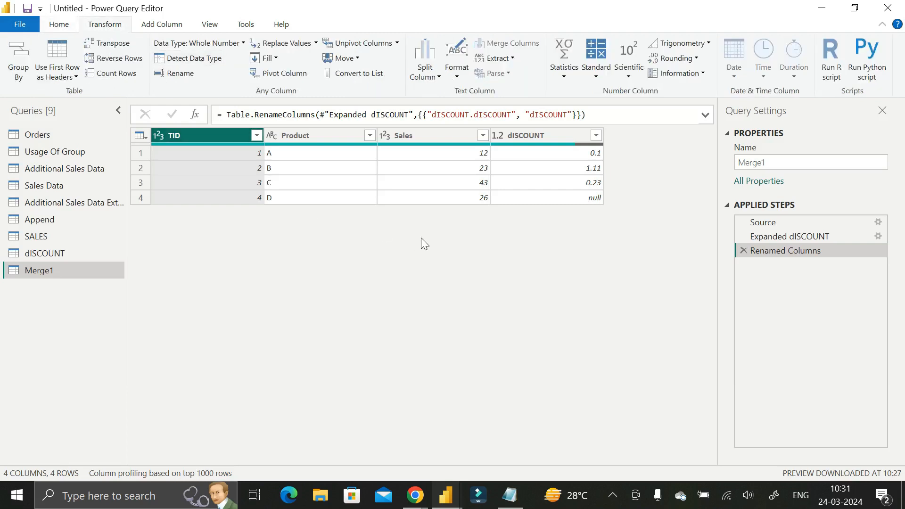
Format the Product column of the Merge1 query as lowercase, followed by an uppercase conversion.
left_click(304, 138)
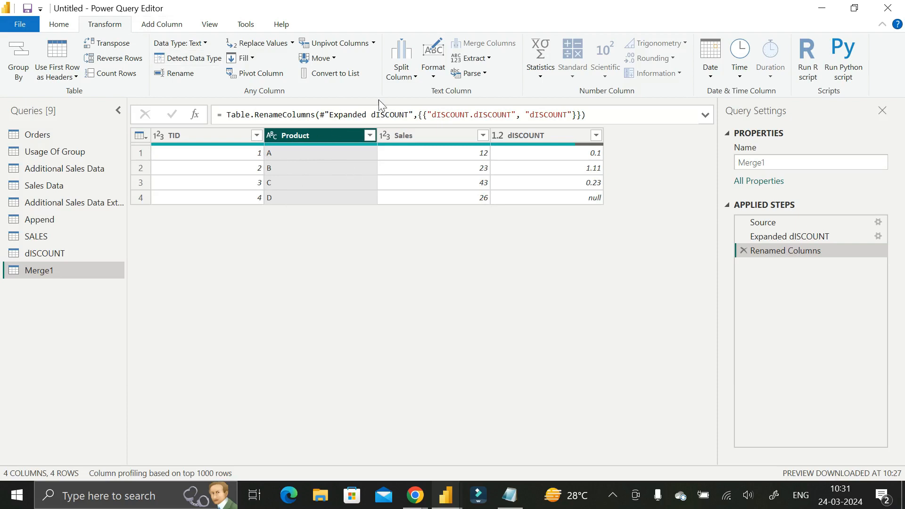
left_click(436, 81)
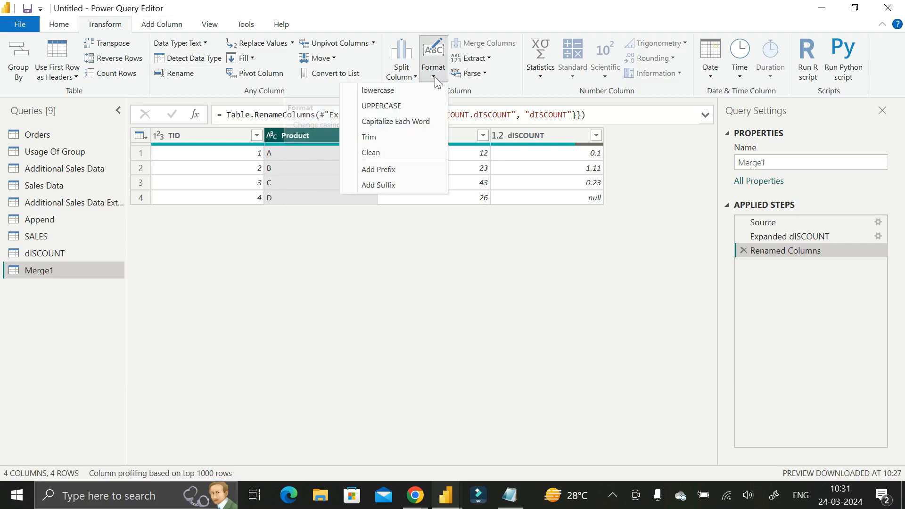
left_click(397, 90)
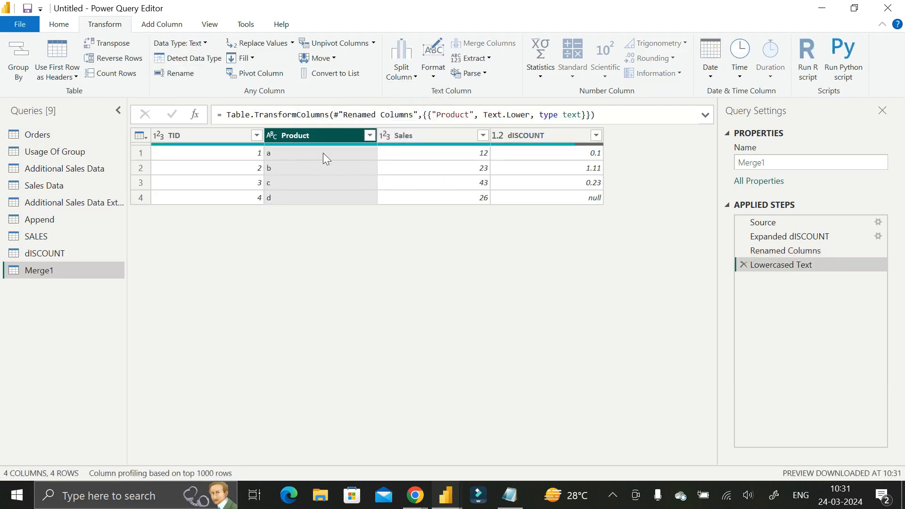
left_click(434, 70)
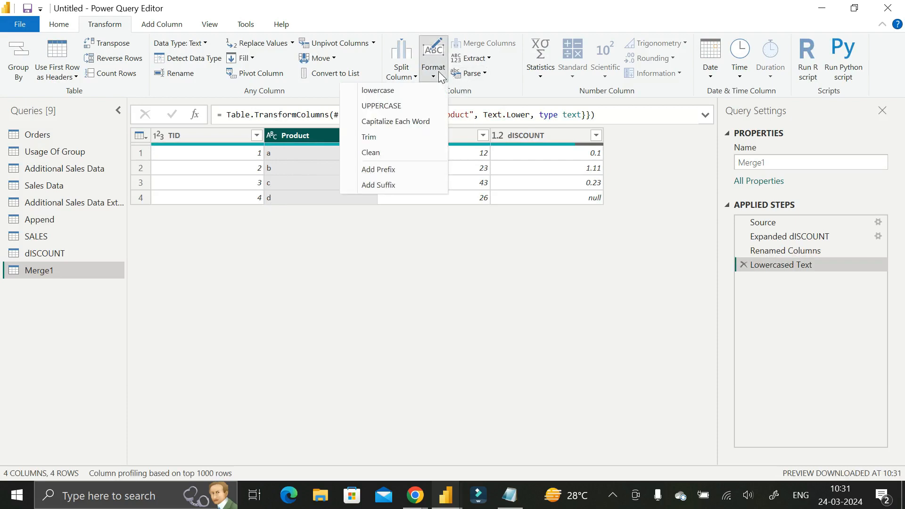
left_click(404, 105)
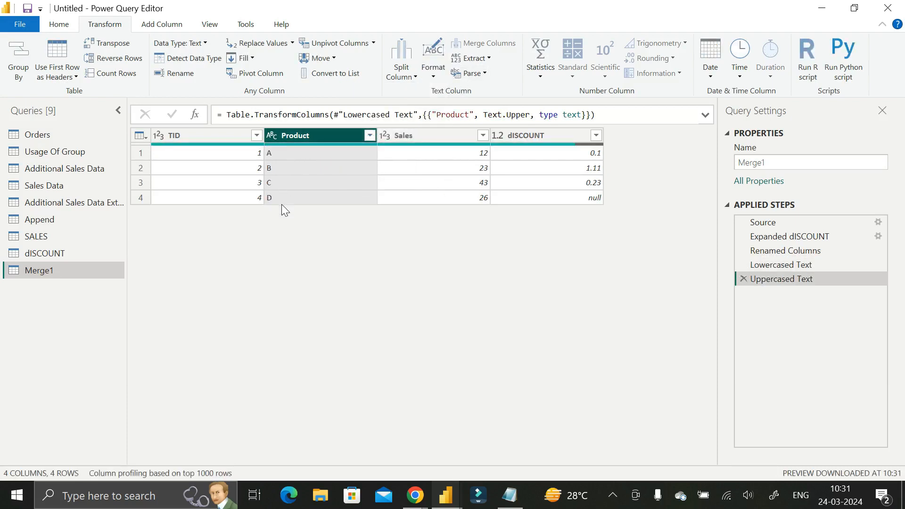
left_click(434, 66)
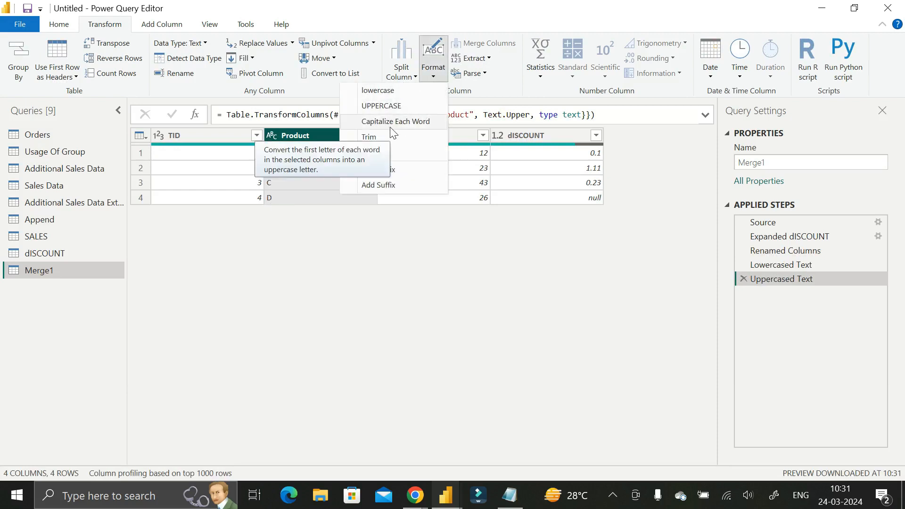
left_click(223, 250)
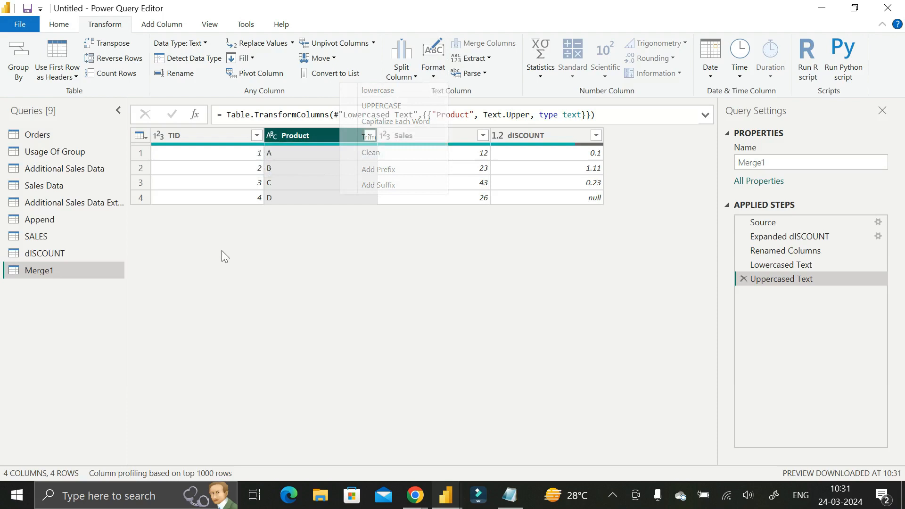
Convert the Customer Name column of the Orders query to lowercase.
left_click(37, 257)
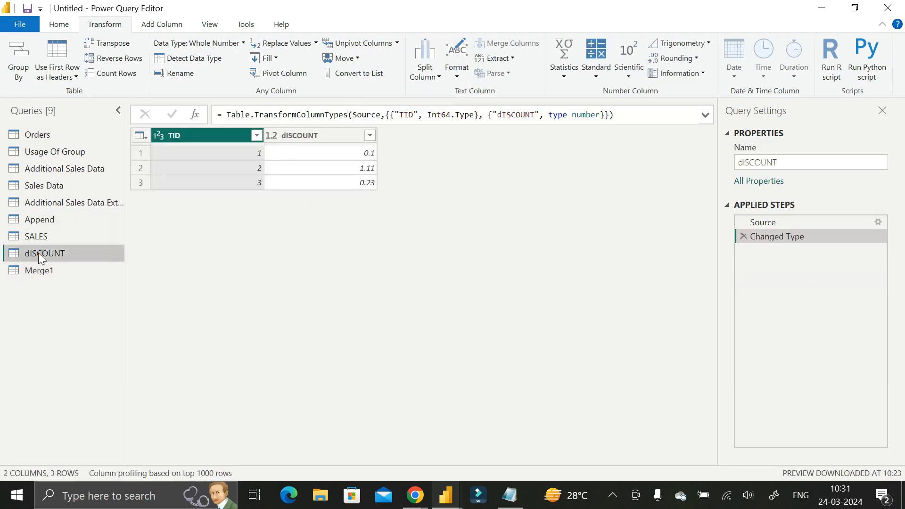
left_click(55, 186)
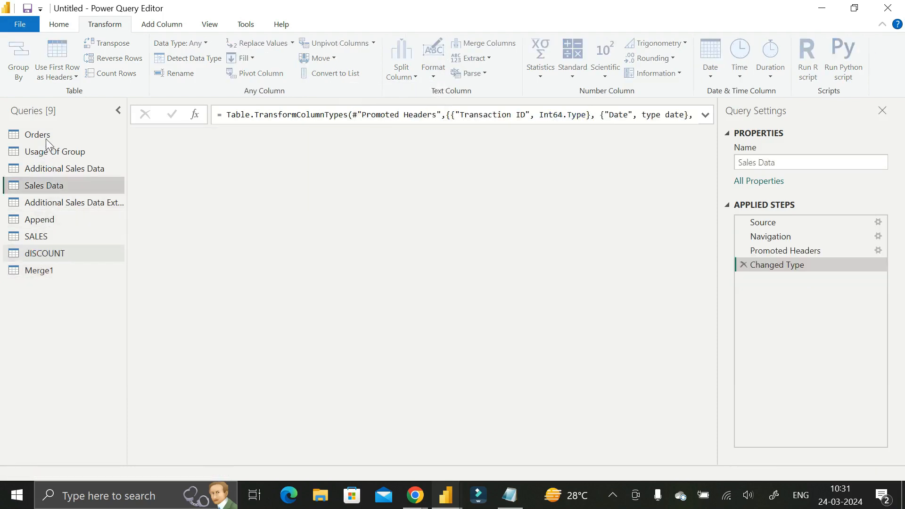
left_click(46, 137)
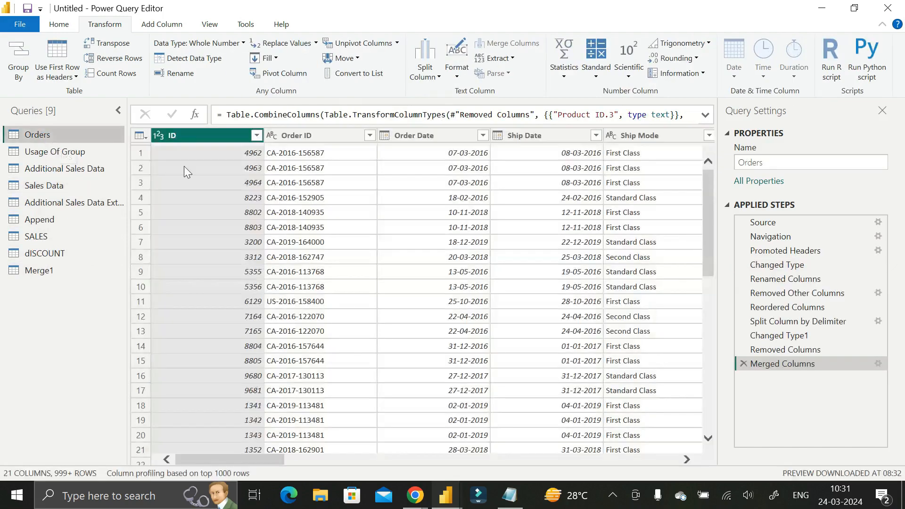
scroll(478, 293, "right", 5)
left_click(330, 136)
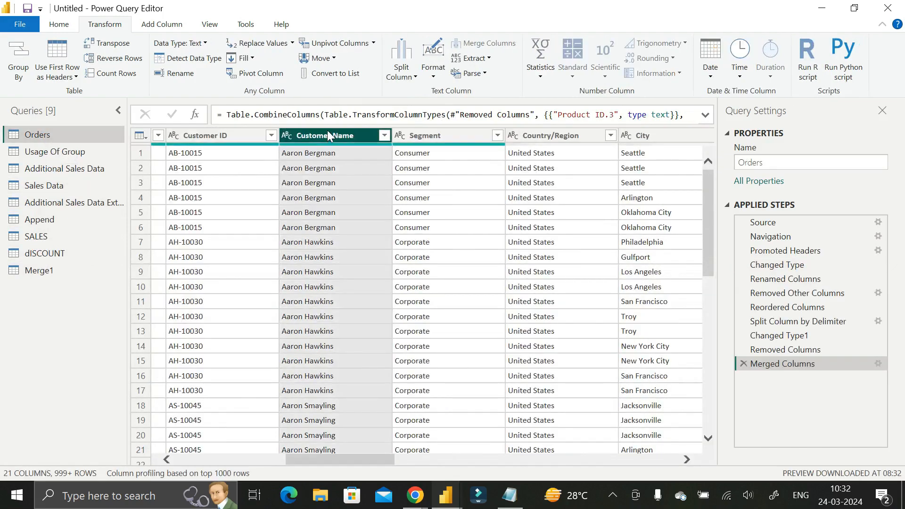
left_click(433, 62)
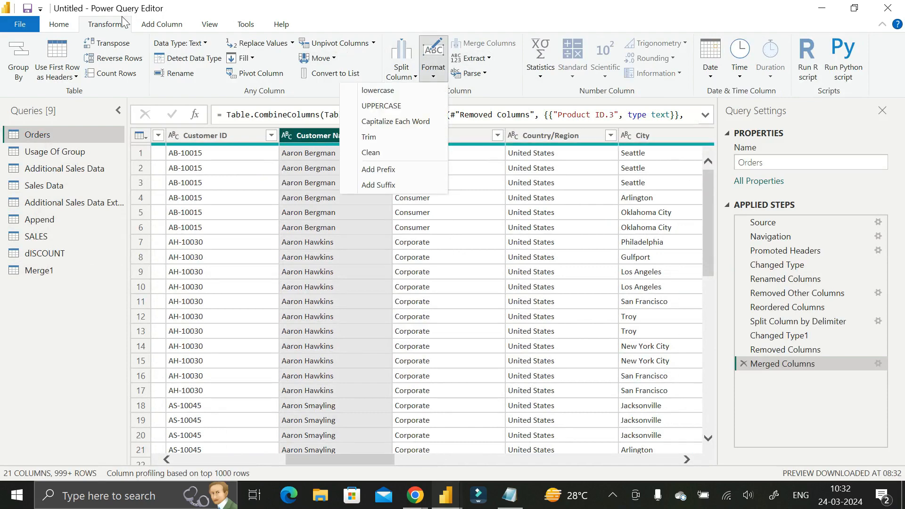
left_click(384, 91)
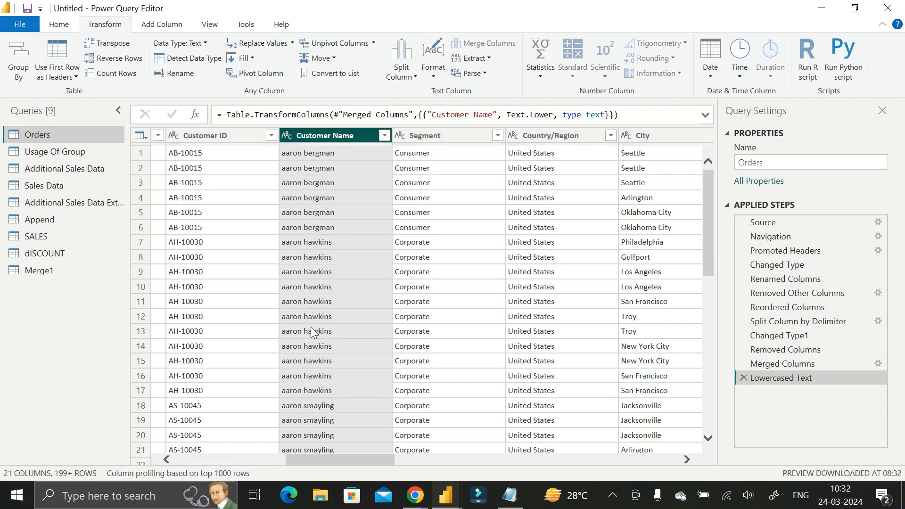
Convert the Customer Name column to uppercase, followed by capitalizing each word.
left_click(434, 70)
left_click(384, 91)
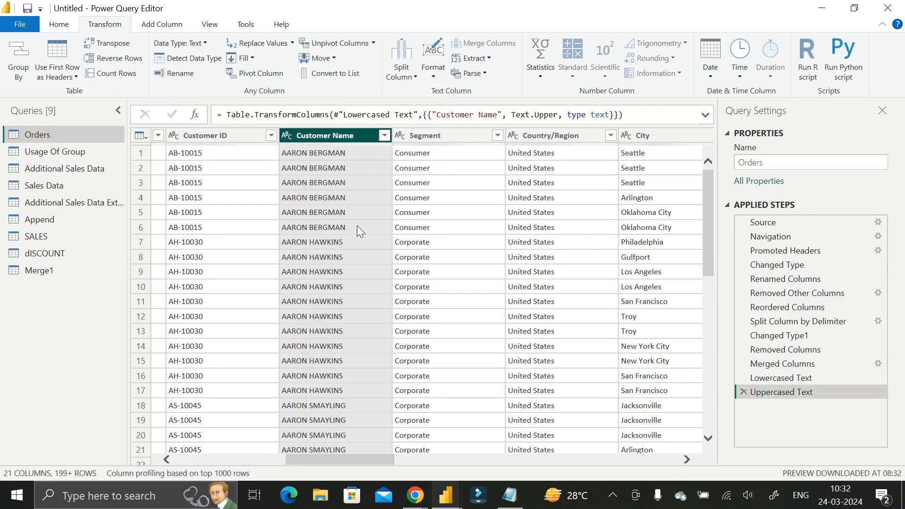
left_click(433, 61)
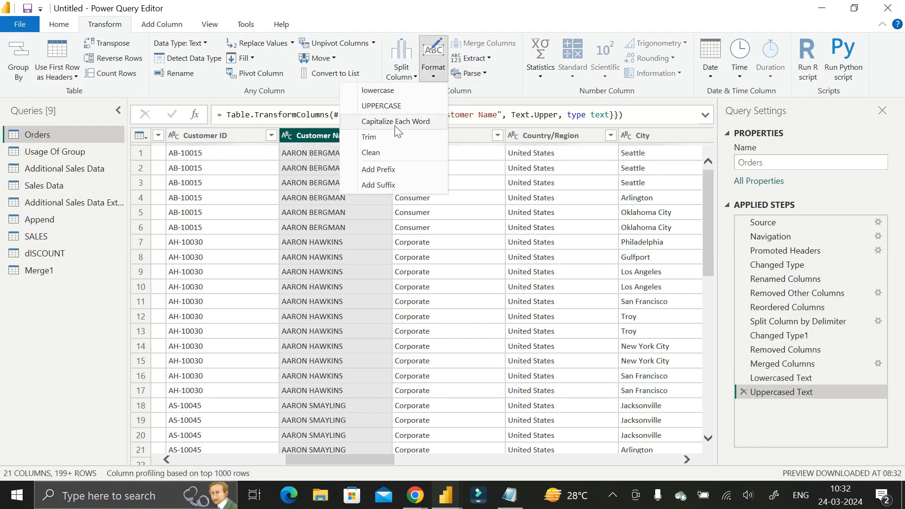
left_click(410, 124)
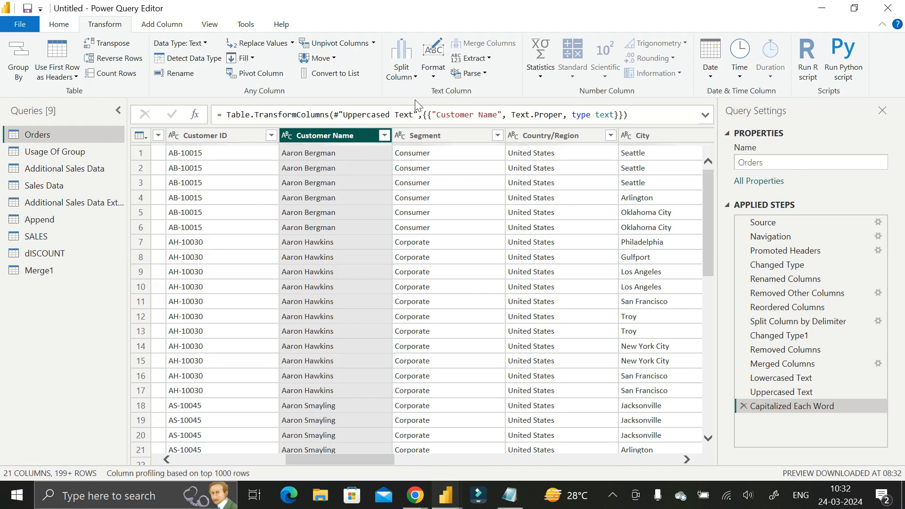
Examine the remaining text formatting options for the Customer Name column, such as Trim for leading and trailing whitespace.
left_click(433, 70)
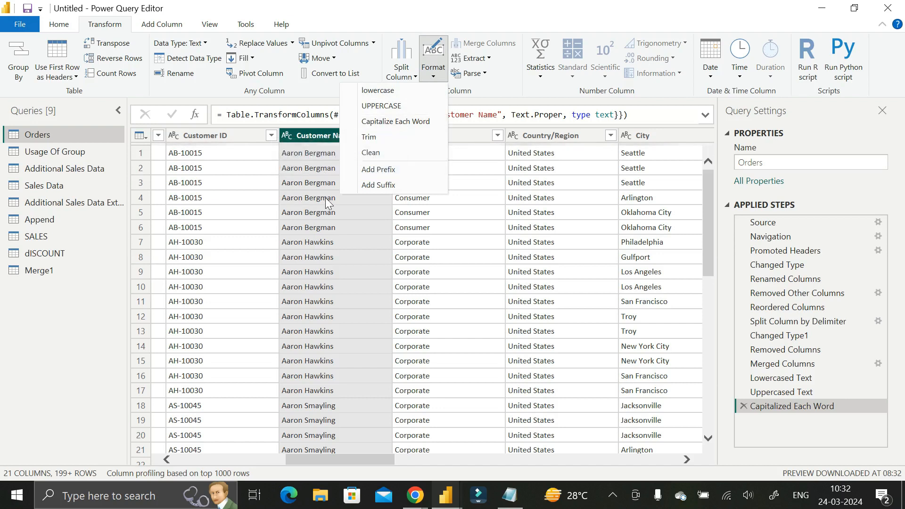
left_click(421, 8)
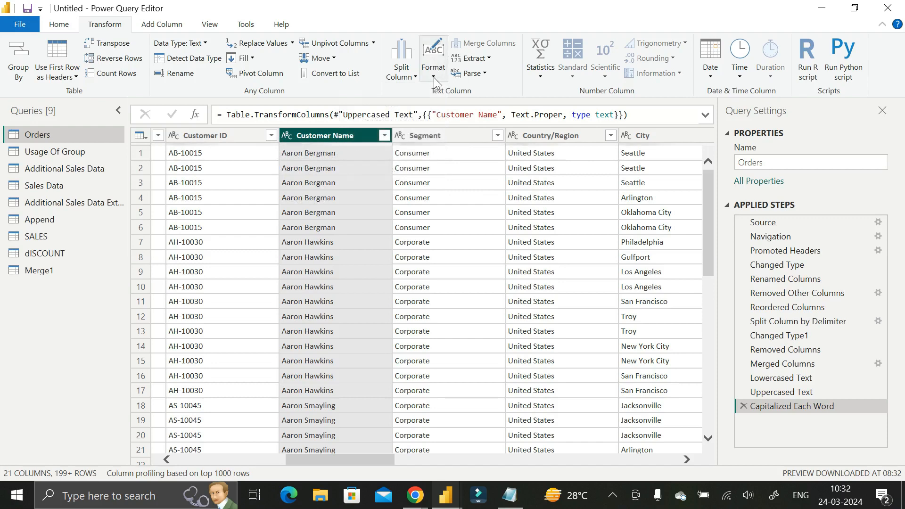
left_click(433, 57)
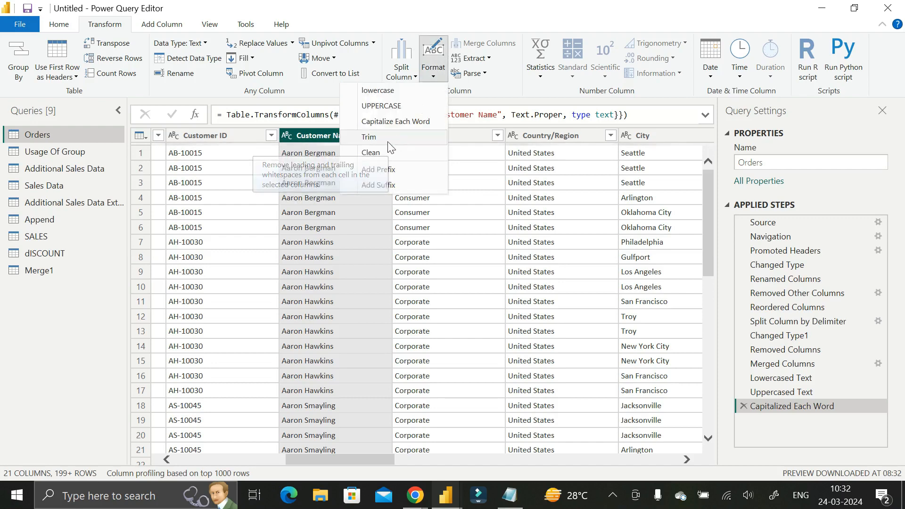
left_click(310, 153)
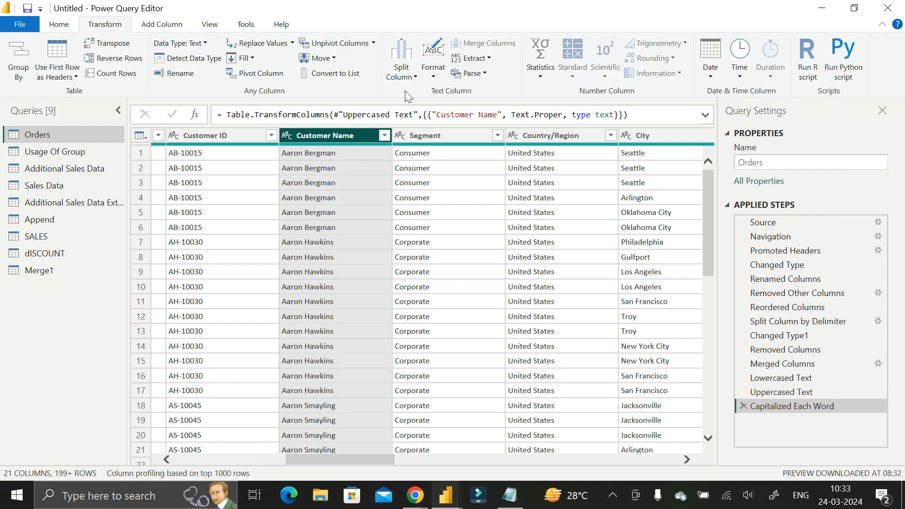
left_click(431, 78)
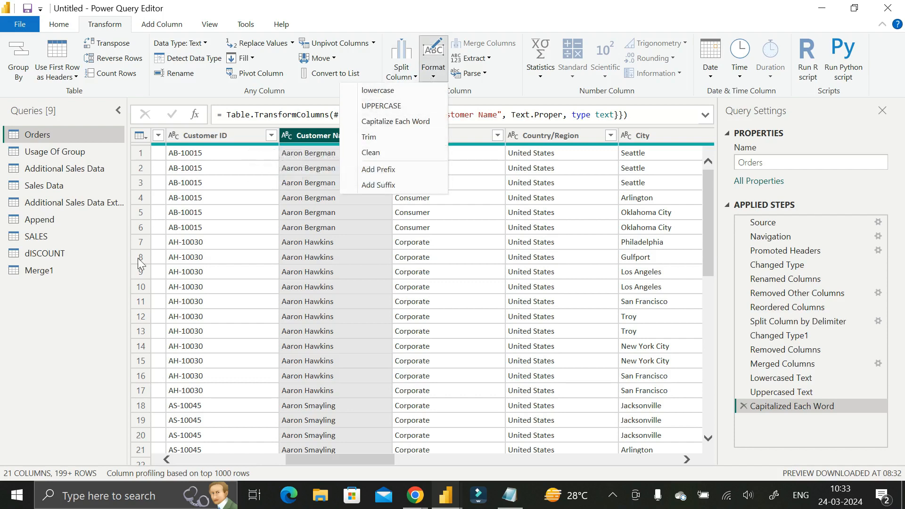
left_click(54, 315)
left_click(46, 271)
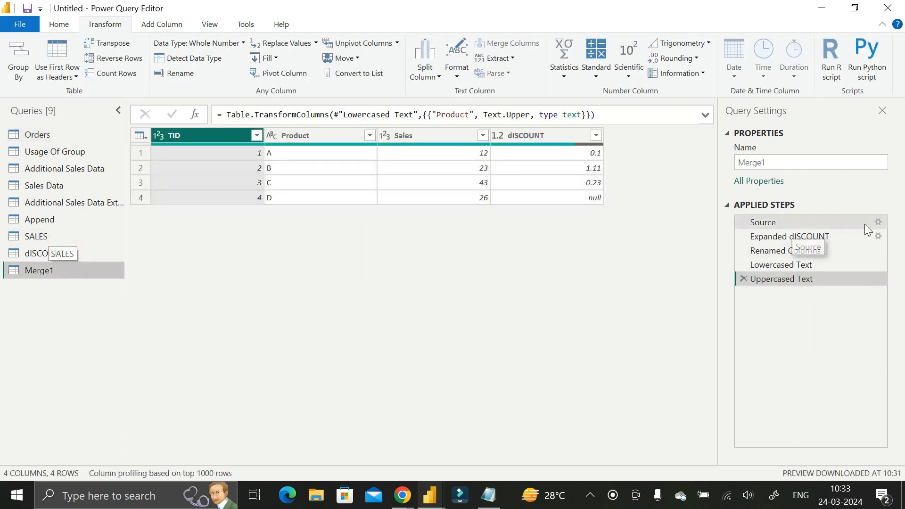
left_click(878, 223)
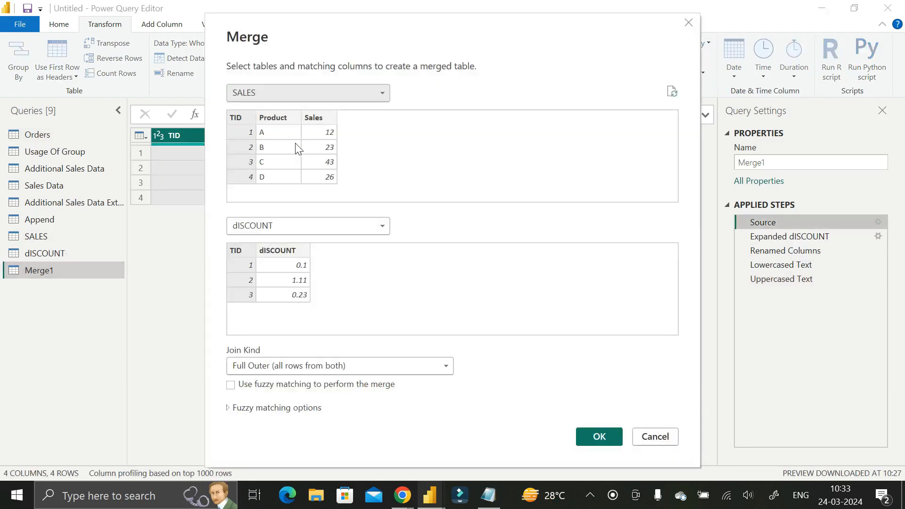
left_click(689, 23)
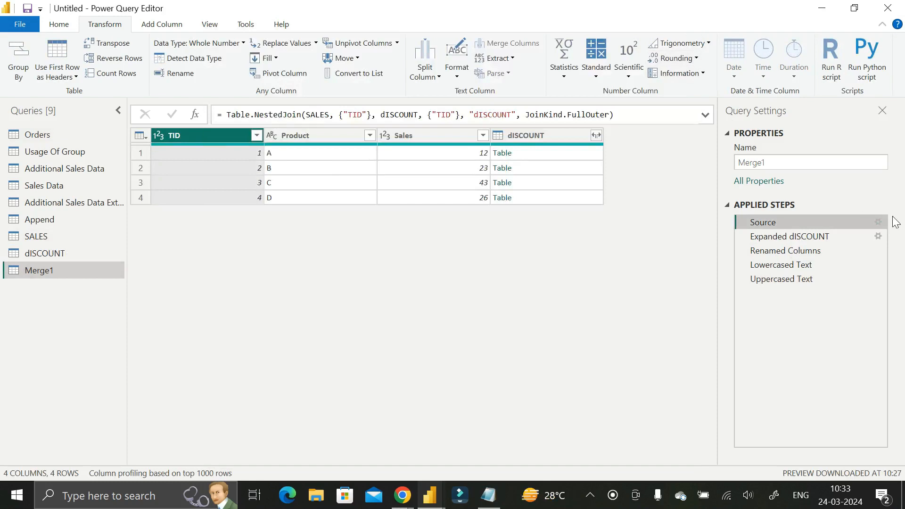
Edit the source table of the SALES query to add leading spaces before product A in the first row.
left_click(58, 236)
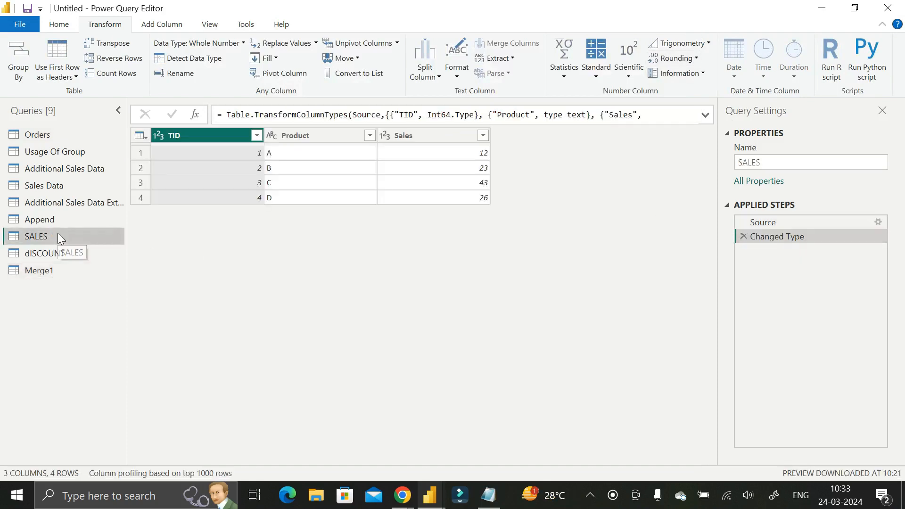
left_click(880, 222)
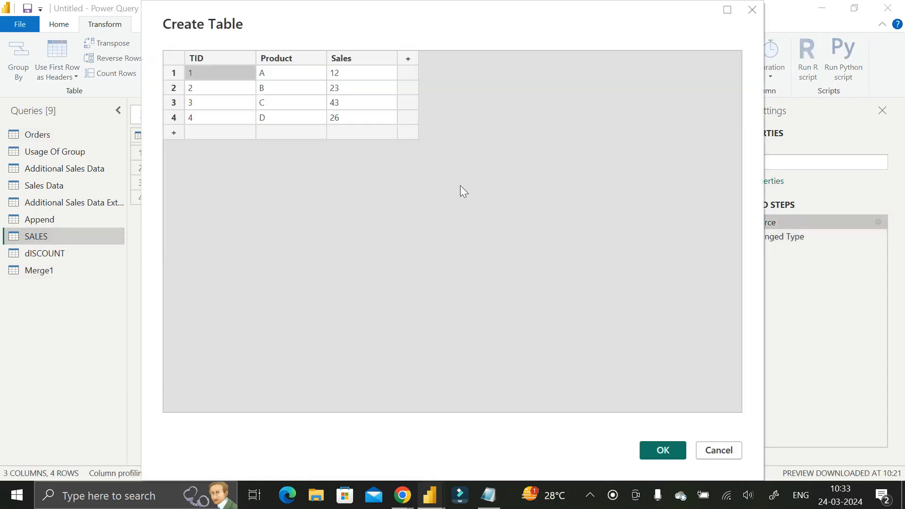
left_click(266, 73)
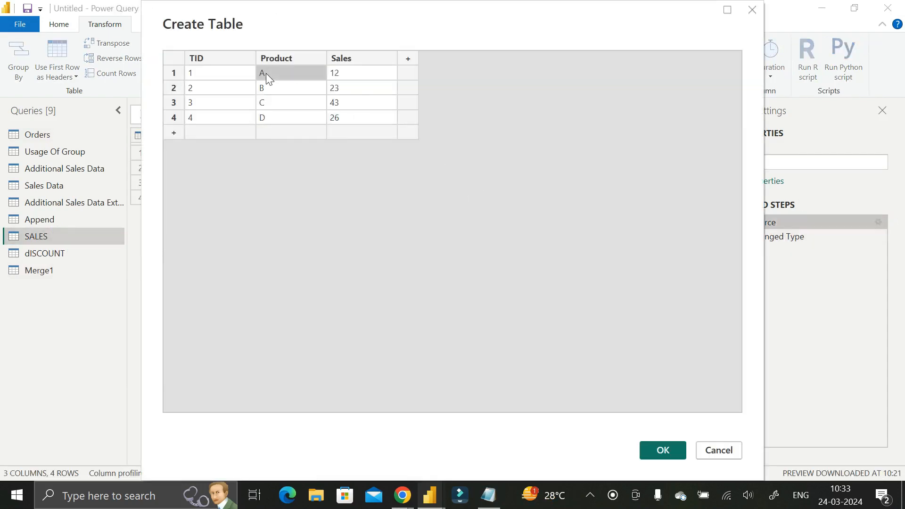
left_click(266, 73)
left_click(266, 74)
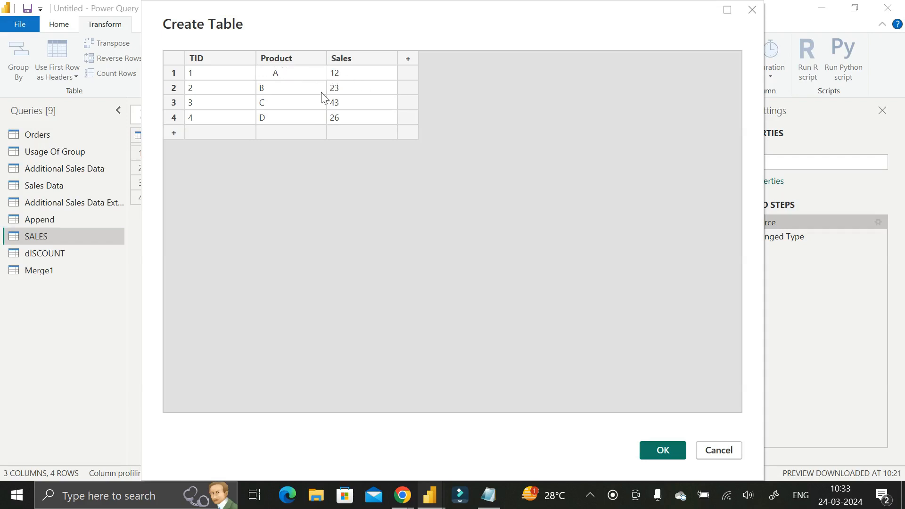
left_click(665, 454)
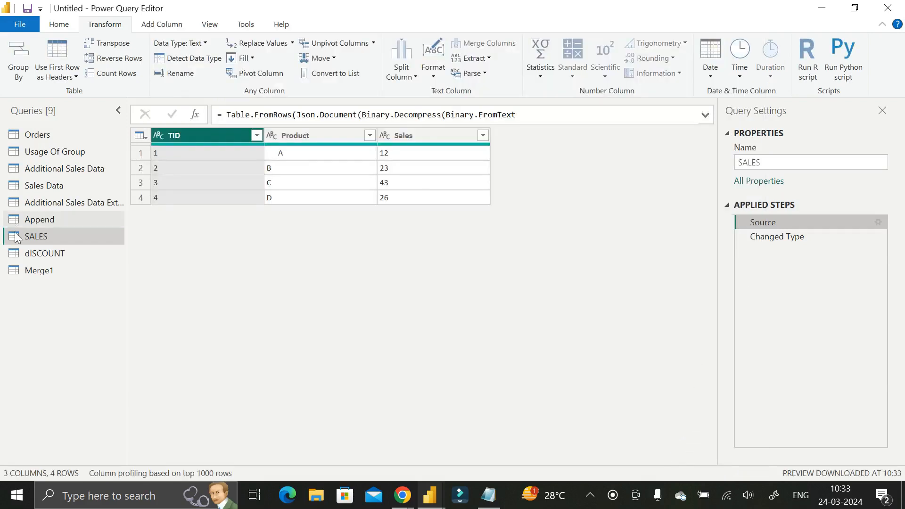
Trim the Product column of the SALES query, inserting the transformation right after the Source step.
left_click(307, 136)
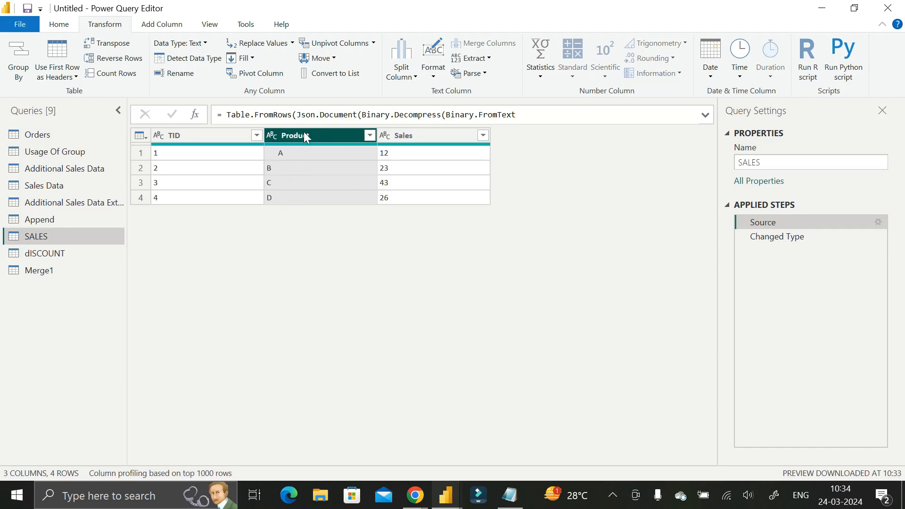
left_click(434, 72)
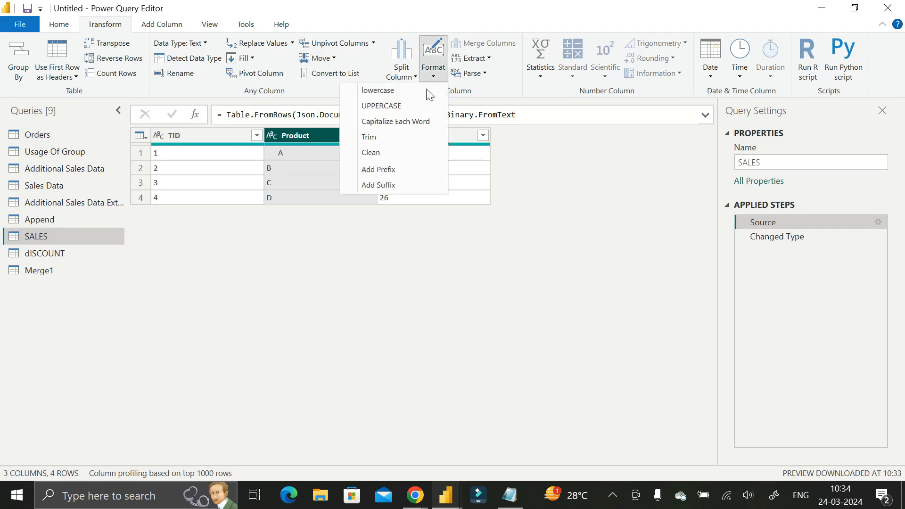
left_click(386, 140)
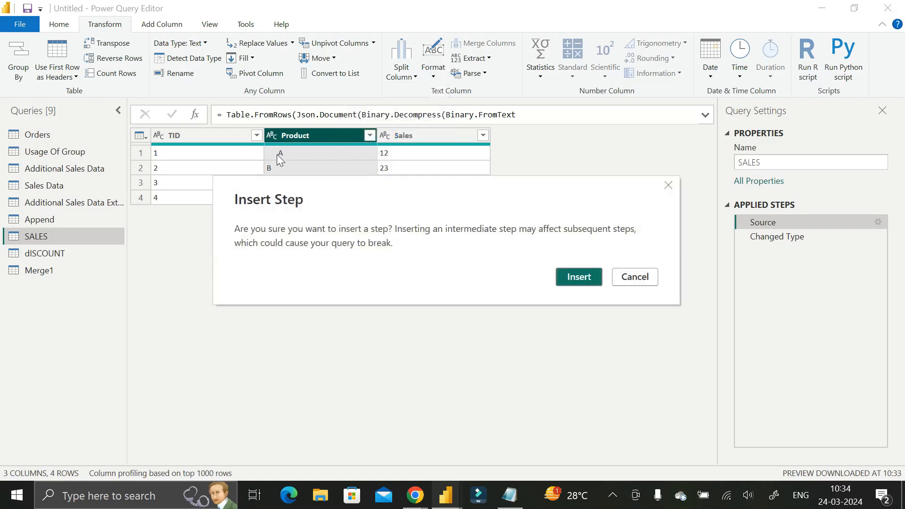
left_click(581, 283)
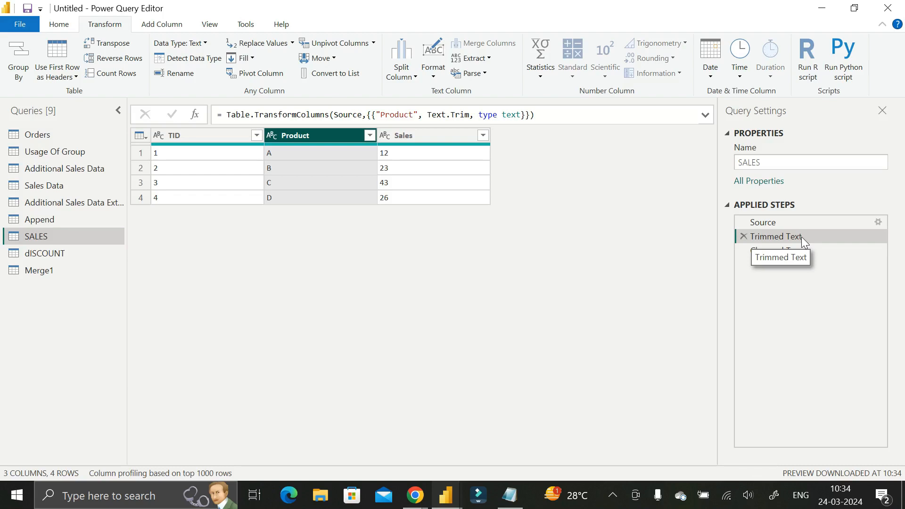
Try the Clean transformation on the Product column as an intermediate step, and delete that Cleaned Text step.
left_click(434, 76)
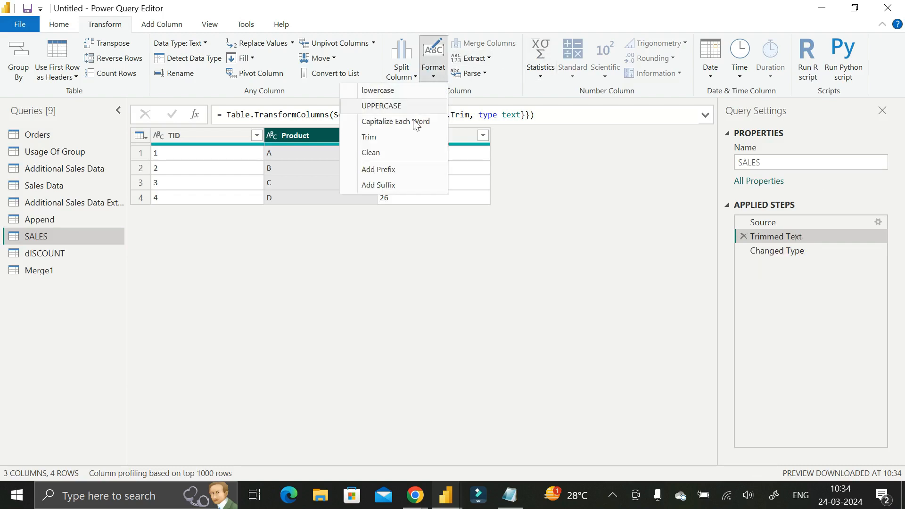
left_click(387, 154)
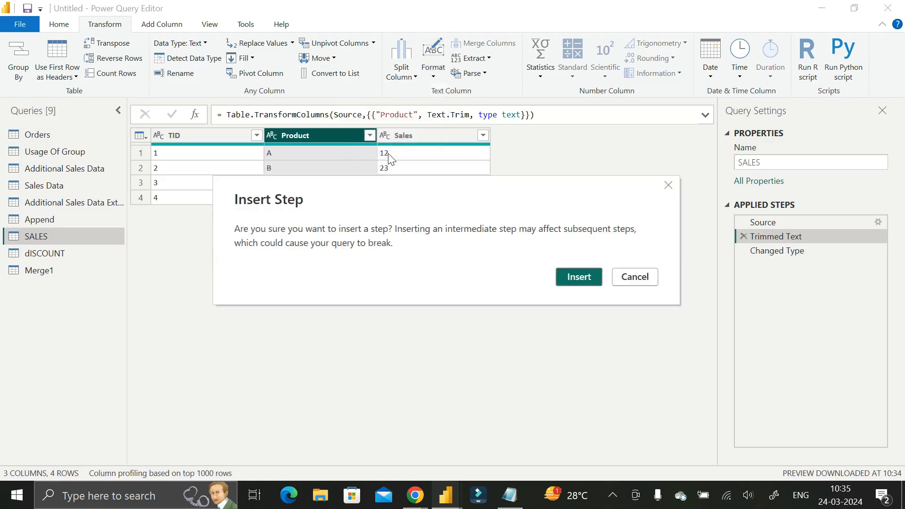
left_click(579, 277)
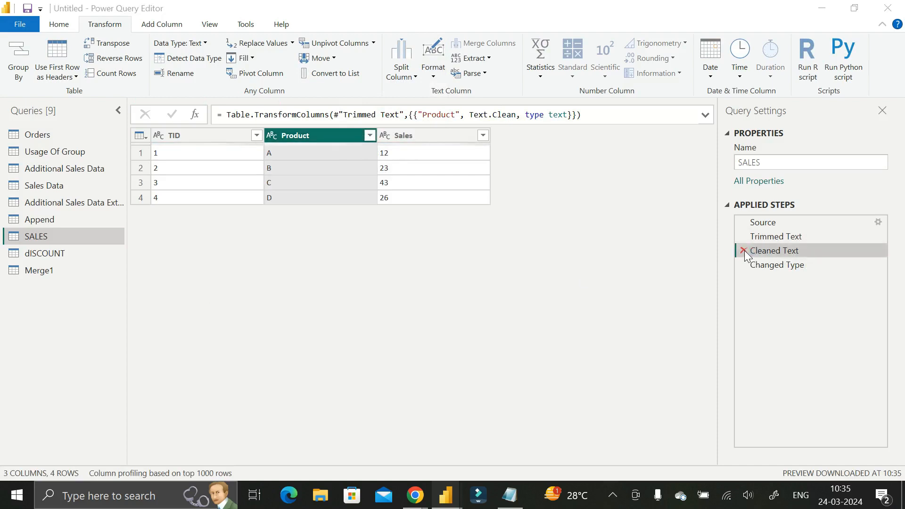
left_click(745, 252)
left_click(571, 280)
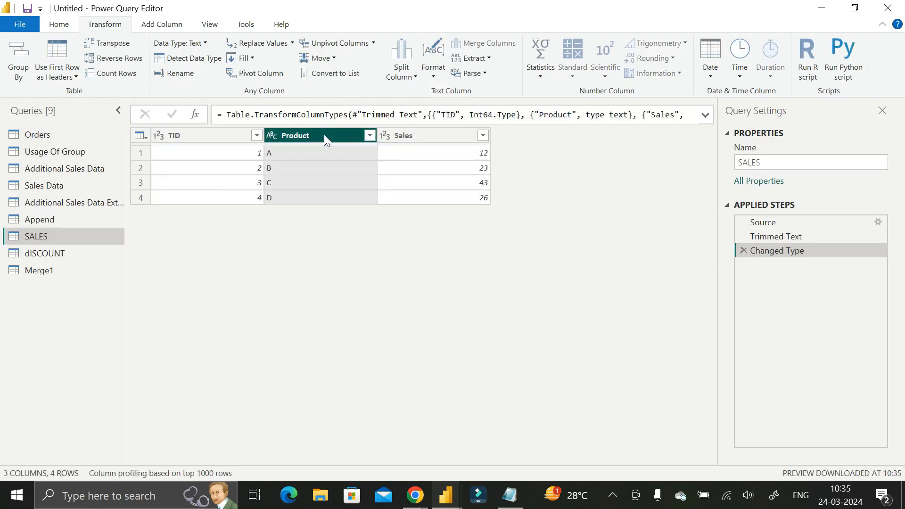
left_click(433, 71)
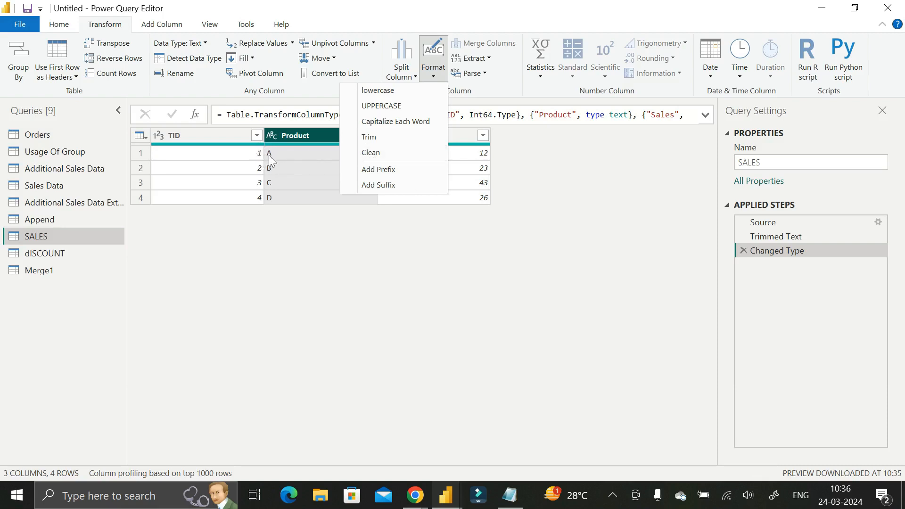
left_click(375, 171)
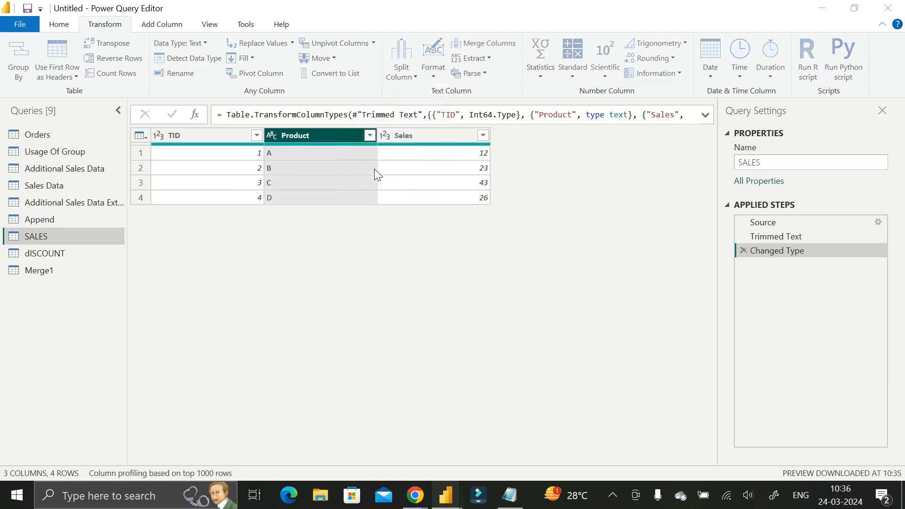
left_click(664, 291)
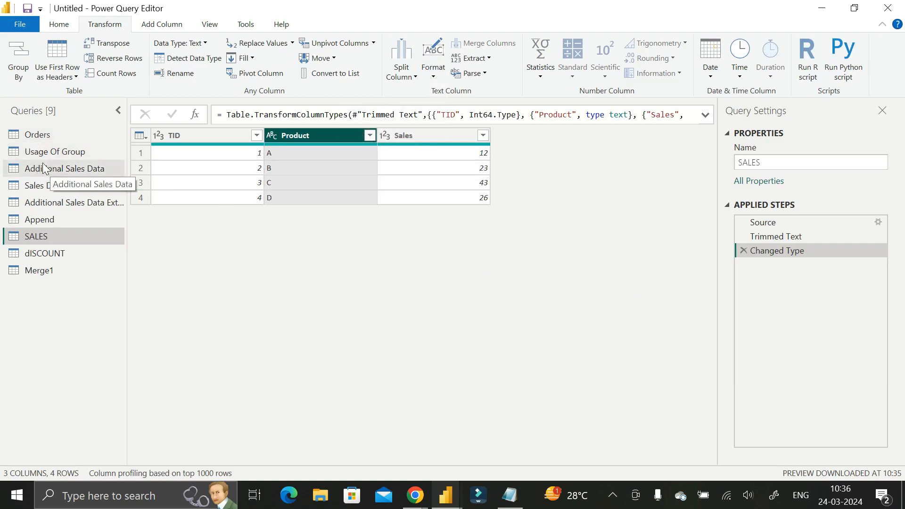
Add the prefix "Mr. " to every value in the Customer Name column of the Orders query.
left_click(35, 137)
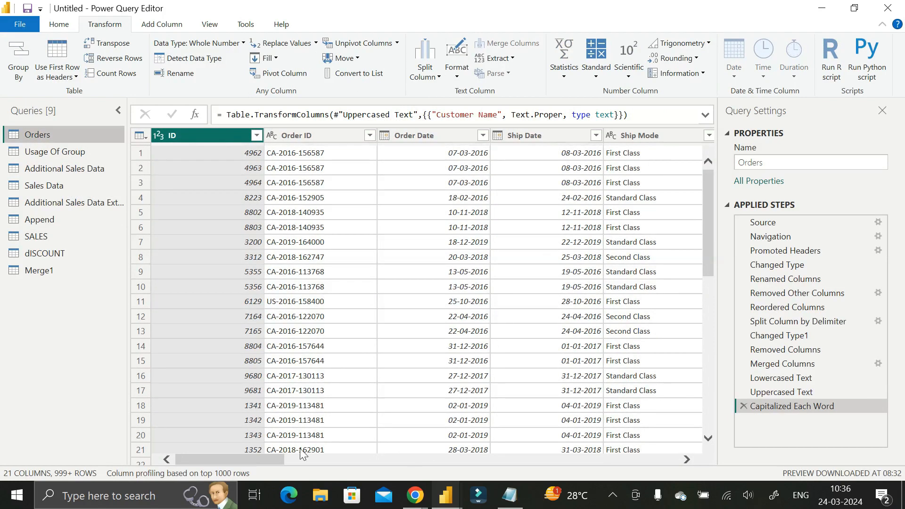
left_click_drag(249, 456, 332, 455)
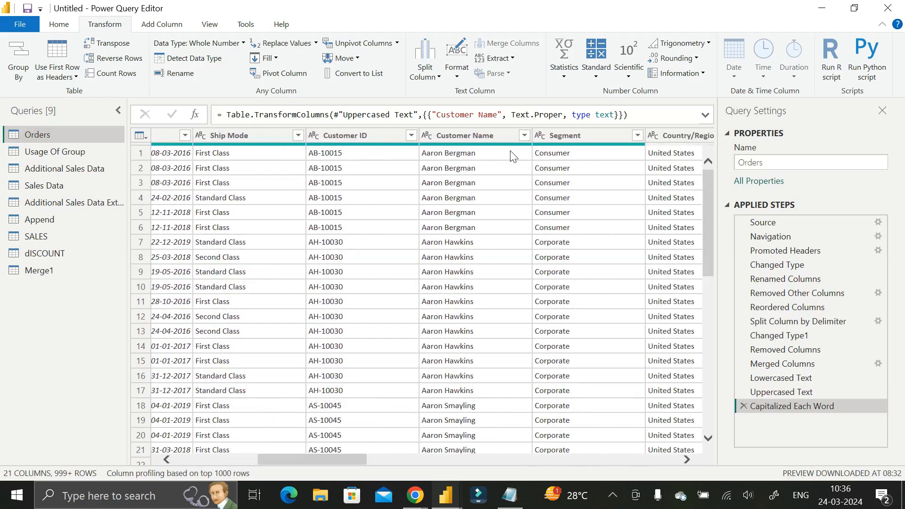
left_click(467, 132)
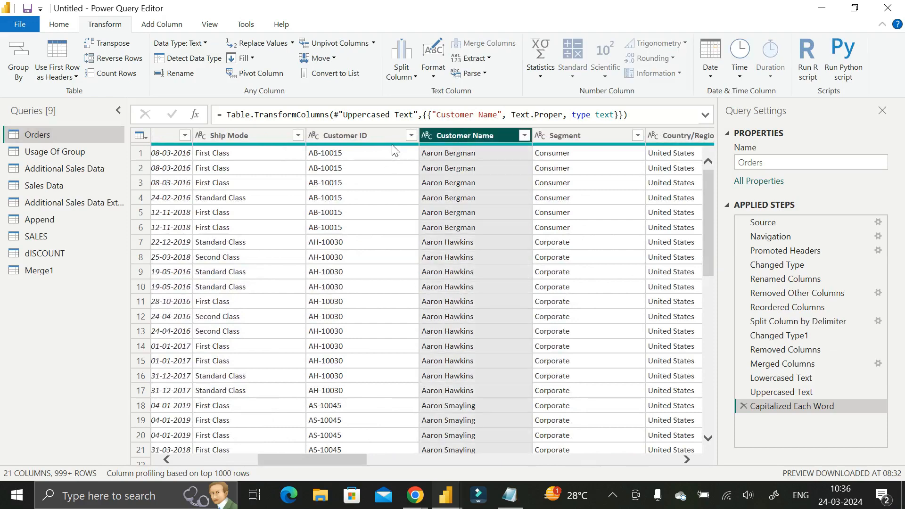
right_click(453, 132)
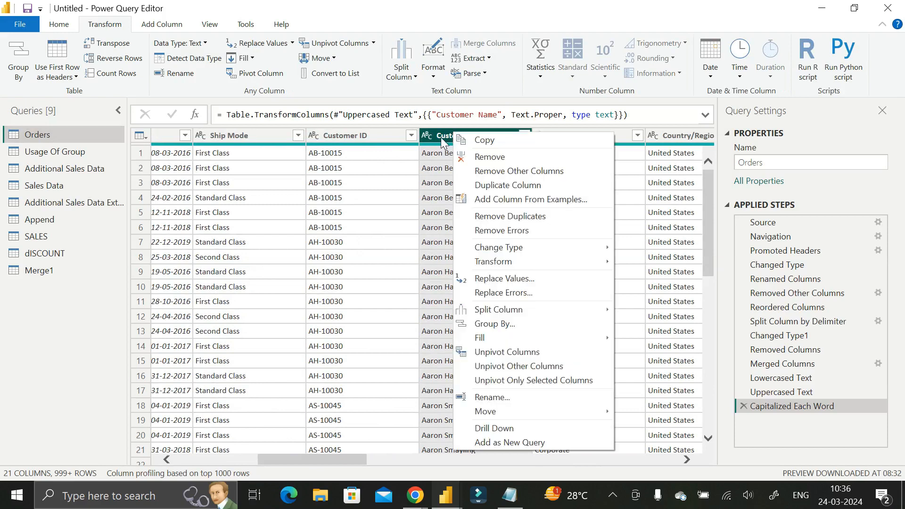
key("Escape")
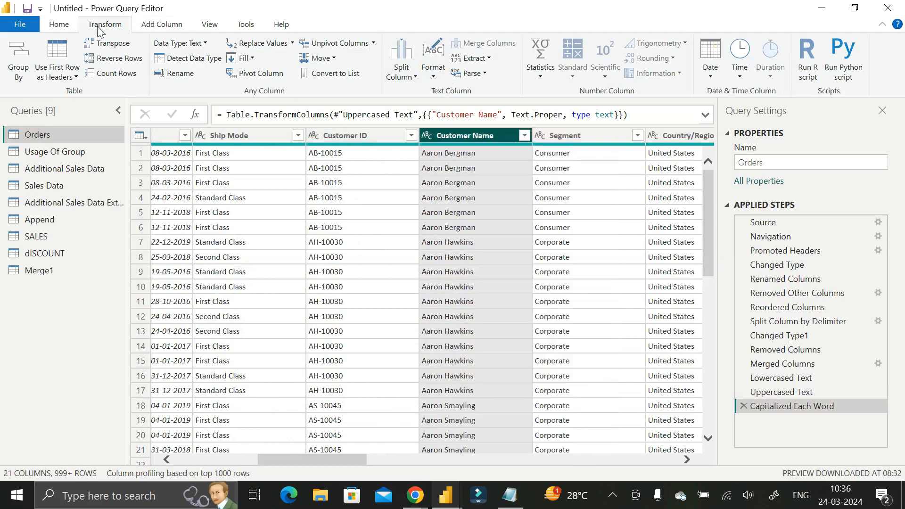
left_click(431, 78)
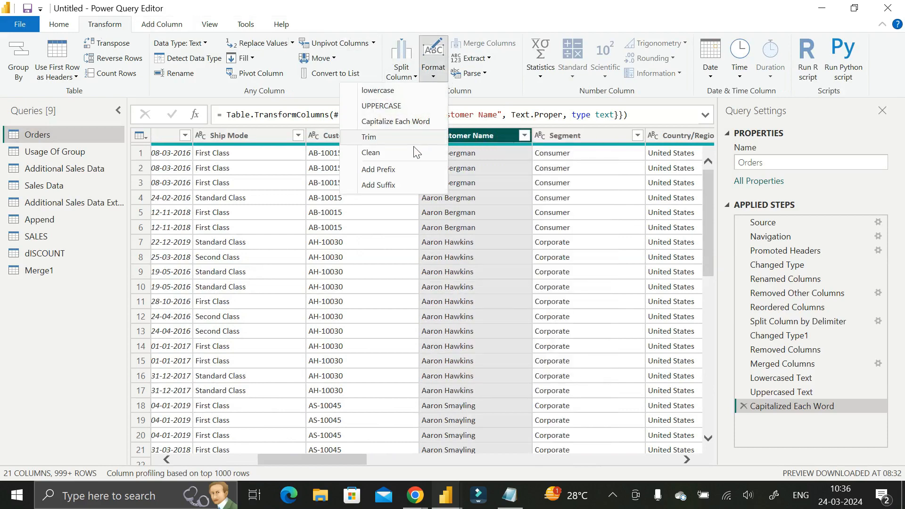
left_click(408, 171)
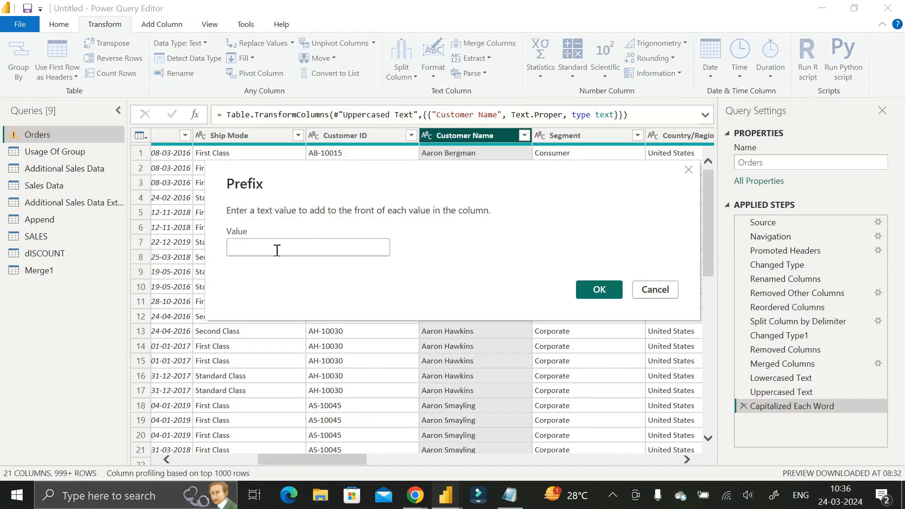
type("M")
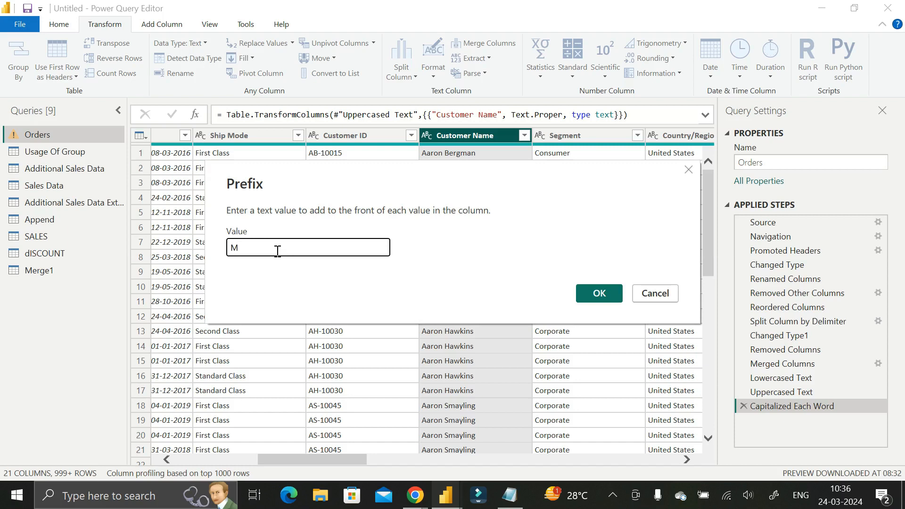
type("r.")
left_click(602, 295)
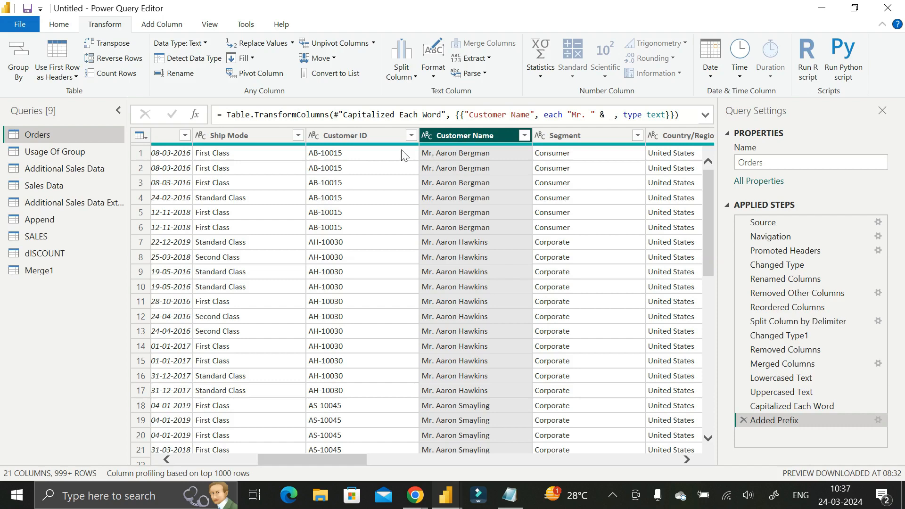
Add the suffix "-A" to every value in the Customer Name column.
left_click(432, 77)
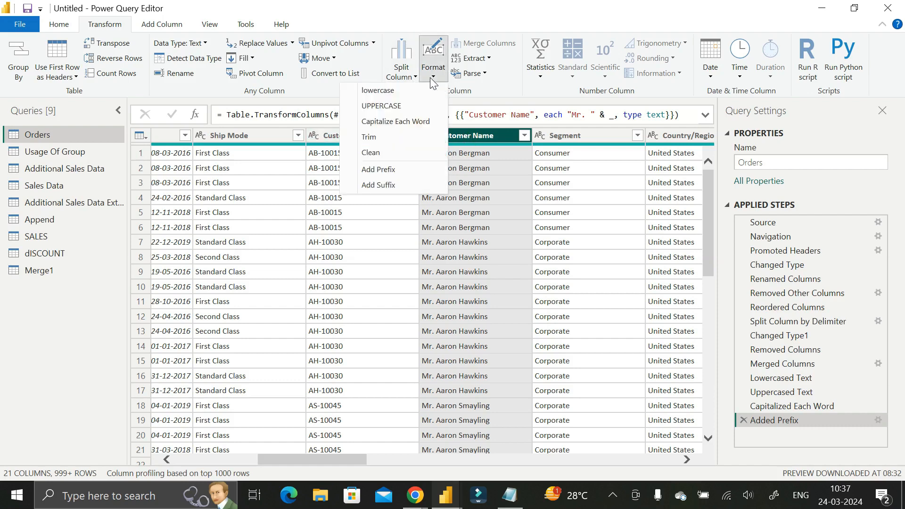
left_click(394, 185)
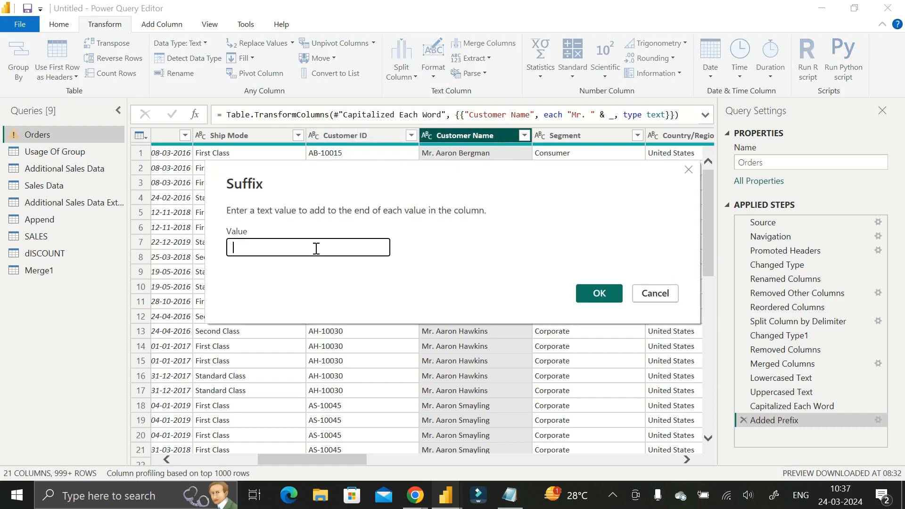
key("BackSpace")
key("BackSpace")
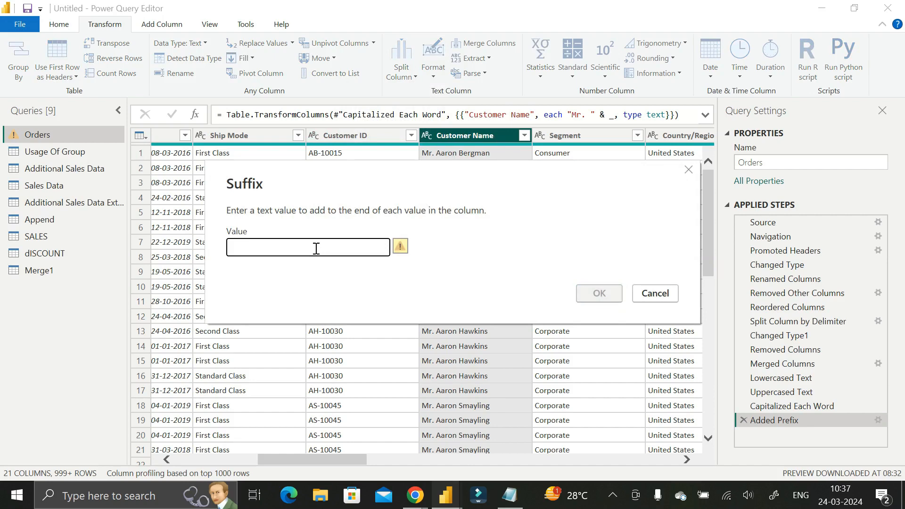
type("a")
key("BackSpace")
type("A")
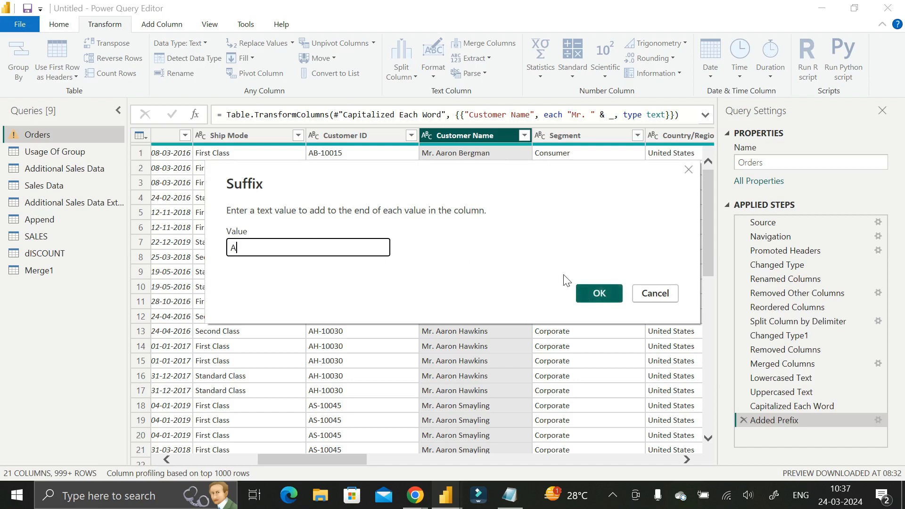
left_click(232, 247)
type("-")
left_click(601, 295)
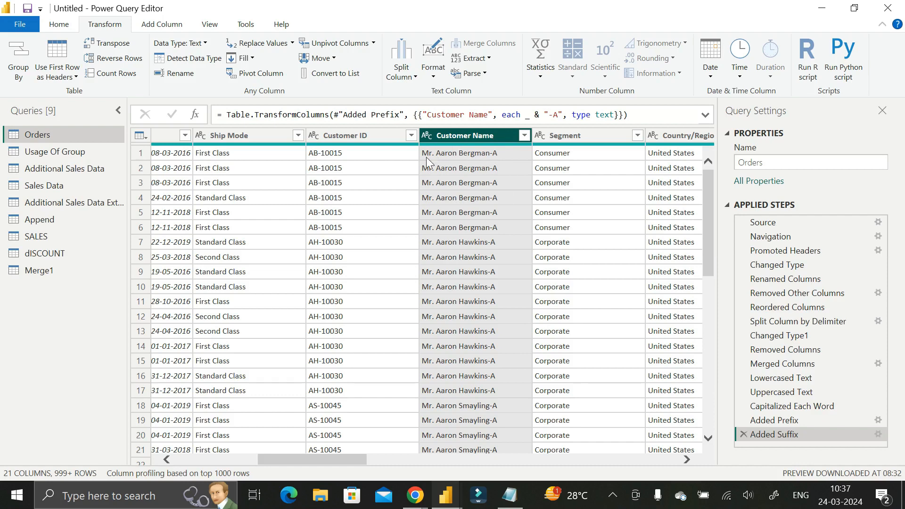
left_click(433, 59)
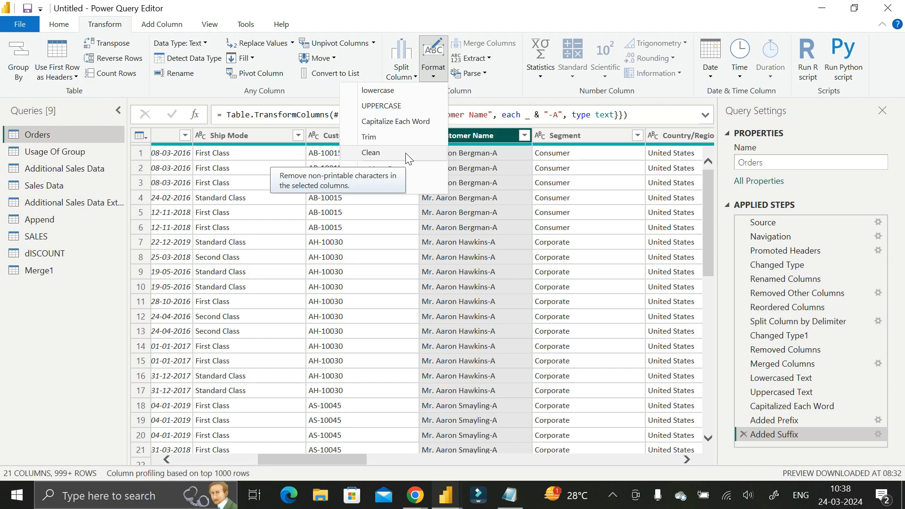
left_click(554, 8)
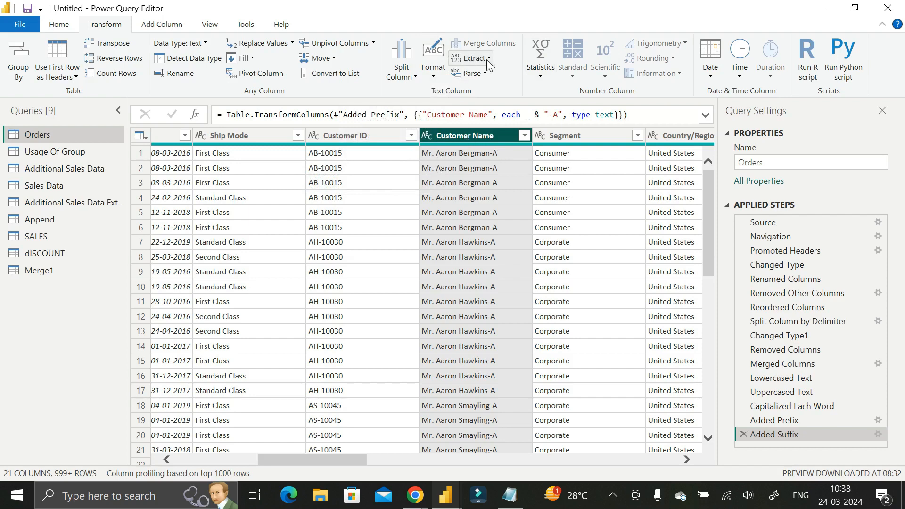
Try the Clean transformation on the Customer Name column of the Orders query and delete that Cleaned Text step.
left_click(444, 77)
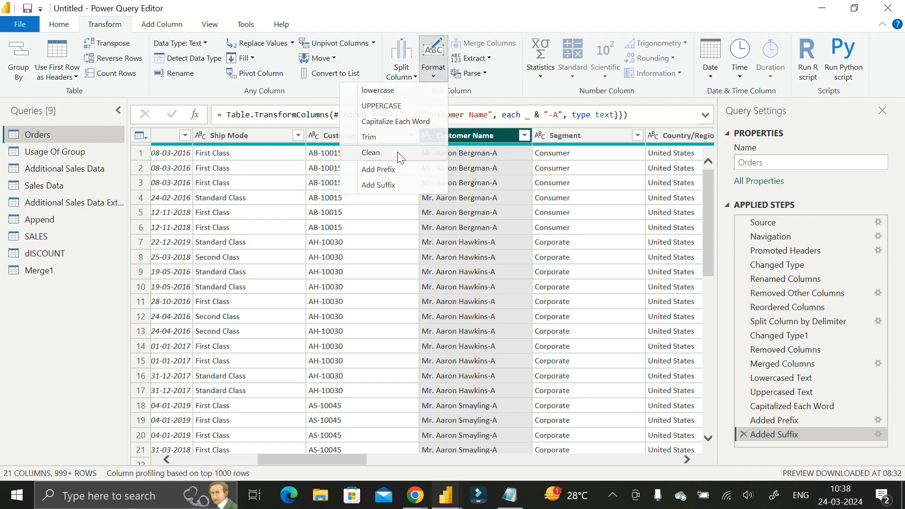
left_click(649, 30)
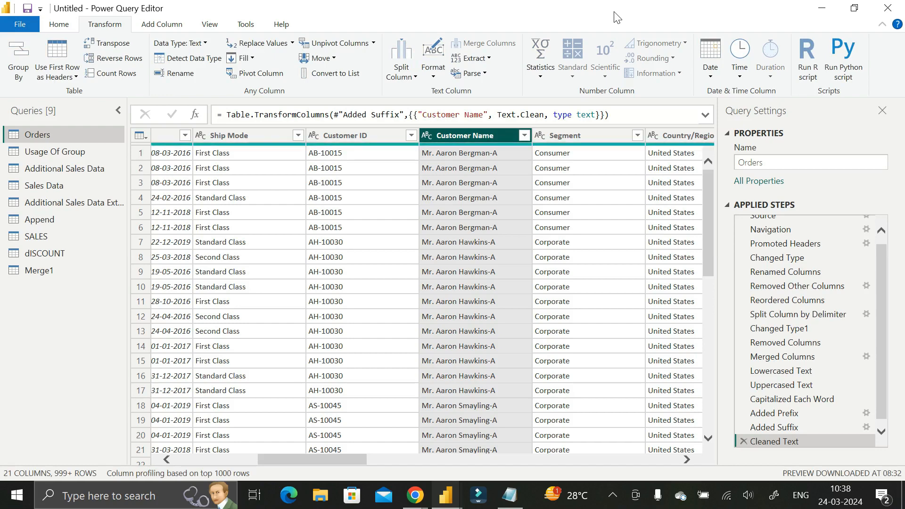
left_click(743, 442)
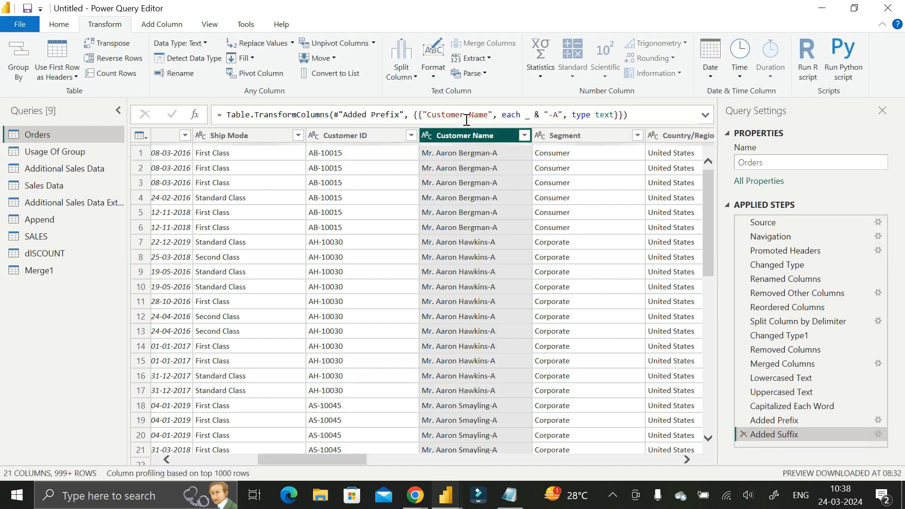
left_click(438, 79)
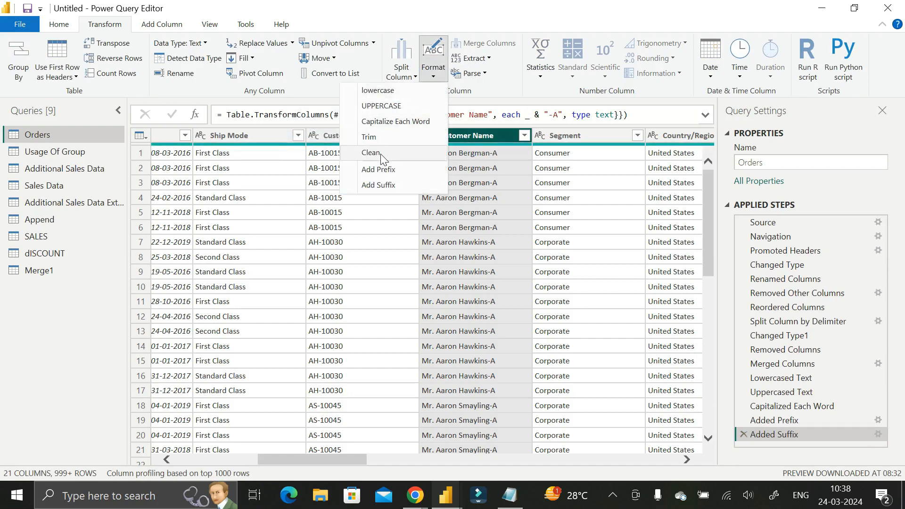
Switch to Chrome and search Google in a new tab for "CLEAN IN POWER QUERY EDITOR".
left_click(415, 495)
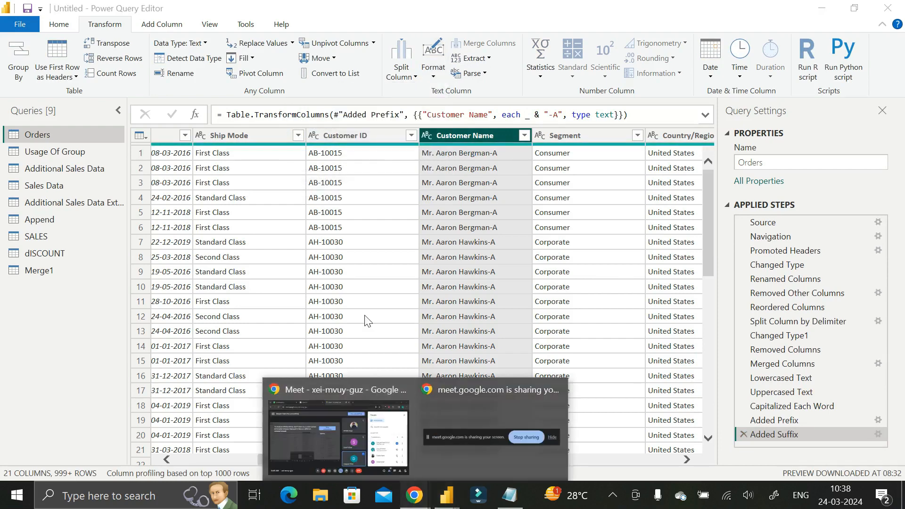
left_click(362, 452)
left_click(537, 13)
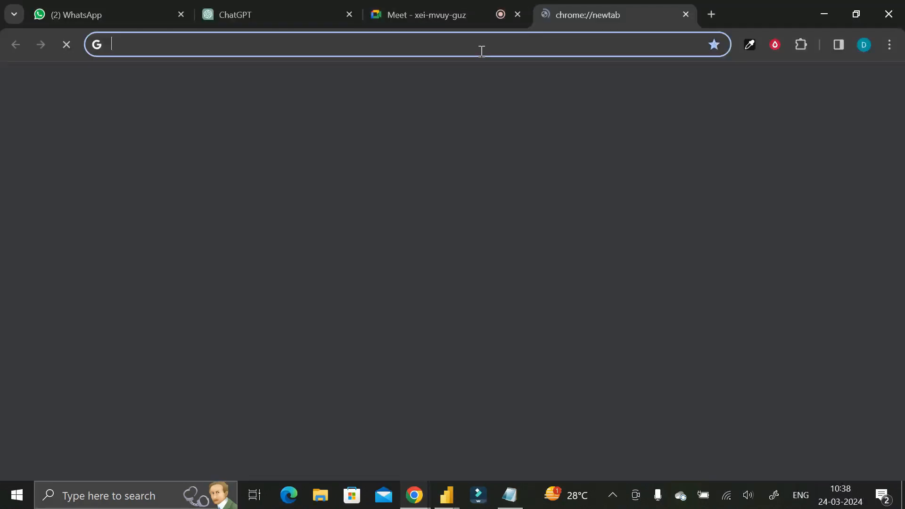
type("CL")
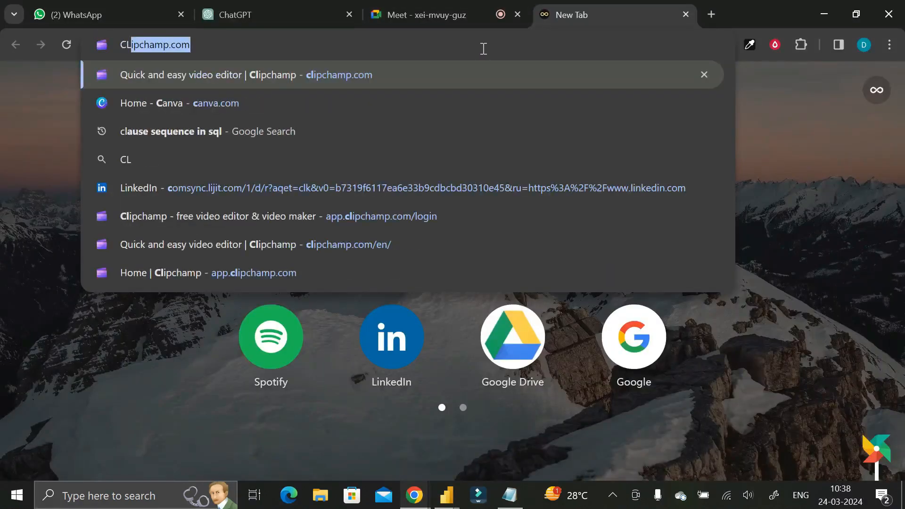
type("EAN IN PO")
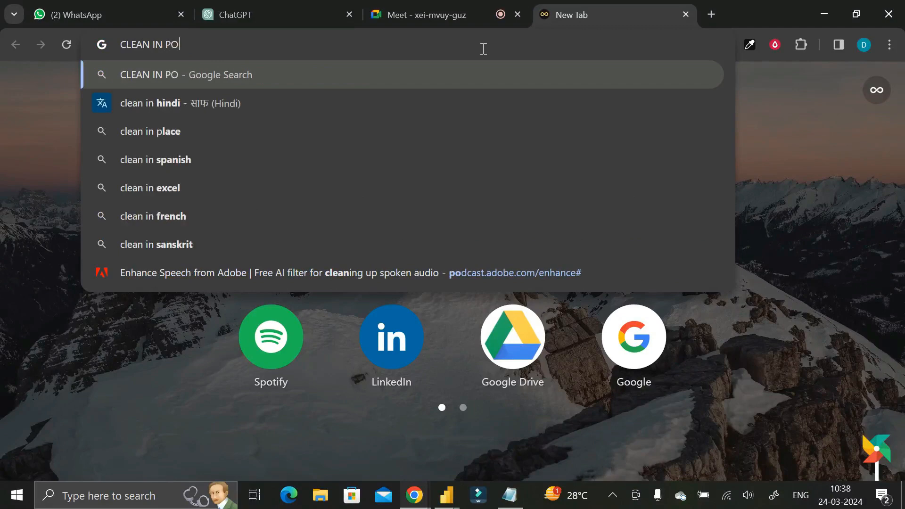
type("WER QUER")
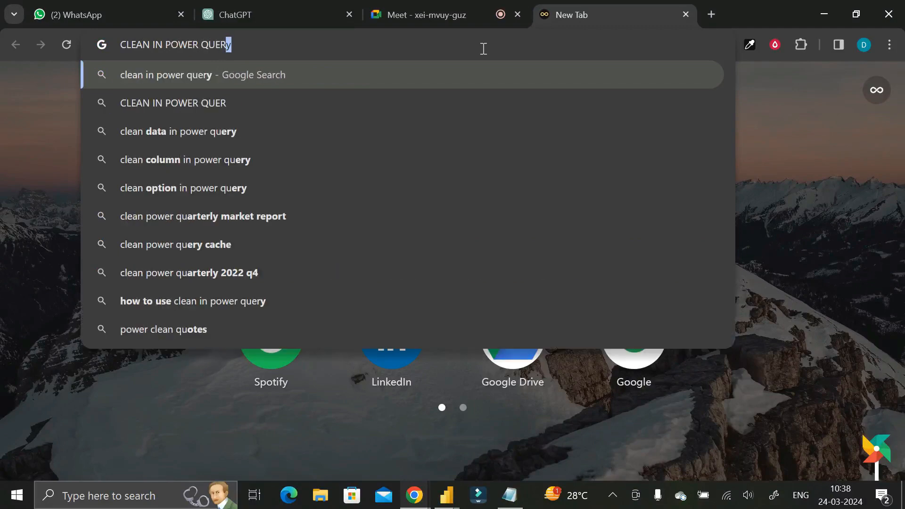
type("Y EDITO")
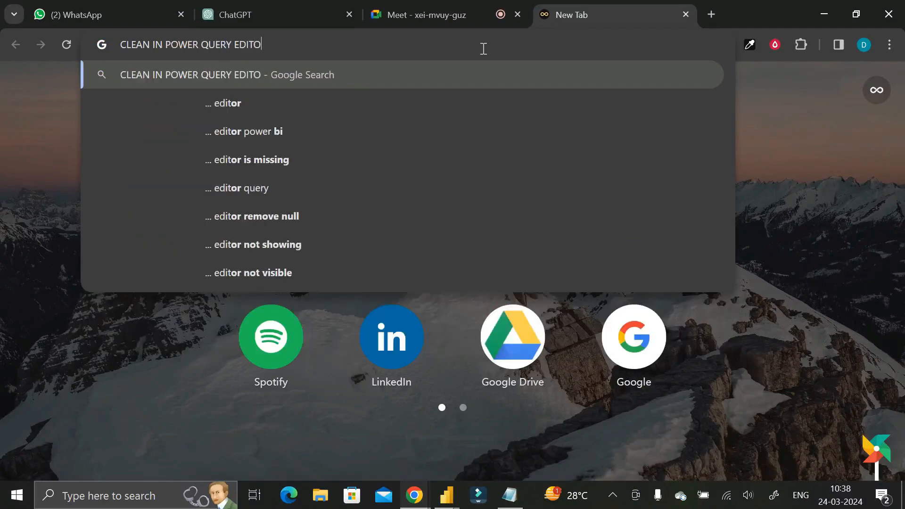
type("R")
key("Return")
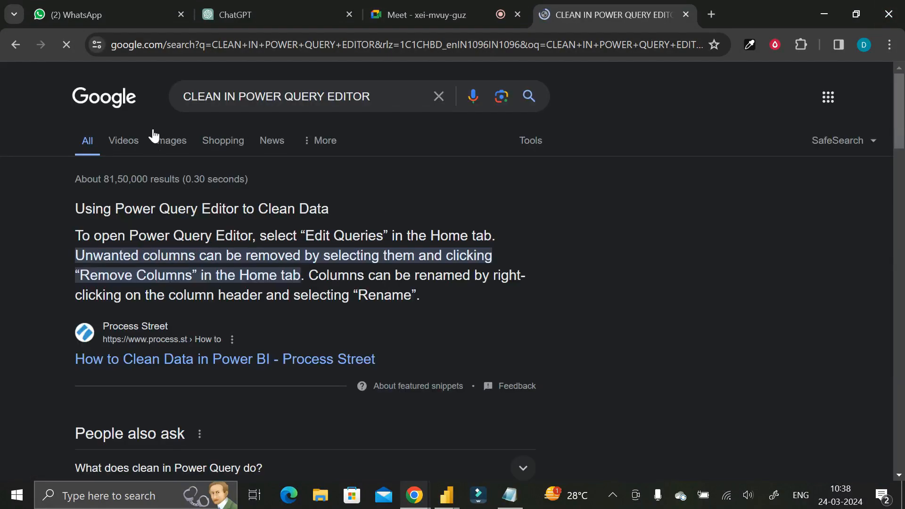
Look through the web results and the image results for an explanation of Clean in Power Query.
scroll(225, 262, "down", 3)
scroll(224, 272, "up", 3)
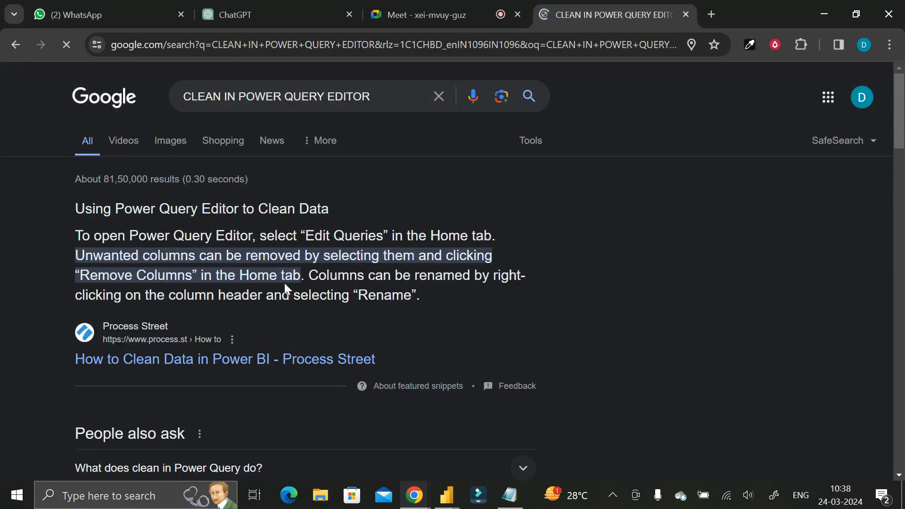
left_click(166, 141)
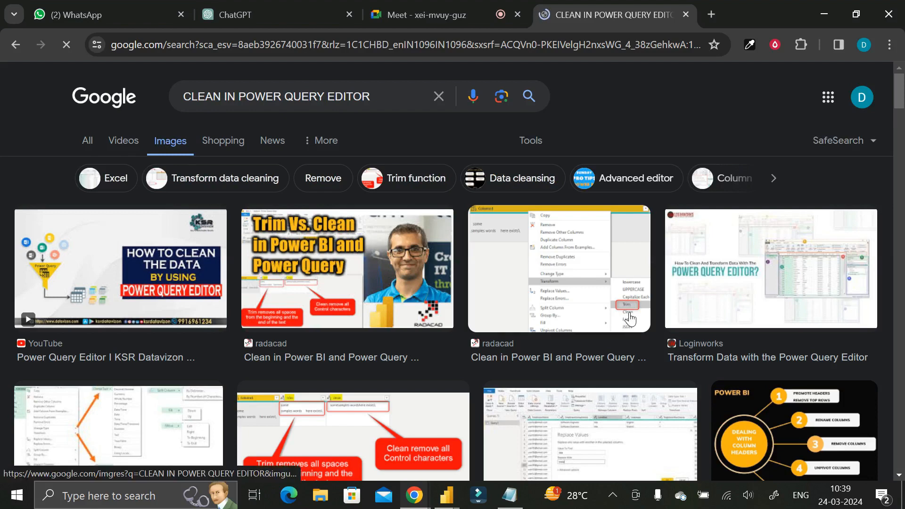
scroll(432, 360, "down", 3)
scroll(430, 361, "up", 3)
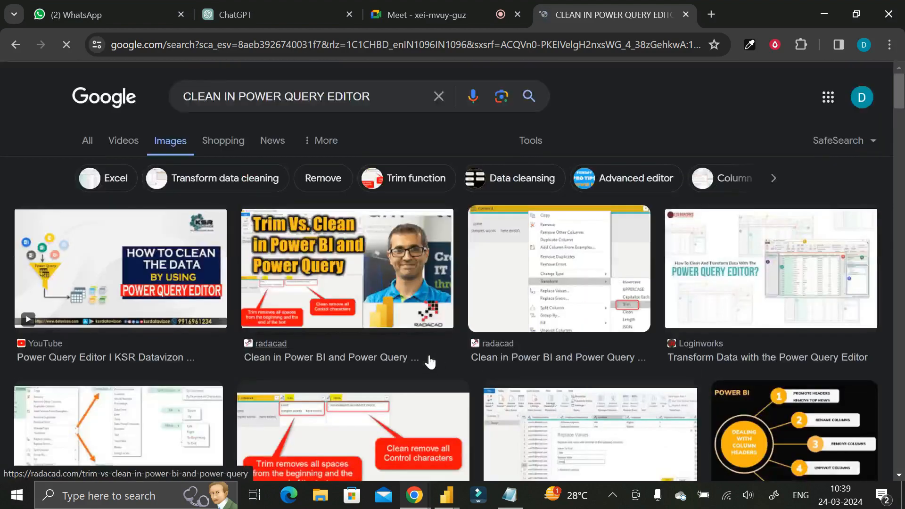
Switch back to Power Query Editor and review the text formatting options available for the Customer Name column.
mouse_move(446, 495)
left_click(509, 453)
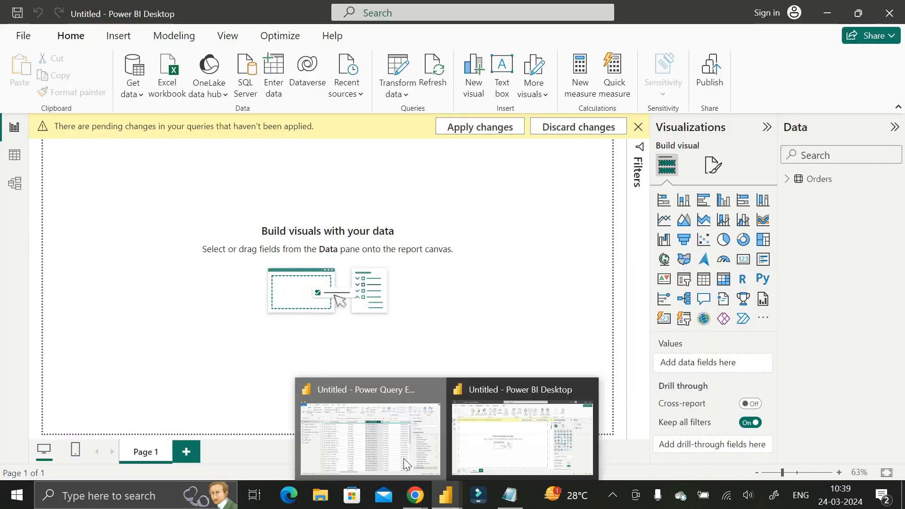
left_click(406, 453)
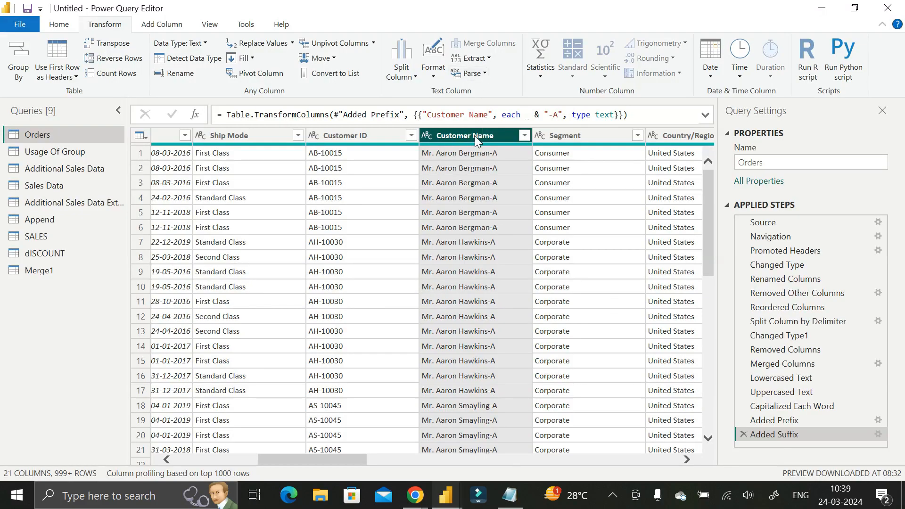
left_click(433, 66)
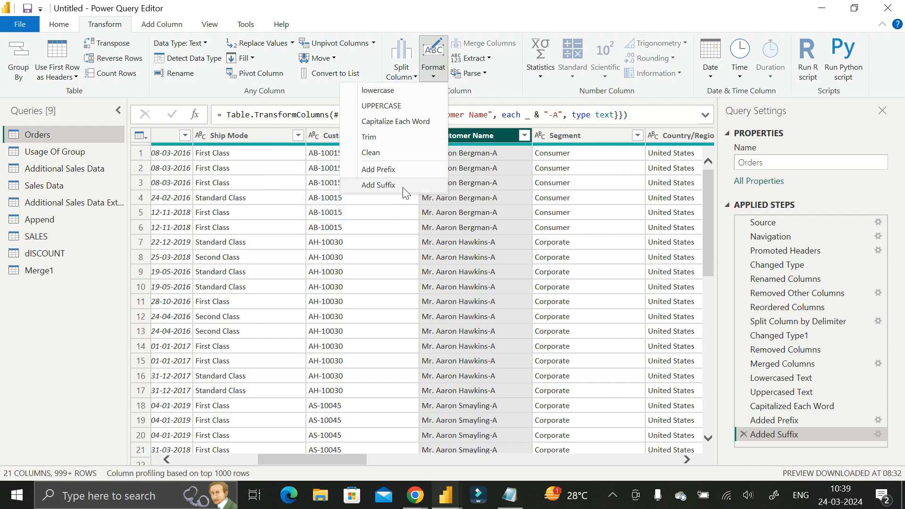
left_click(384, 19)
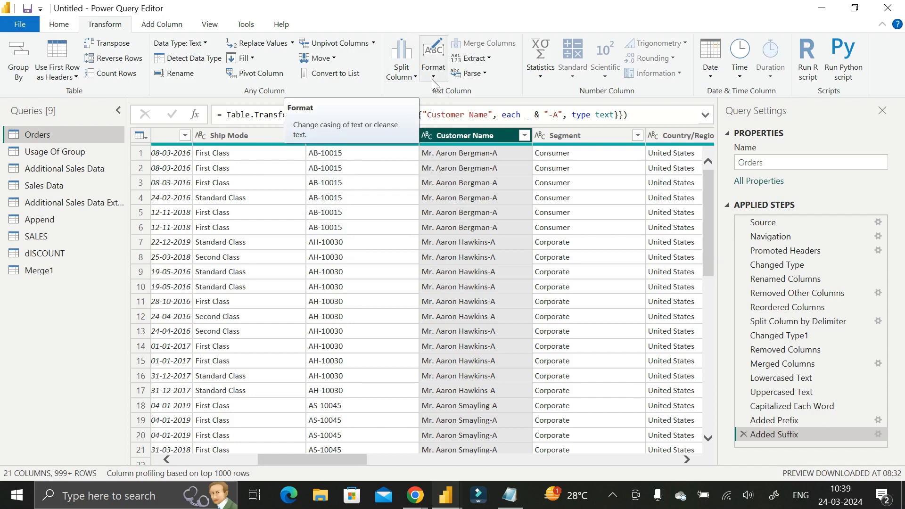
Compare the general query commands with those for transforming existing columns and for adding new columns.
left_click(159, 24)
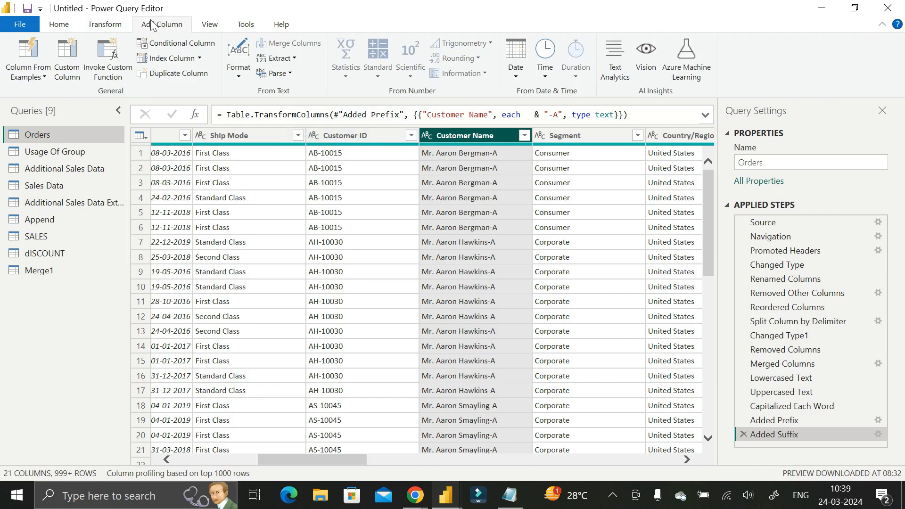
left_click(56, 25)
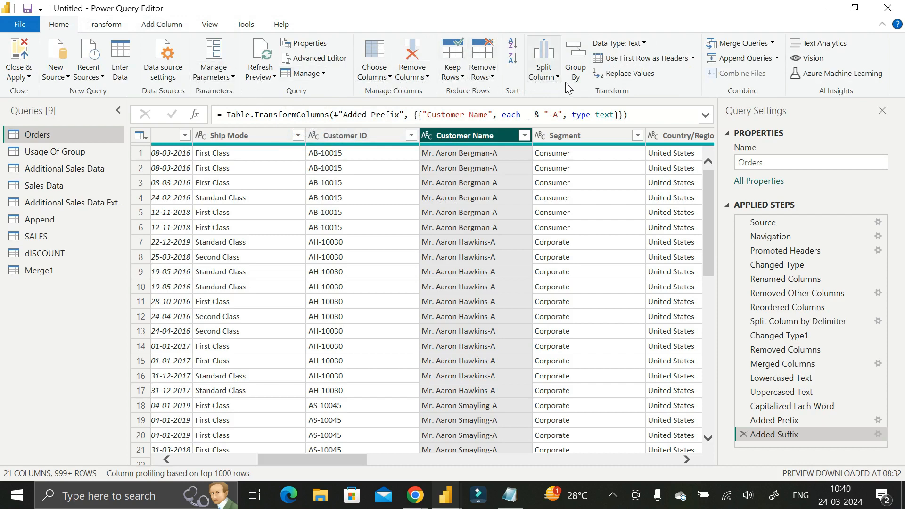
left_click(104, 24)
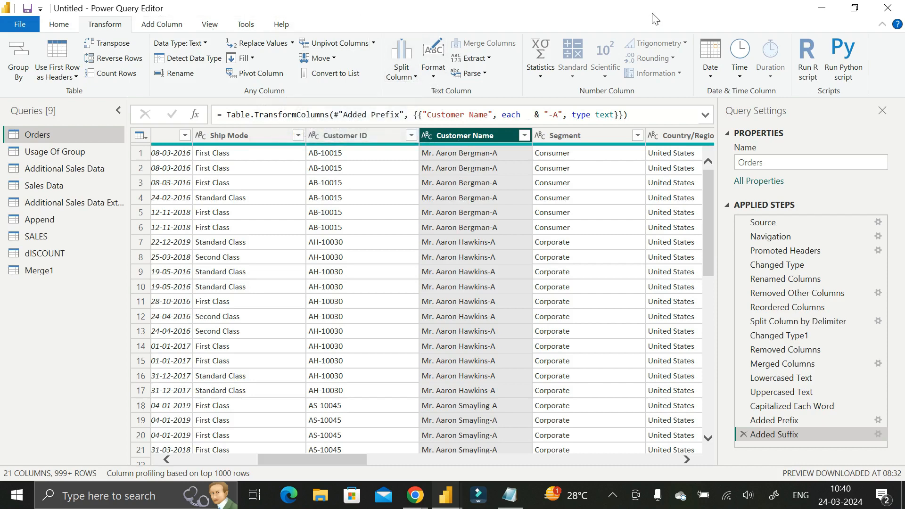
left_click(62, 26)
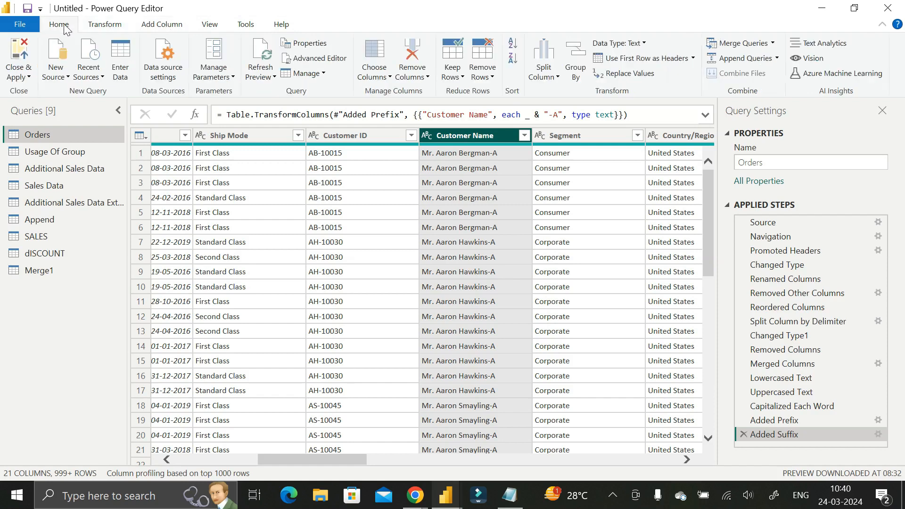
left_click(151, 28)
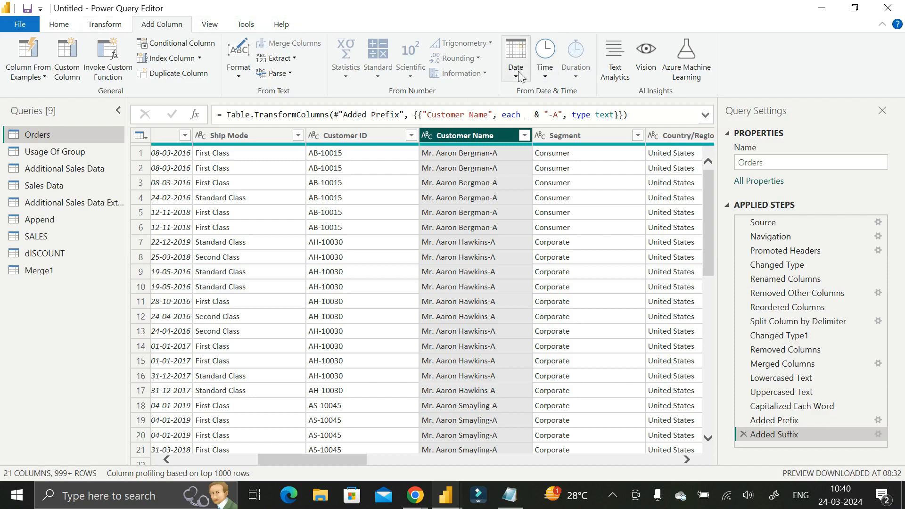
left_click(106, 25)
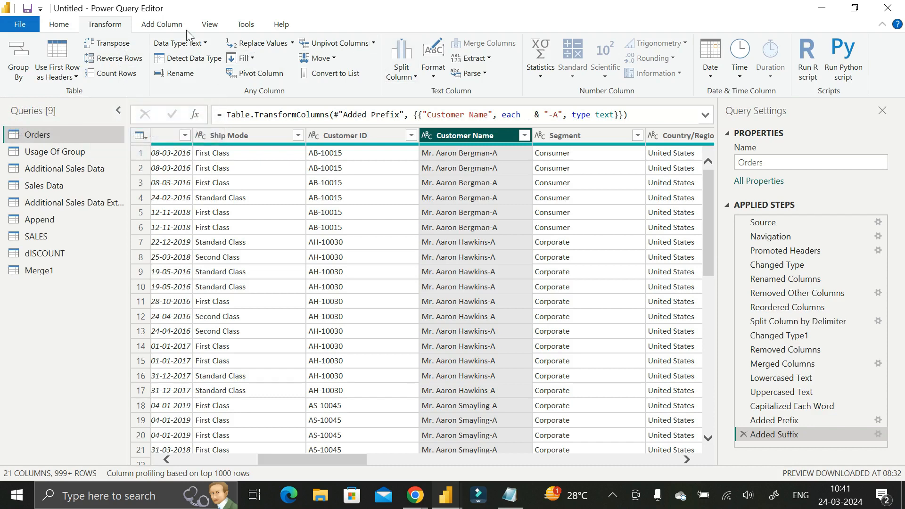
left_click(172, 29)
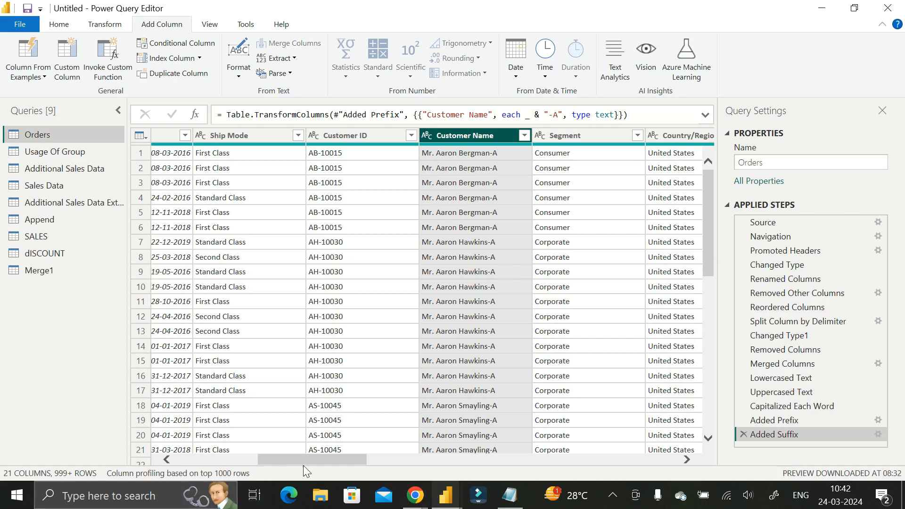
Examine the column operations available for Transaction ID in the Append query, including Remove Duplicates.
left_click_drag(301, 463, 205, 460)
left_click(45, 221)
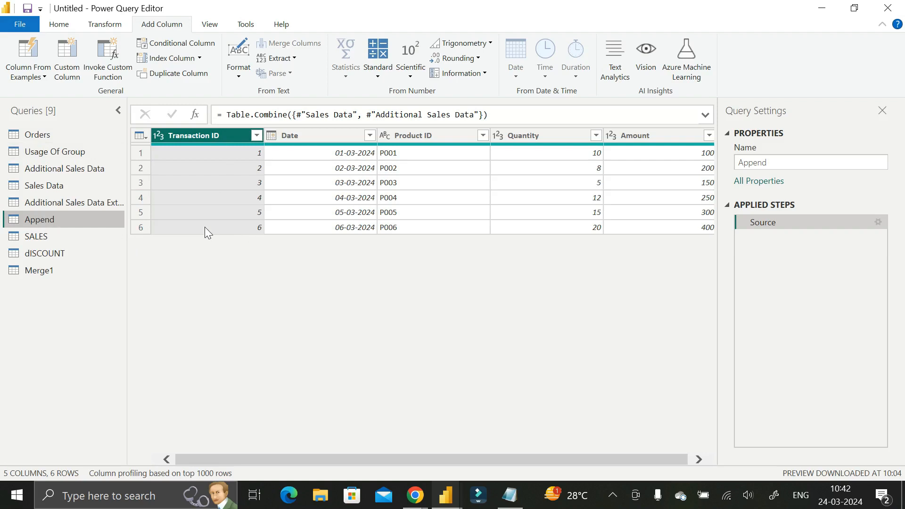
right_click(223, 133)
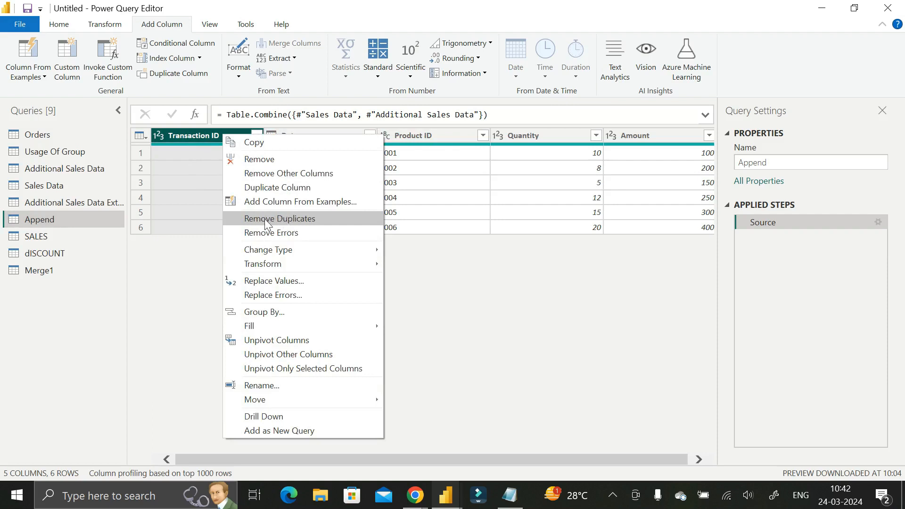
left_click(197, 250)
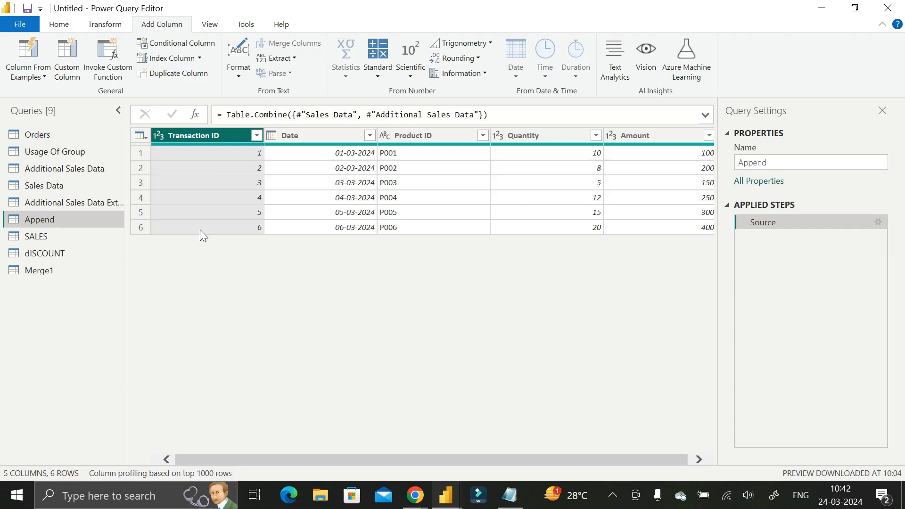
right_click(208, 140)
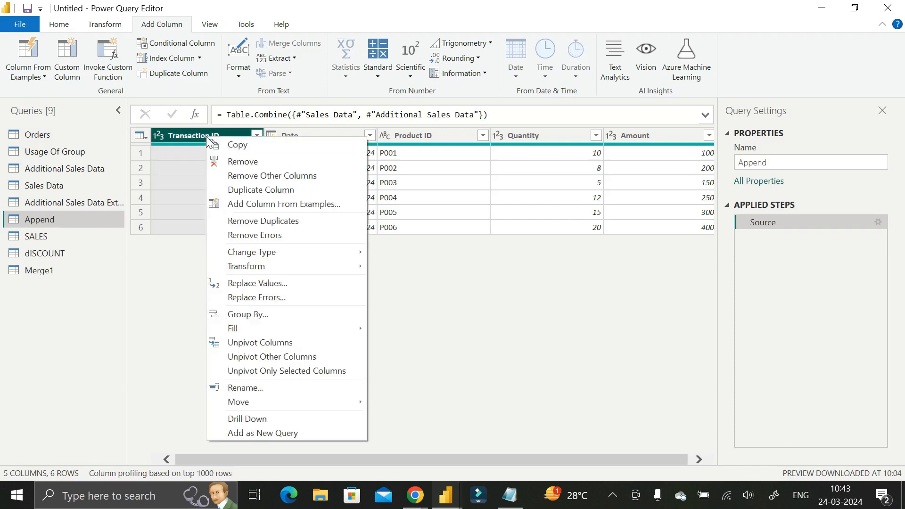
left_click(165, 253)
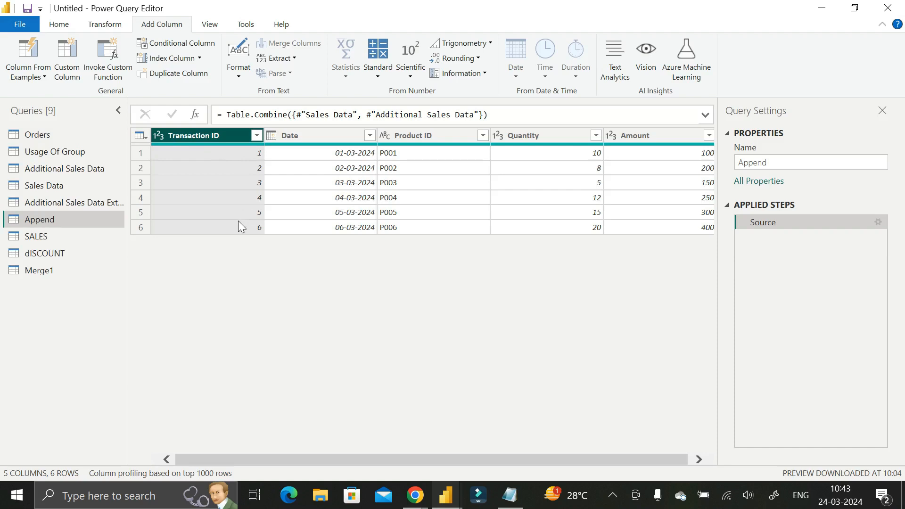
right_click(206, 137)
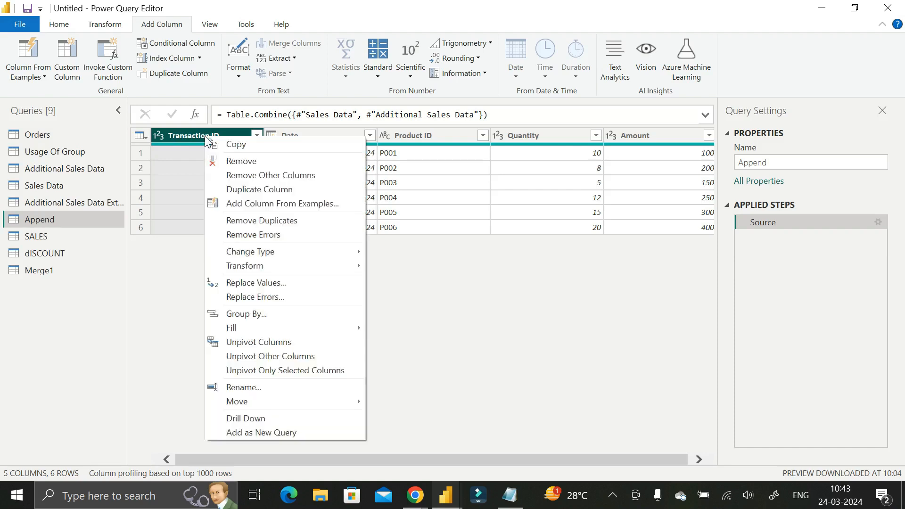
left_click(177, 251)
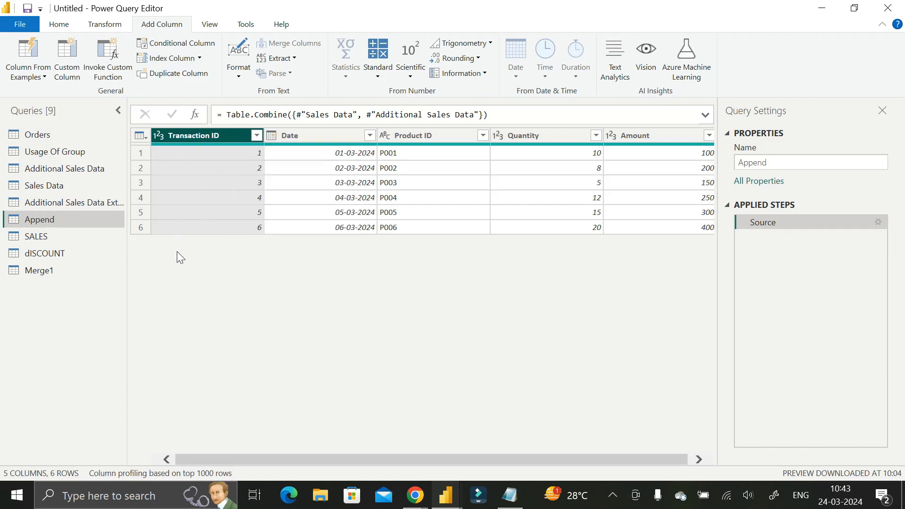
right_click(203, 140)
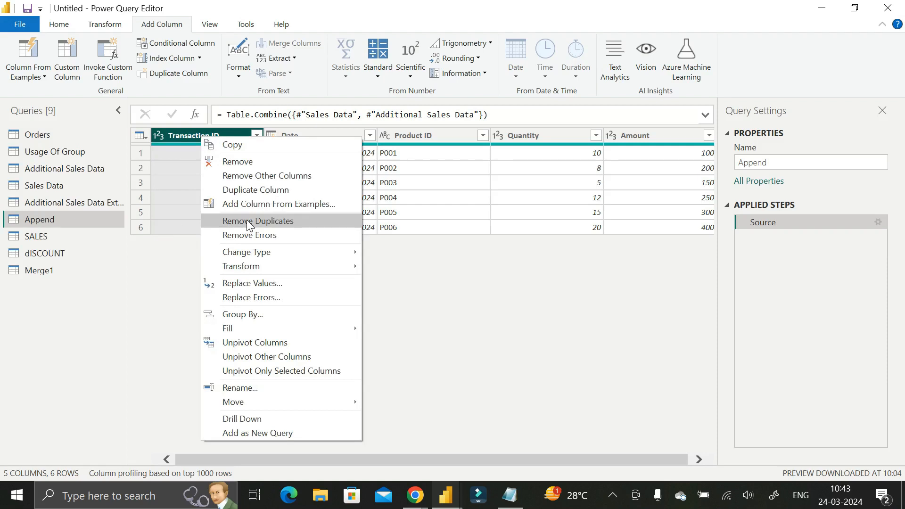
left_click(168, 267)
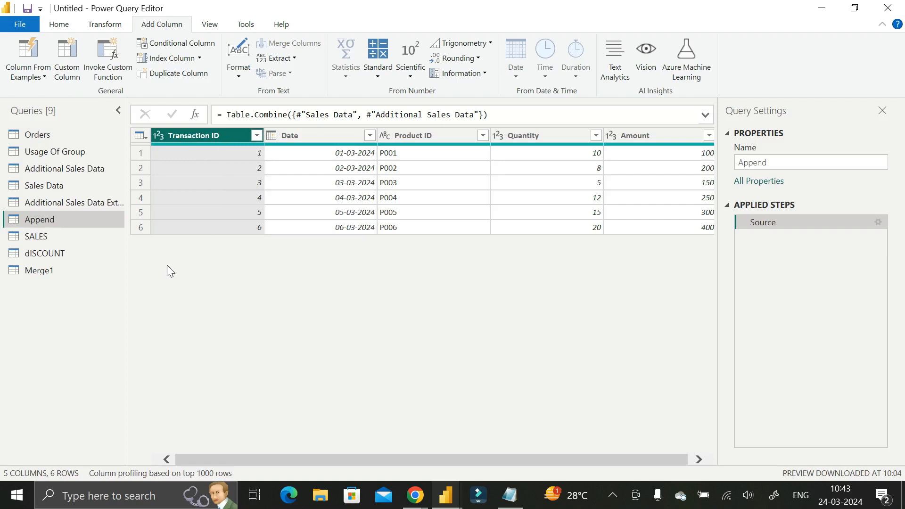
left_click(59, 24)
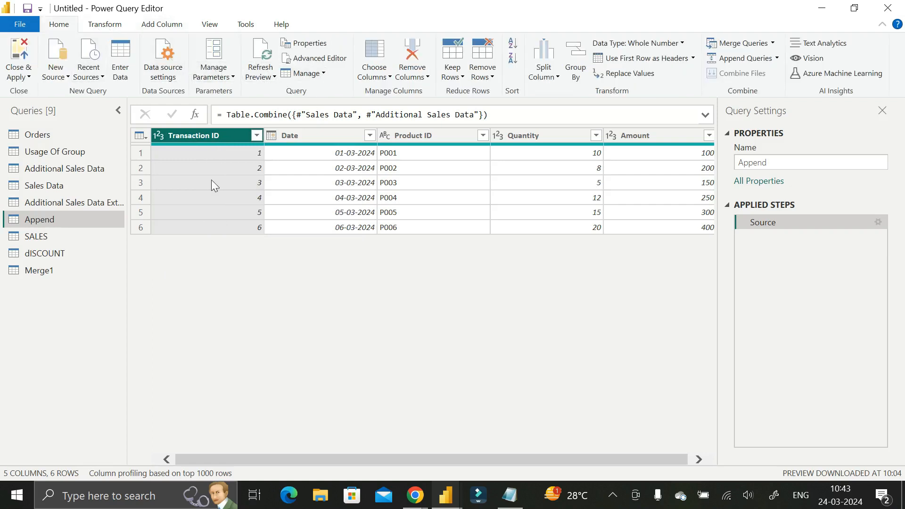